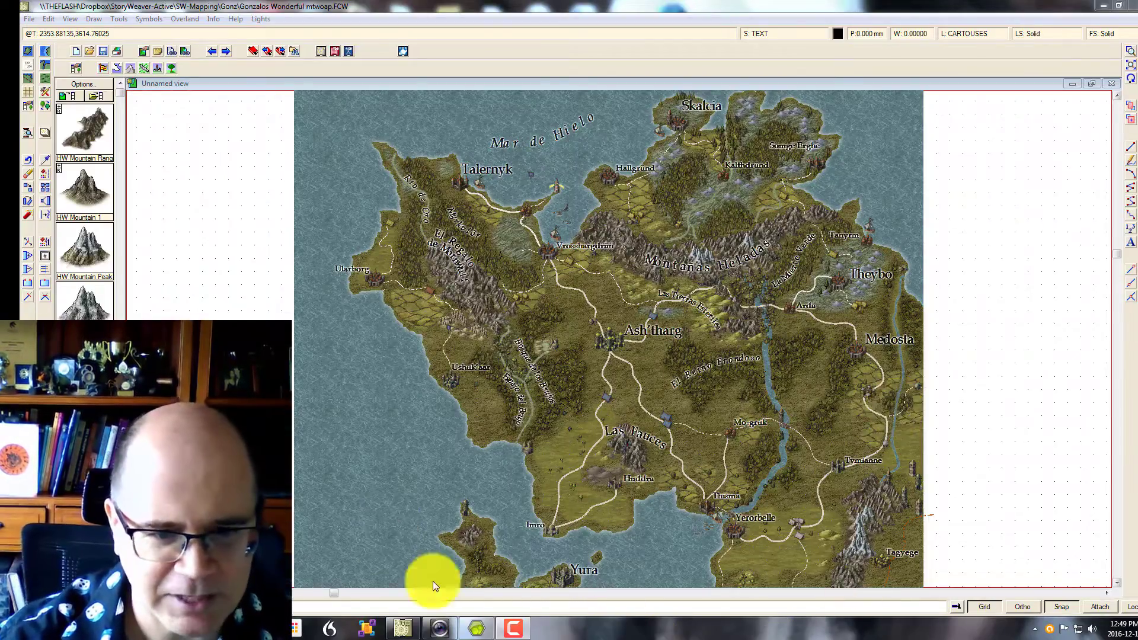
- Switch to PDF Viewer Plus to examine the hand-drawn Occupational Hazards rough map, and return to the mapping program
click(476, 628)
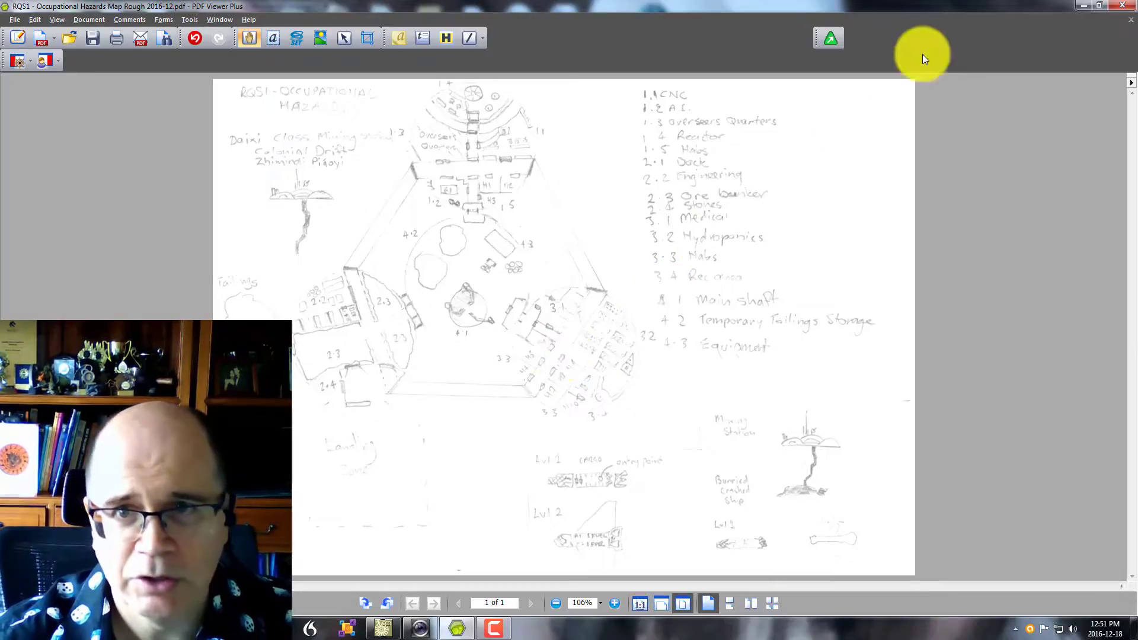
click(1085, 7)
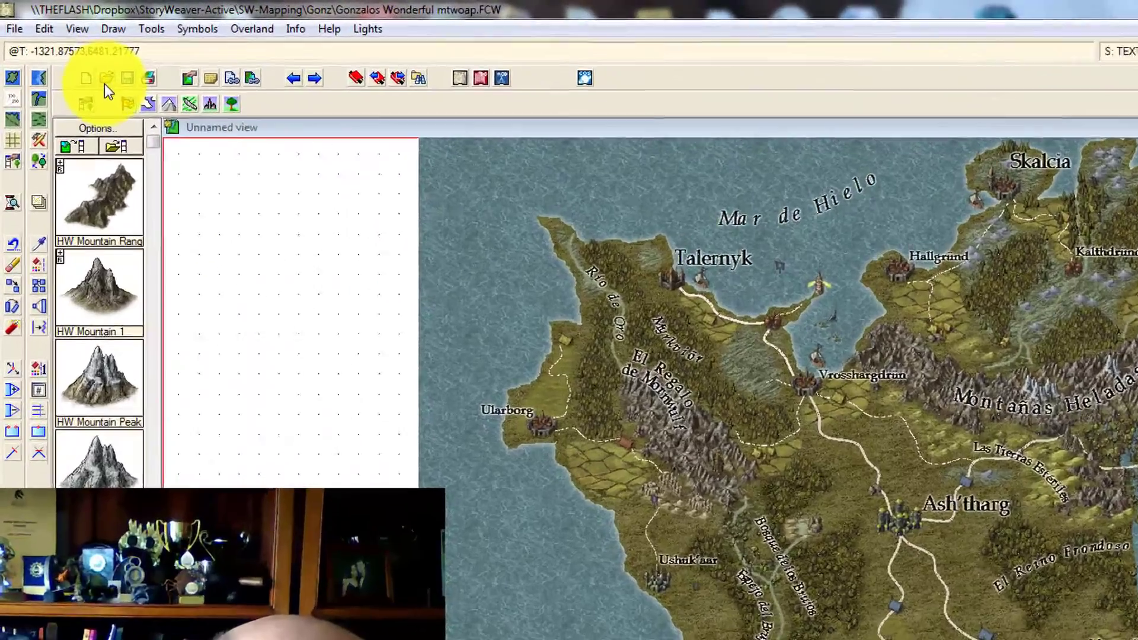
- Open Sci-Fi Blueprint Blank Map.FCW from the Rapture folder without saving changes to the current map
click(70, 51)
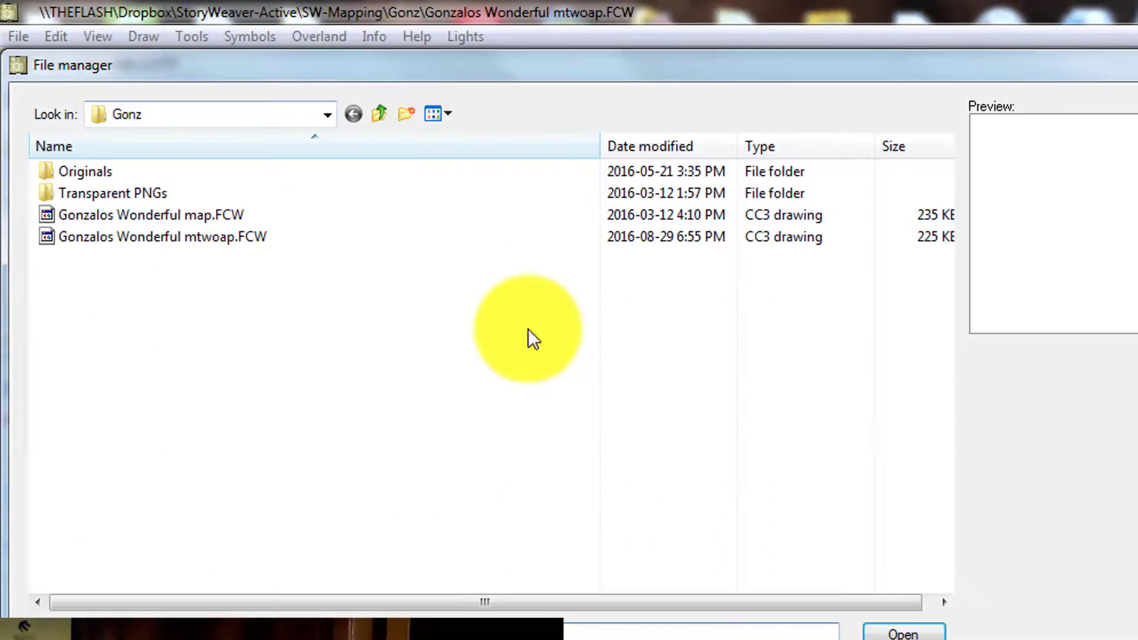
click(378, 114)
double_click(105, 473)
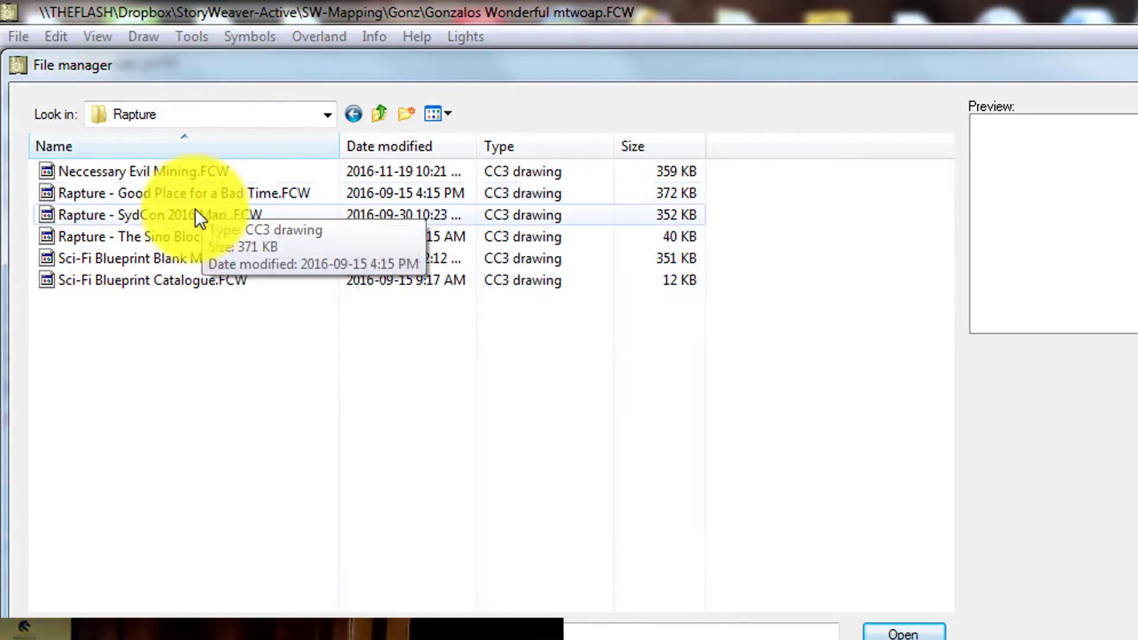
click(146, 259)
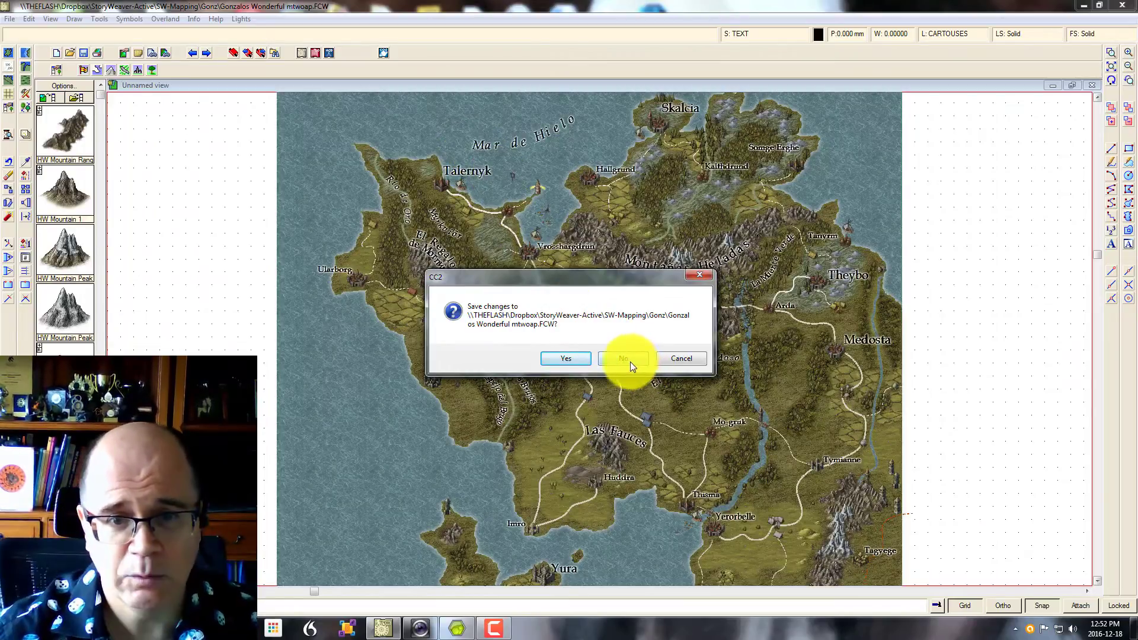
click(623, 359)
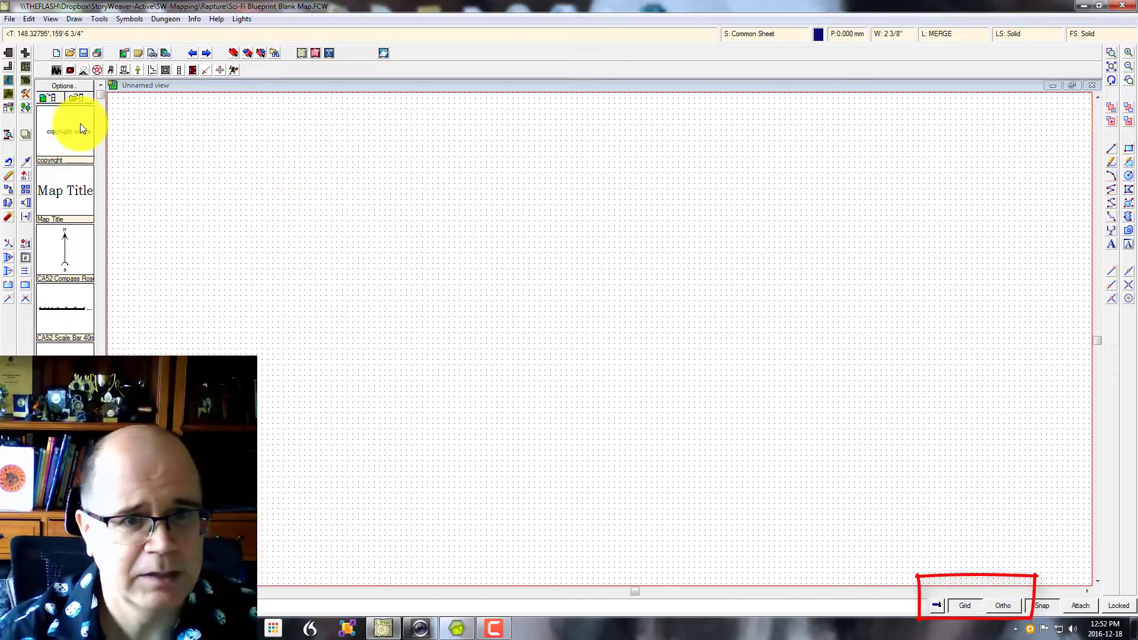
- Set the drawing's grid system to 10' Grid, 1 Snap
click(962, 612)
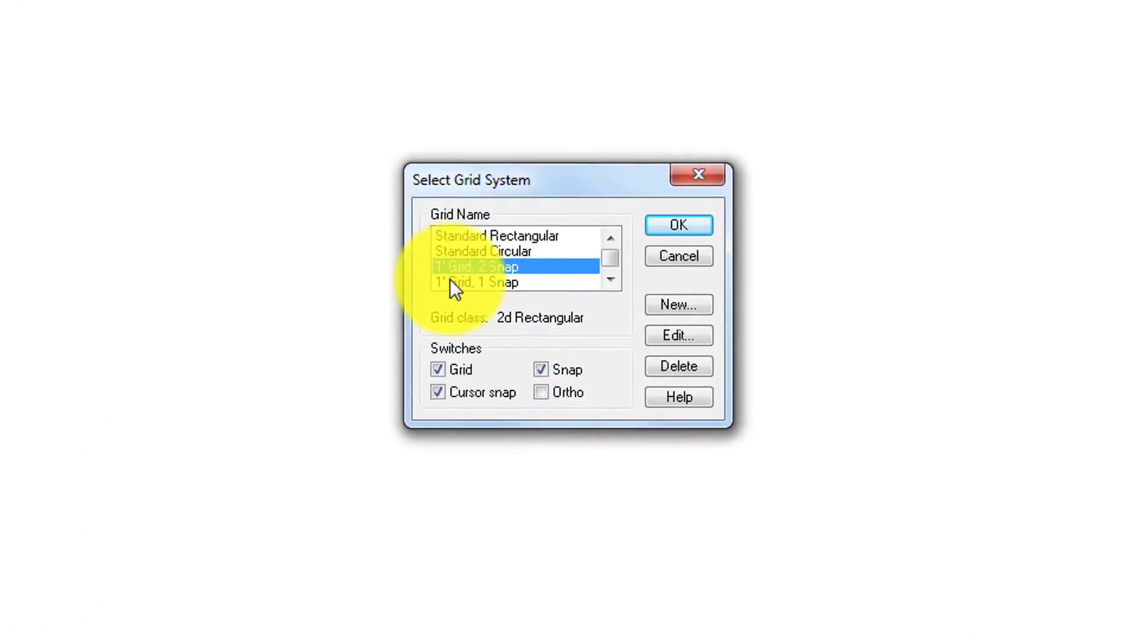
click(610, 280)
click(610, 280)
click(610, 280)
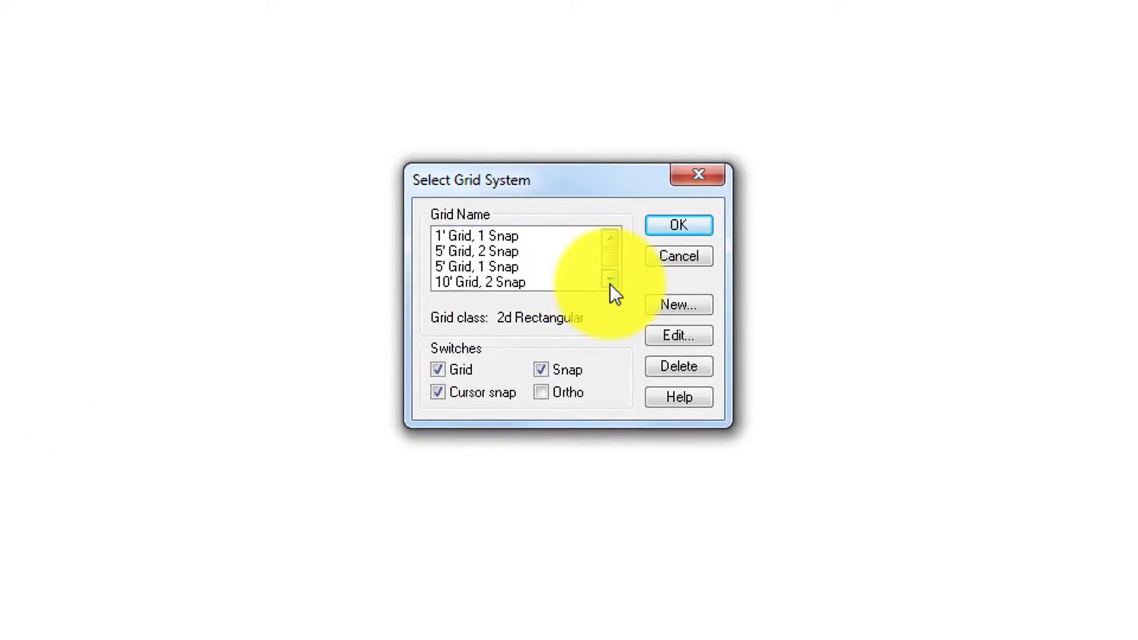
click(610, 283)
click(610, 282)
click(609, 282)
click(610, 283)
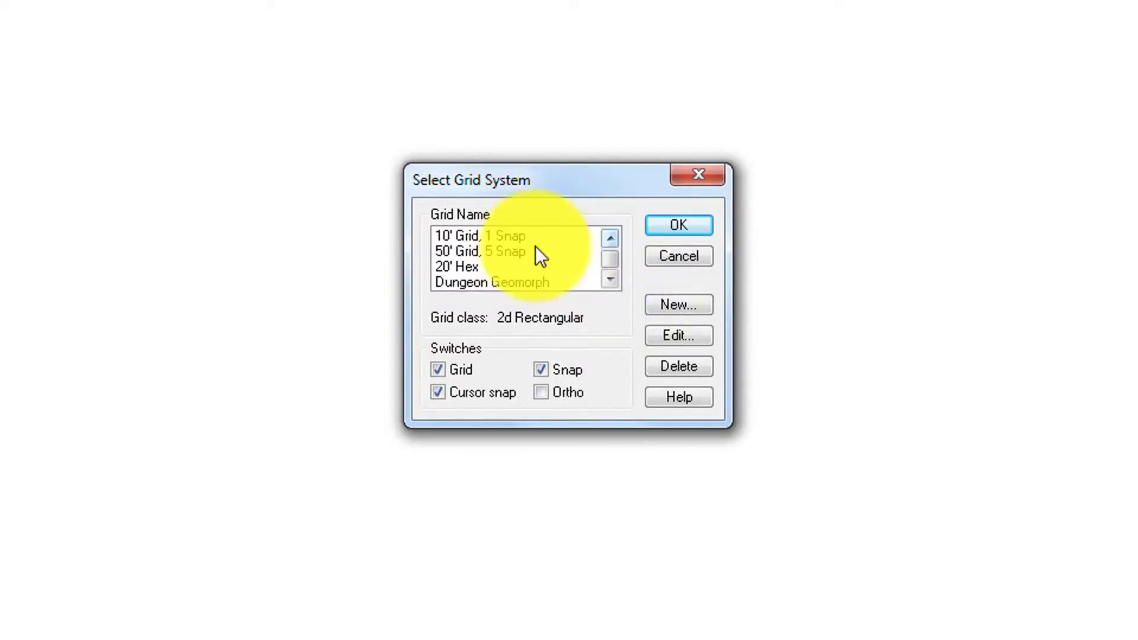
click(479, 240)
click(675, 227)
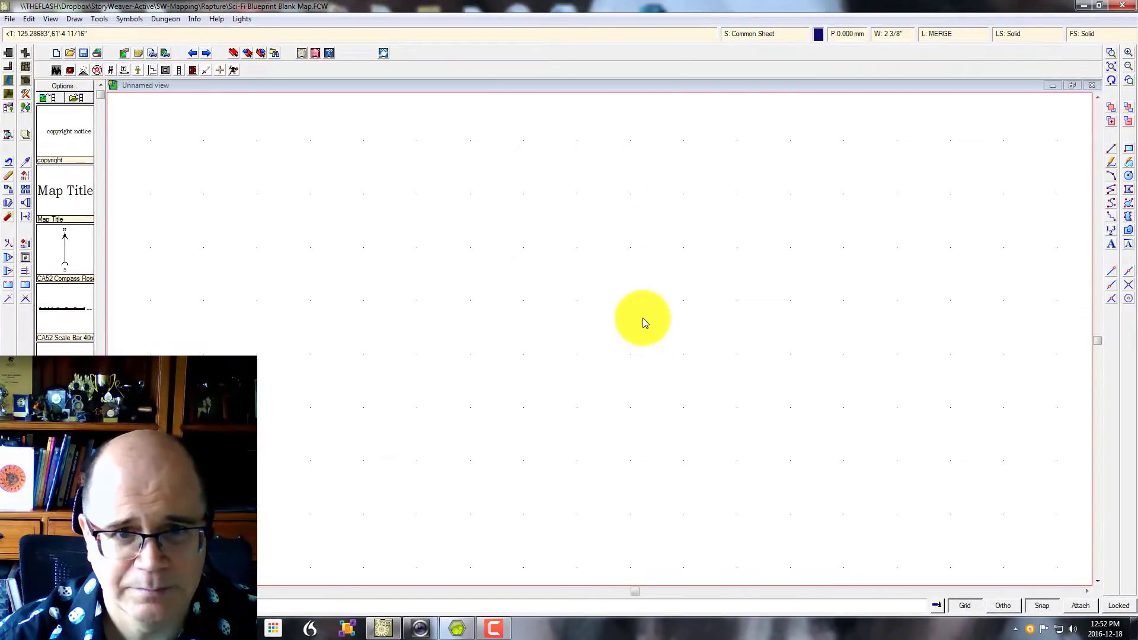
- Check the rough map sketch again in PDF Viewer Plus for the station's layout, and return to the blank drawing
click(458, 629)
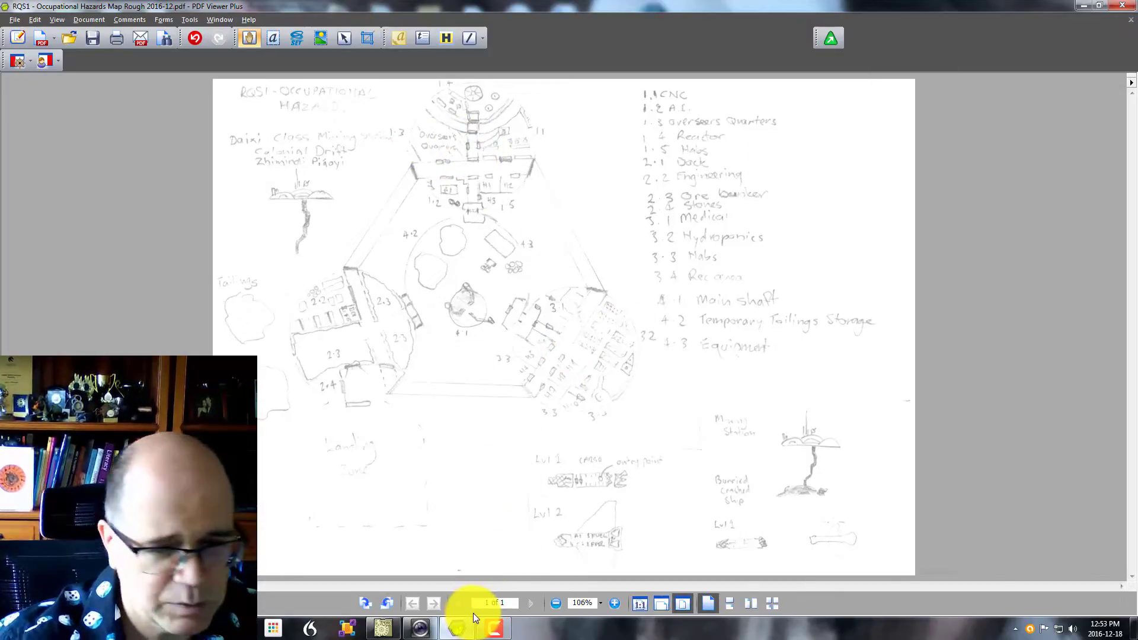
mouse_move(495, 633)
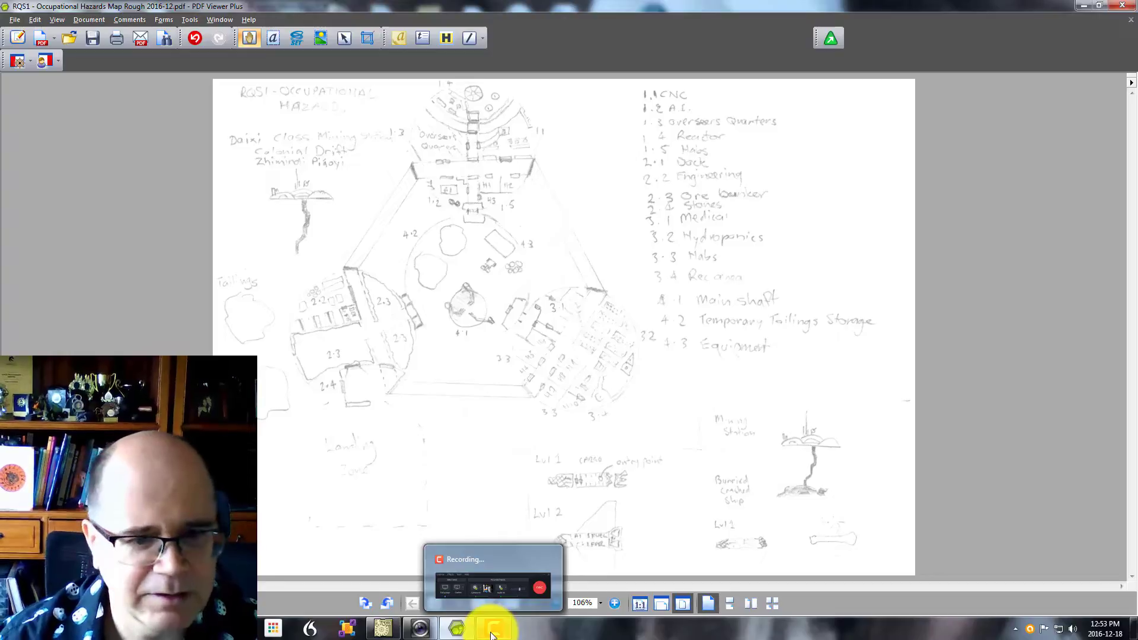
click(497, 633)
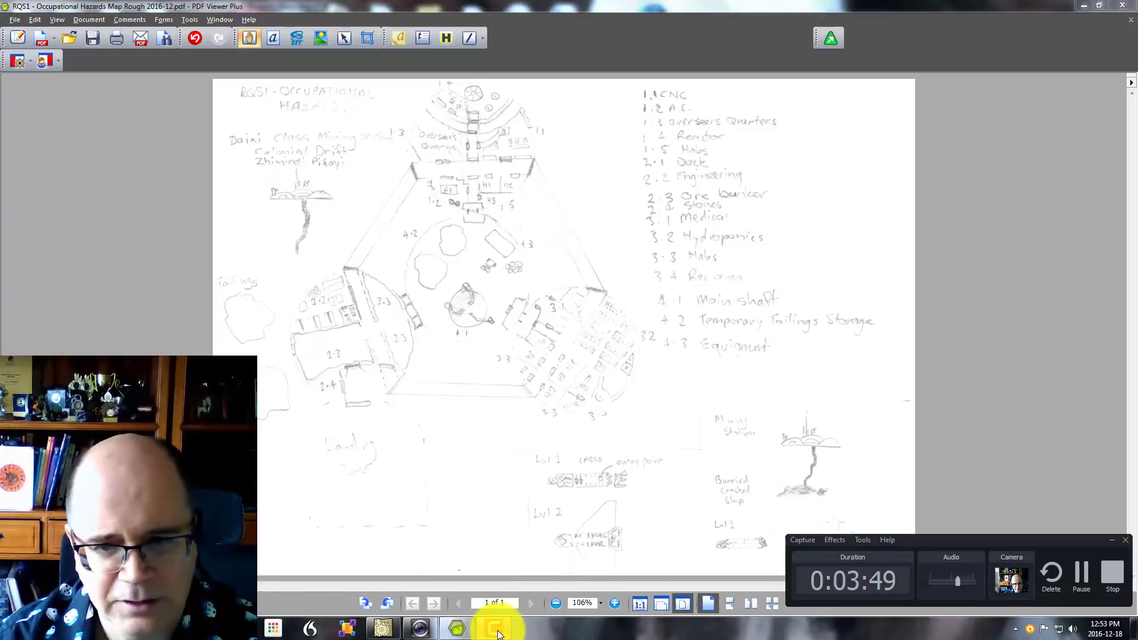
click(500, 629)
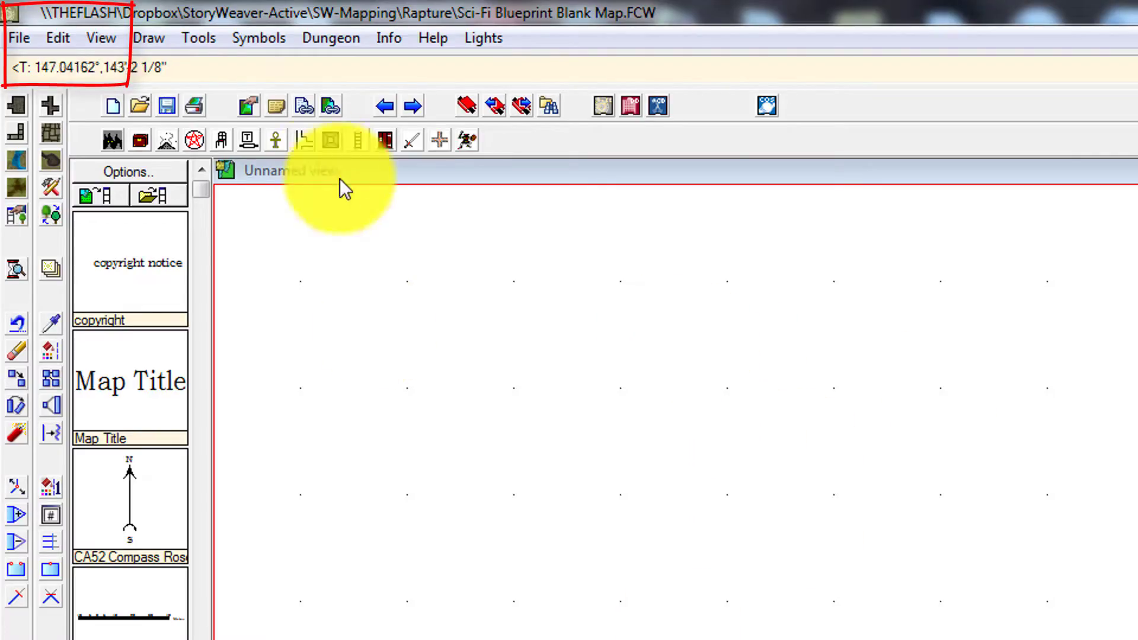
- In the drawing properties, set both the drawing units and the distance display format to Meters
click(13, 35)
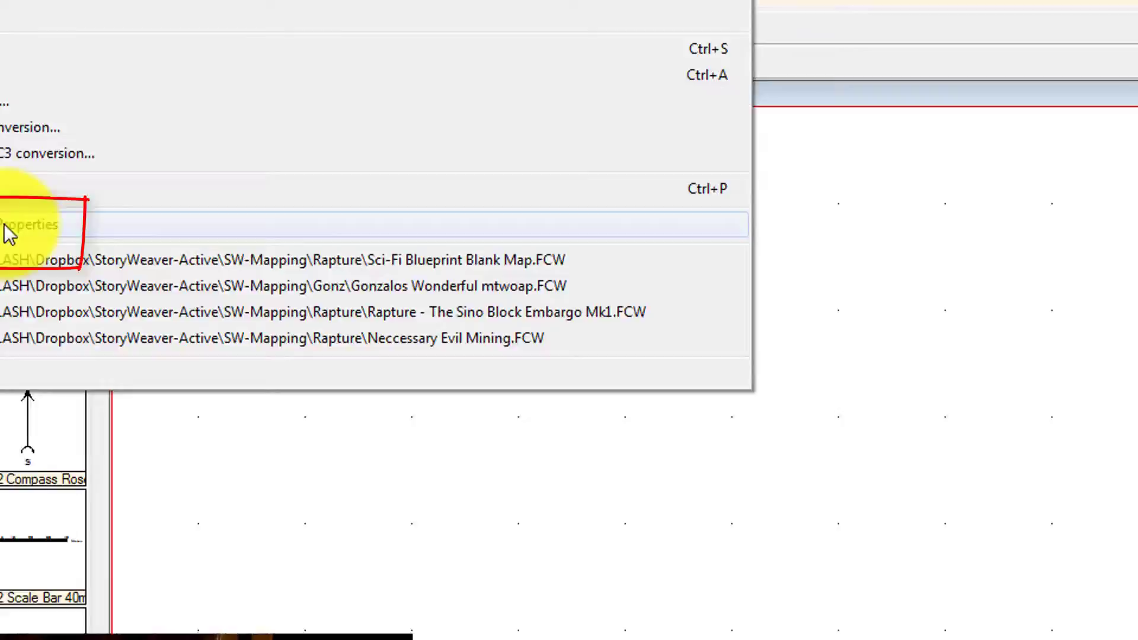
click(101, 301)
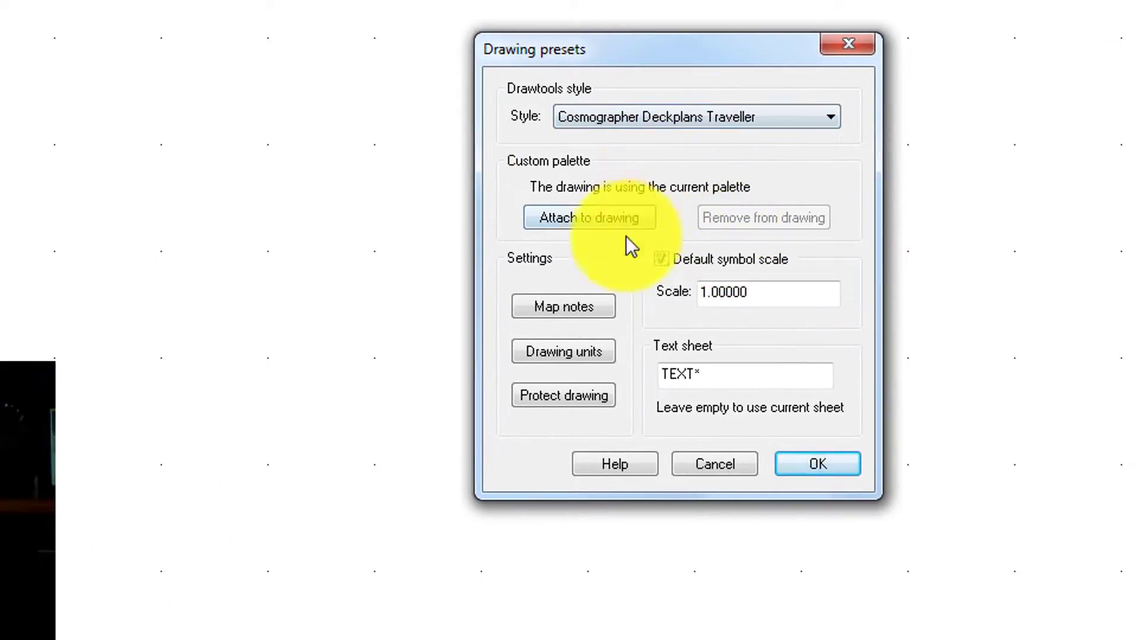
click(584, 351)
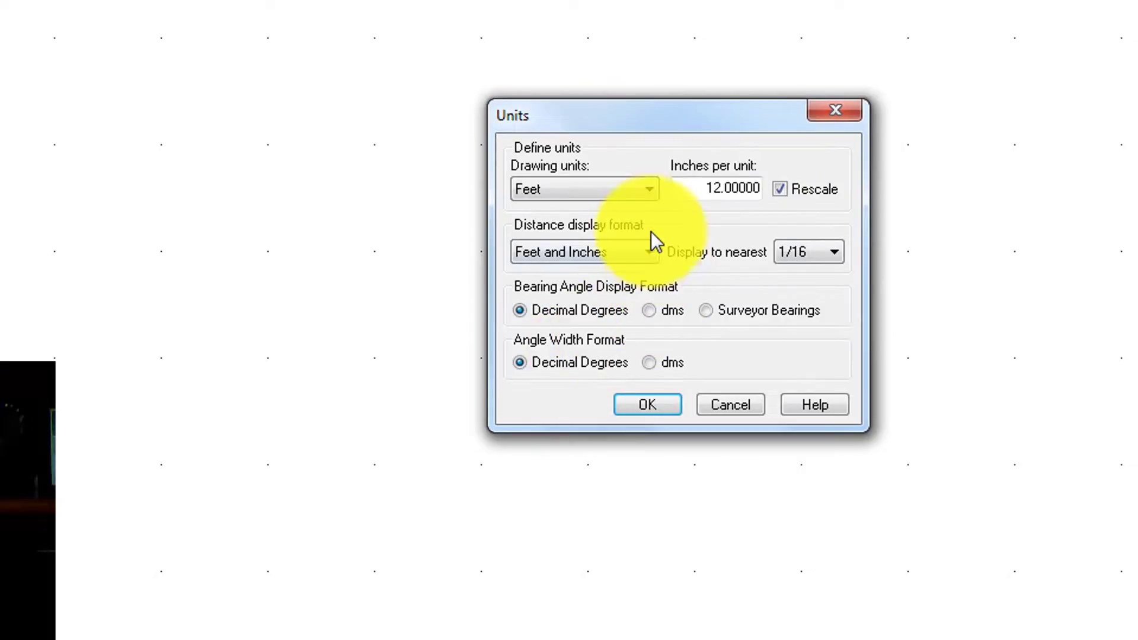
click(594, 189)
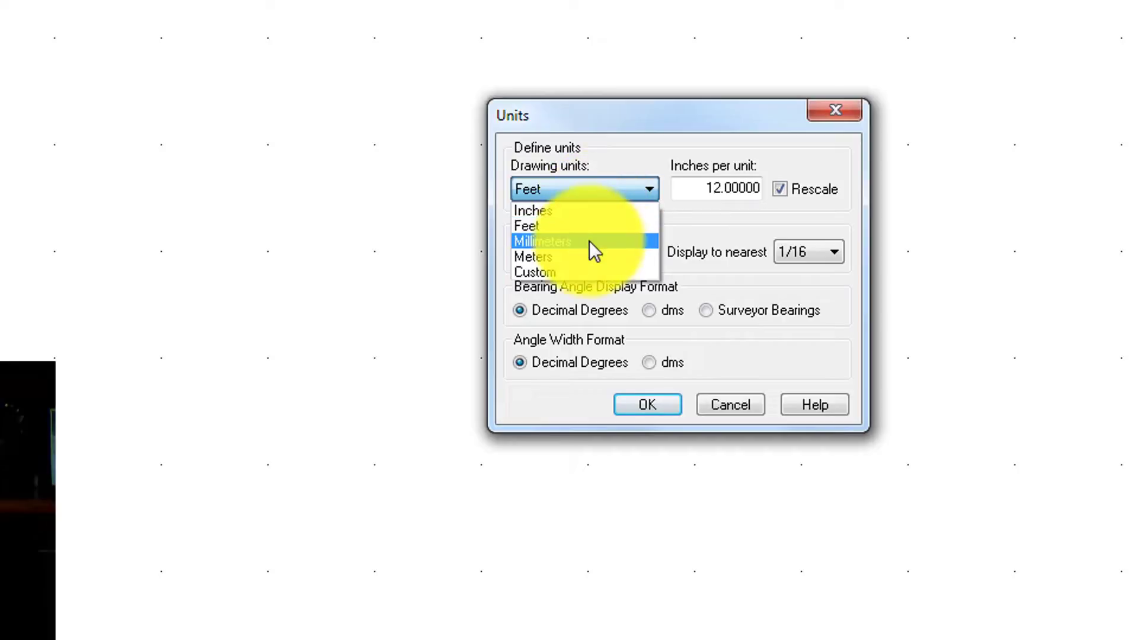
click(590, 256)
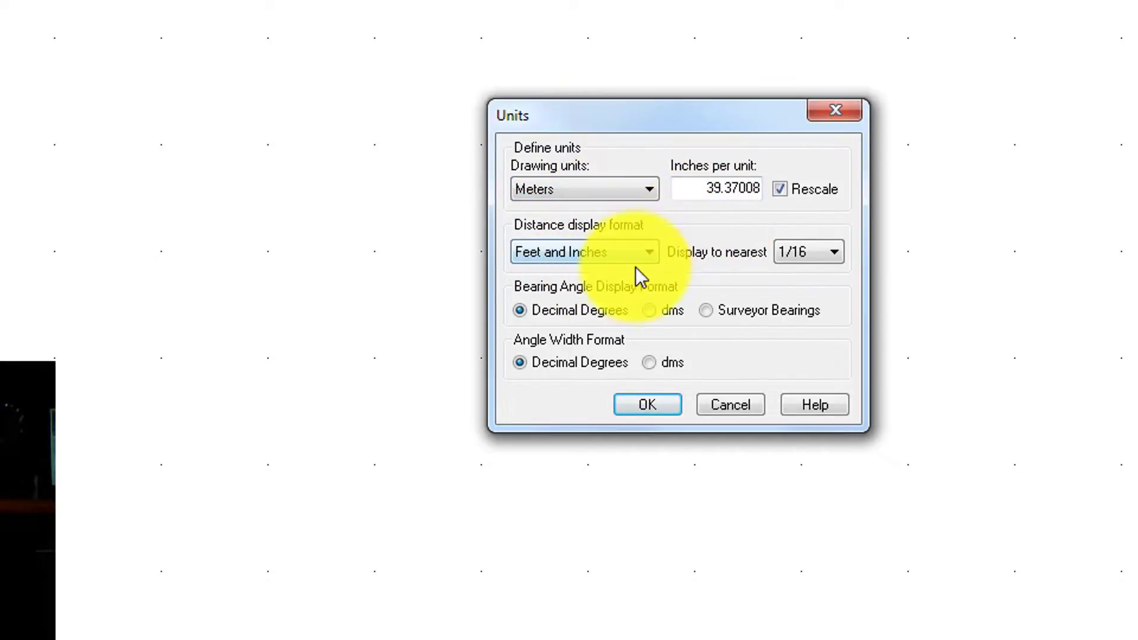
click(582, 254)
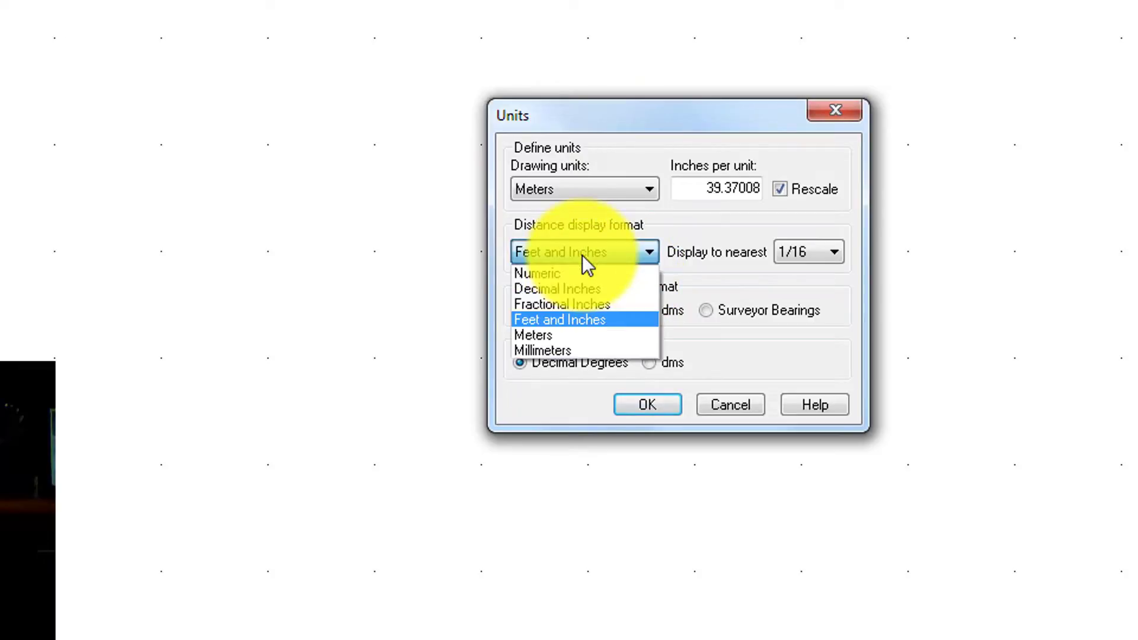
click(582, 341)
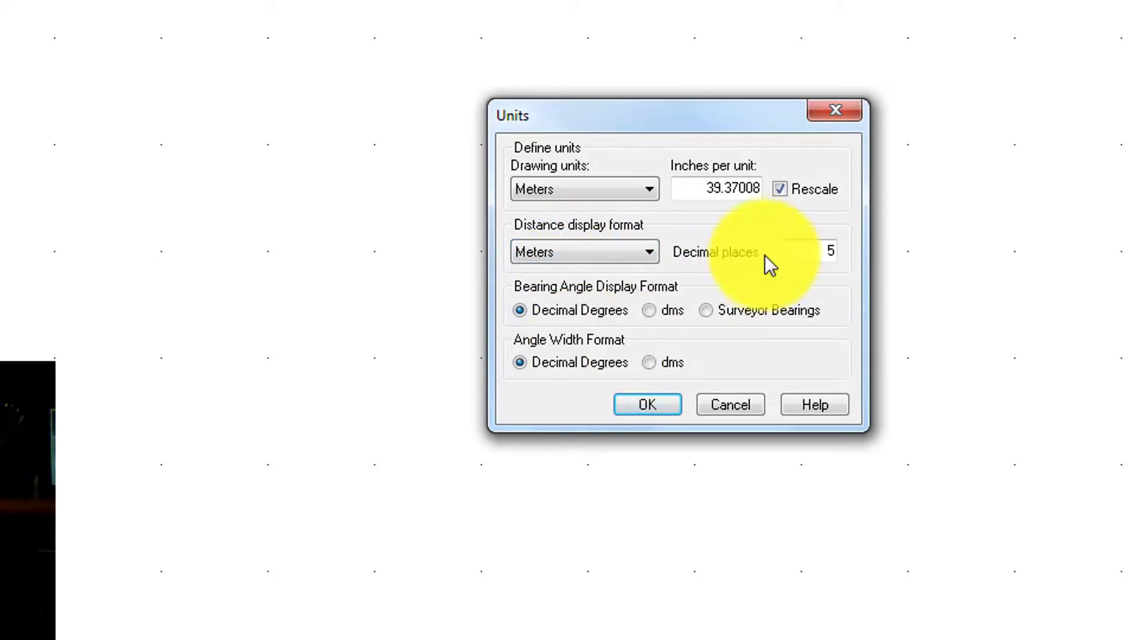
- Set the distance display to 2 decimal places and apply the drawing unit settings
drag(803, 255, 880, 263)
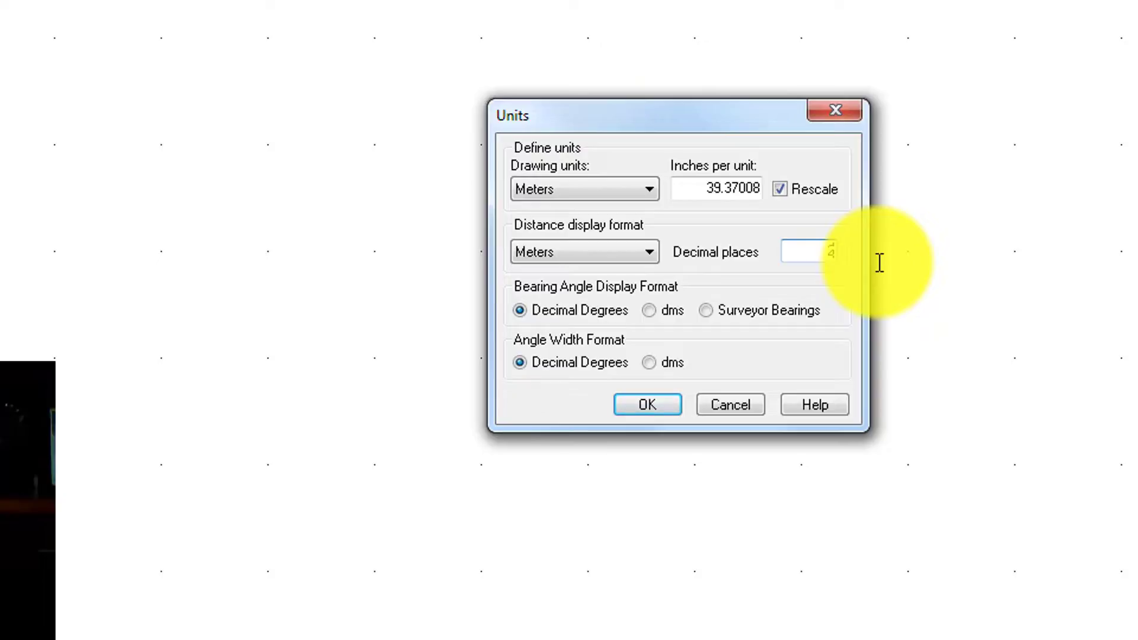
text(1)
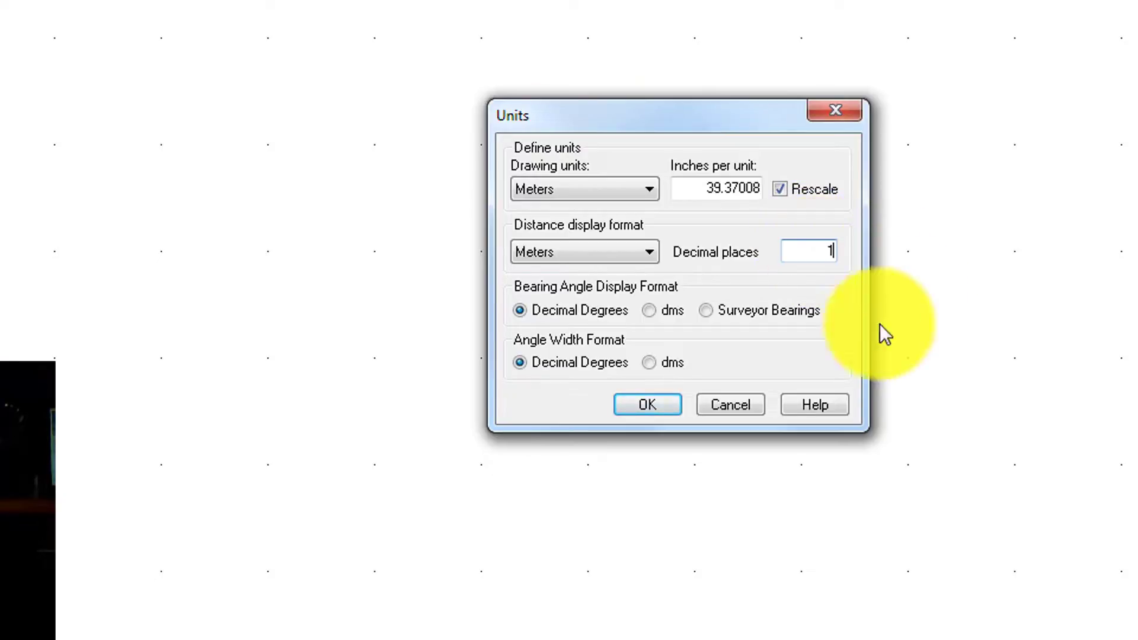
key(BackSpace)
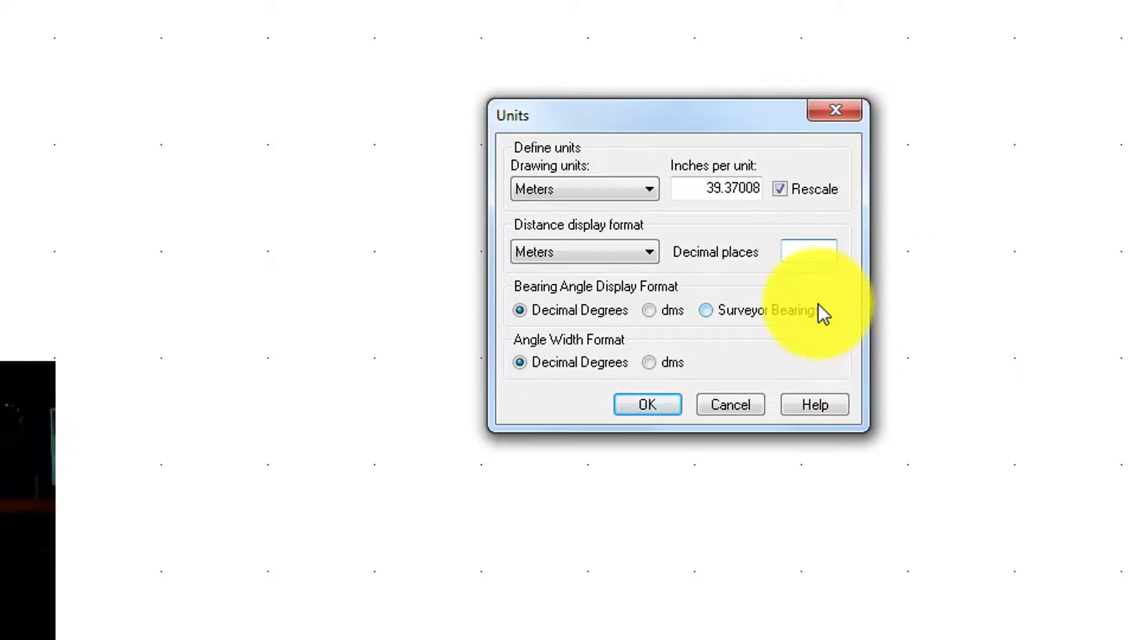
text(1)
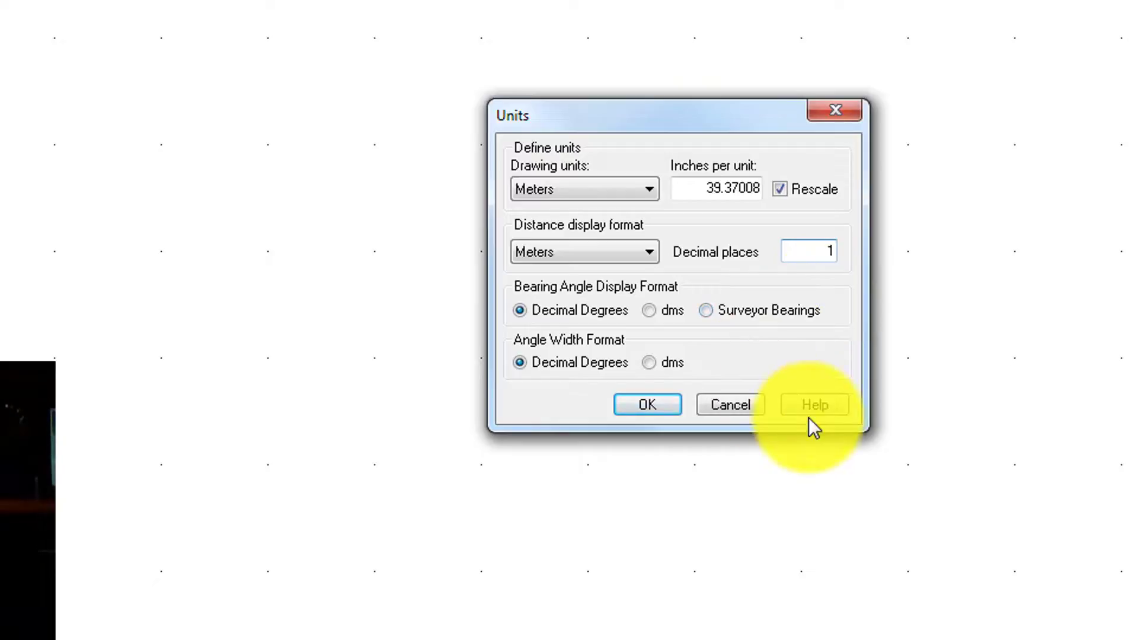
drag(802, 251, 930, 274)
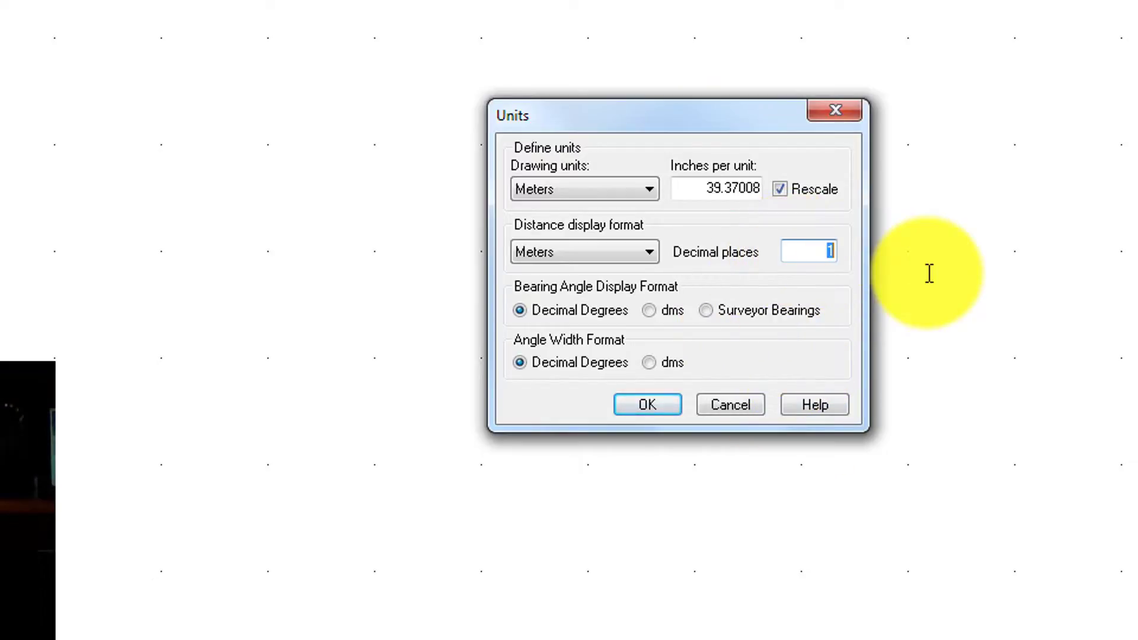
text(2)
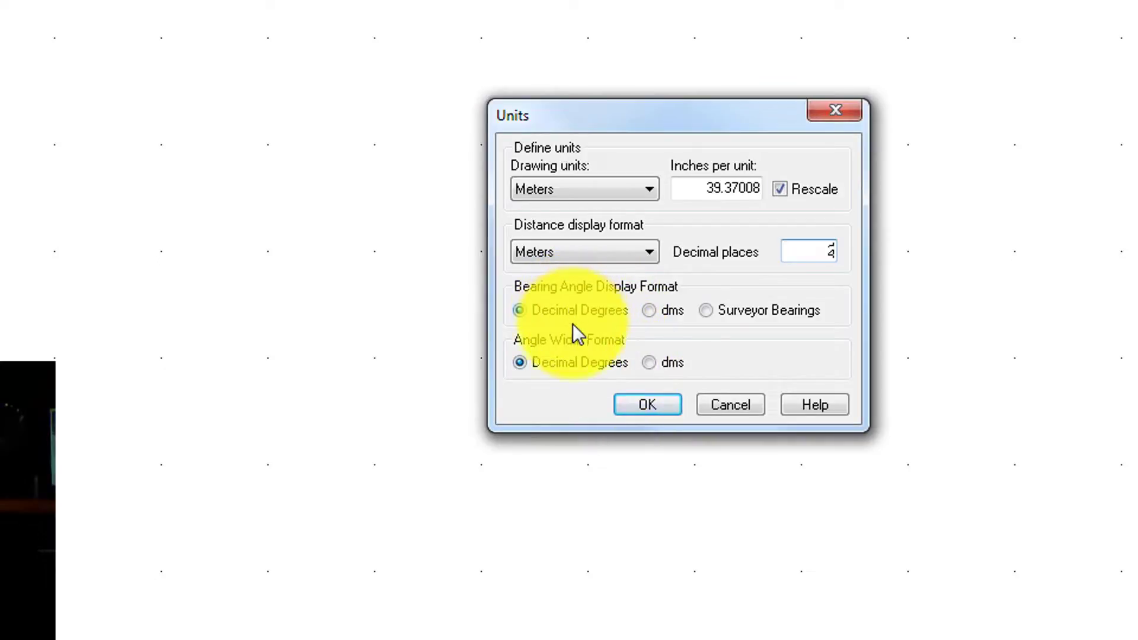
click(644, 405)
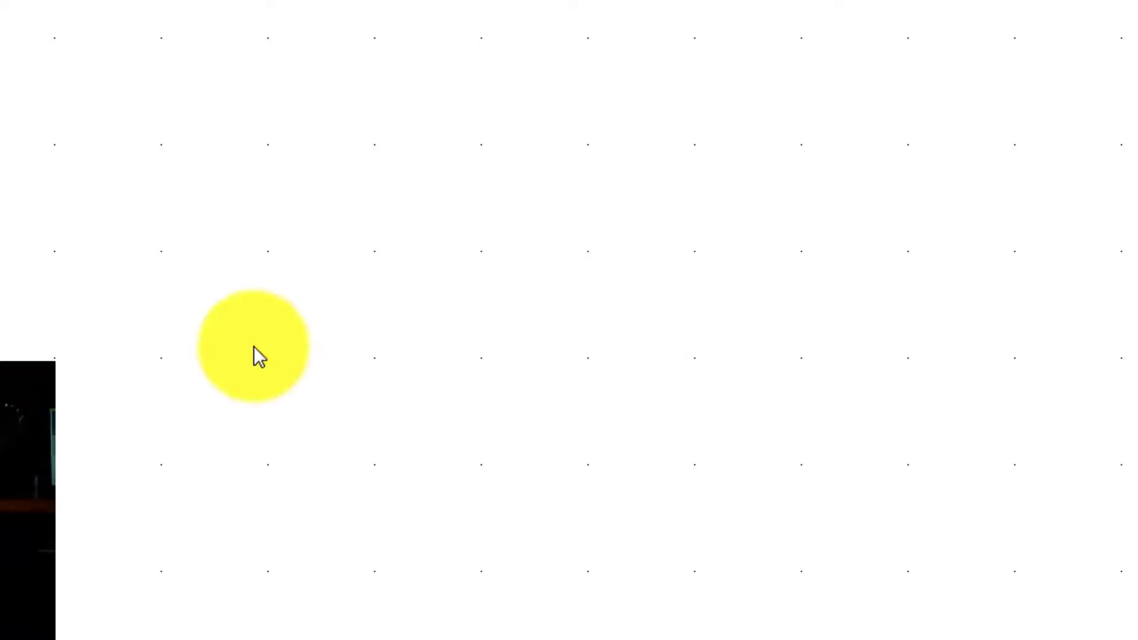
- Check the metric spacing of the 10' Grid, 1 Snap grid system in its settings without changing anything
right_click(963, 606)
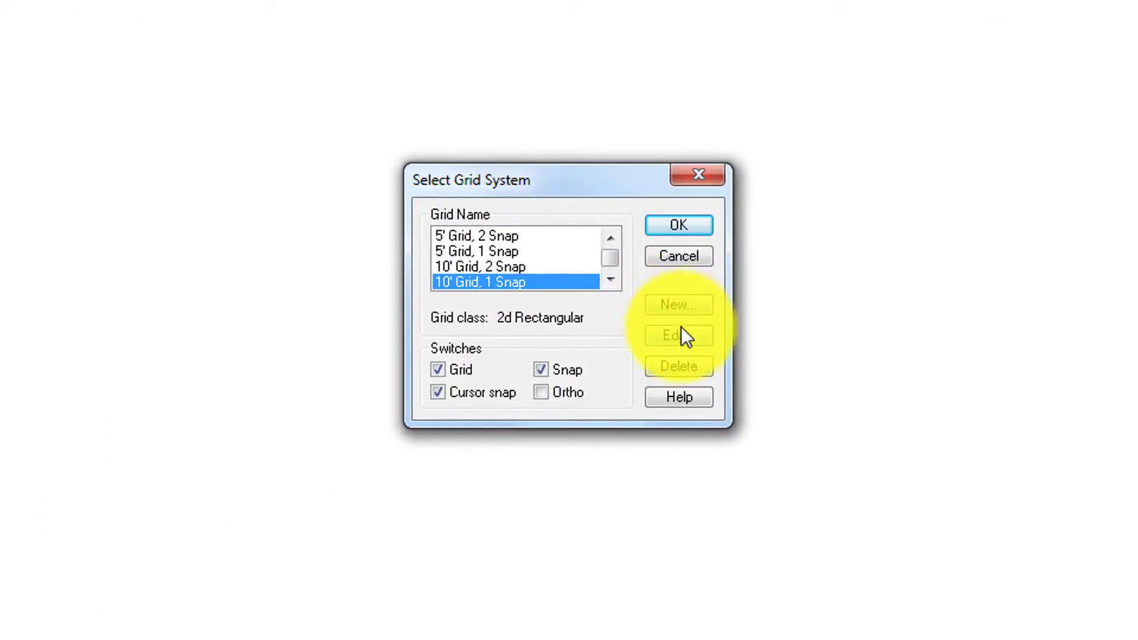
click(681, 336)
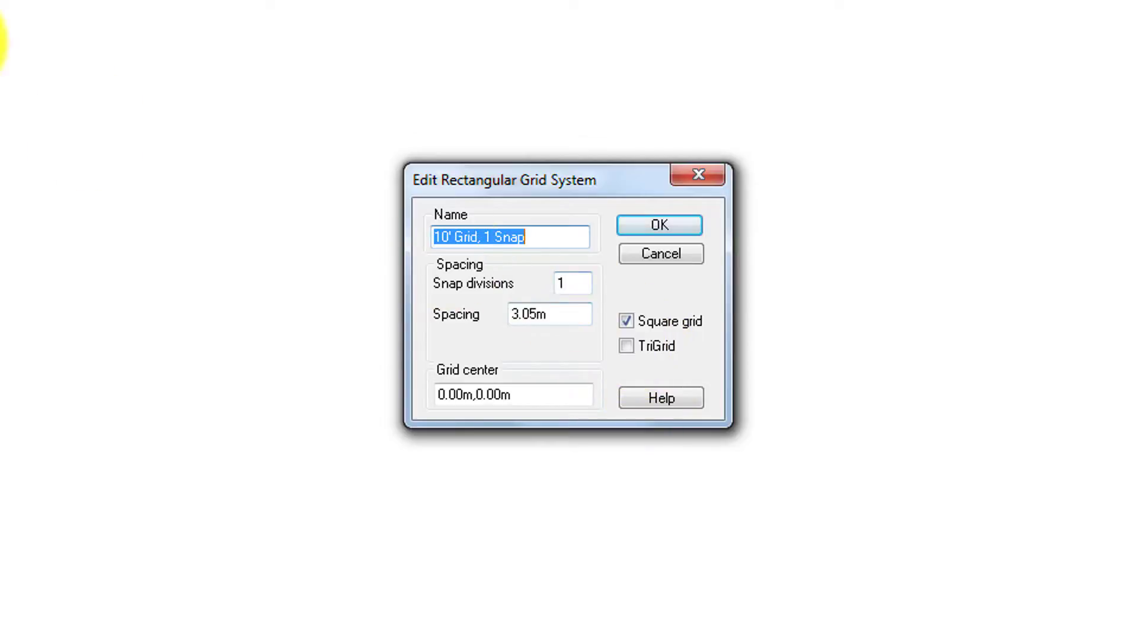
click(661, 254)
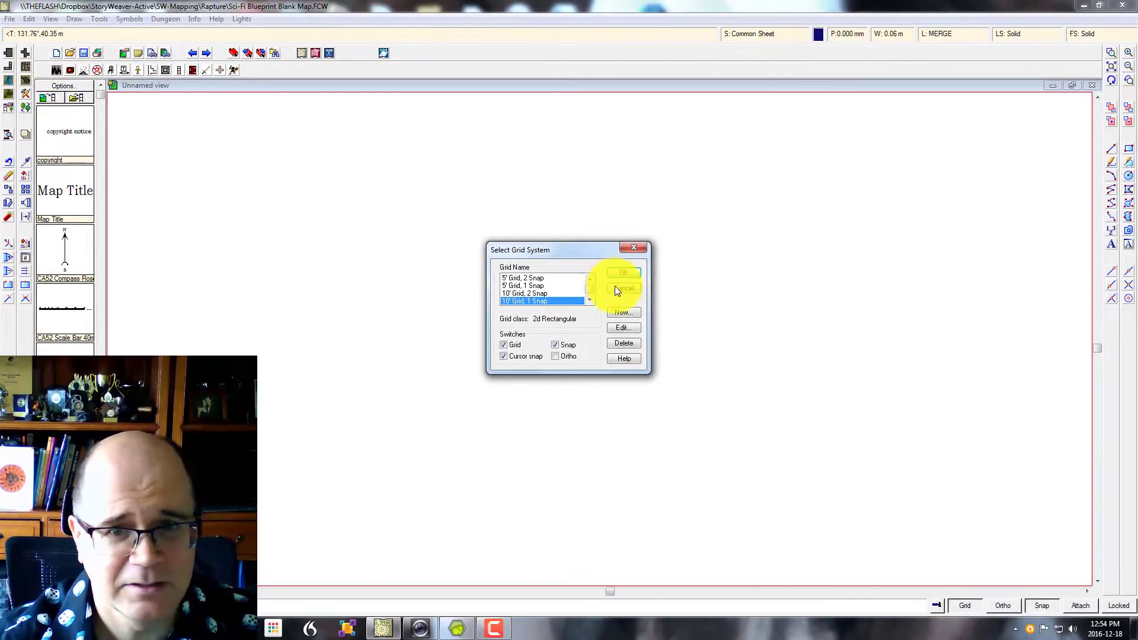
click(617, 290)
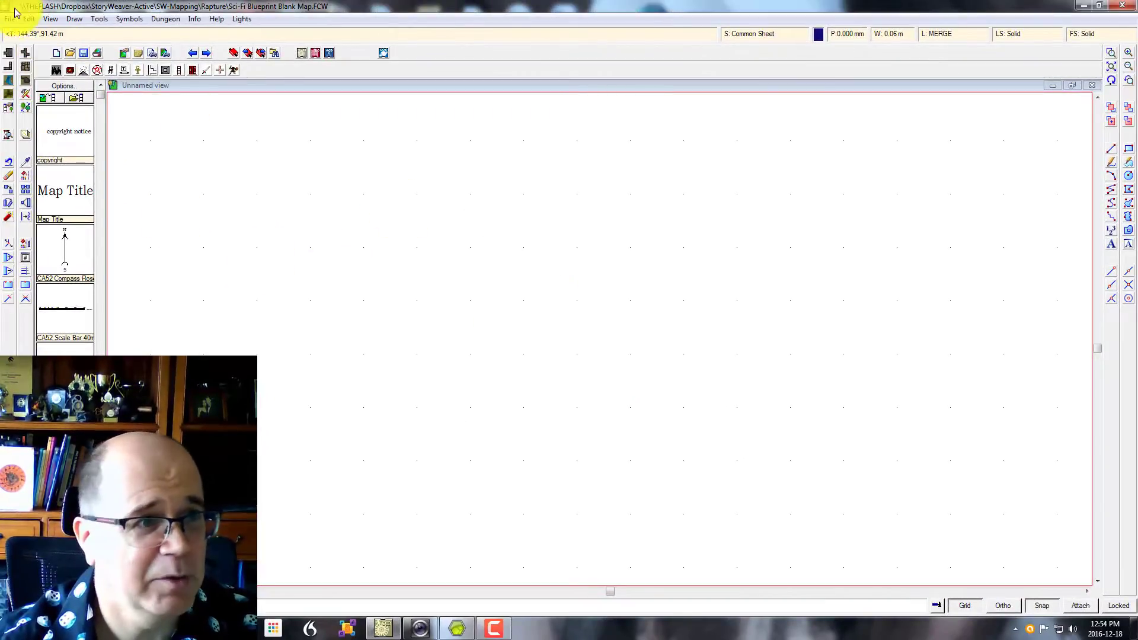
- Save a copy of the blank drawing in the Rapture folder as "Raputre - Occupational Hazard Map 1"
click(10, 19)
click(30, 74)
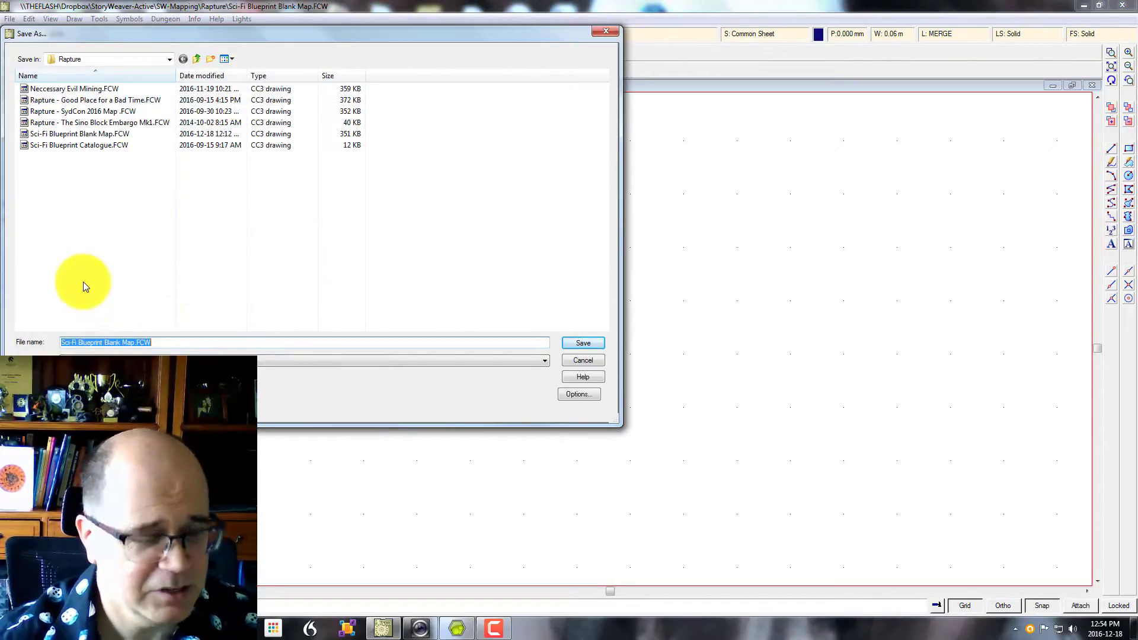
text(Raputre )
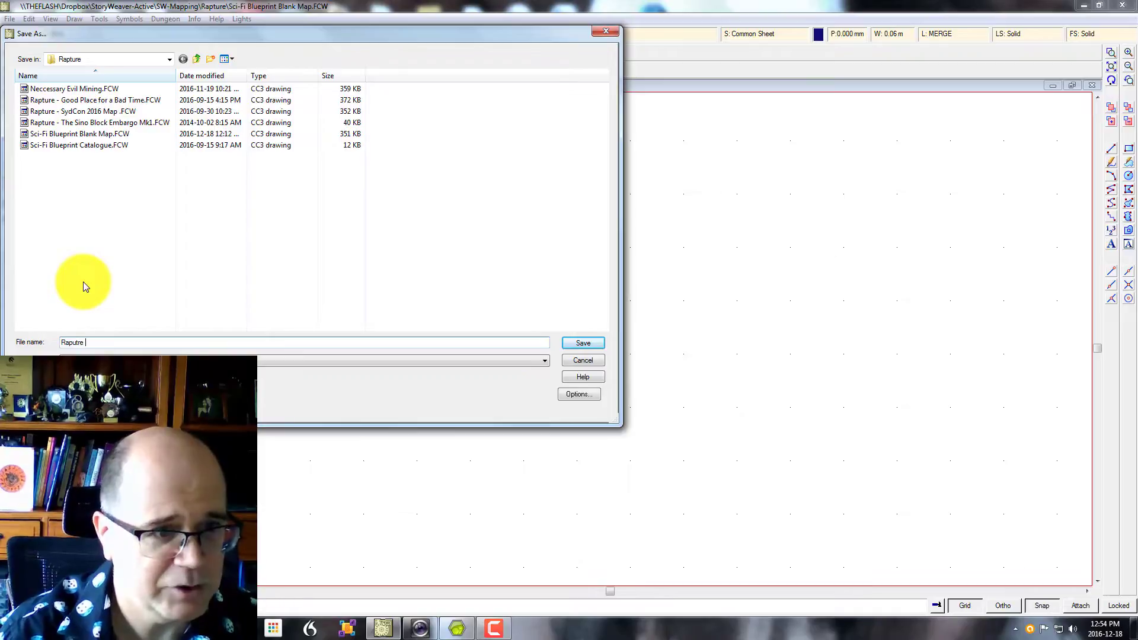
text(- O)
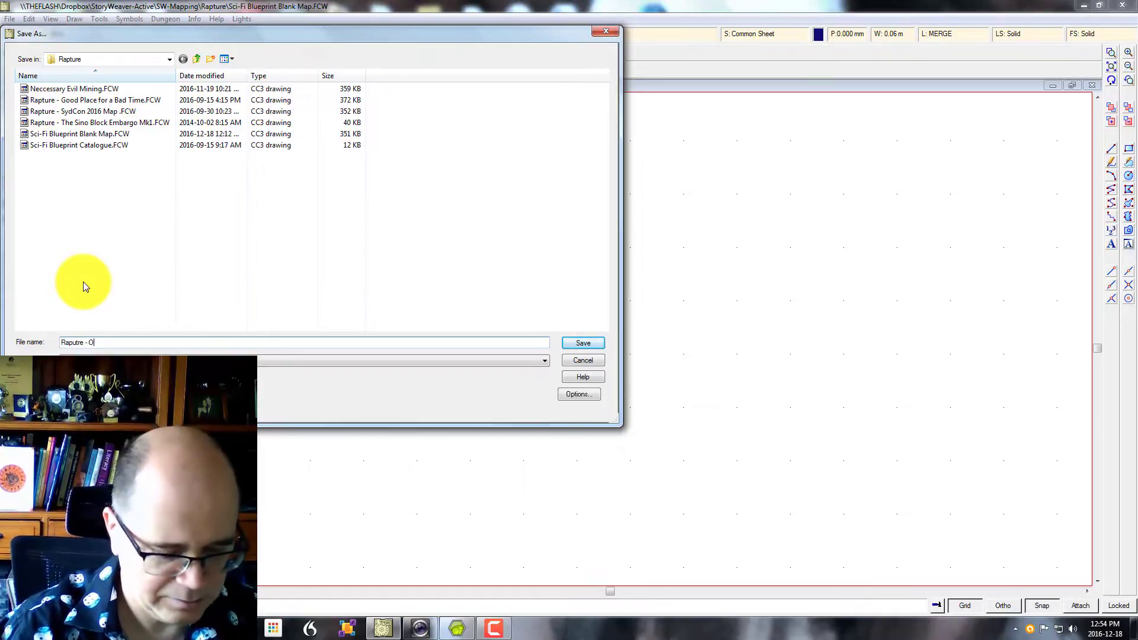
text(ccupational )
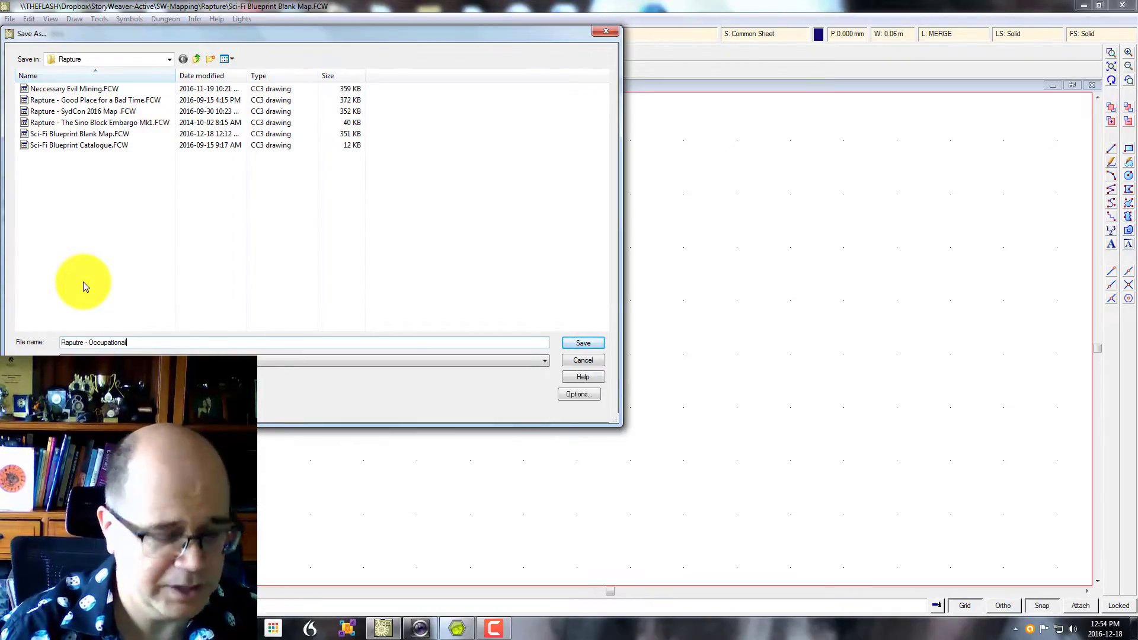
text(Hazard )
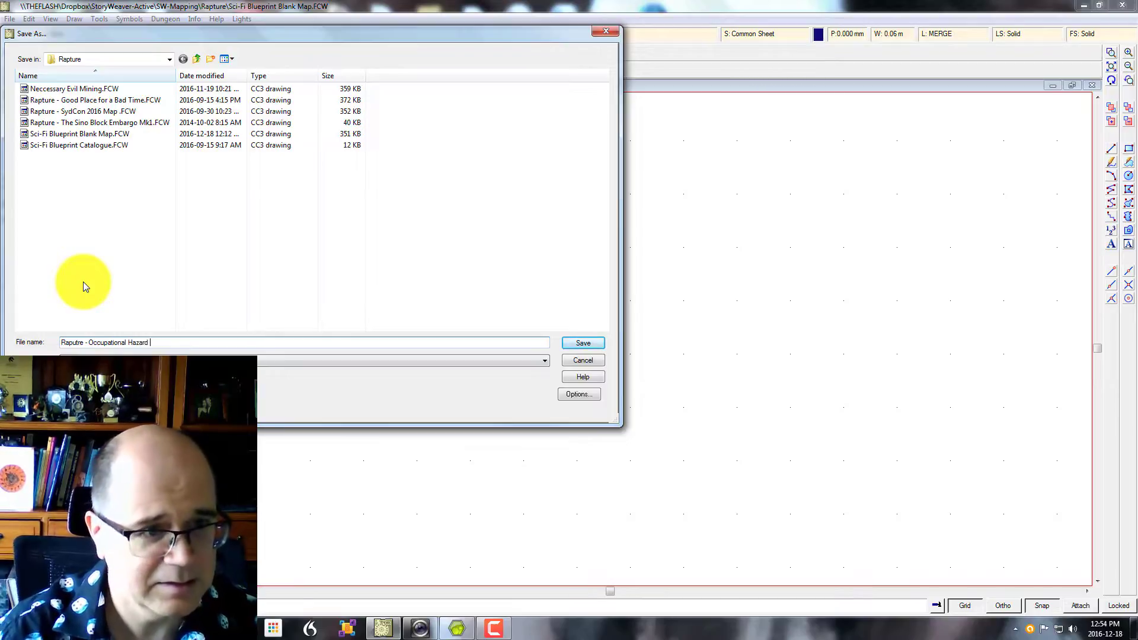
text(Map 1)
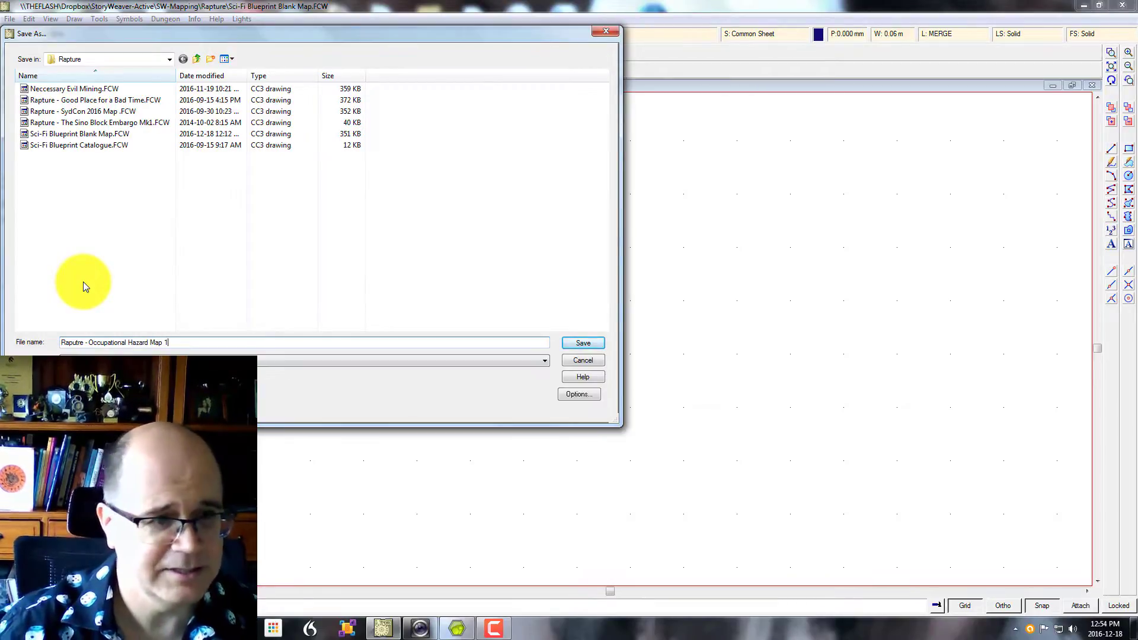
key(Return)
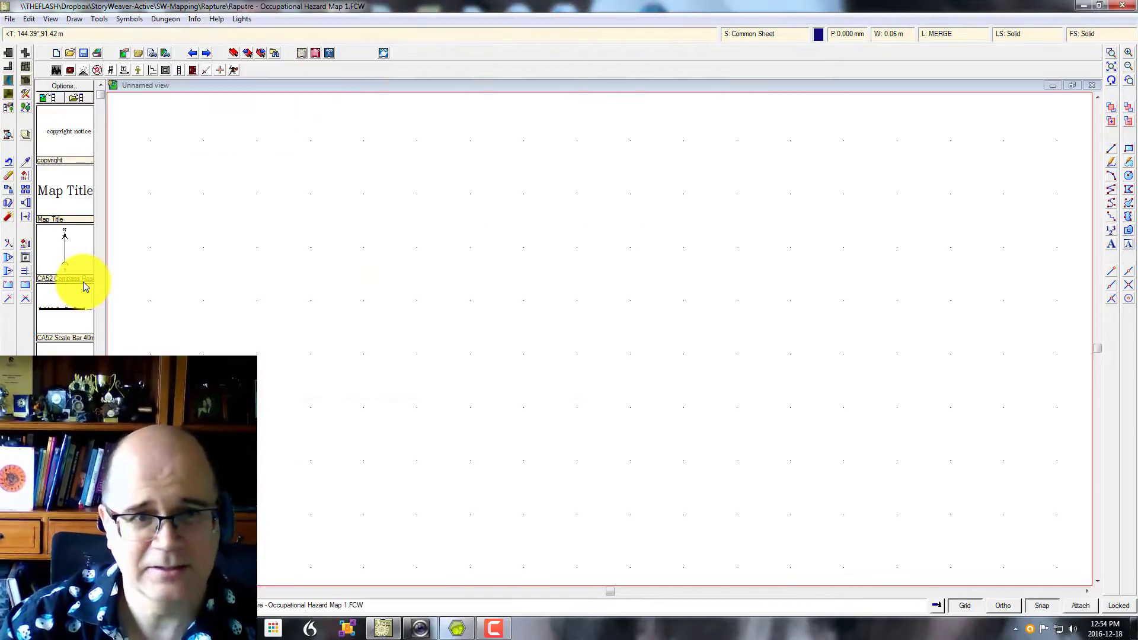
- Edit the 10' Grid, 1 Snap grid system and rename it 15m
right_click(960, 605)
click(629, 328)
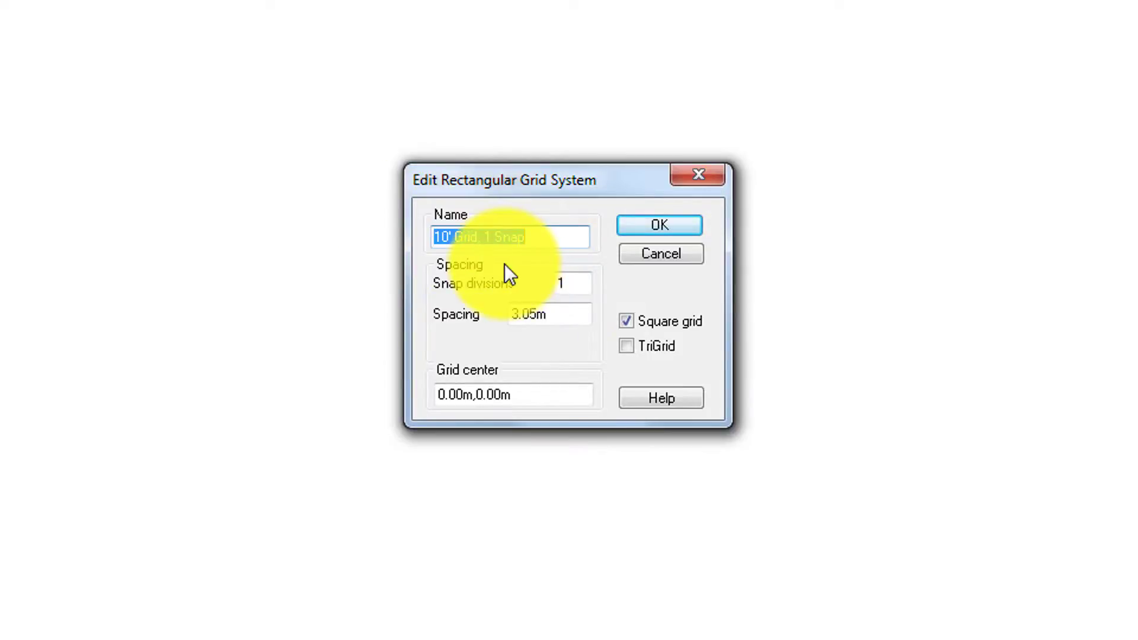
text(5)
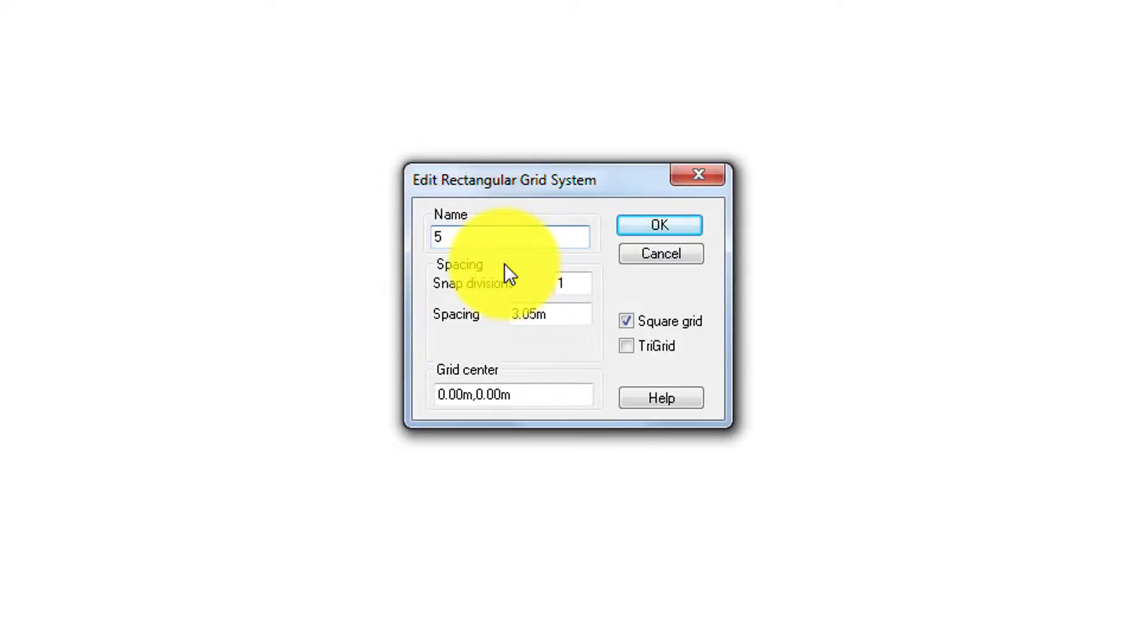
key(BackSpace)
text(1)
key(BackSpace)
text(15m)
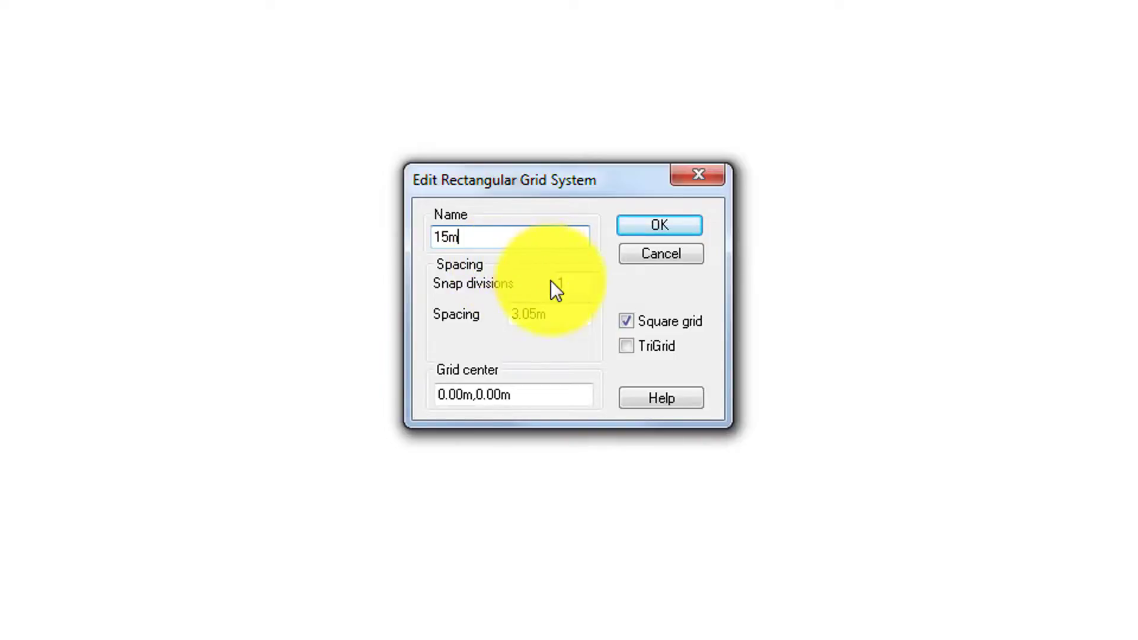
- Set the spacing of the 15m grid to 15 m and apply that grid system to the drawing
drag(571, 316, 481, 307)
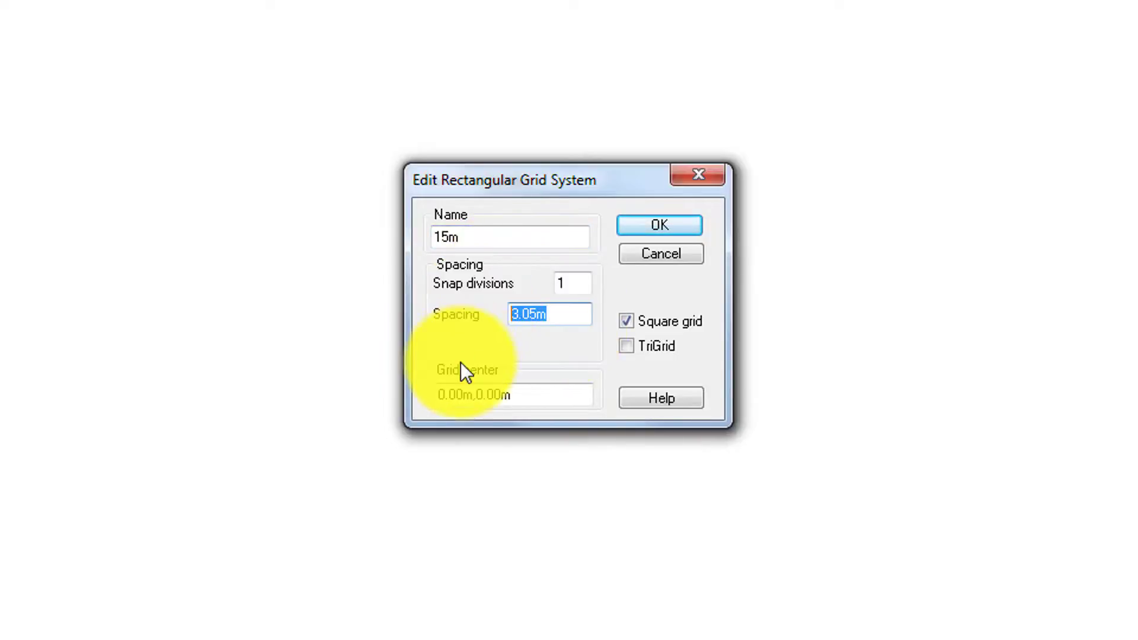
text(1)
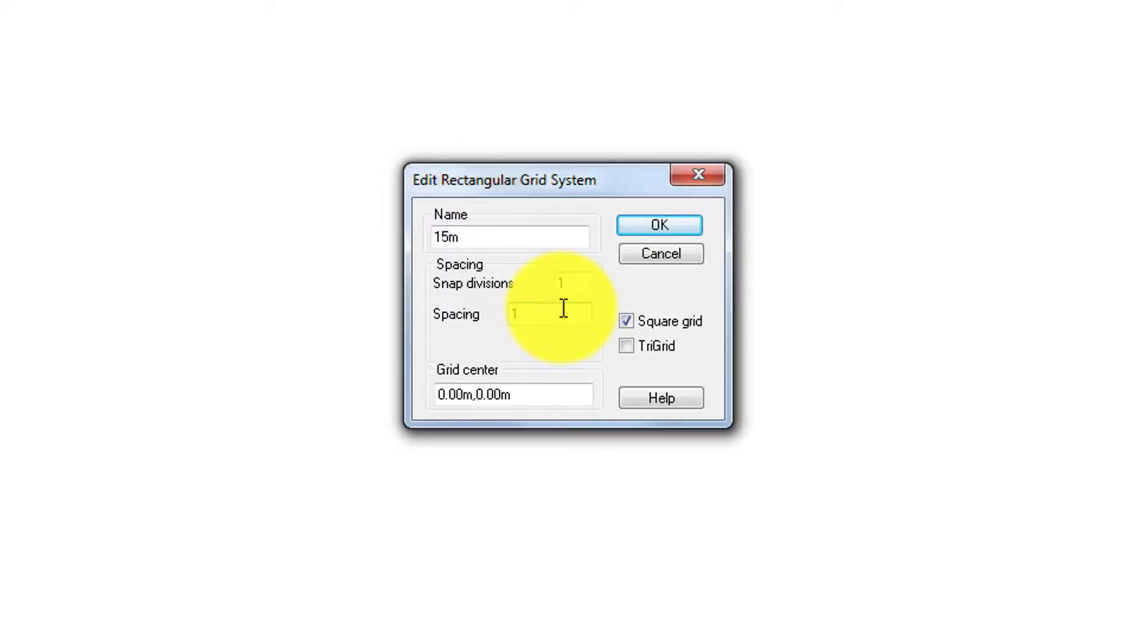
text(5m)
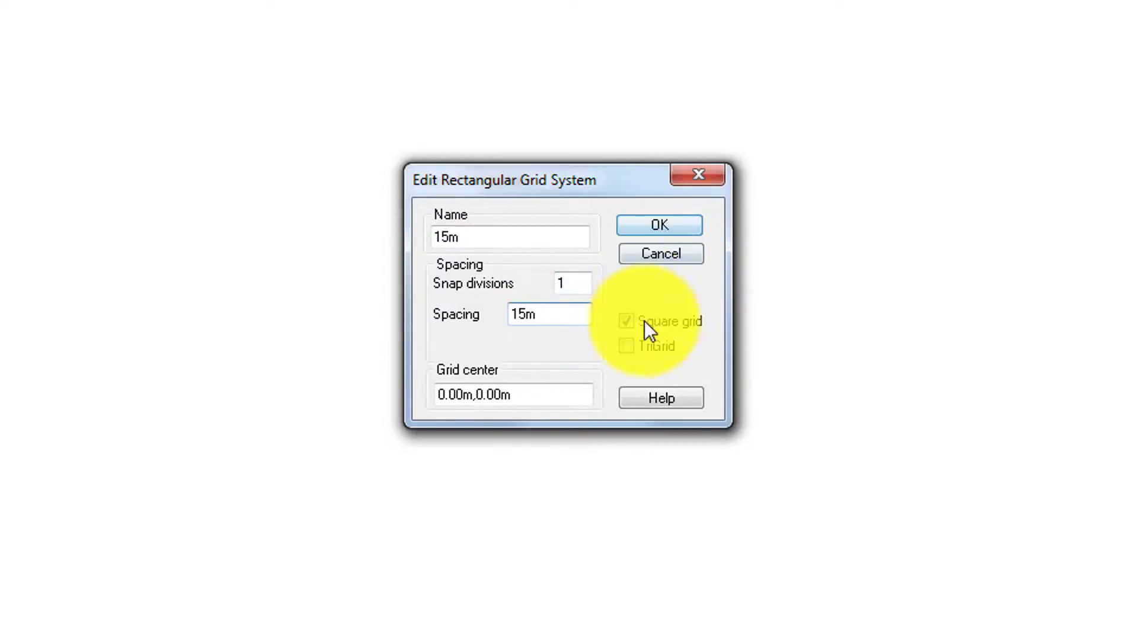
click(662, 229)
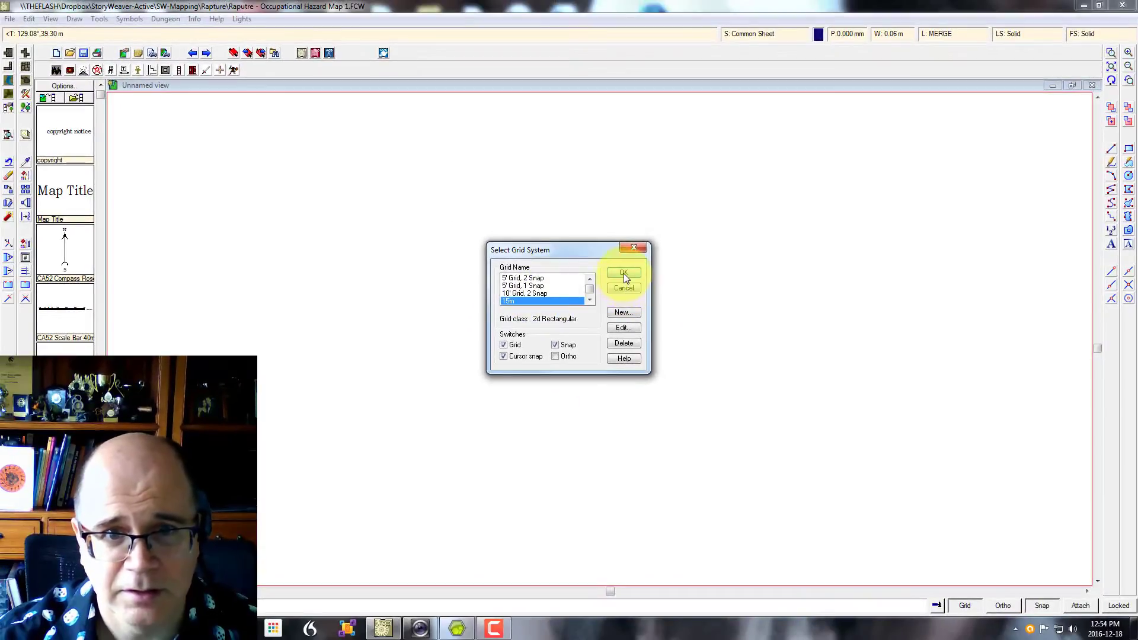
click(665, 231)
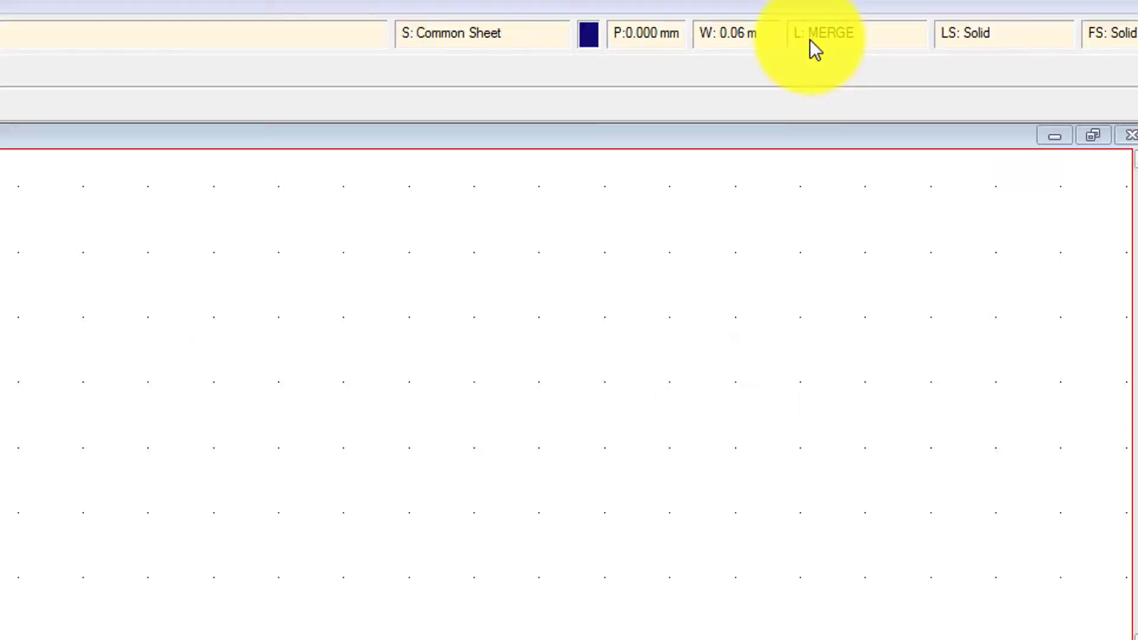
- Add a new layer named GUIDES and make it the current layer
click(815, 35)
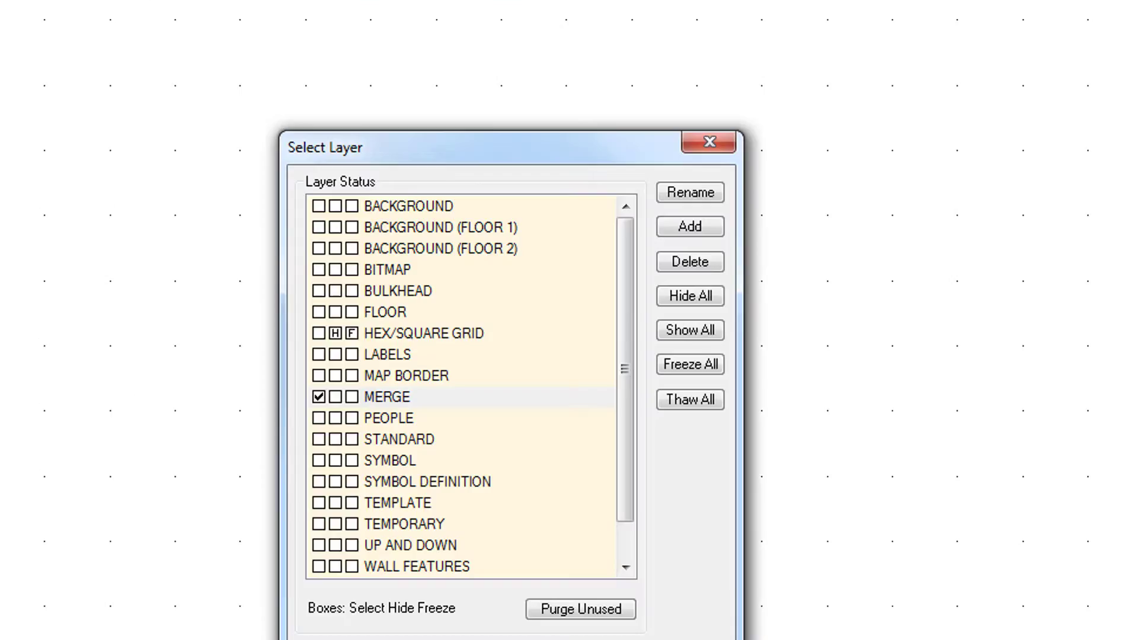
click(690, 227)
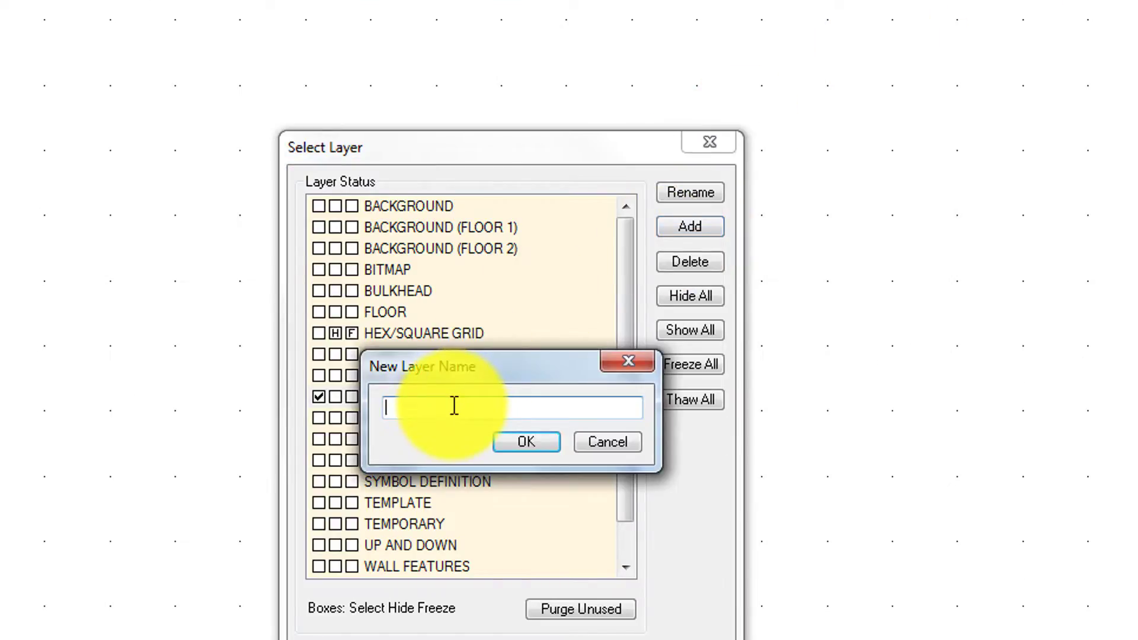
text(GUIDES)
key(Return)
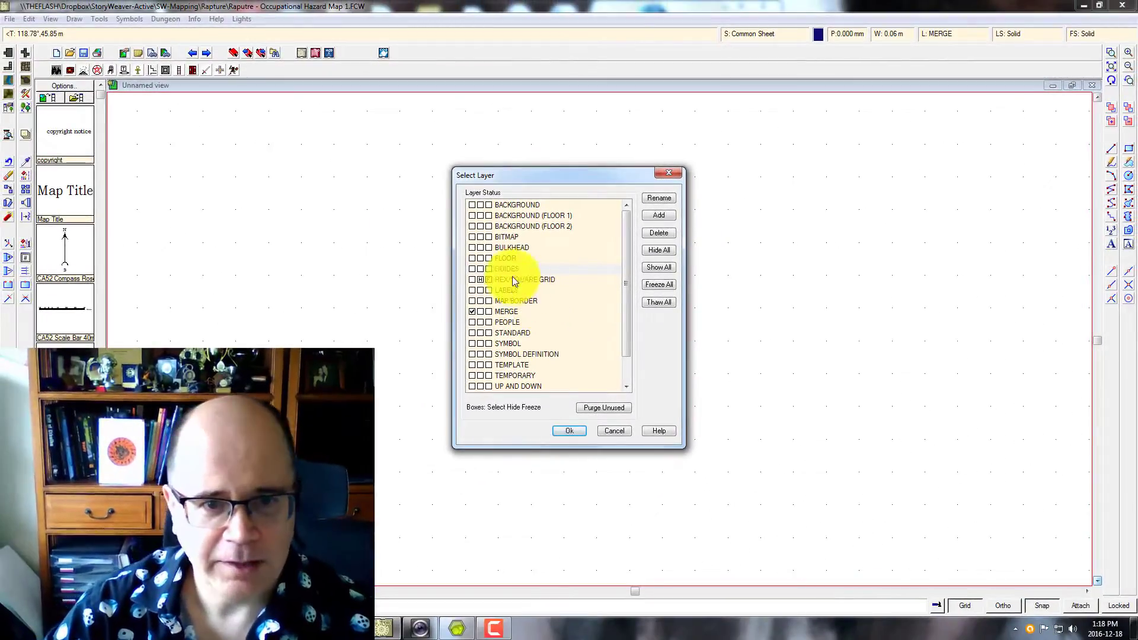
click(471, 269)
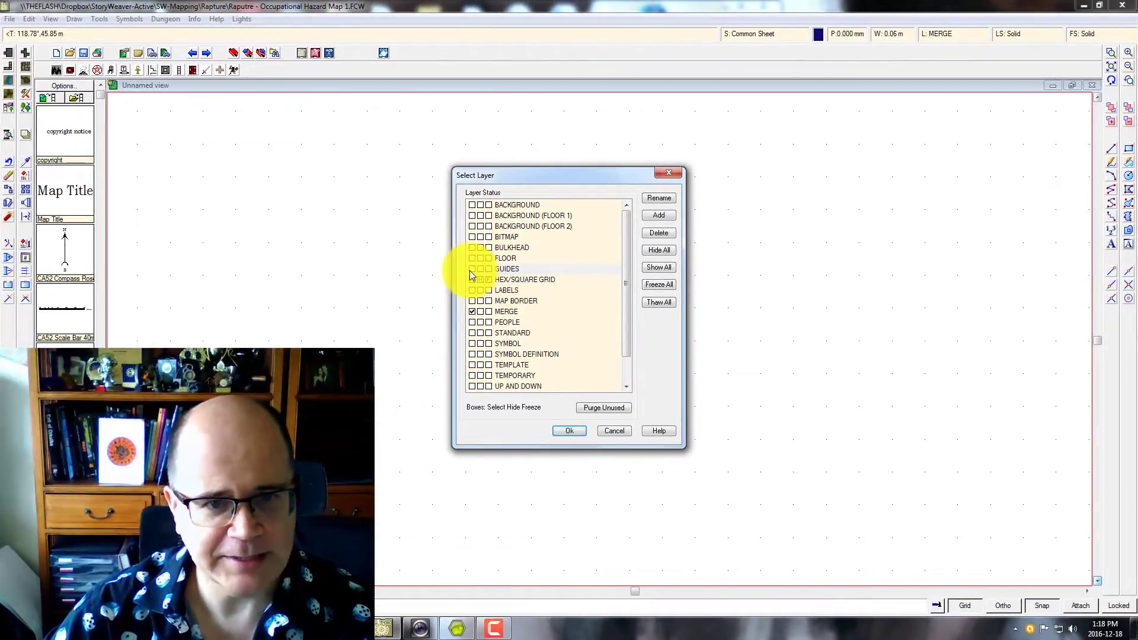
click(572, 431)
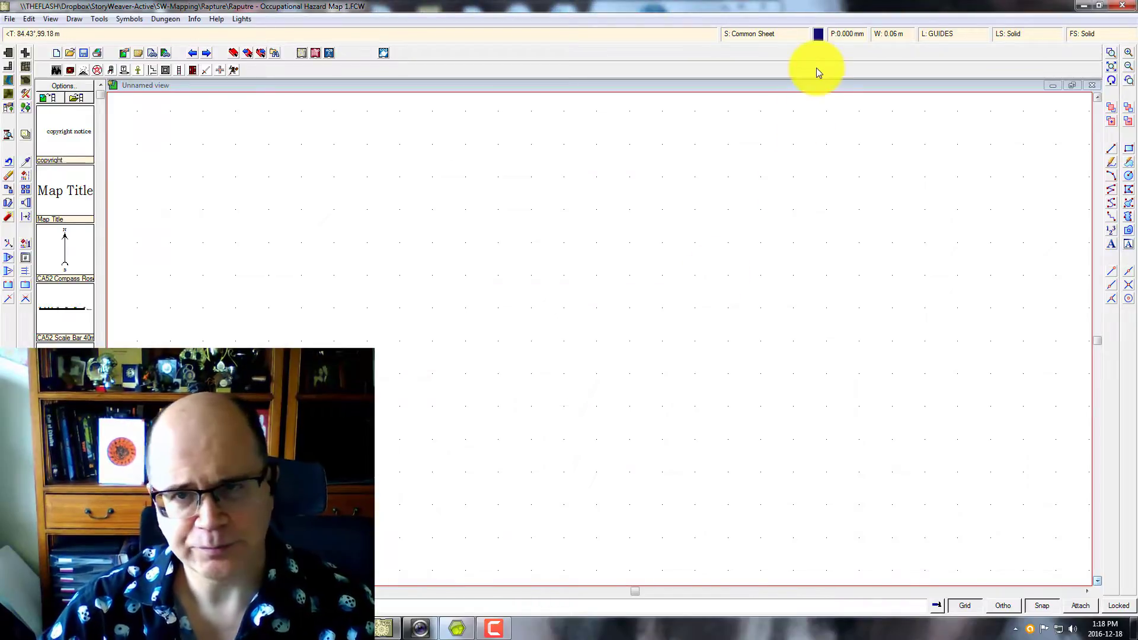
- Set the current drawing color to red
click(818, 35)
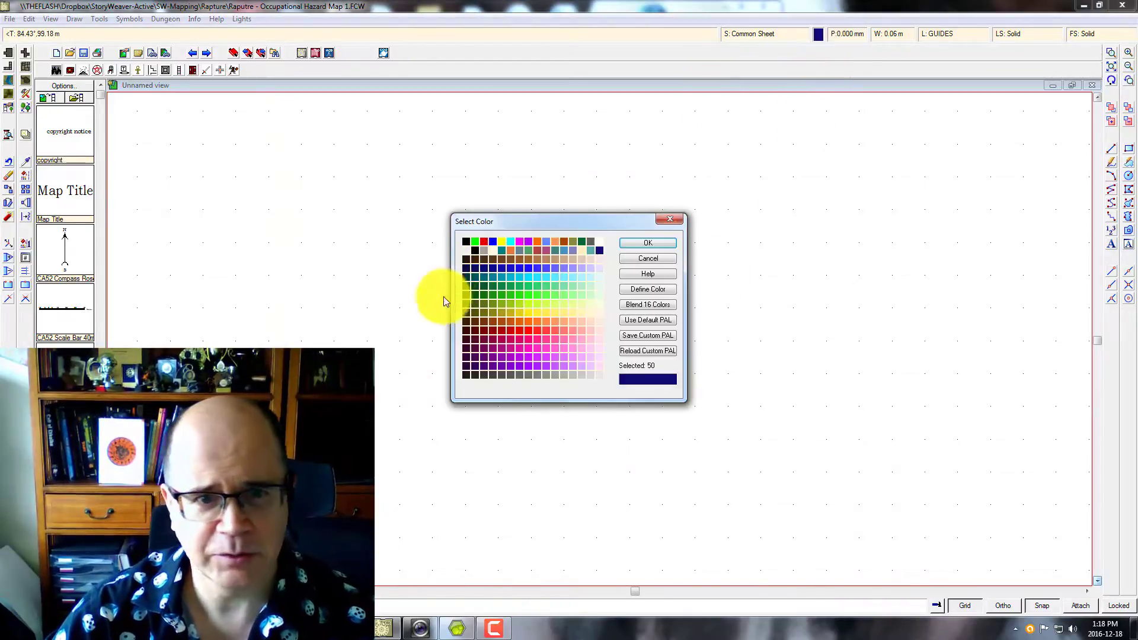
click(485, 240)
click(645, 245)
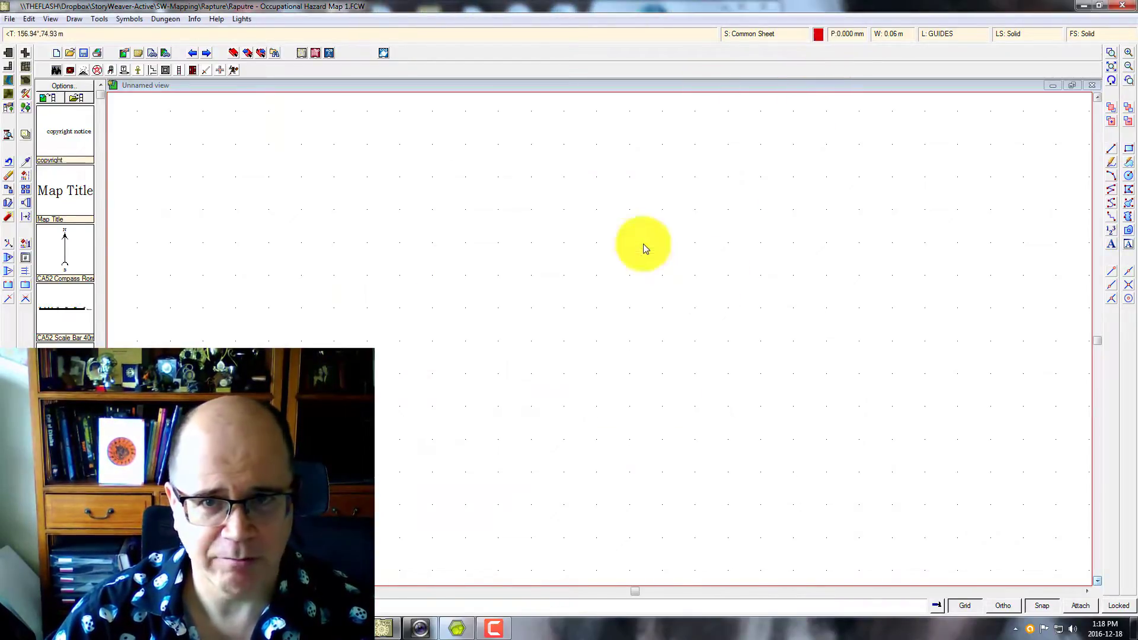
- Add a new drawing sheet named GUIDES as the current sheet and deactivate sheet effects
click(746, 34)
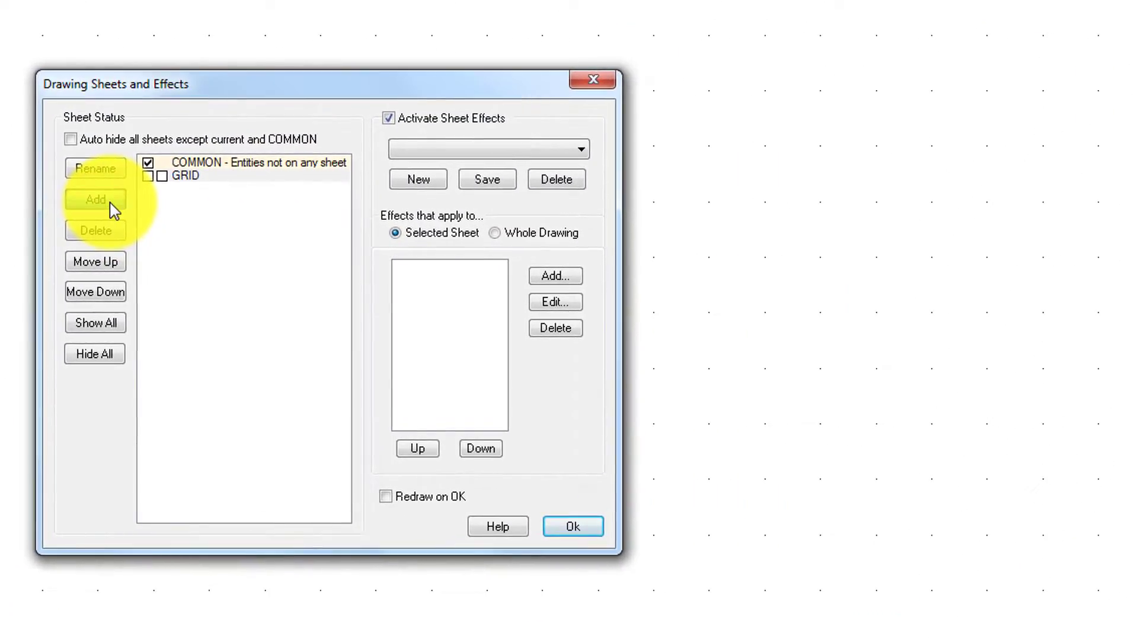
click(111, 202)
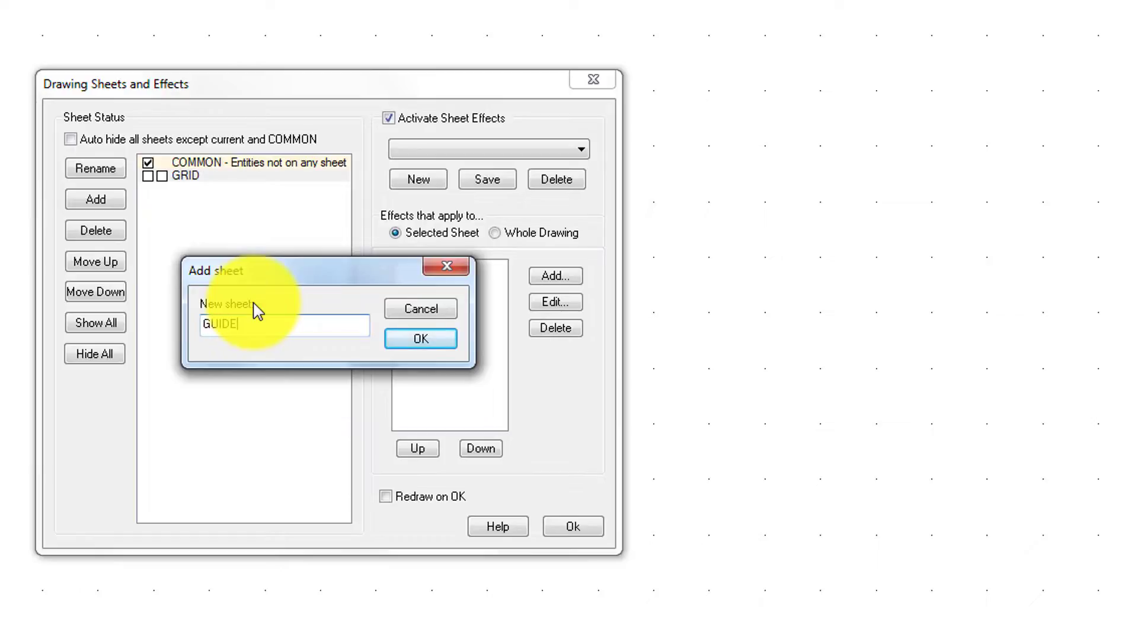
key(Return)
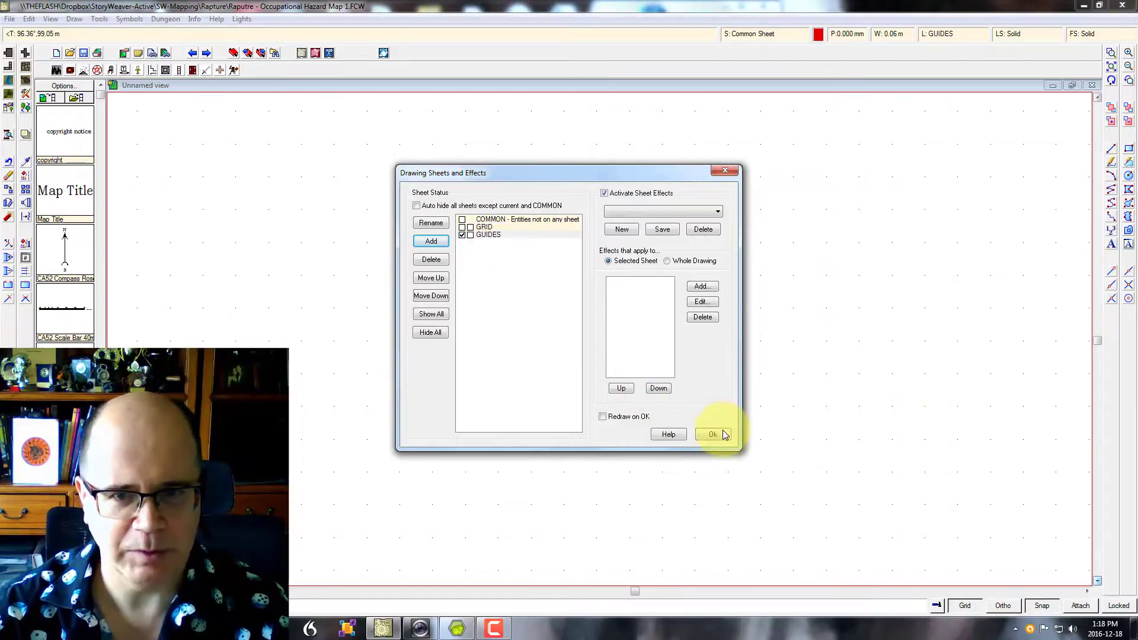
click(623, 194)
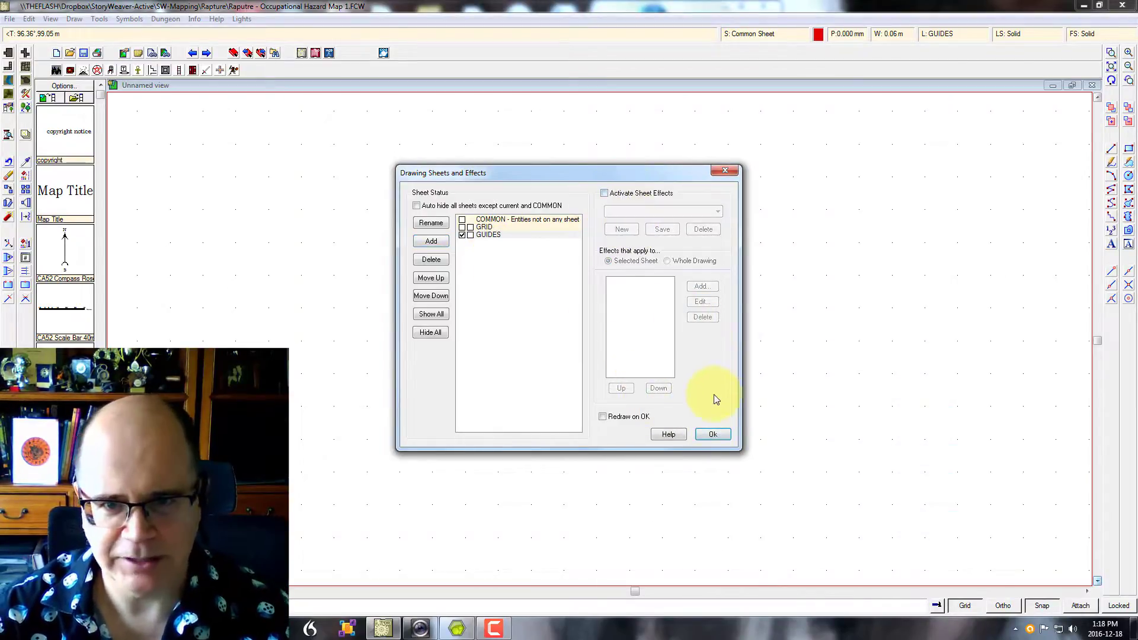
click(712, 434)
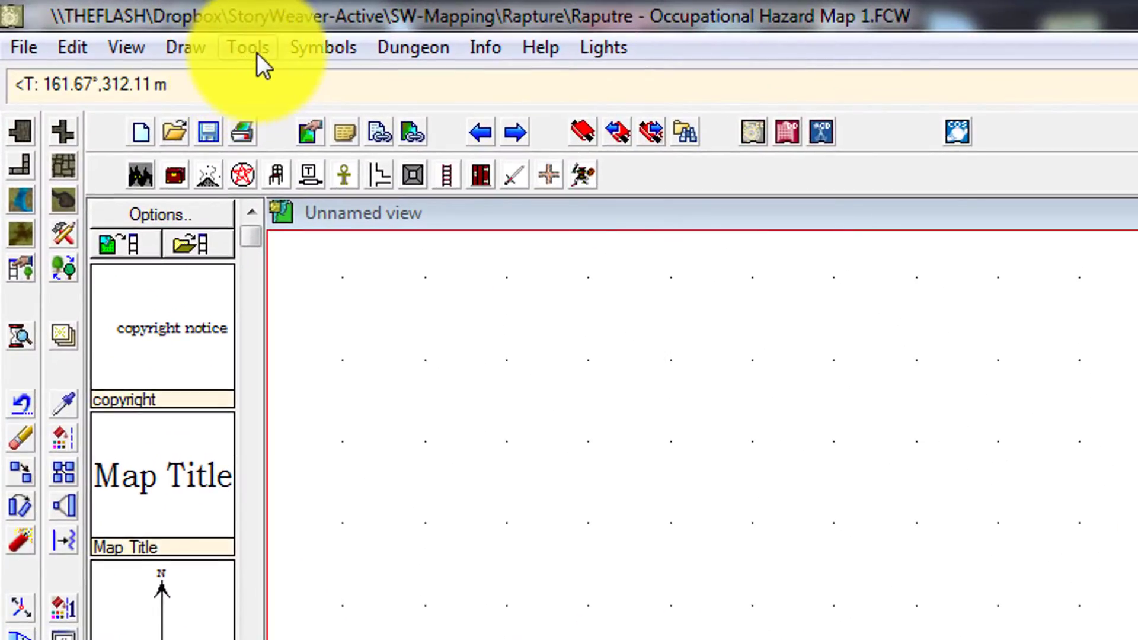
- Draw a regular polygon with 3 nodes as an upright triangle, its upper vertex 60 m from the centre
click(184, 48)
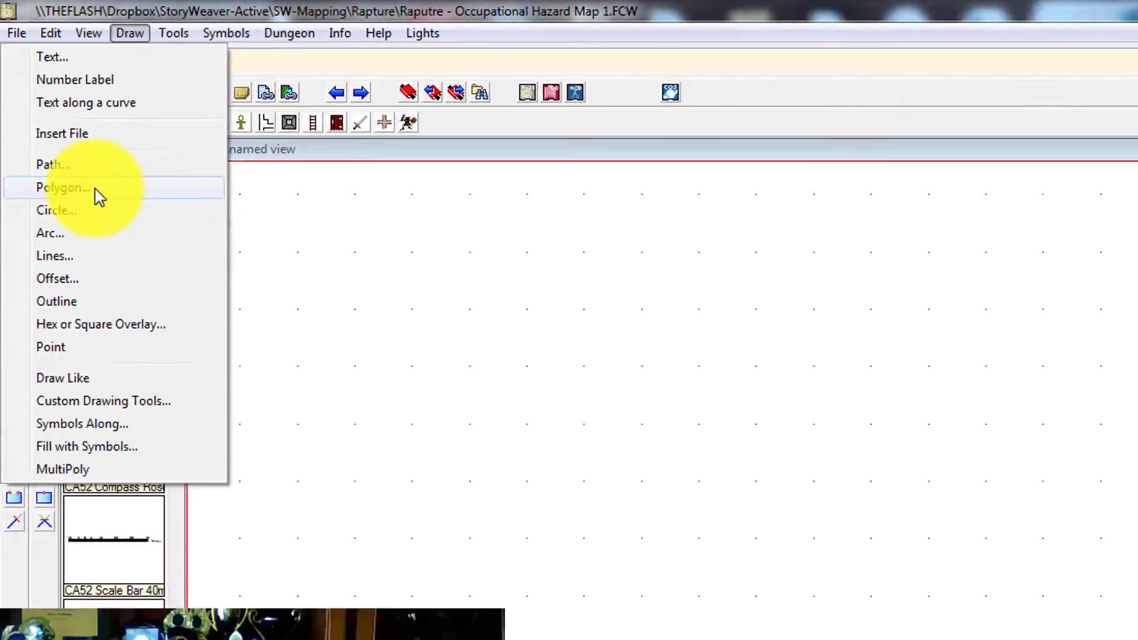
click(136, 268)
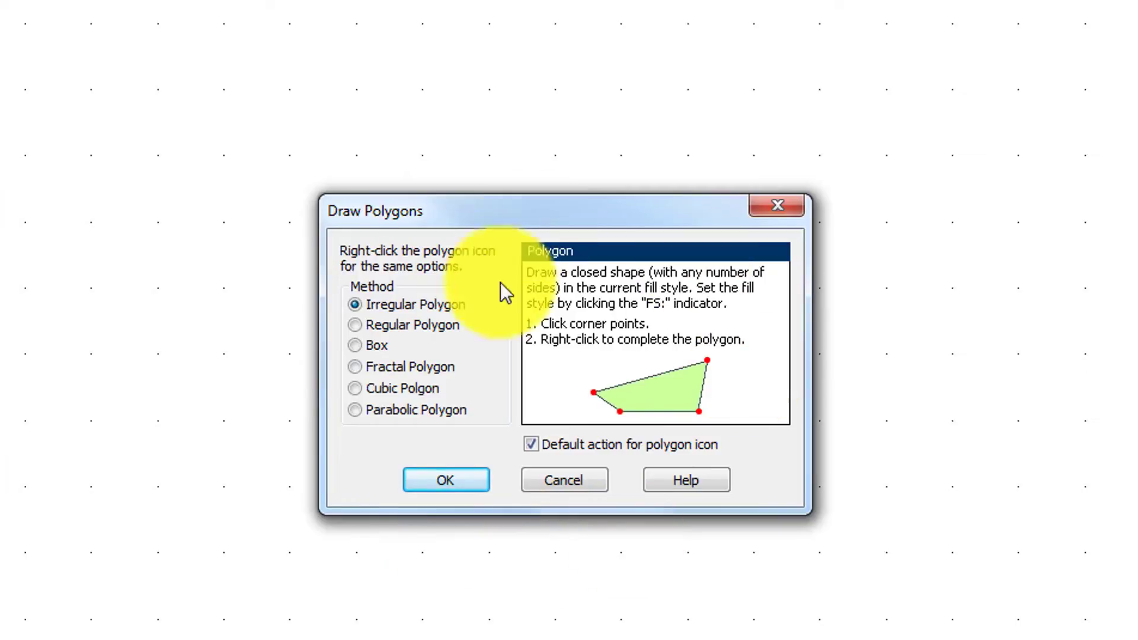
click(447, 322)
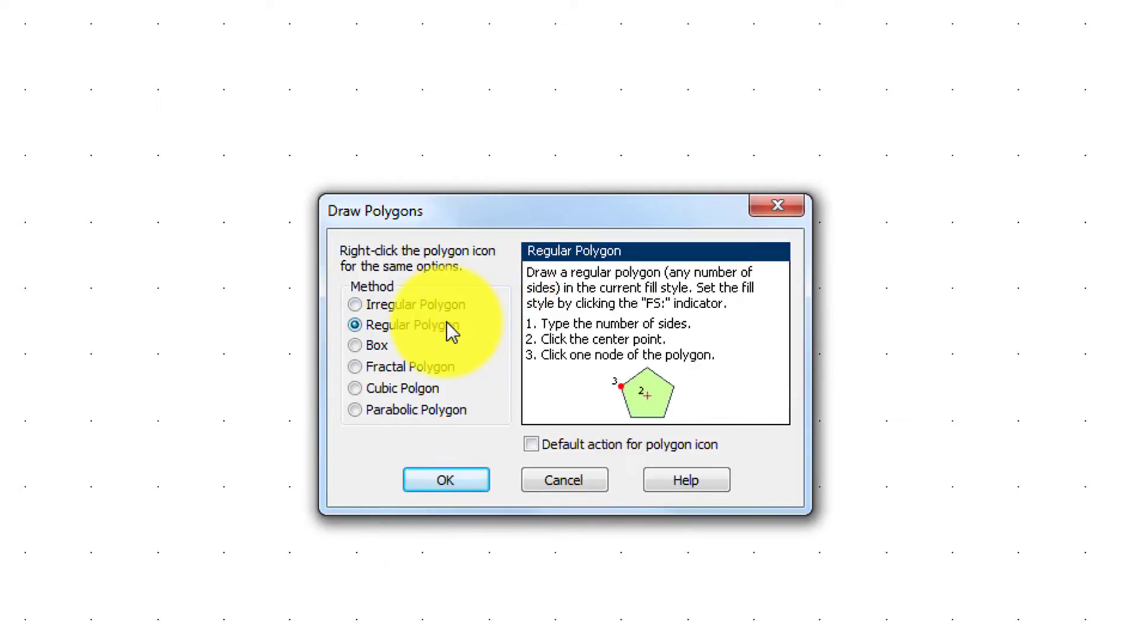
click(447, 305)
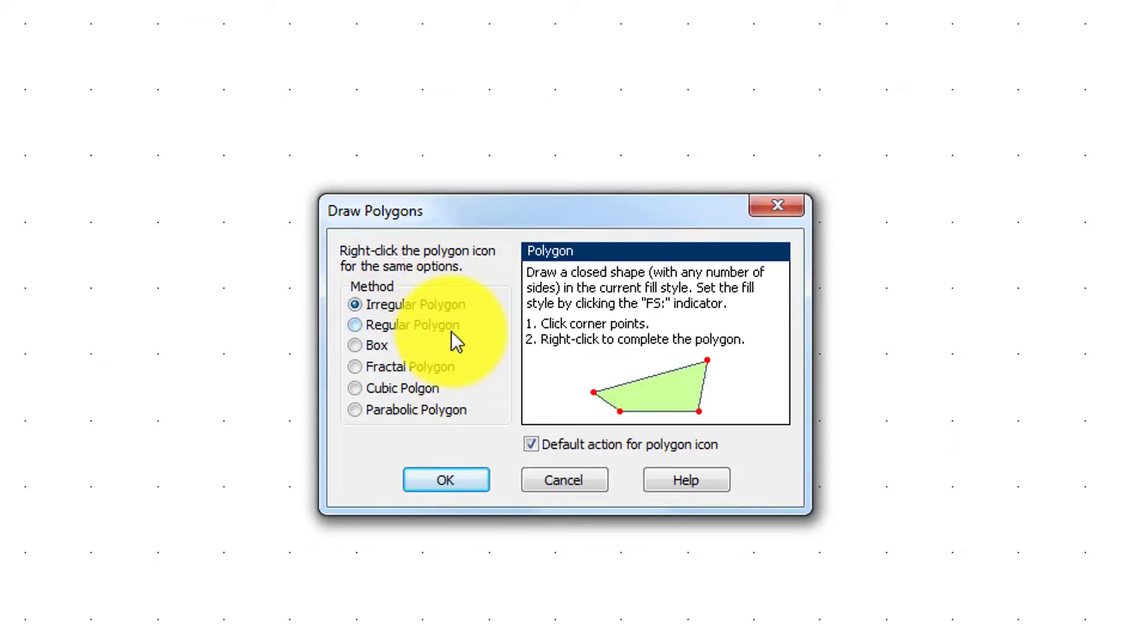
click(433, 324)
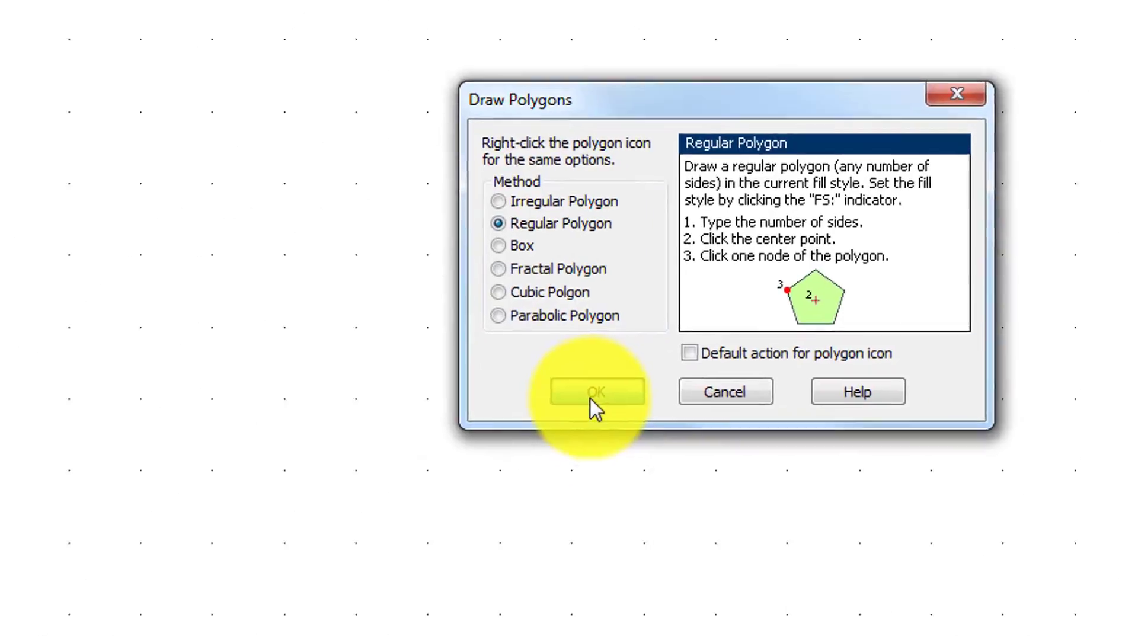
click(445, 481)
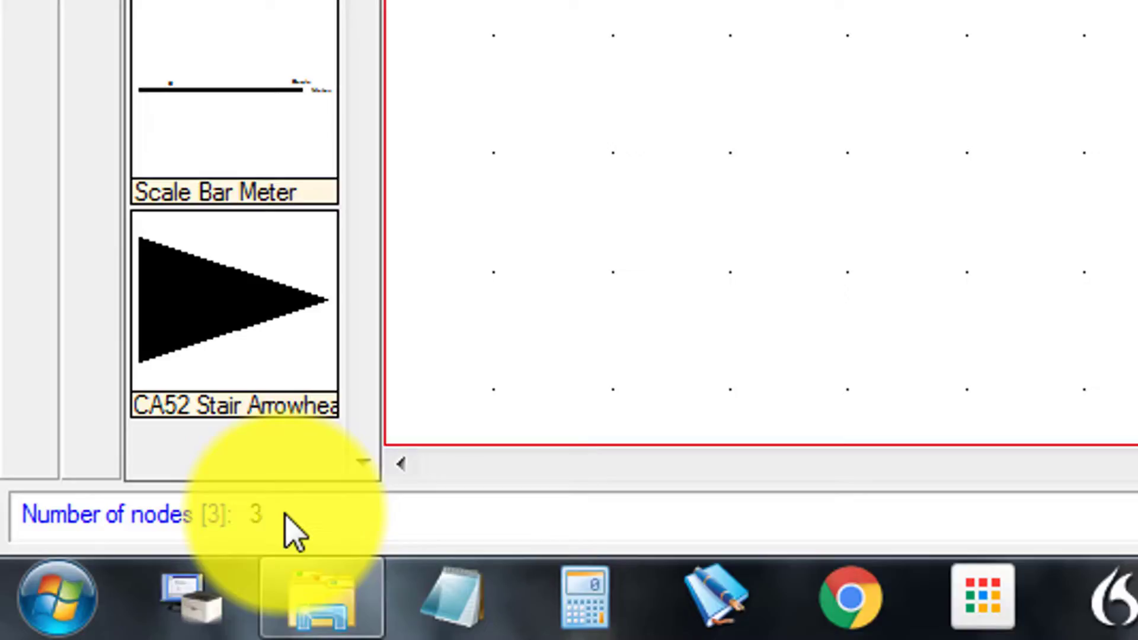
key(Return)
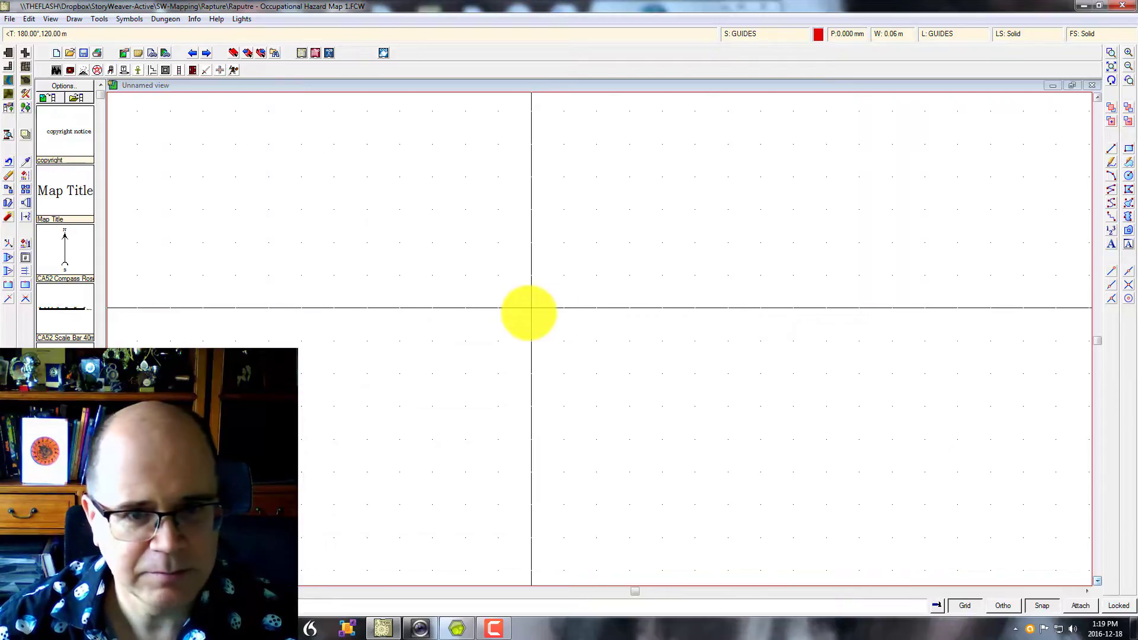
click(531, 307)
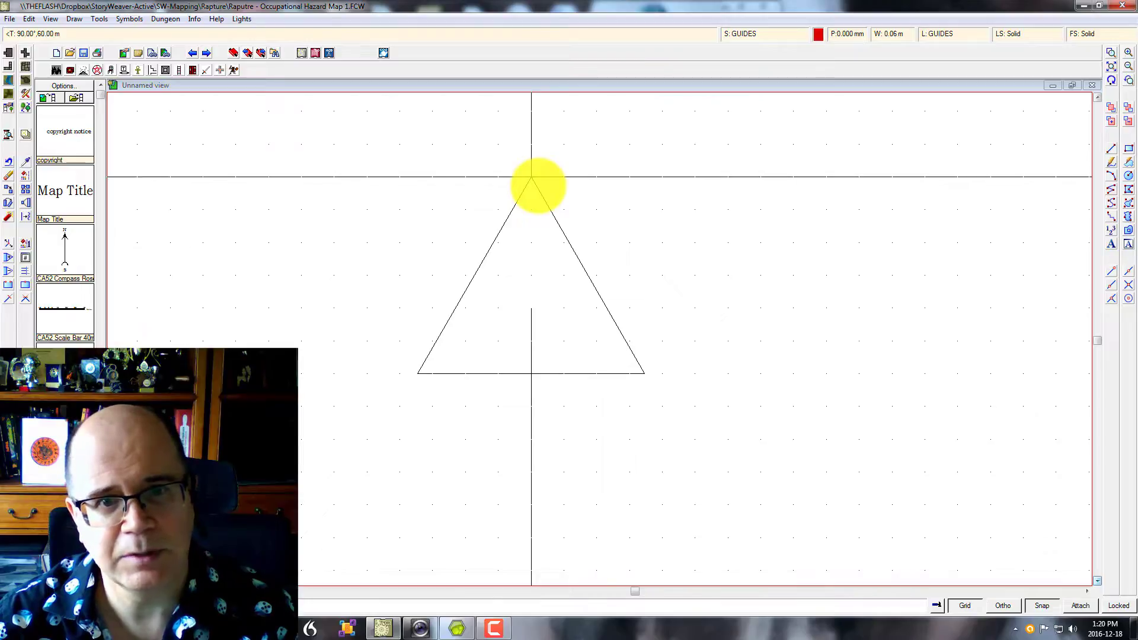
click(531, 176)
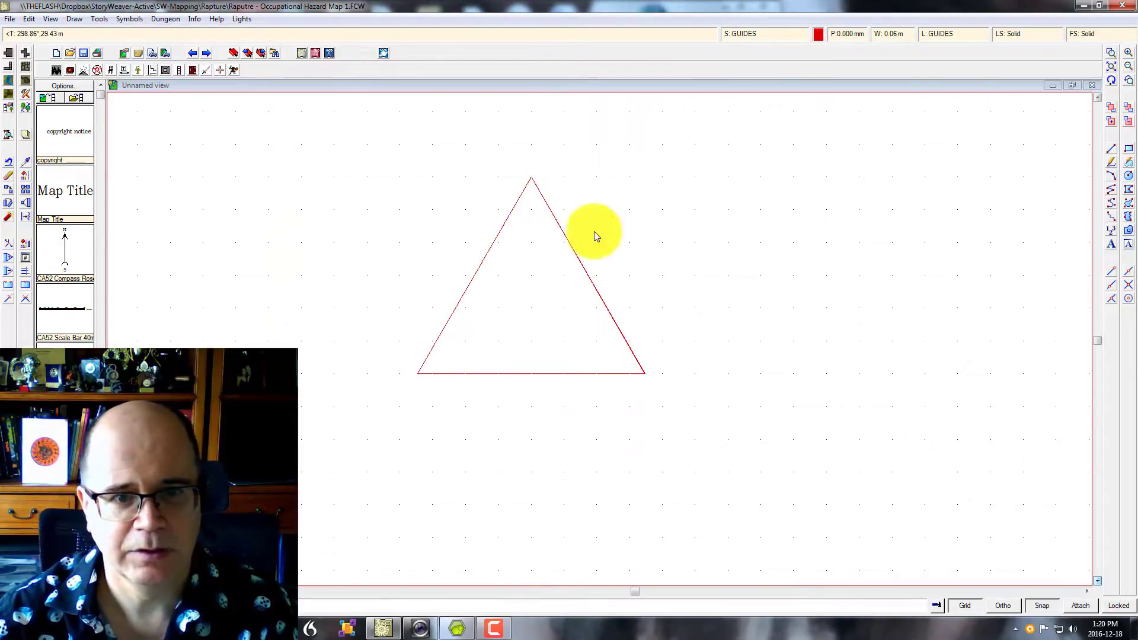
- Examine the hand-drawn mining station sketch in PDF Viewer Plus and return to the map
click(458, 632)
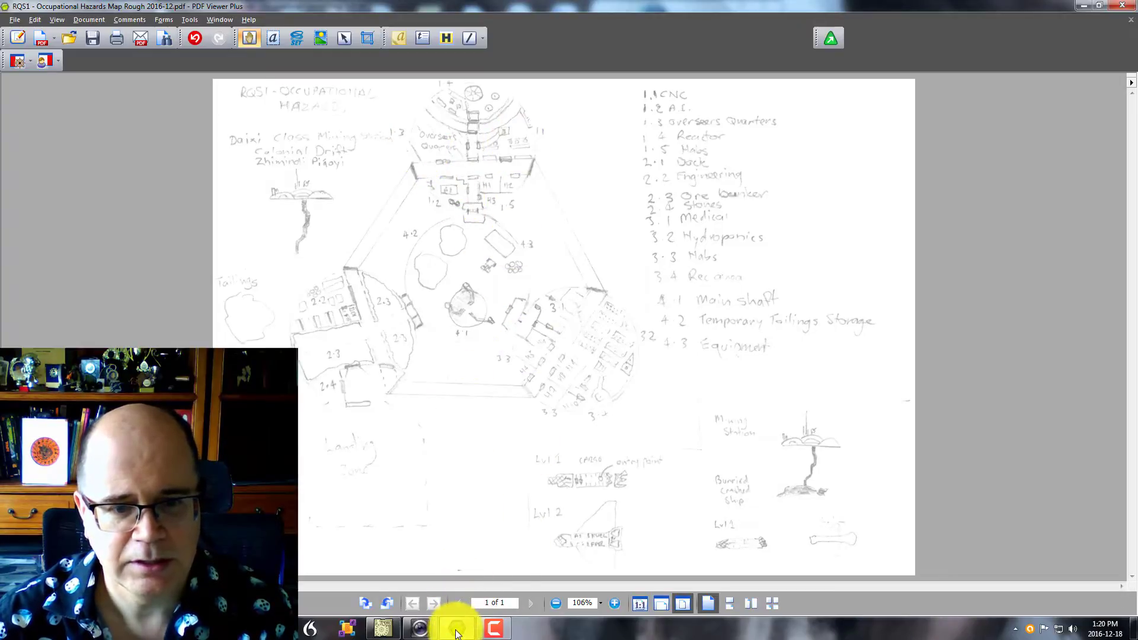
mouse_move(493, 634)
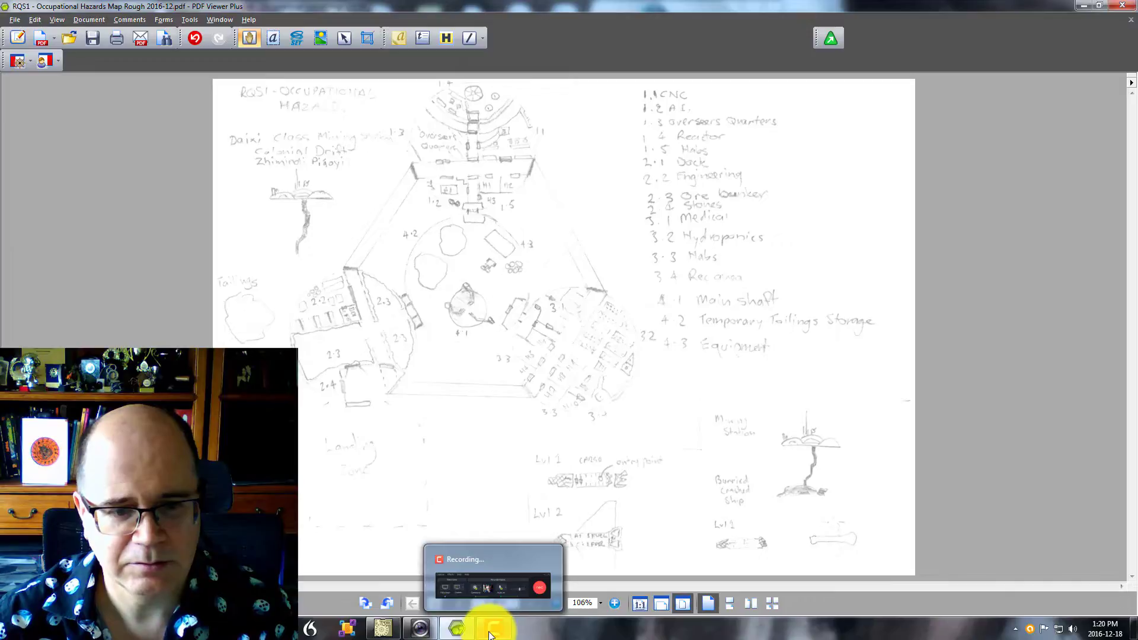
click(382, 627)
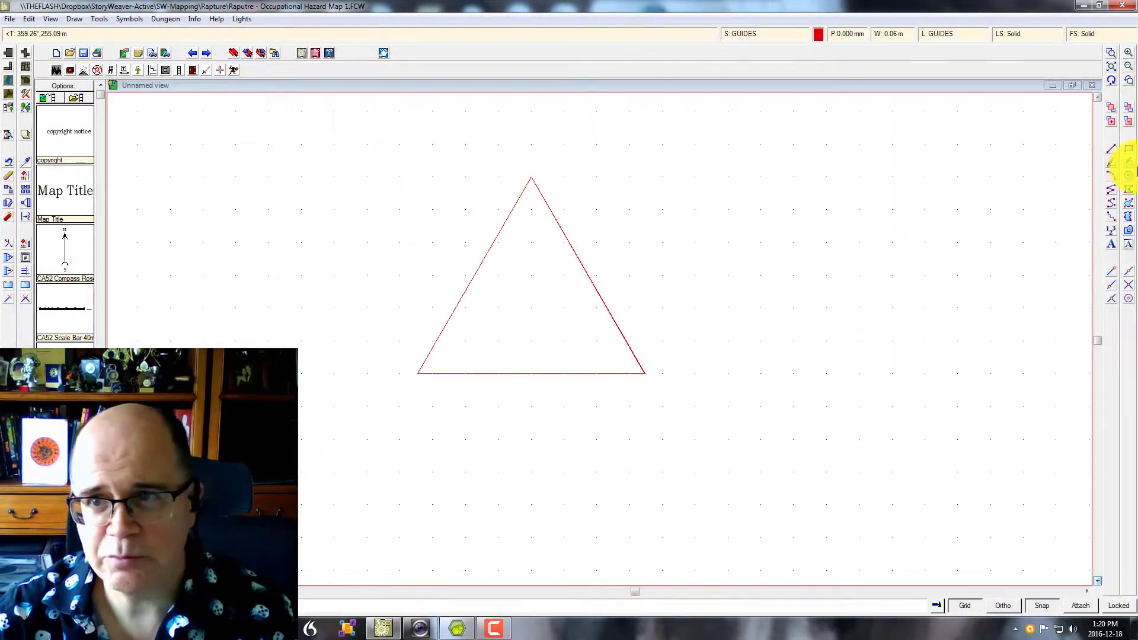
- Try a circle of 15 m radius centred on the triangle's upper vertex, and undo it
click(1129, 177)
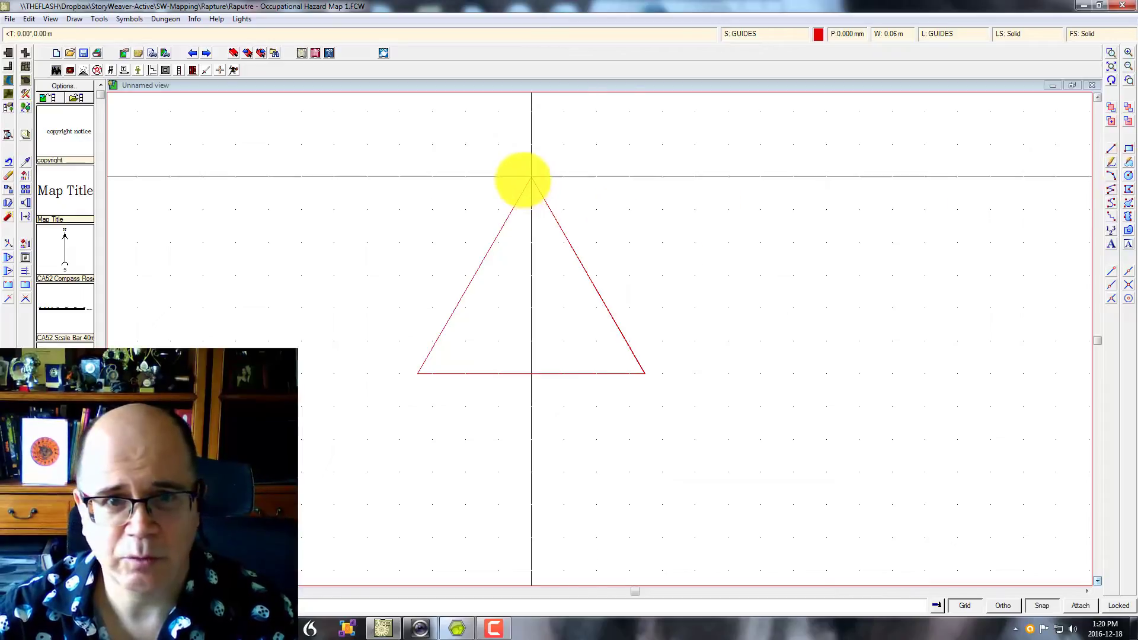
click(531, 176)
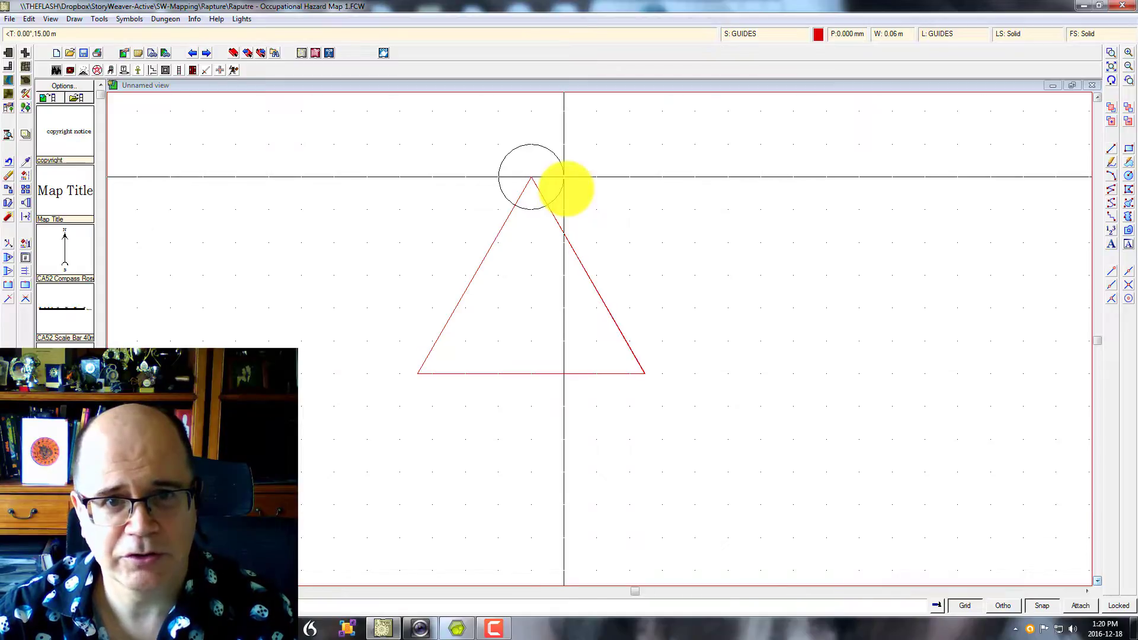
click(564, 177)
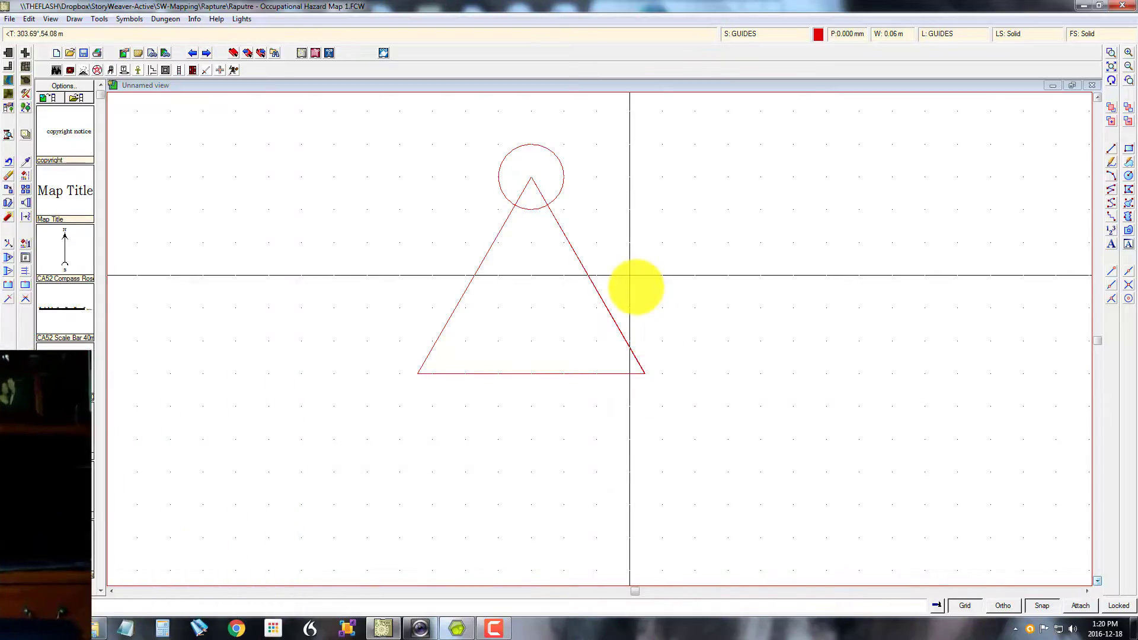
key(ctrl+z)
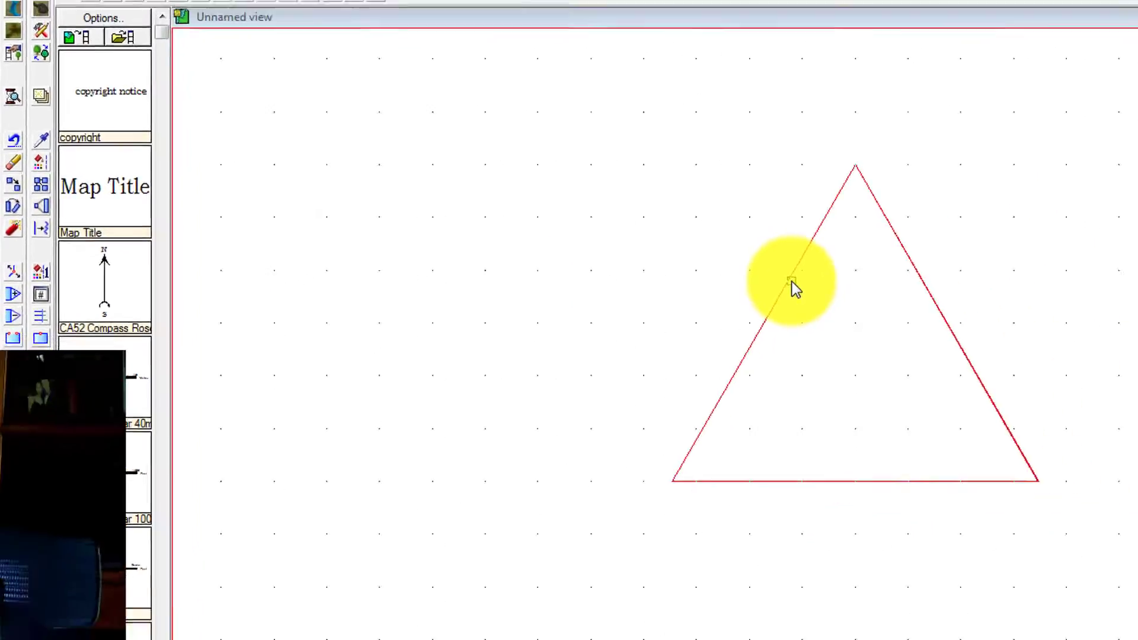
- Scale the triangle down to half its size about its centre point
click(792, 282)
right_click(832, 335)
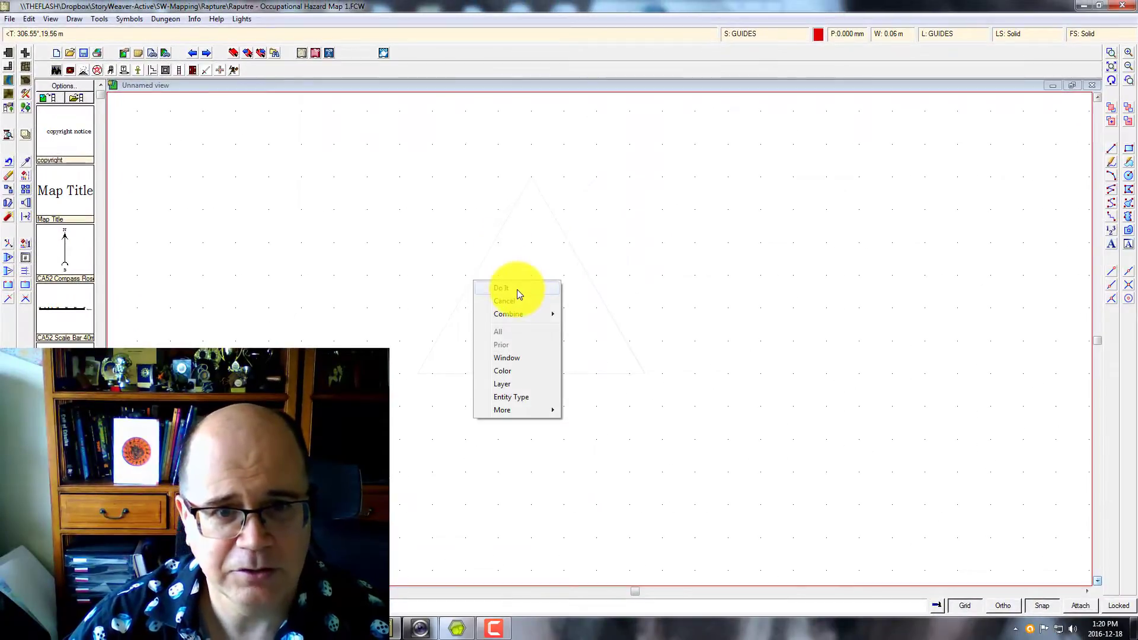
click(517, 289)
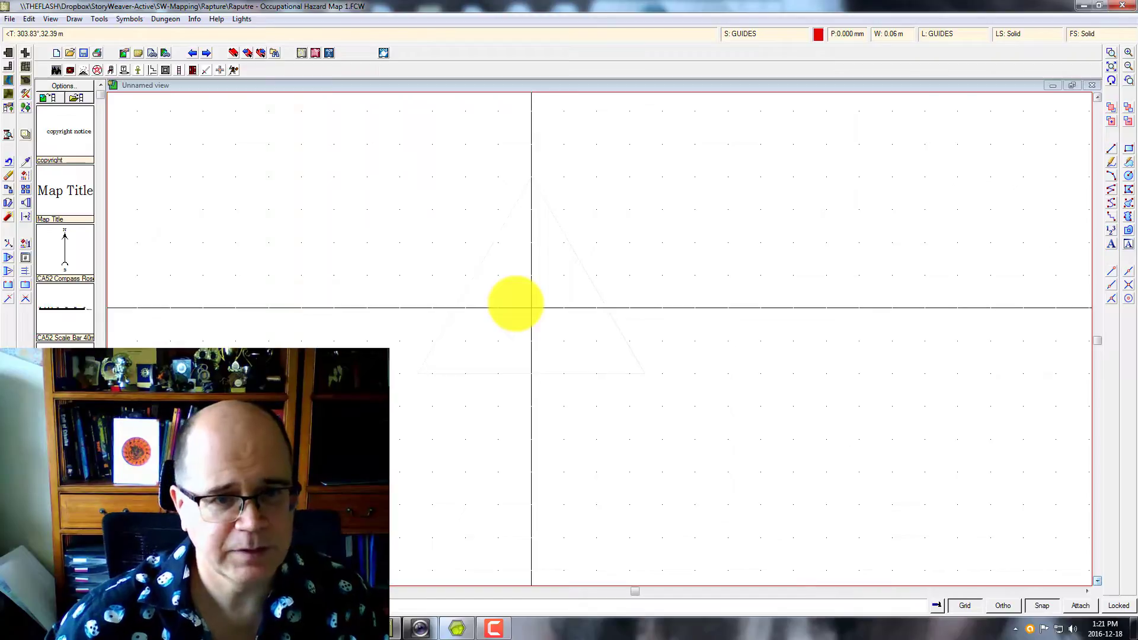
click(516, 304)
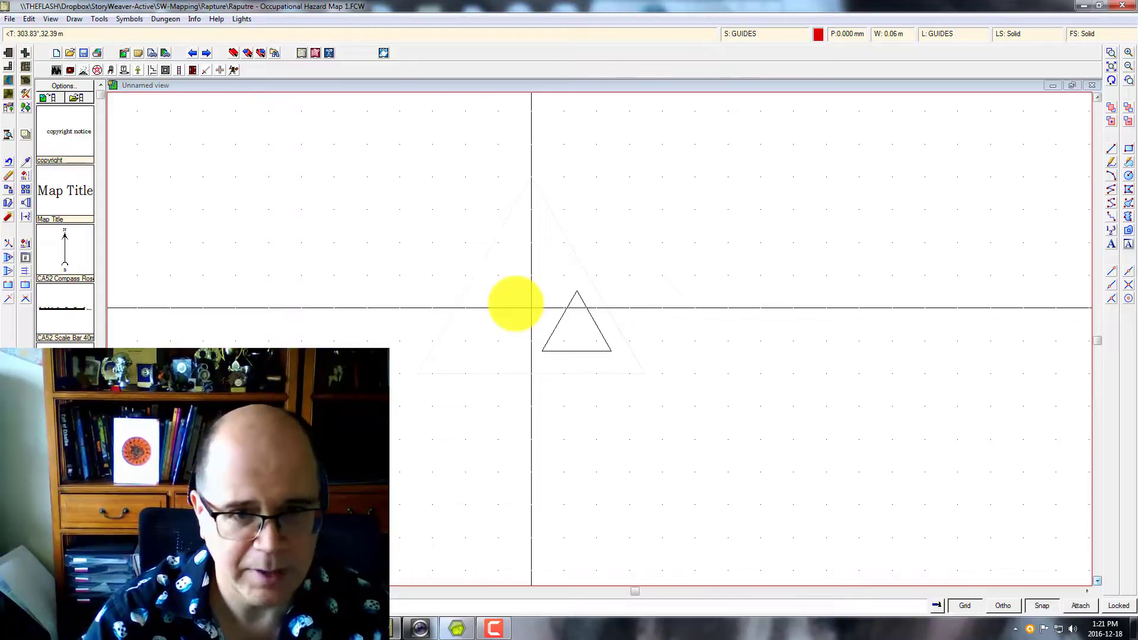
click(515, 304)
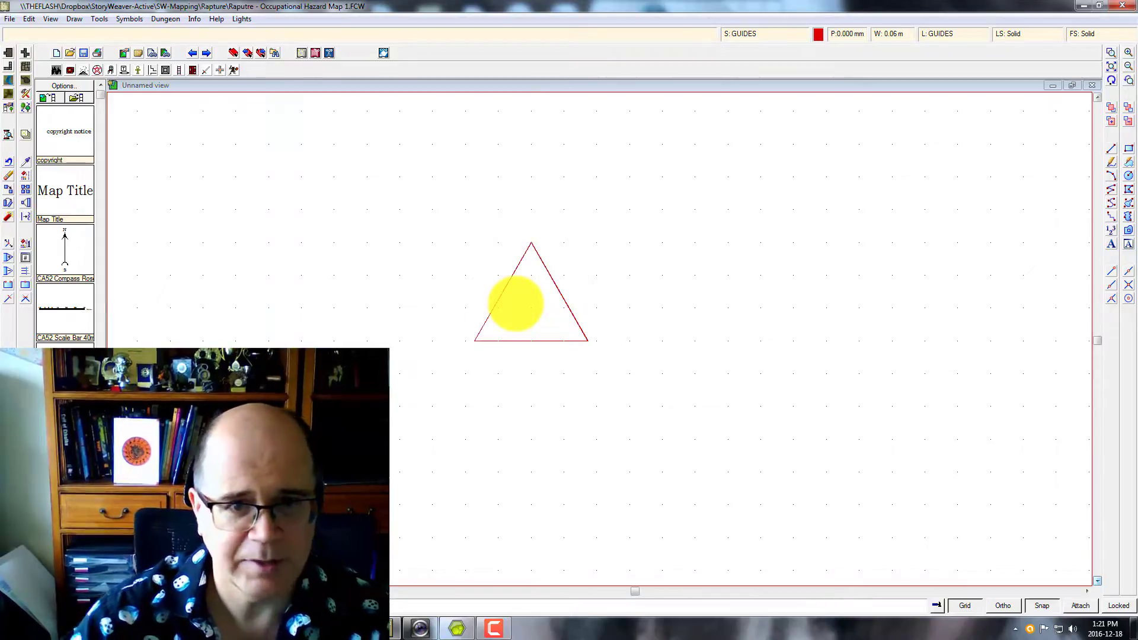
- Draw a vertical and a horizontal guide line, each about 30 m long, crossing at the triangle's centre
click(1111, 151)
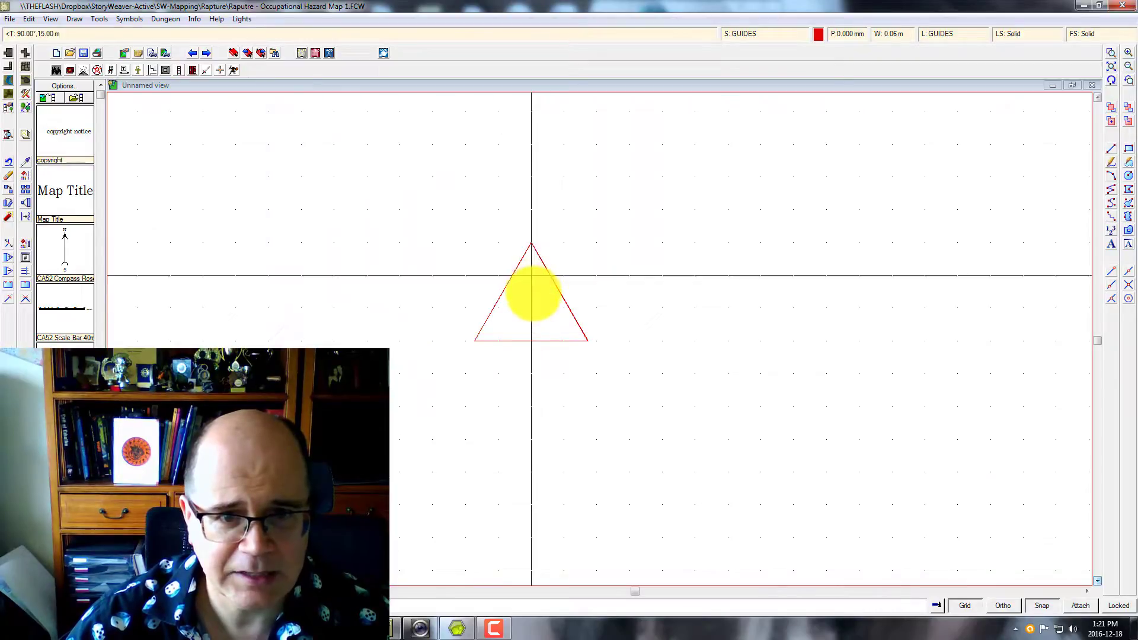
click(533, 290)
click(539, 331)
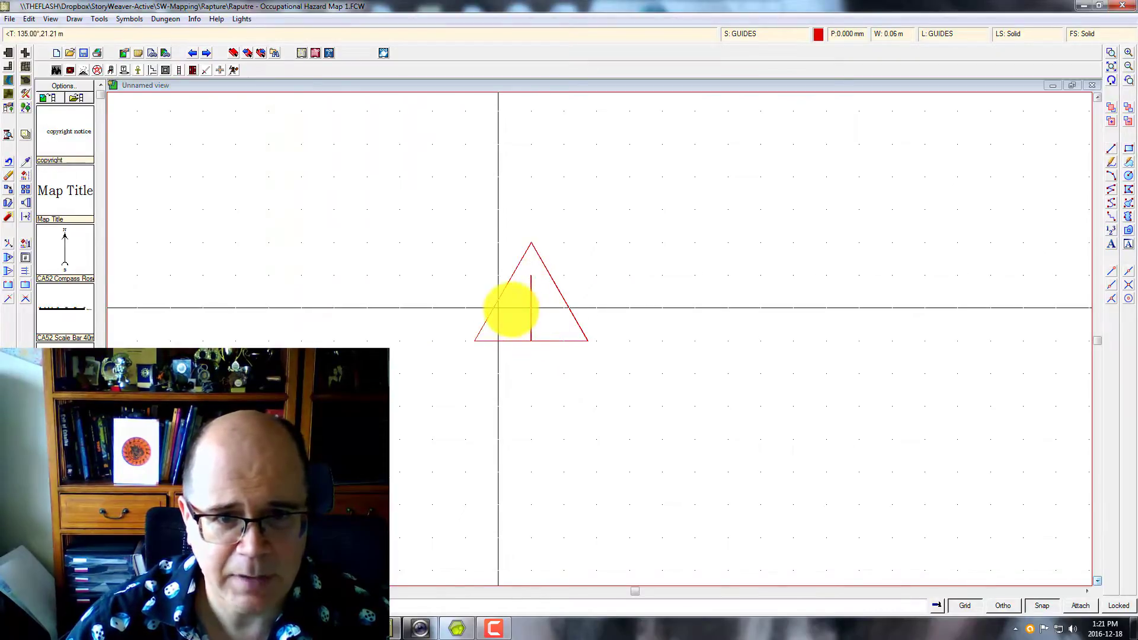
right_click(552, 311)
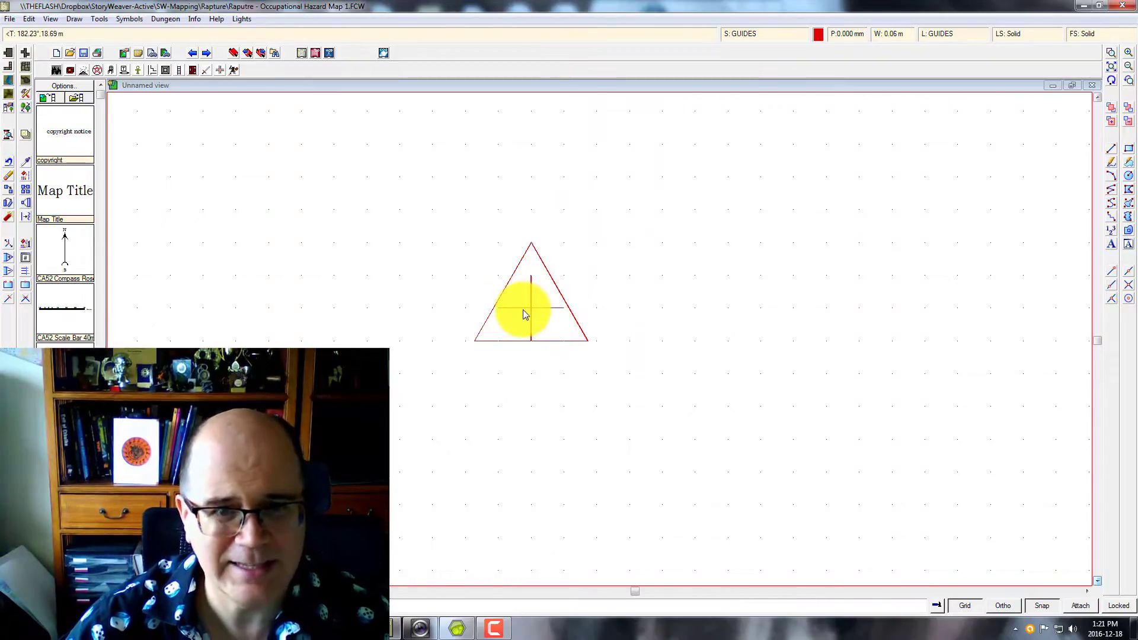
- Draw a circle of 15 m radius centred on the upper vertex of the scaled triangle
click(1127, 181)
click(531, 242)
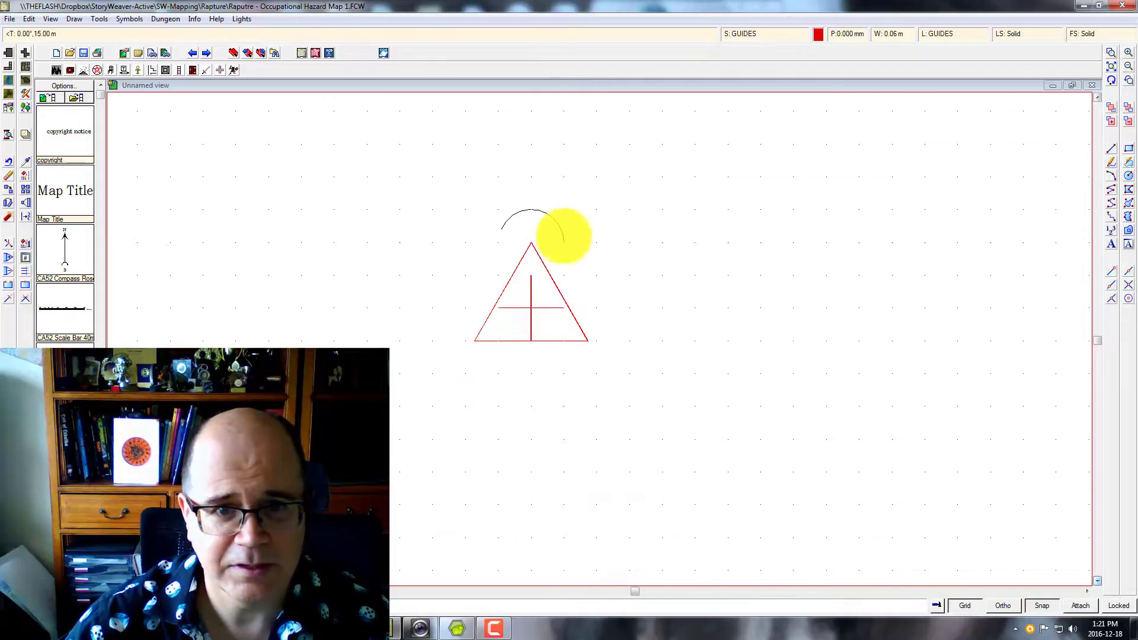
click(564, 239)
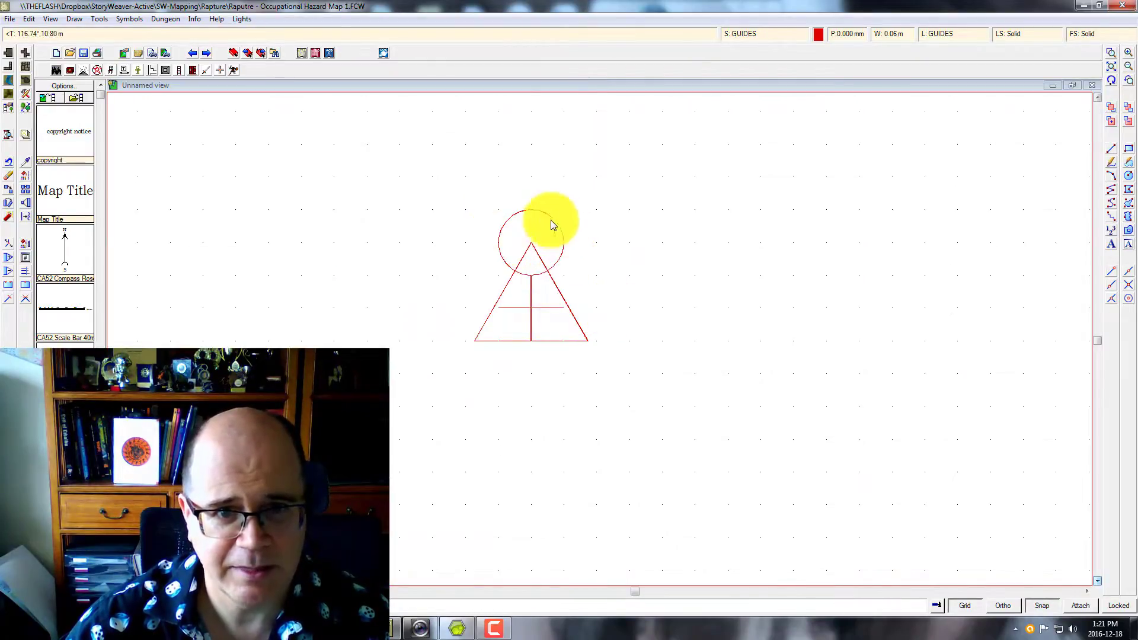
- Compare the triangle and circle guides with the station layout sketched in PDF Viewer Plus, examining the guides at close range
click(459, 629)
click(459, 630)
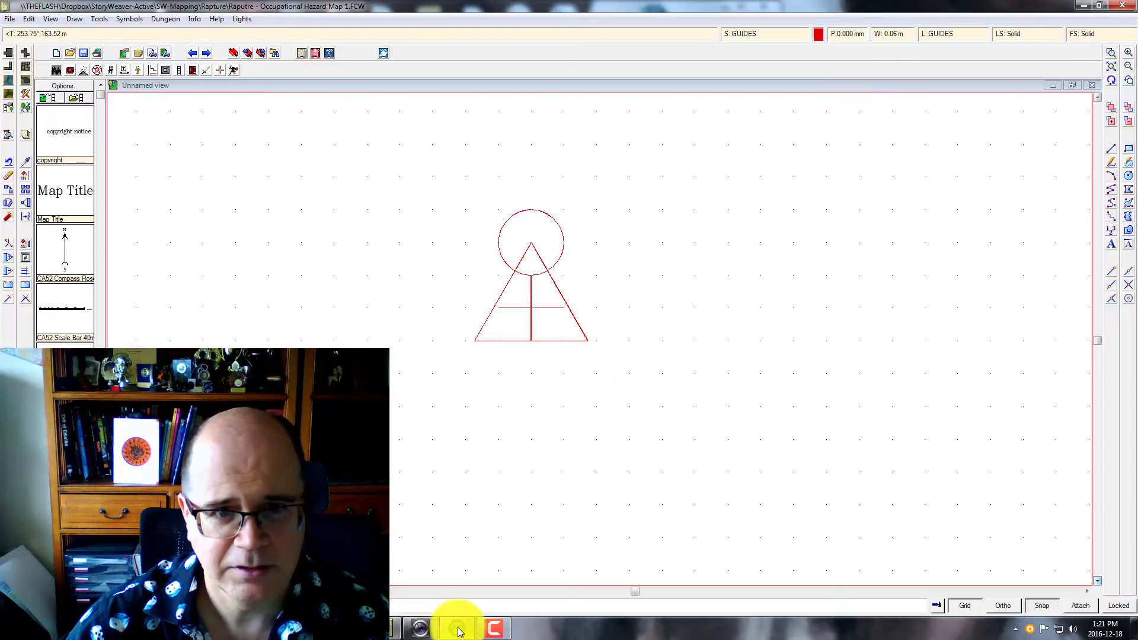
click(458, 629)
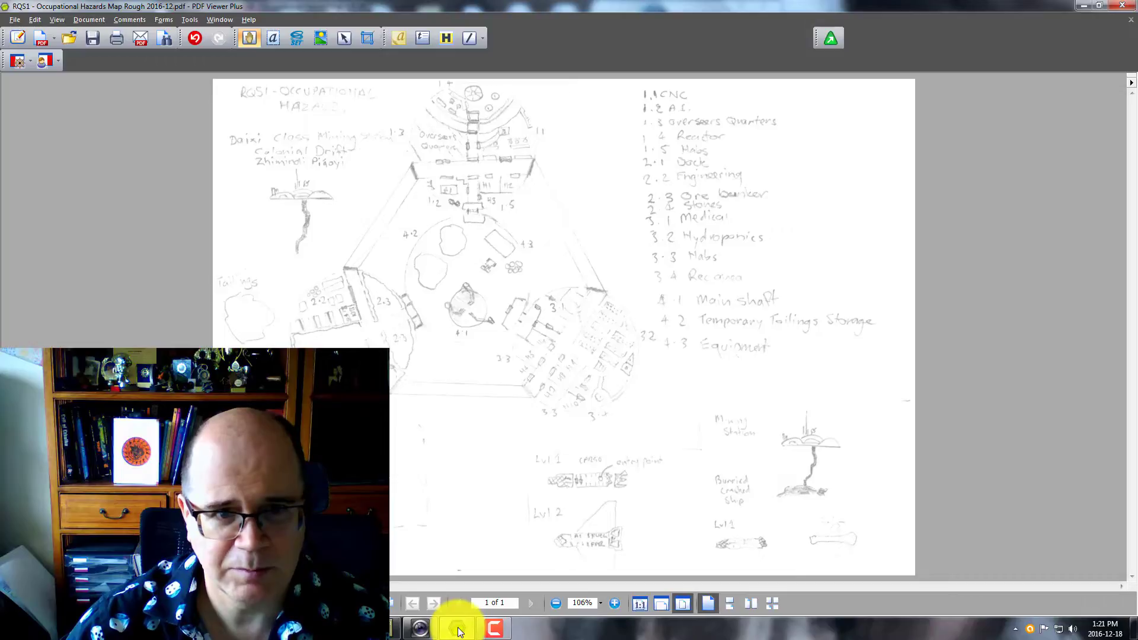
click(458, 629)
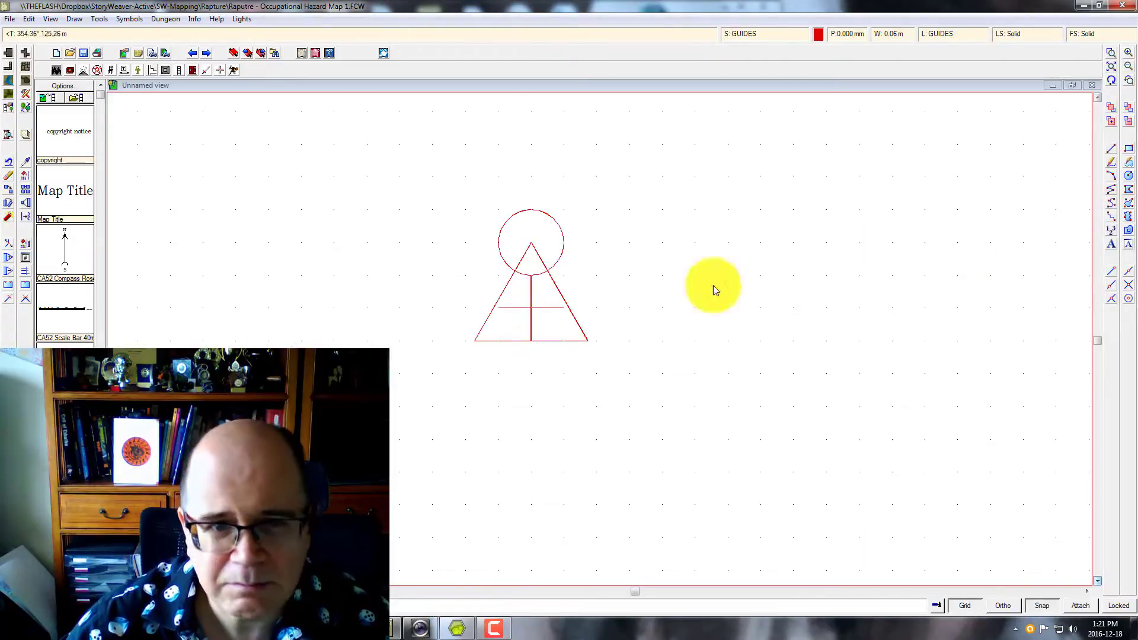
click(1112, 59)
click(415, 196)
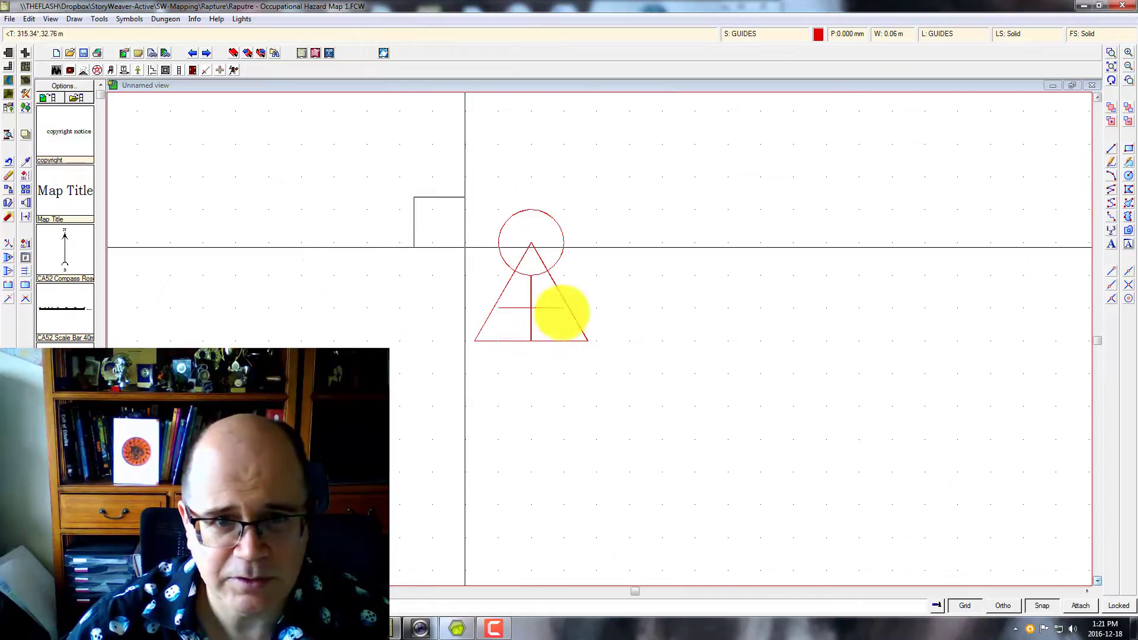
click(696, 400)
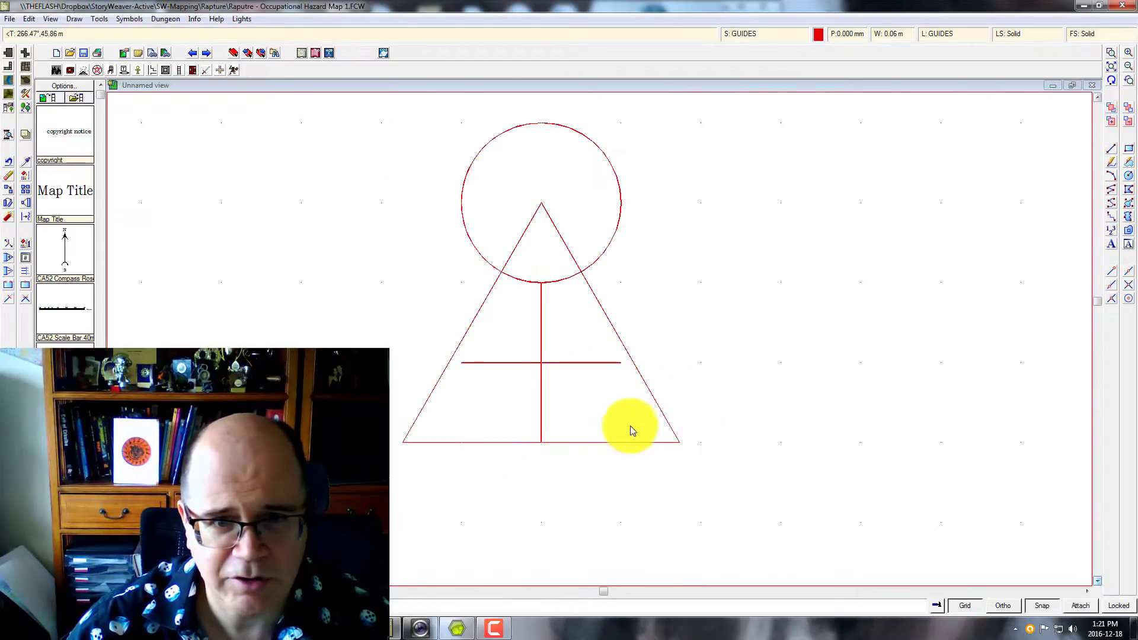
click(460, 628)
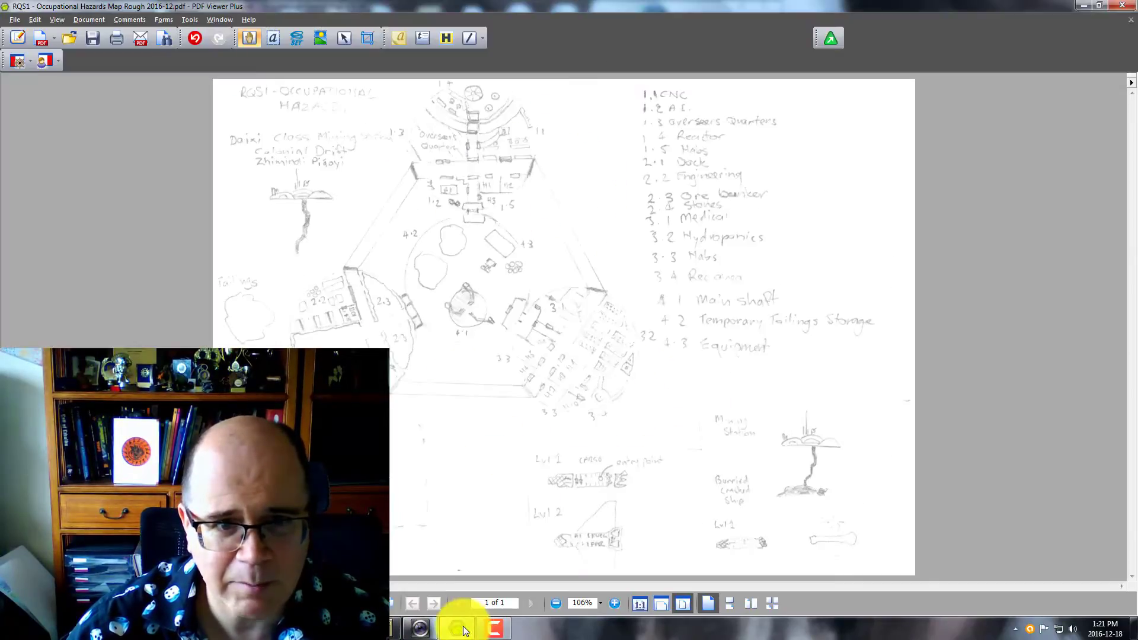
click(463, 629)
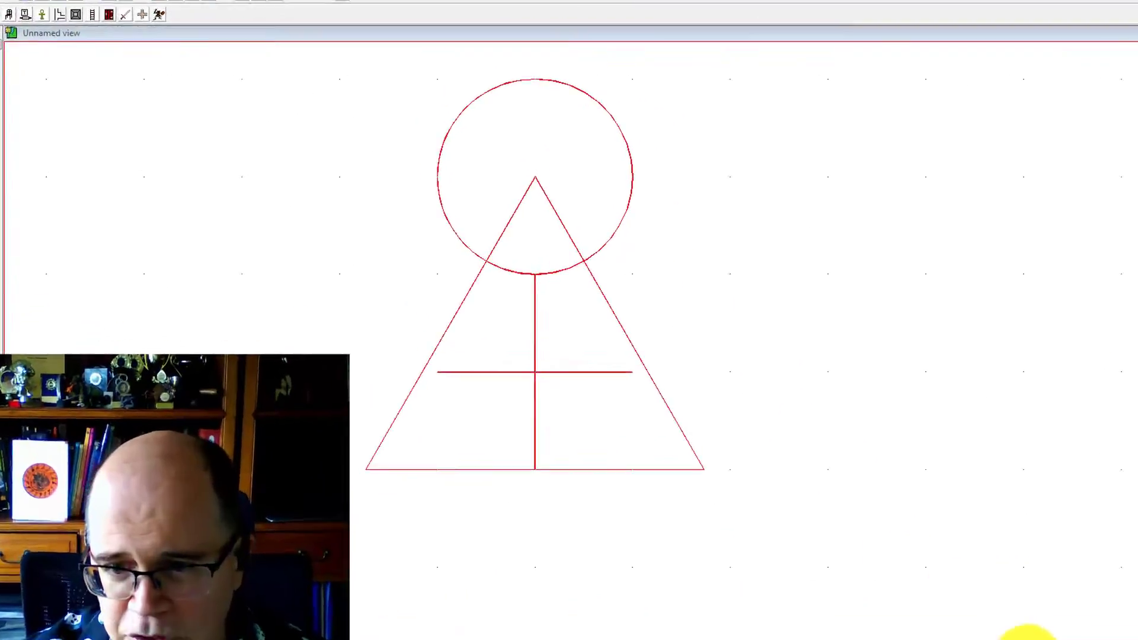
- Set the snap divisions of the 15m grid system to 10
right_click(965, 606)
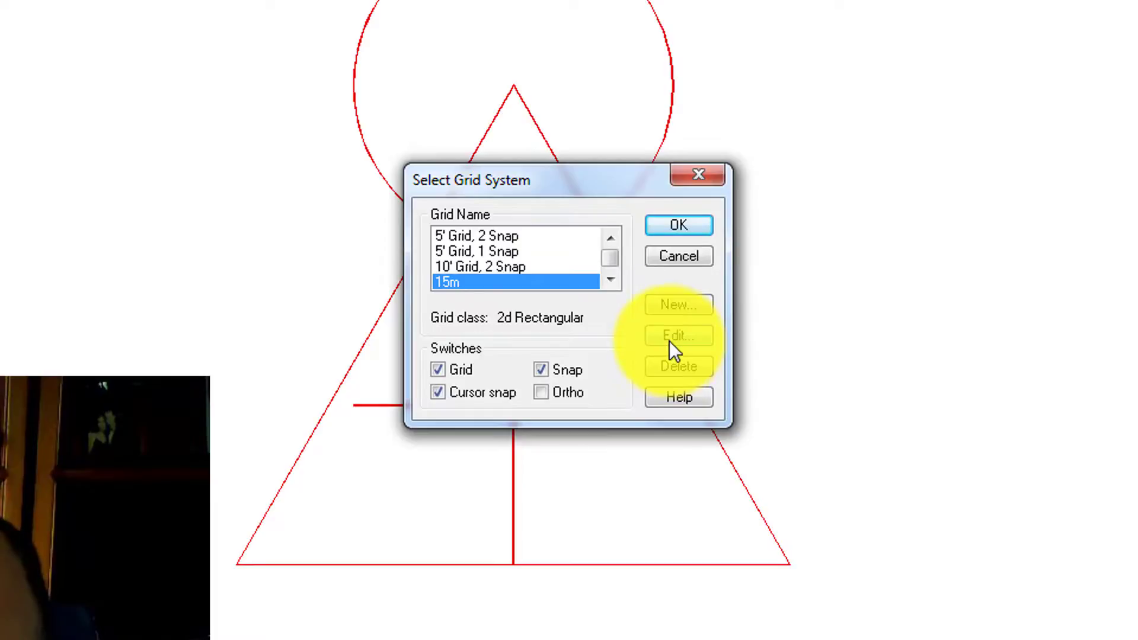
click(673, 336)
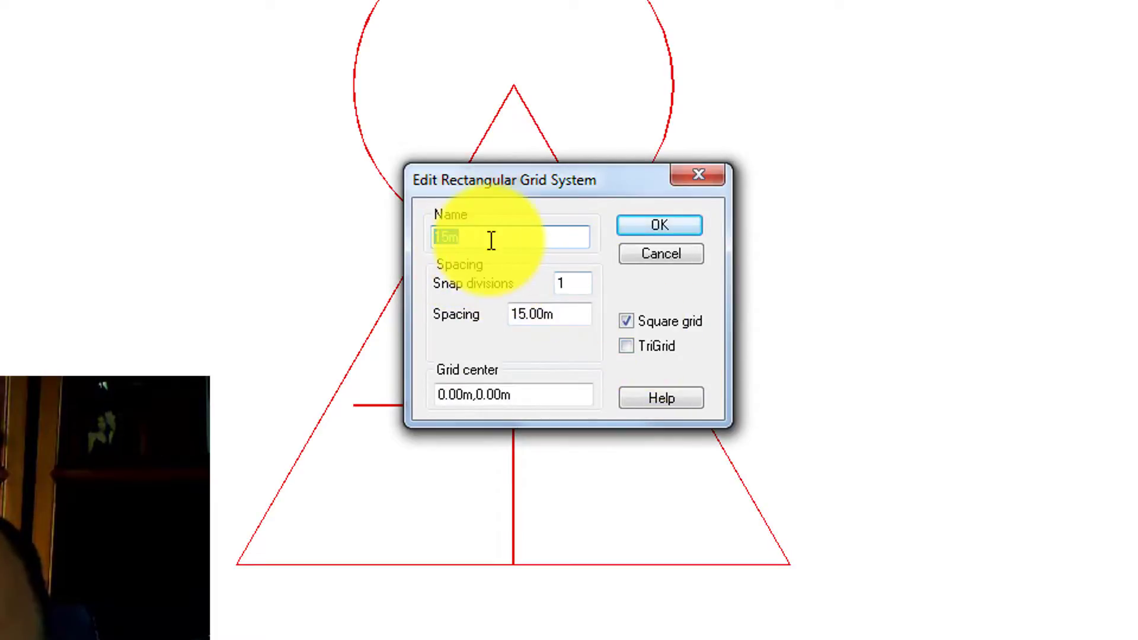
double_click(566, 285)
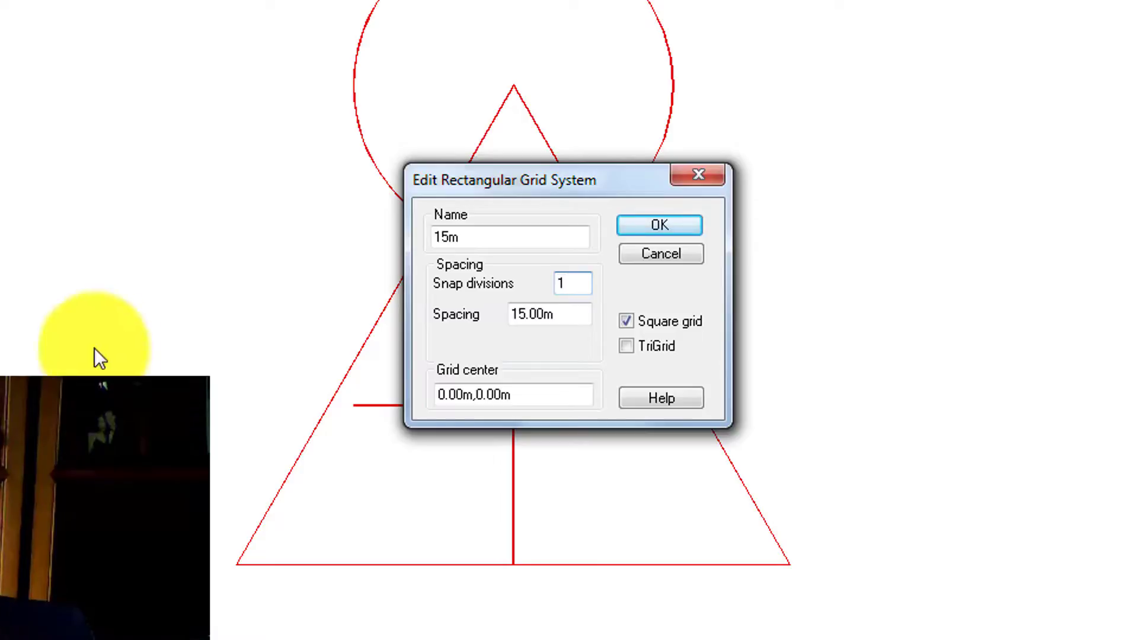
text(0)
click(667, 224)
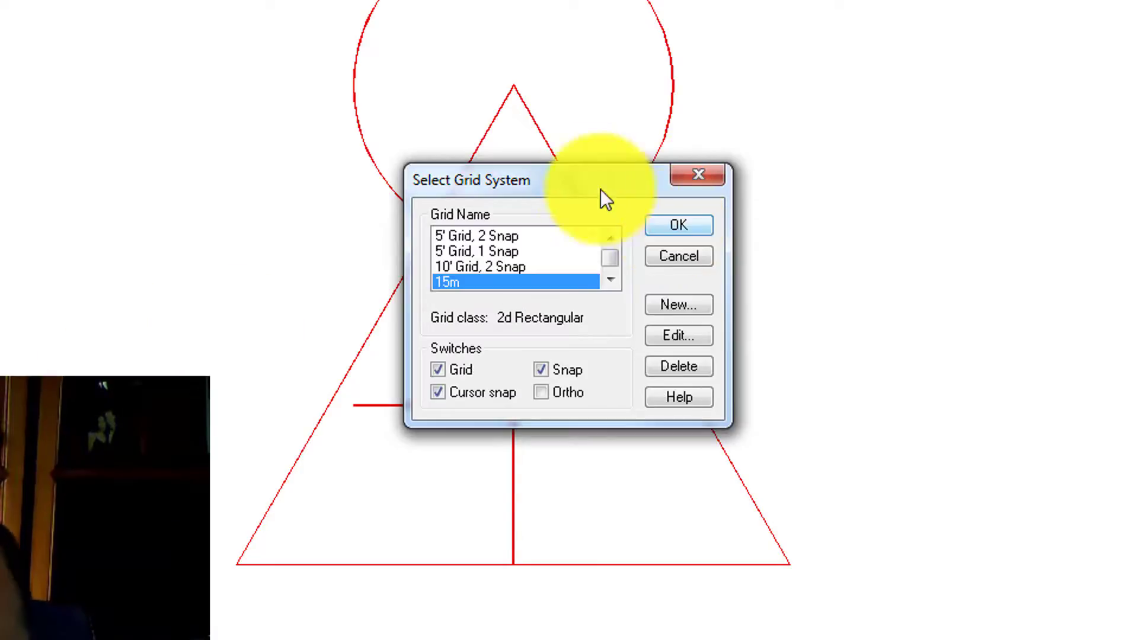
click(698, 225)
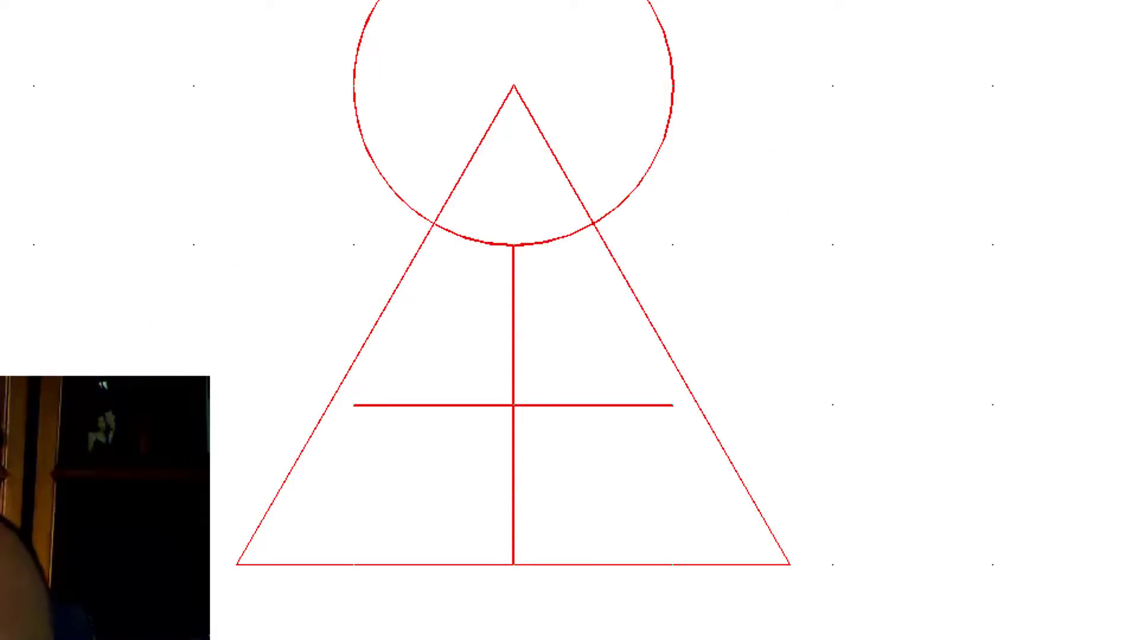
- Erase the circle around the triangle's upper vertex and save the drawing
click(664, 43)
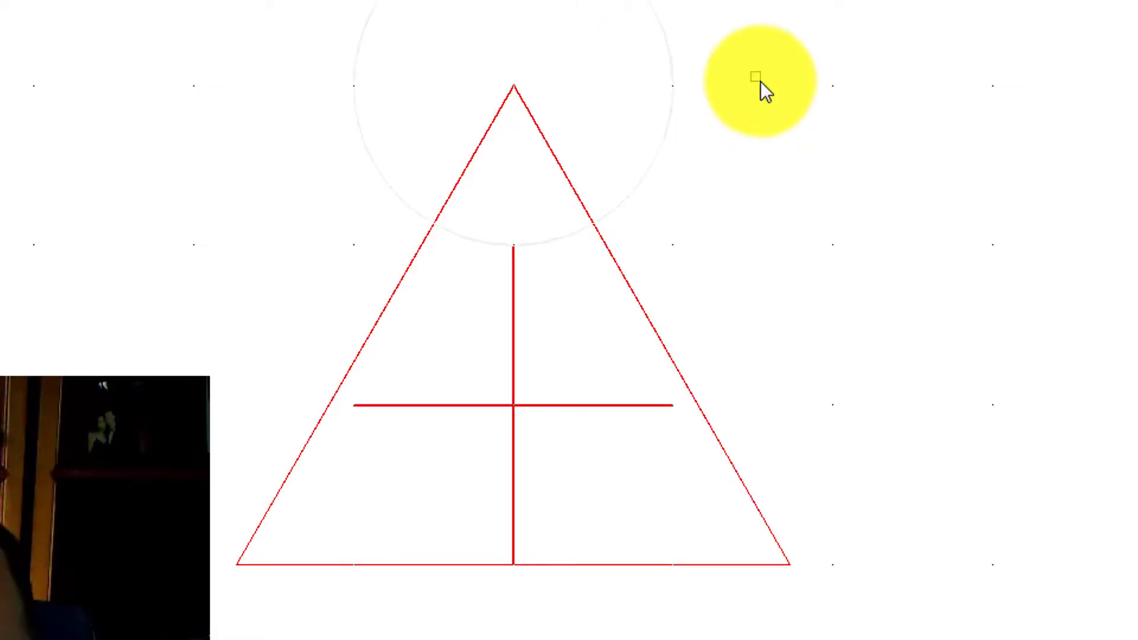
right_click(759, 90)
click(759, 92)
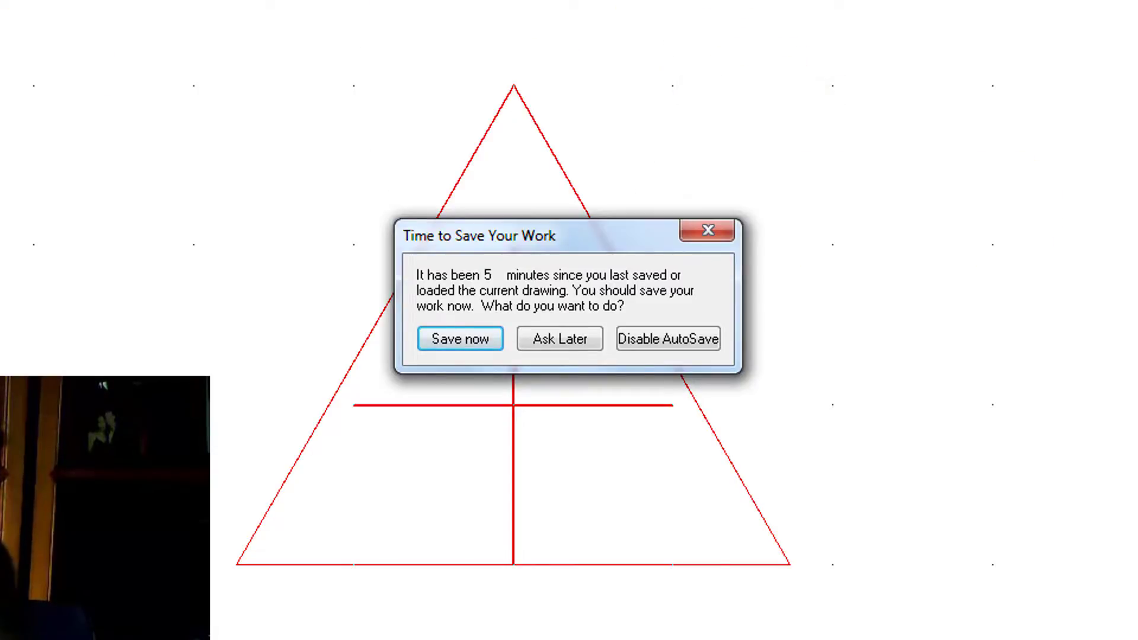
click(484, 347)
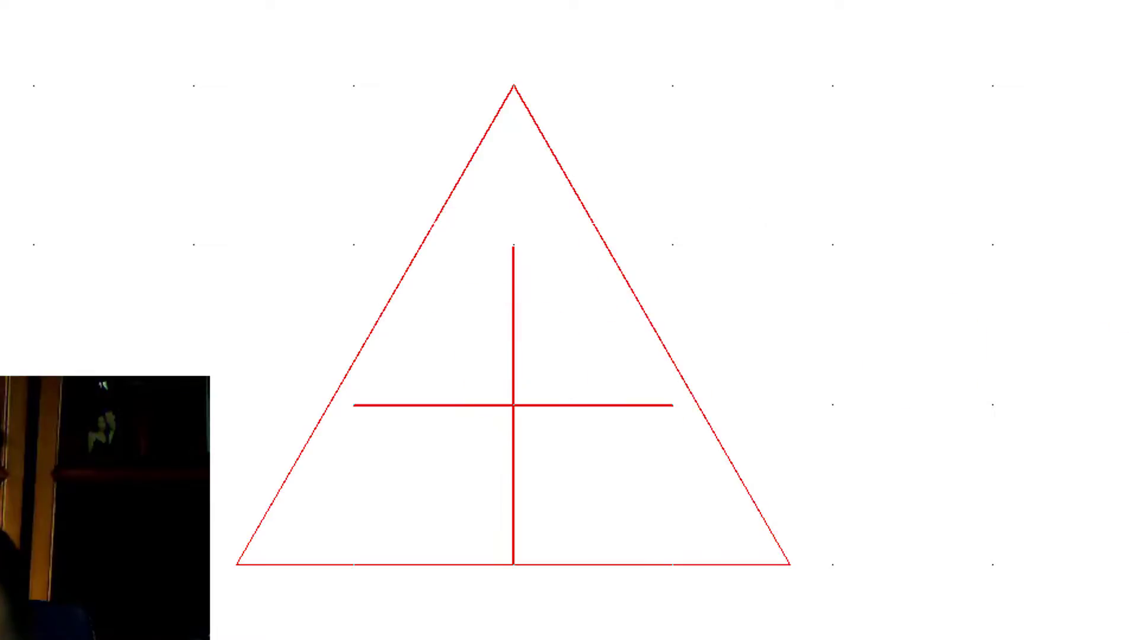
- Draw a circle of about 12 m radius centred on the triangle's upper vertex and copy it to the centre of the guide cross
click(514, 87)
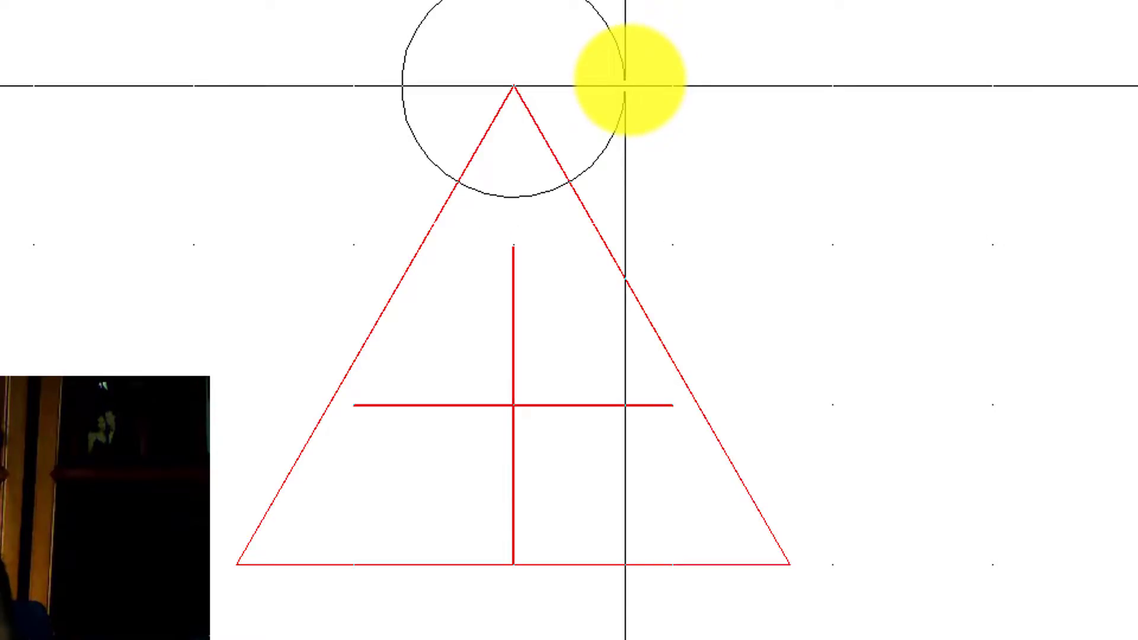
click(640, 86)
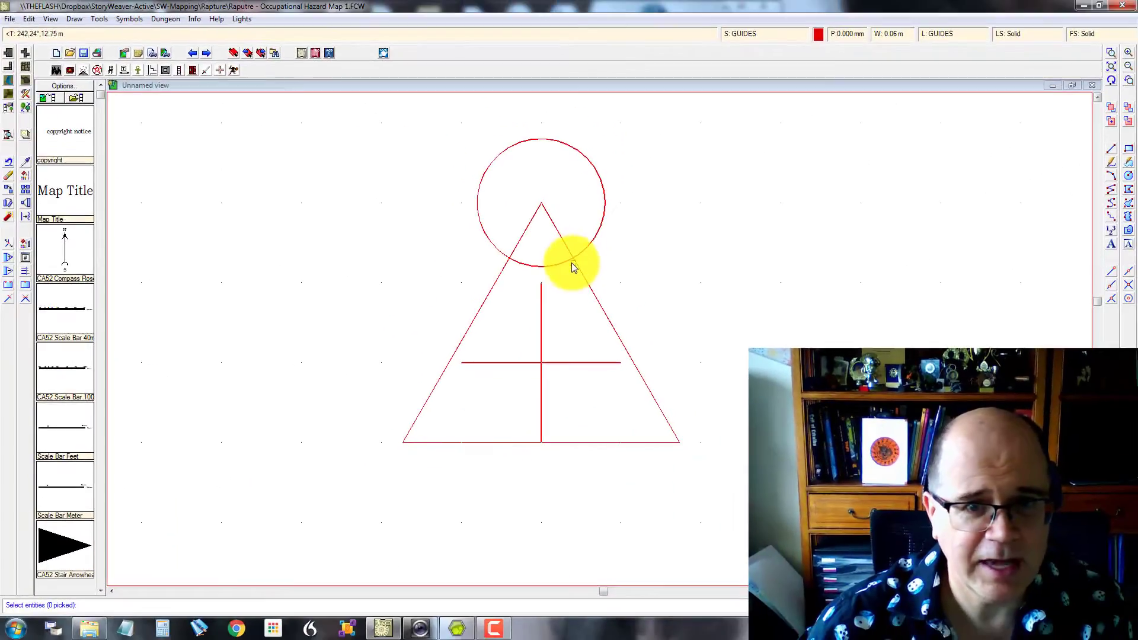
click(563, 261)
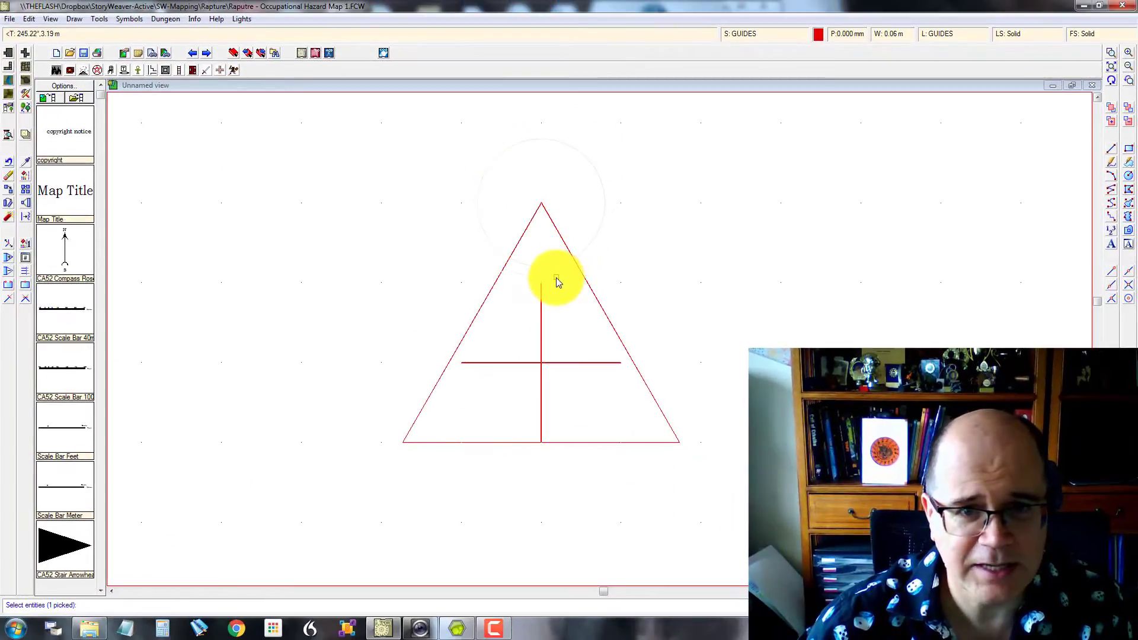
right_click(553, 279)
click(540, 282)
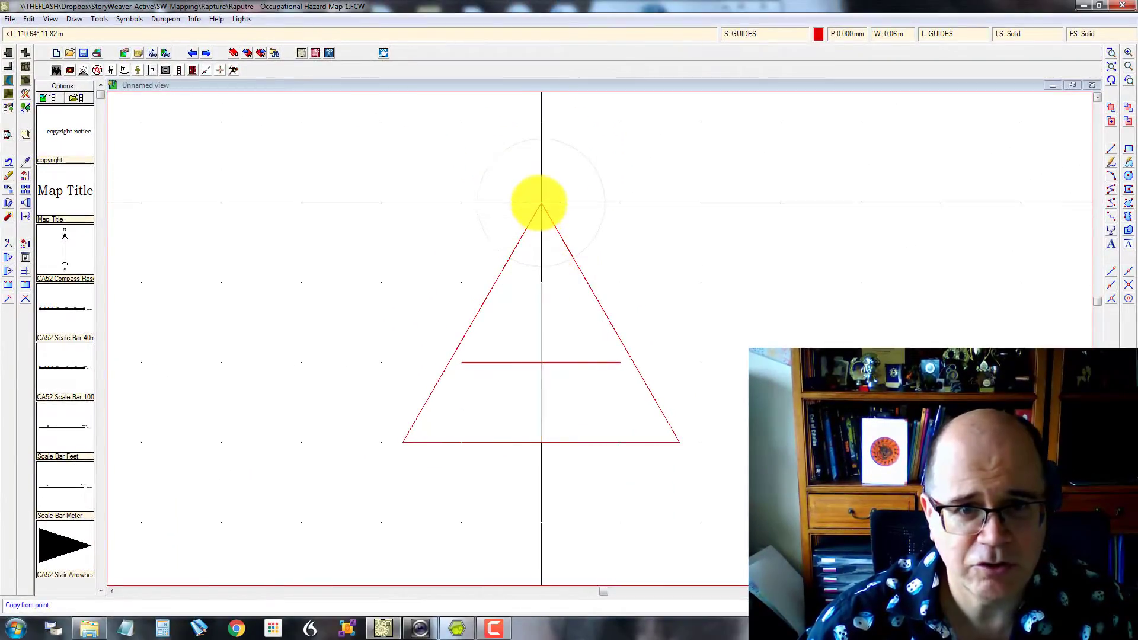
click(539, 204)
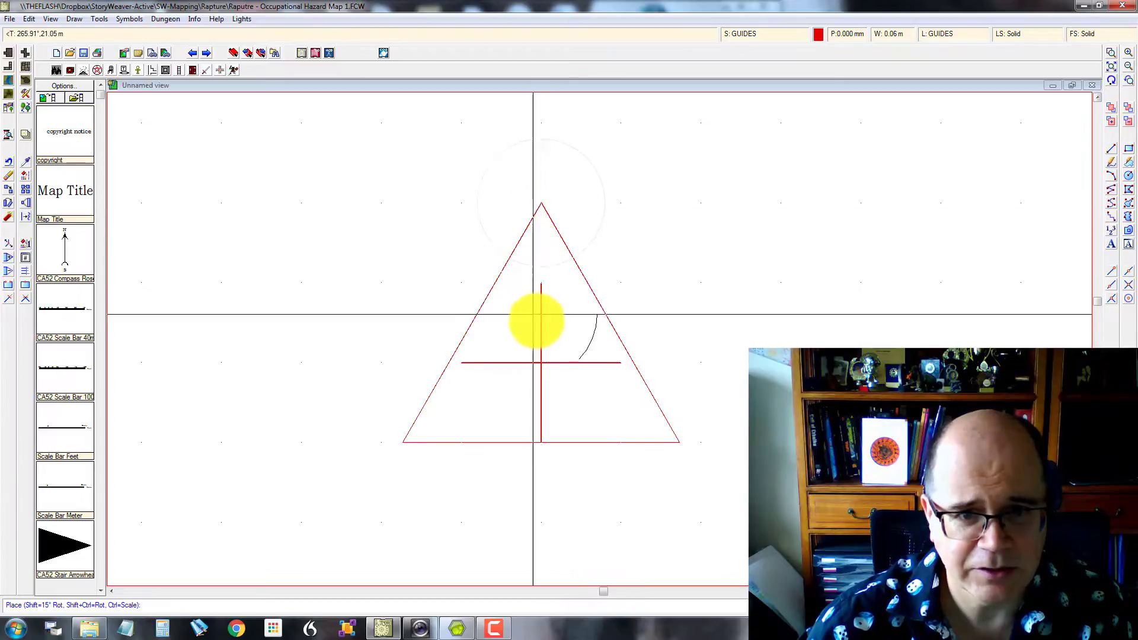
click(543, 363)
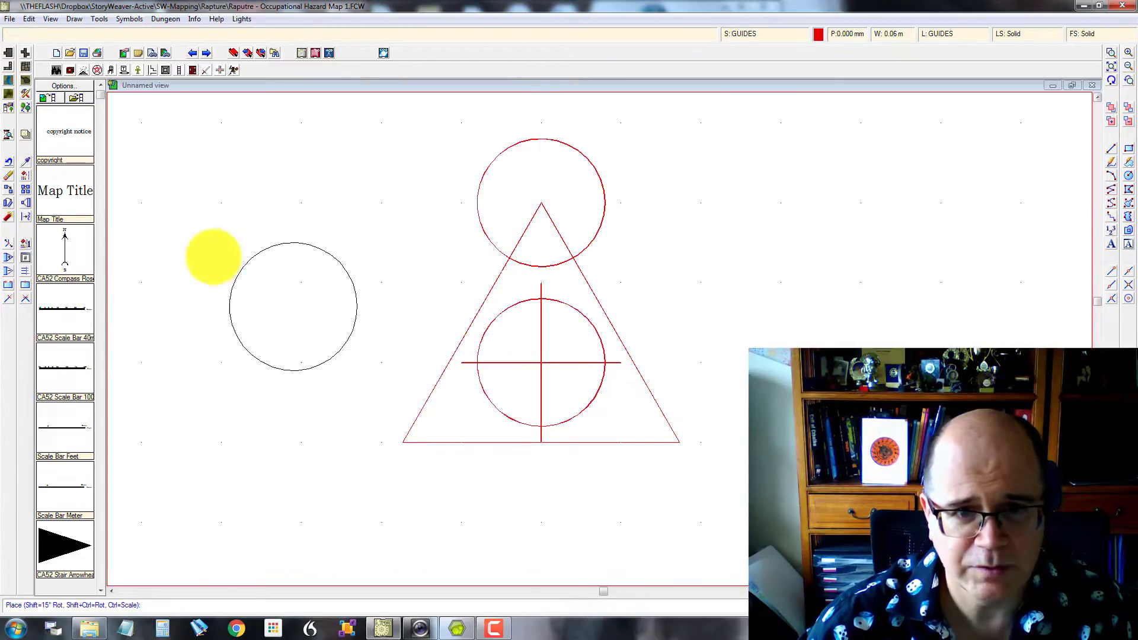
right_click(210, 231)
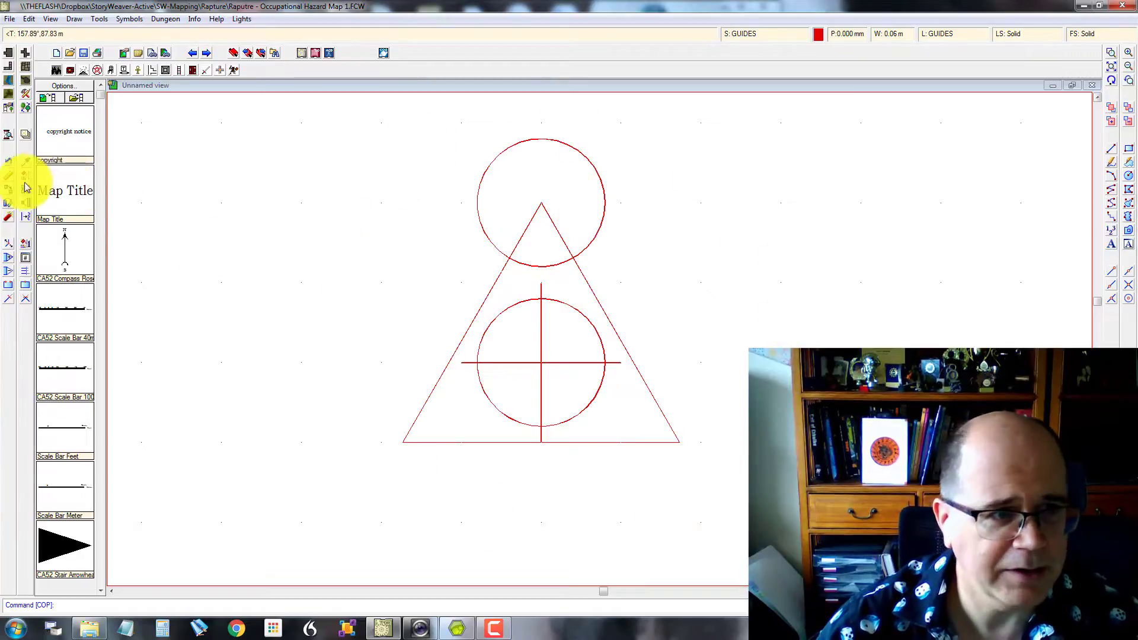
- Draw a circle of 15 m radius centred on the triangle's upper vertex
click(1128, 176)
click(541, 203)
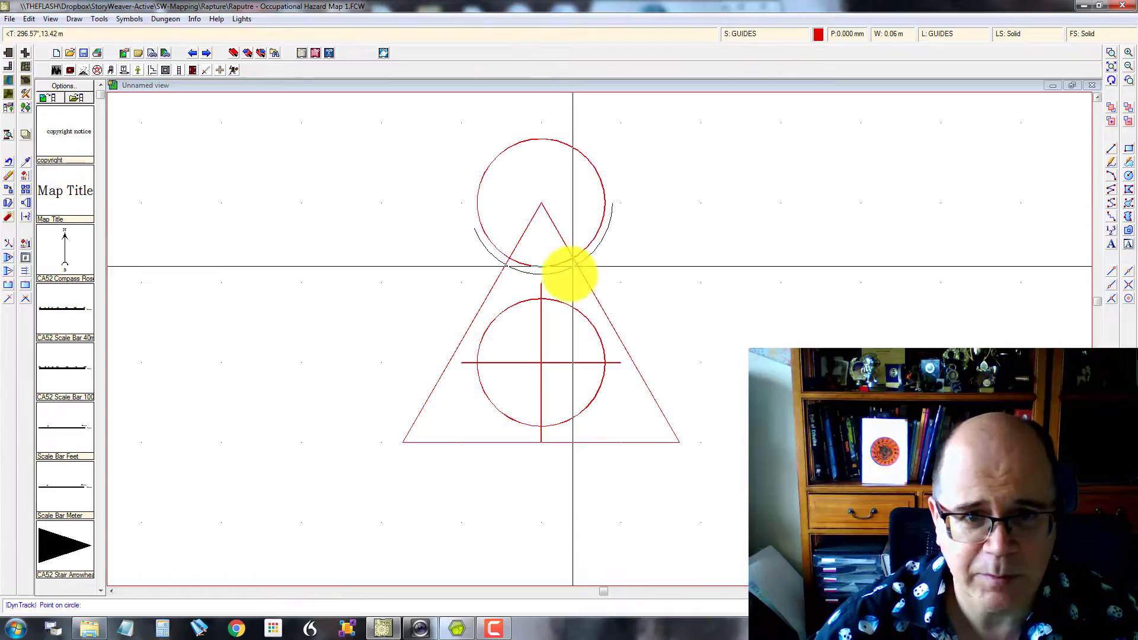
click(541, 282)
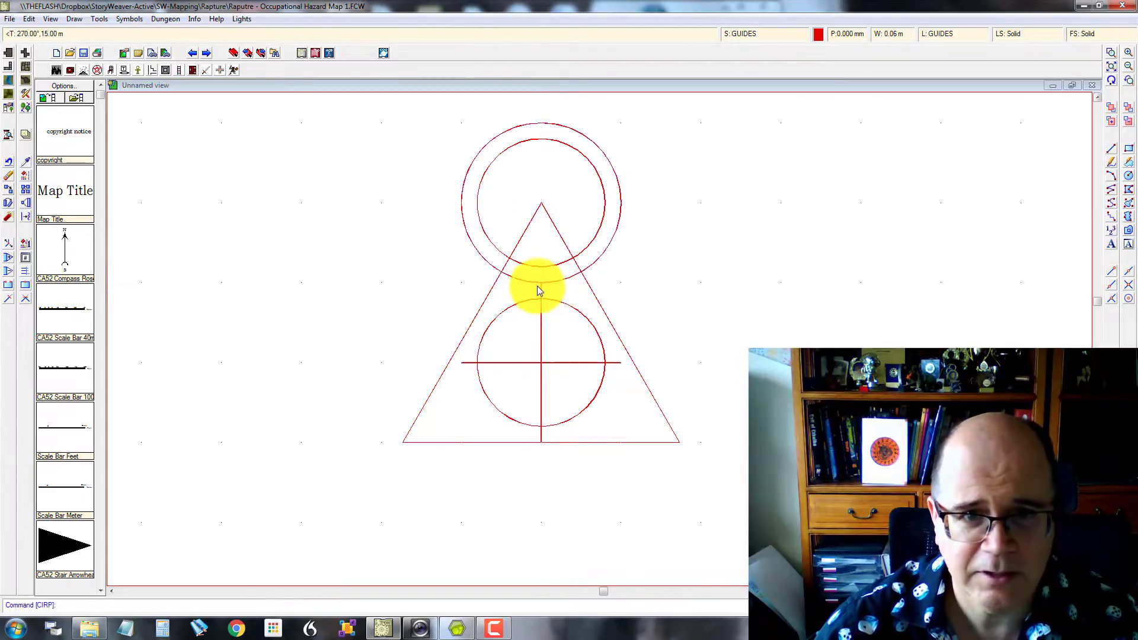
- Erase the two smaller circles, one around the upper vertex and one around the guide cross
click(13, 176)
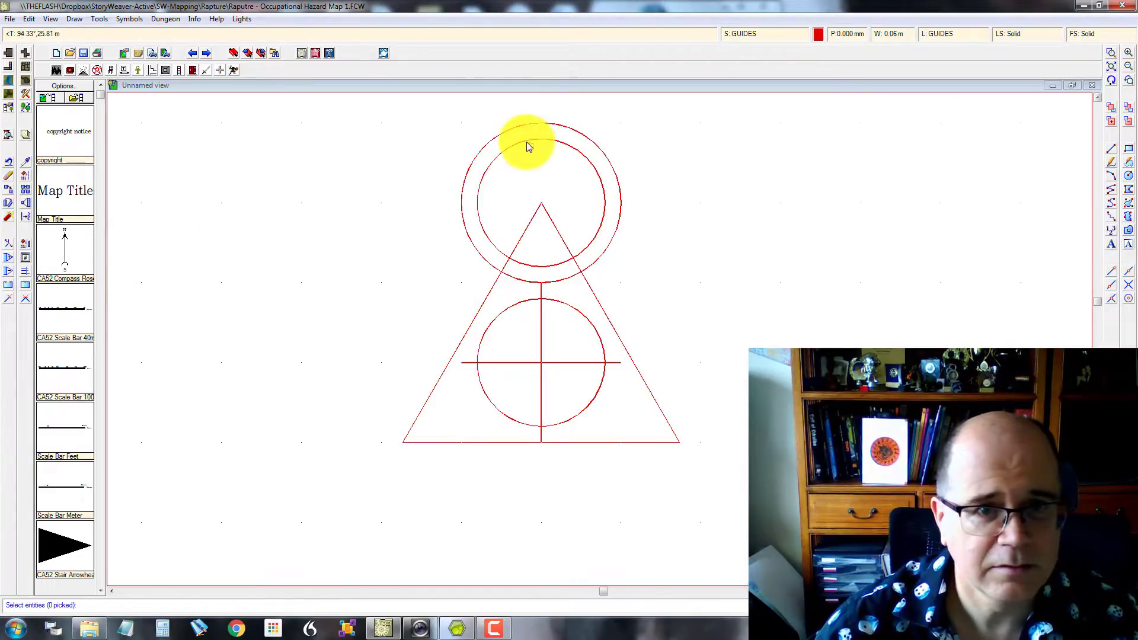
click(530, 140)
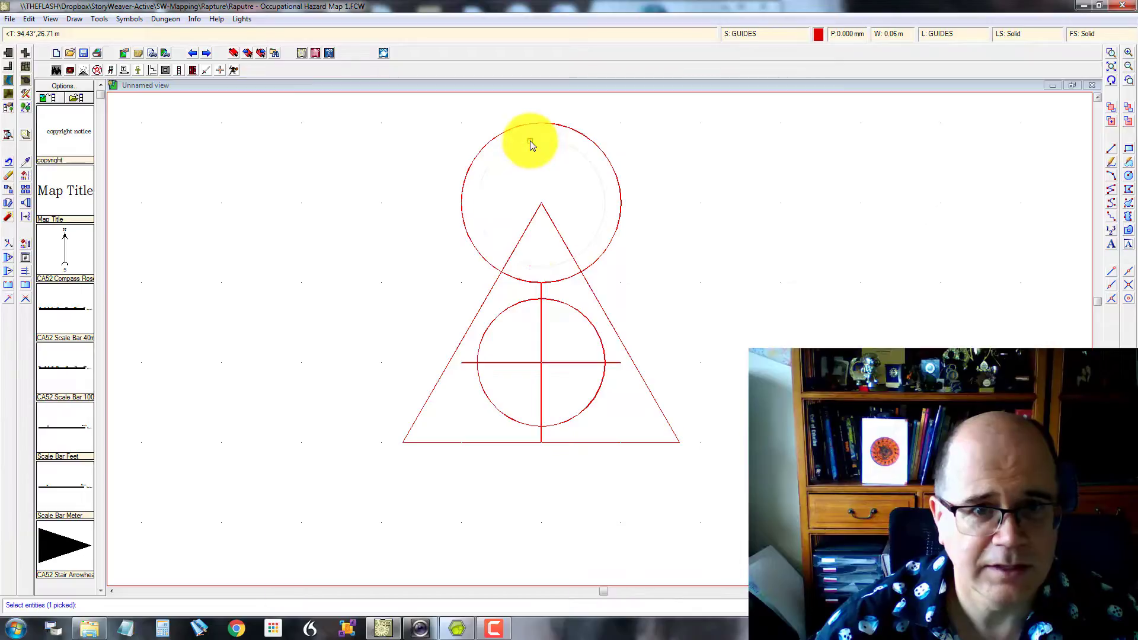
right_click(525, 303)
click(520, 316)
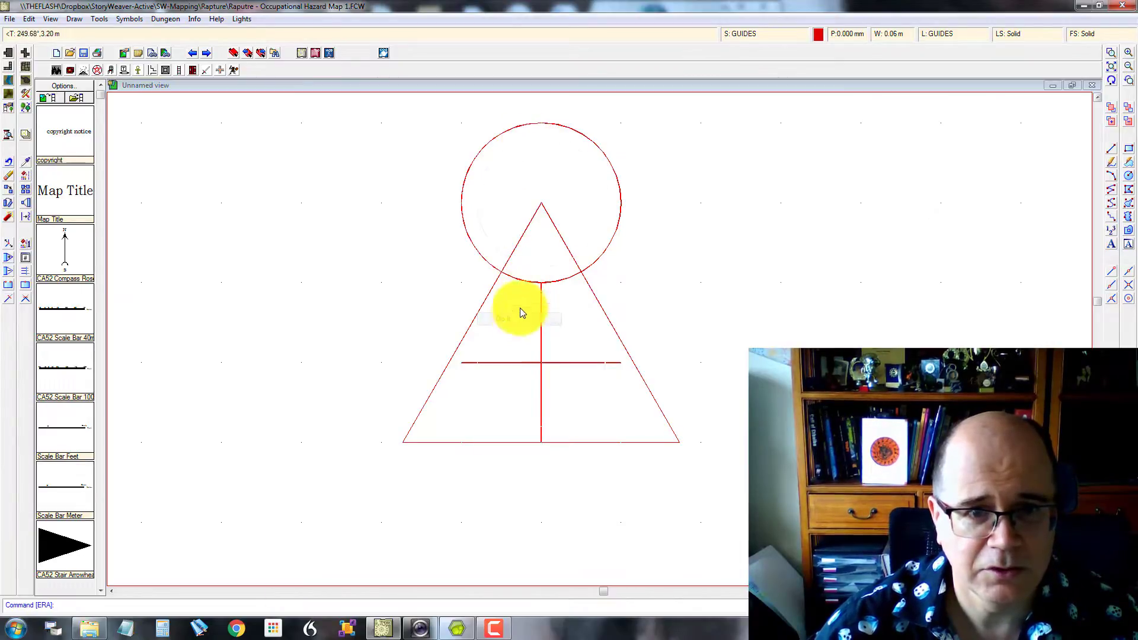
- Copy the 15 m radius circle from the triangle's upper vertex to the centre of the guide cross
click(24, 193)
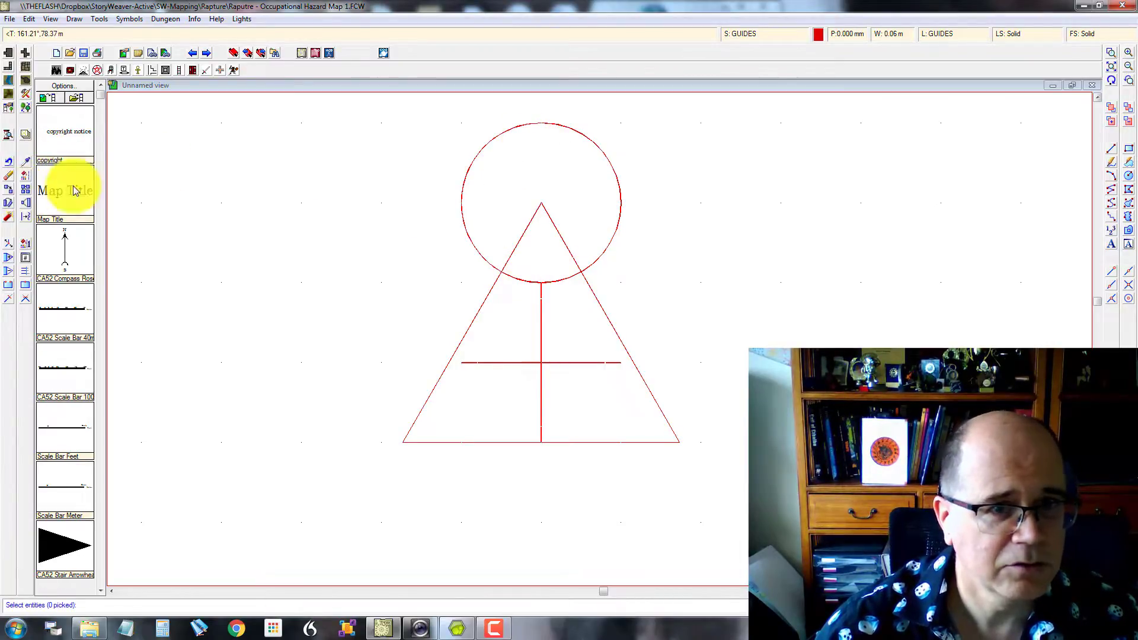
click(555, 125)
right_click(544, 176)
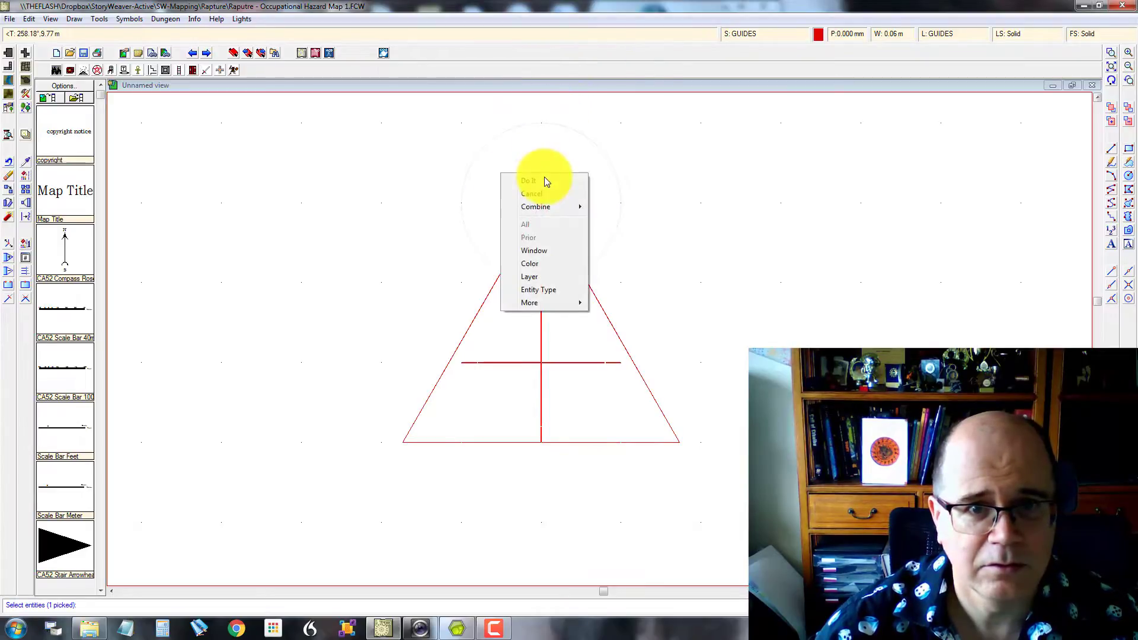
click(544, 177)
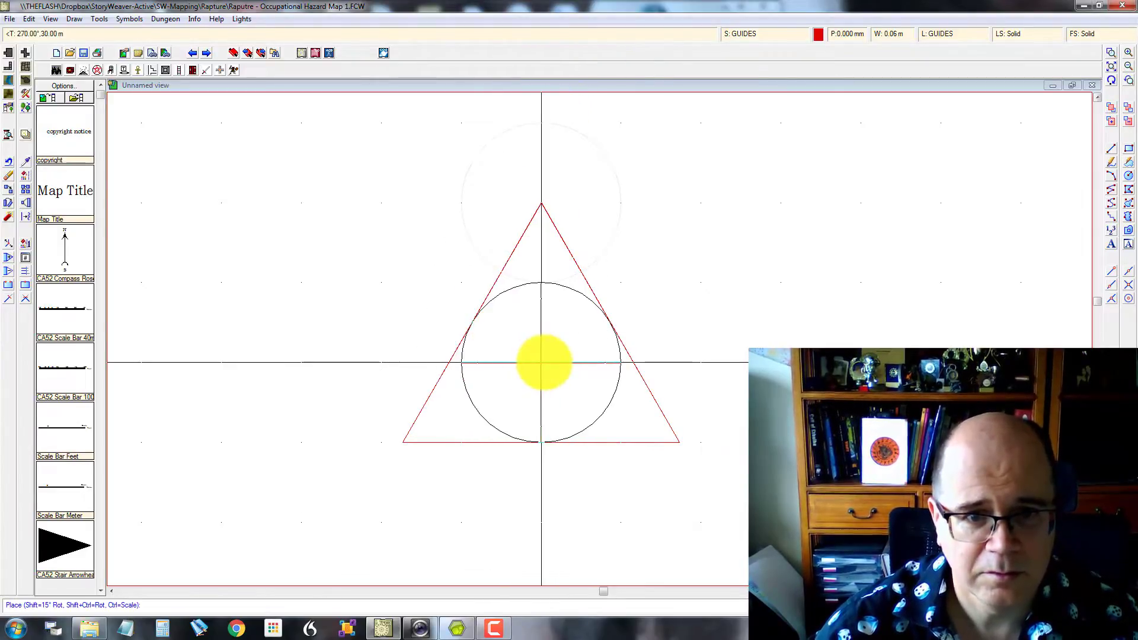
click(541, 362)
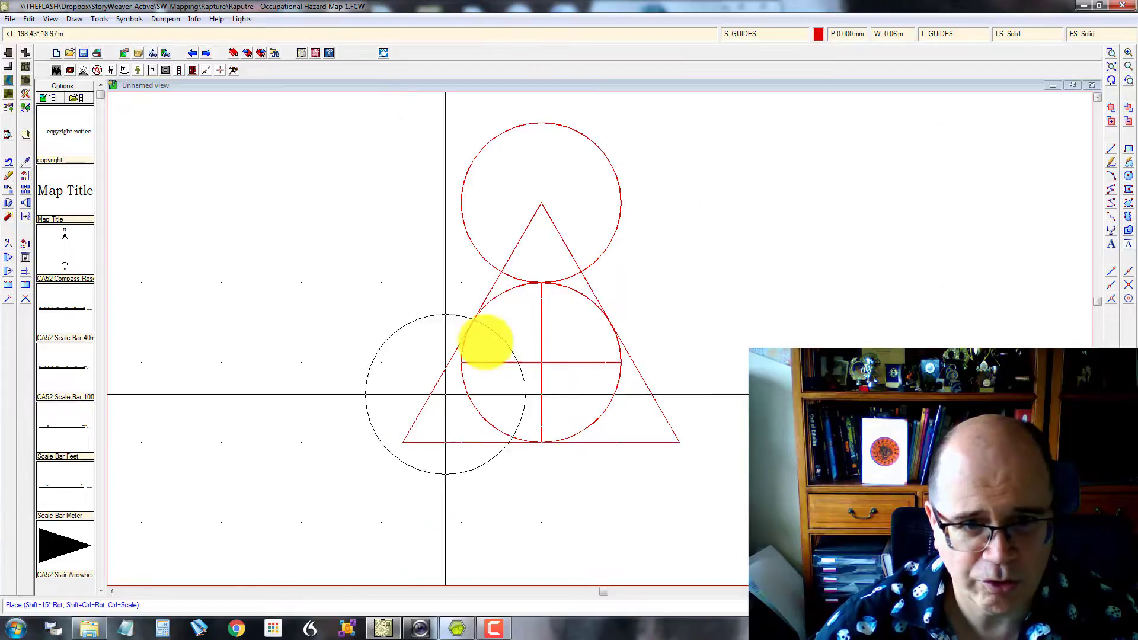
click(540, 203)
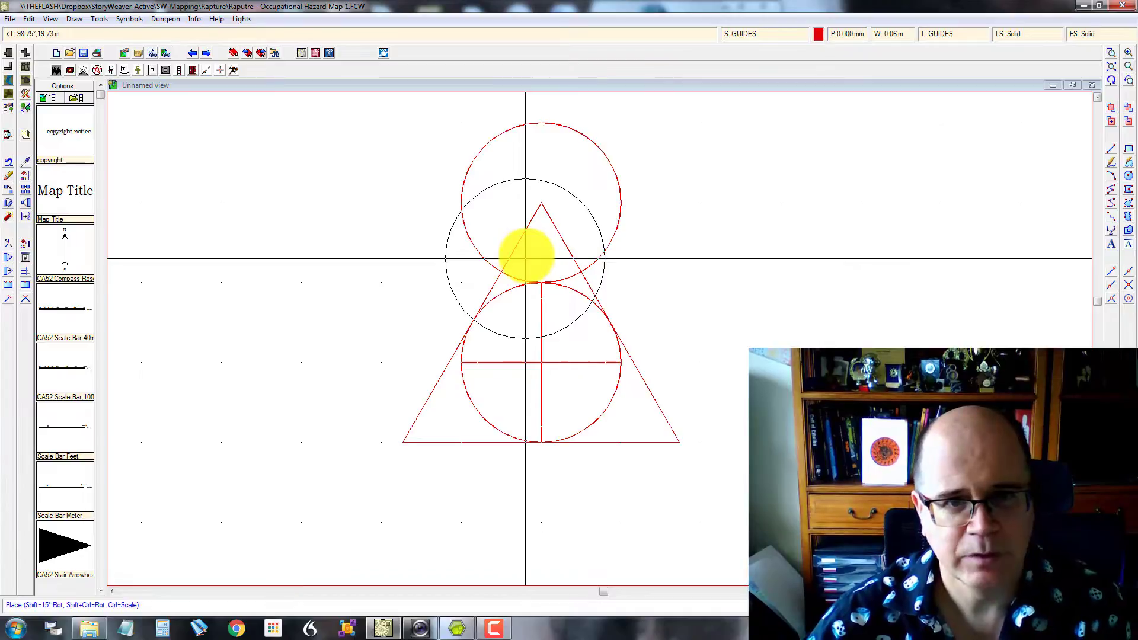
key(Escape)
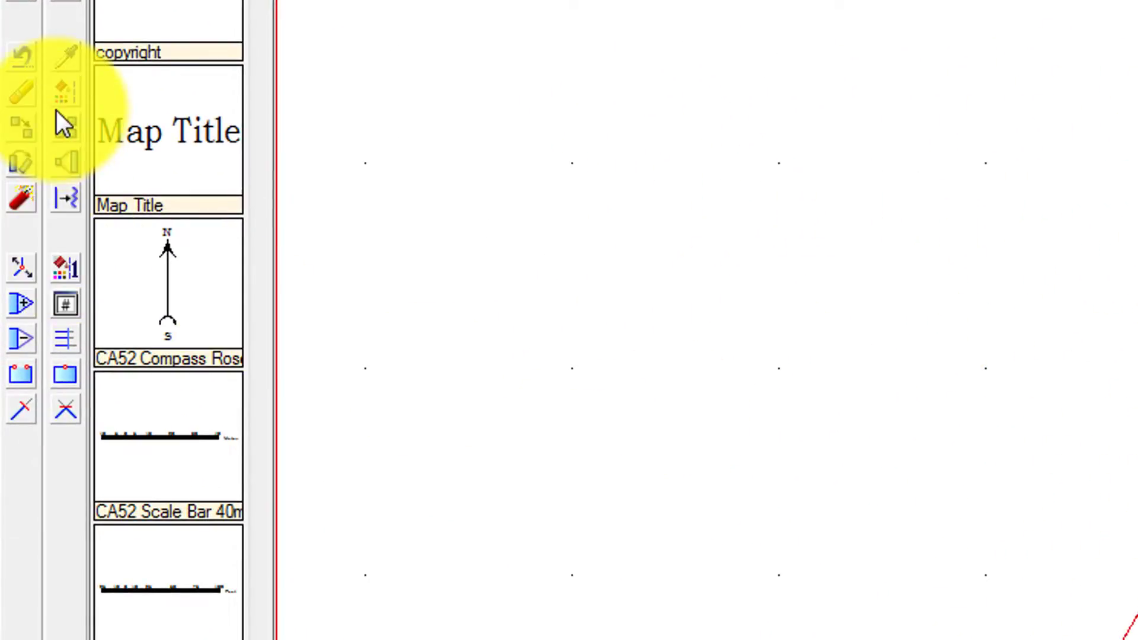
- Circular-array the 15 m radius circle at the upper vertex around the guide cross centre, using 3 spokes, 1 ring and 120° between spokes
click(64, 136)
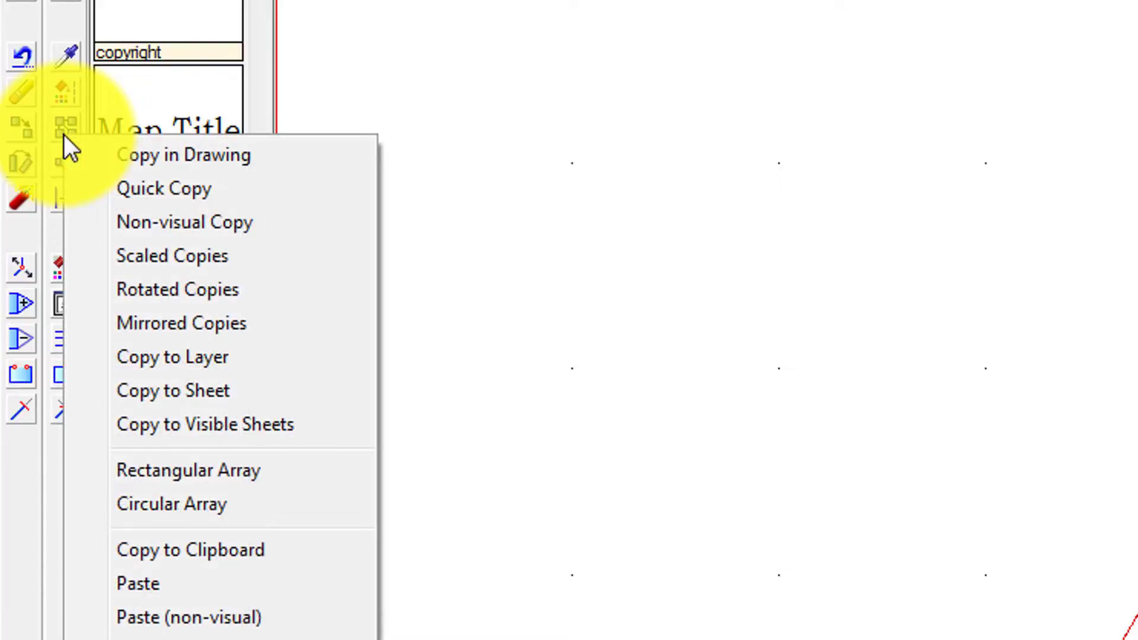
click(191, 510)
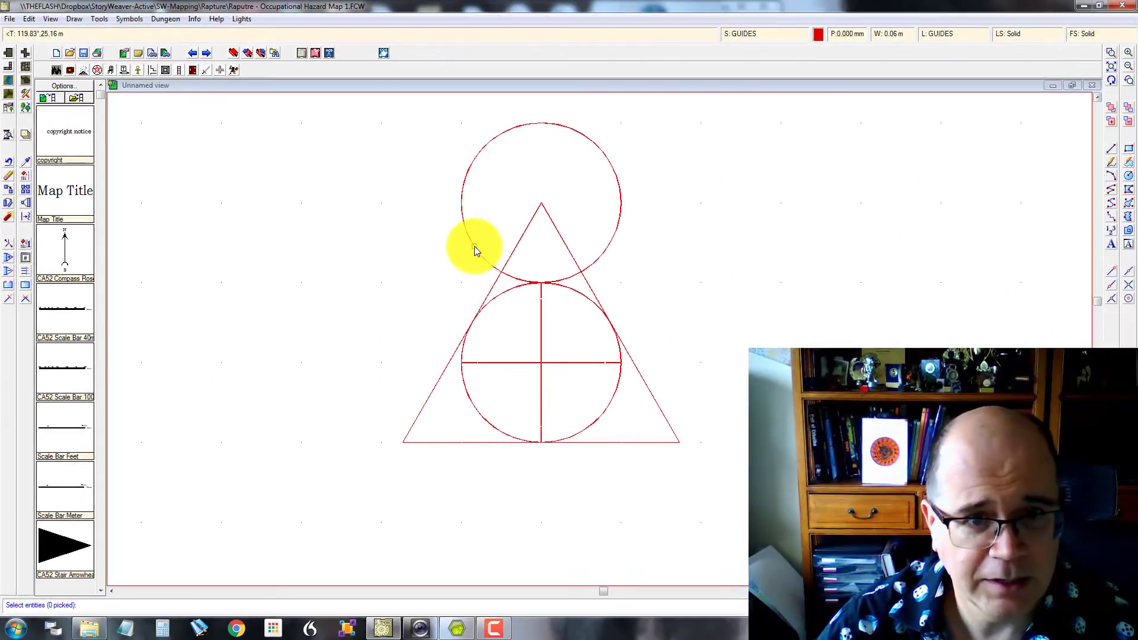
click(474, 247)
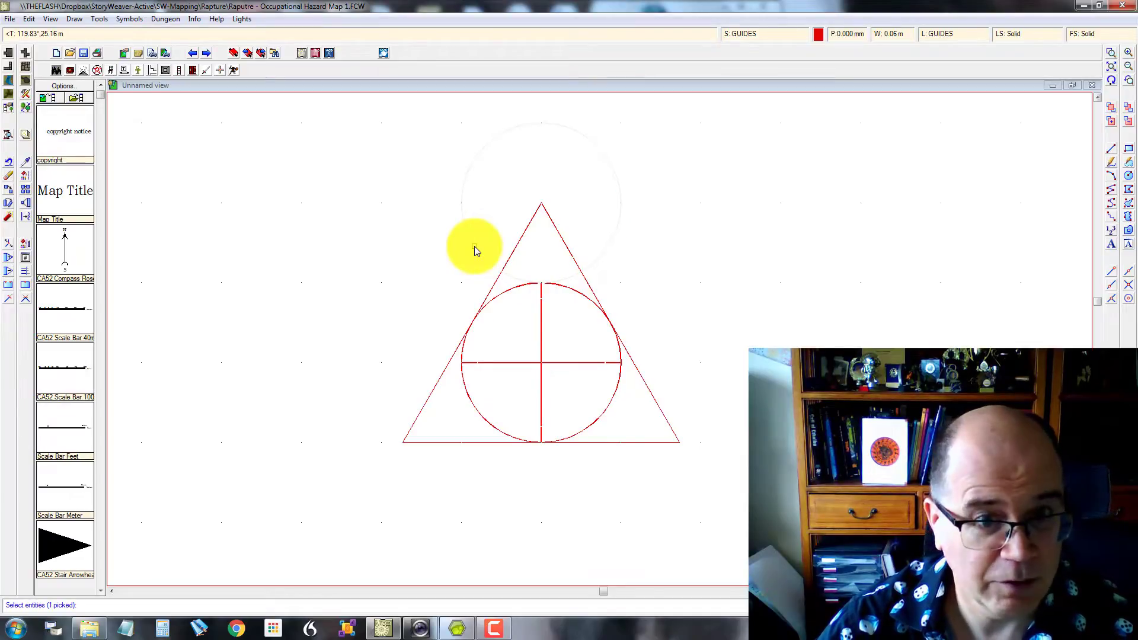
right_click(474, 246)
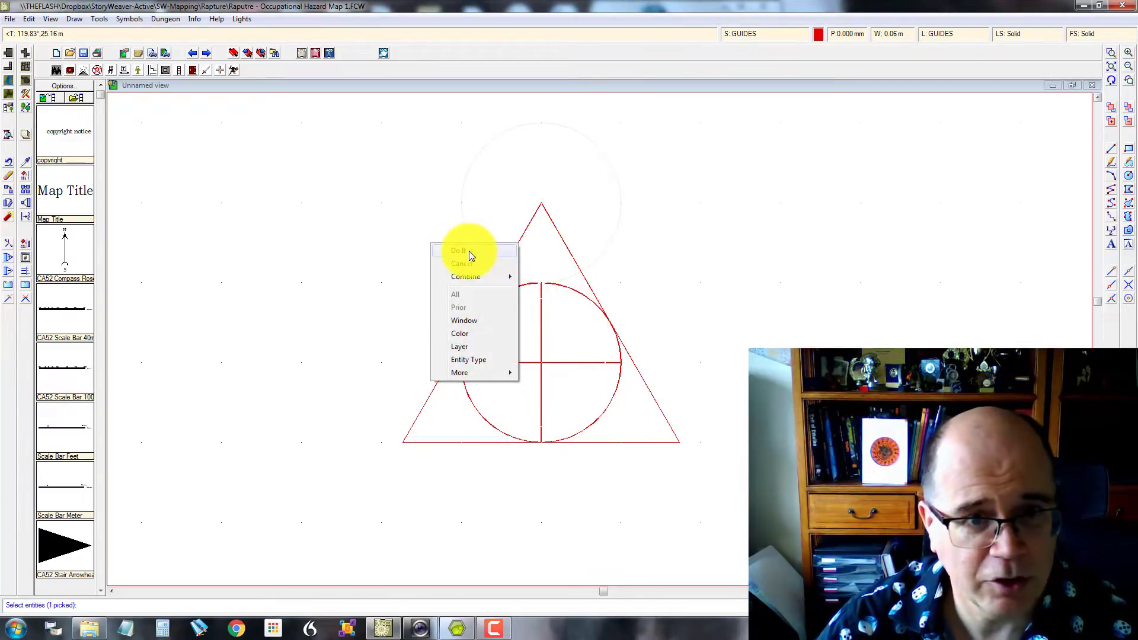
click(469, 253)
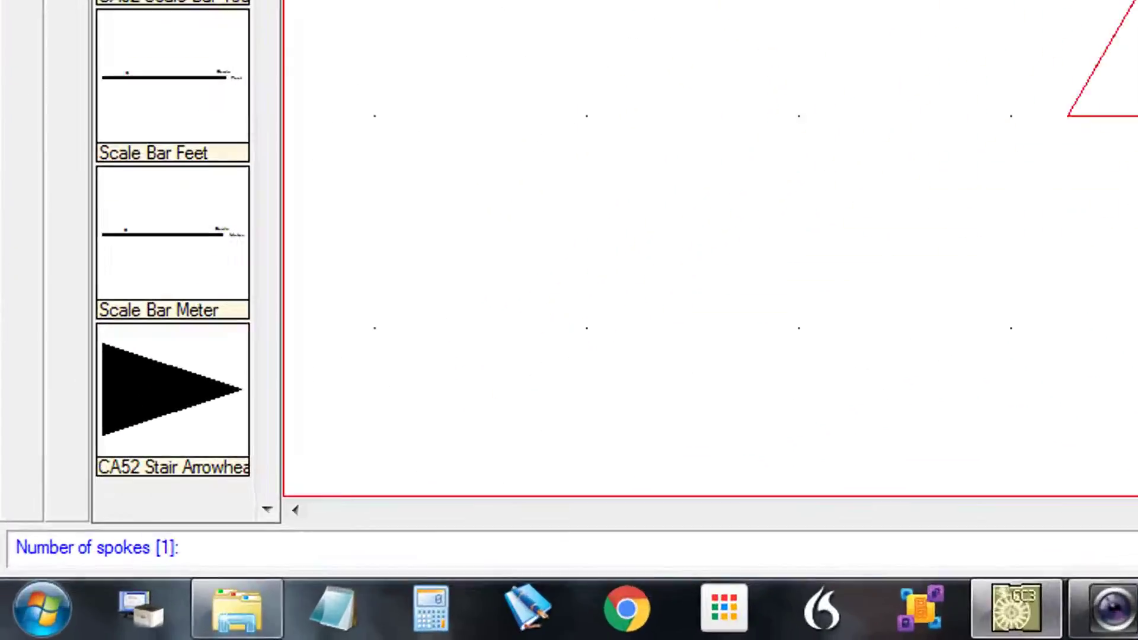
text(3)
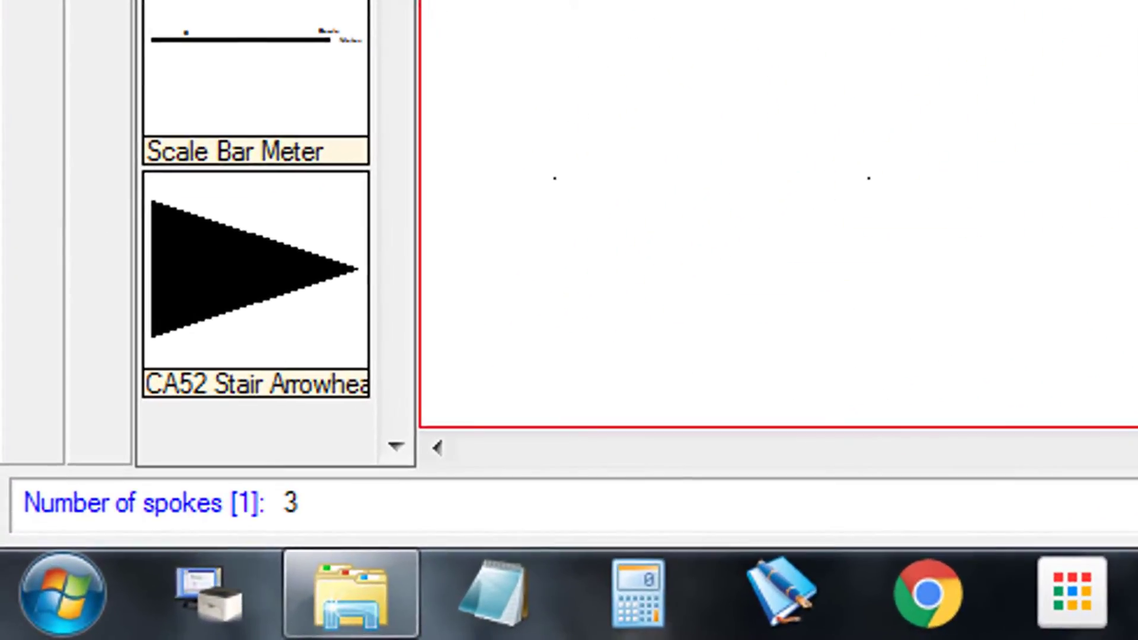
key(Return)
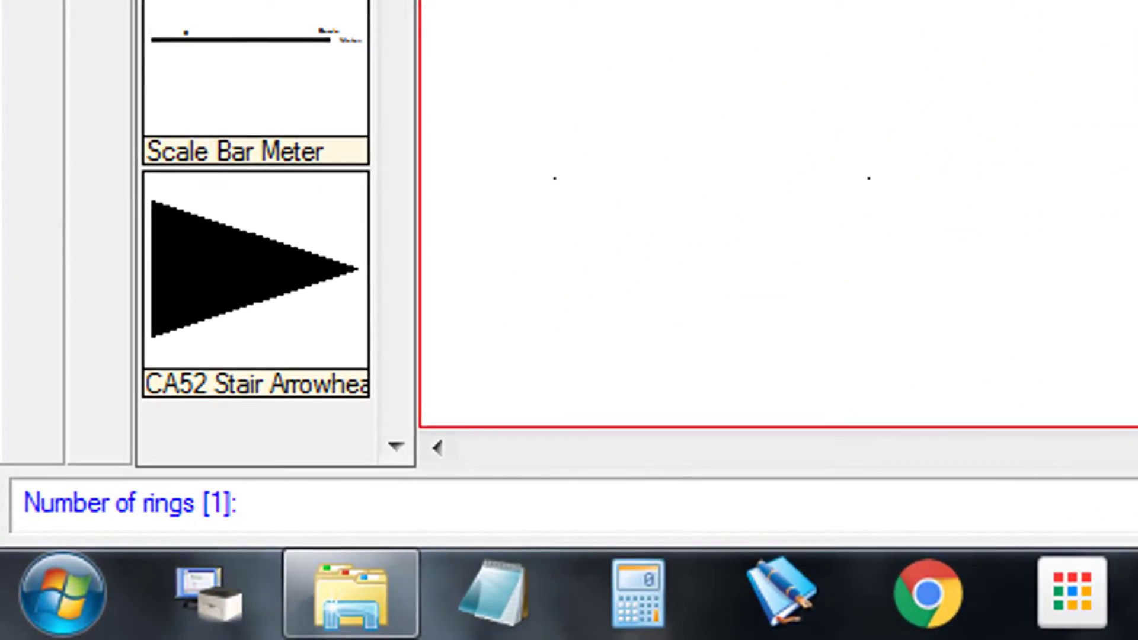
key(Return)
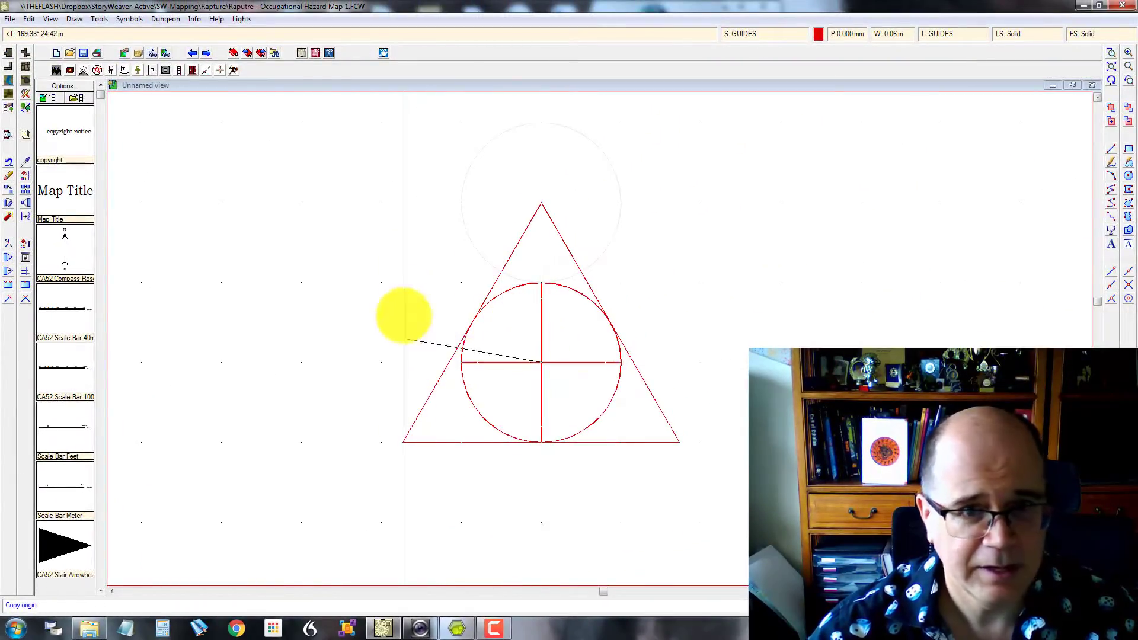
click(541, 203)
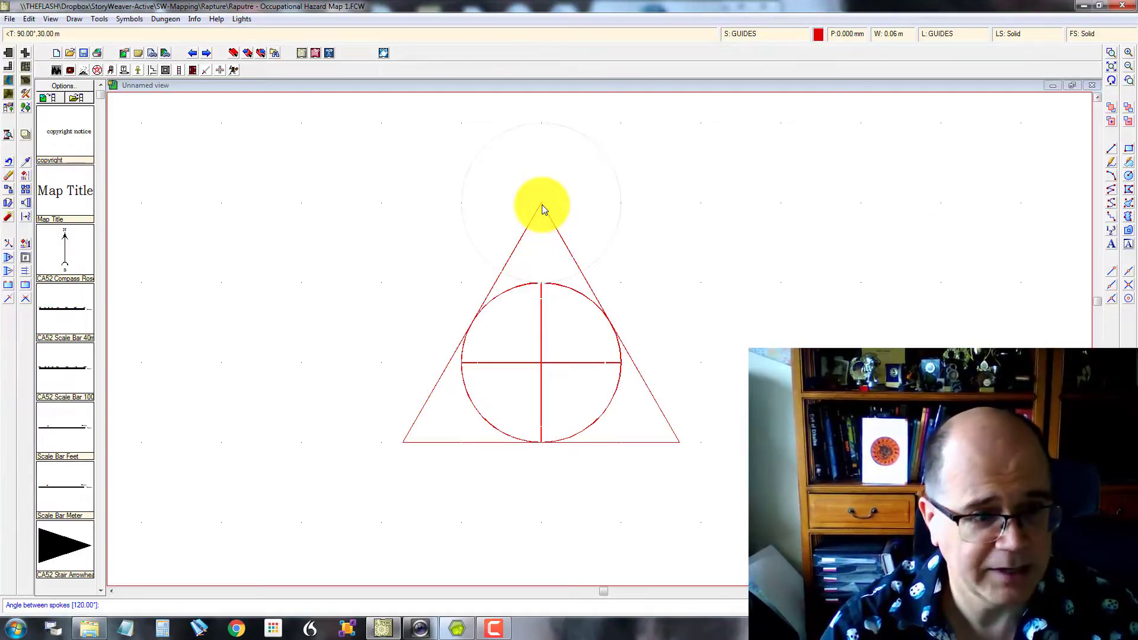
key(Return)
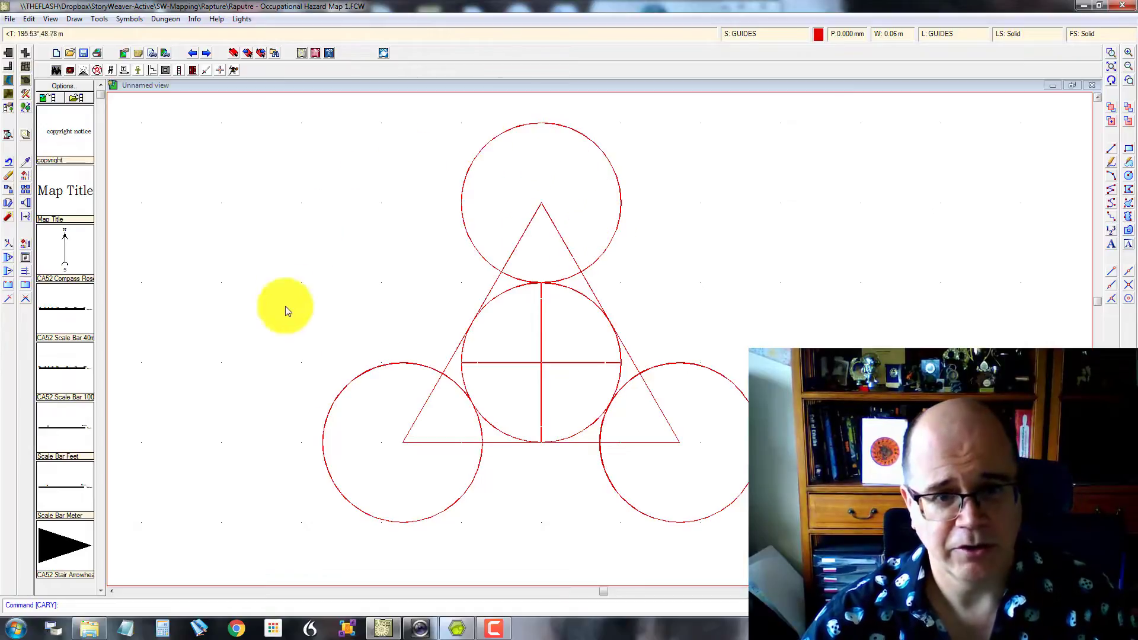
- Switch to the PDF viewer to compare the circle guides with the rough station sketch, and return to the map drawing
click(455, 630)
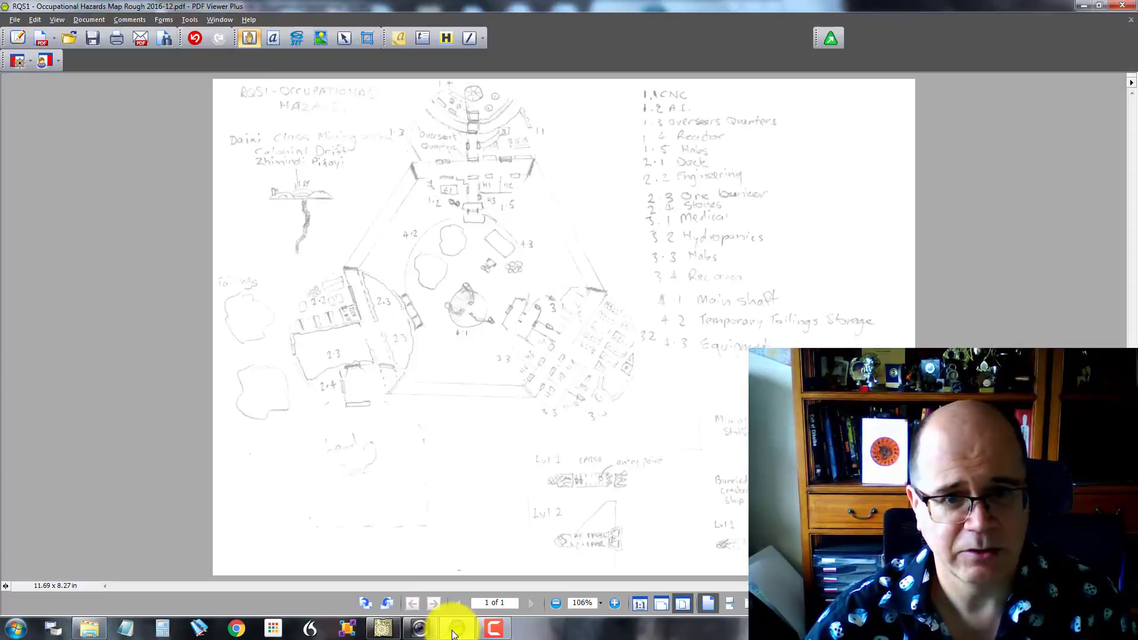
click(454, 630)
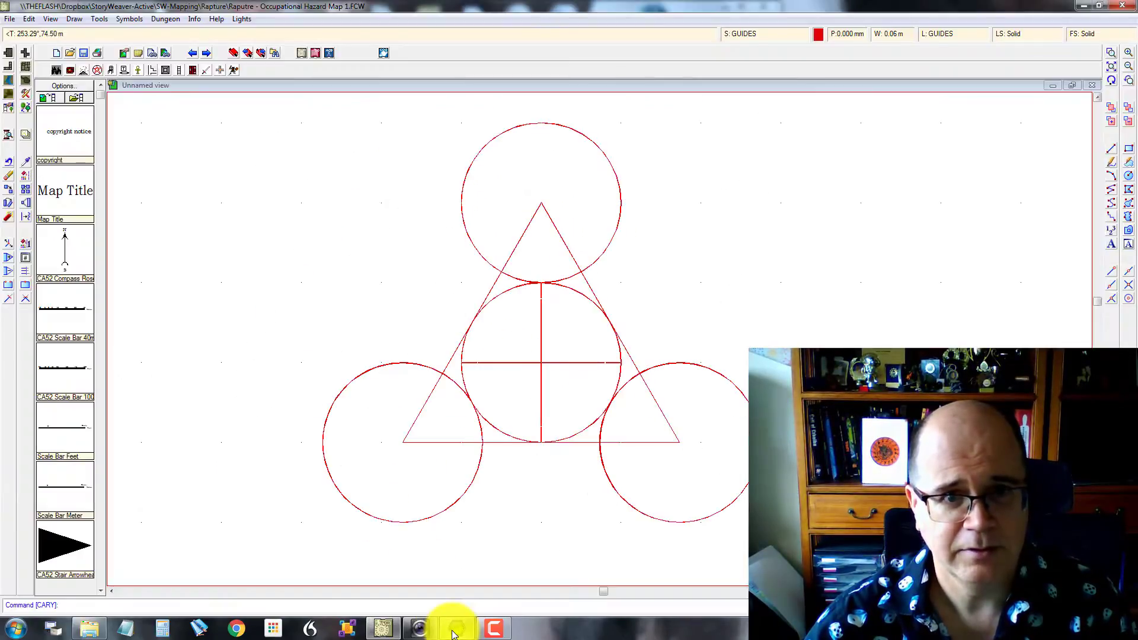
click(454, 630)
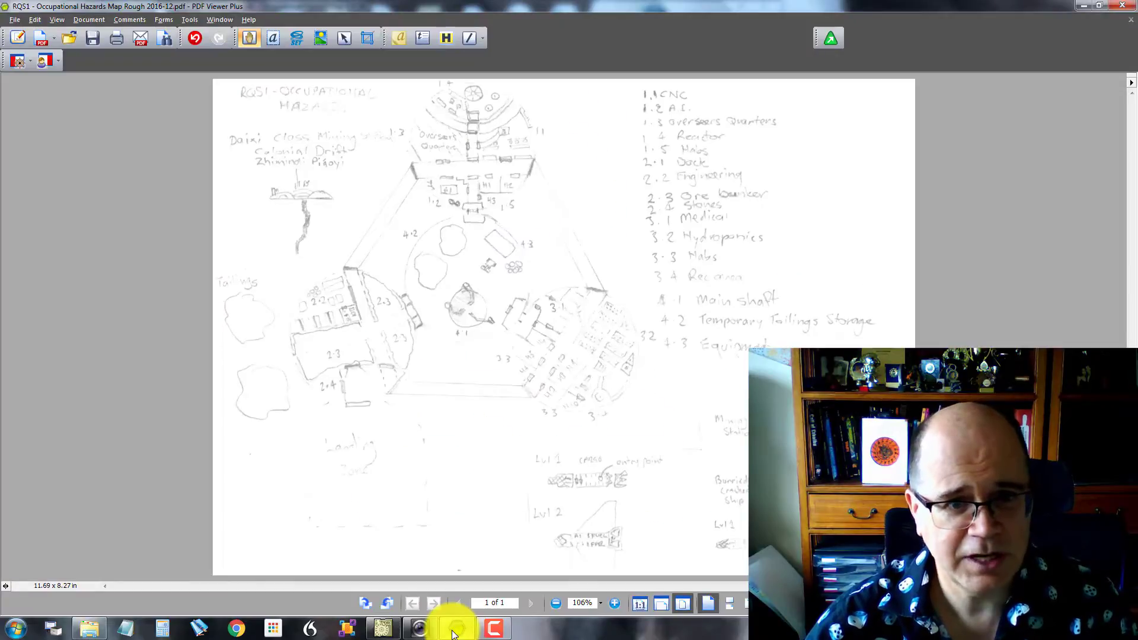
click(454, 631)
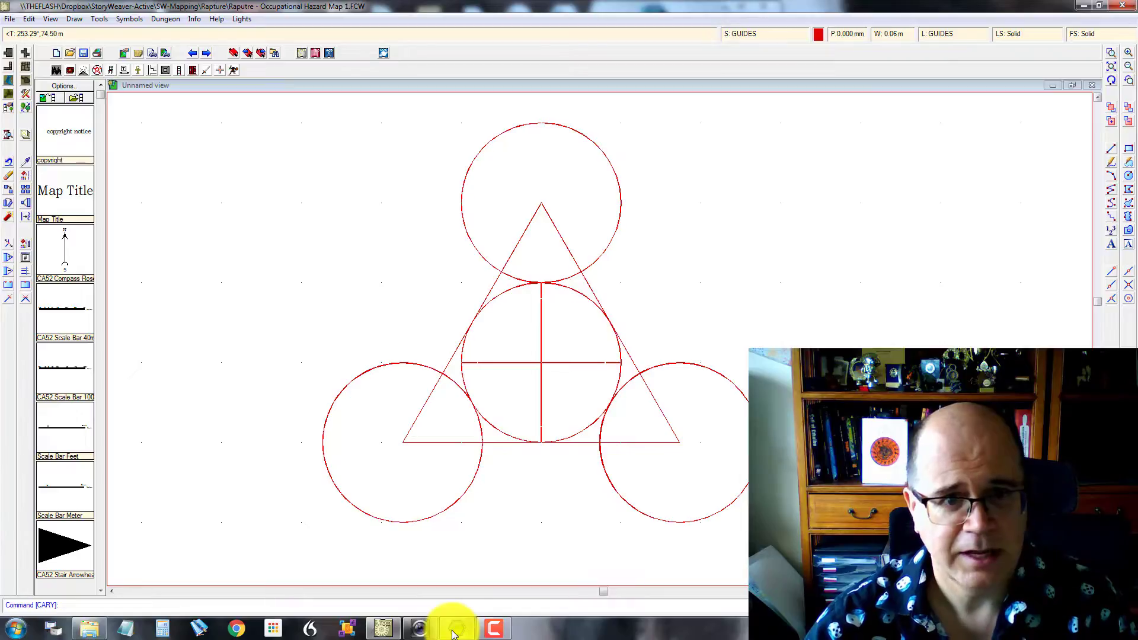
click(454, 631)
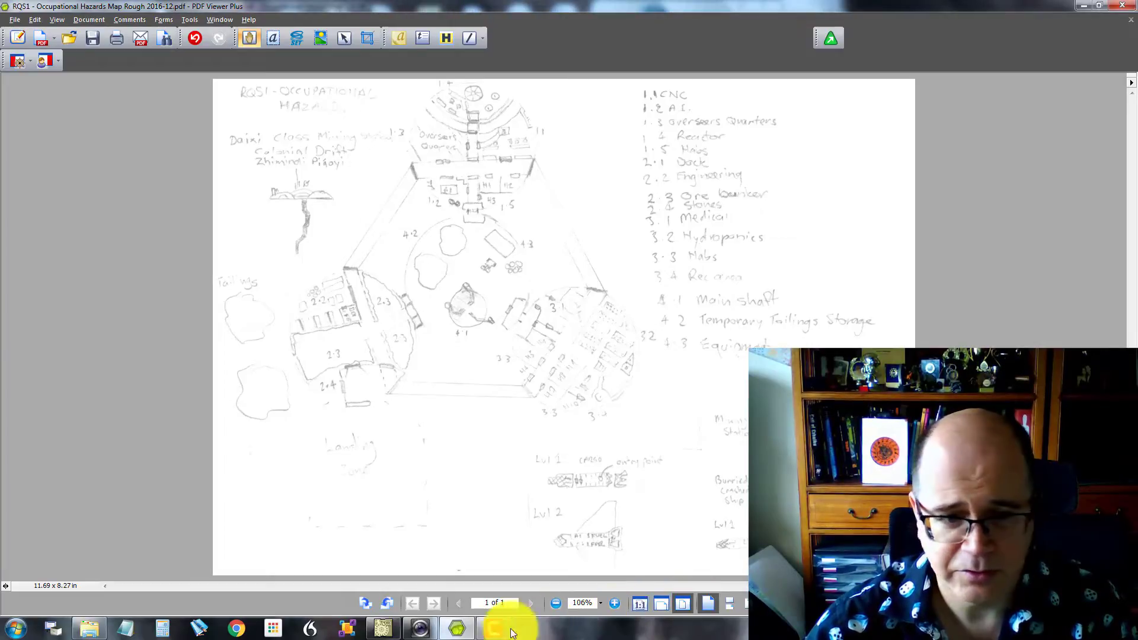
click(383, 627)
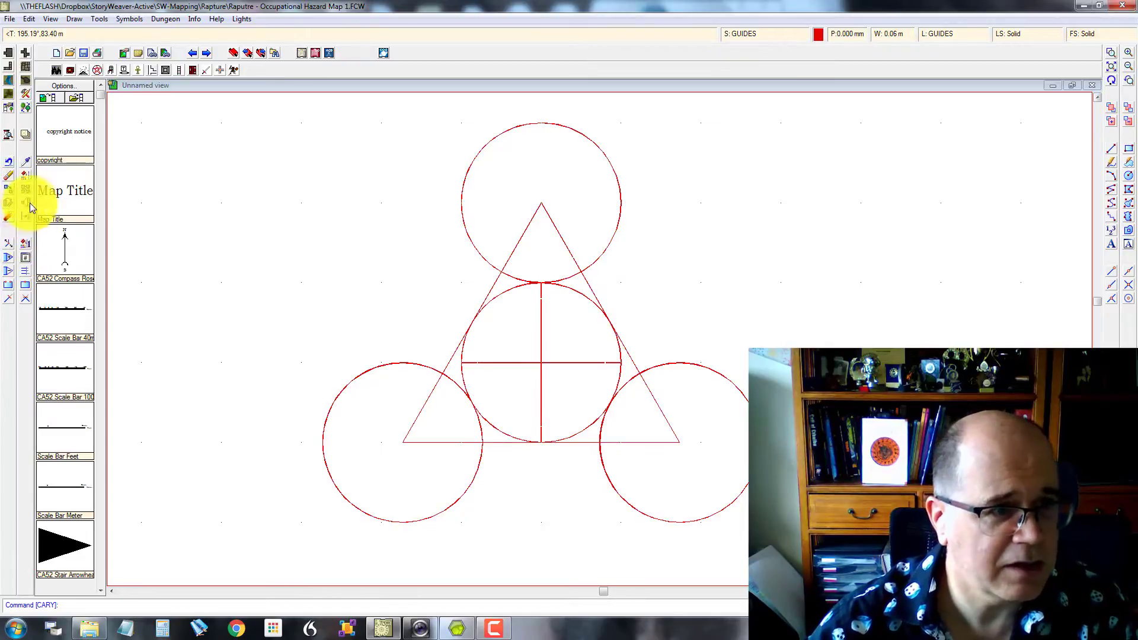
- Draw a circle of 13.5 m radius centred on the triangle's upper vertex
click(1129, 181)
click(541, 203)
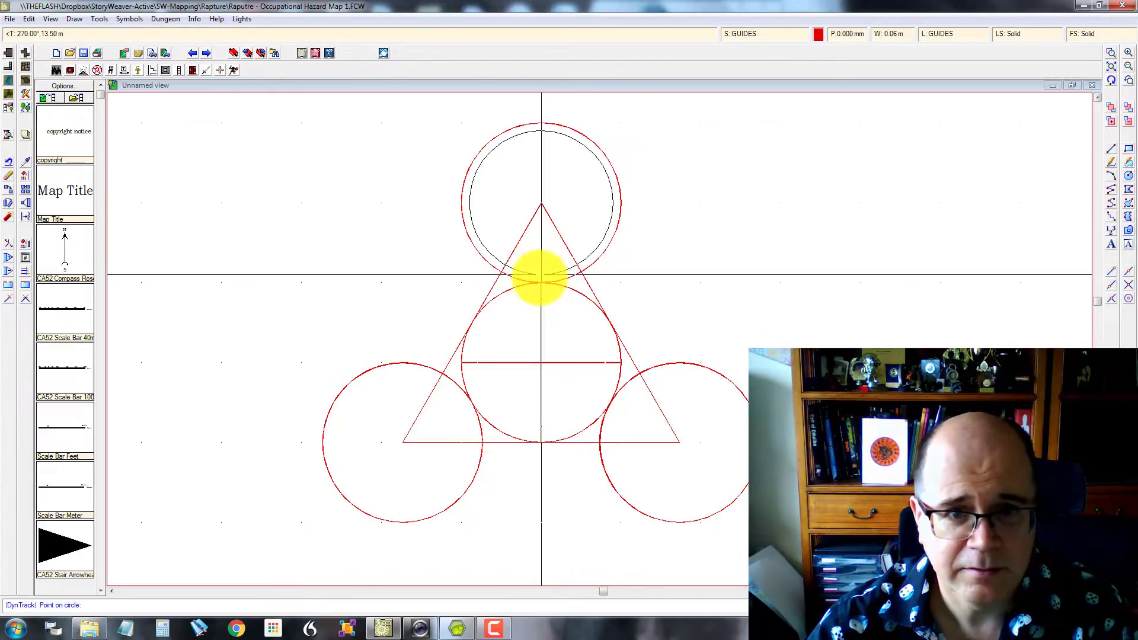
click(540, 275)
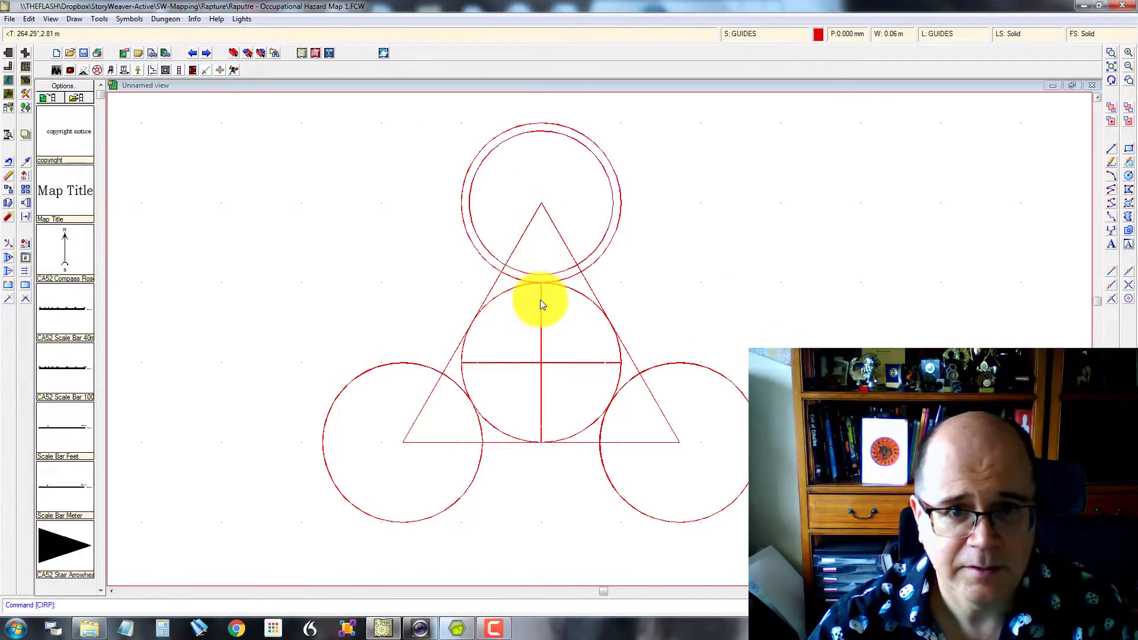
click(8, 189)
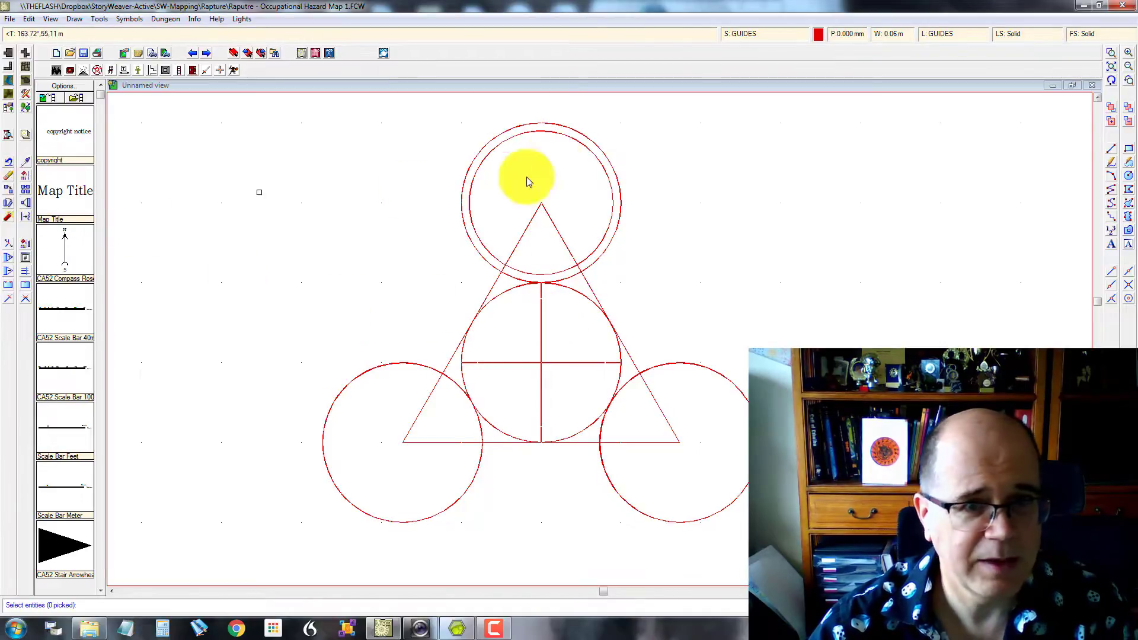
click(554, 133)
right_click(539, 165)
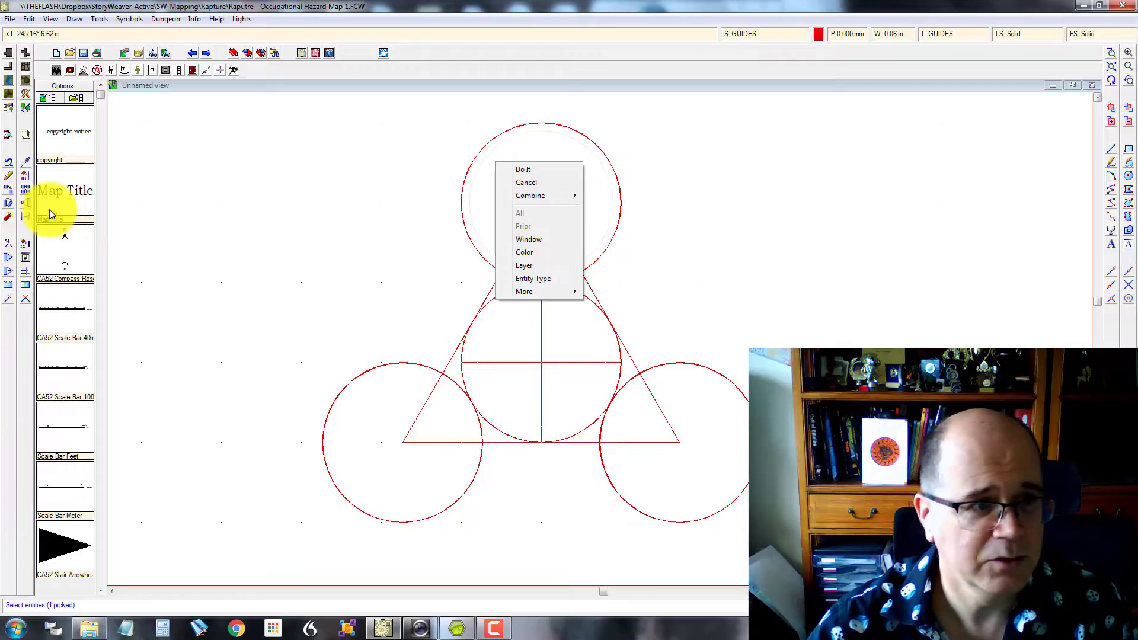
- Circular-array the 13.5 m radius circle around the guide cross centre with 3 spokes, 1 ring and 120° between spokes
right_click(25, 189)
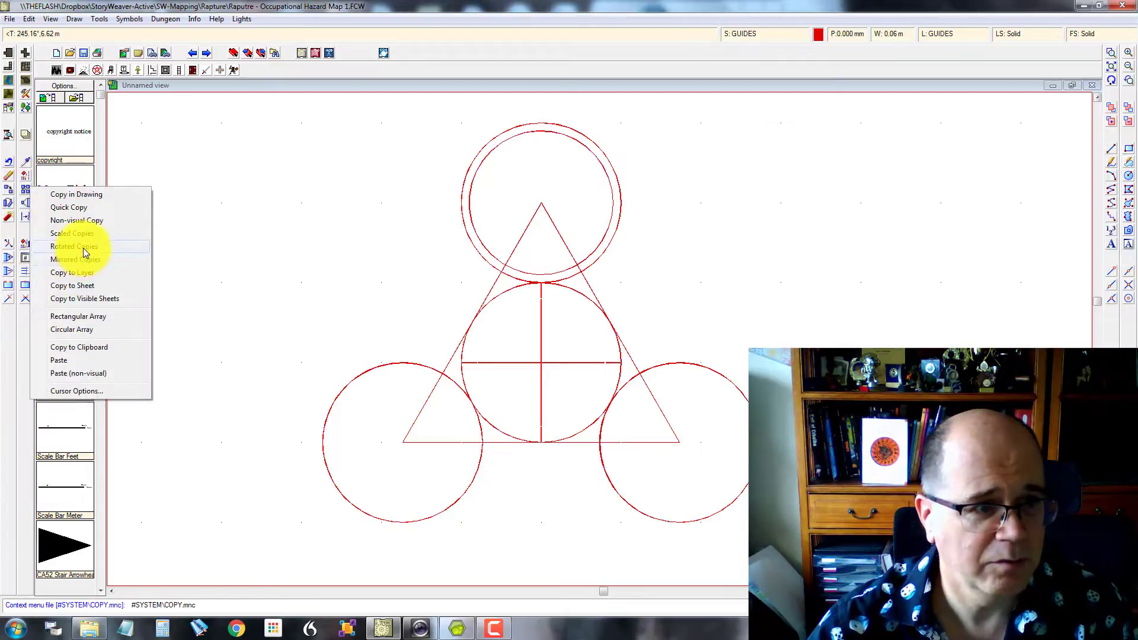
click(81, 330)
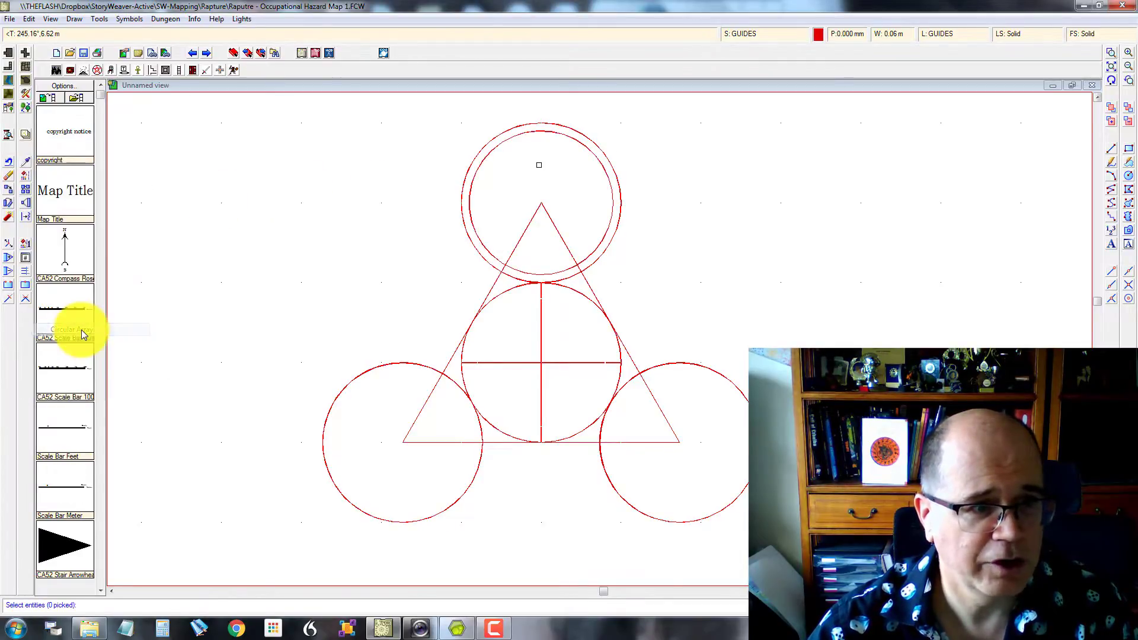
click(550, 132)
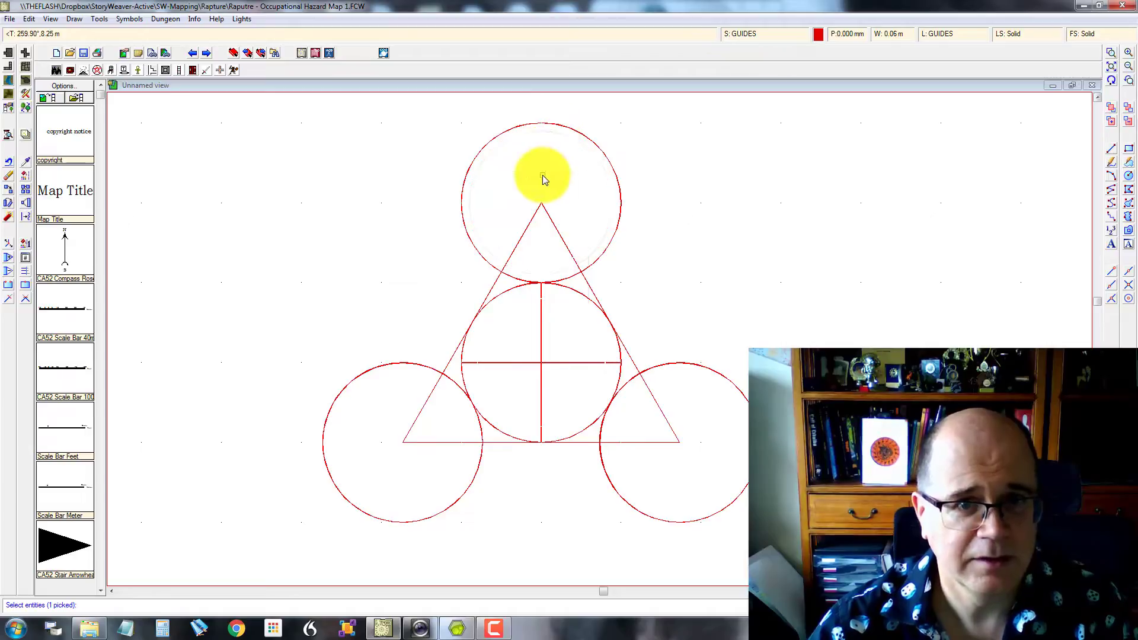
right_click(542, 178)
click(542, 179)
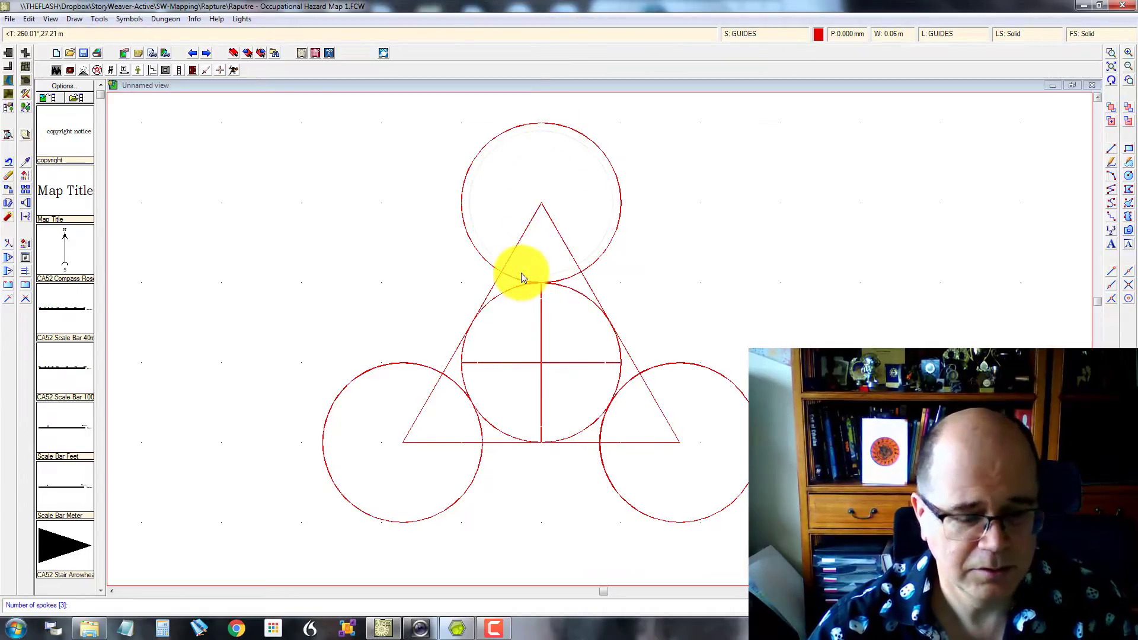
key(Return)
key(Return)
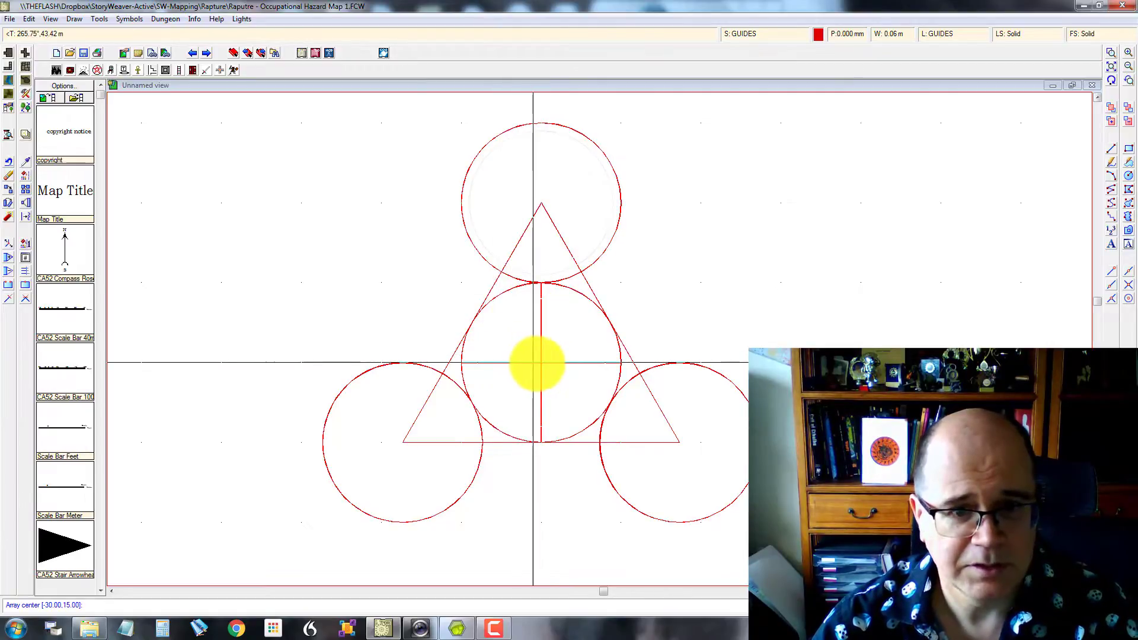
click(538, 362)
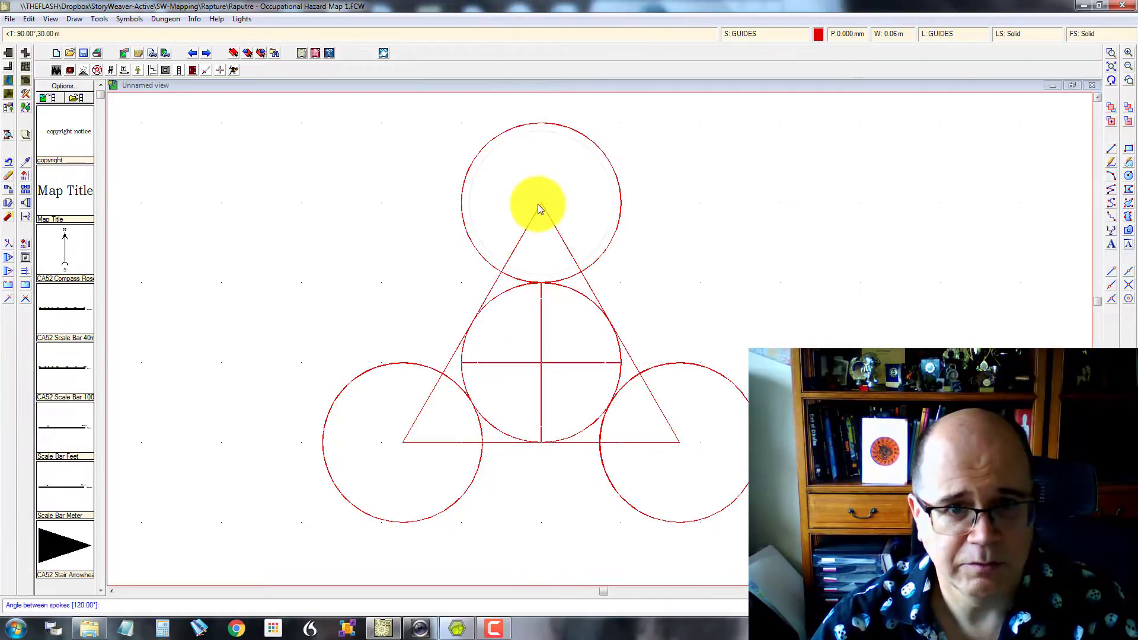
key(Return)
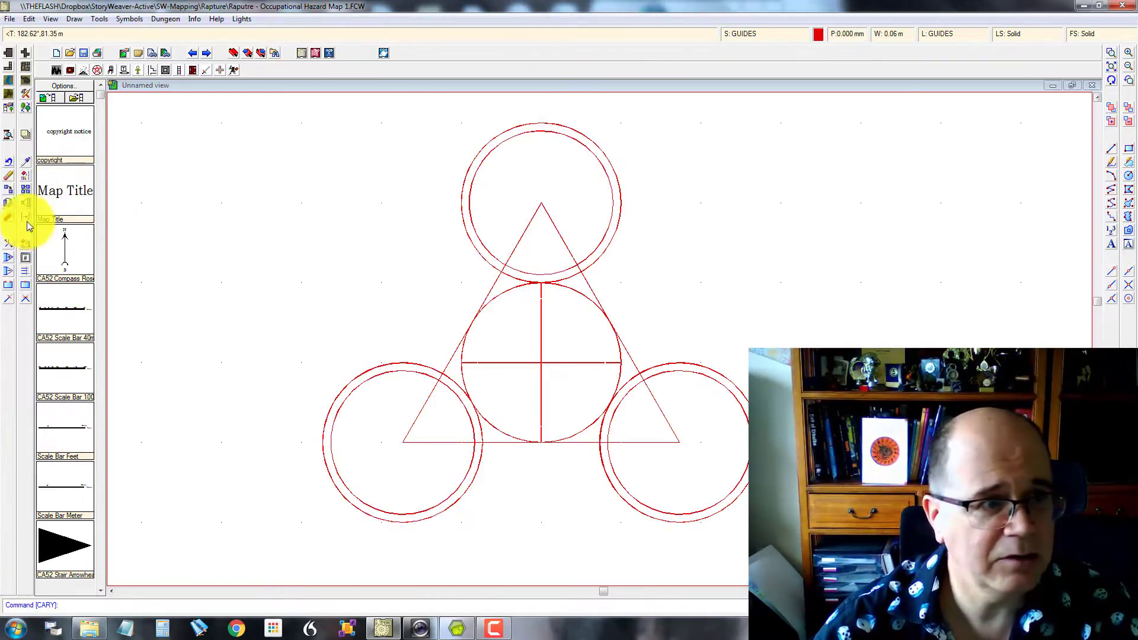
- Erase the three outer 15 m radius circles around the triangle's vertices
click(9, 175)
click(530, 123)
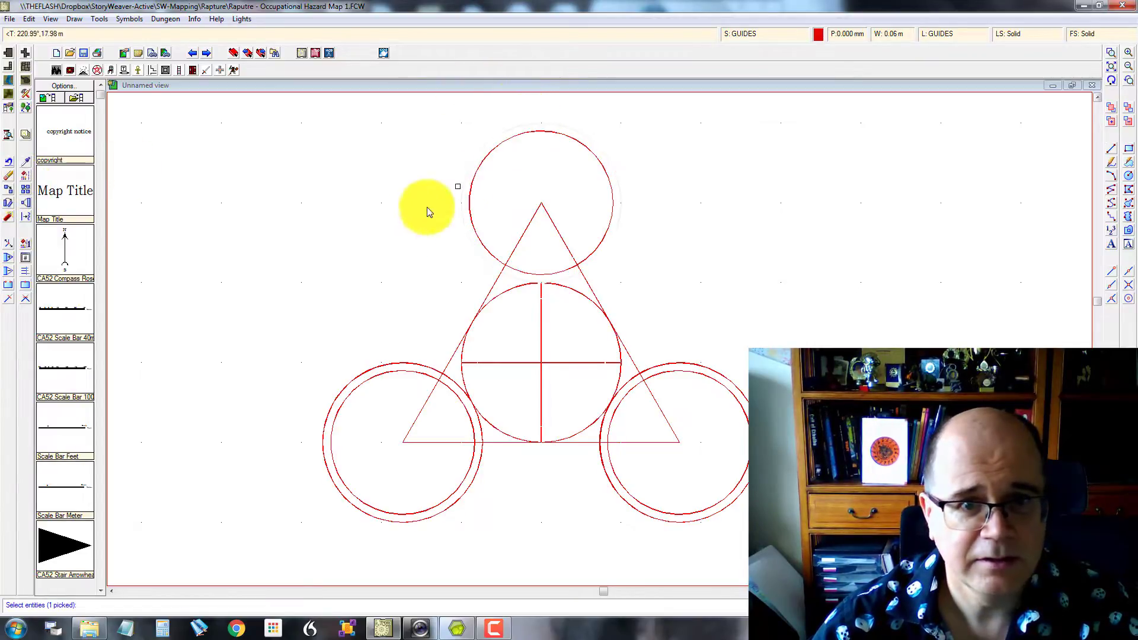
click(384, 363)
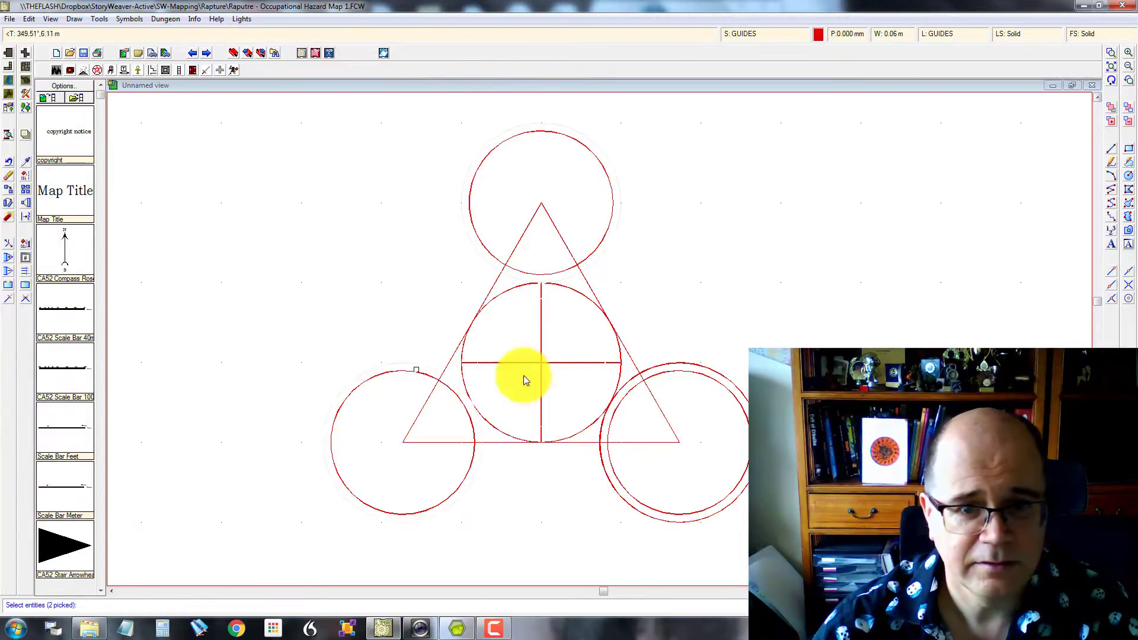
click(679, 368)
right_click(713, 301)
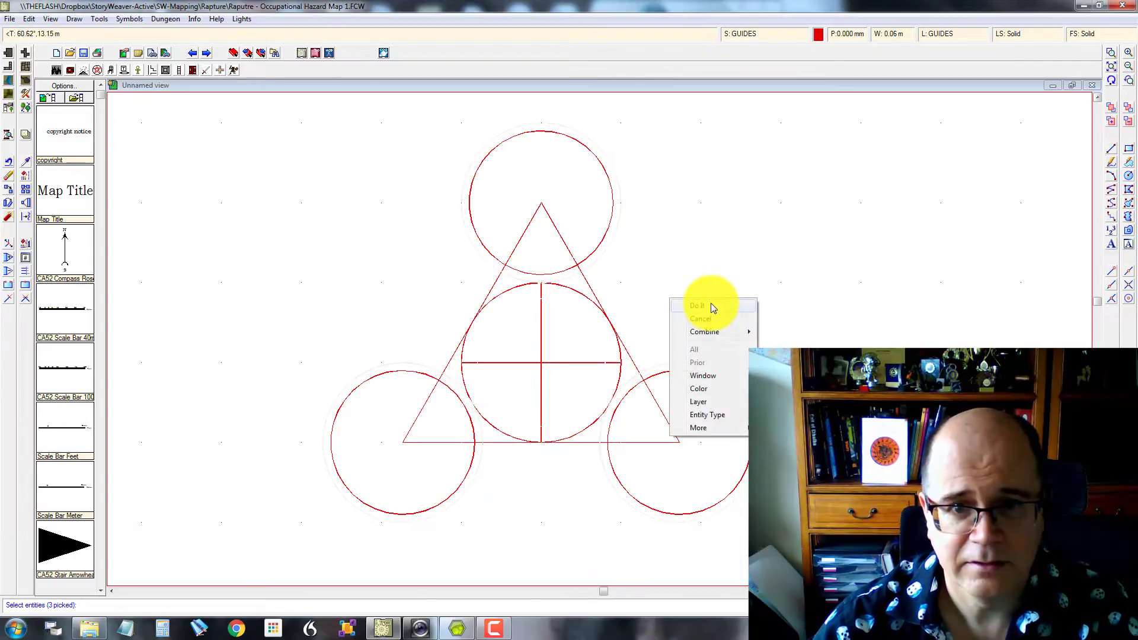
click(711, 304)
- Copy the 13.5 m radius circle from the triangle's upper vertex to the centre of the guide cross
click(9, 202)
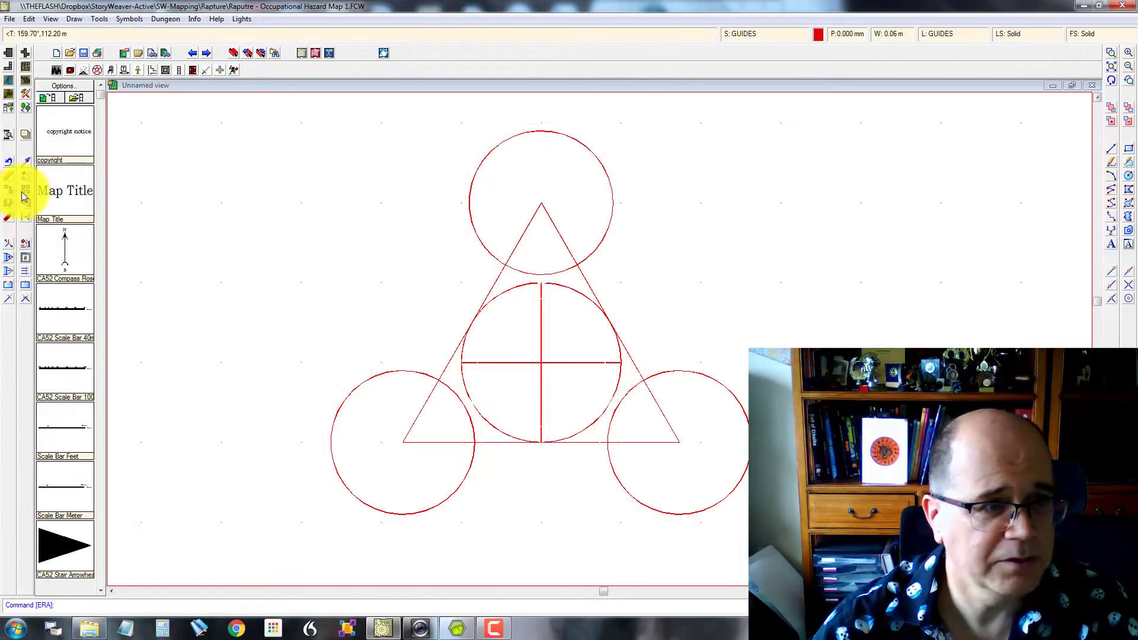
click(615, 204)
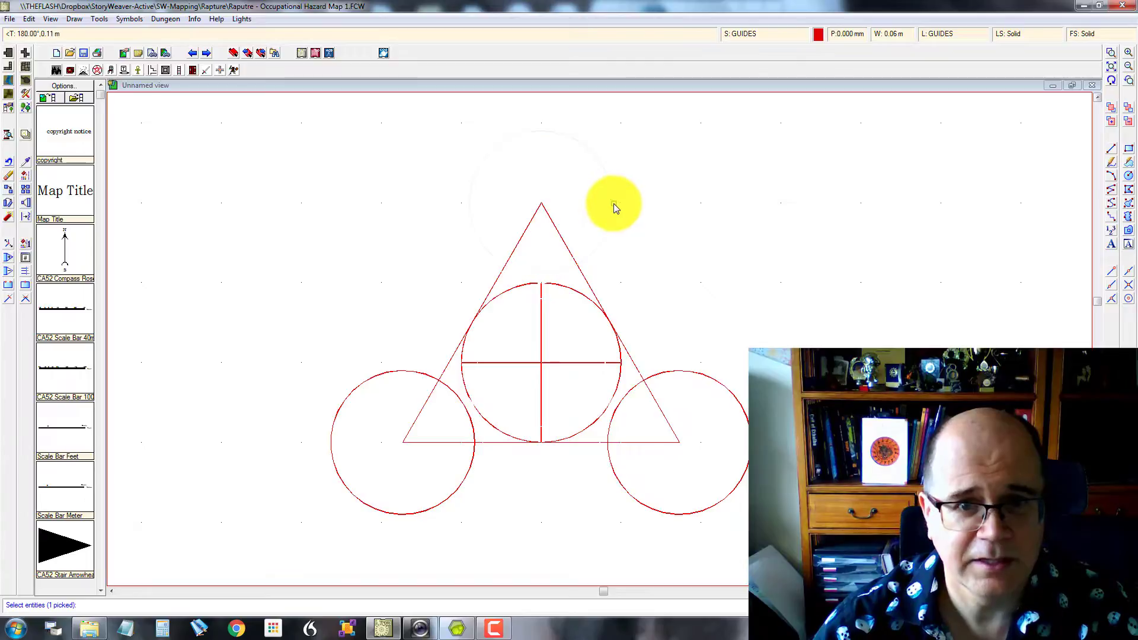
right_click(632, 202)
click(674, 208)
click(540, 202)
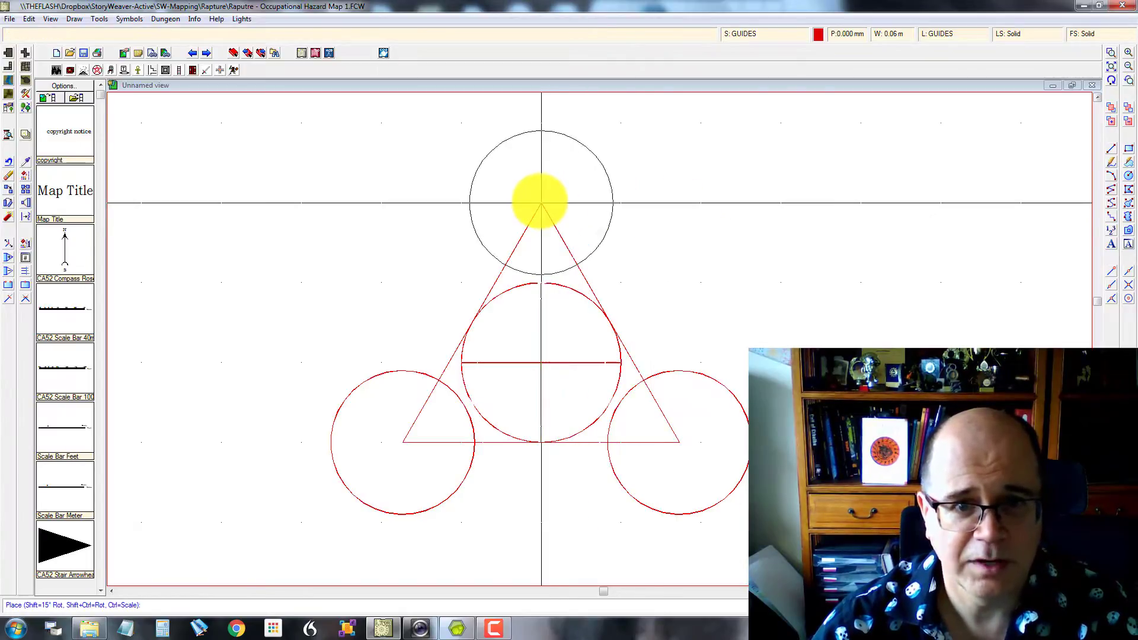
click(538, 363)
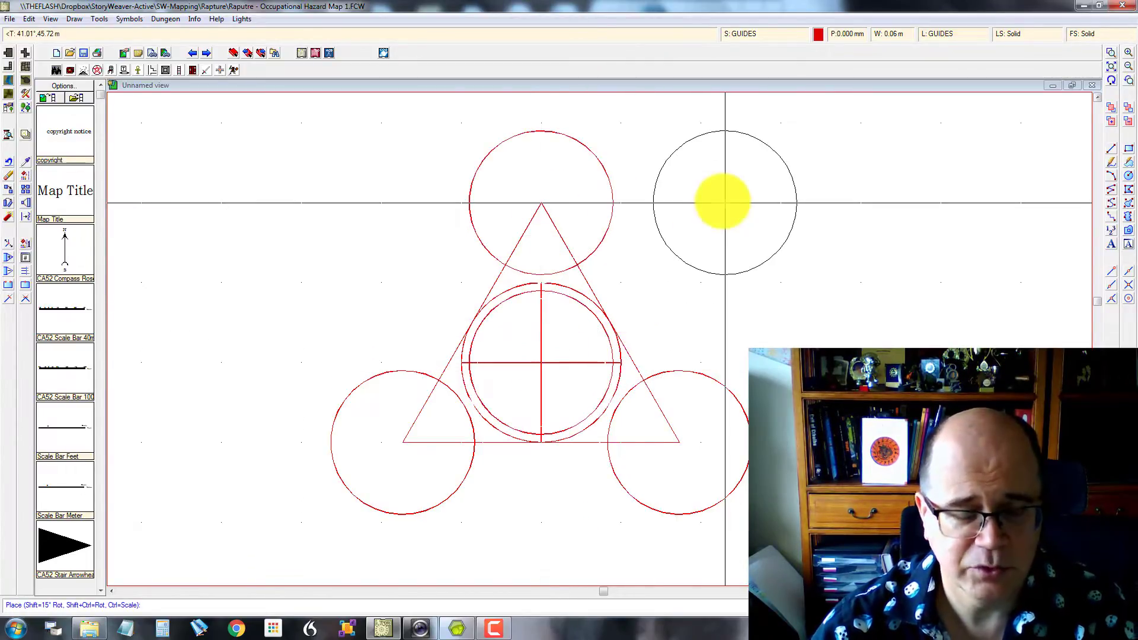
key(Escape)
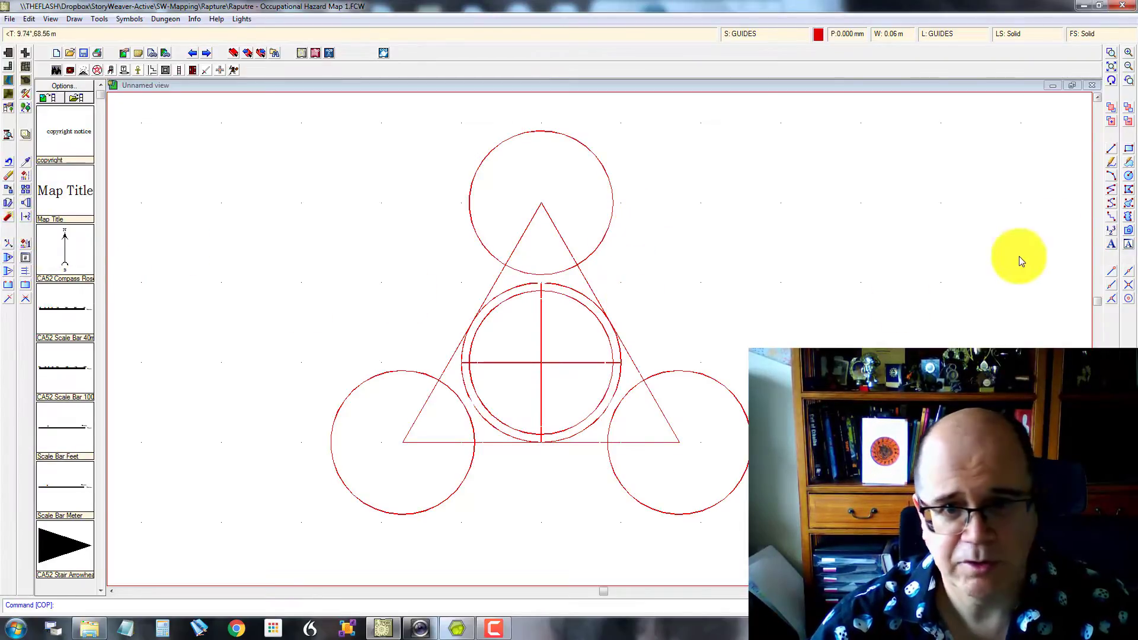
- Redraw the map and check the hand-drawn Occupational Hazards Map Rough PDF for the station layout
click(1108, 82)
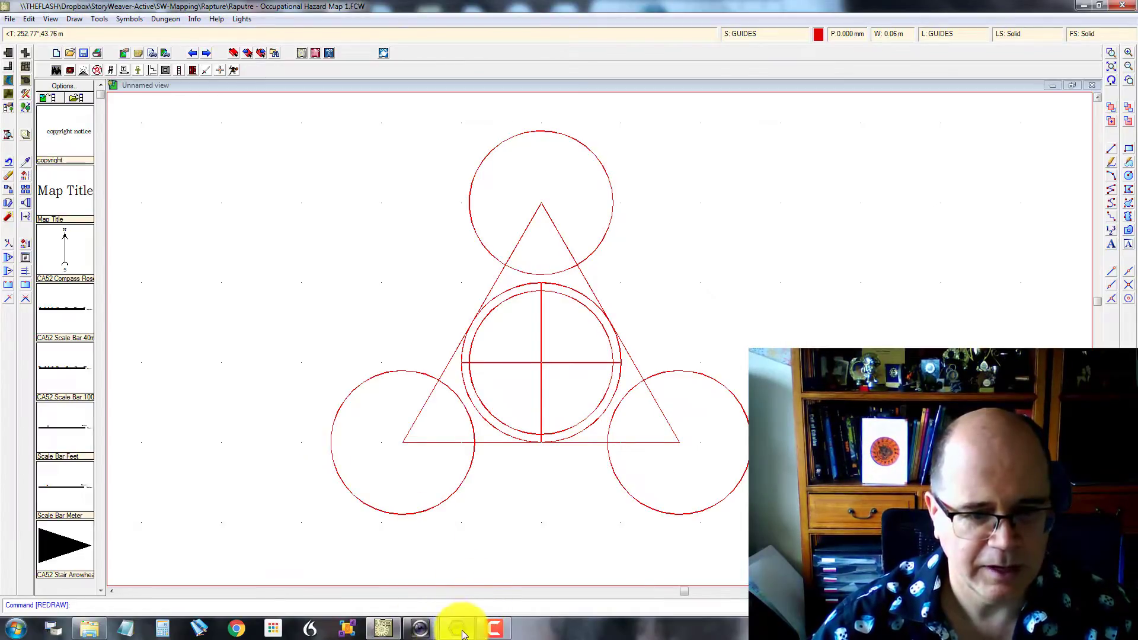
mouse_move(460, 631)
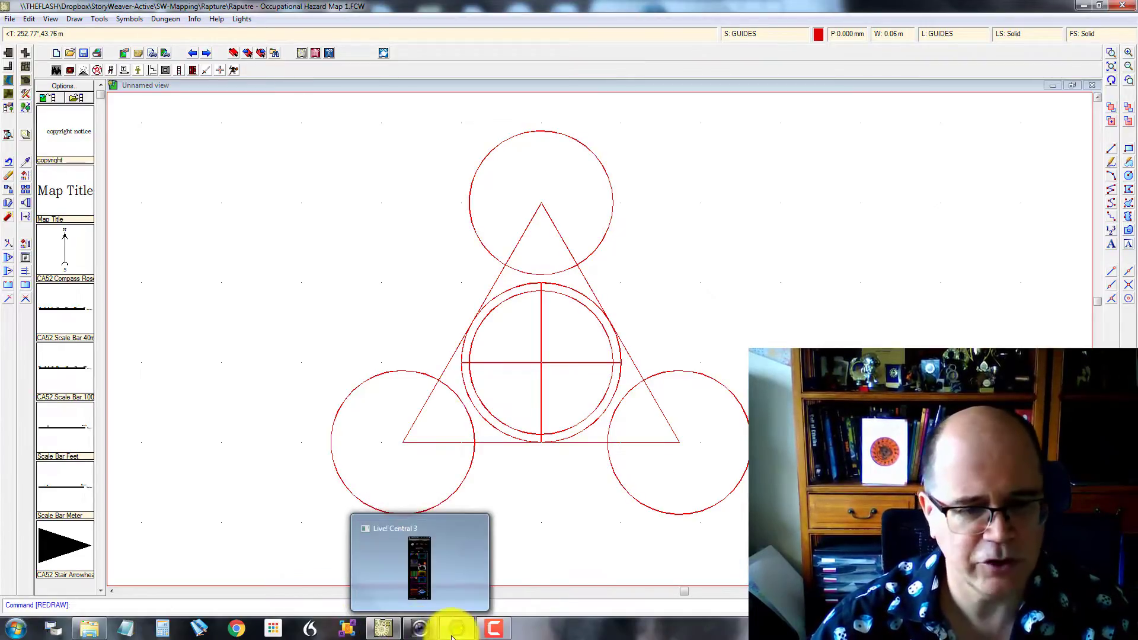
click(453, 636)
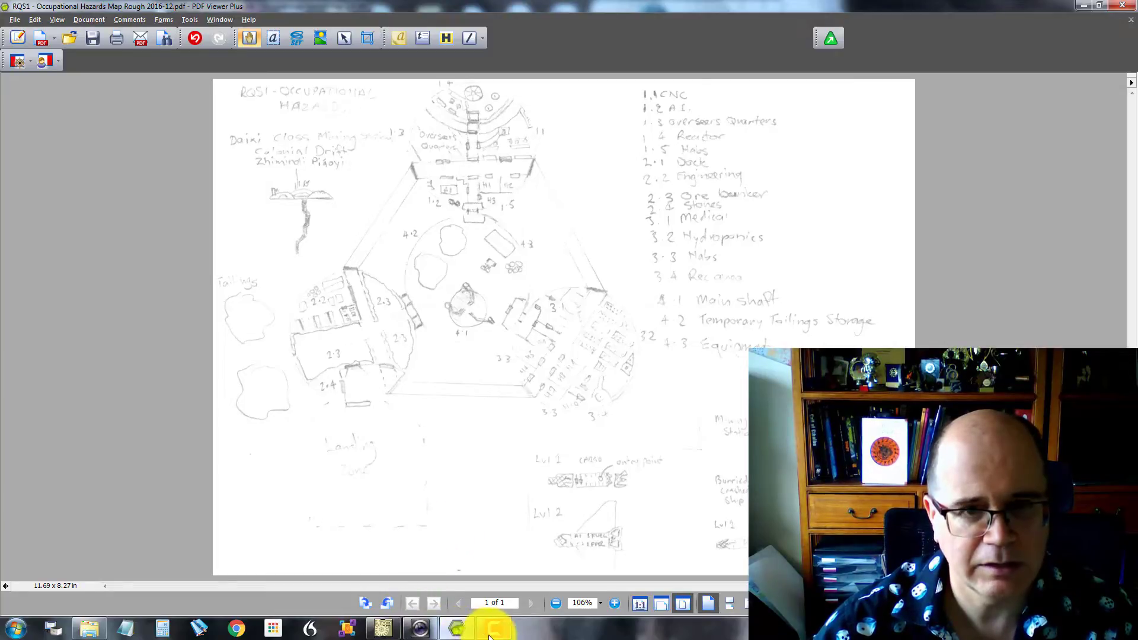
mouse_move(489, 635)
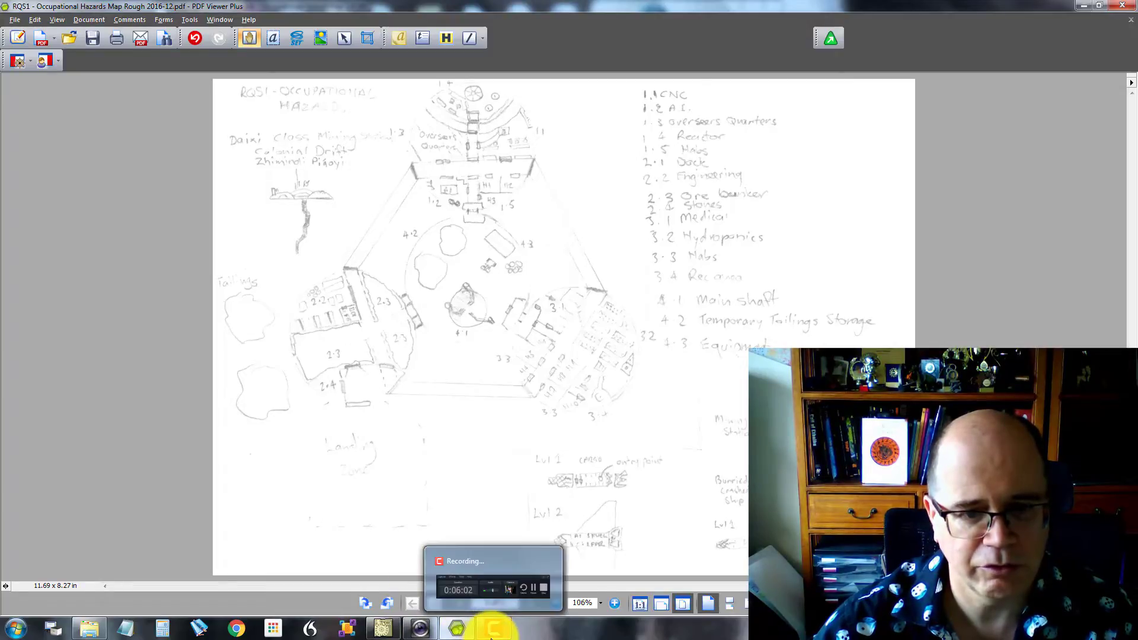
click(383, 627)
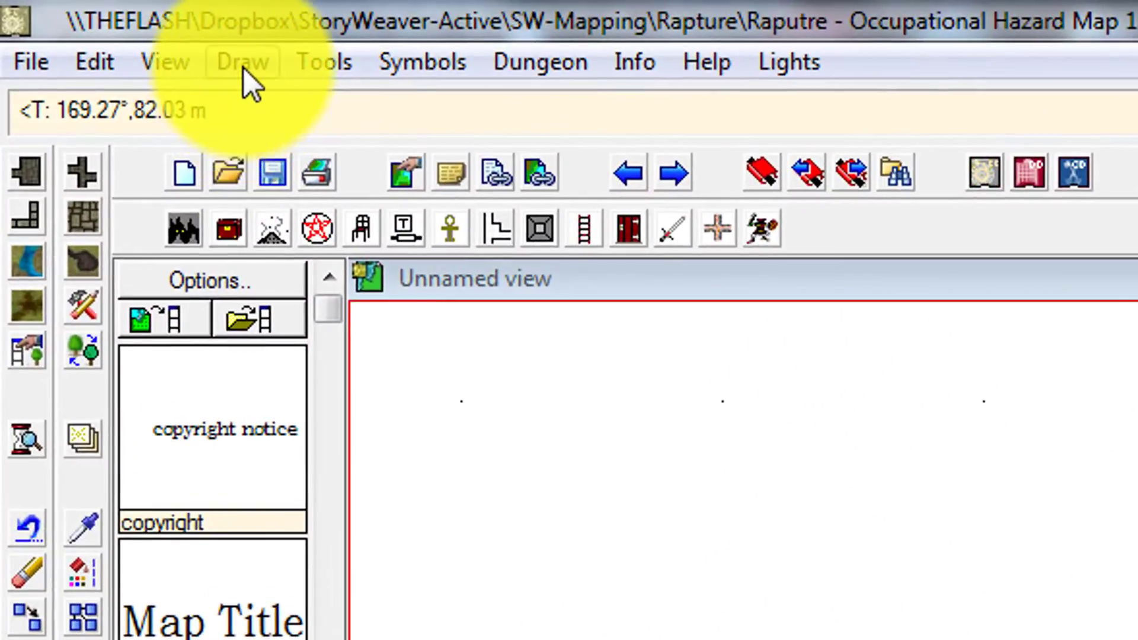
- Draw two concentric 6-node regular polygons centred on the guide cross, one reaching the triangle's upper vertex and one with a 33 m radius
click(74, 19)
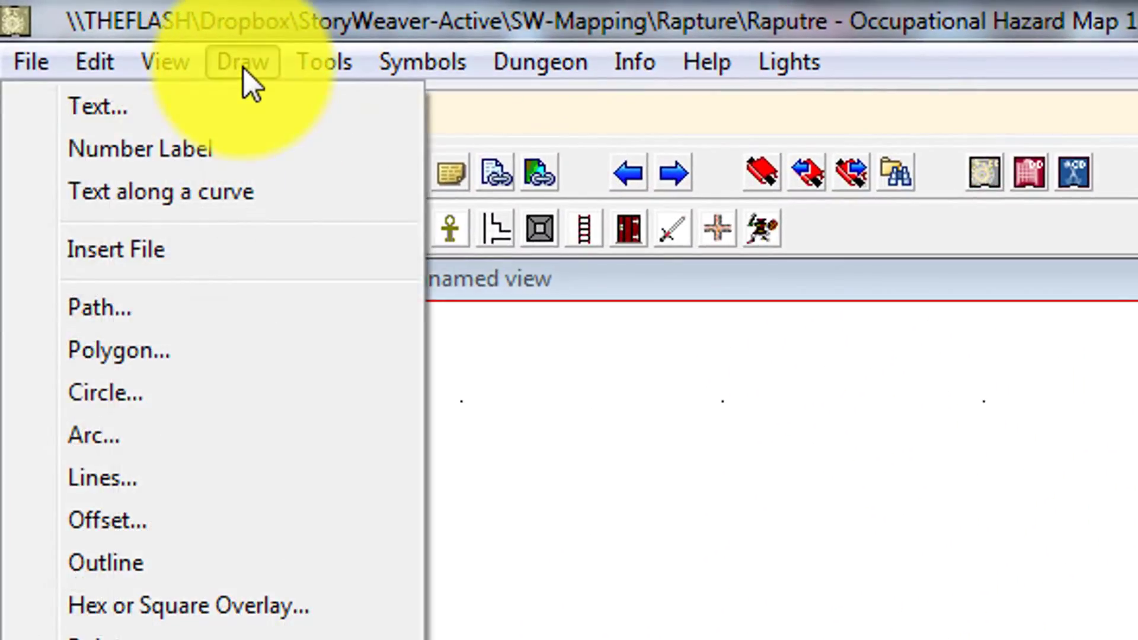
click(187, 349)
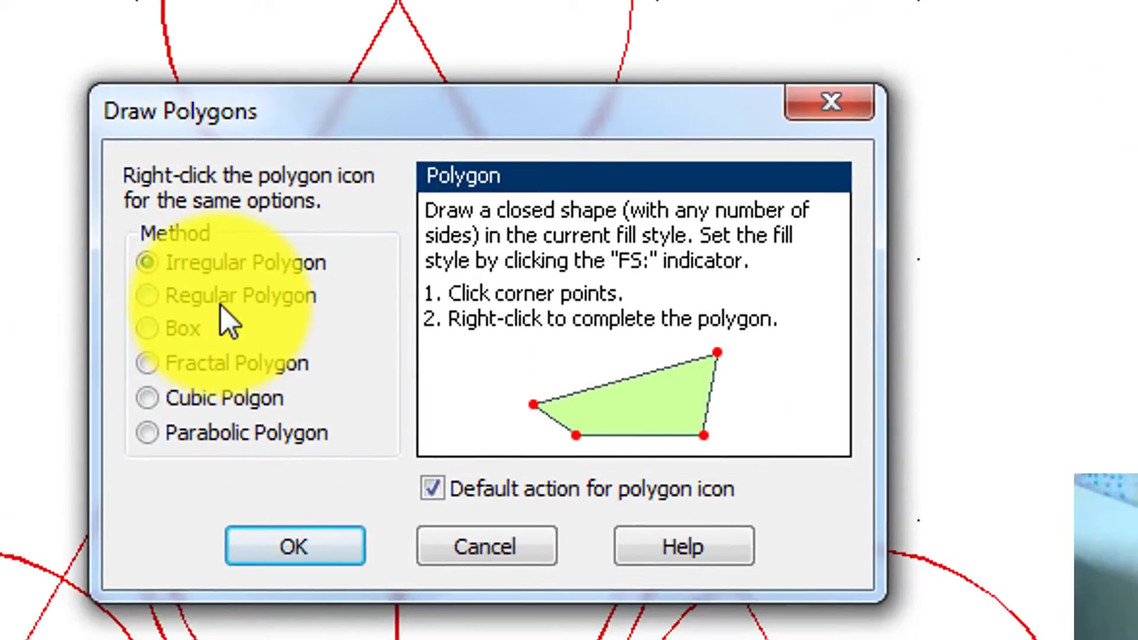
click(222, 303)
click(314, 550)
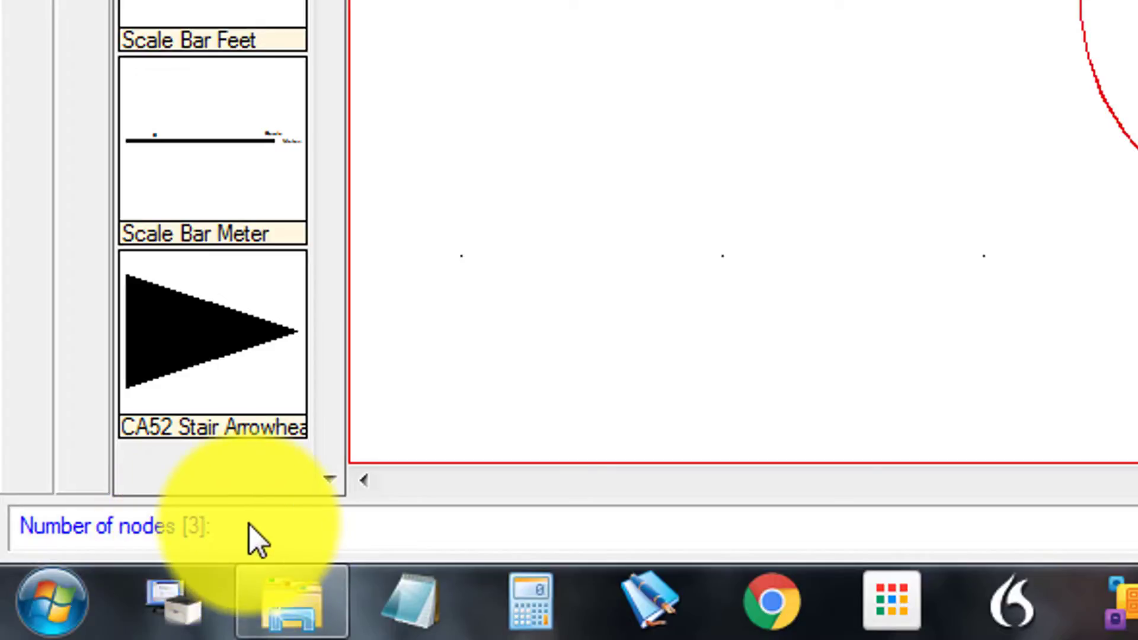
text(6)
key(Return)
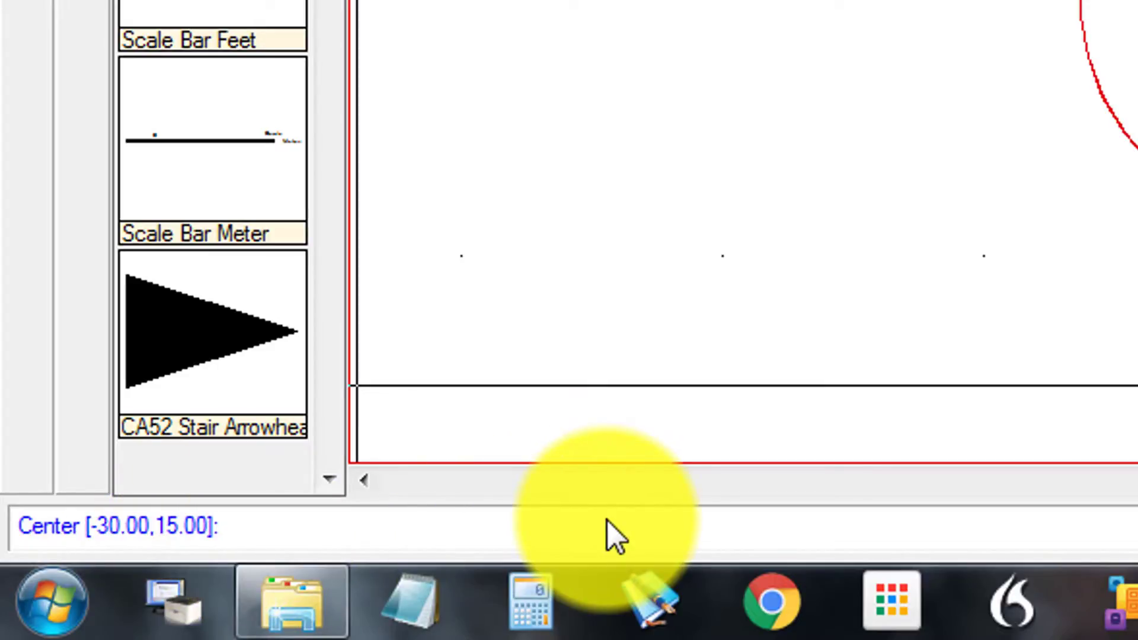
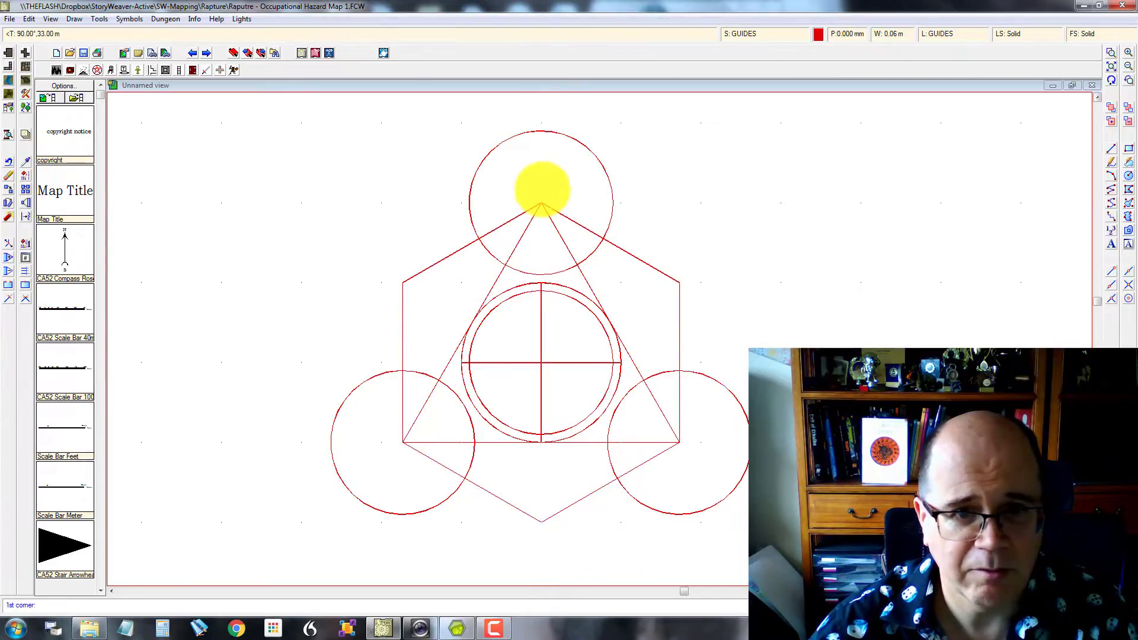
click(540, 186)
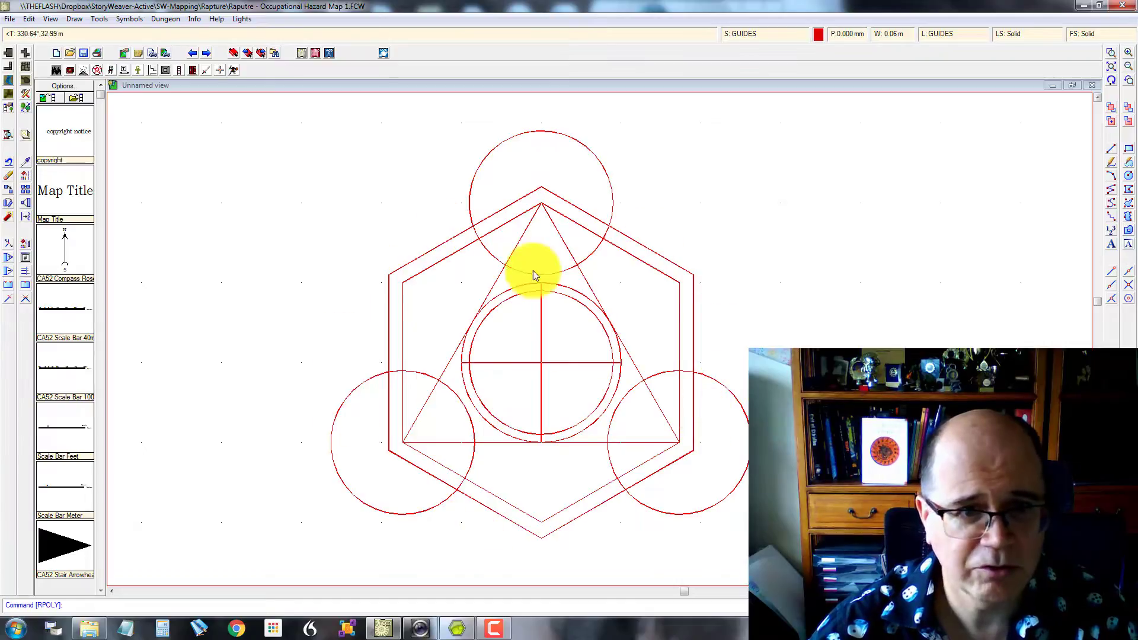
- Rotate both hexagons about the guide cross centre to 90° so that their flat sides face up and down
click(9, 190)
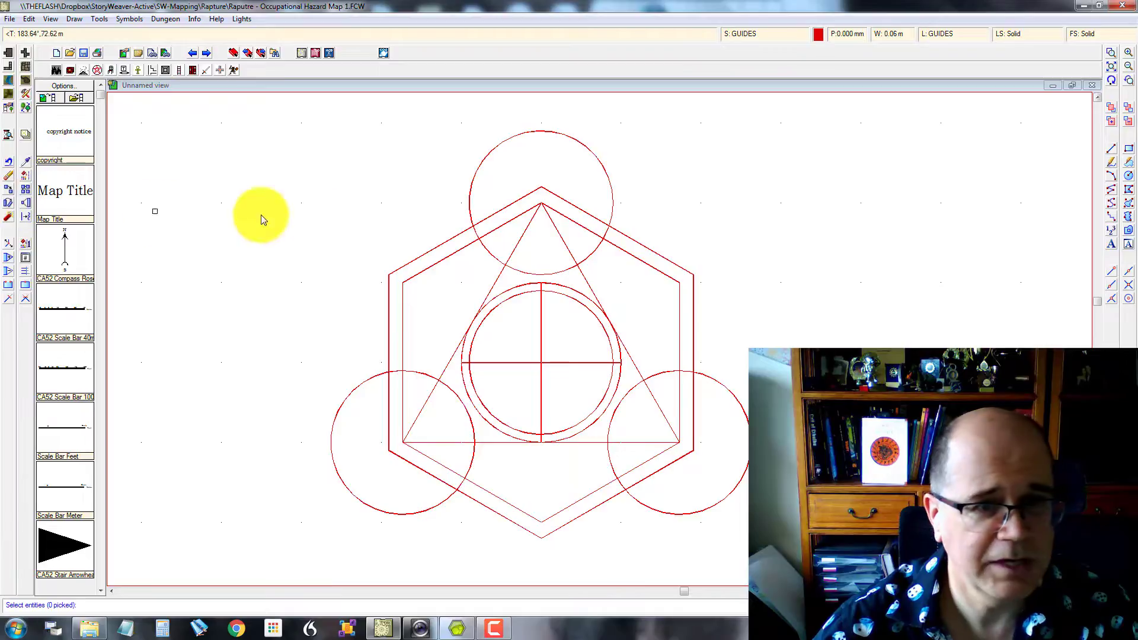
click(428, 273)
right_click(444, 299)
click(444, 299)
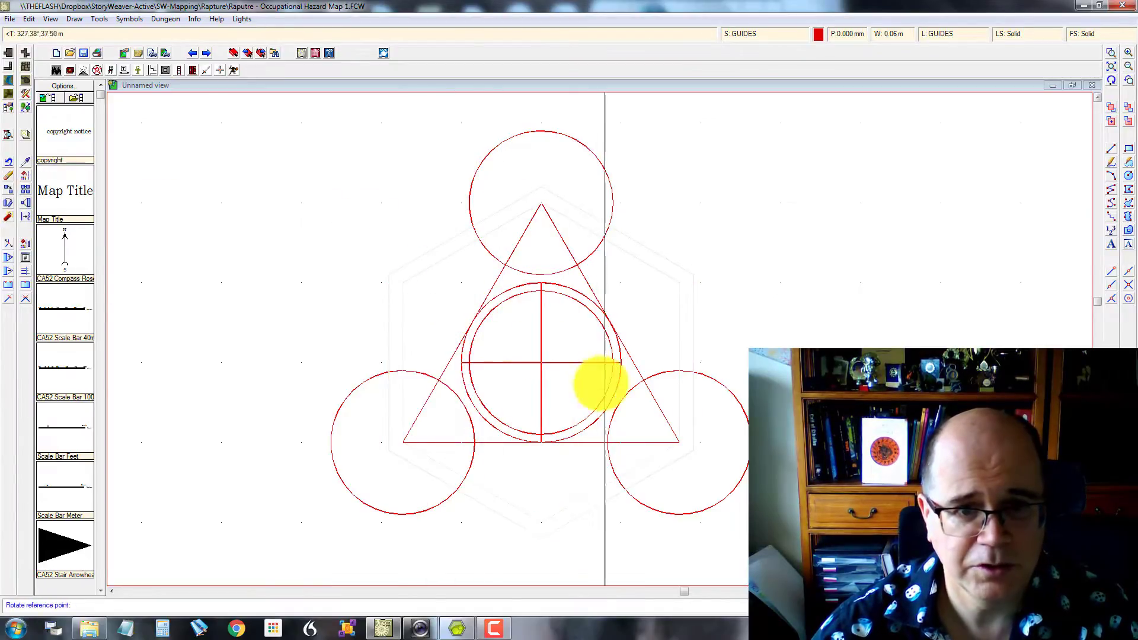
click(541, 362)
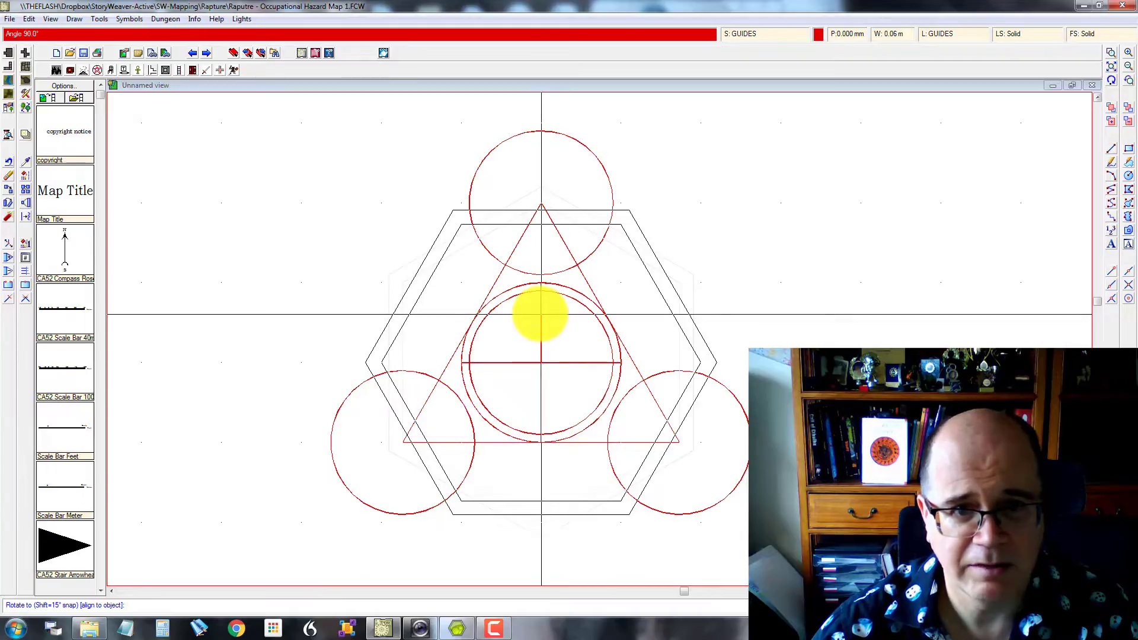
click(540, 314)
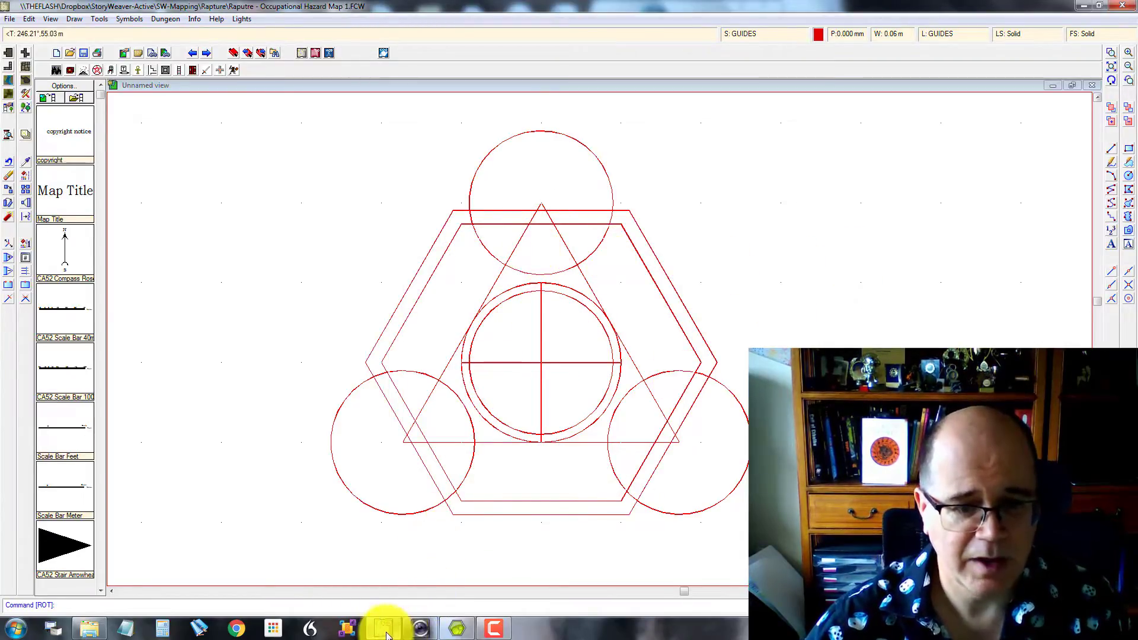
- Compare the rotated hexagons with the station outline in the rough map PDF
click(460, 632)
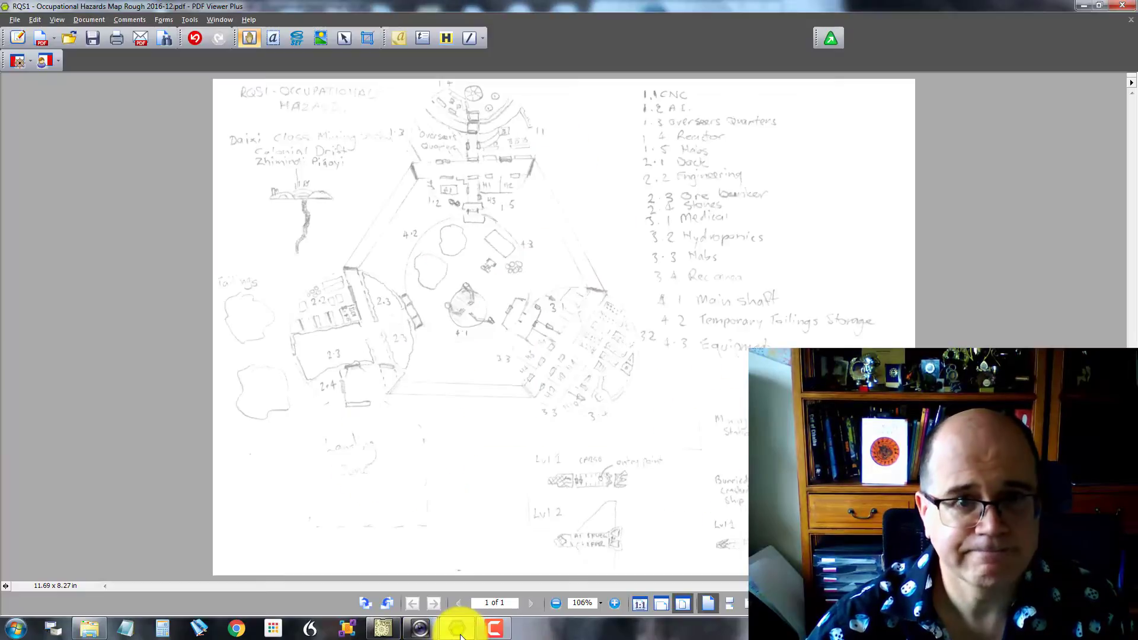
click(460, 632)
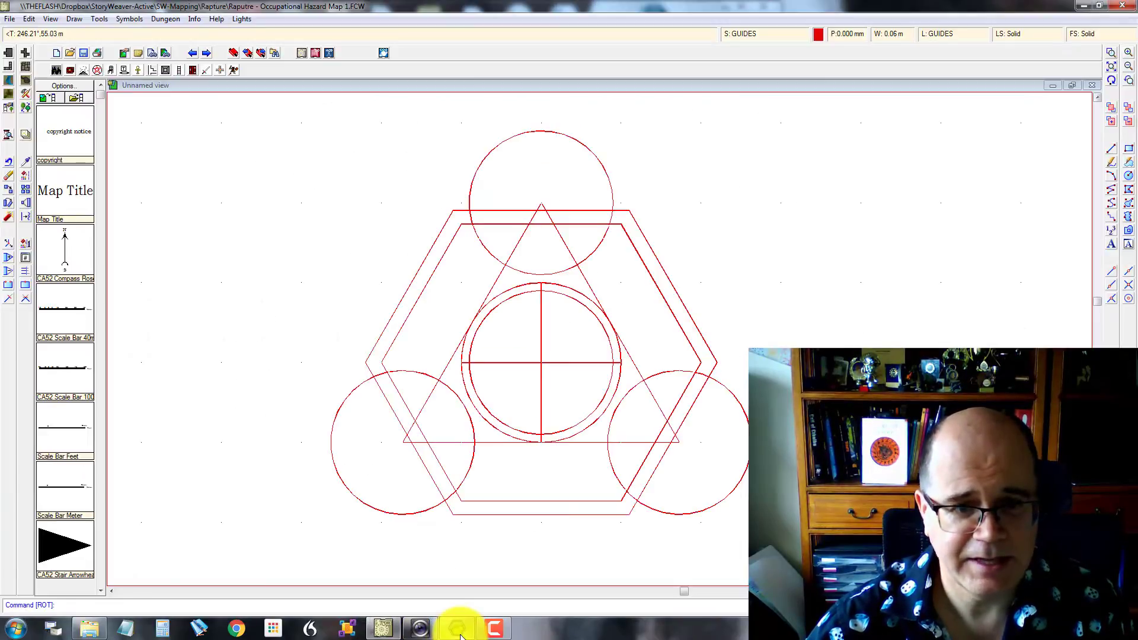
click(460, 632)
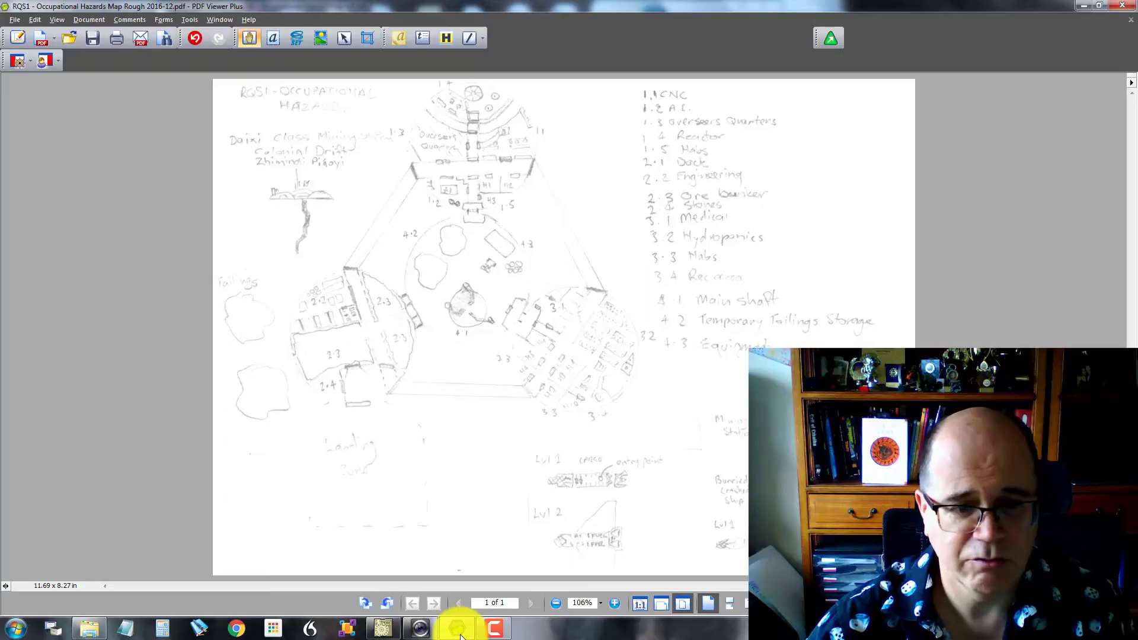
click(460, 632)
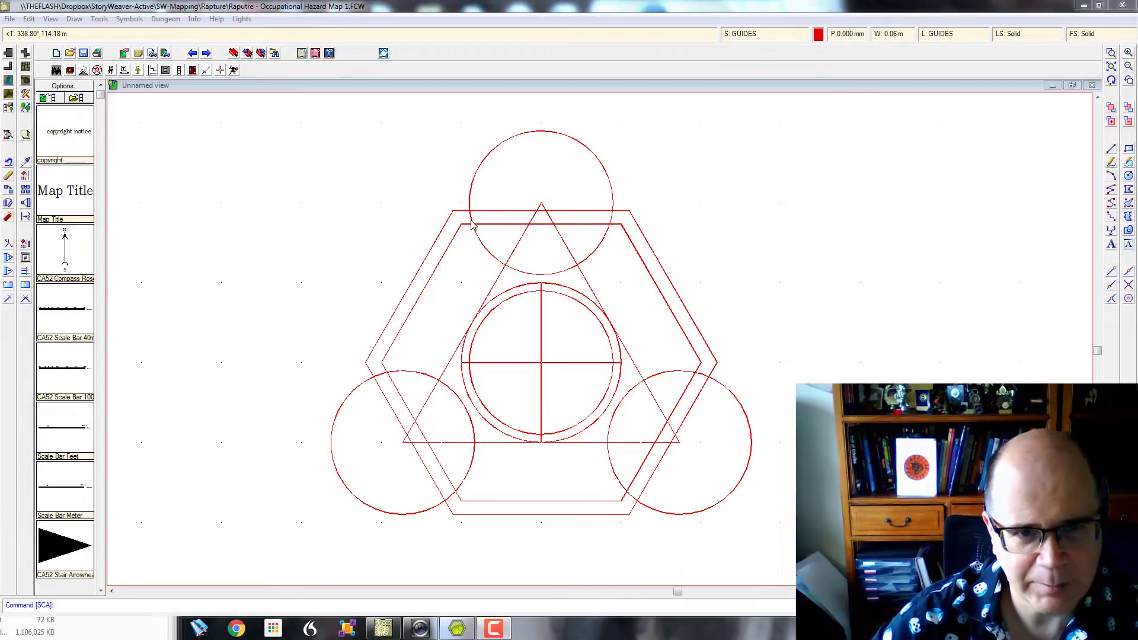
click(454, 628)
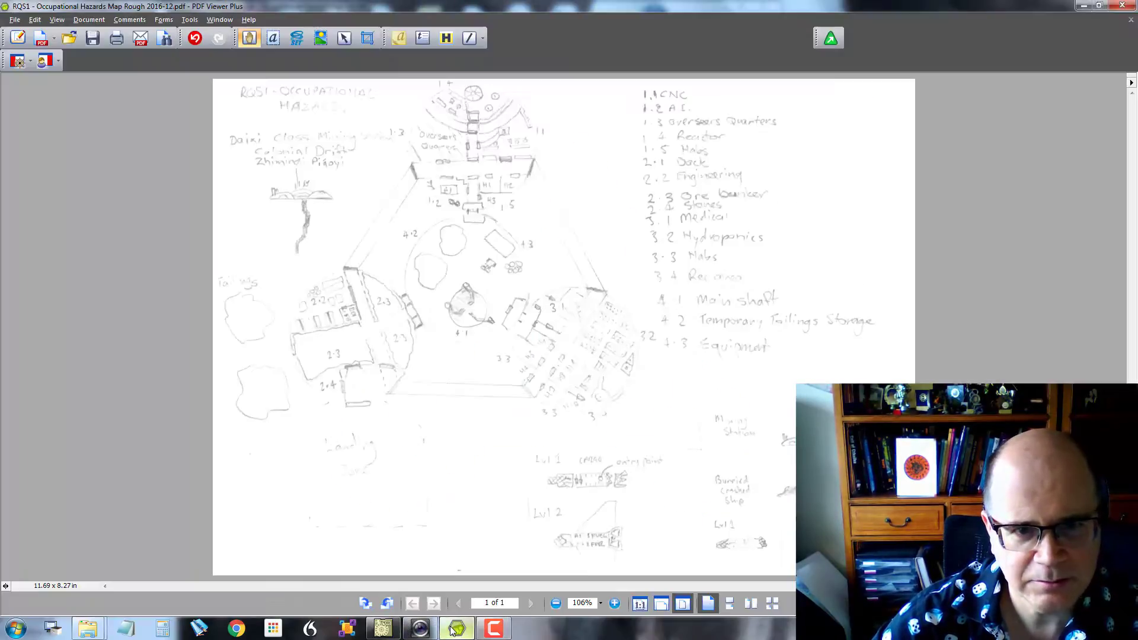
click(452, 629)
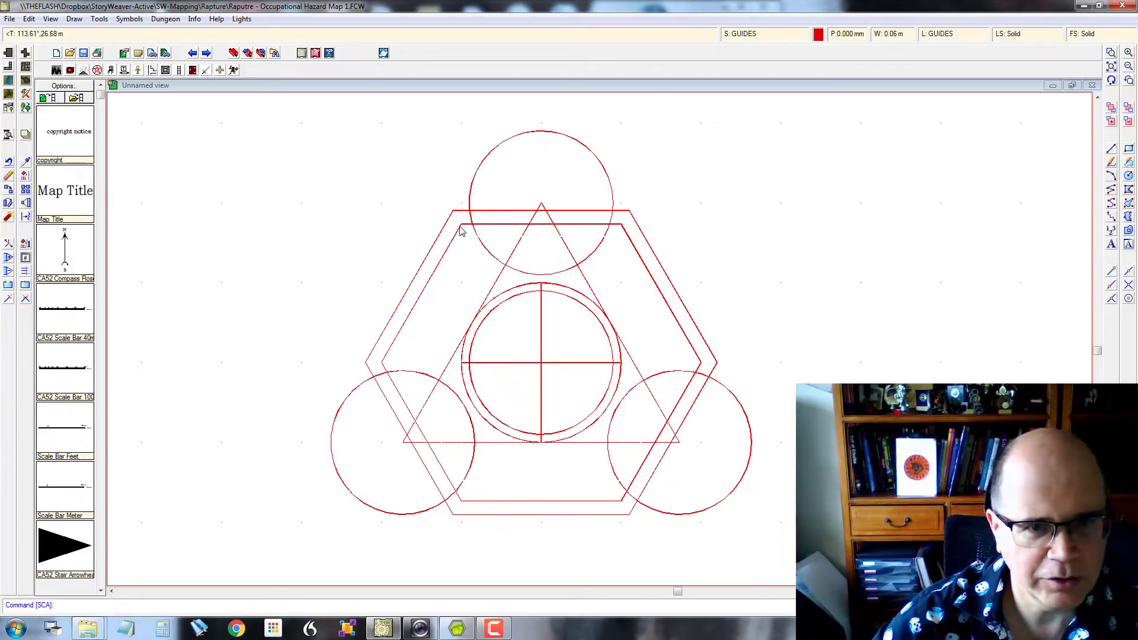
- Scale both hexagons by a factor of 0.831 about the guide cross centre
click(25, 203)
click(457, 282)
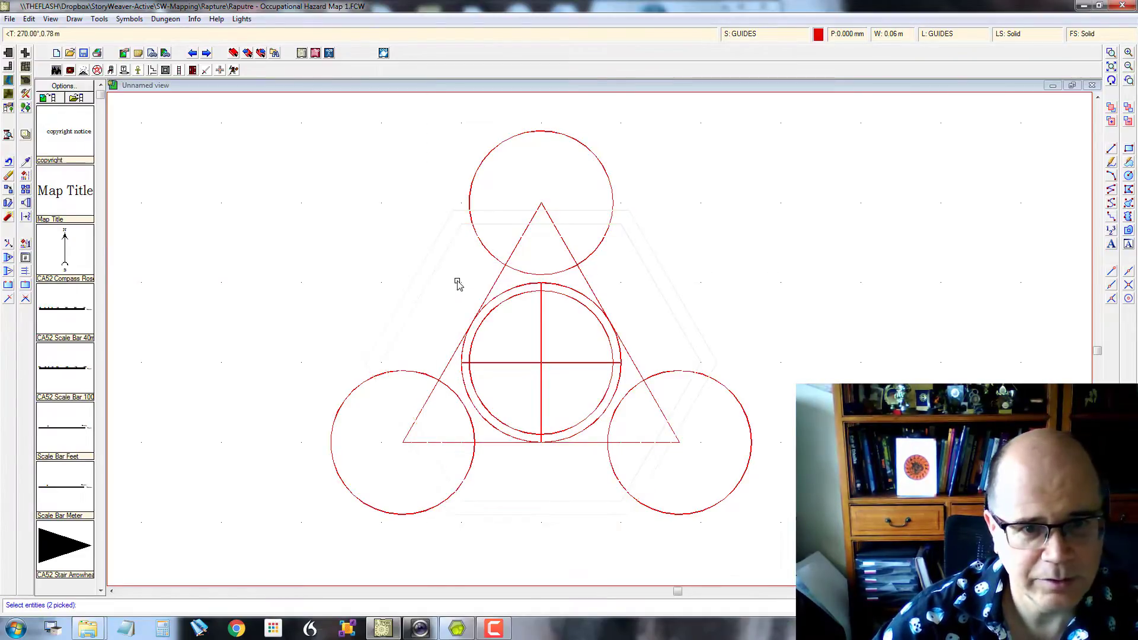
right_click(457, 282)
click(452, 287)
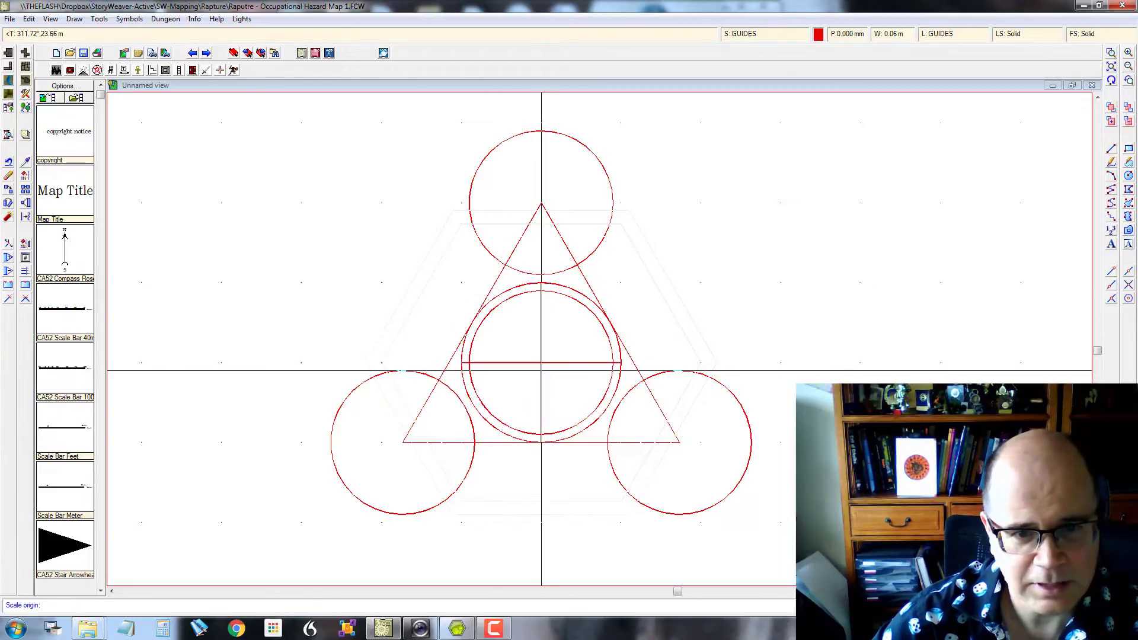
click(541, 362)
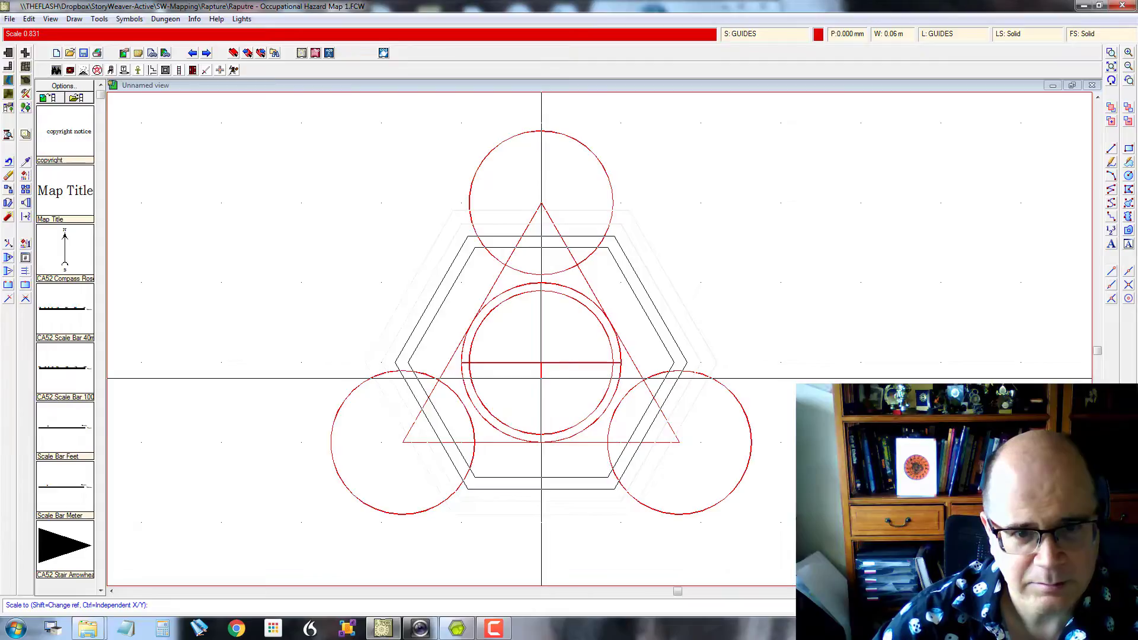
click(541, 378)
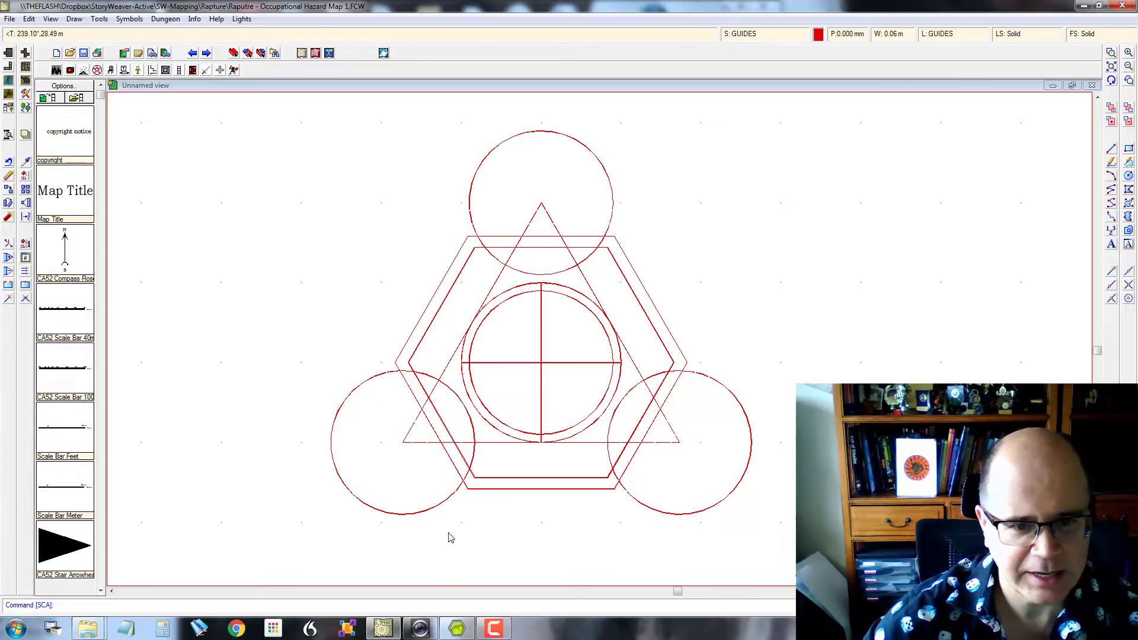
- Check the scaled hexagon guides against the rough map PDF
click(384, 628)
click(384, 629)
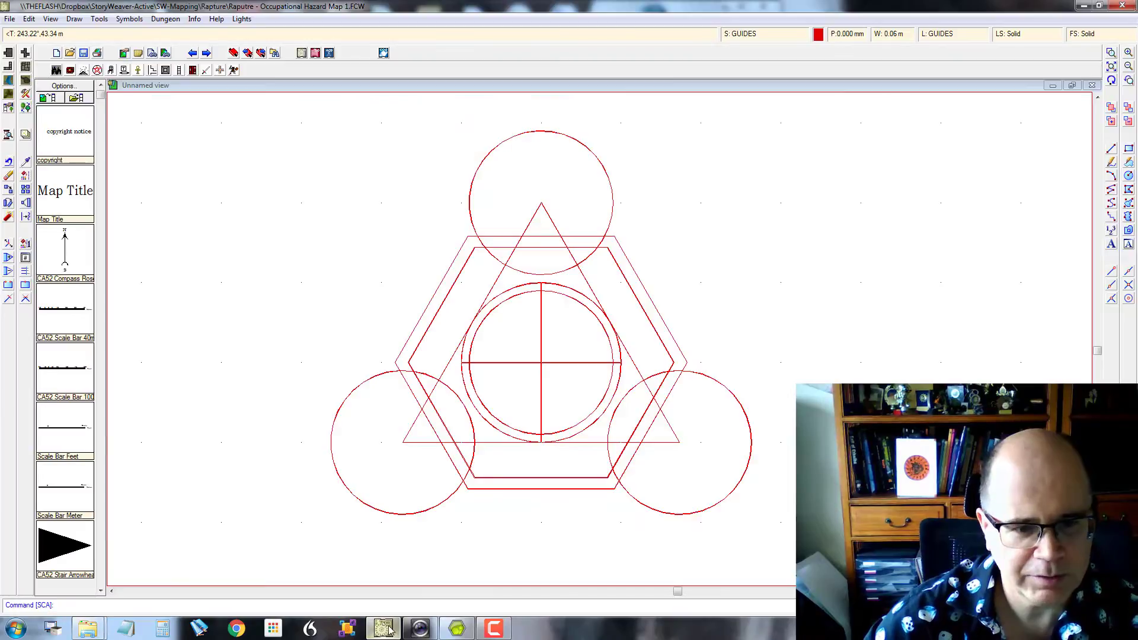
click(458, 630)
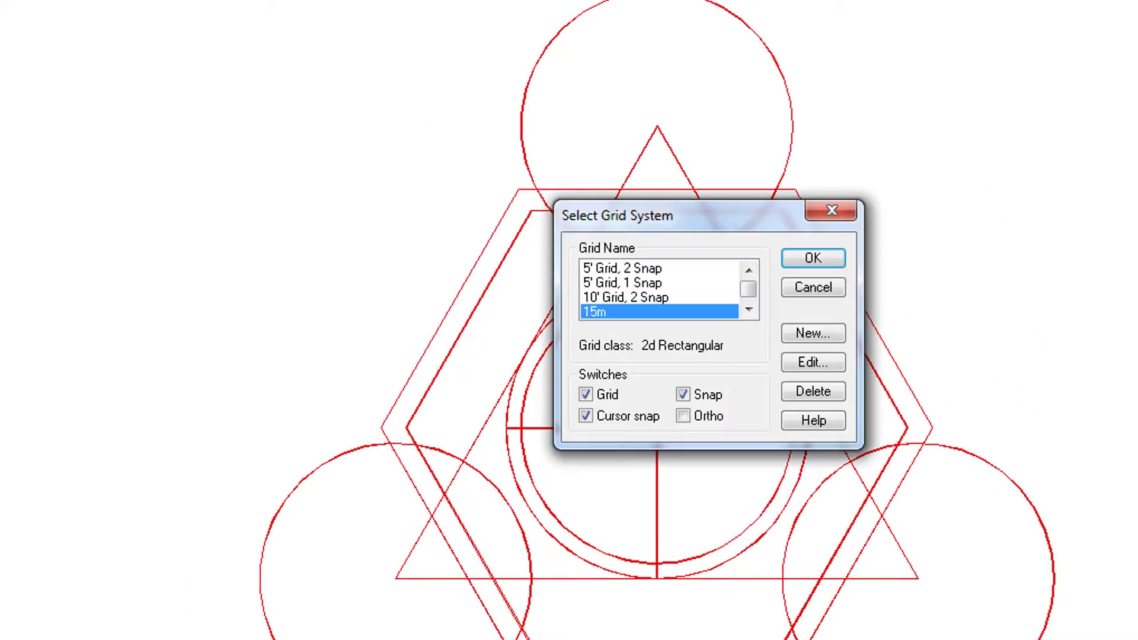
- Rename the 15m grid system to 1.5m and set its snap divisions to 1
click(810, 362)
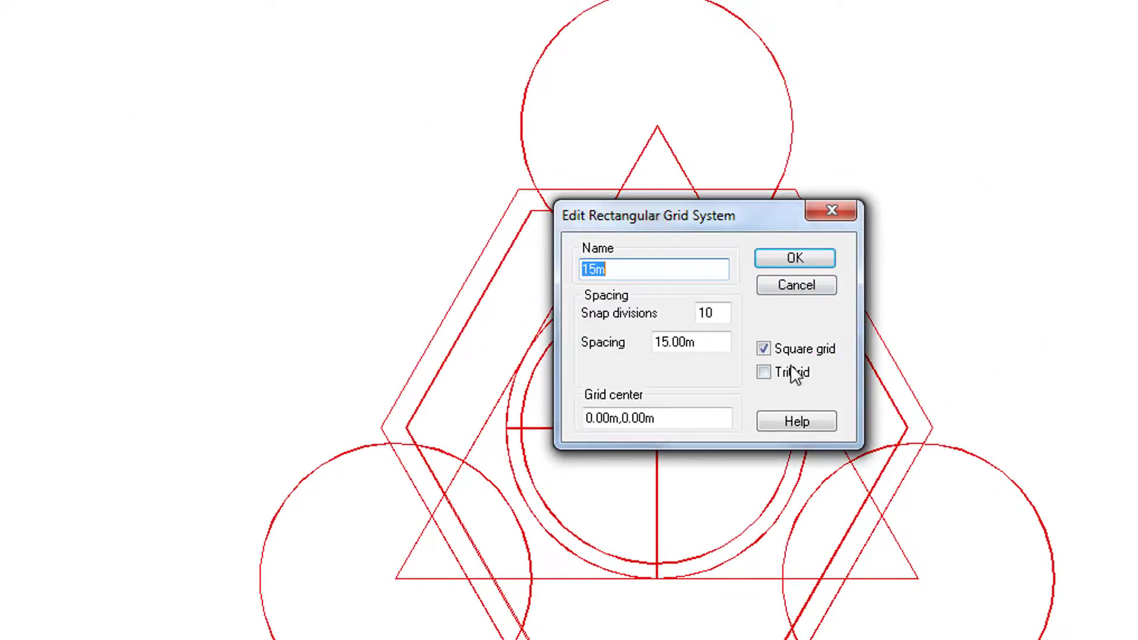
text(1.)
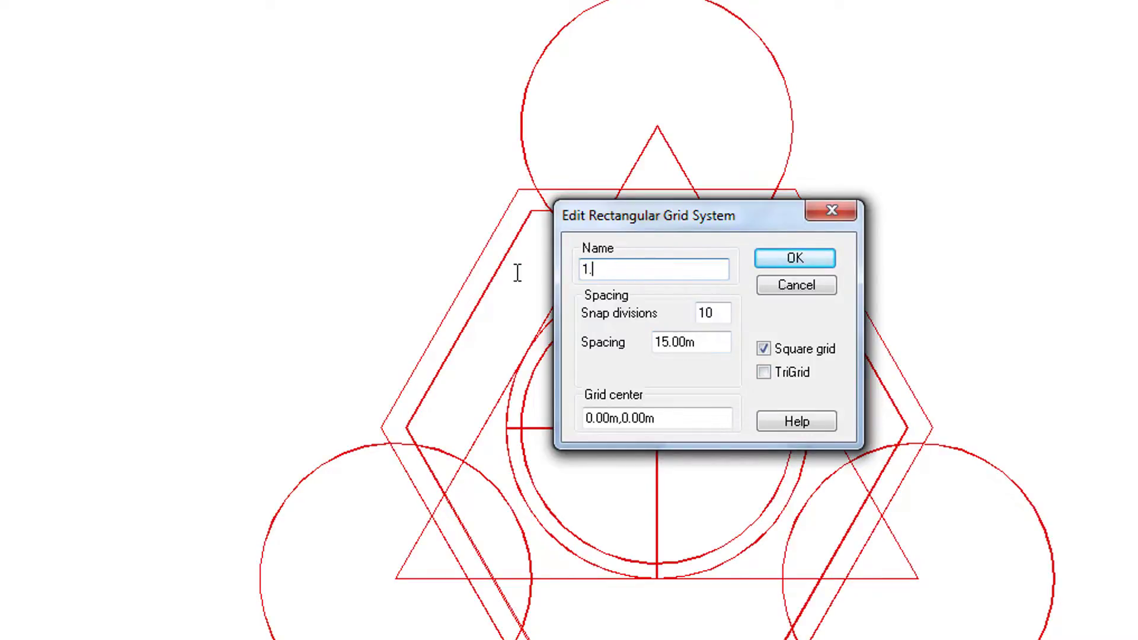
text(5m)
key(Tab)
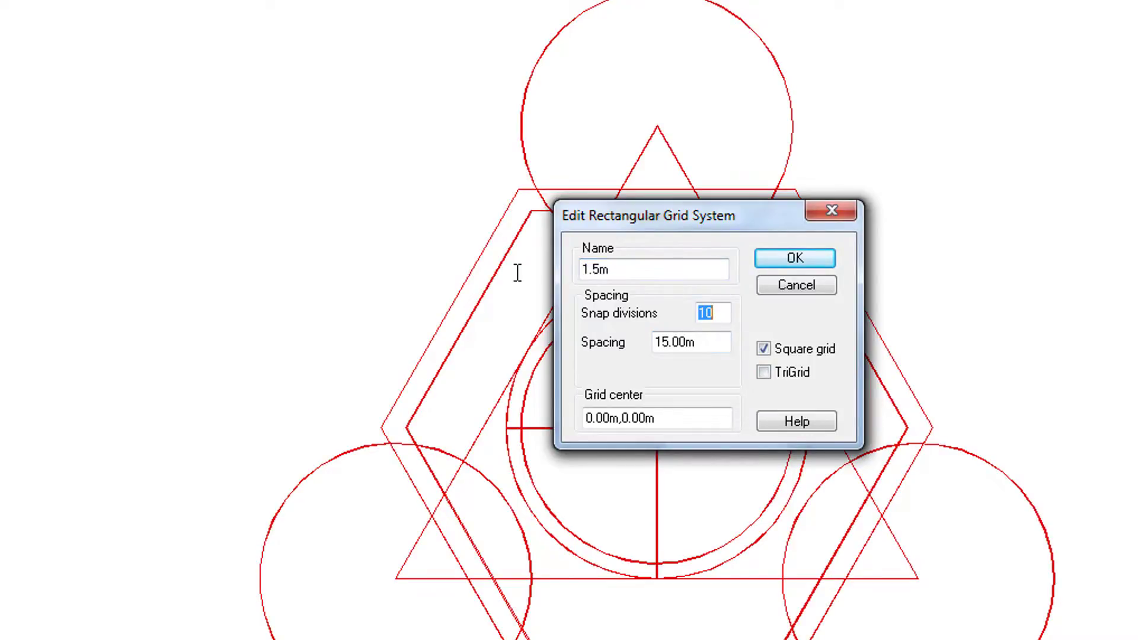
click(783, 260)
click(811, 260)
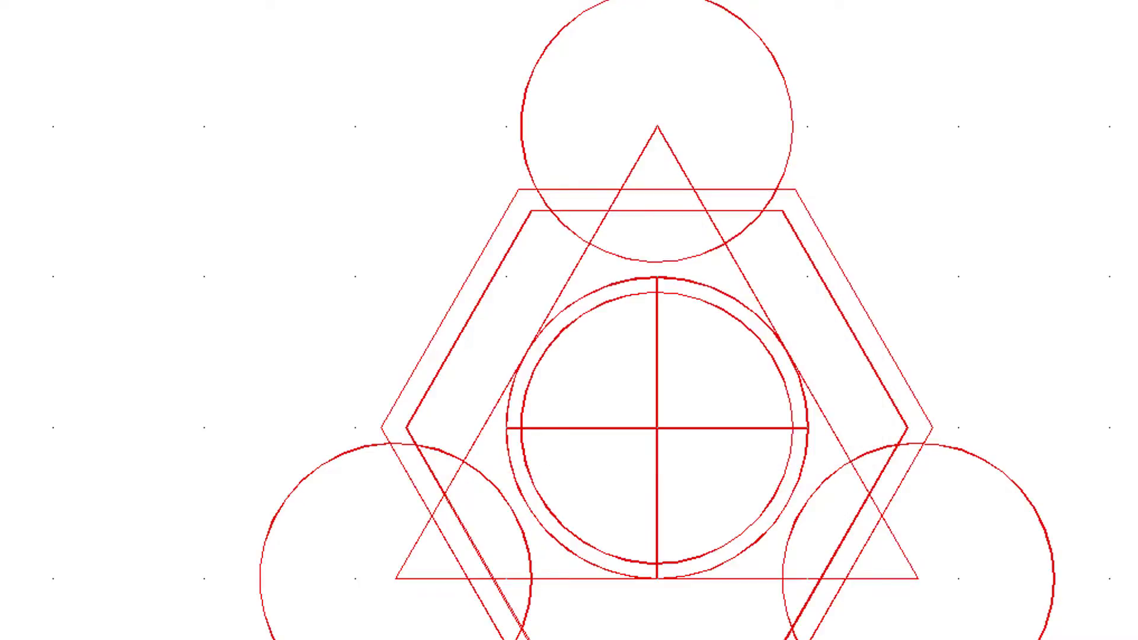
- Set the spacing of the 1.5m grid system to 1.5 m
click(490, 189)
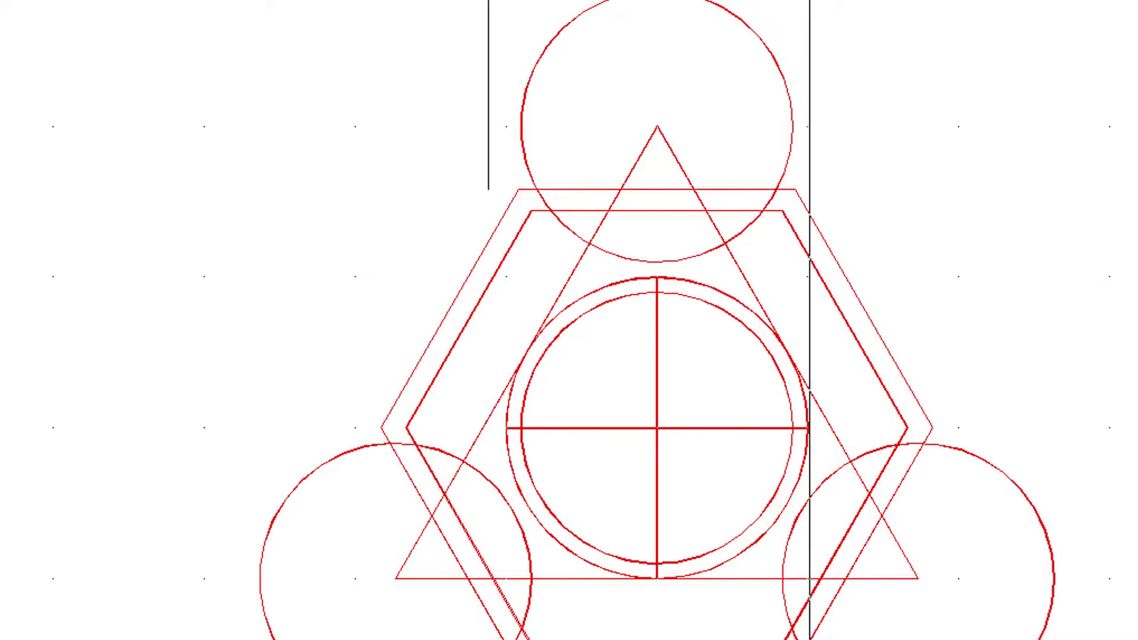
click(808, 3)
key(ctrl+g)
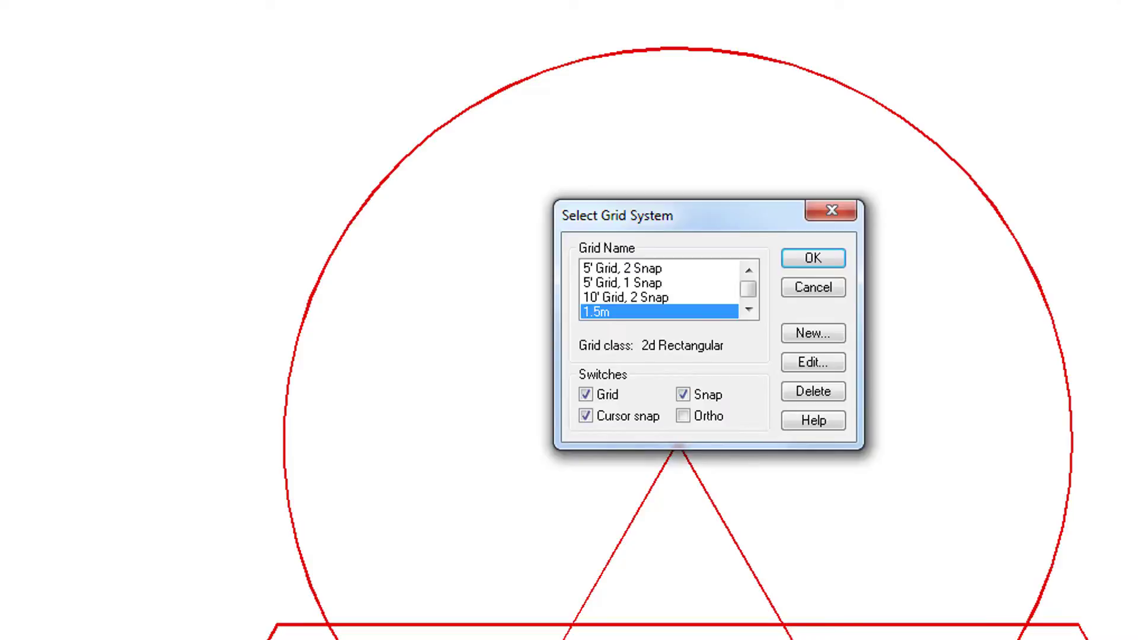
click(809, 360)
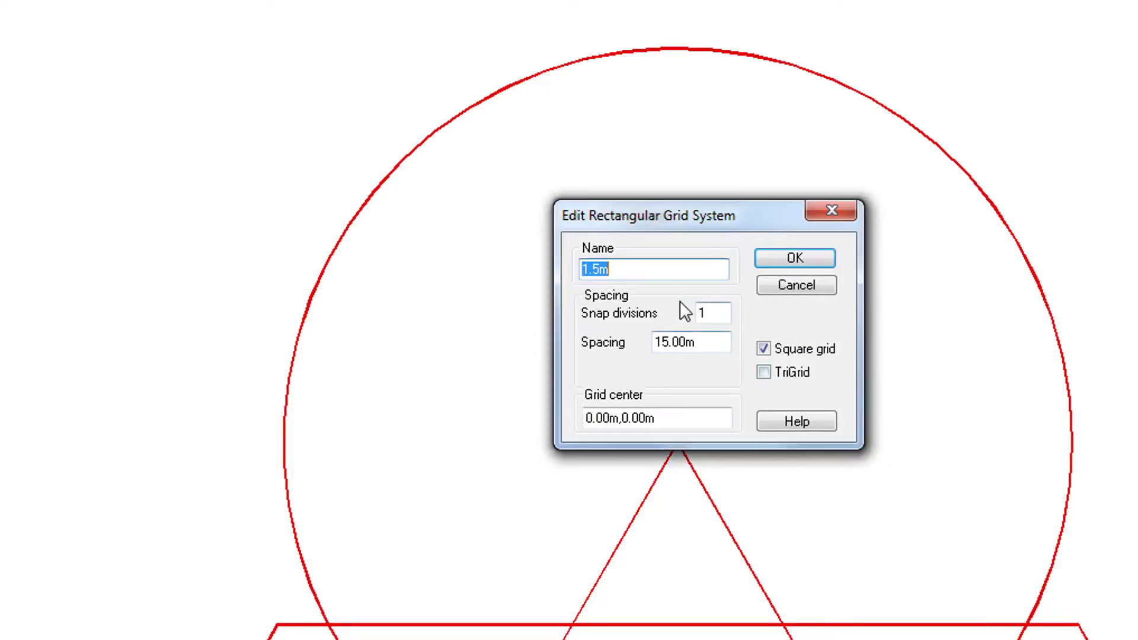
click(654, 272)
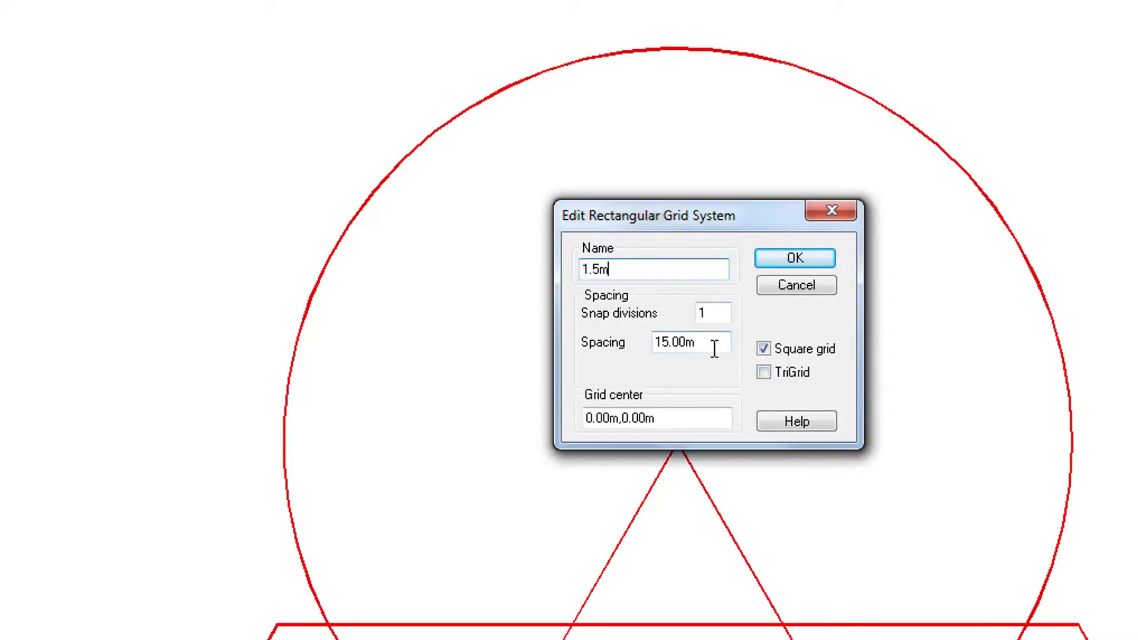
double_click(686, 347)
text(1.)
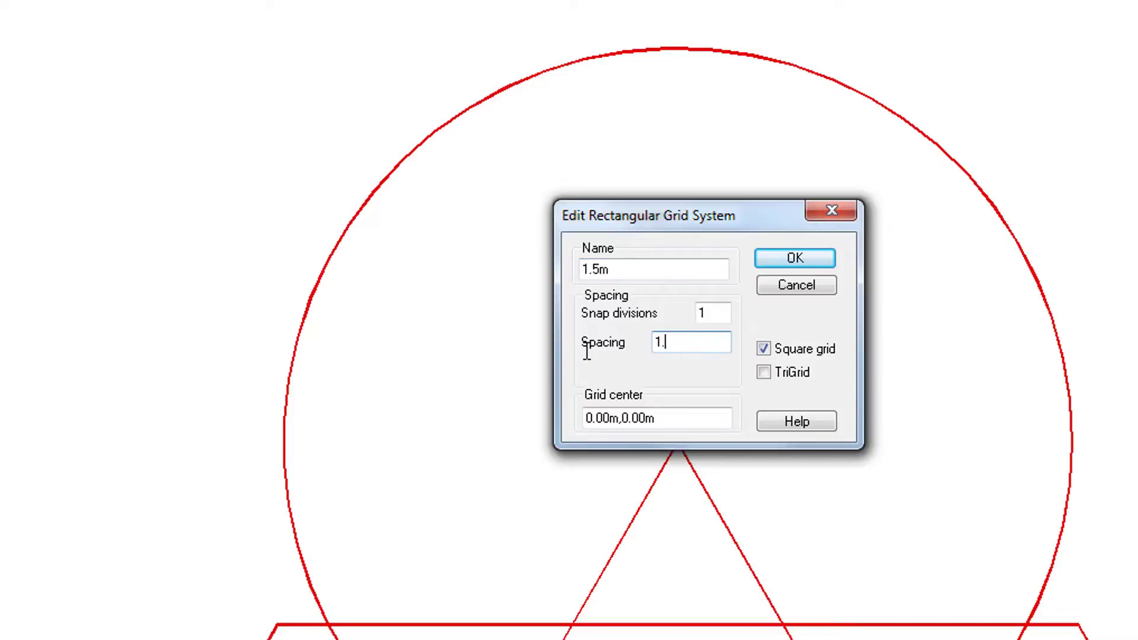
click(805, 254)
click(811, 261)
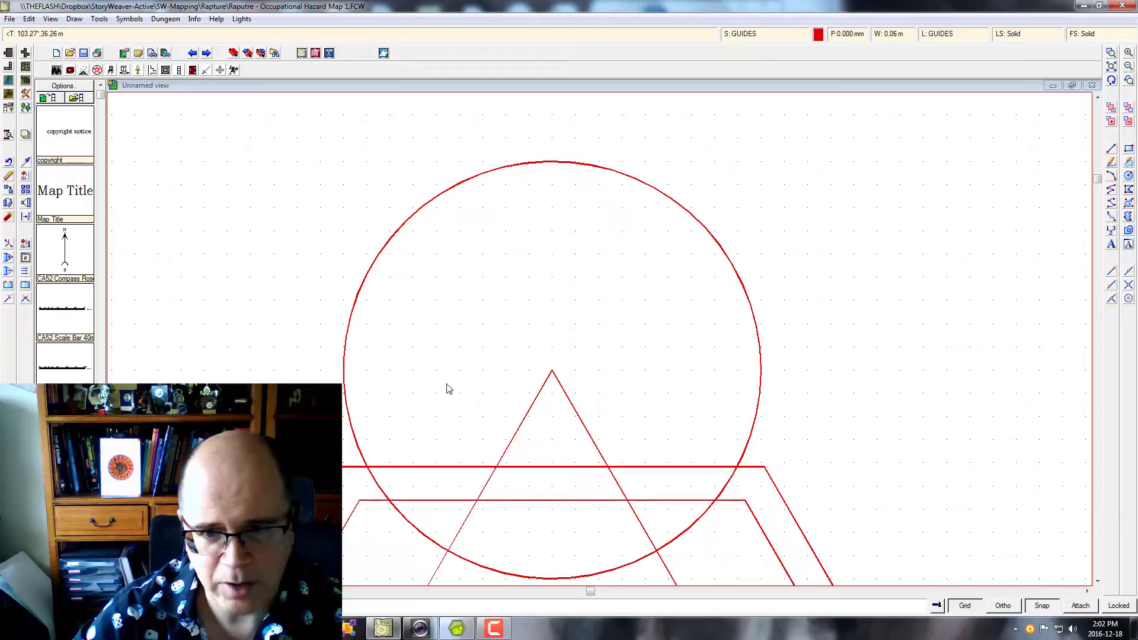
- Copy the circle around the triangle's apex 45 m horizontally into the empty area east of the guides, using its centre as base point
click(27, 192)
click(675, 206)
right_click(620, 273)
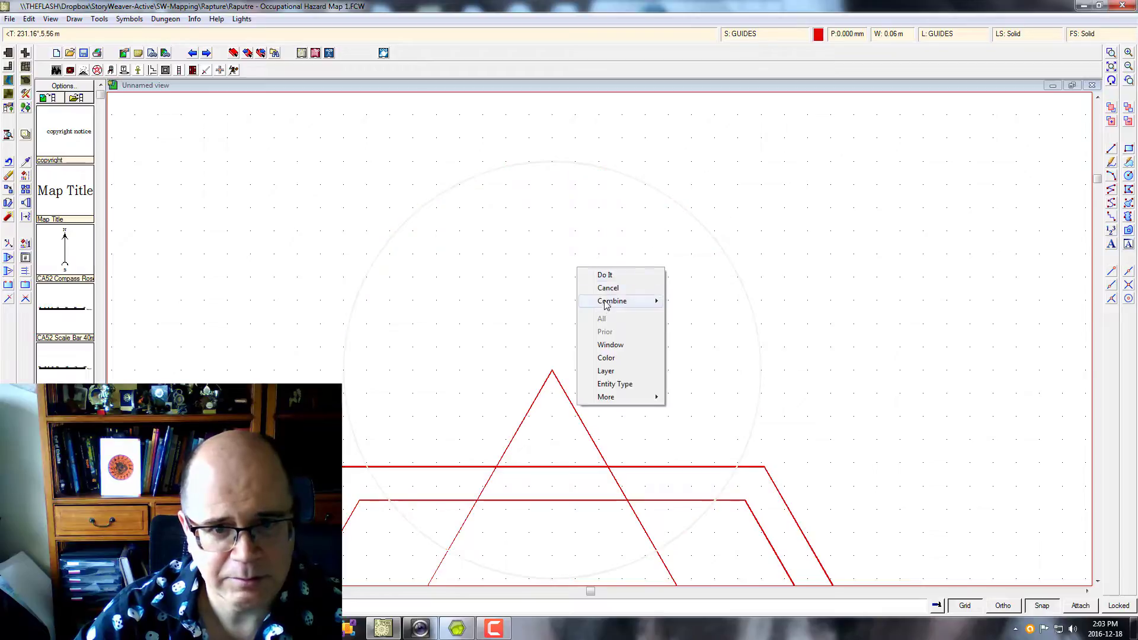
click(609, 276)
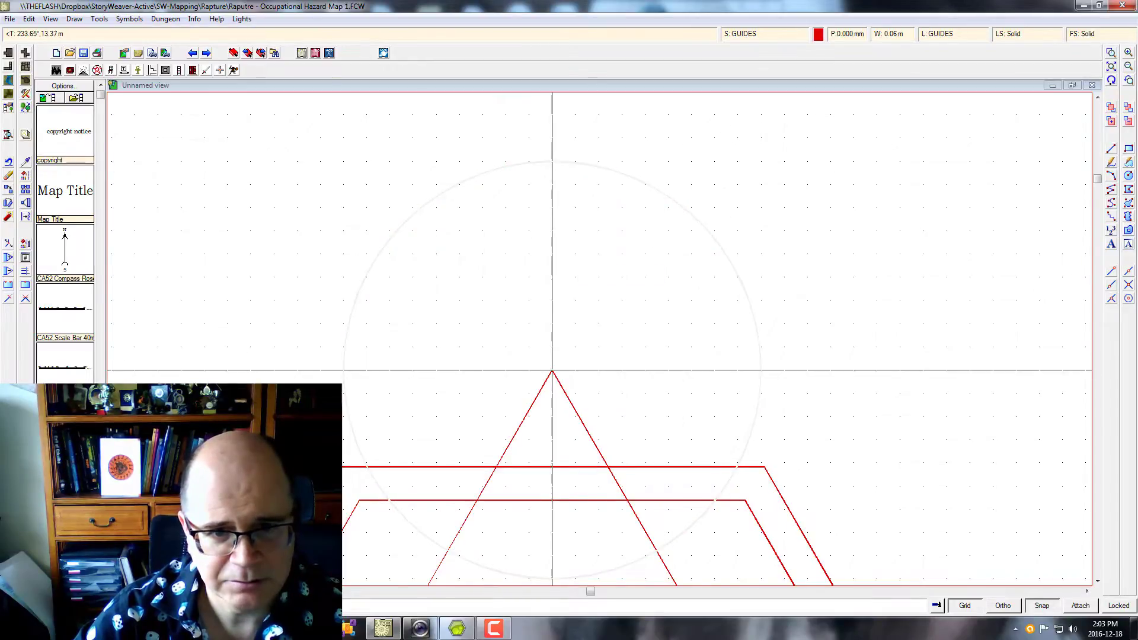
click(552, 371)
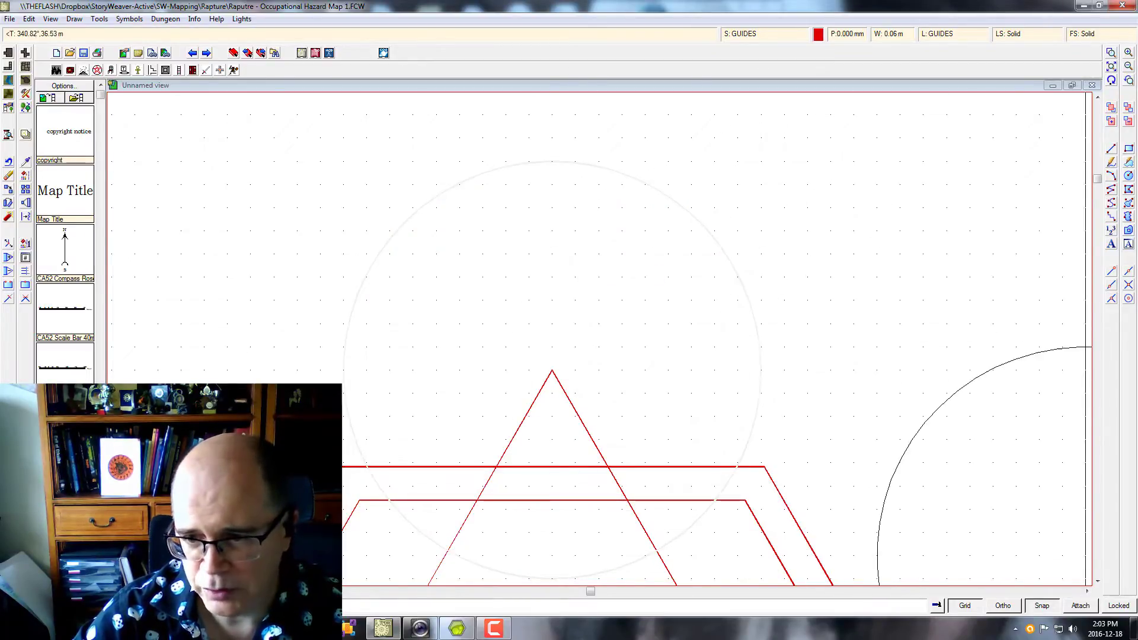
click(1087, 591)
click(1087, 590)
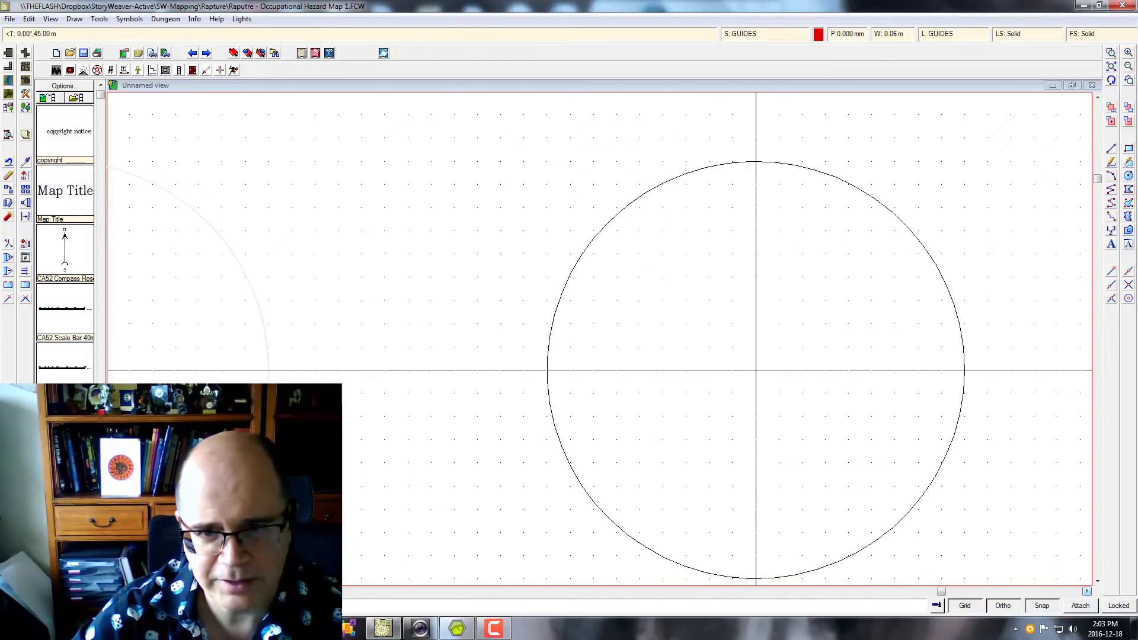
click(756, 371)
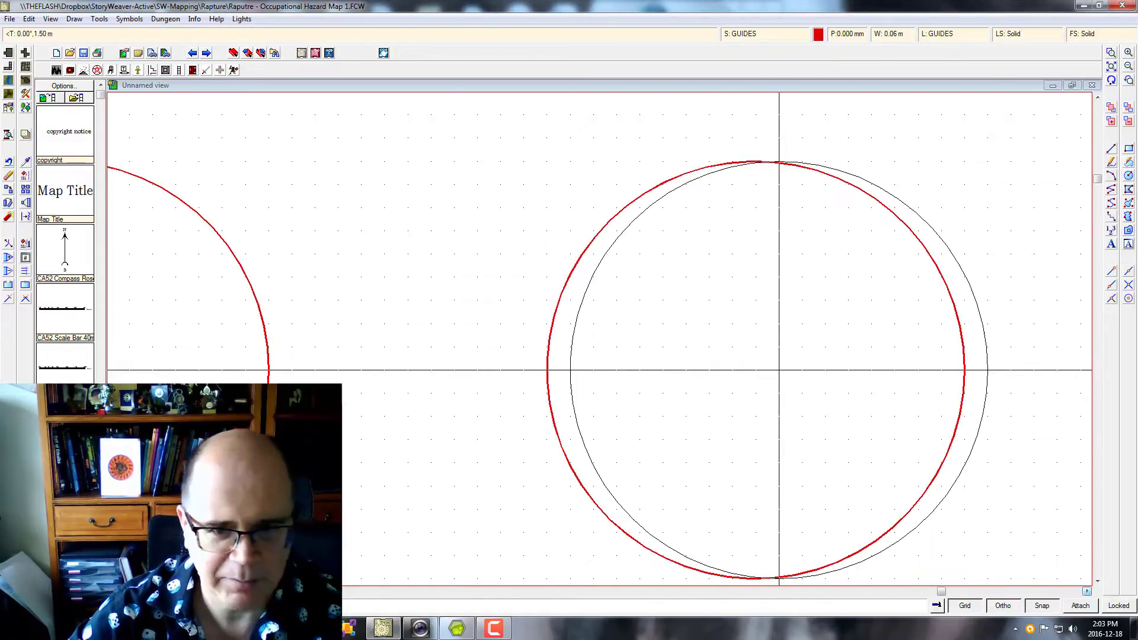
right_click(805, 329)
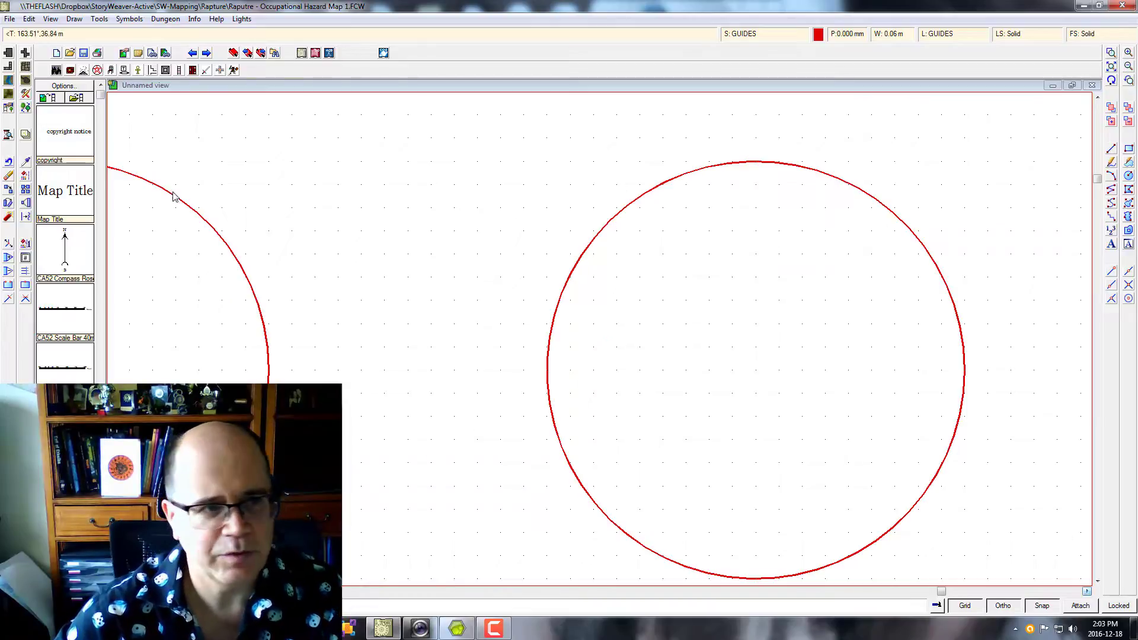
- Choose dark blue, number 52, as the new color for the copied circle
click(26, 176)
click(649, 191)
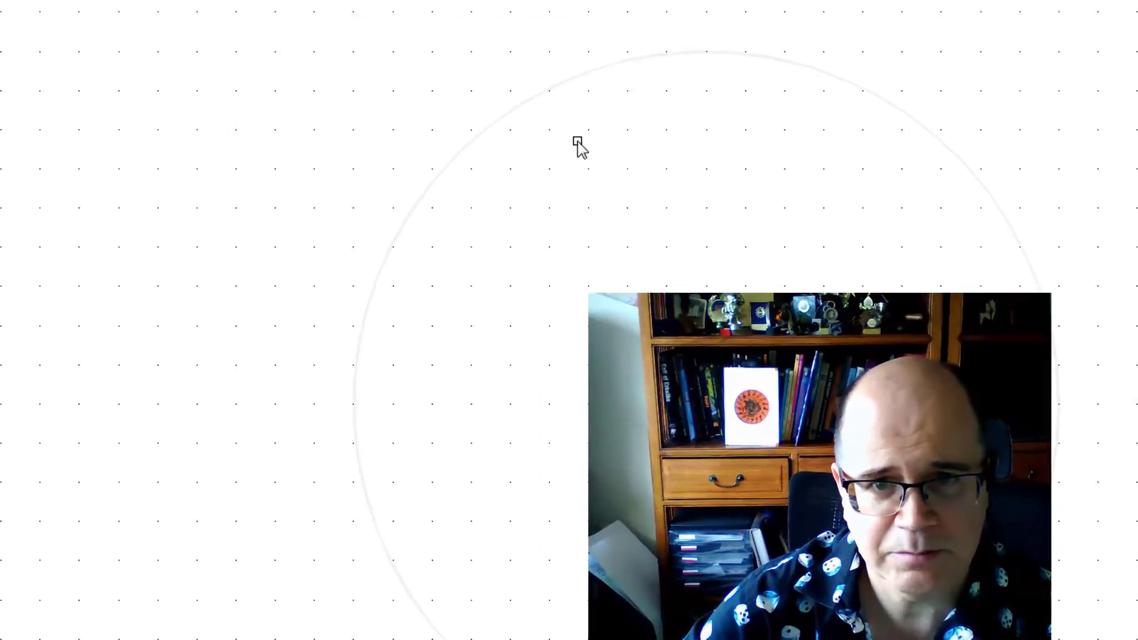
right_click(679, 216)
click(569, 140)
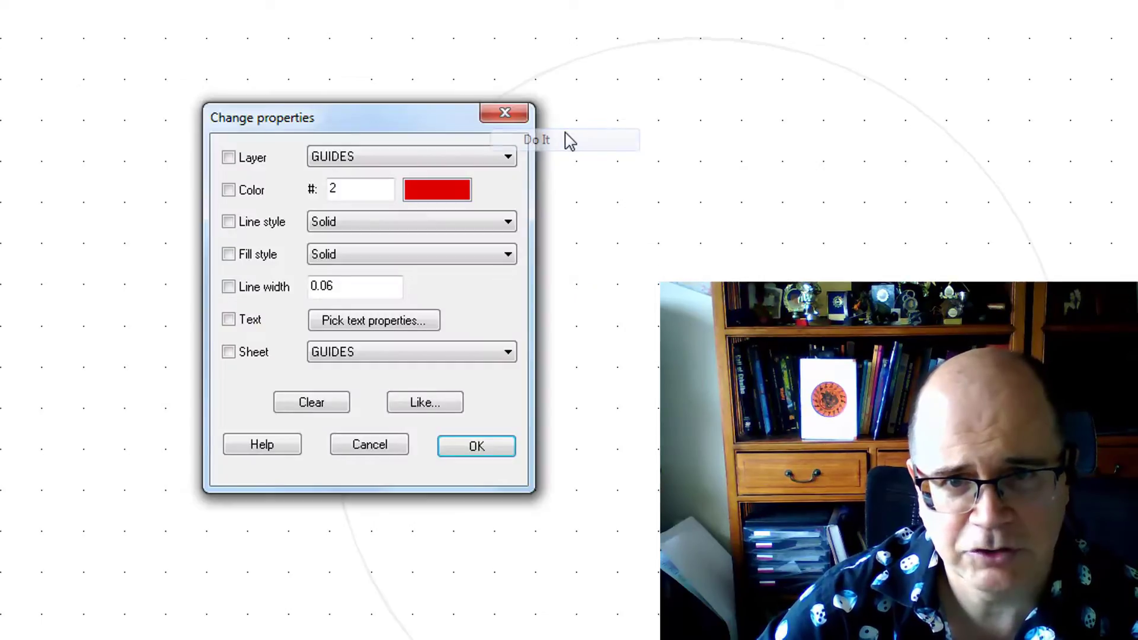
click(465, 188)
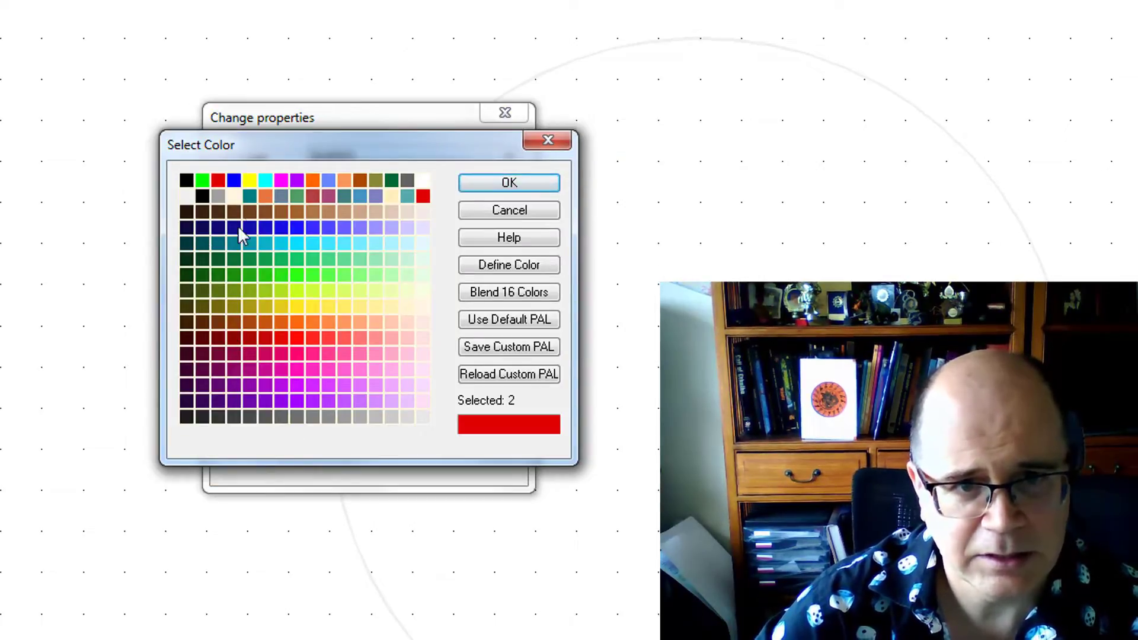
click(198, 226)
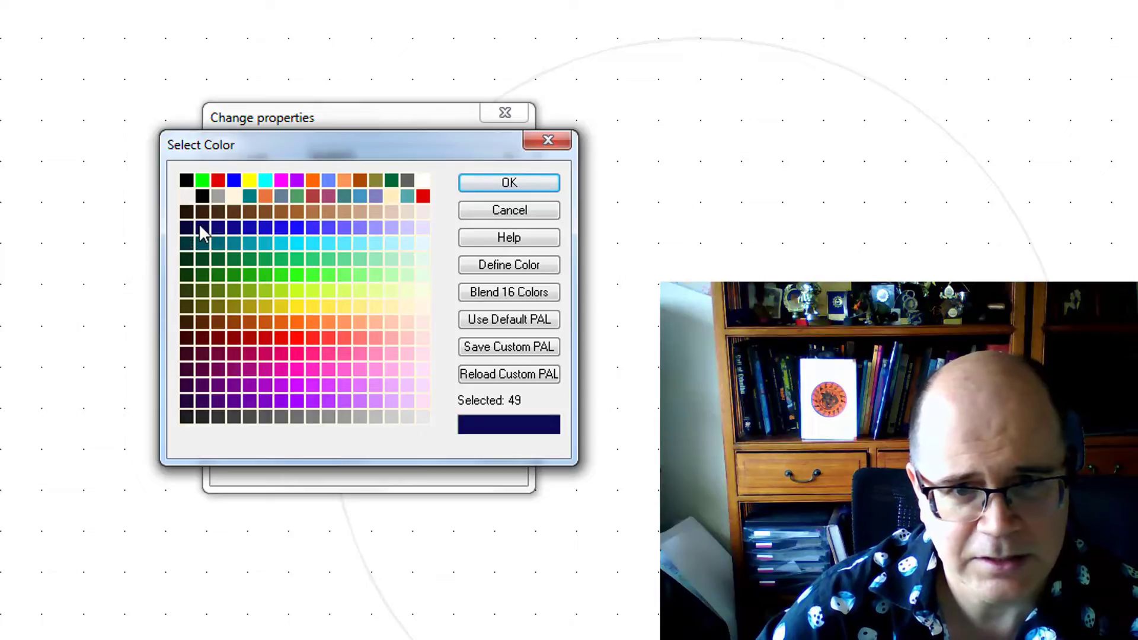
click(264, 231)
click(233, 228)
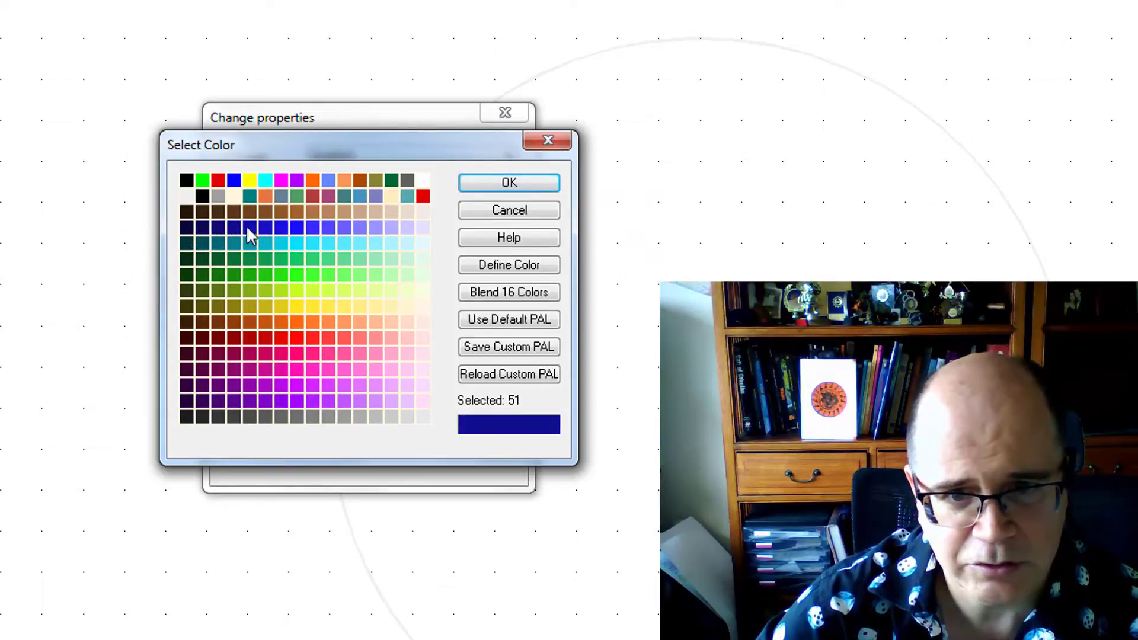
click(263, 229)
click(214, 230)
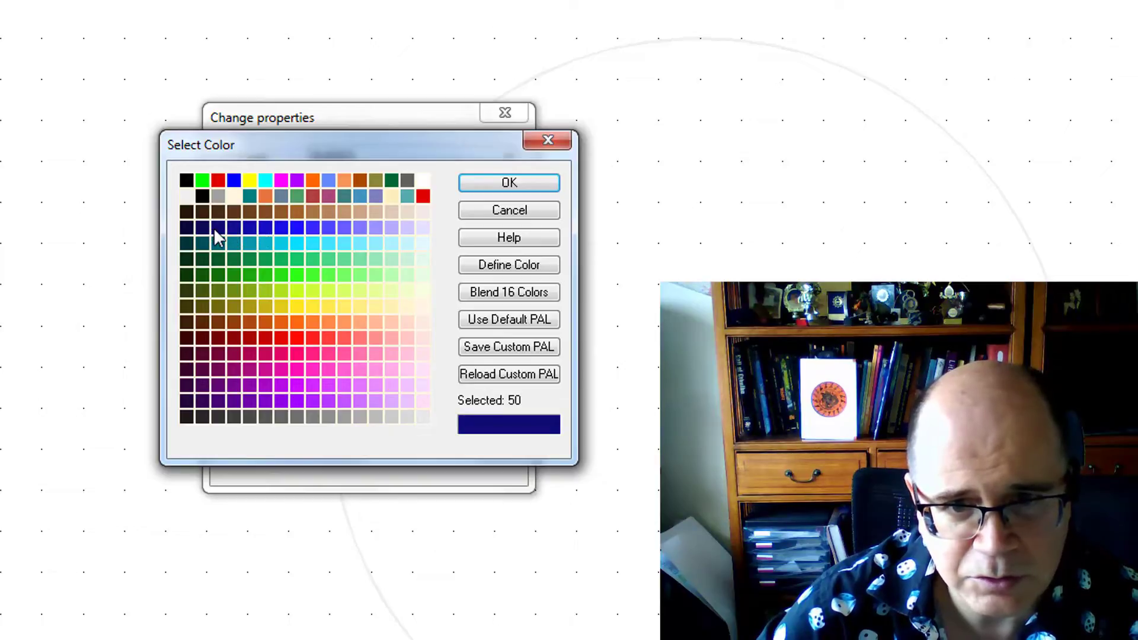
click(249, 227)
click(488, 187)
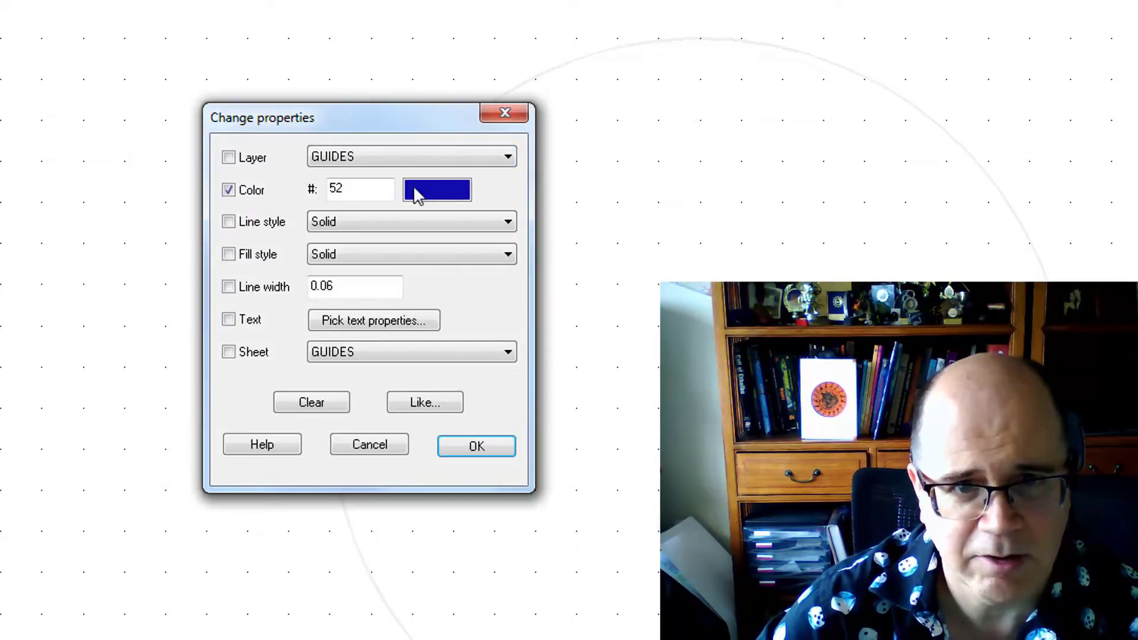
- Assign the copied circle to the BULKHEAD layer and the GRID sheet, and apply the property changes
click(373, 162)
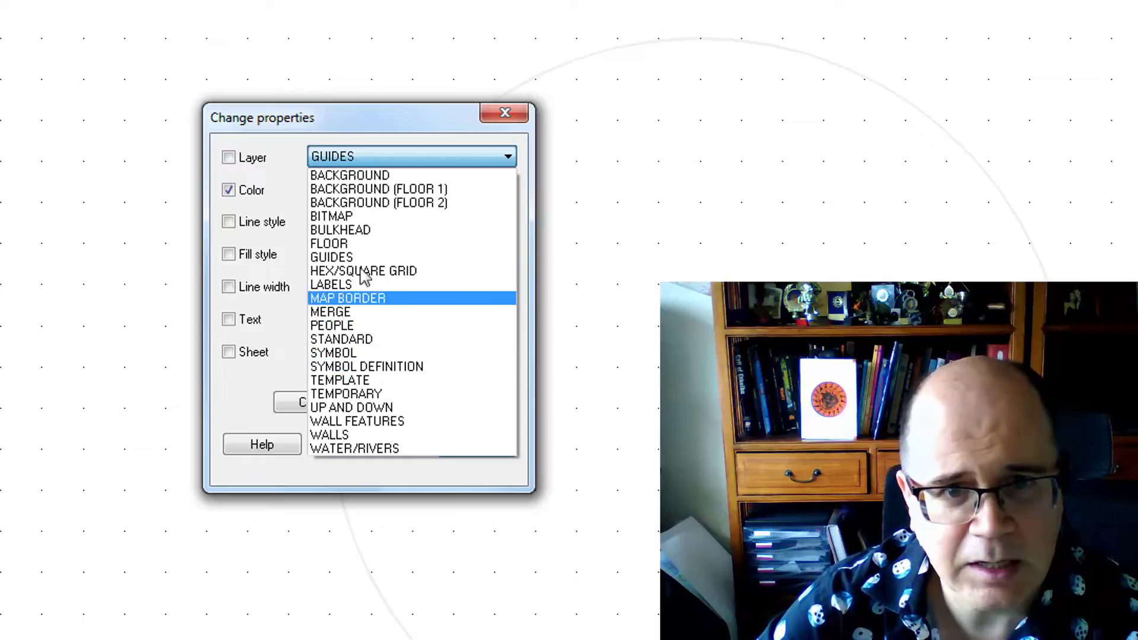
click(354, 230)
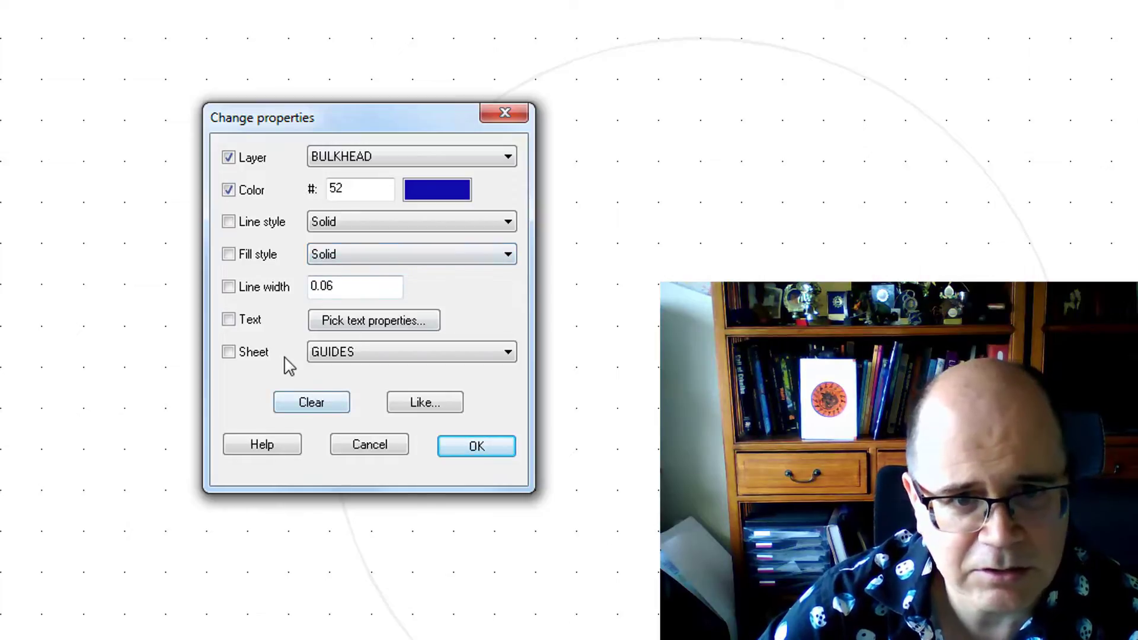
click(339, 355)
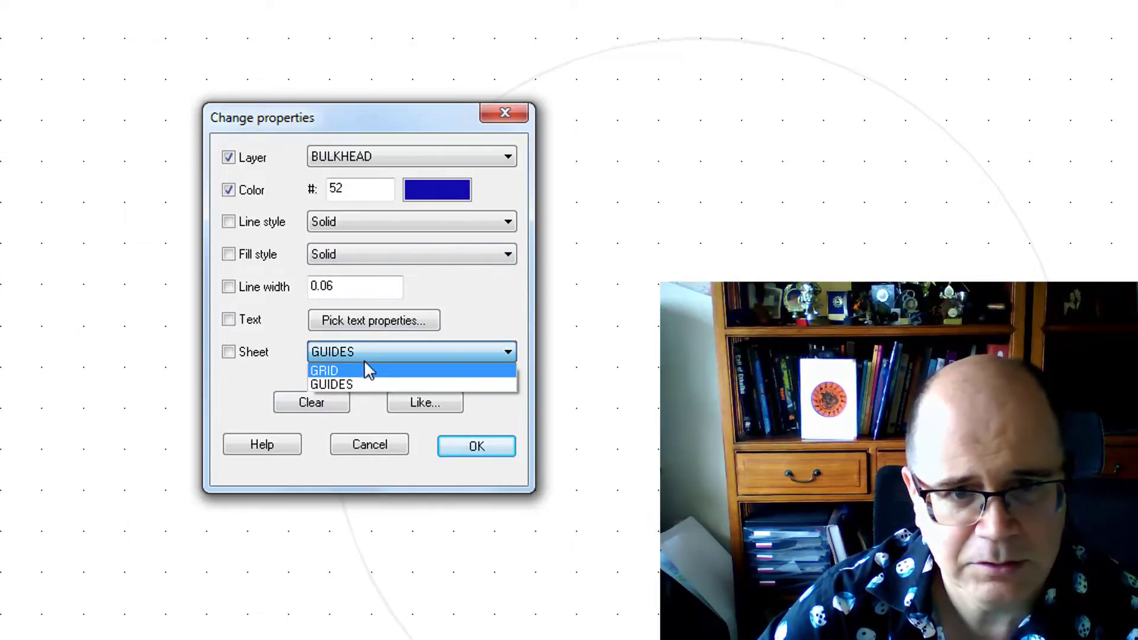
click(335, 372)
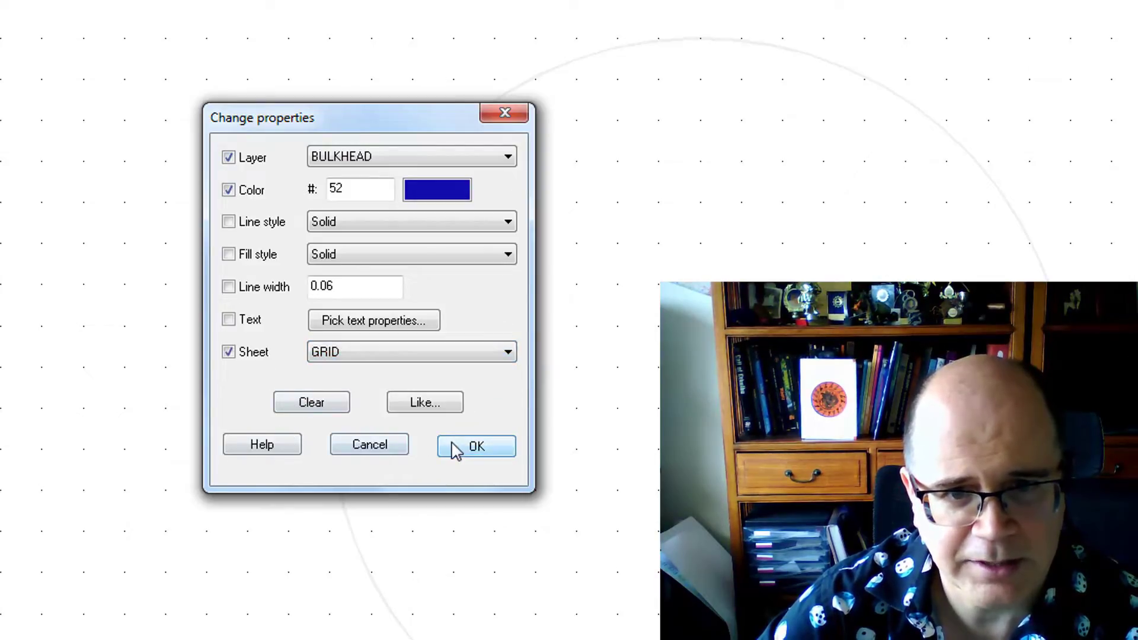
click(337, 354)
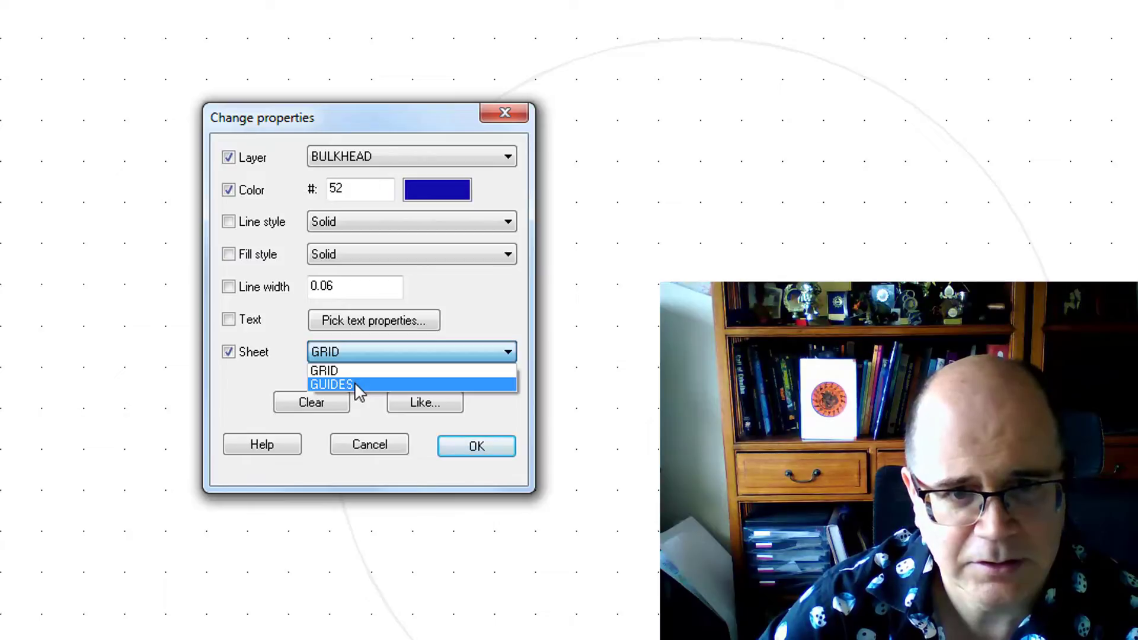
click(345, 371)
click(471, 450)
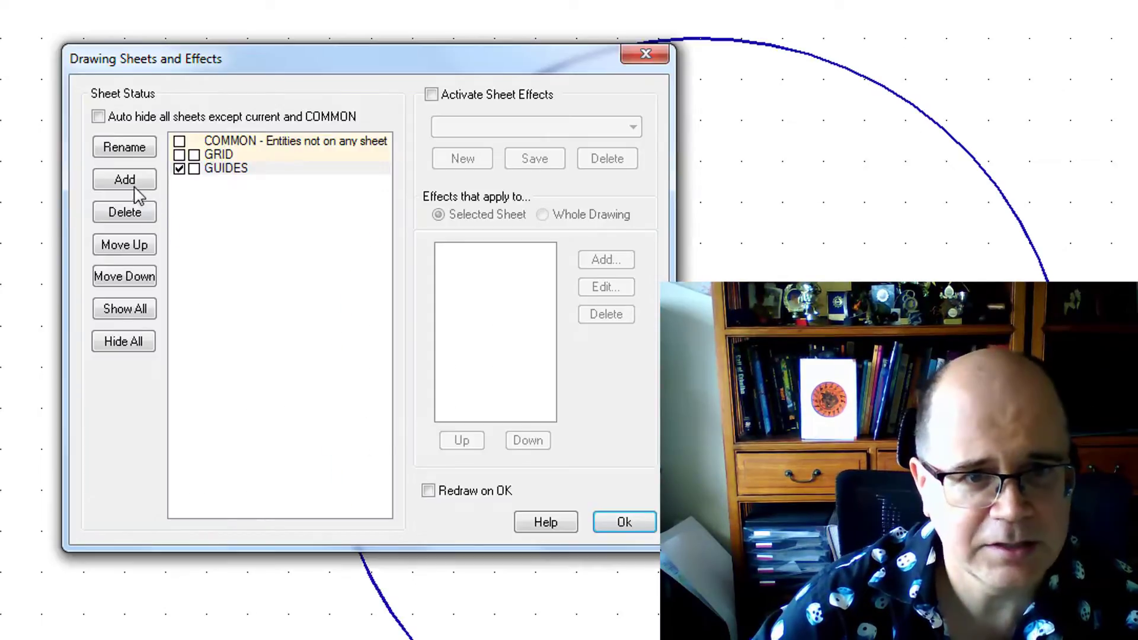
- Add a new drawing sheet named BULKHEADS
click(138, 185)
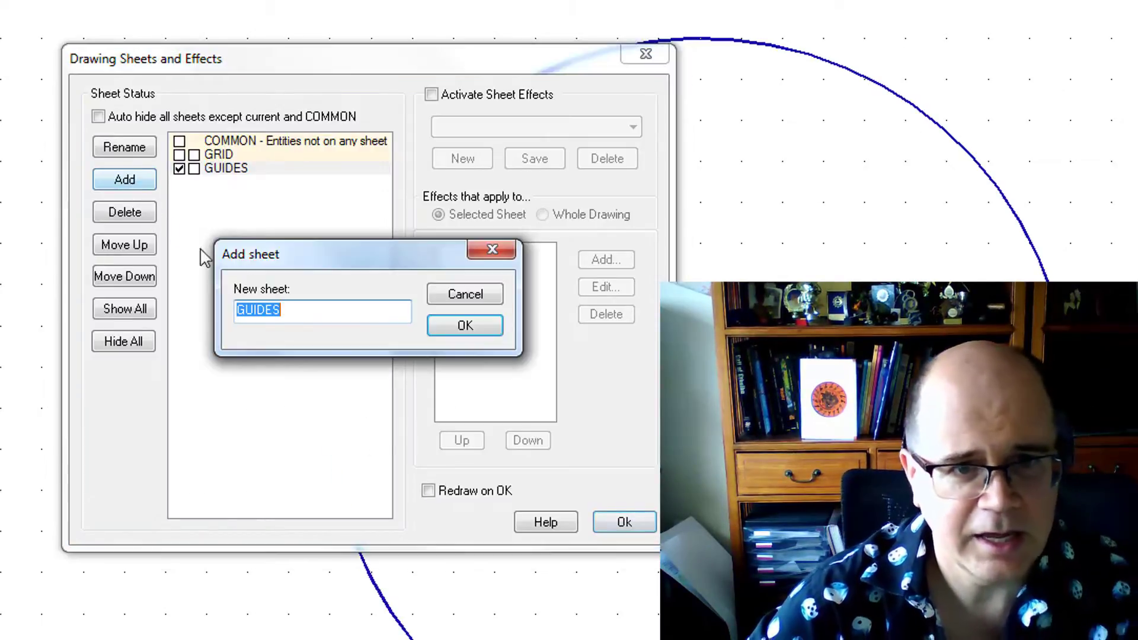
text(BULKHE)
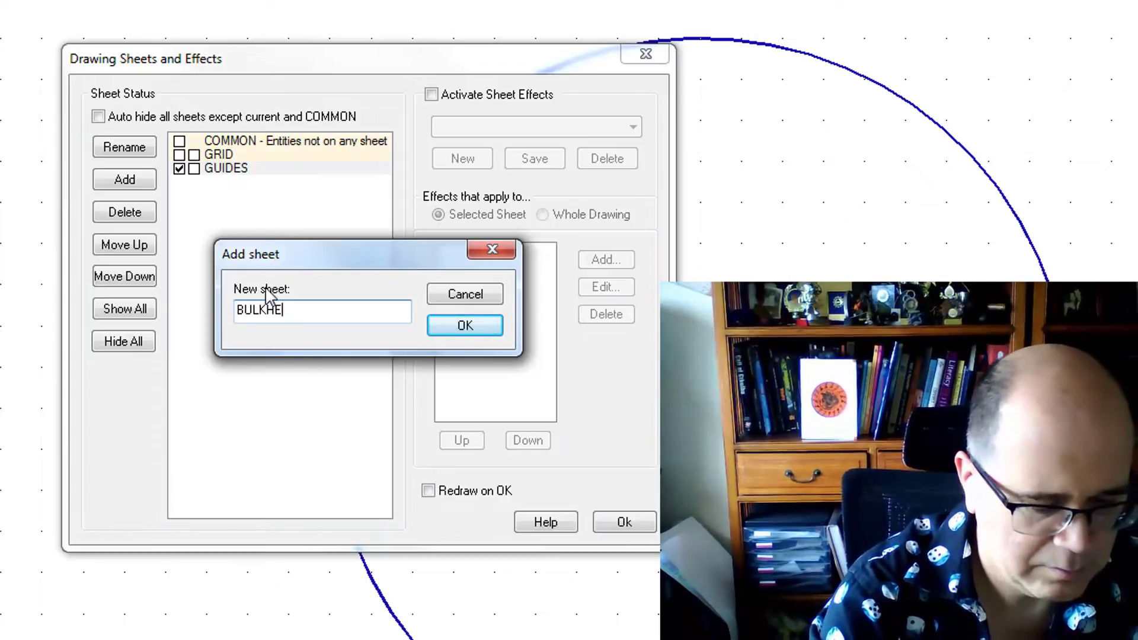
text(ADS)
key(Return)
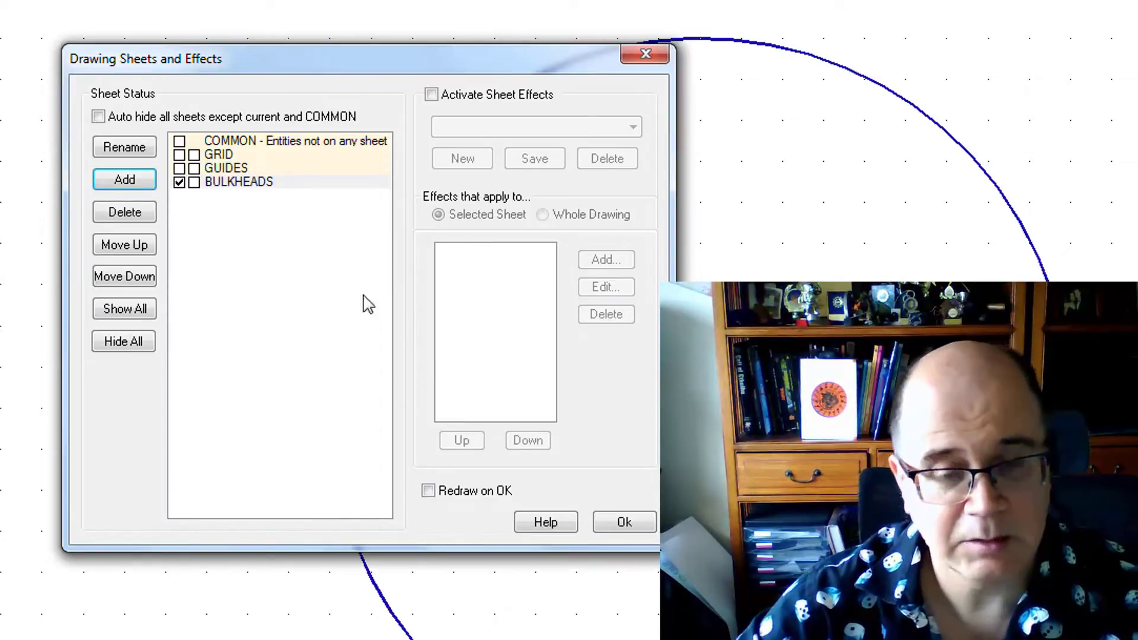
click(627, 528)
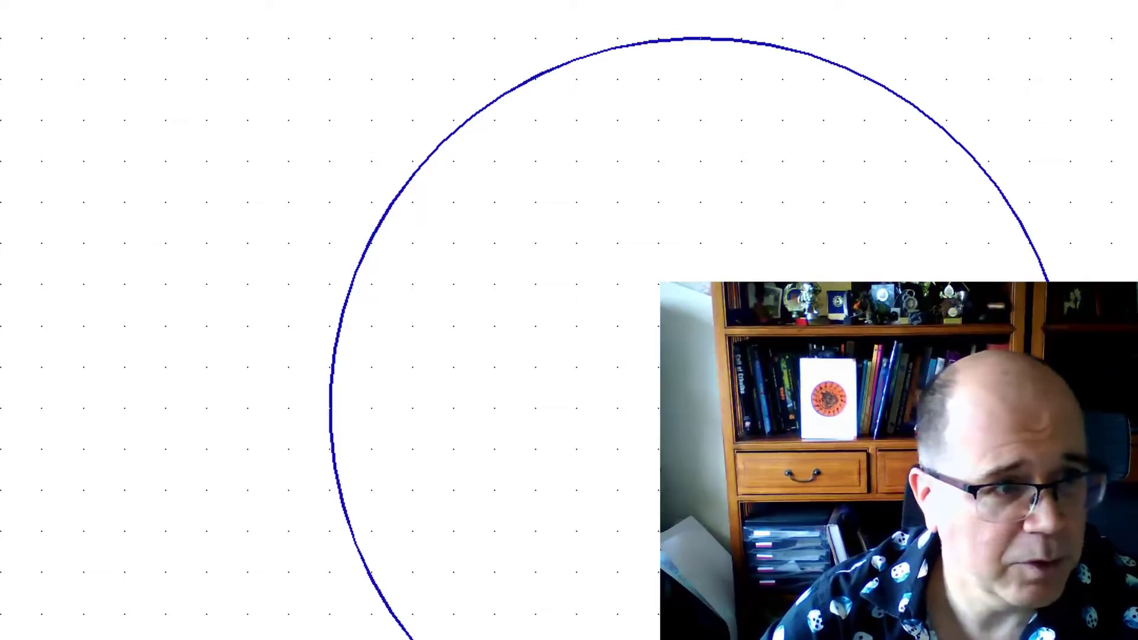
- Move the blue circle to the BULKHEADS sheet and keep it on the BULKHEAD layer
click(446, 140)
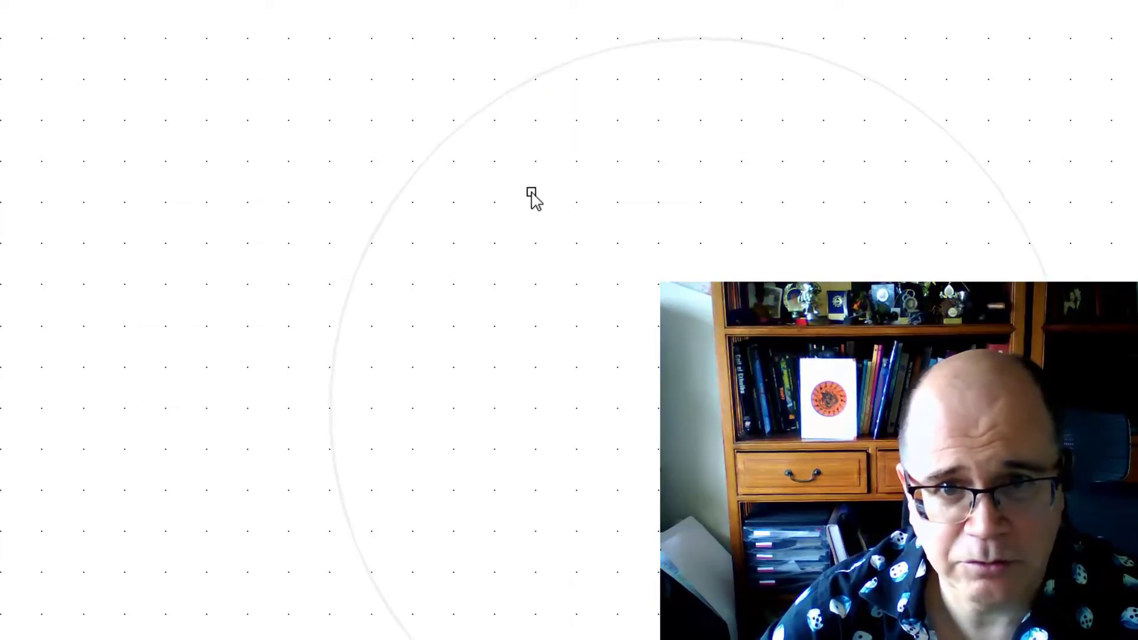
right_click(532, 200)
click(533, 202)
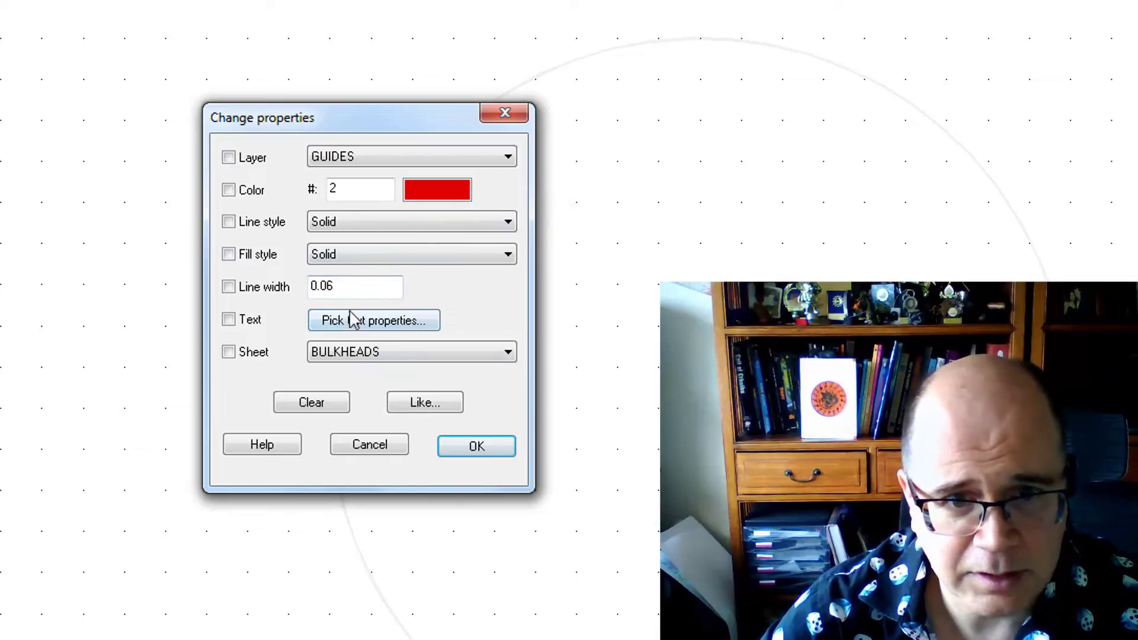
click(228, 352)
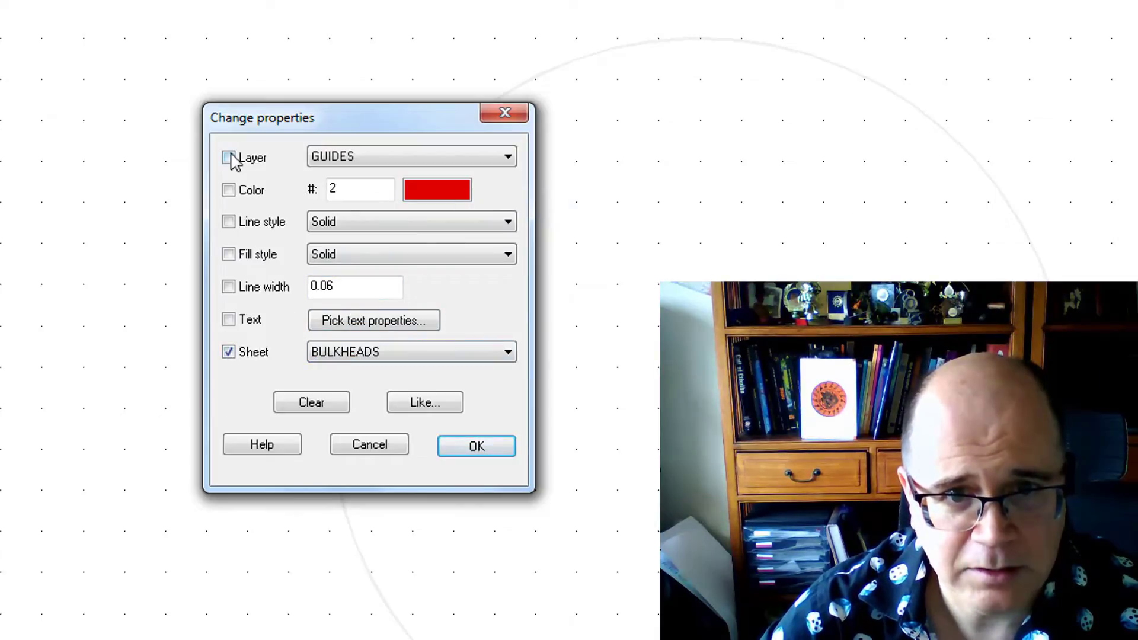
click(347, 159)
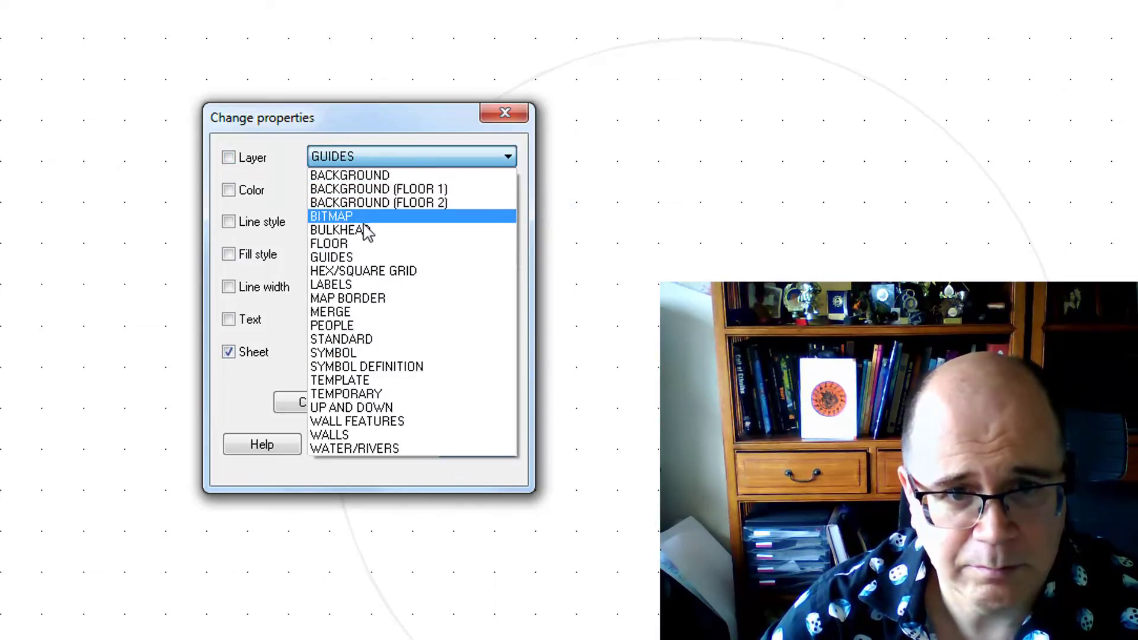
click(415, 232)
click(228, 156)
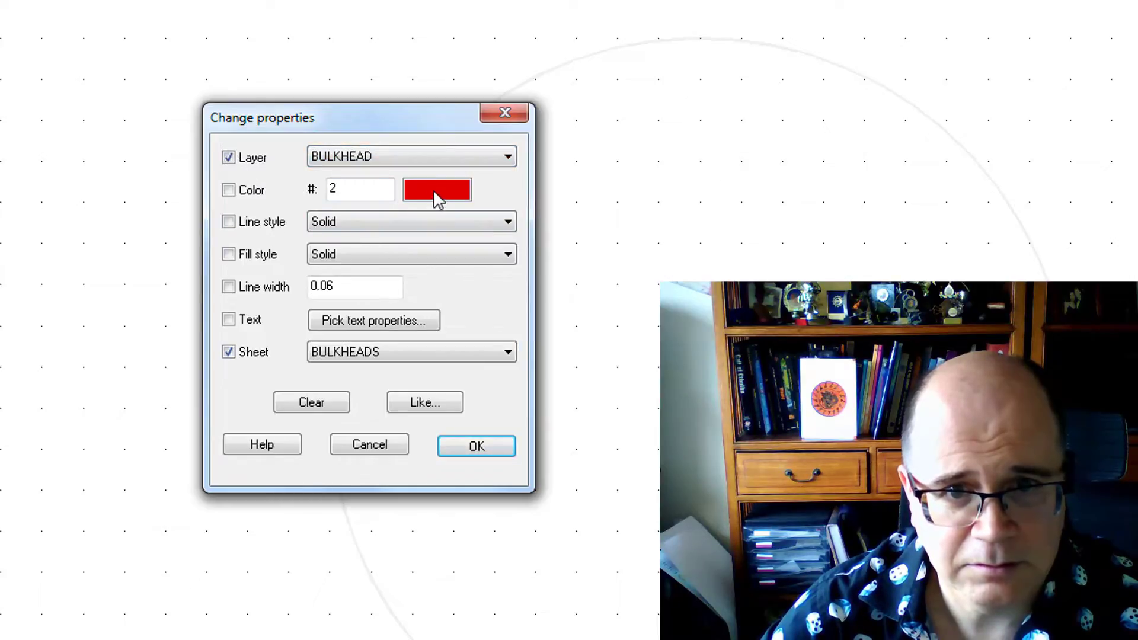
click(483, 449)
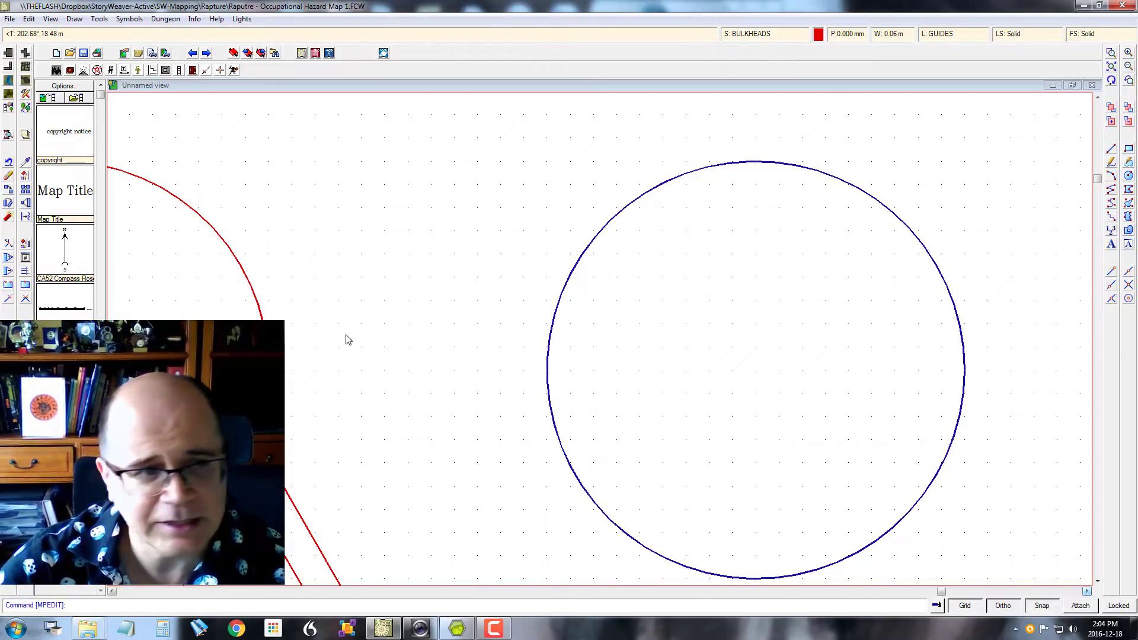
- Thicken the blue bulkhead circle by changing its line width property
click(26, 190)
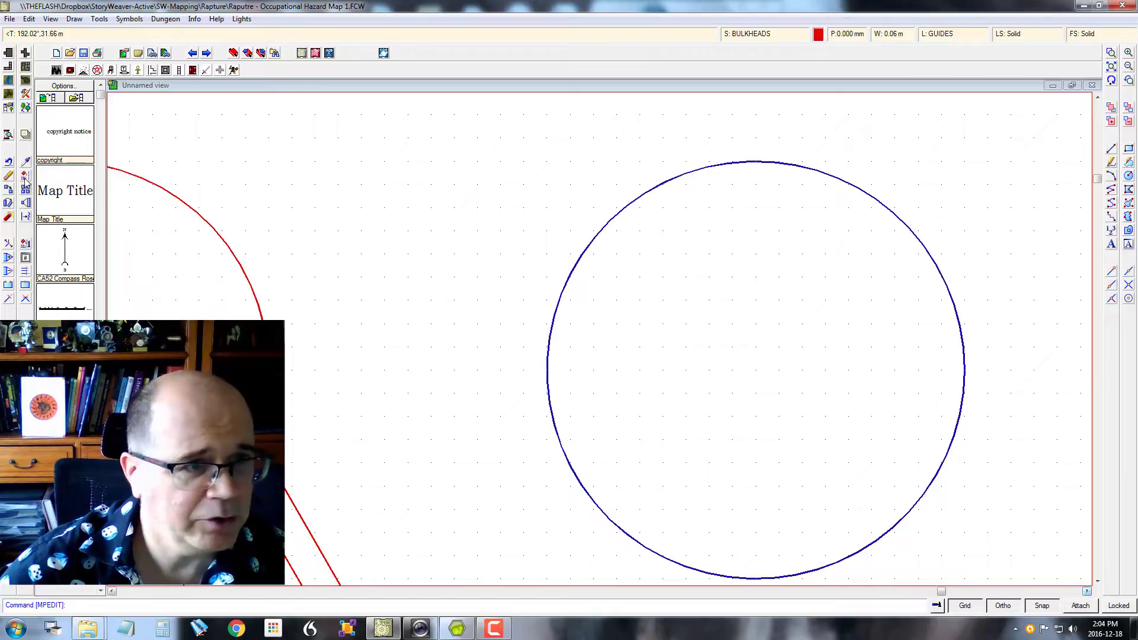
click(612, 224)
right_click(640, 241)
click(643, 242)
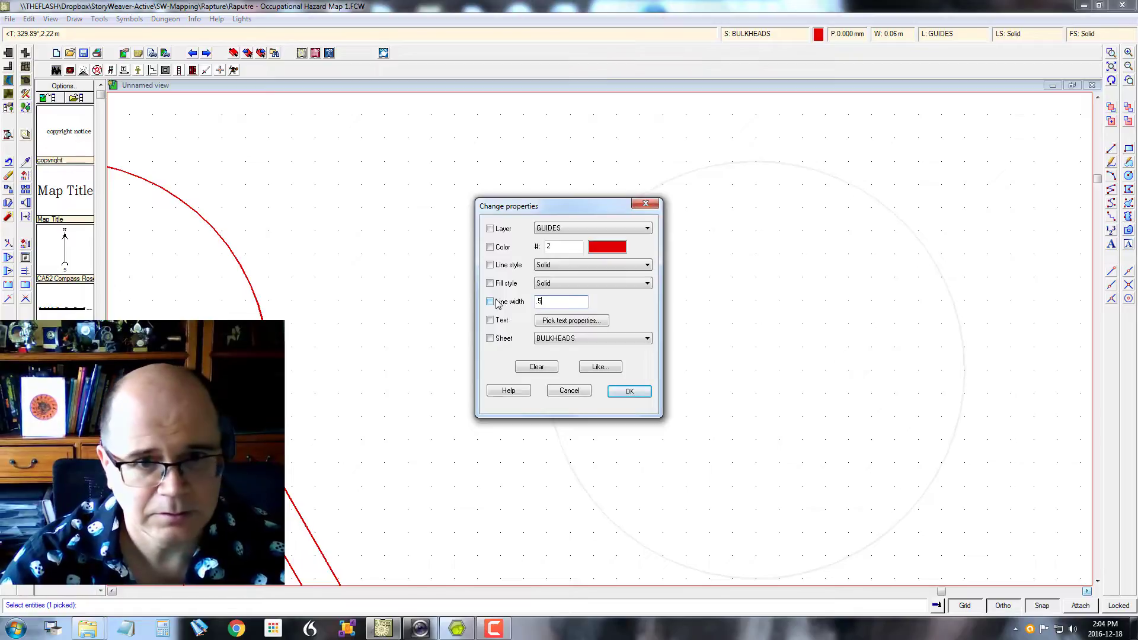
key(Return)
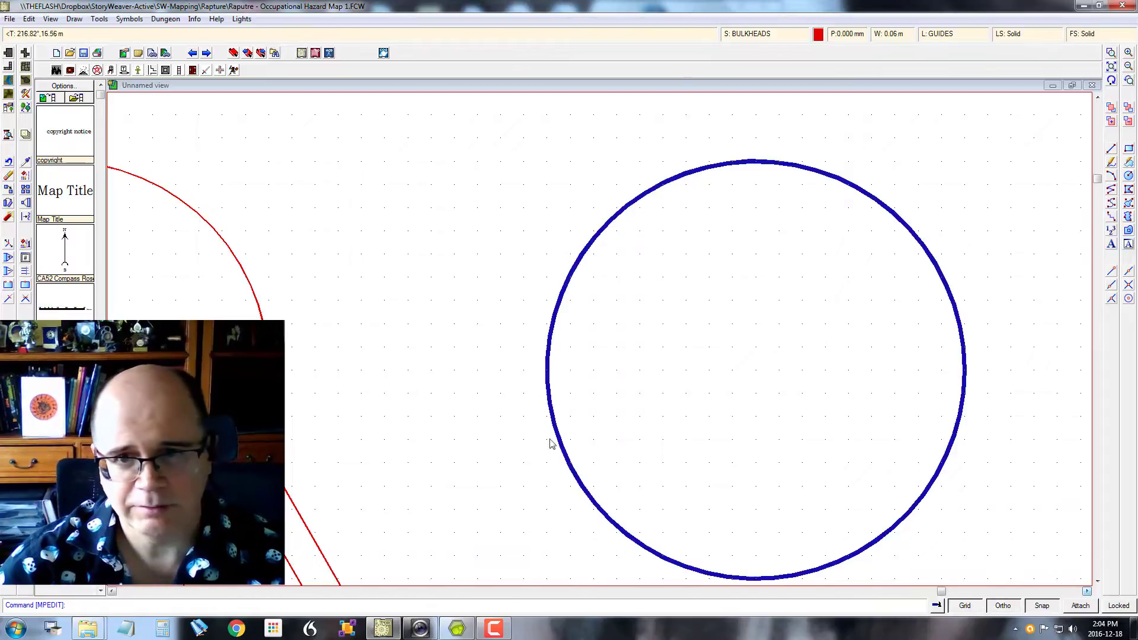
- Switch to the rough map PDF in PDF Viewer Plus, enlarge it to 150%, and examine the hand-drawn station layout and room key
mouse_move(390, 635)
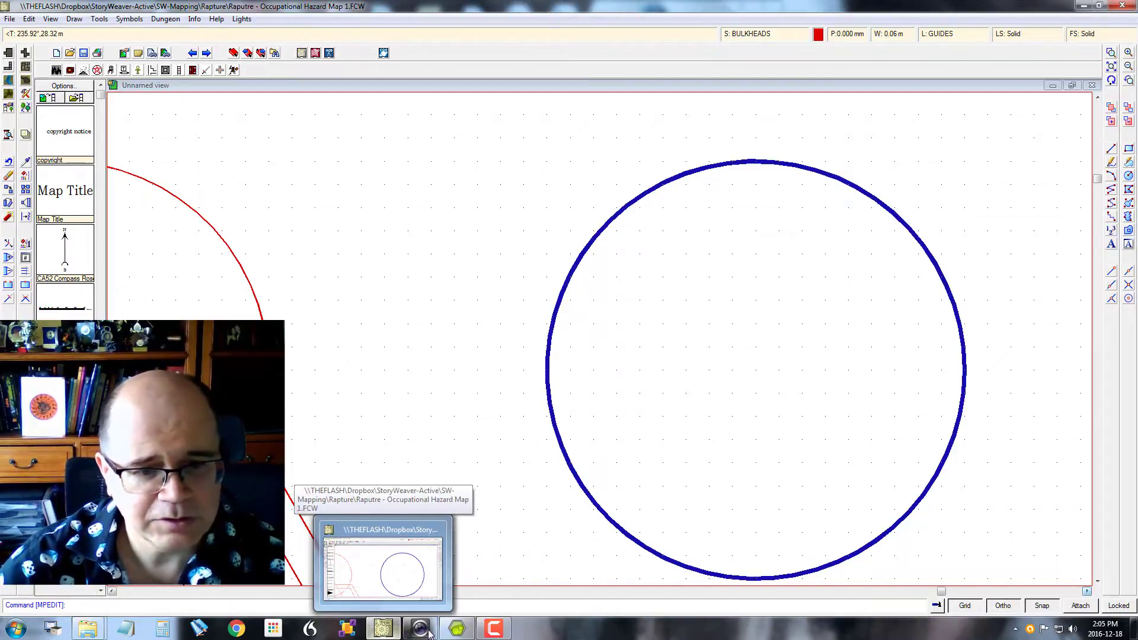
click(457, 628)
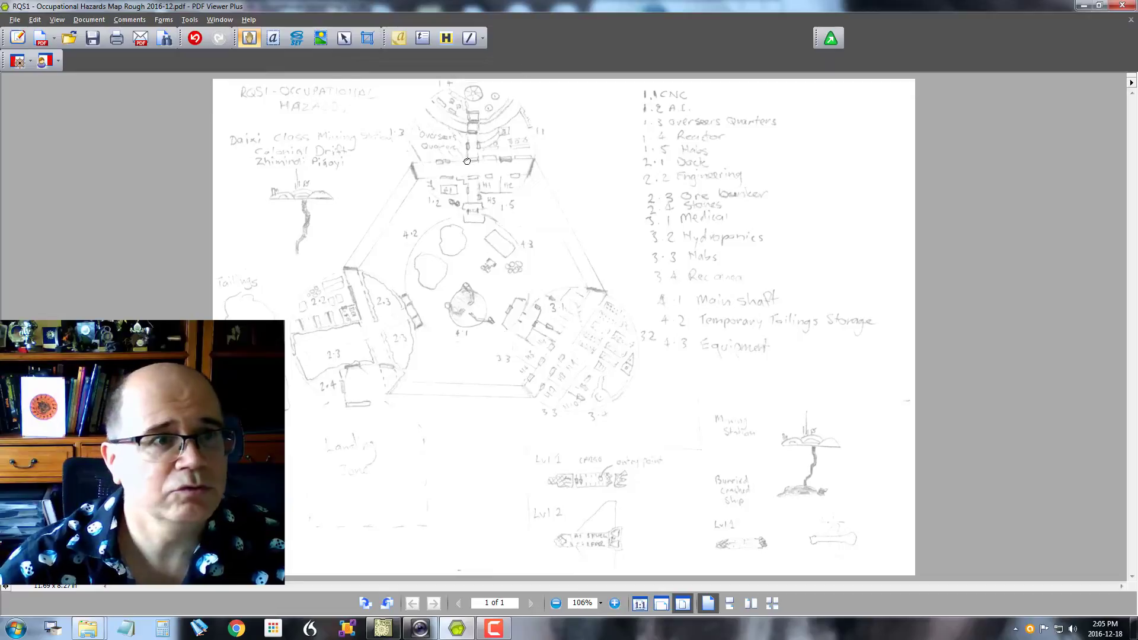
click(57, 20)
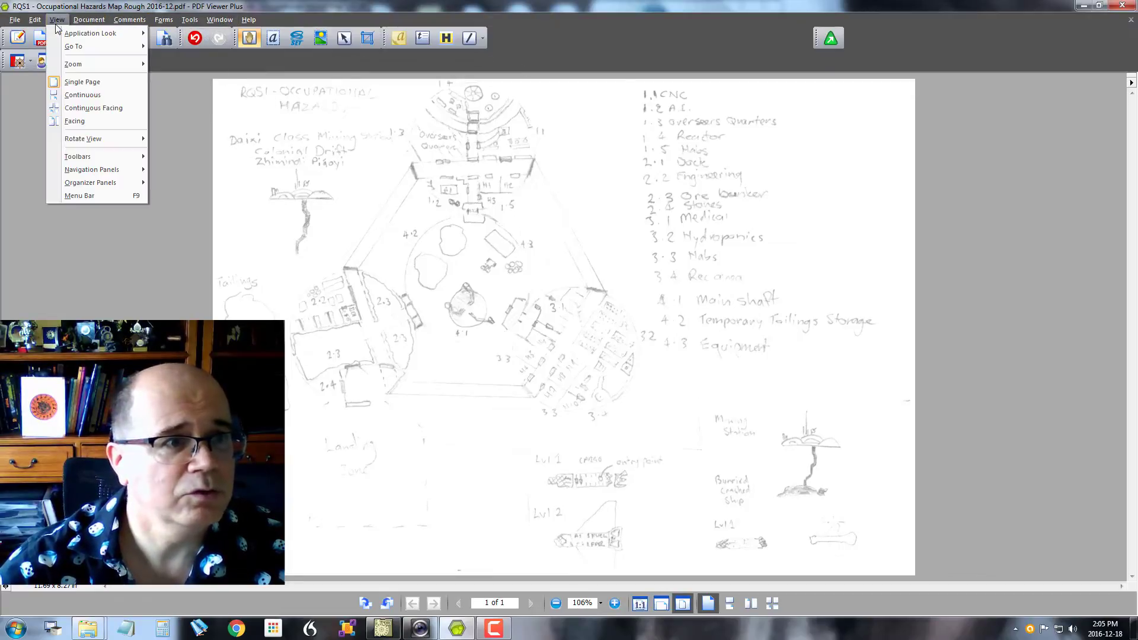
mouse_move(92, 67)
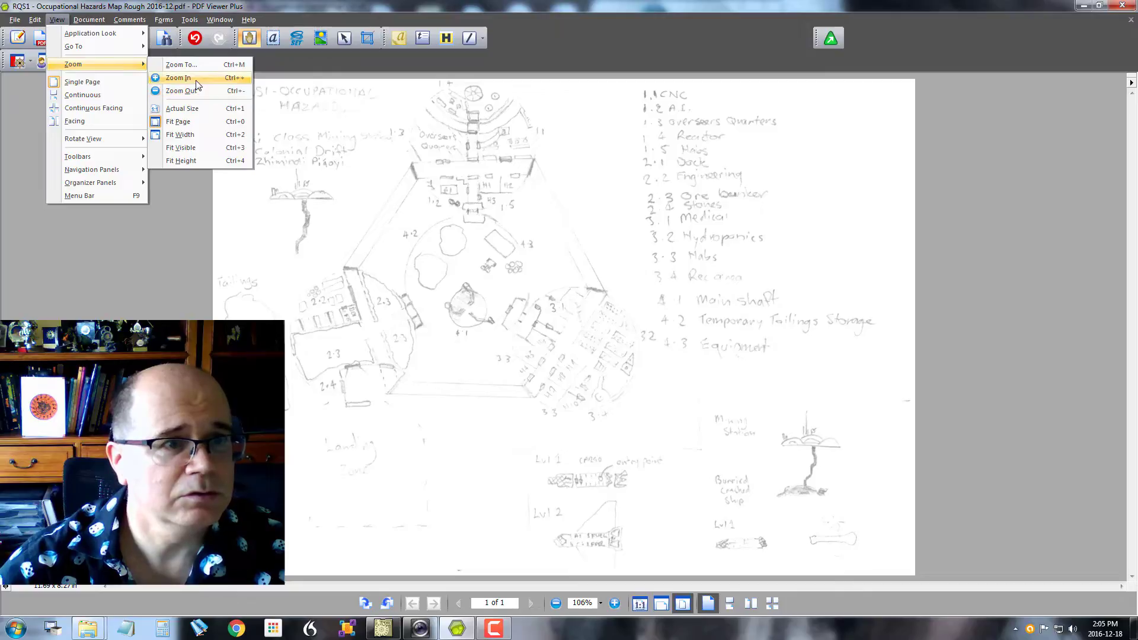
click(179, 78)
drag(406, 137, 392, 309)
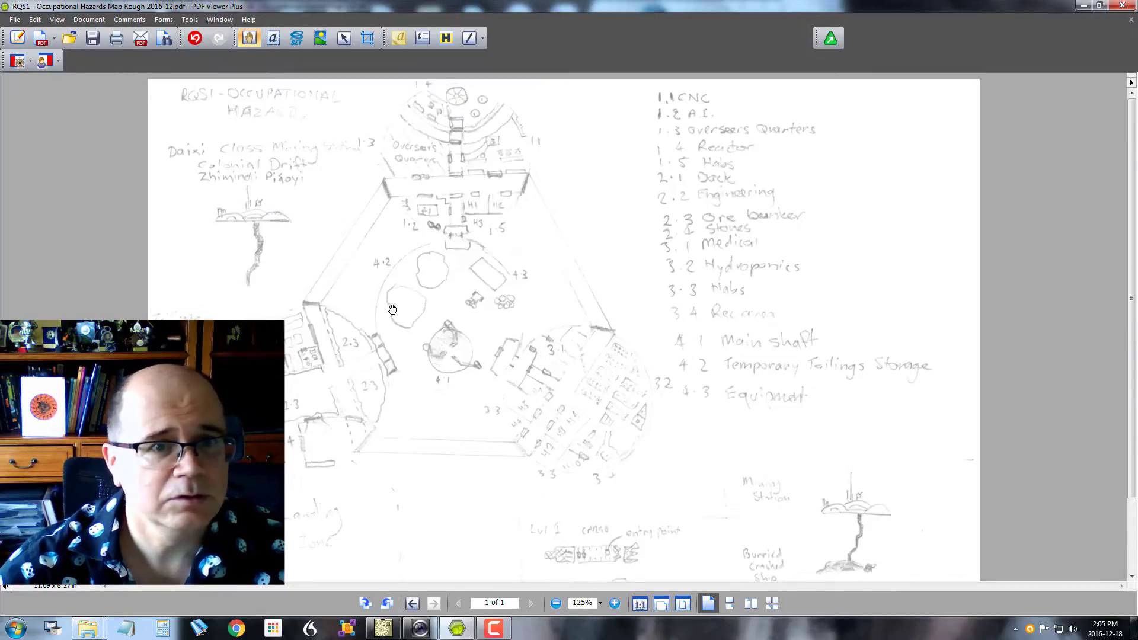
click(57, 19)
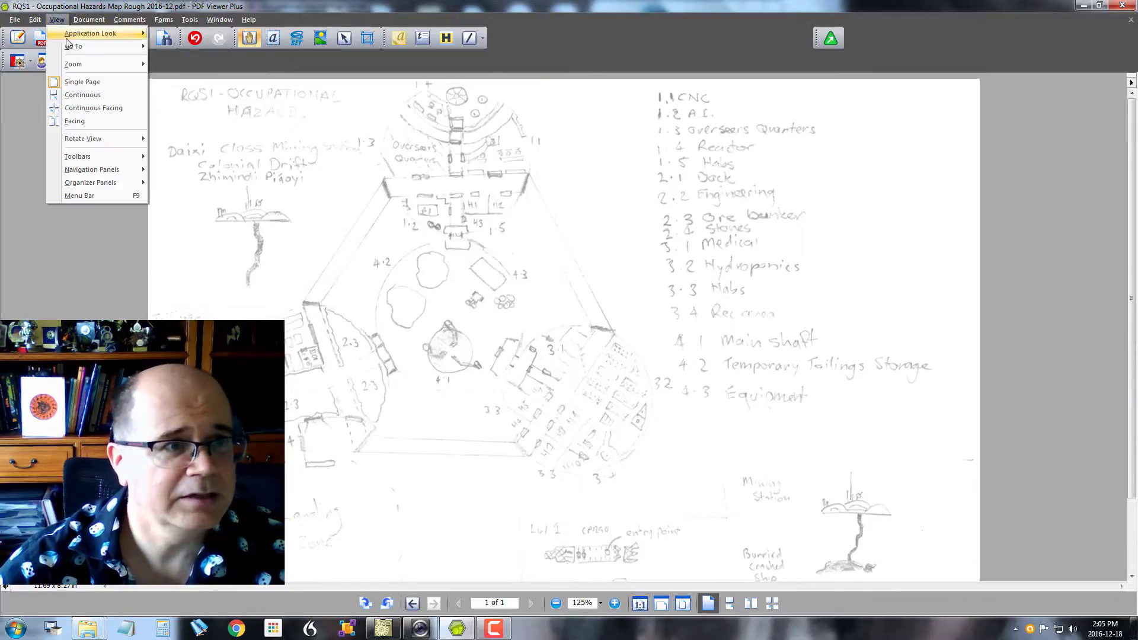
mouse_move(87, 66)
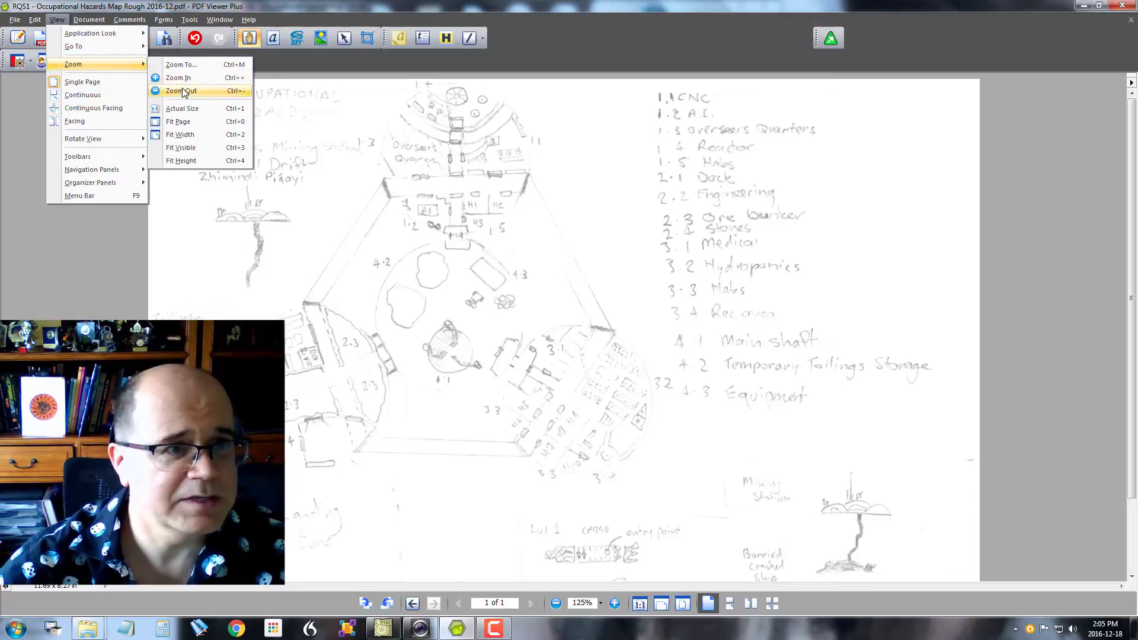
click(178, 78)
drag(469, 212, 486, 321)
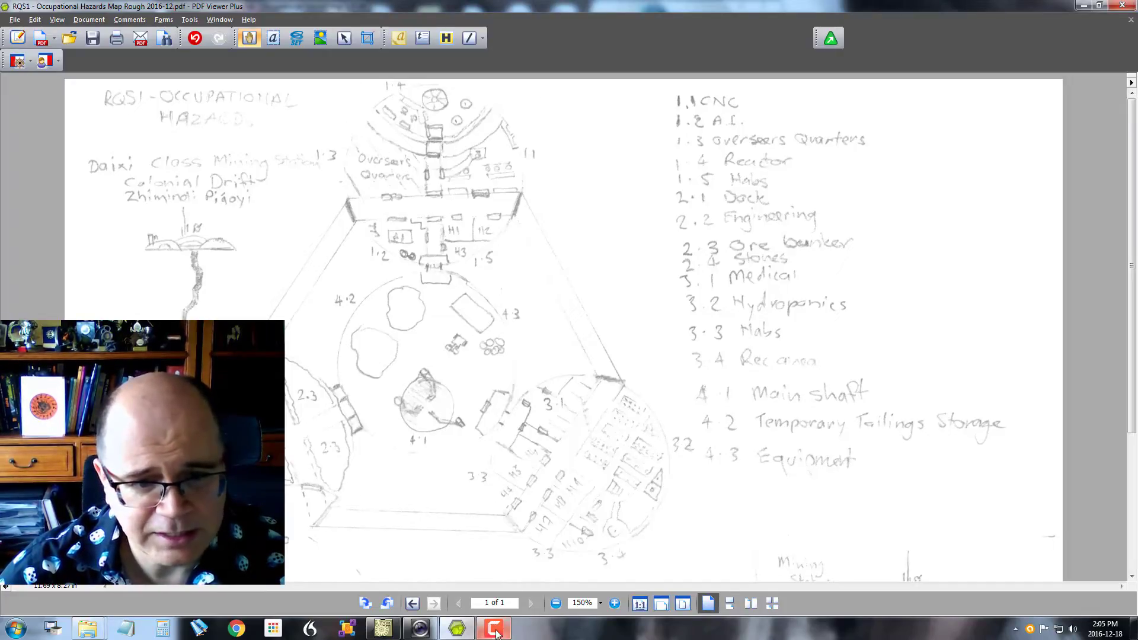
mouse_move(497, 633)
click(457, 628)
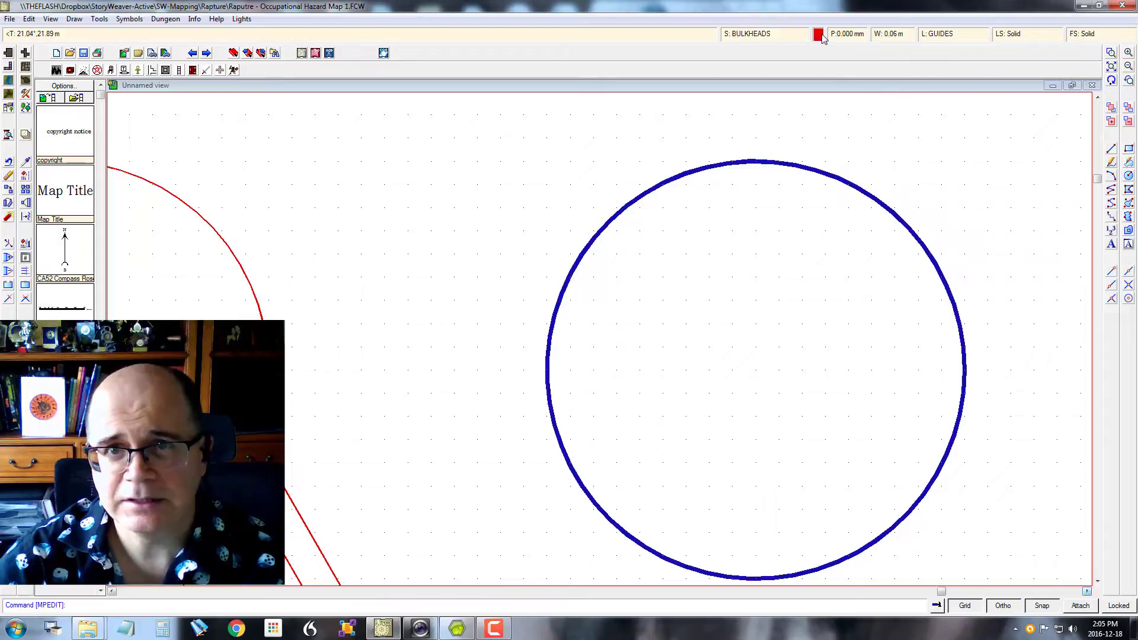
- Check that BULKHEADS is the active drawing sheet and make BULKHEAD the current layer
click(751, 36)
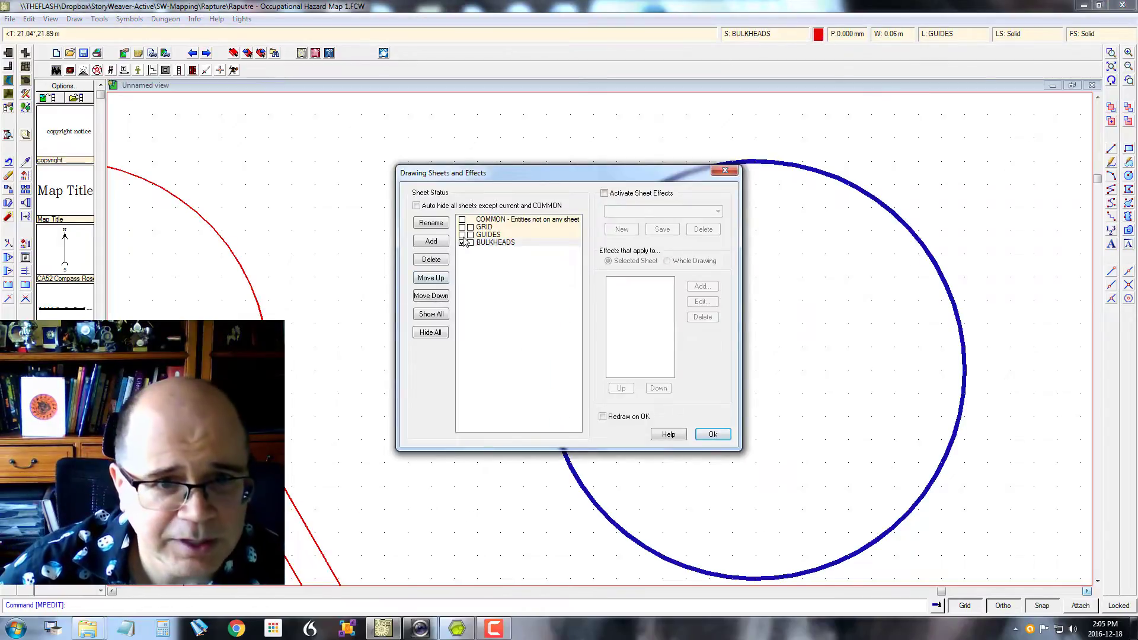
click(711, 435)
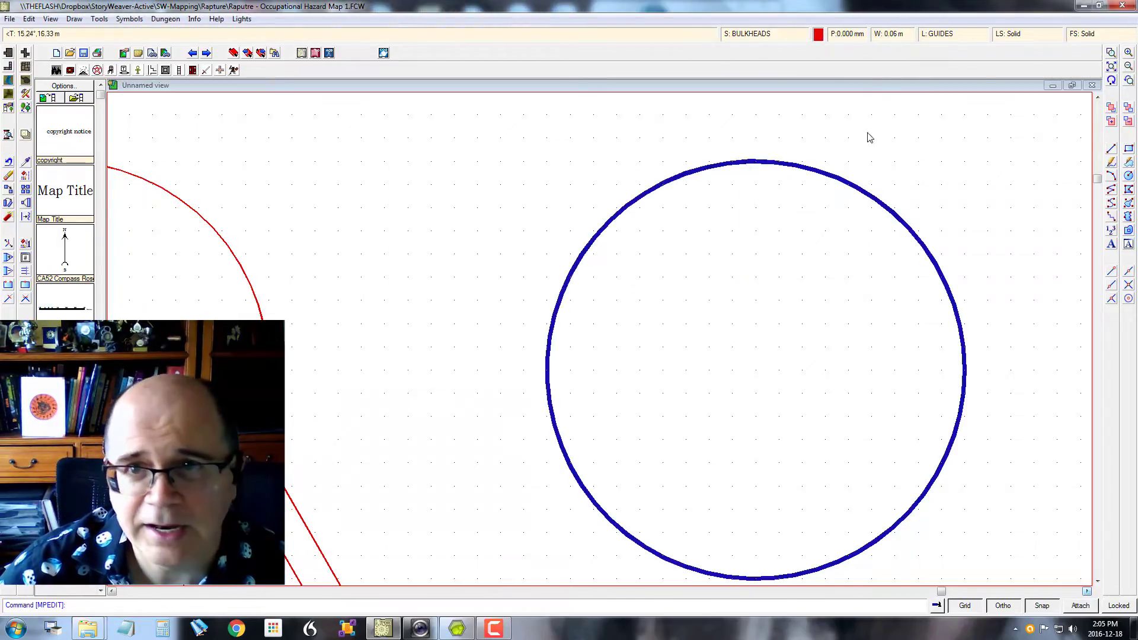
click(949, 34)
click(472, 248)
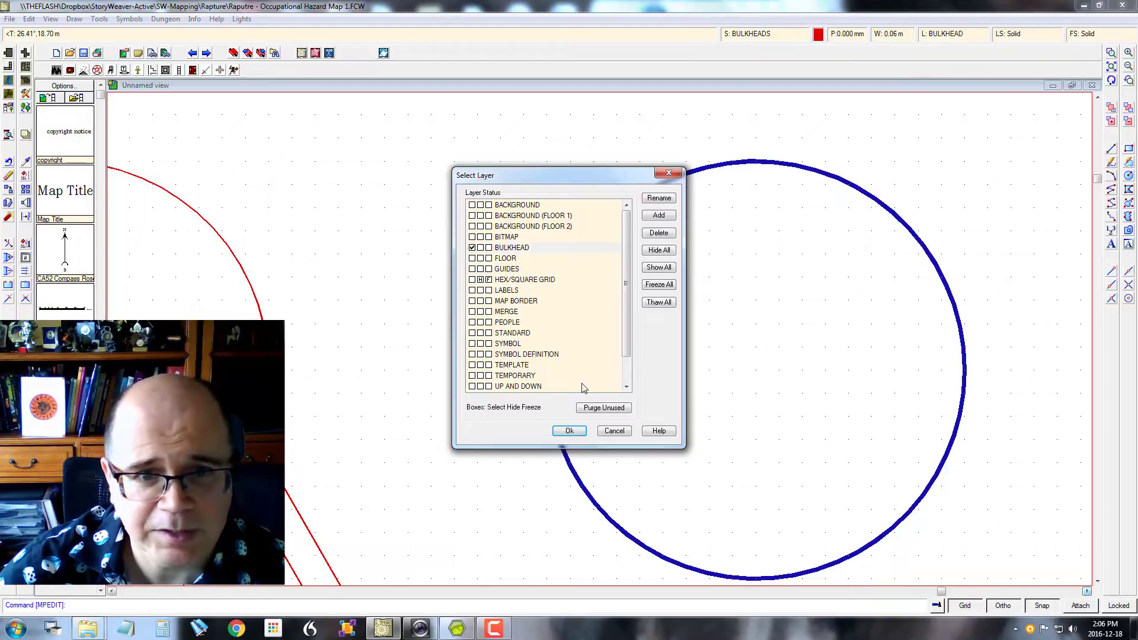
click(569, 432)
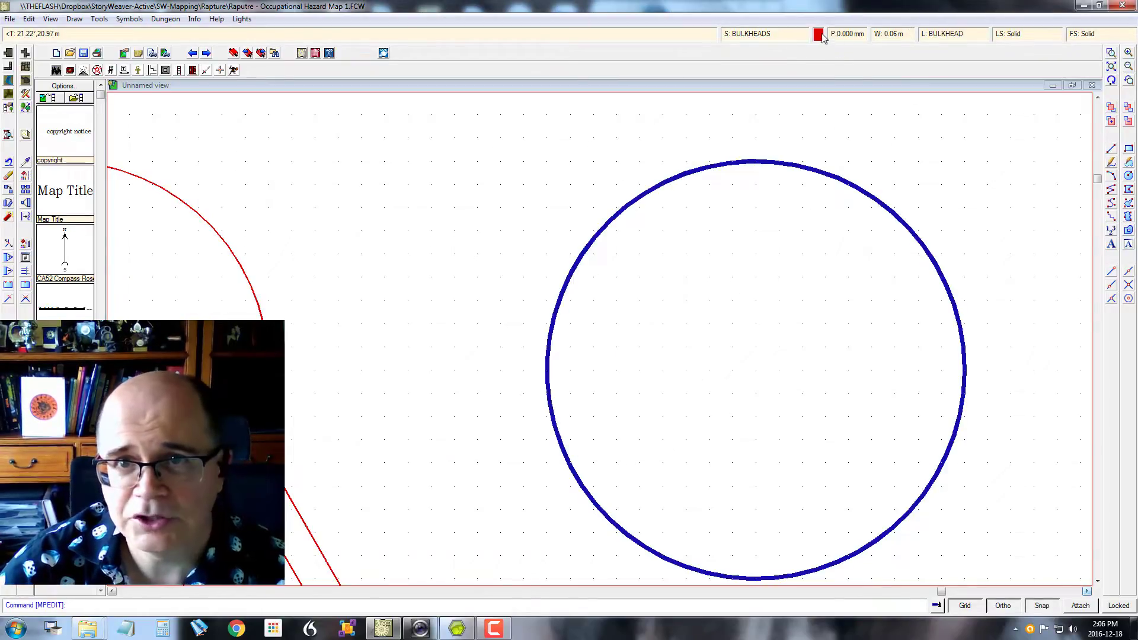
- Set the current drawing color to dark blue, number 52
click(819, 35)
click(502, 269)
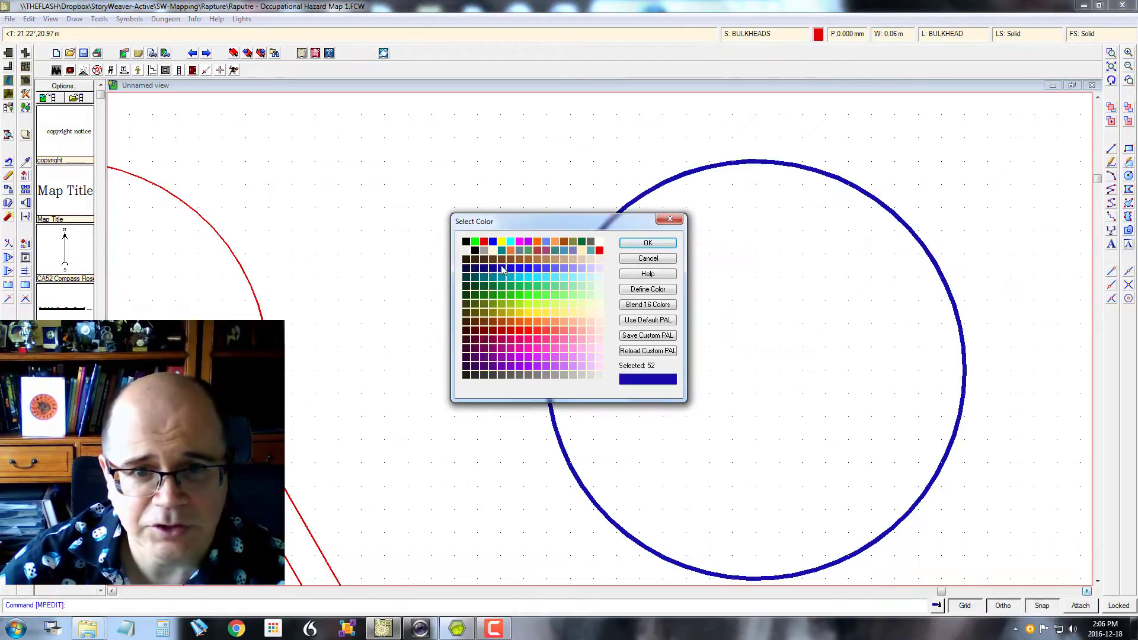
click(648, 243)
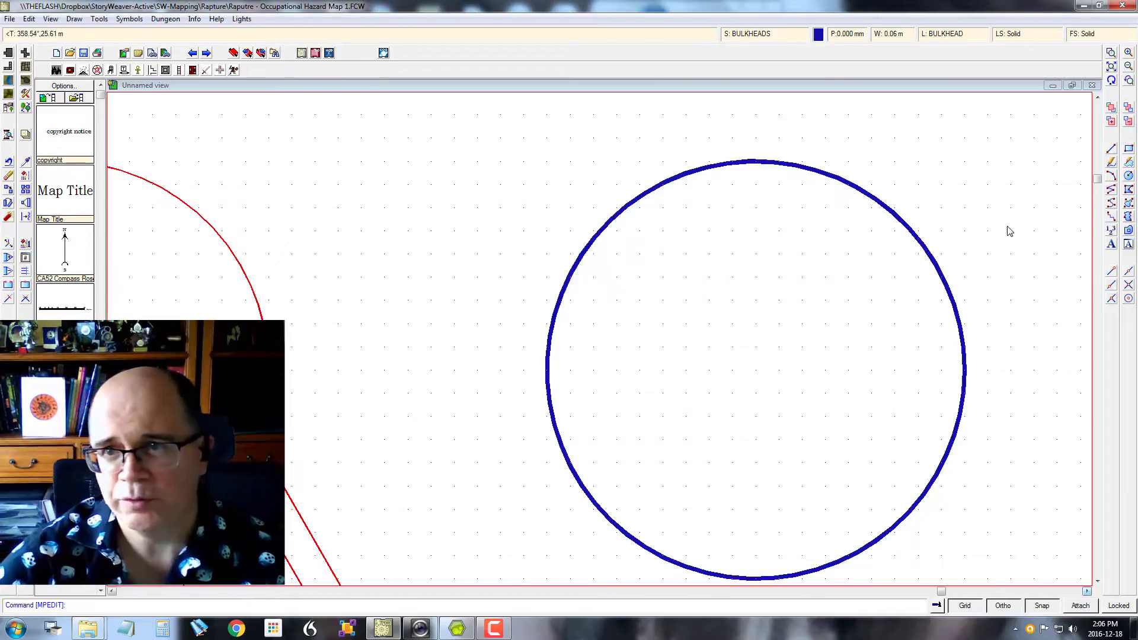
- Copy the blue bulkhead circle from its center and place the copy 16.5 m straight above the original
click(26, 201)
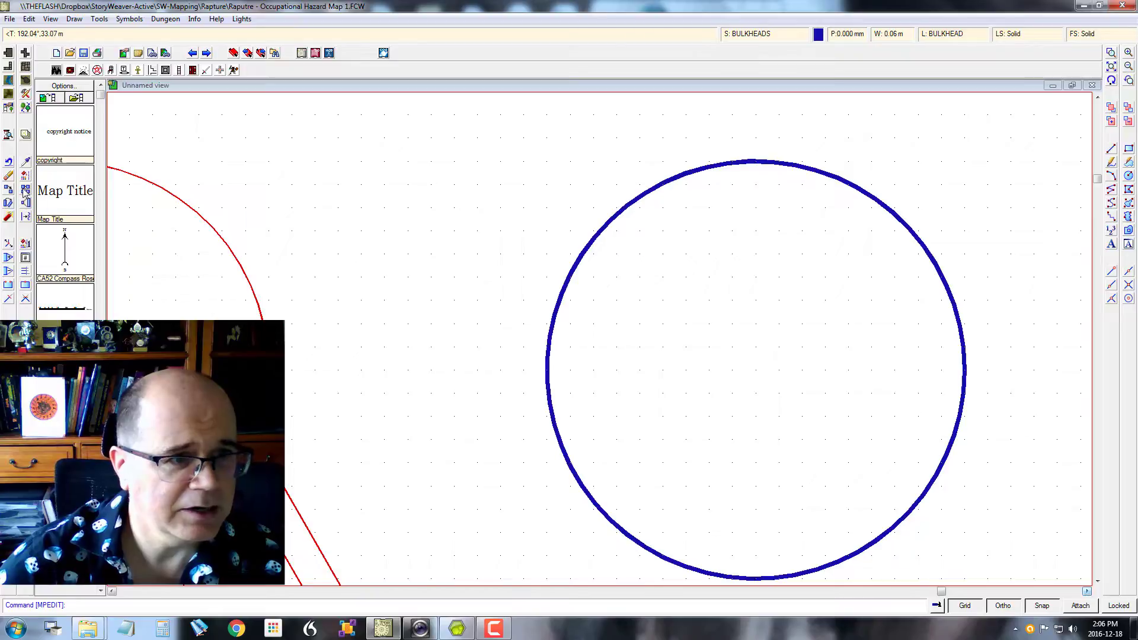
click(610, 222)
right_click(674, 278)
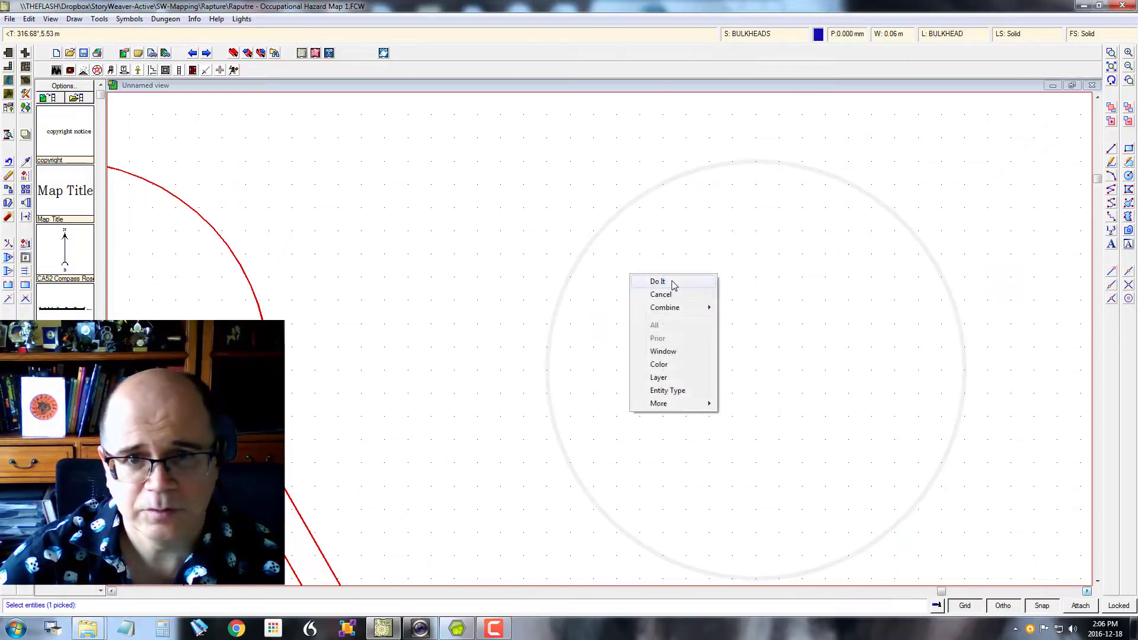
click(675, 284)
click(756, 371)
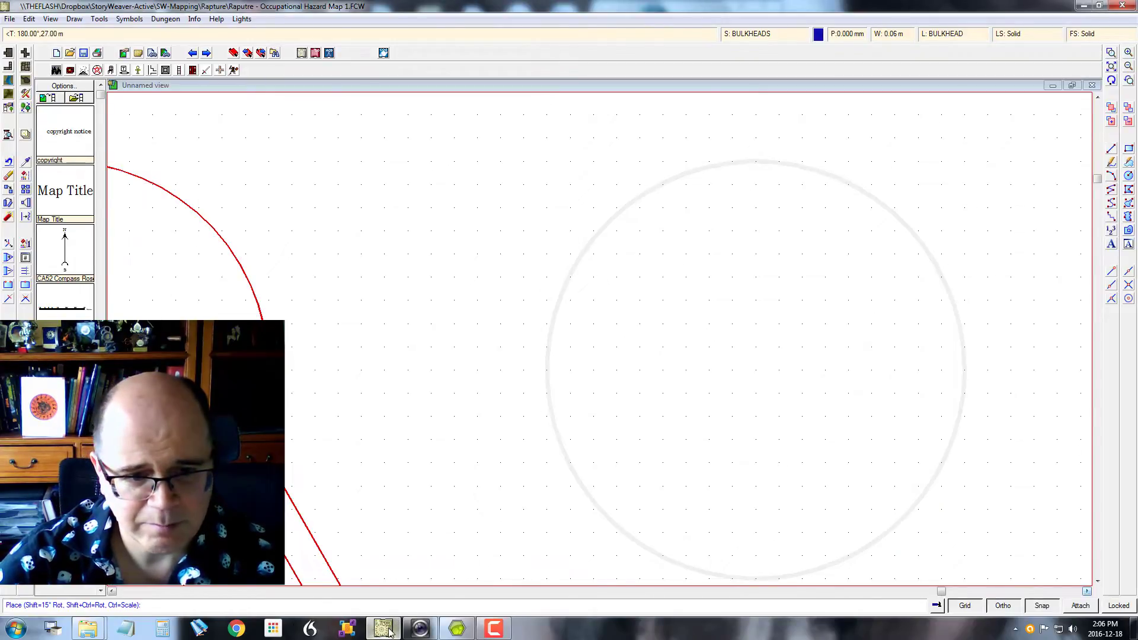
click(466, 632)
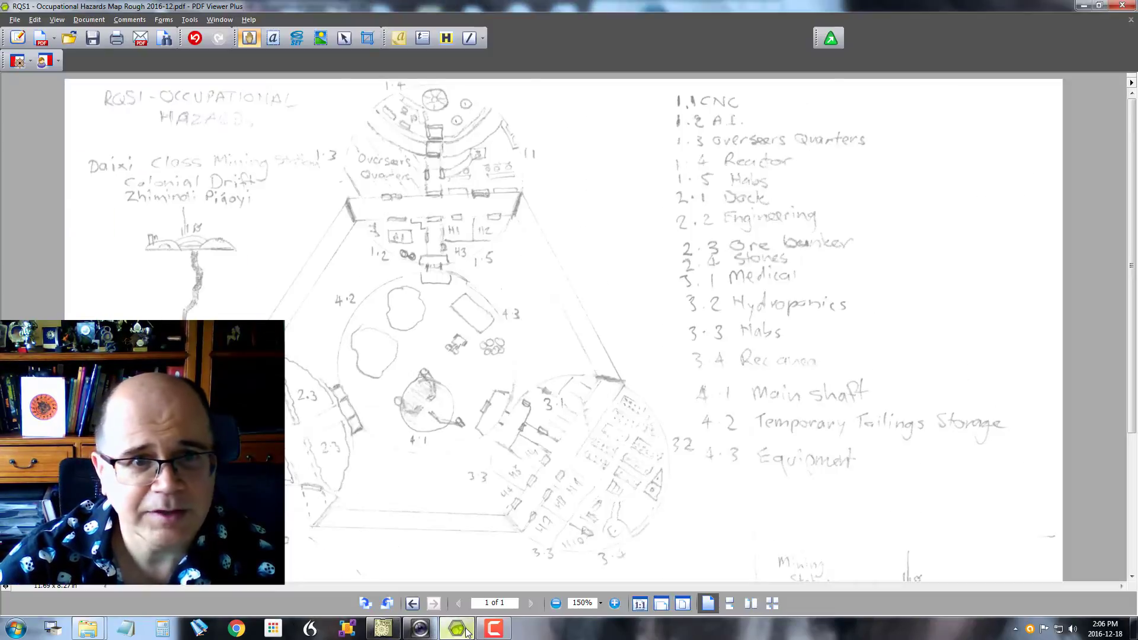
click(466, 631)
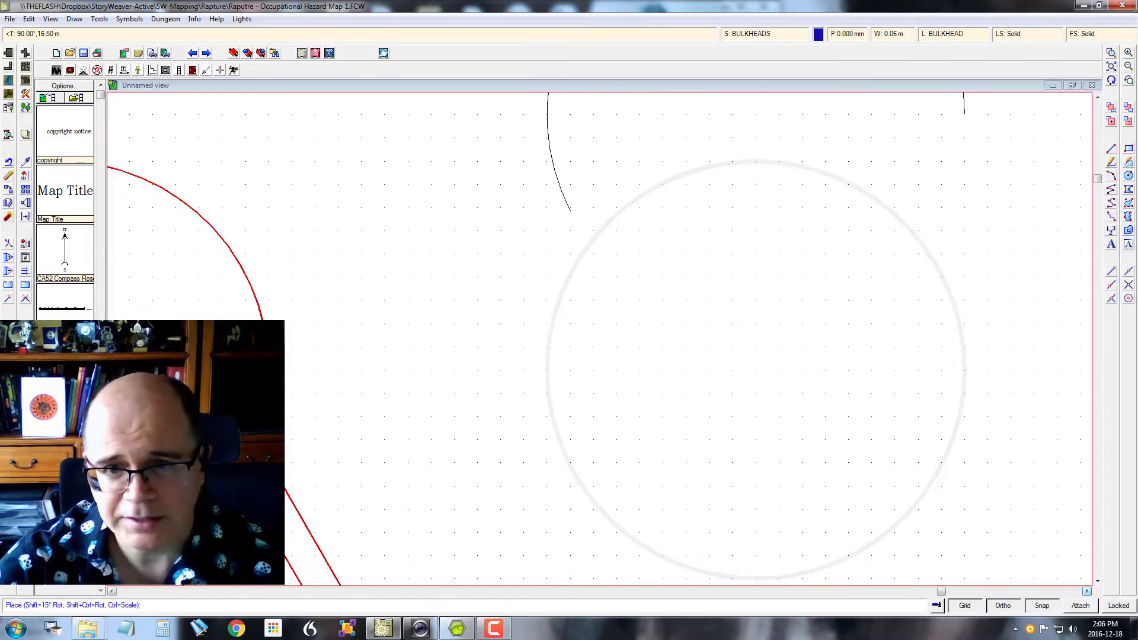
click(755, 114)
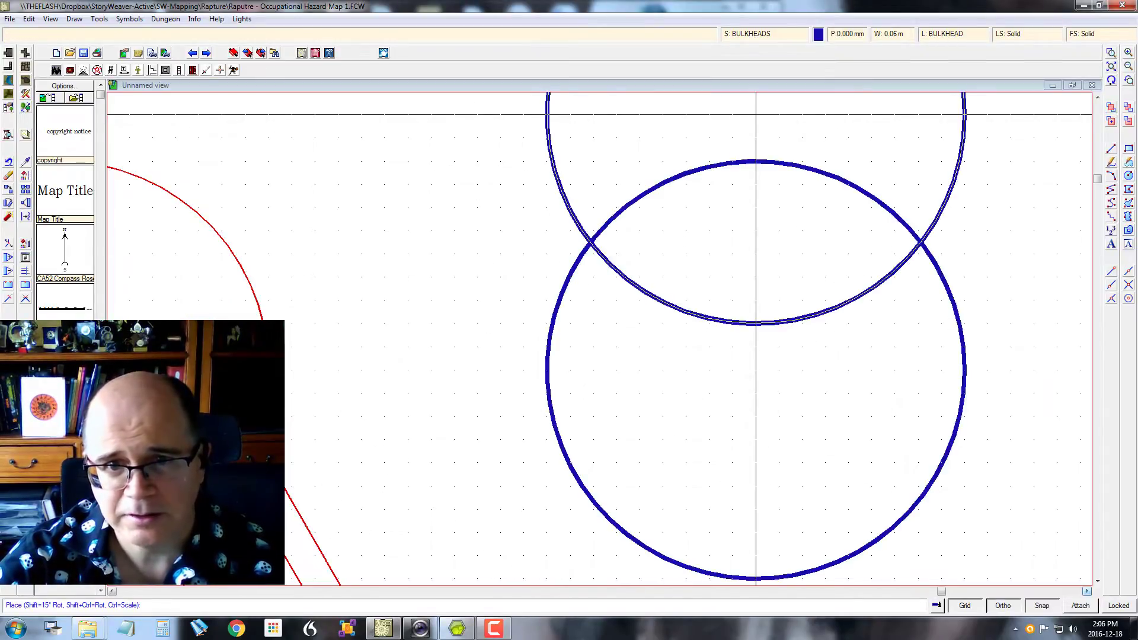
right_click(757, 153)
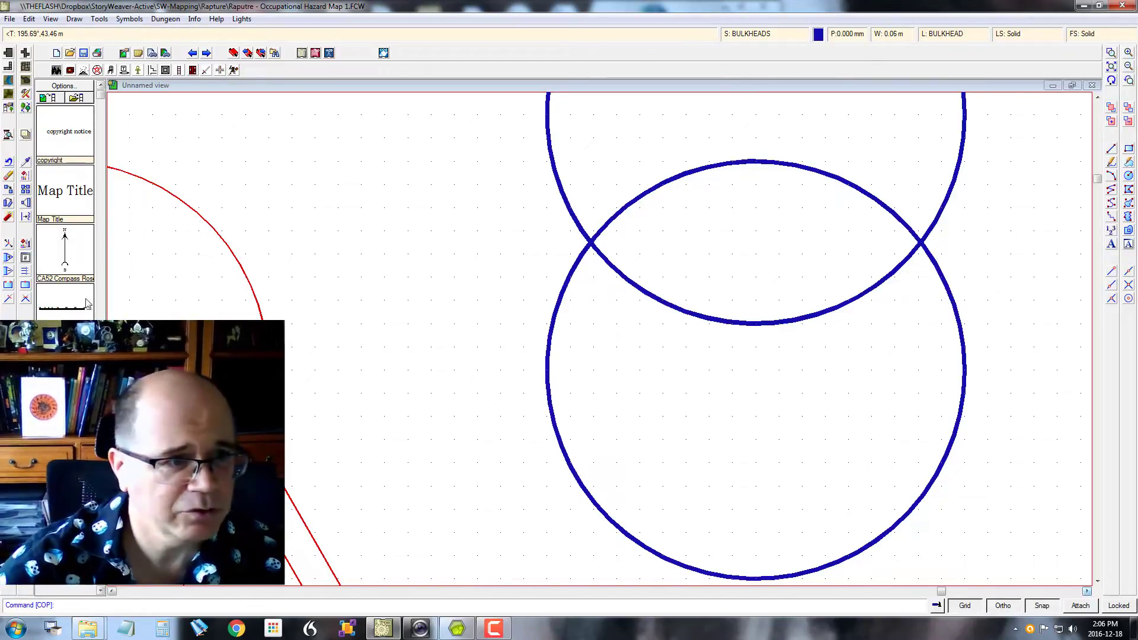
- Break out the copied circle's lower arc between its two intersections with the original circle, save the drawing, and undo the break
click(8, 285)
click(566, 198)
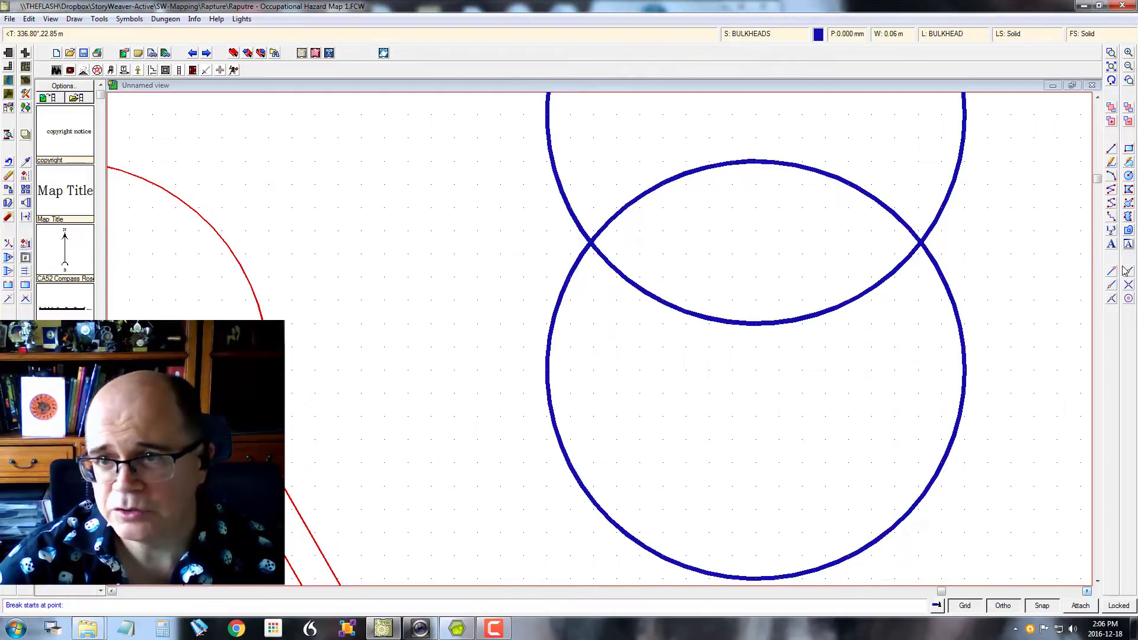
click(1128, 287)
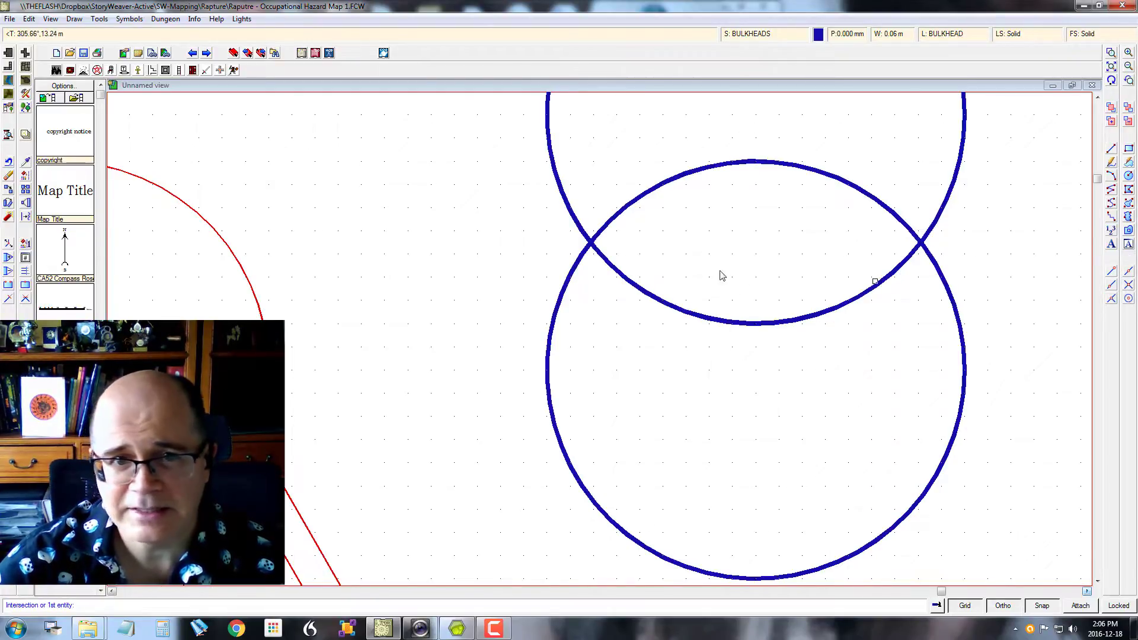
click(592, 243)
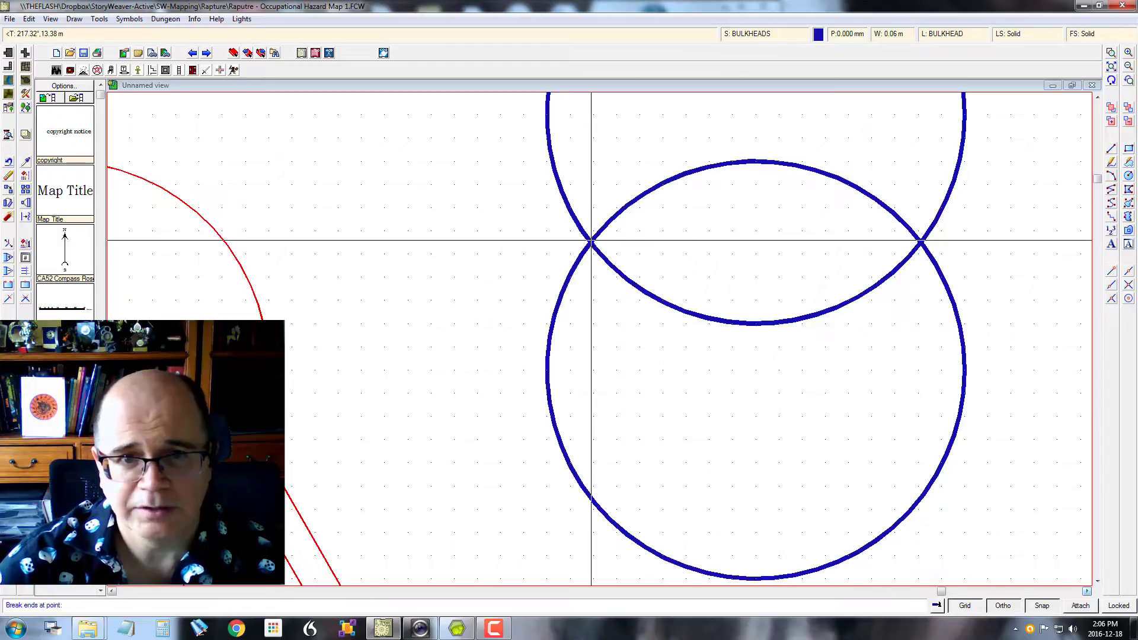
click(1129, 288)
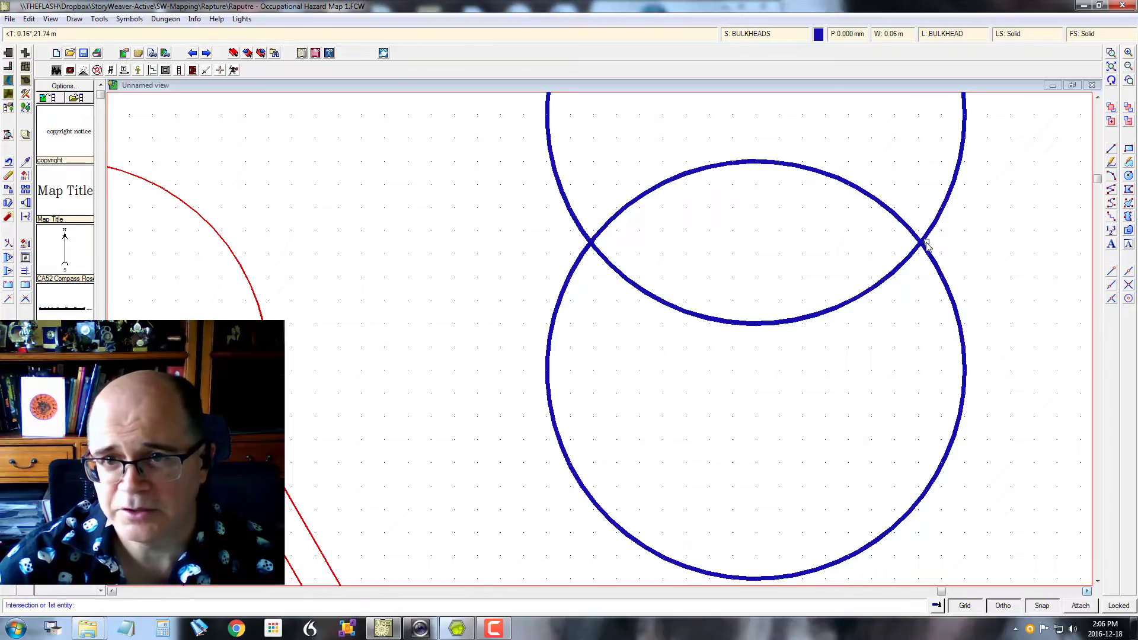
click(920, 243)
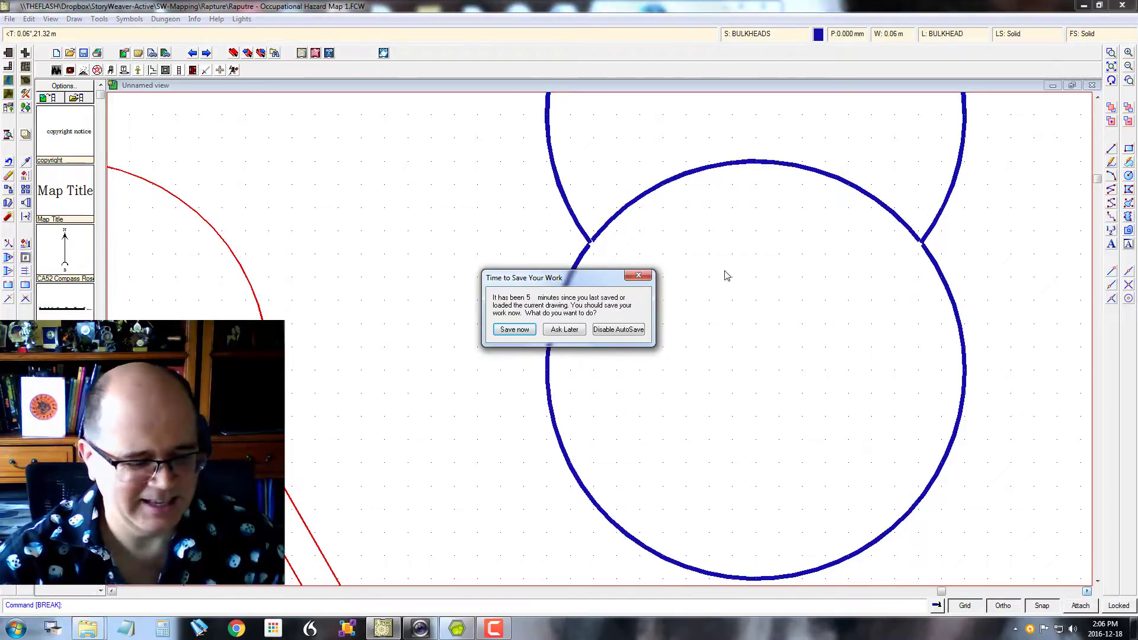
key(Return)
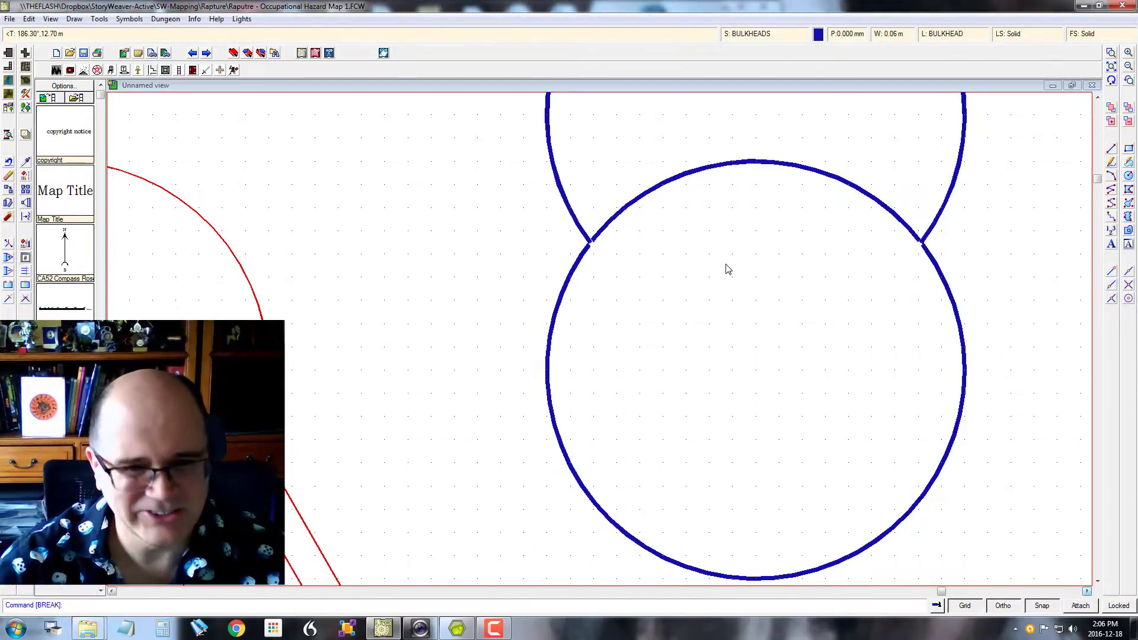
key(ctrl+z)
key(Return)
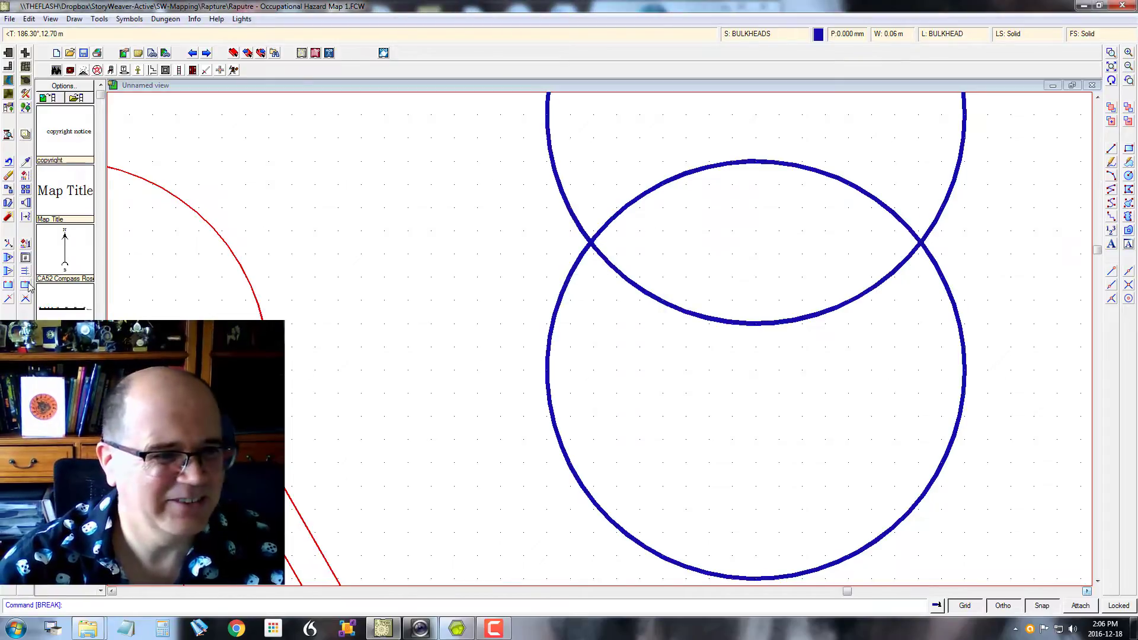
- Break out the upper bulkhead circle's upper arc between its two intersections with the lower circle, keeping the lower arc, and redraw the view
click(22, 287)
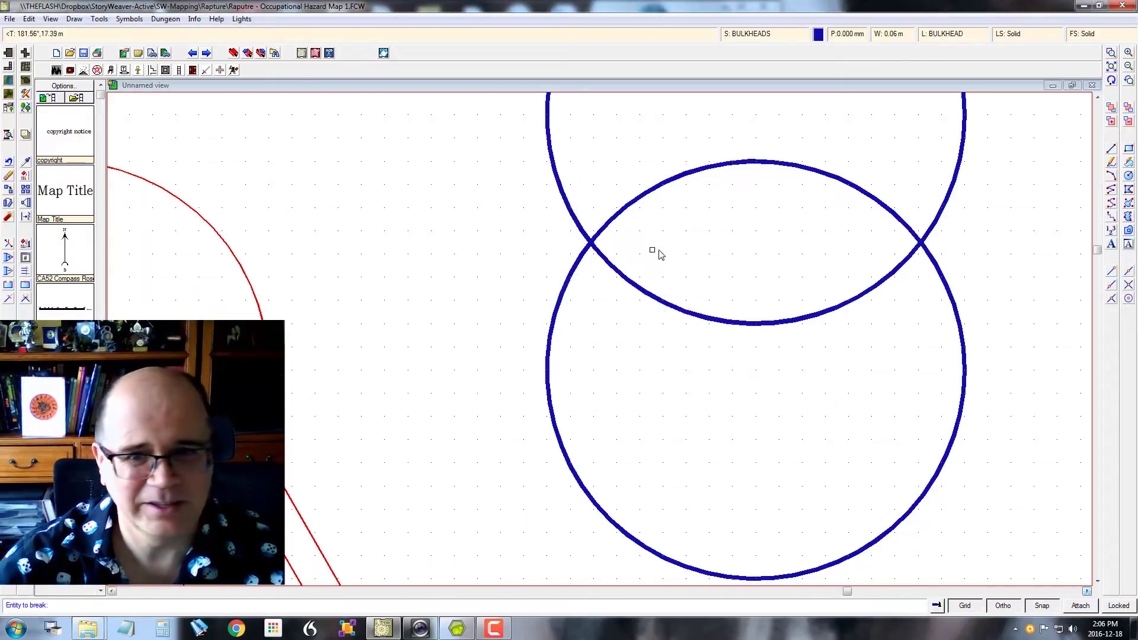
click(758, 325)
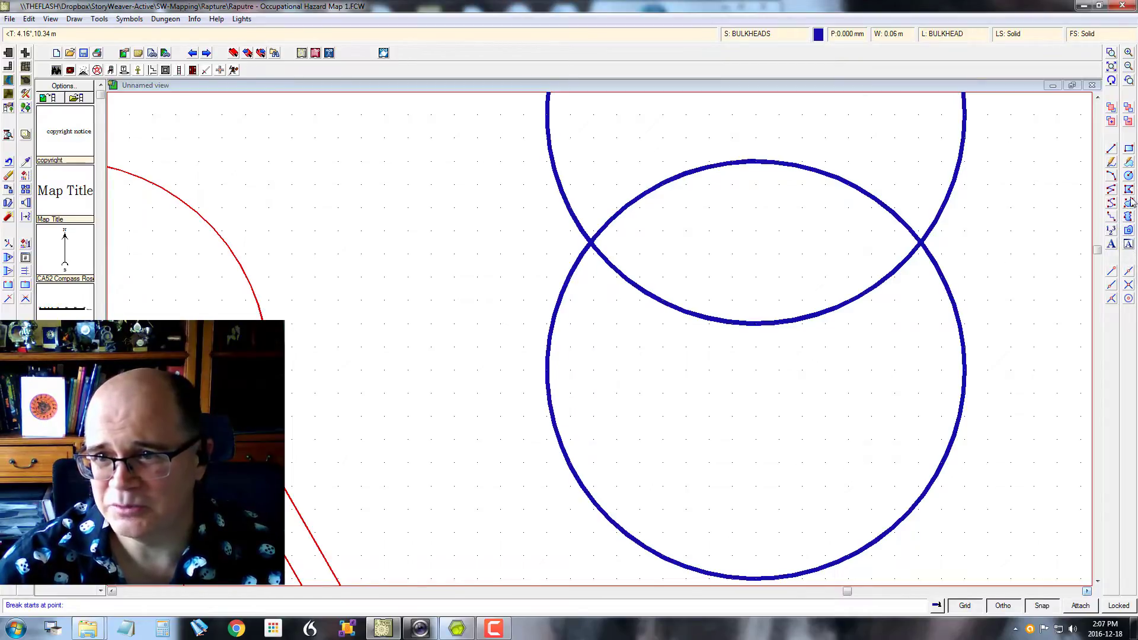
click(593, 243)
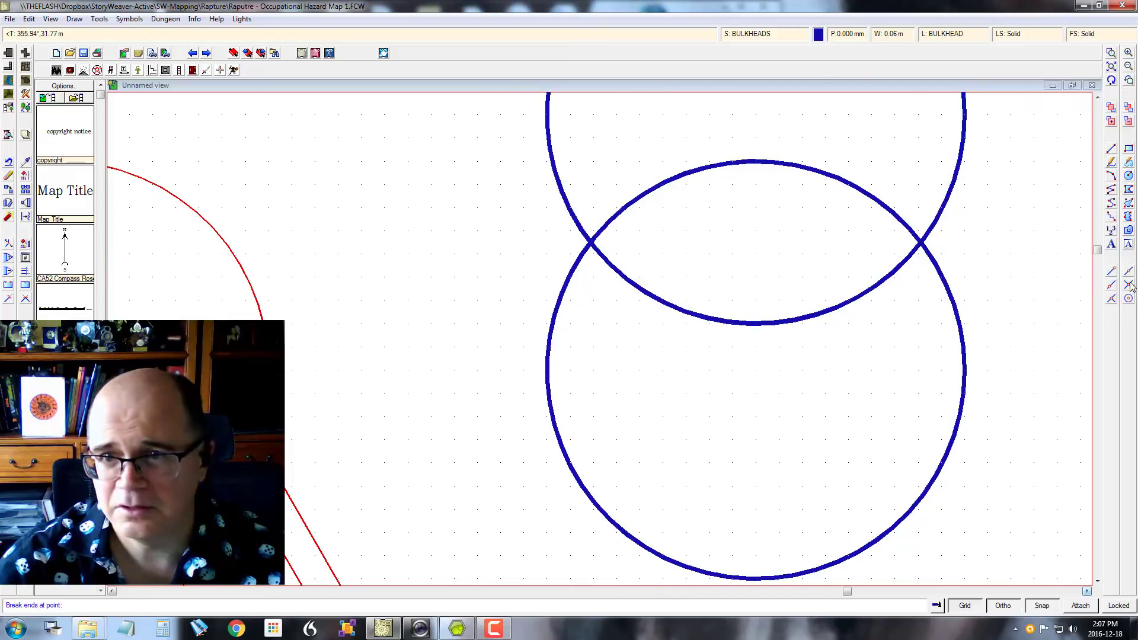
click(920, 243)
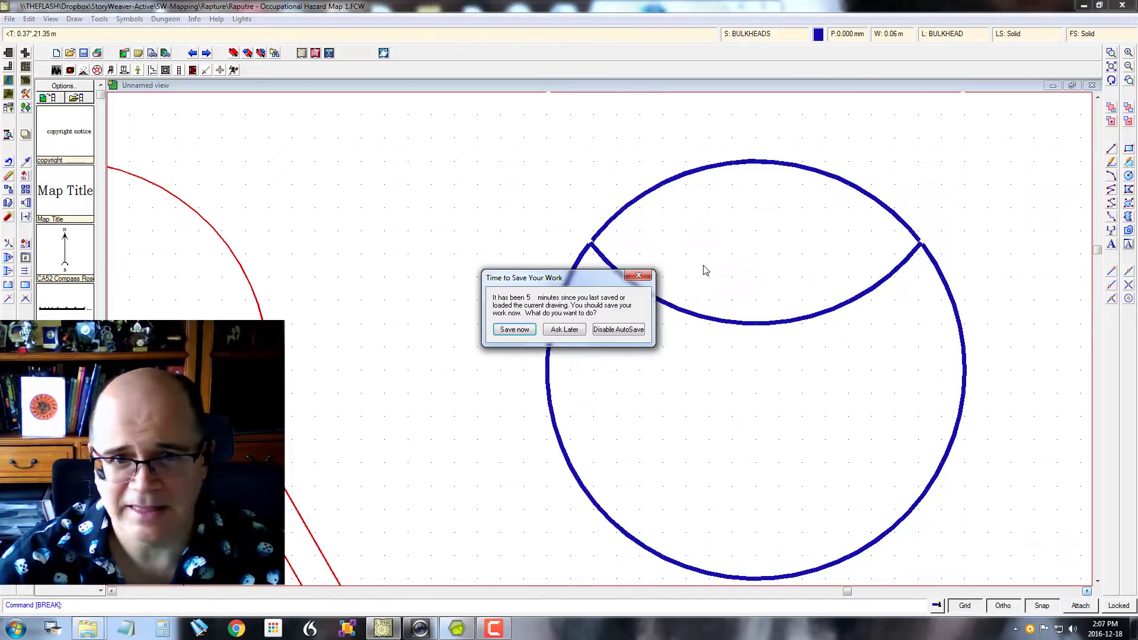
click(1112, 82)
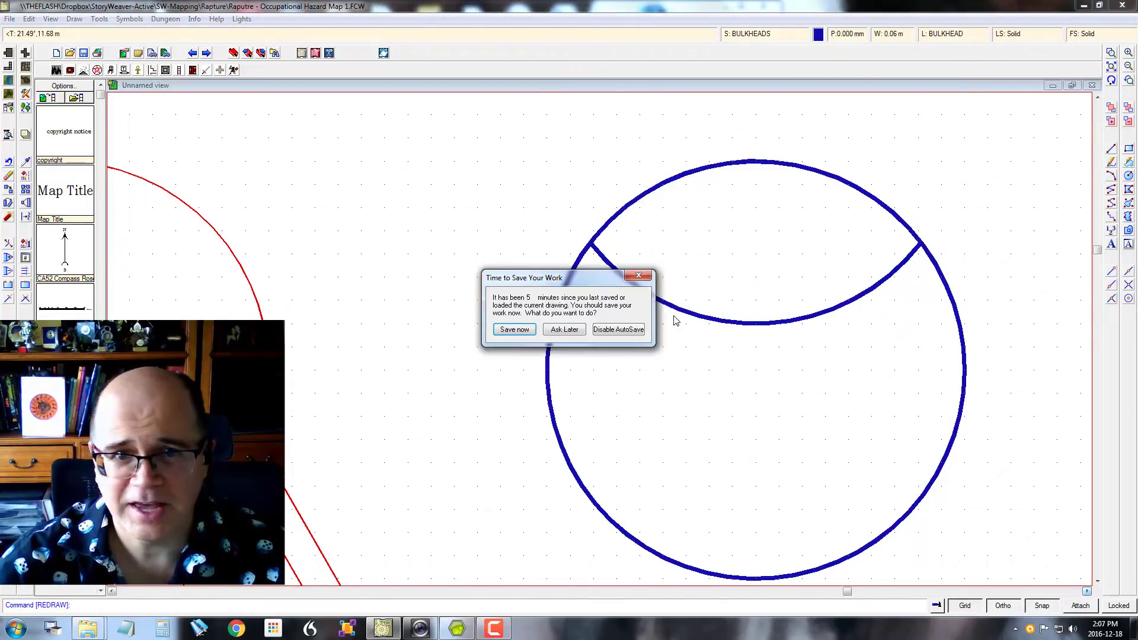
click(386, 628)
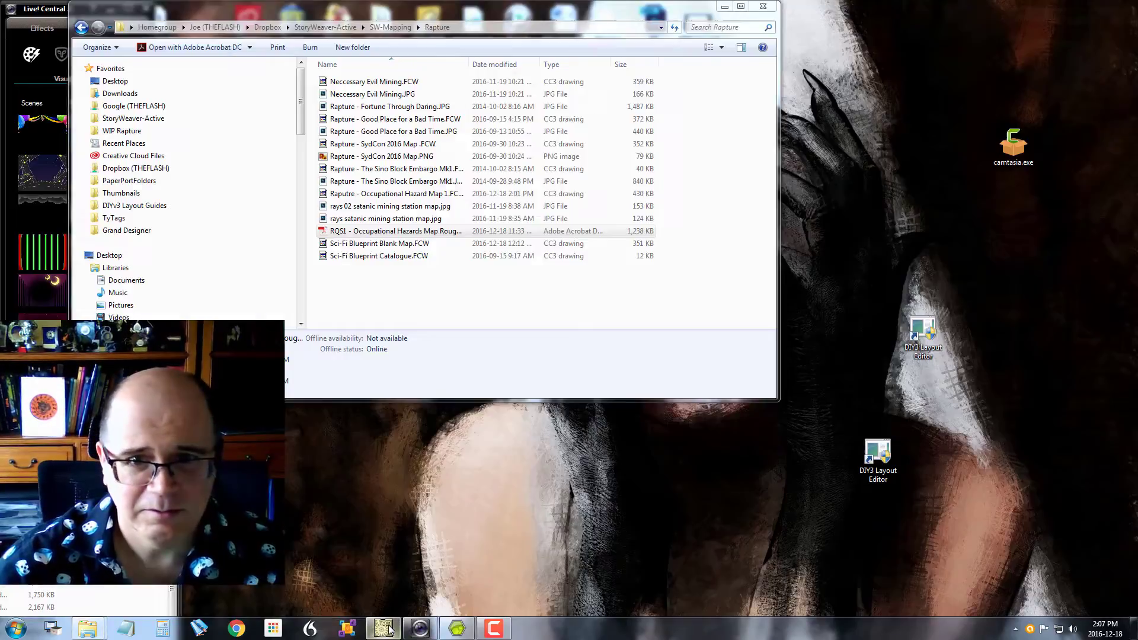
click(384, 628)
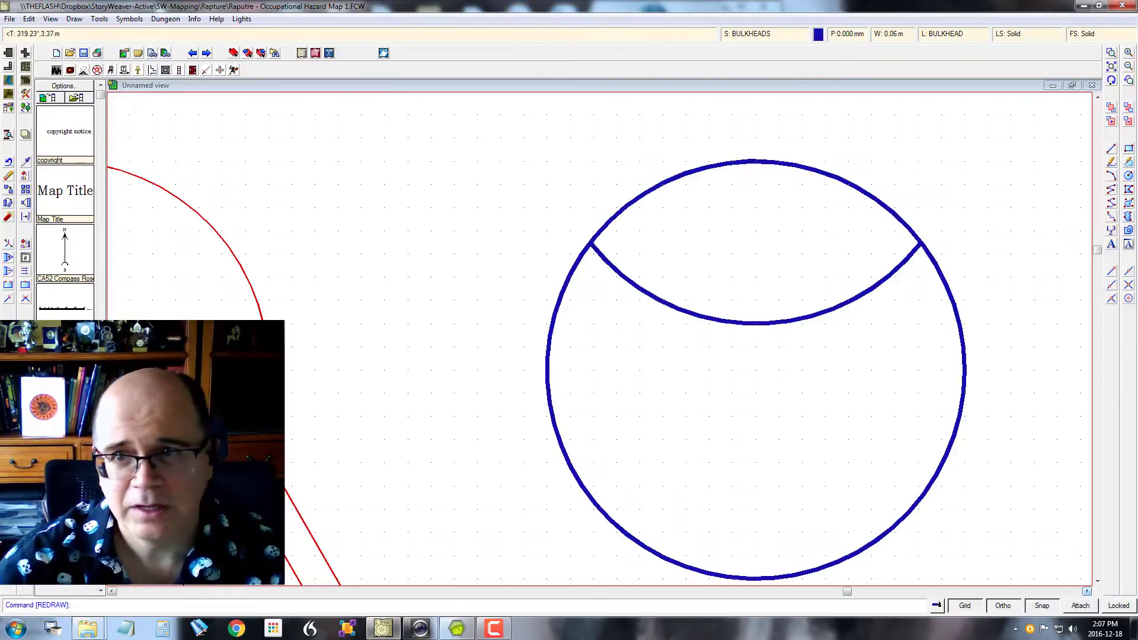
- Undo the last break of the upper bulkhead circle
click(1128, 174)
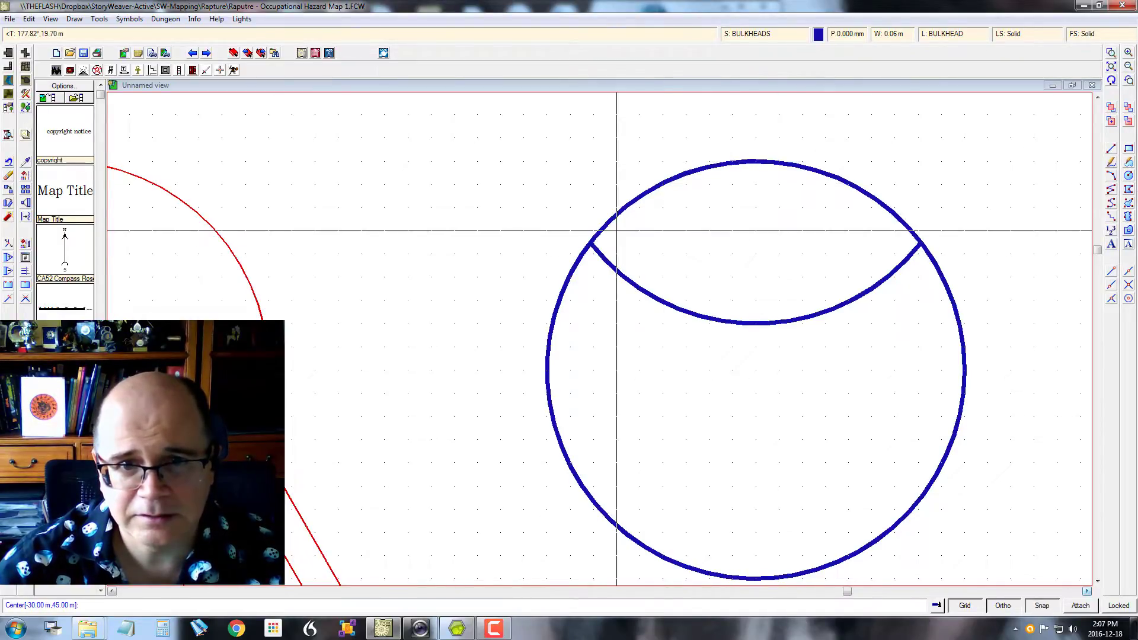
click(1112, 176)
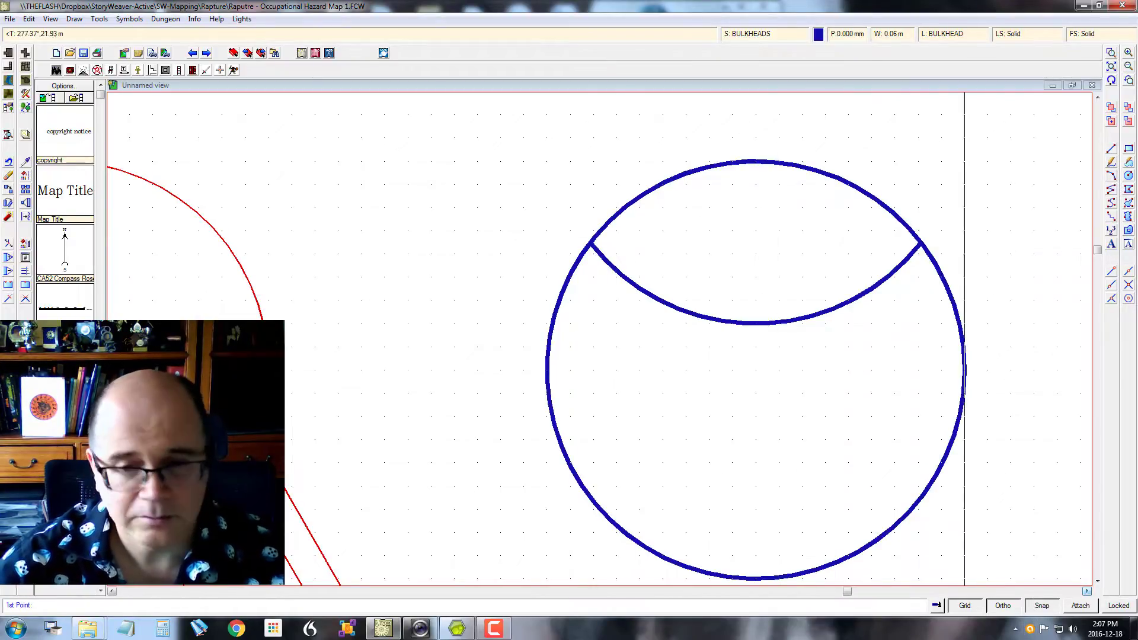
key(Escape)
key(Escape)
key(ctrl+z)
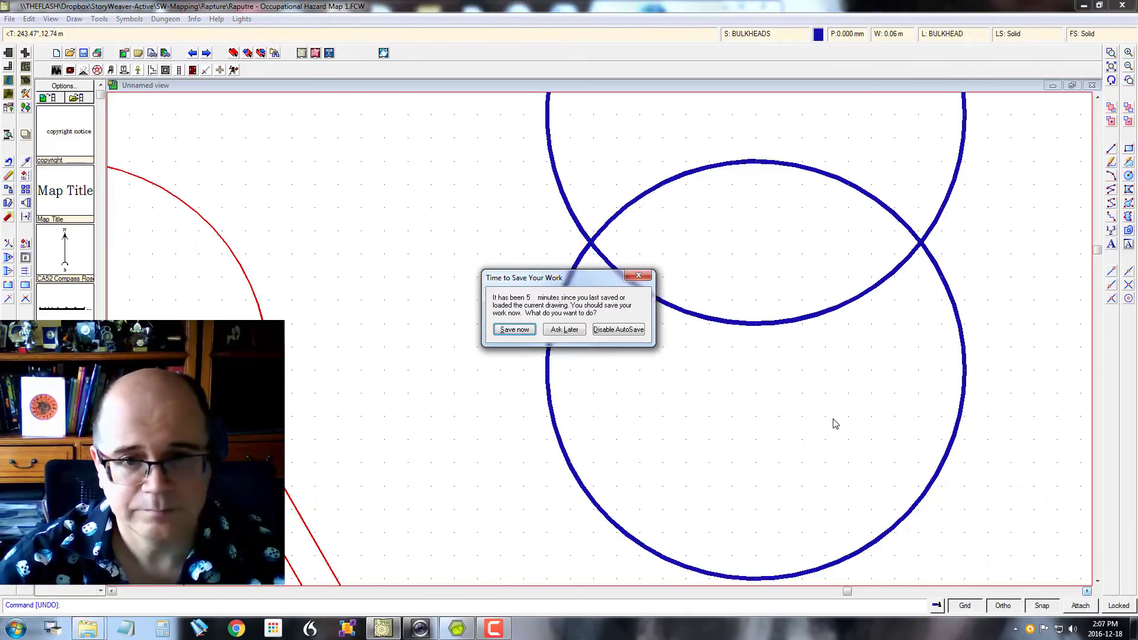
key(Escape)
scroll(1034, 231, up, 1)
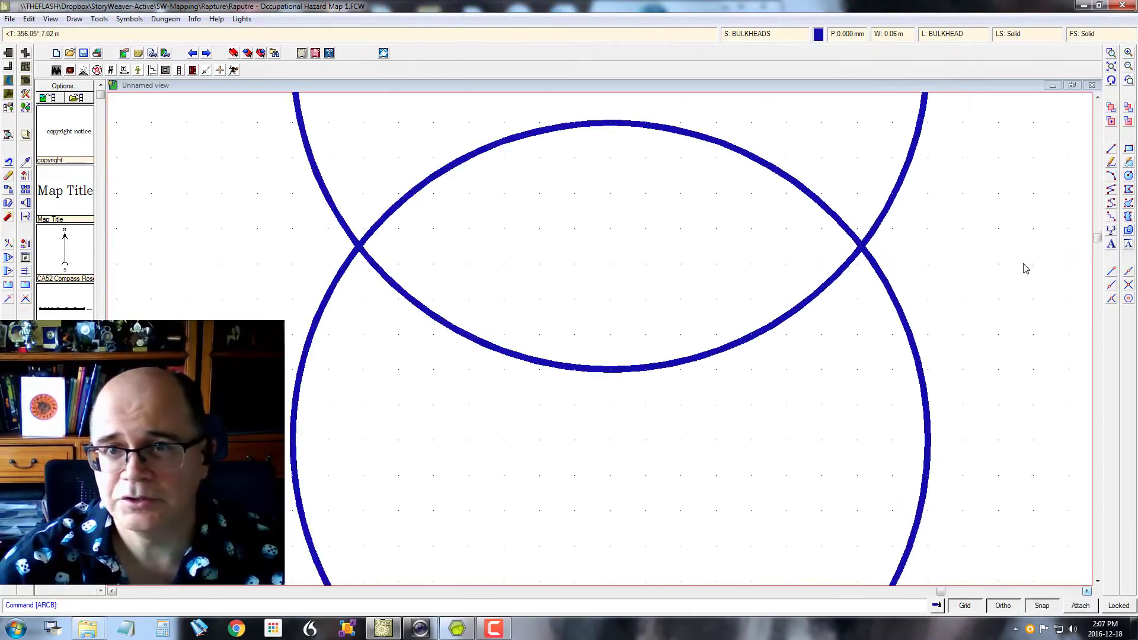
scroll(1022, 275, down, 2)
scroll(916, 280, down, 1)
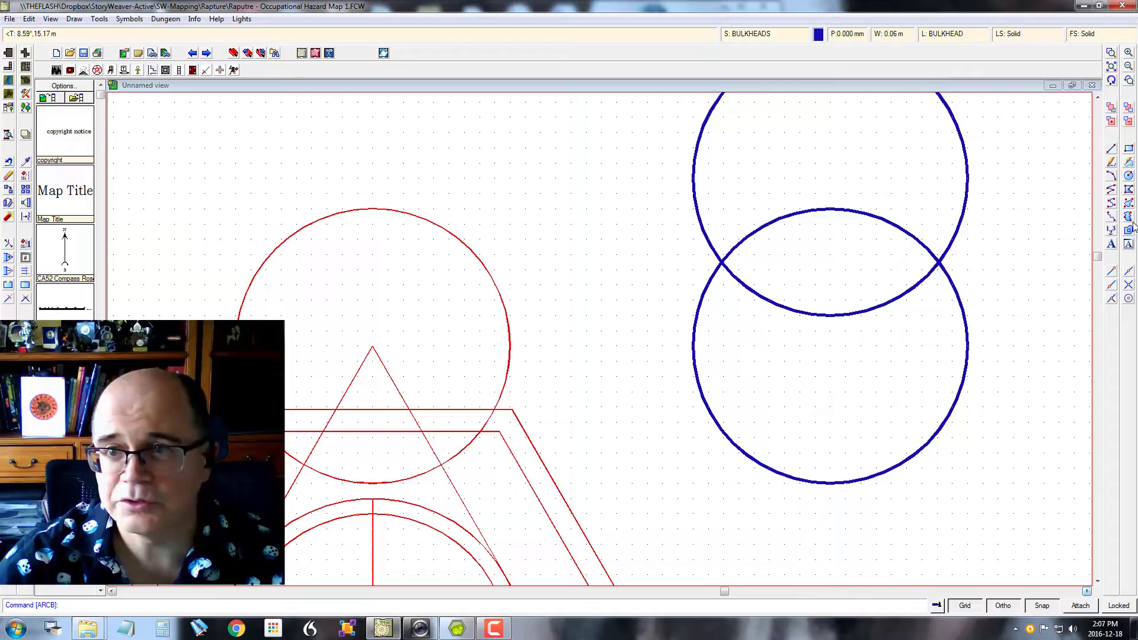
click(1127, 177)
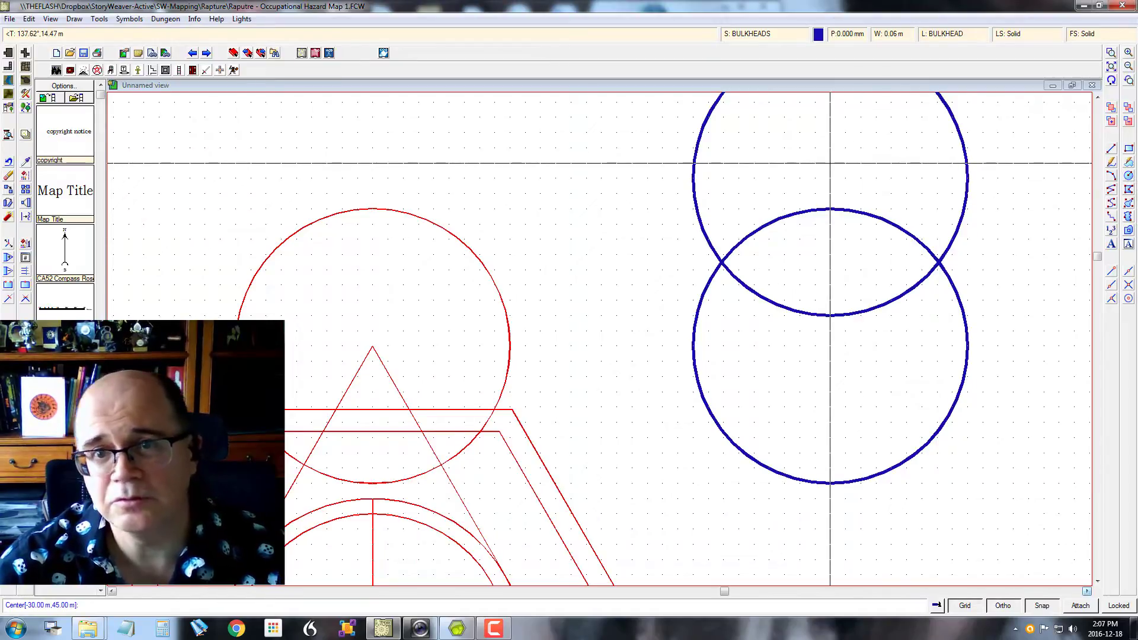
click(830, 163)
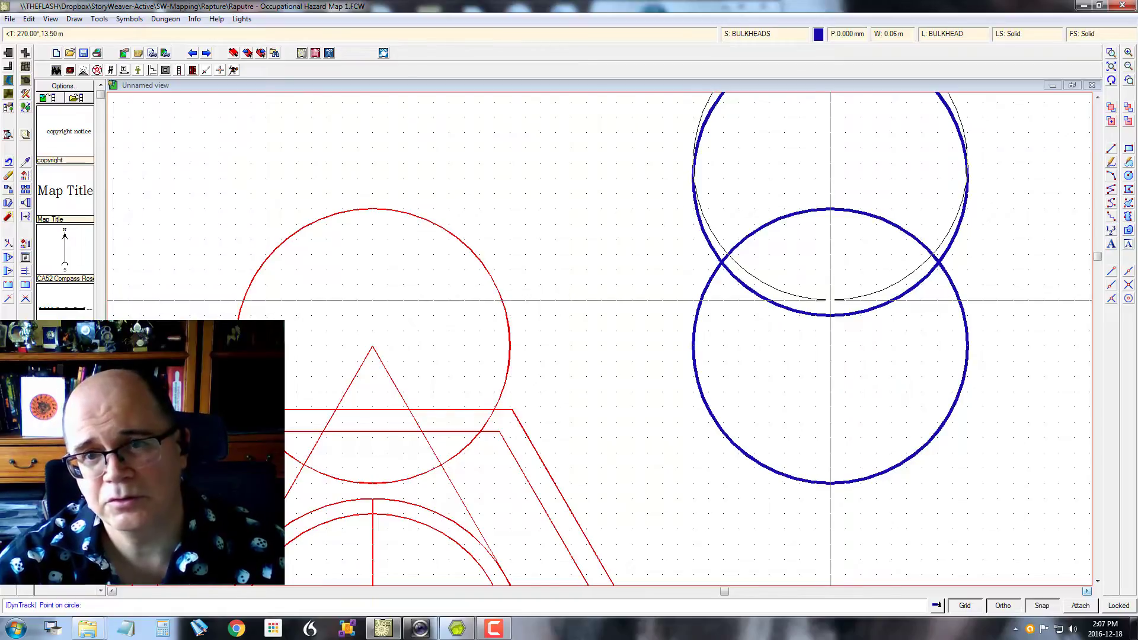
key(Escape)
key(Escape)
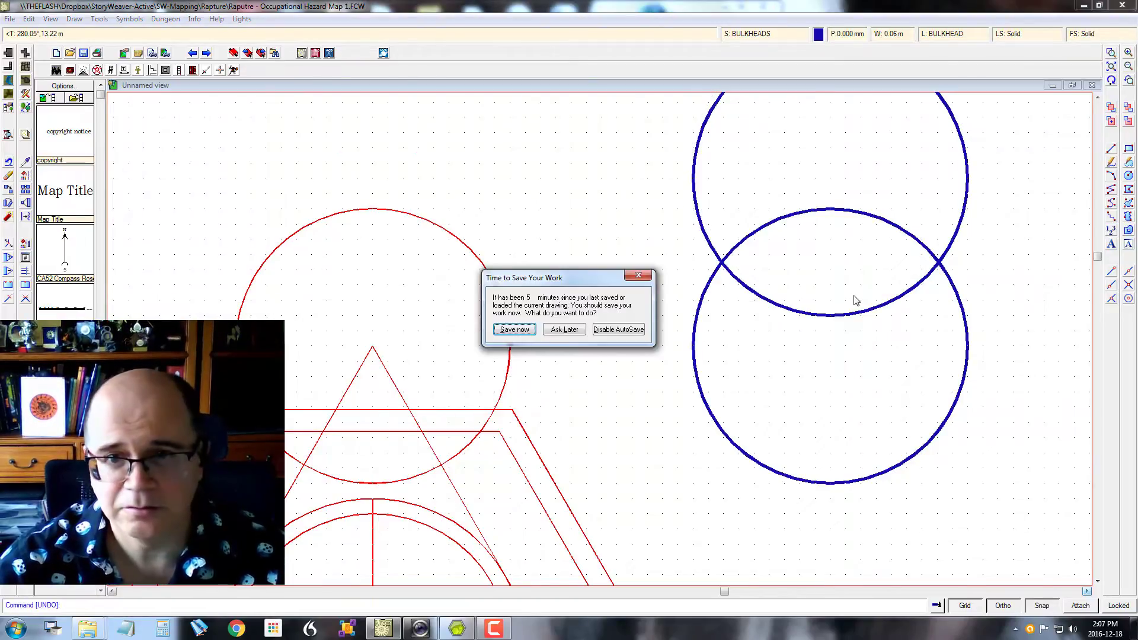
key(Escape)
- Draw a circle with a 12 m radius inside the upper bulkhead circle, sharing its center
click(1129, 80)
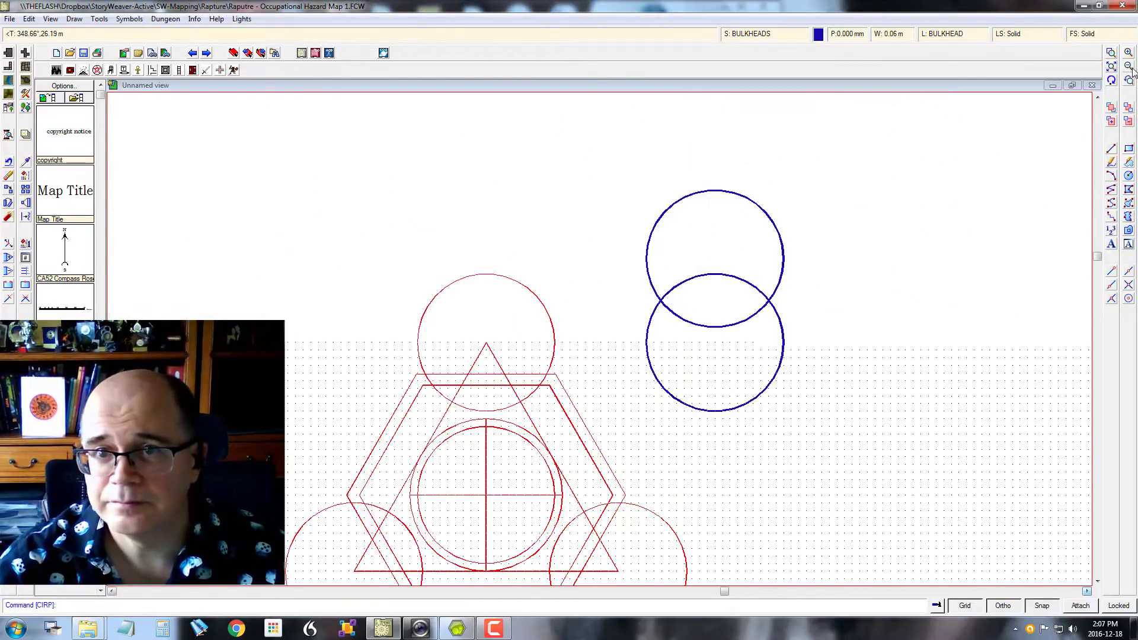
click(1130, 175)
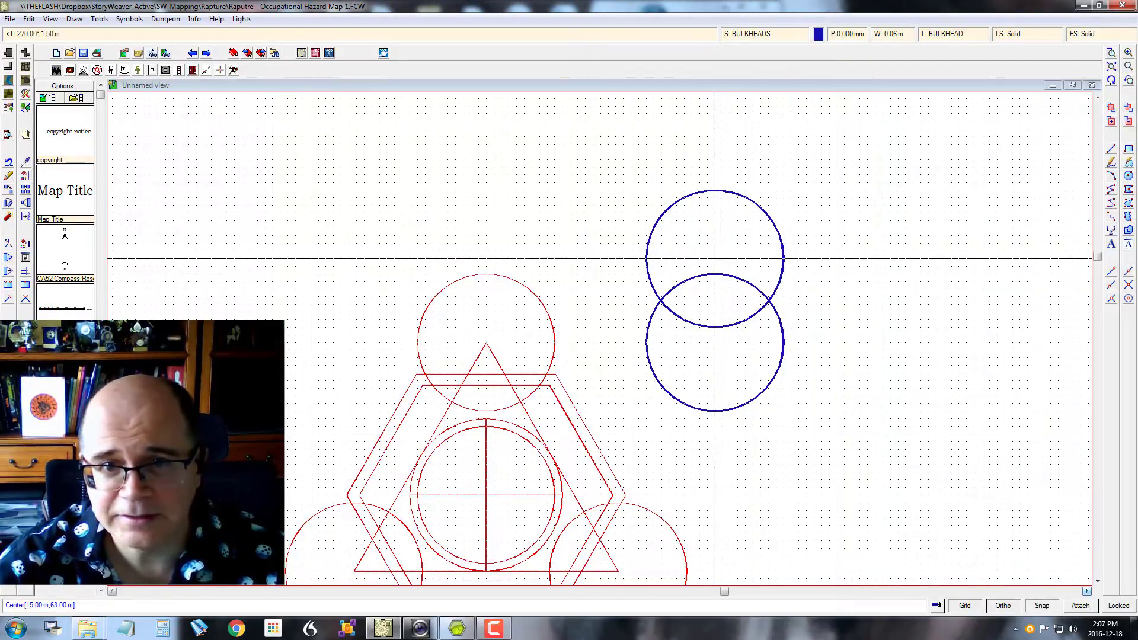
click(714, 257)
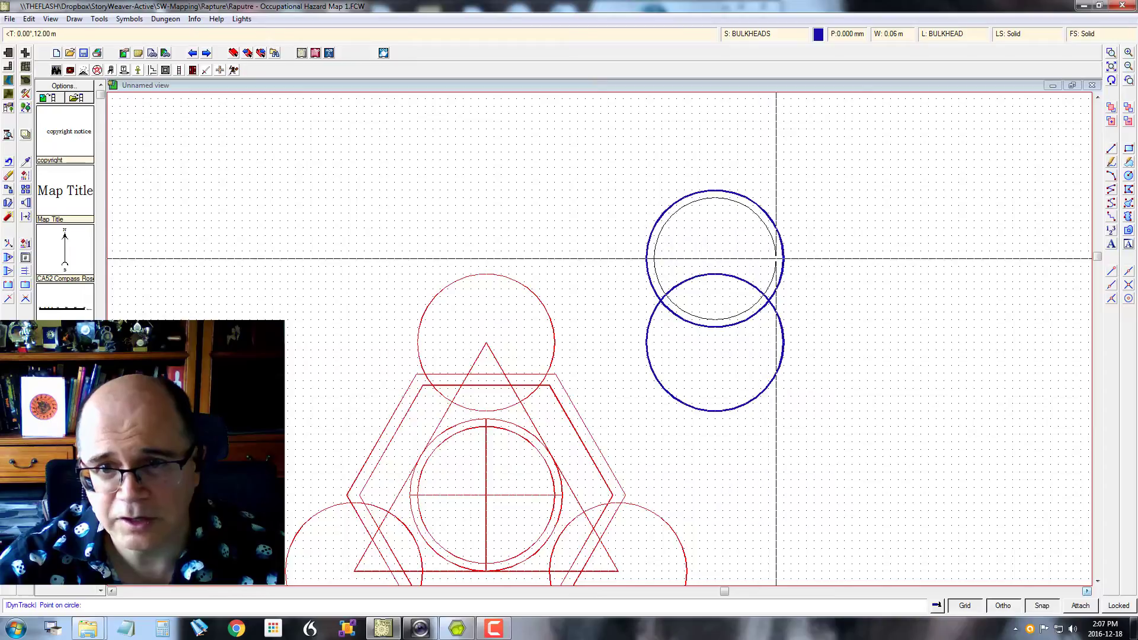
click(776, 258)
key(Return)
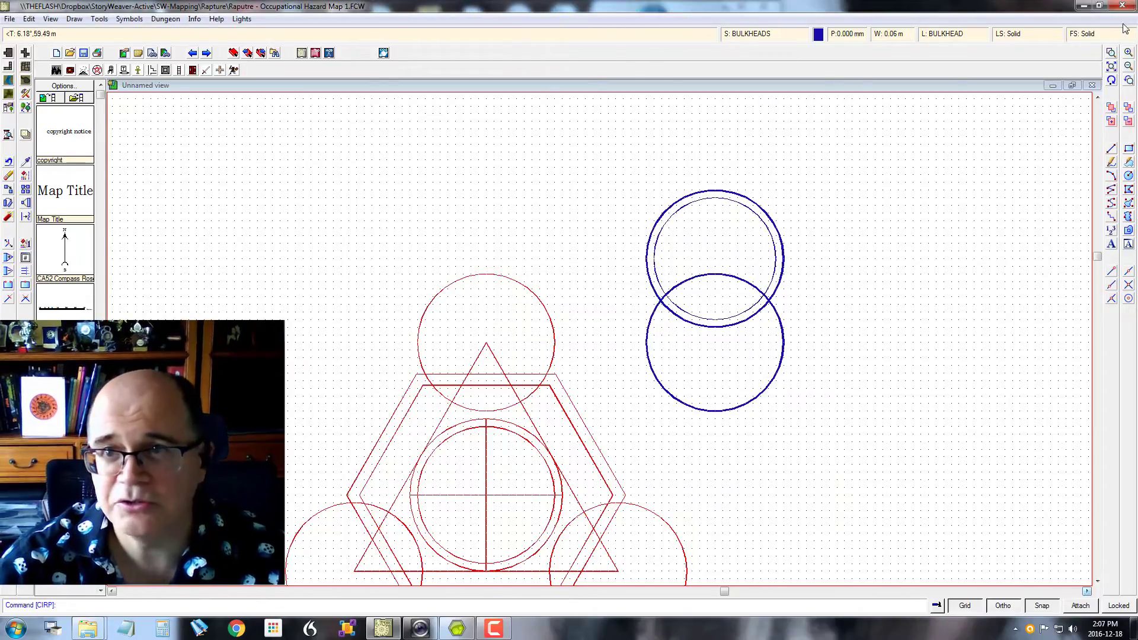
- Examine the overlap of the bulkhead circles, consult the rough station sketch in PDF Viewer Plus, and return to the map drawing
click(1111, 52)
click(620, 256)
click(850, 370)
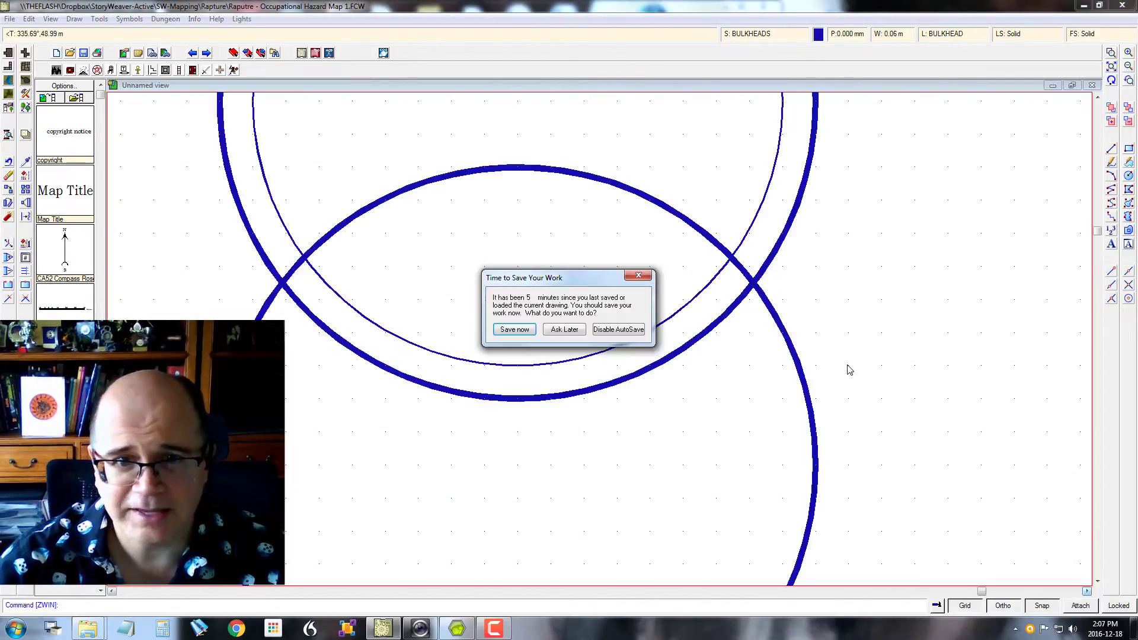
click(580, 326)
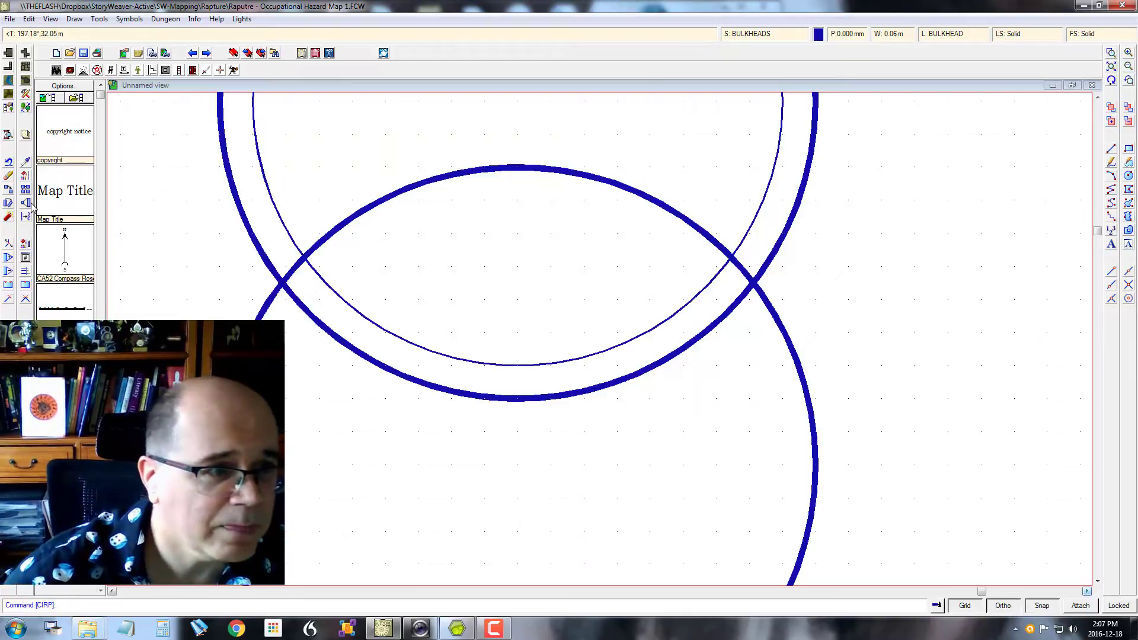
click(388, 631)
click(388, 630)
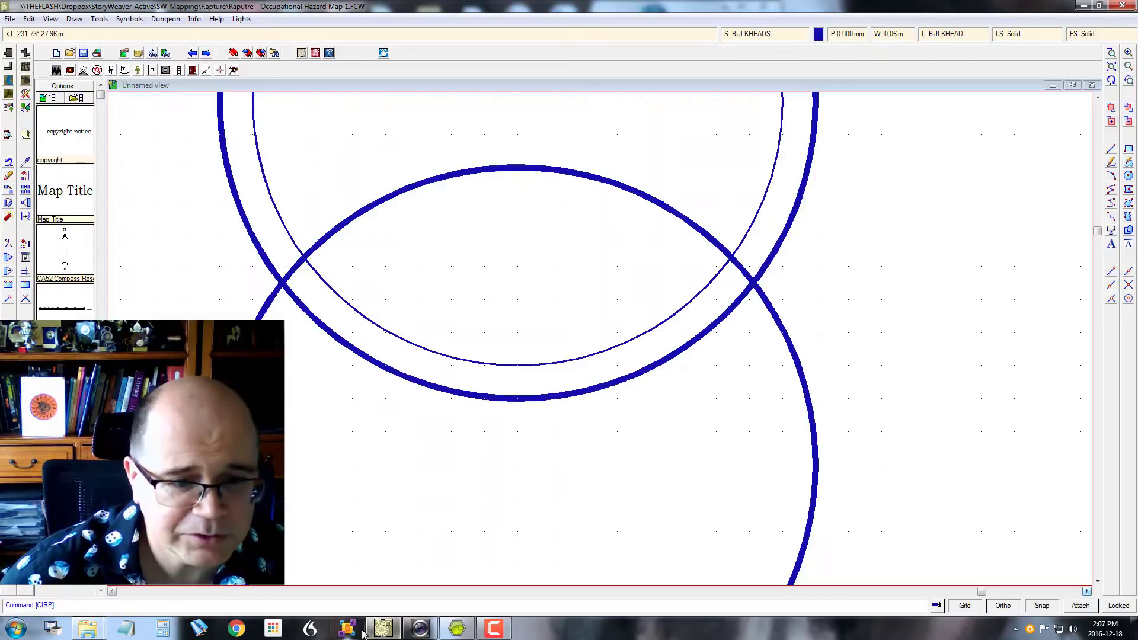
click(463, 632)
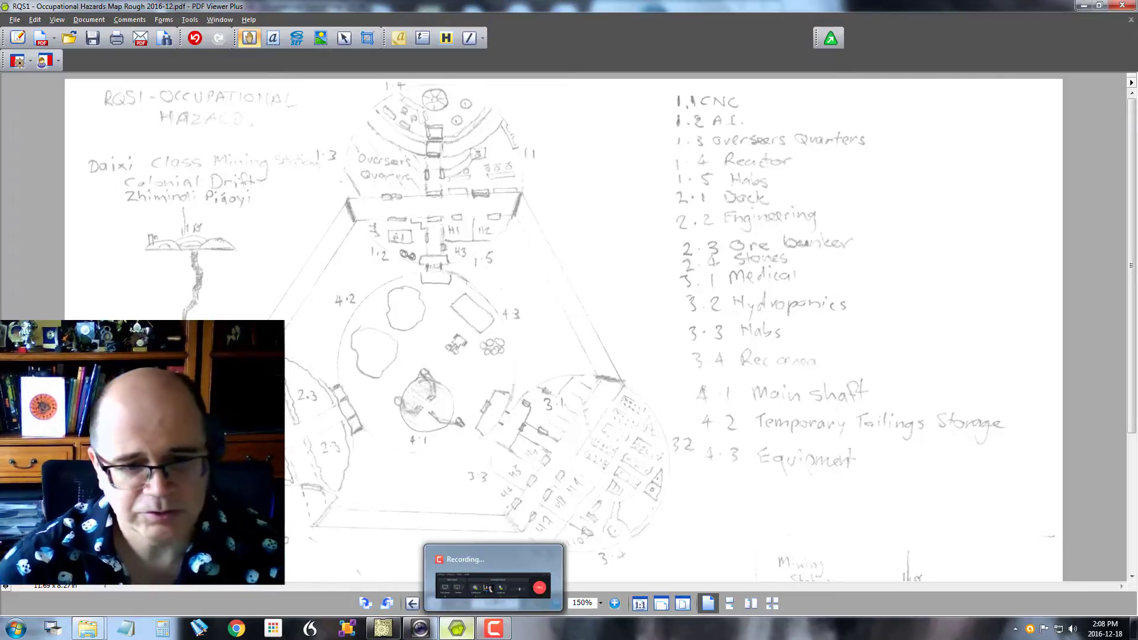
mouse_move(459, 631)
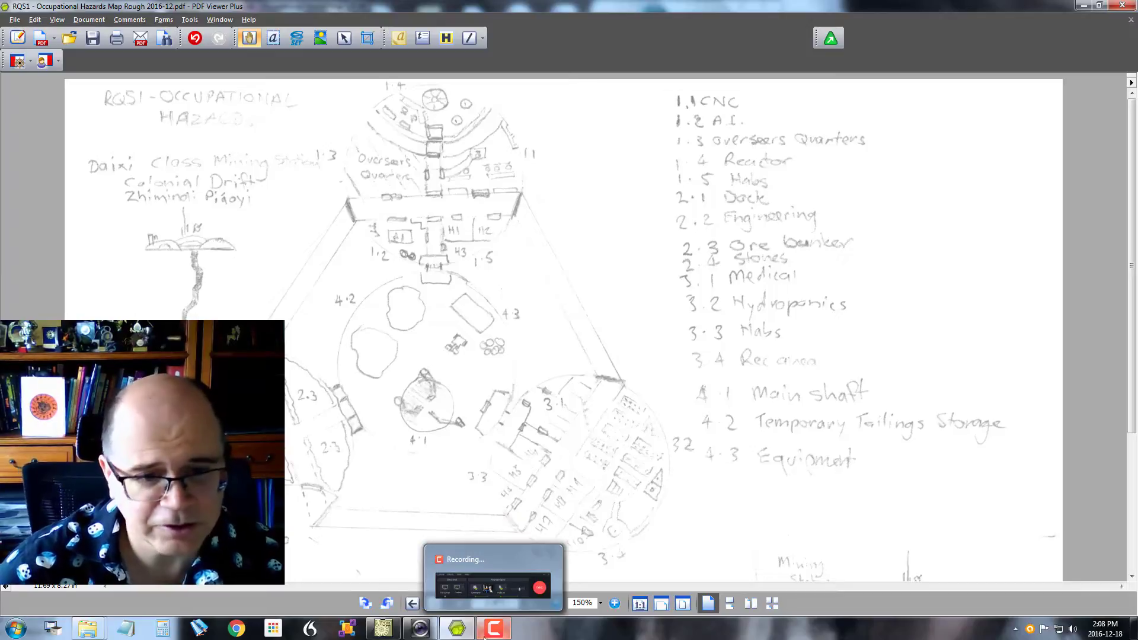
click(404, 633)
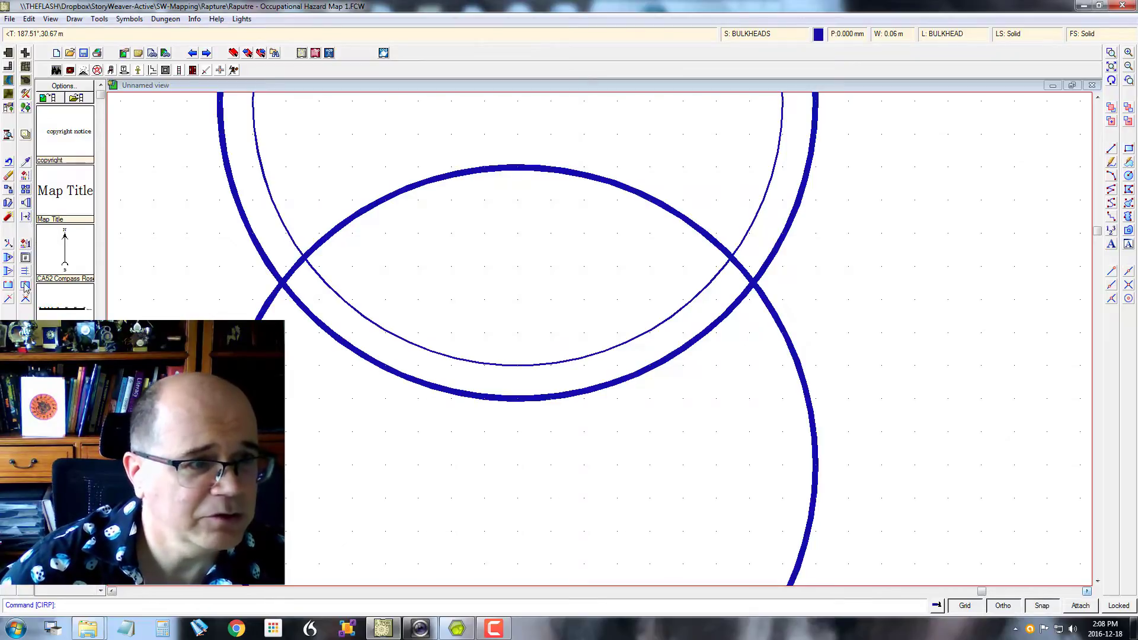
- Break the outer upper bulkhead circle at its two intersections with the lower circle, keeping only its lower arc
click(520, 399)
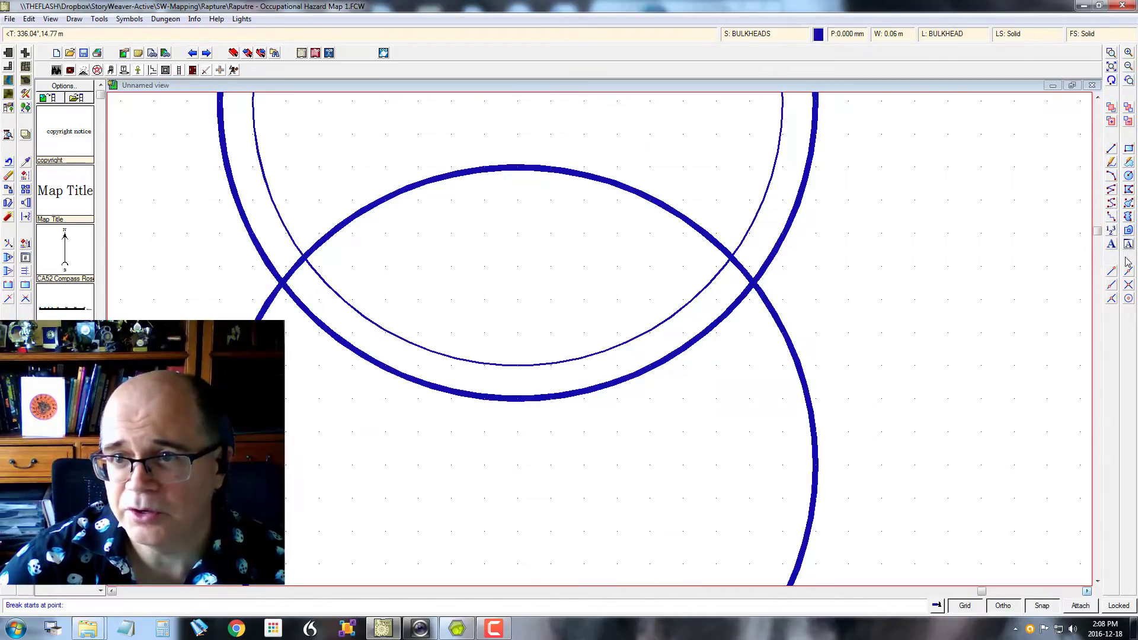
click(1128, 285)
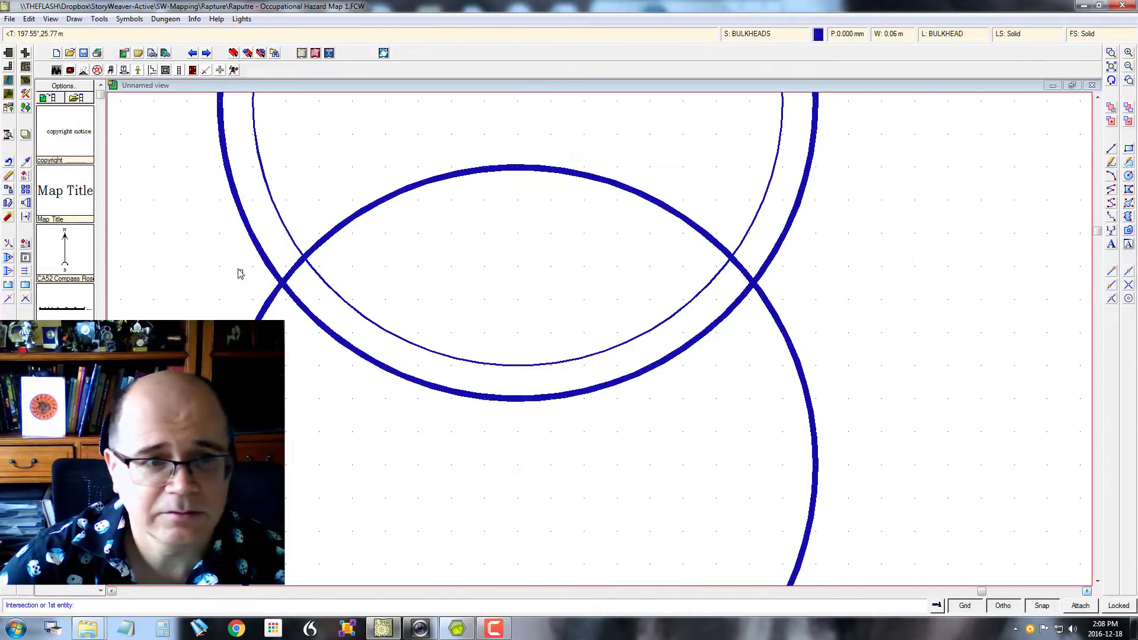
click(282, 282)
click(1128, 285)
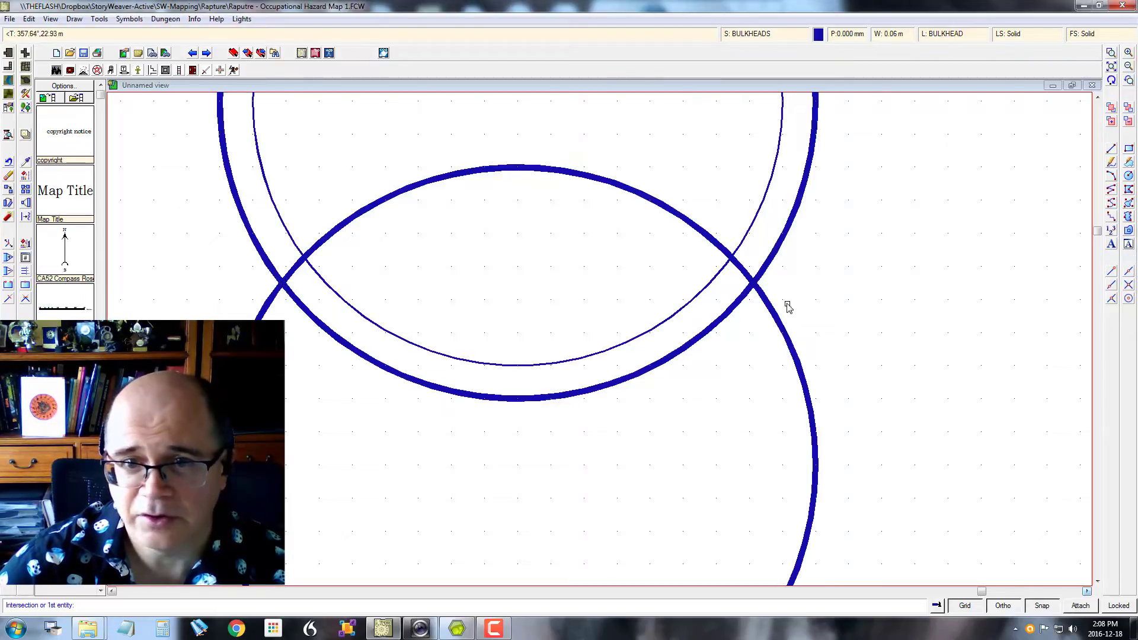
click(753, 283)
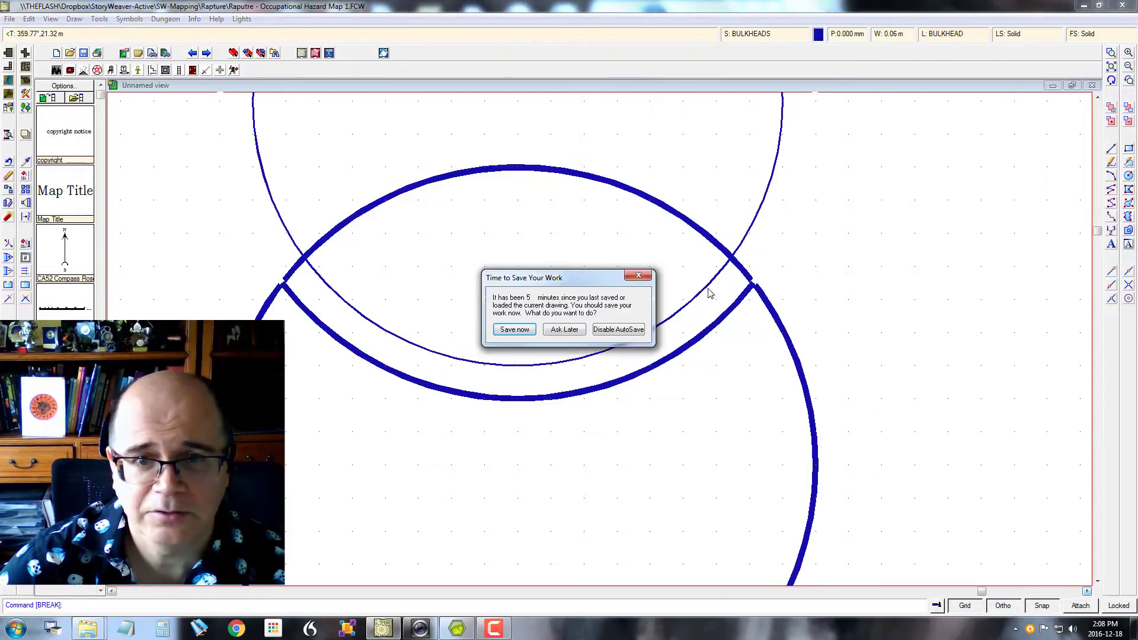
- Save the drawing, then break the thin circle where it crosses the thick dome outline, leaving only its arc inside the dome
click(516, 330)
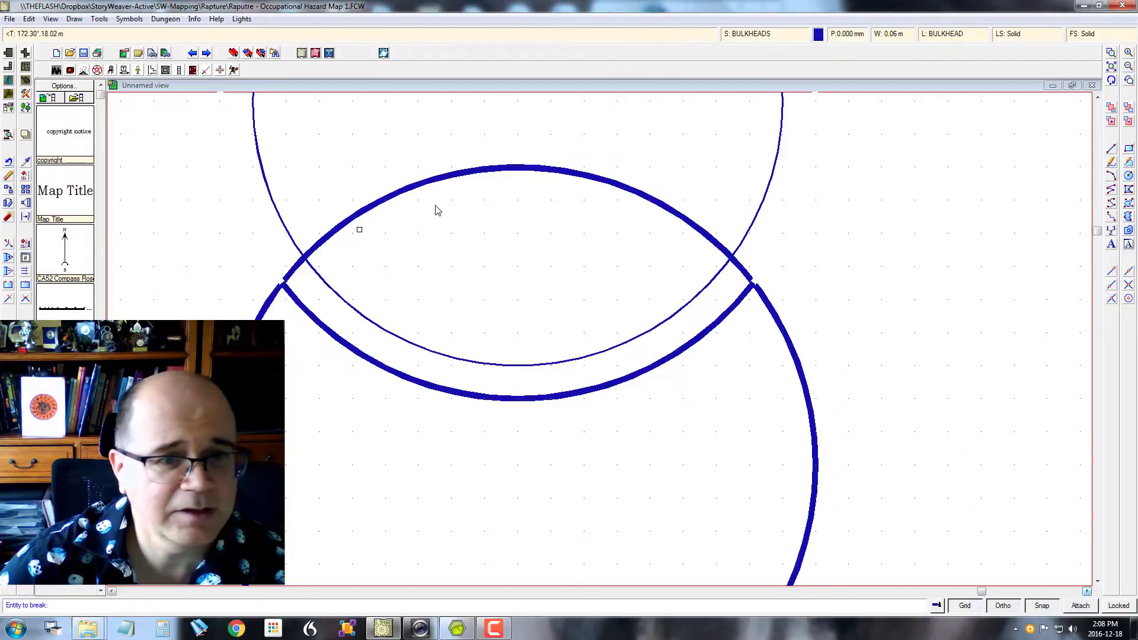
click(548, 366)
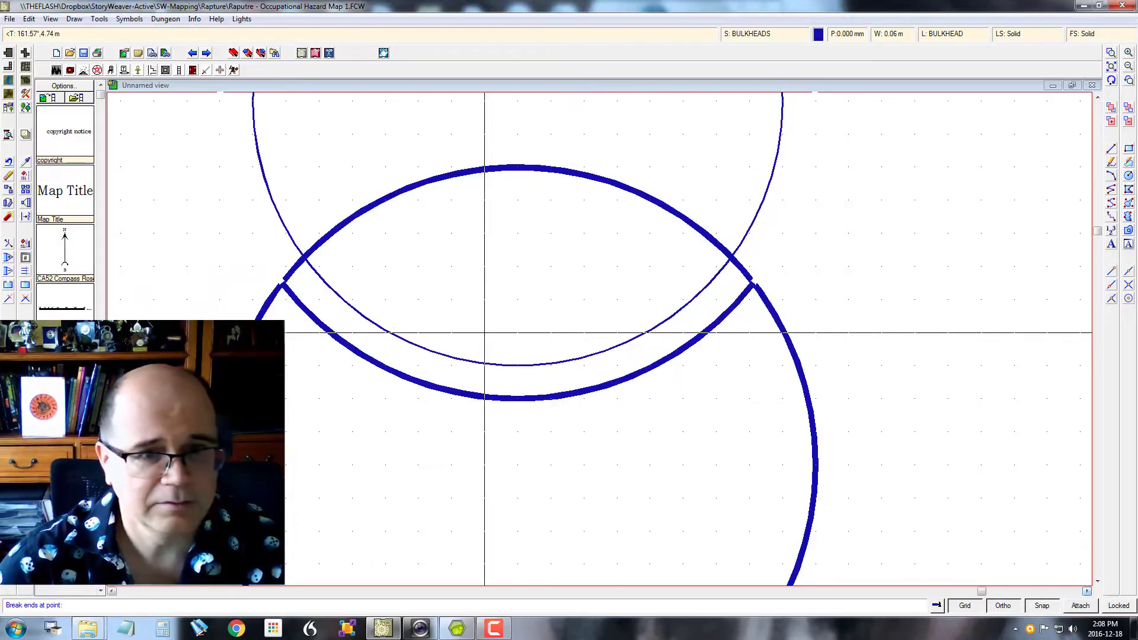
click(482, 350)
right_click(481, 347)
click(485, 363)
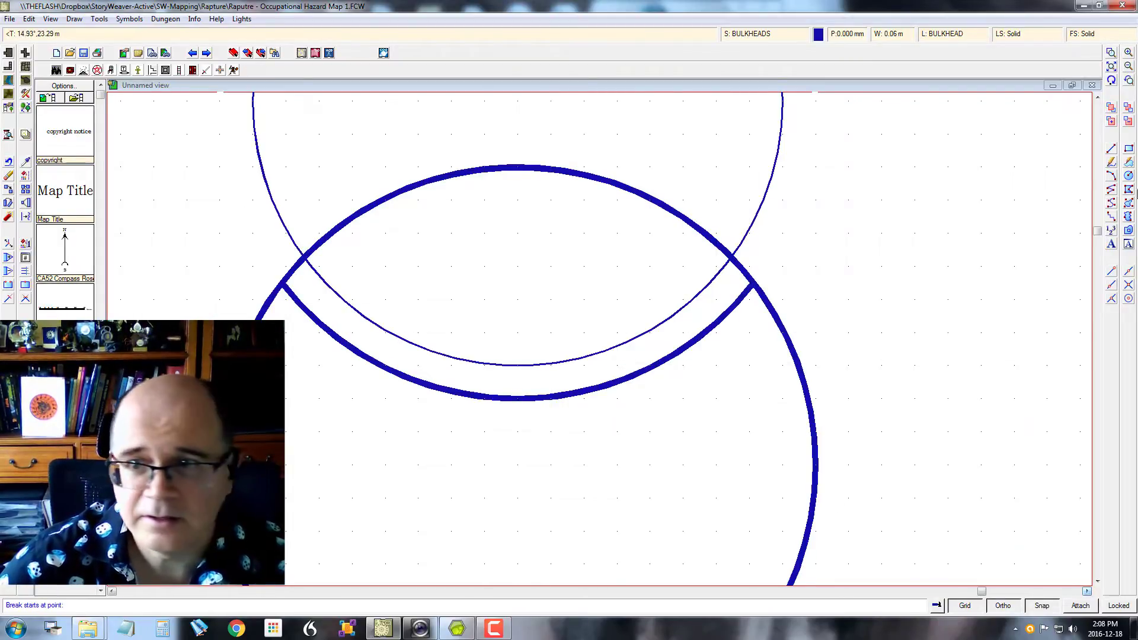
click(304, 256)
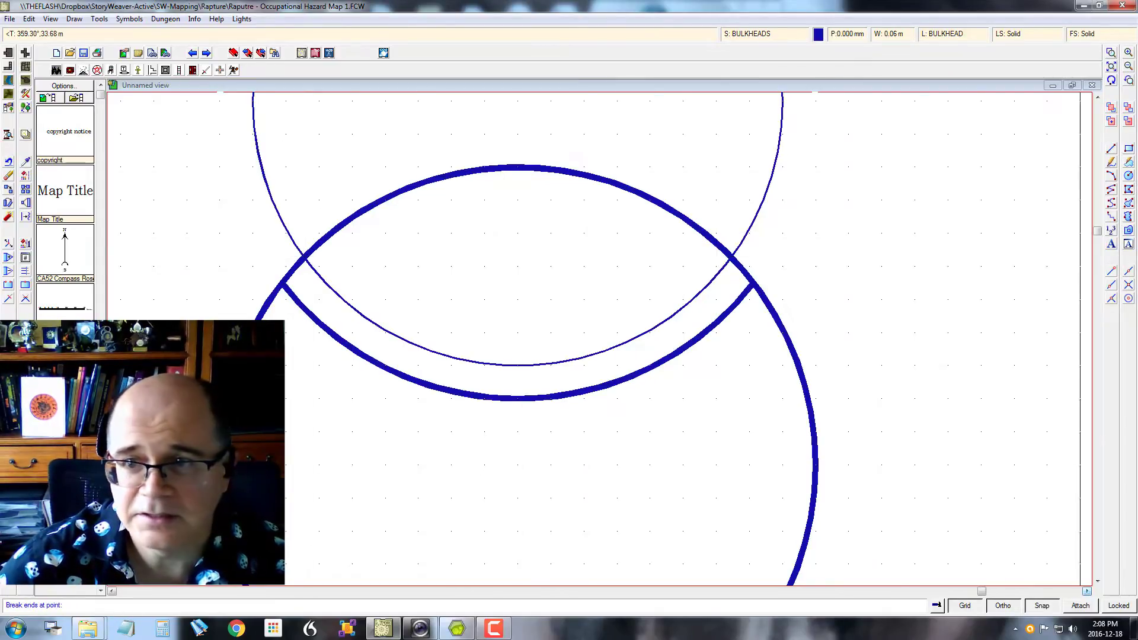
click(730, 256)
click(1111, 81)
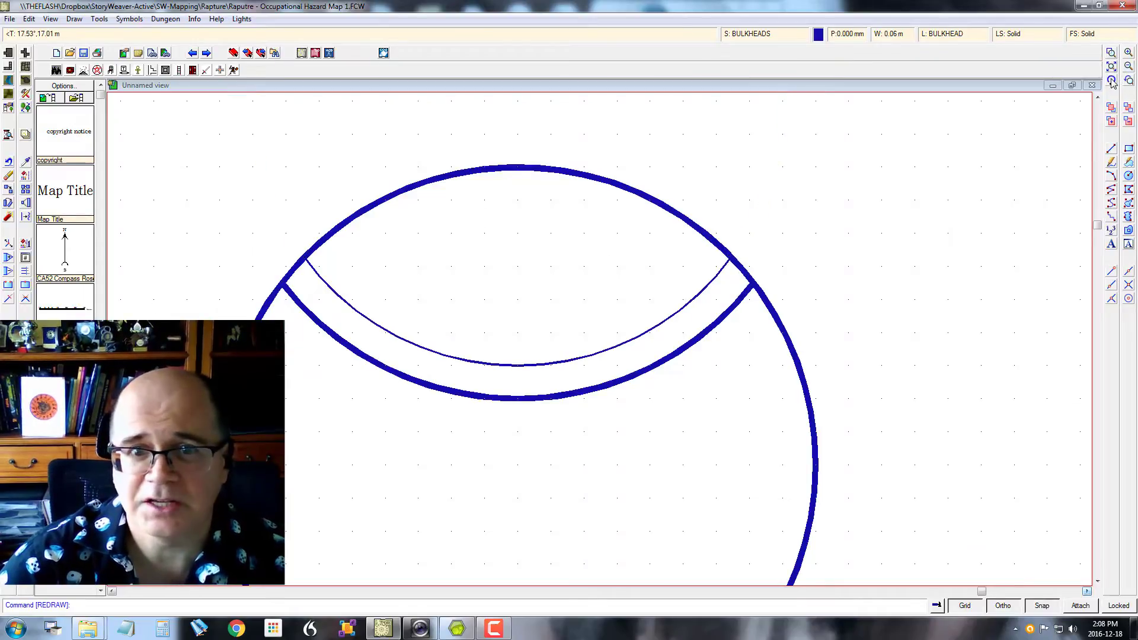
- Compare the dome with the hand-drawn rough map in PDF Viewer Plus and return to the map drawing
click(1129, 66)
click(1128, 66)
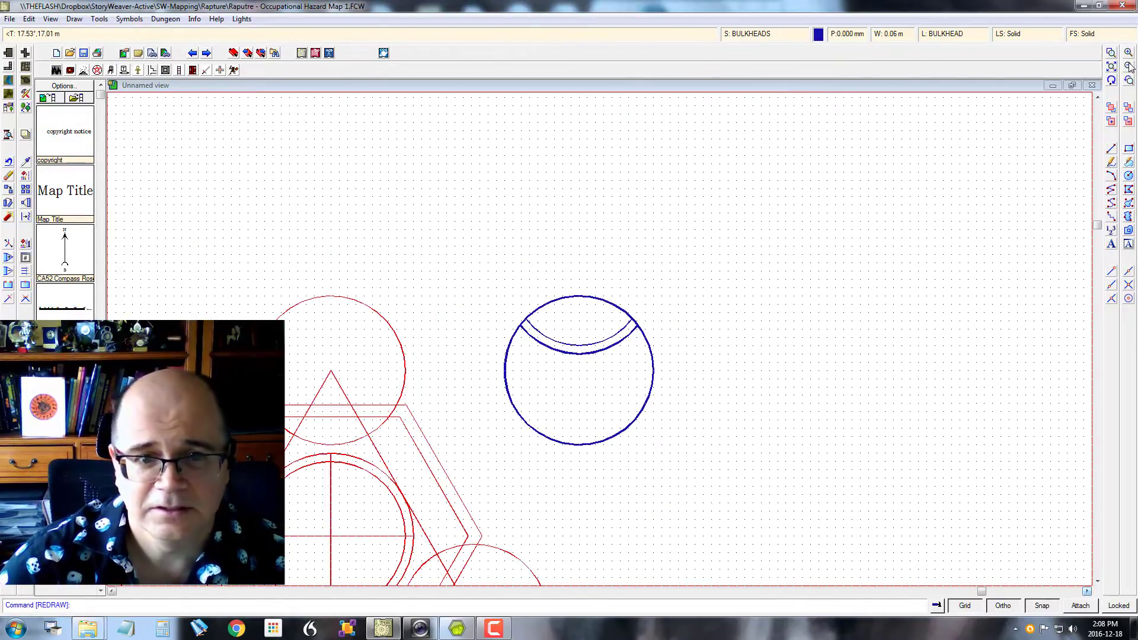
click(455, 630)
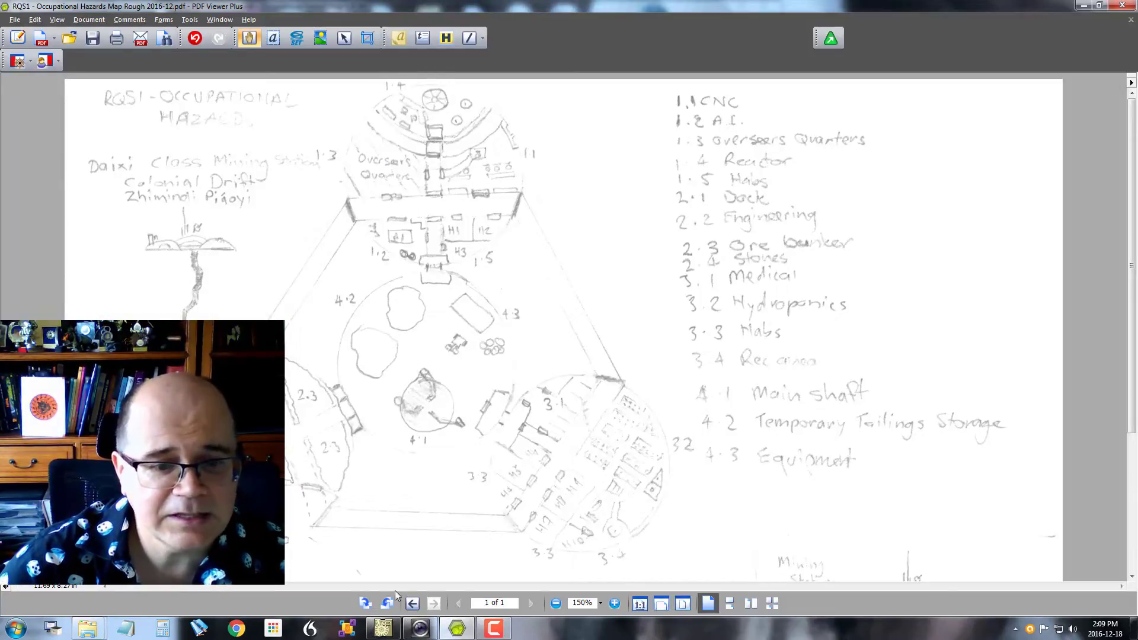
click(384, 629)
click(389, 632)
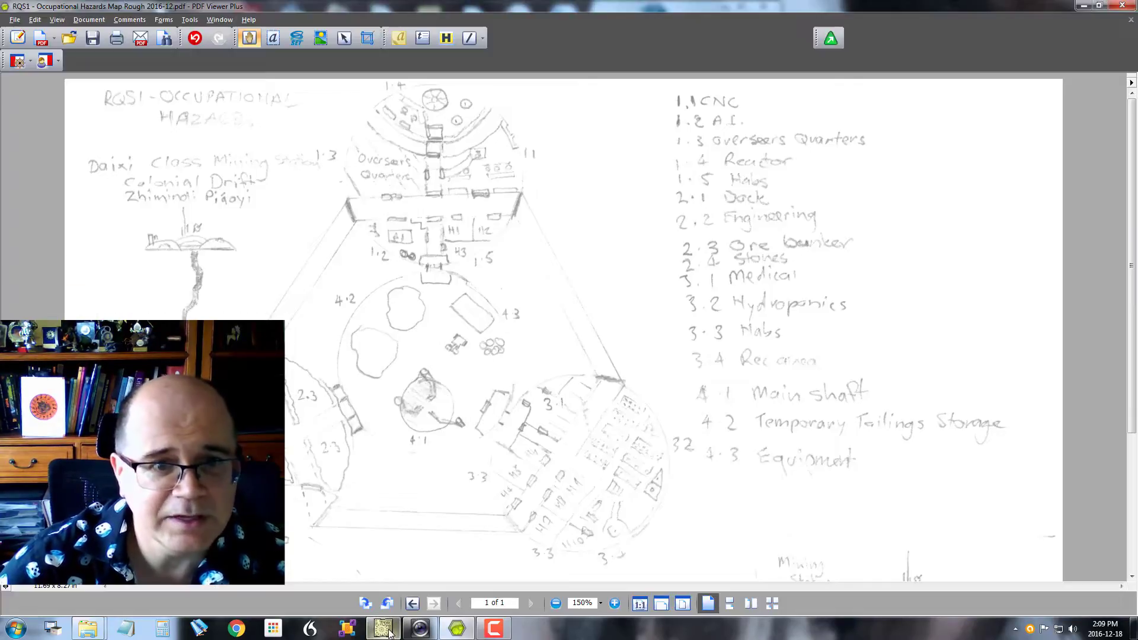
click(389, 631)
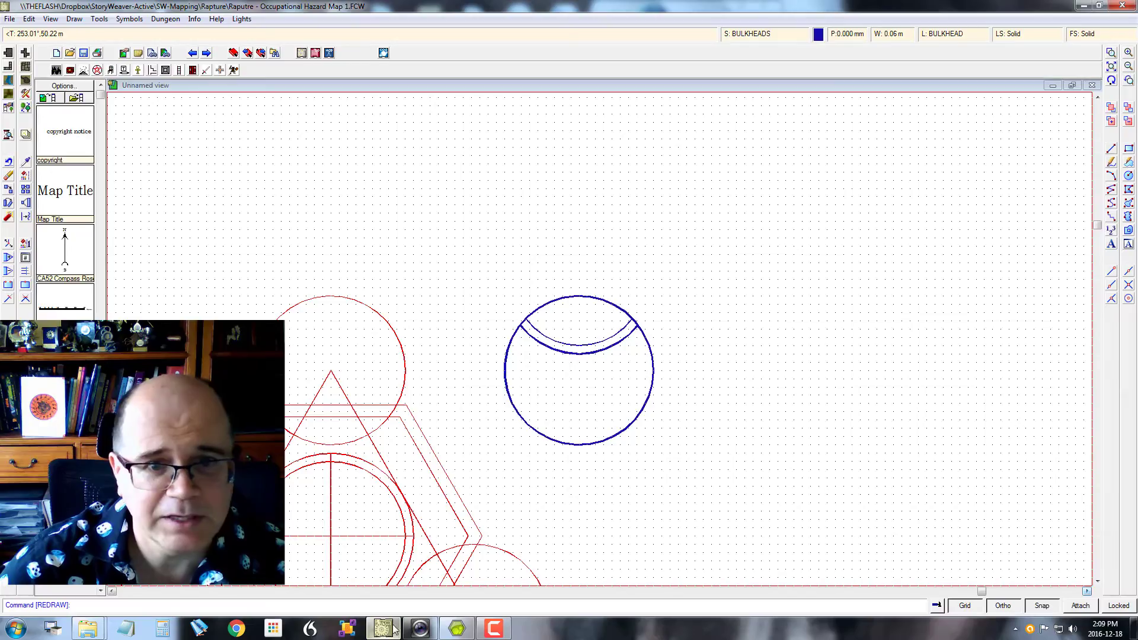
- Set the 1.5m grid system to 2 snap divisions
click(1112, 149)
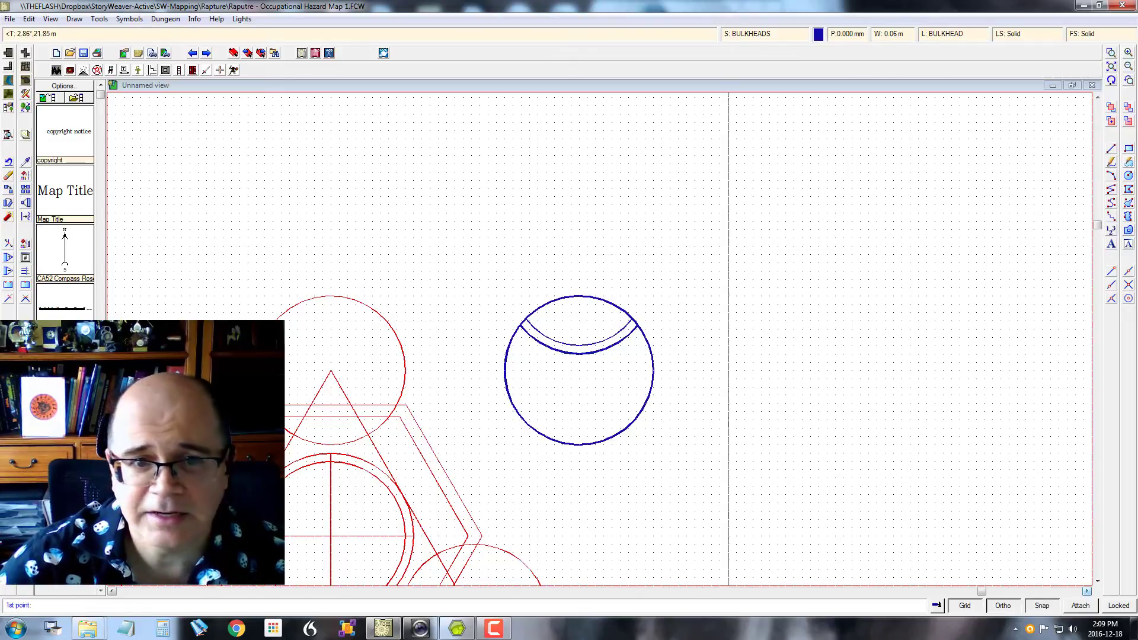
click(1112, 52)
click(490, 277)
click(703, 543)
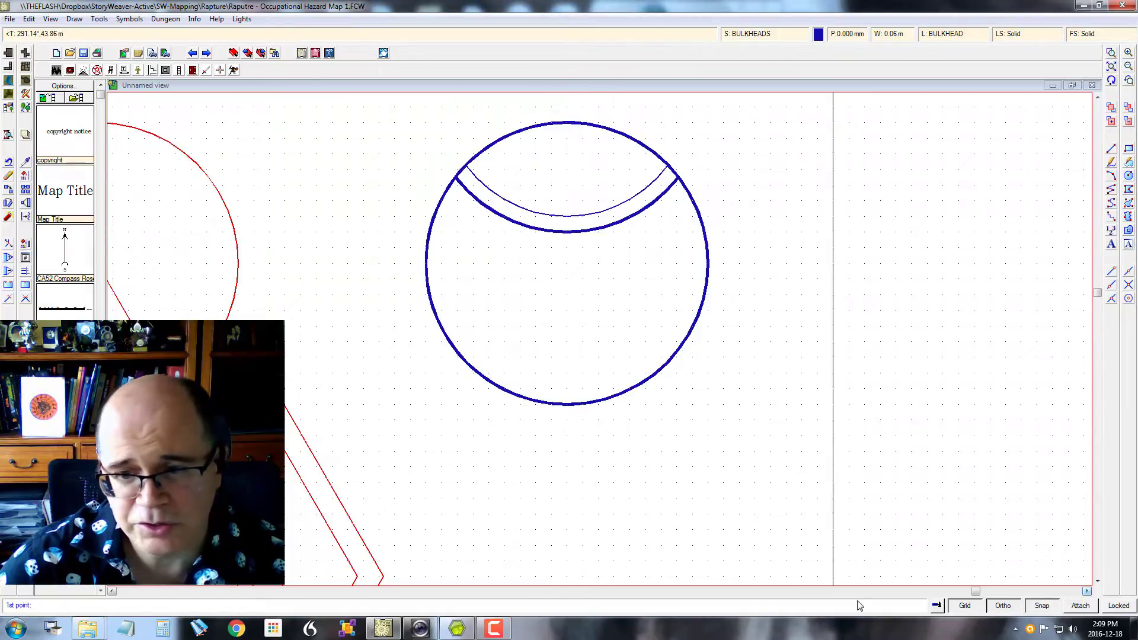
right_click(965, 610)
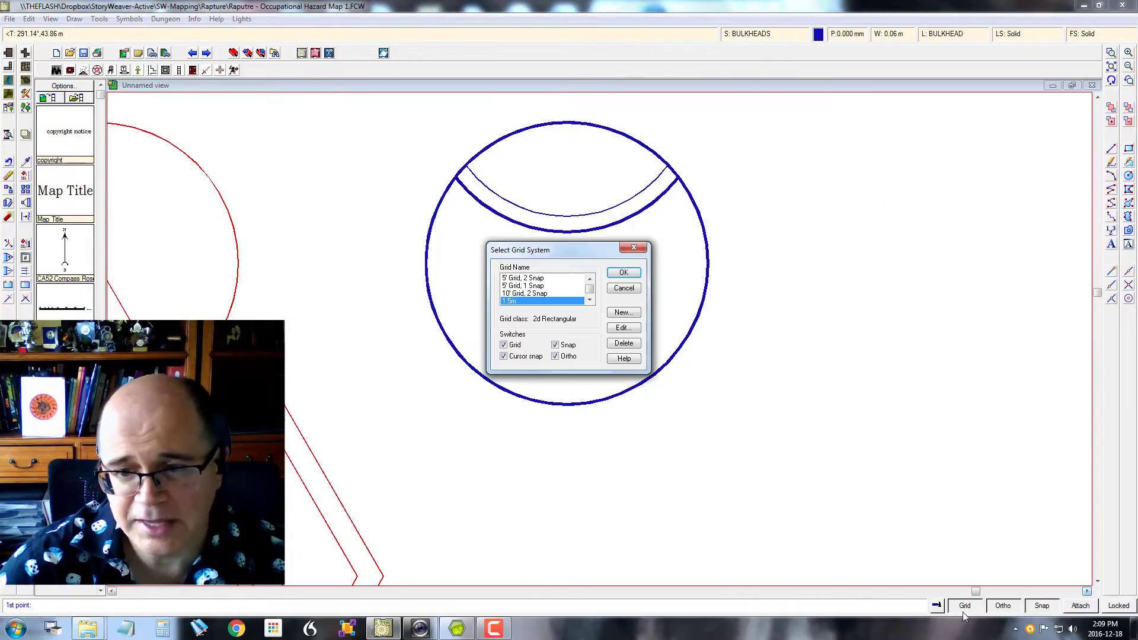
click(626, 328)
key(Tab)
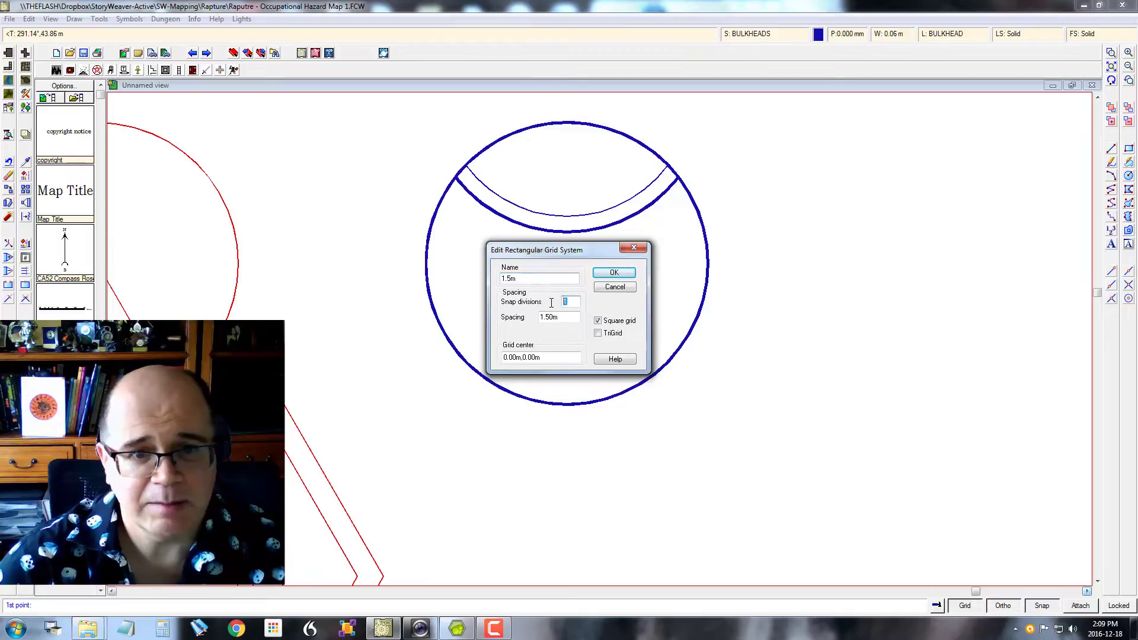
click(614, 272)
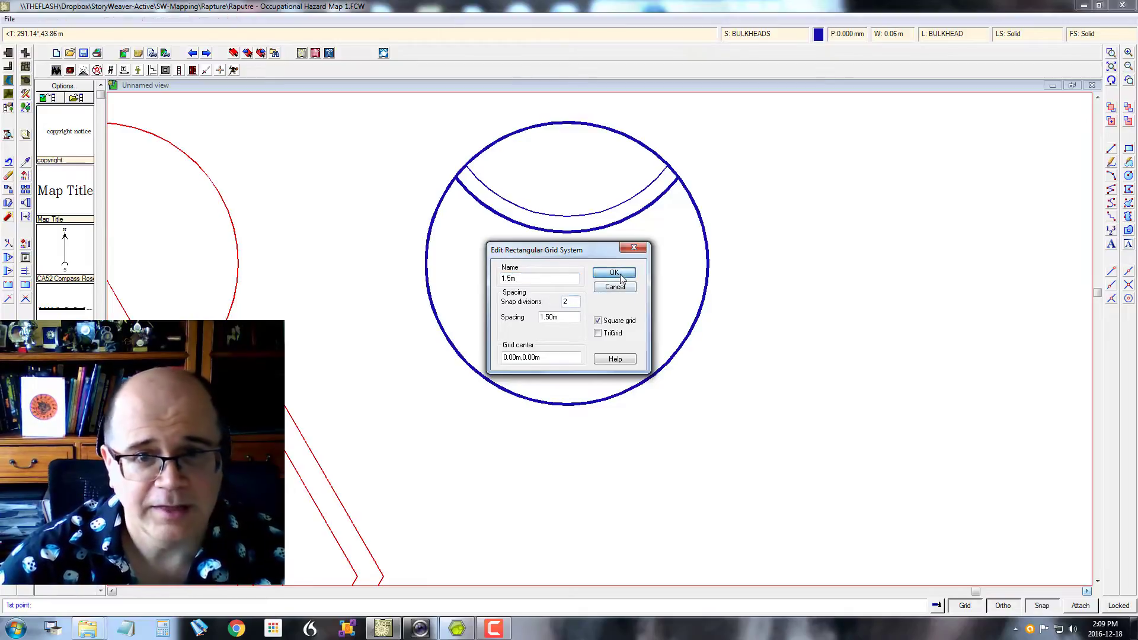
click(622, 276)
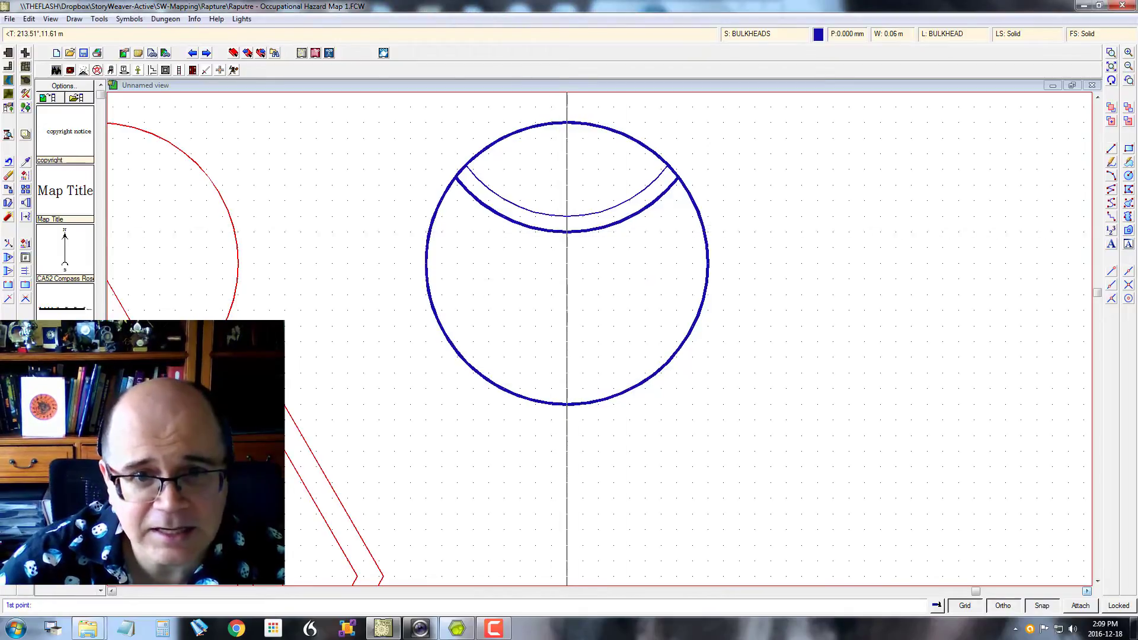
- Draw two parallel vertical corridor lines 1.5 m apart from the thick inner arc's lowest part to beyond the dome's lower edge
click(559, 231)
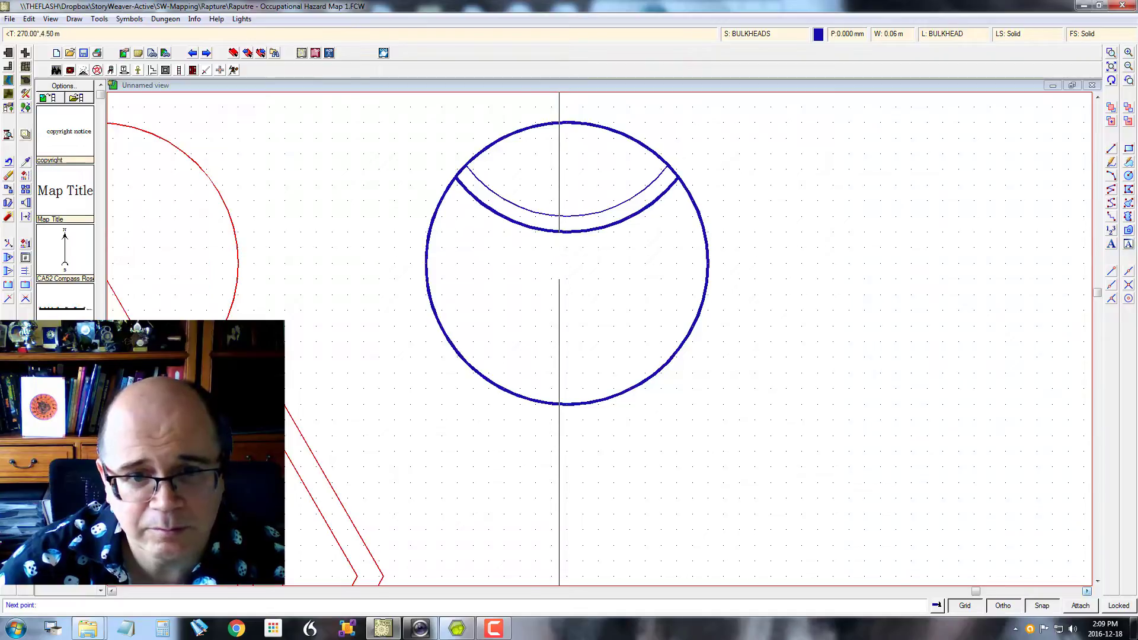
click(559, 452)
right_click(543, 448)
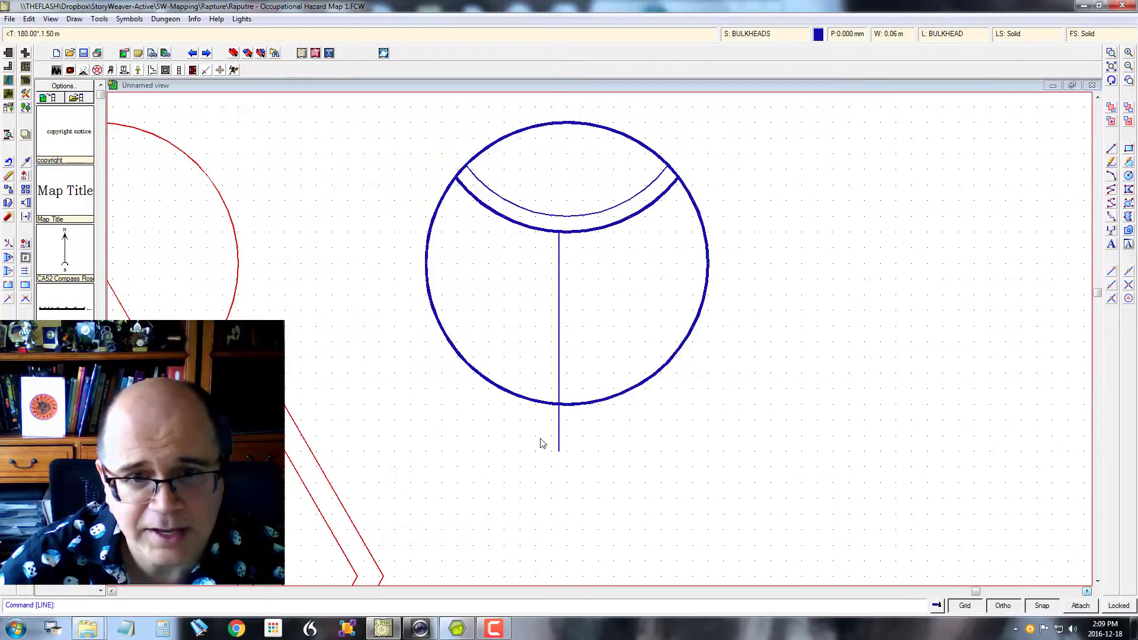
right_click(576, 225)
click(575, 231)
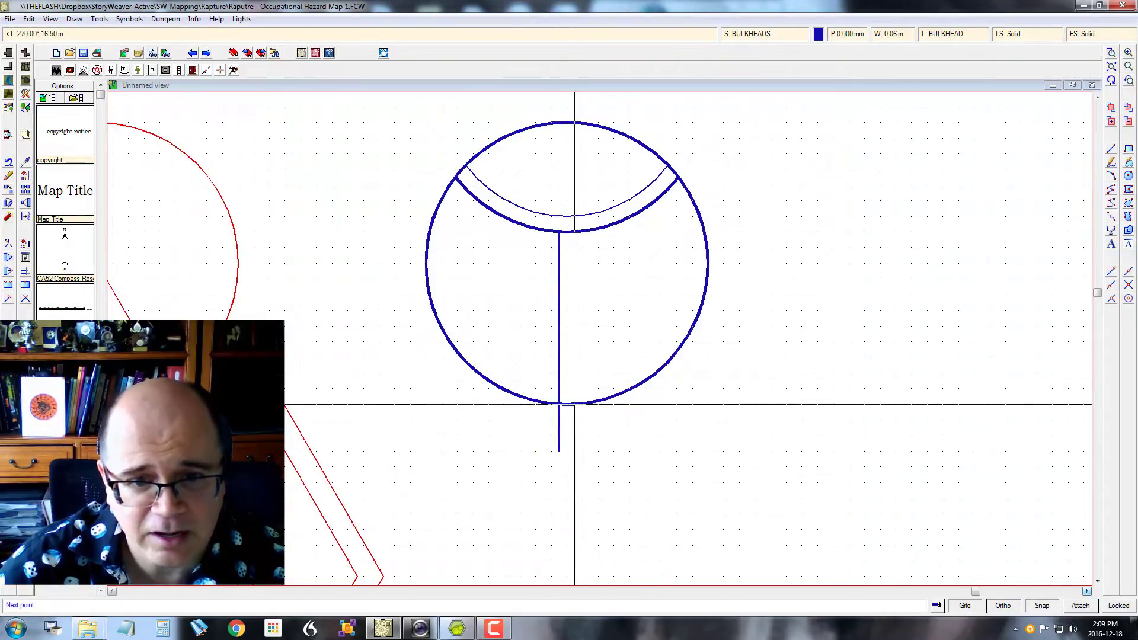
click(575, 452)
right_click(574, 452)
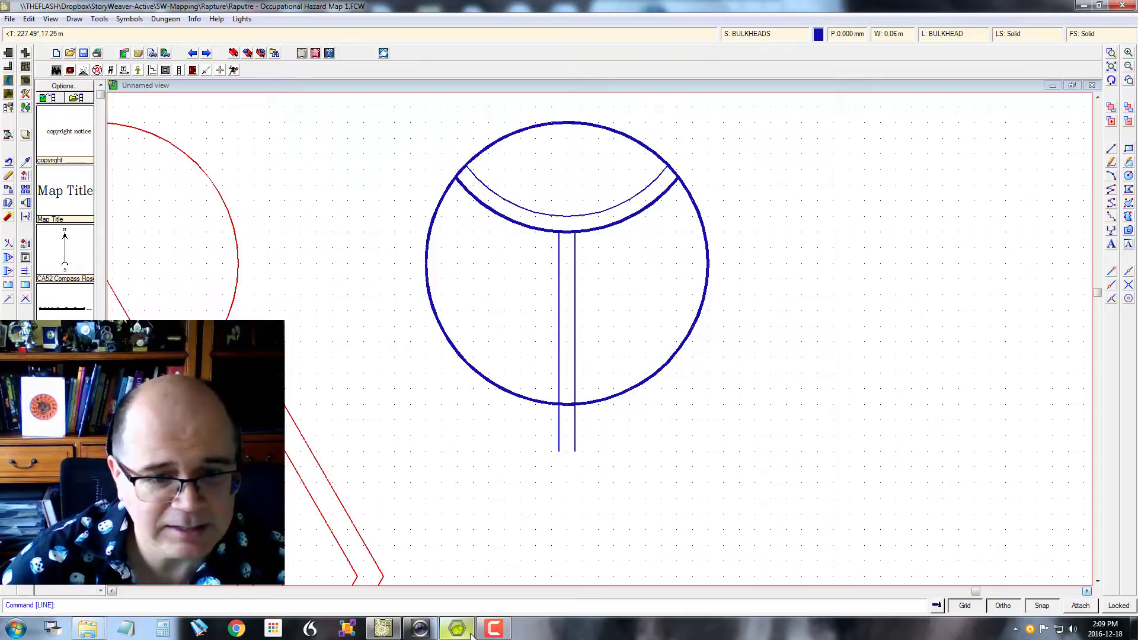
- Check the rough map PDF, then draw two parallel horizontal corridor lines 30 m long and 1.5 m apart across the dome's lower half
click(384, 630)
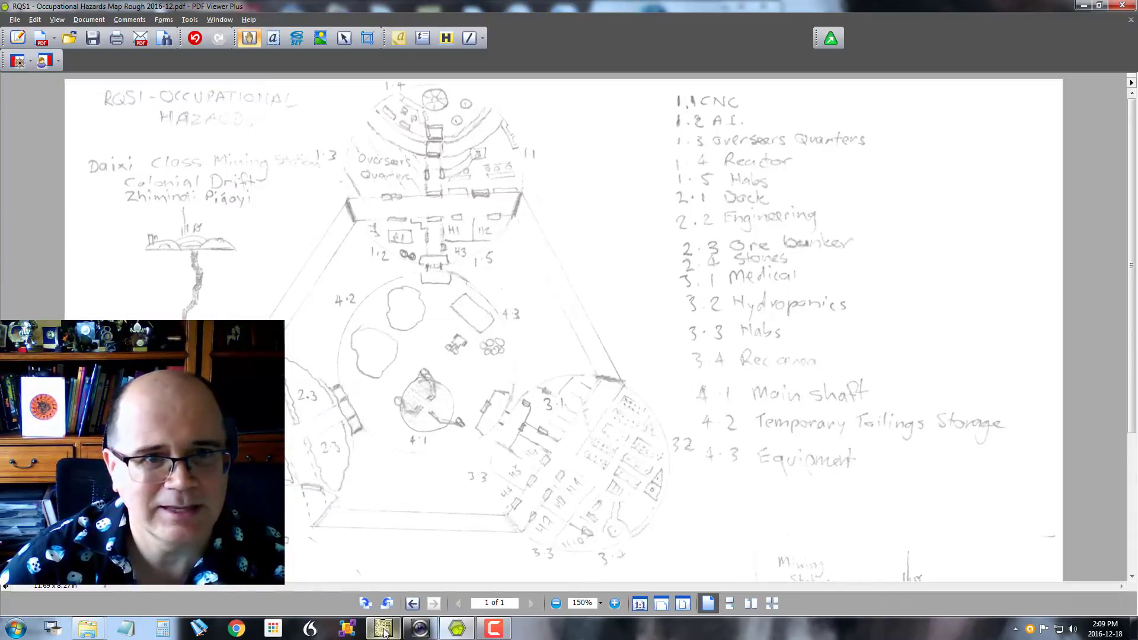
click(383, 630)
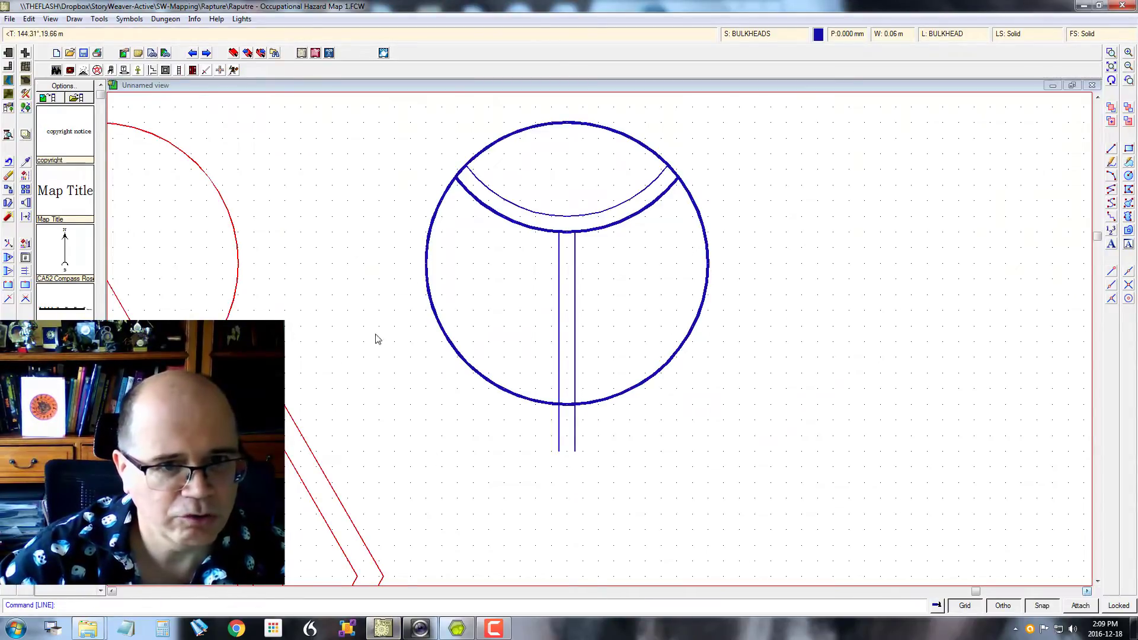
click(1111, 150)
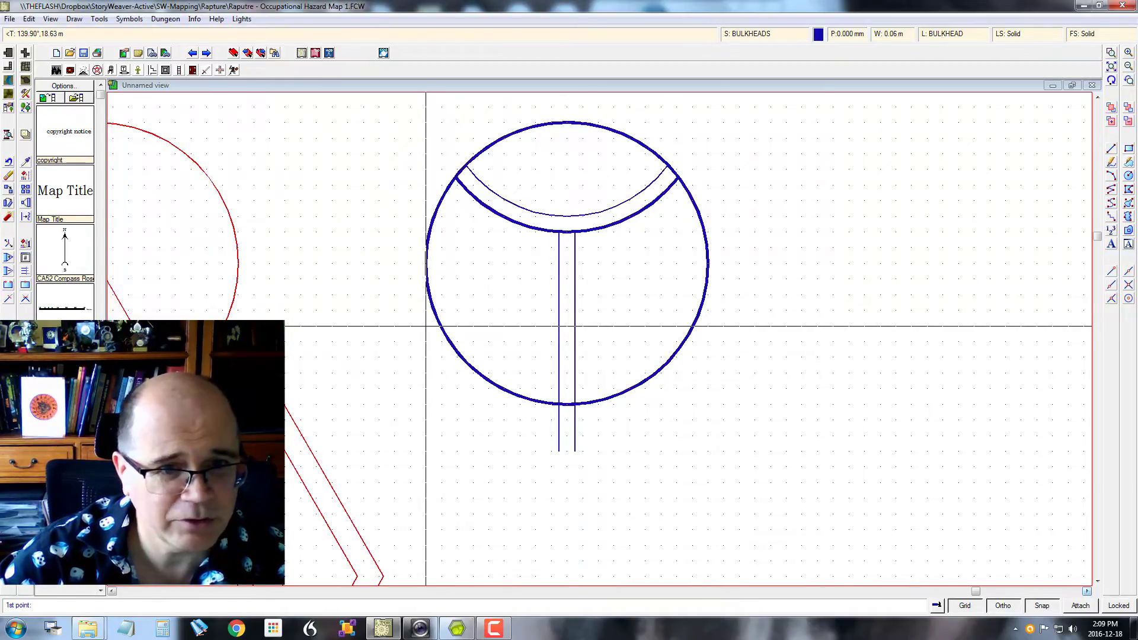
click(426, 326)
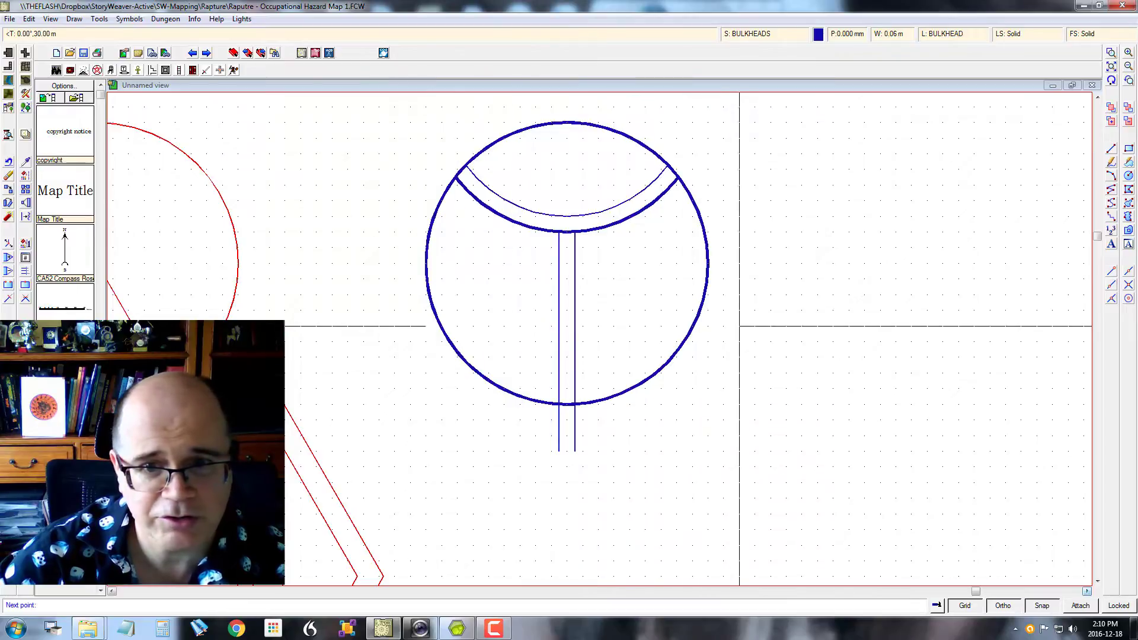
click(739, 326)
right_click(739, 326)
right_click(485, 367)
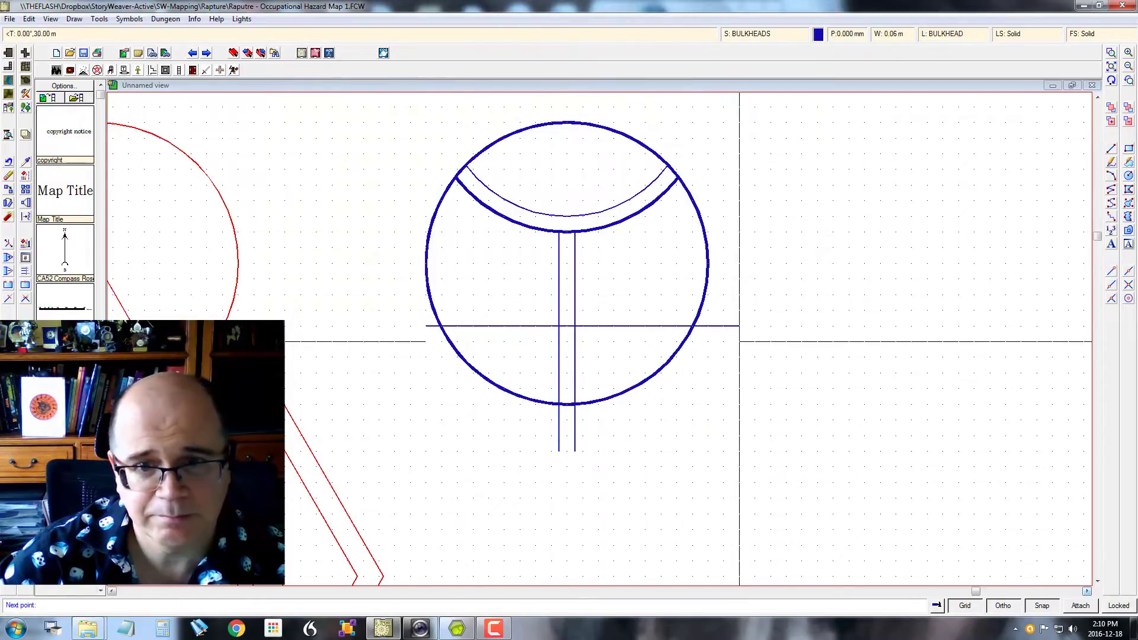
click(739, 341)
right_click(739, 341)
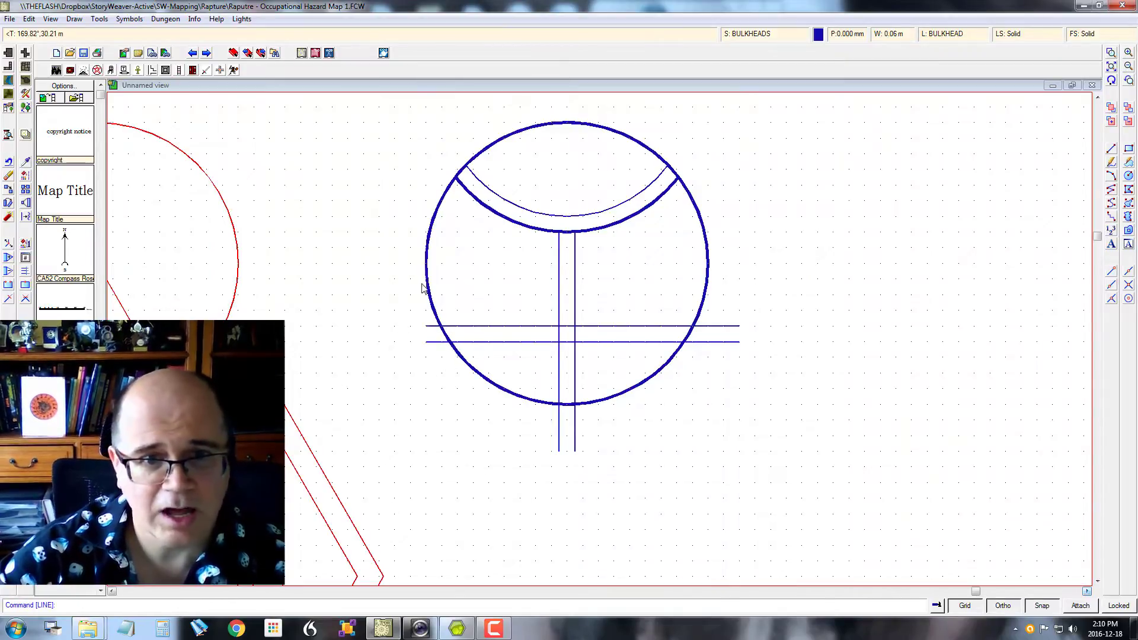
- Consult the rough map PDF and draw a horizontal wall below the cross corridor, from the vertical corridor's right line to the dome wall
click(379, 629)
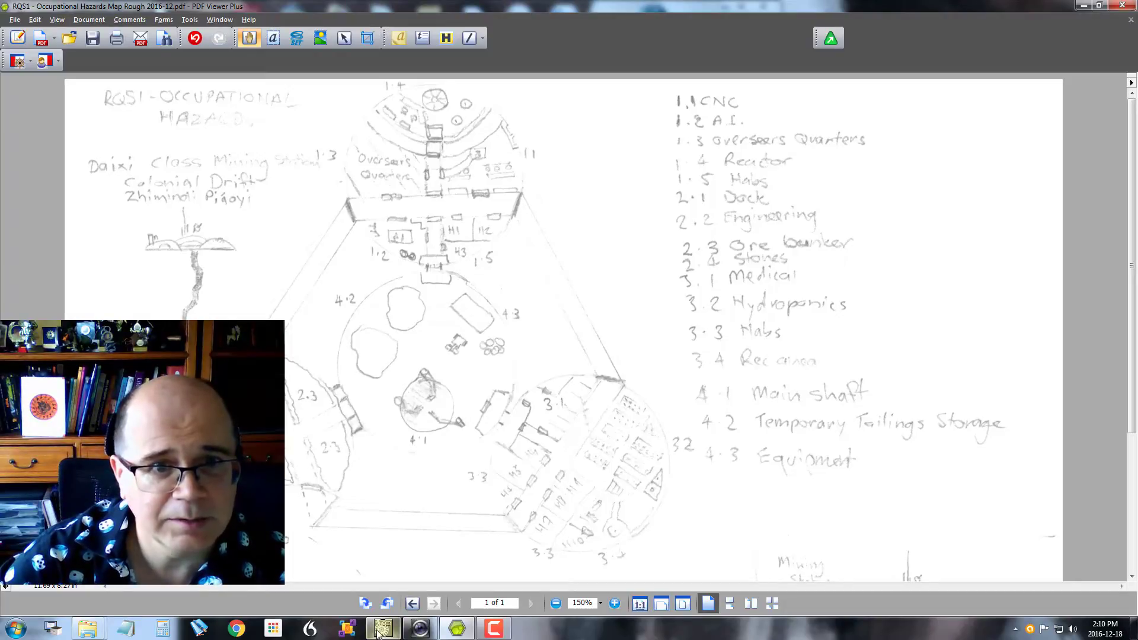
click(379, 631)
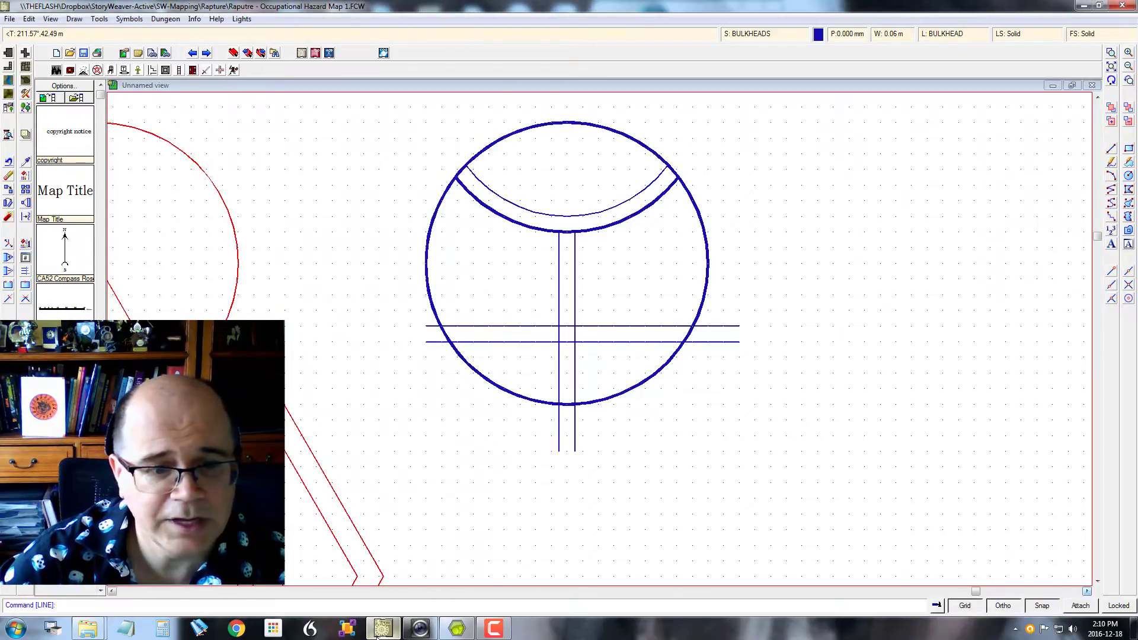
click(384, 630)
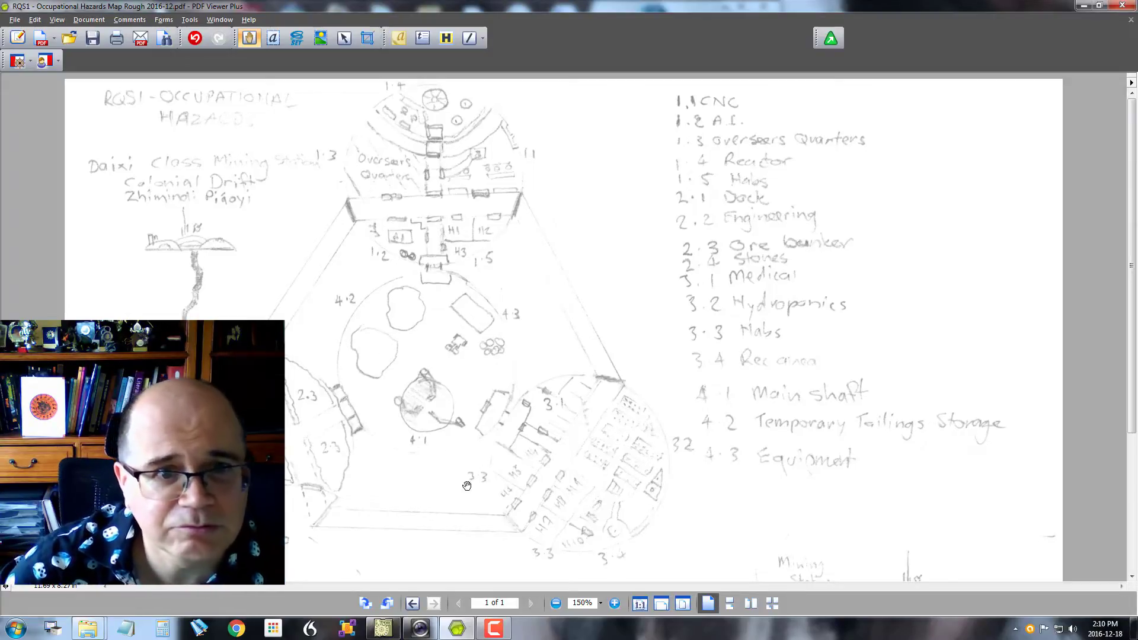
click(393, 632)
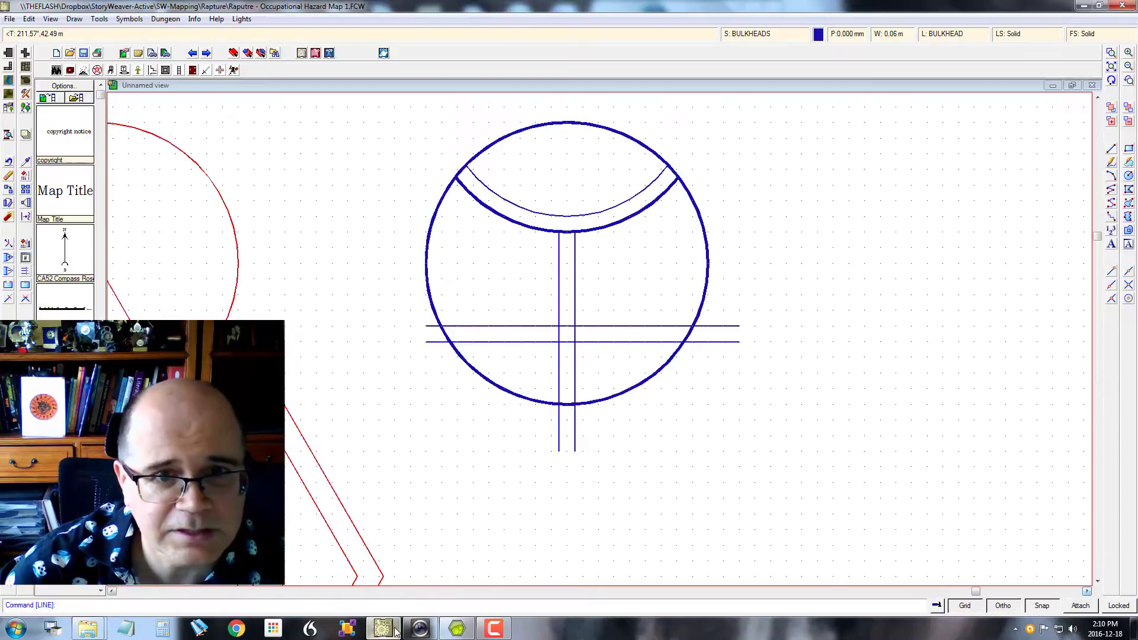
click(1112, 149)
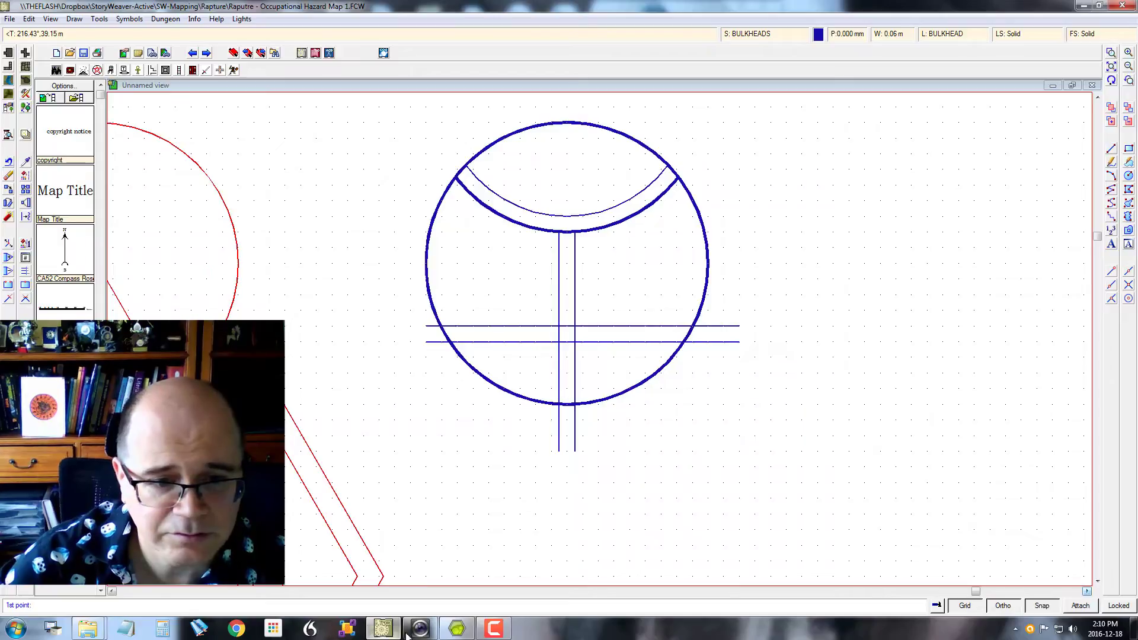
click(457, 628)
click(457, 628)
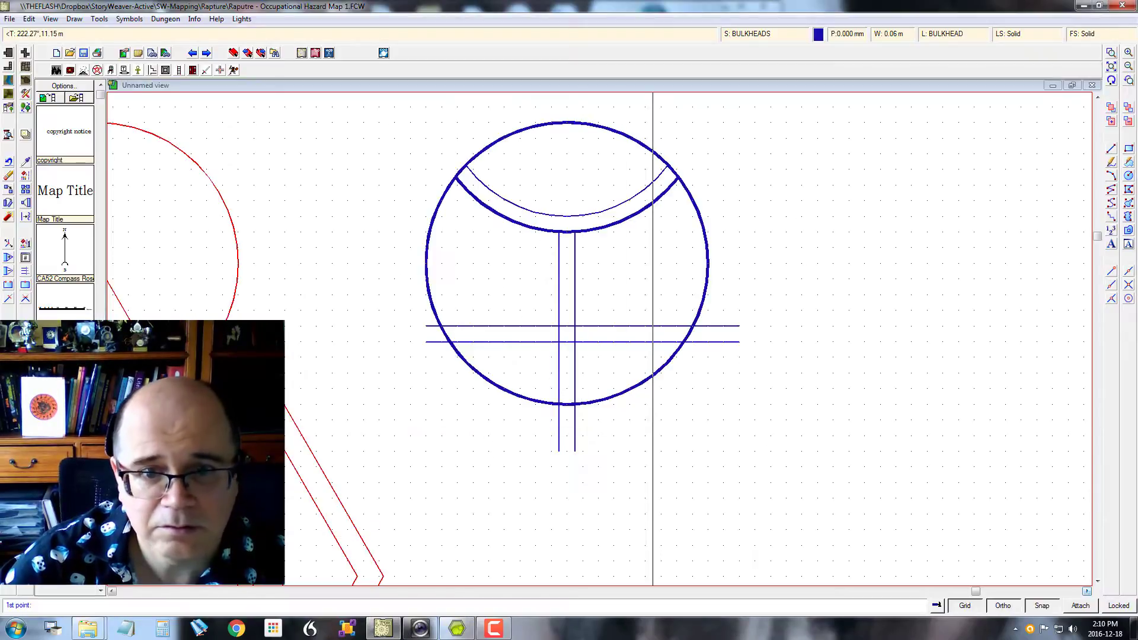
click(574, 373)
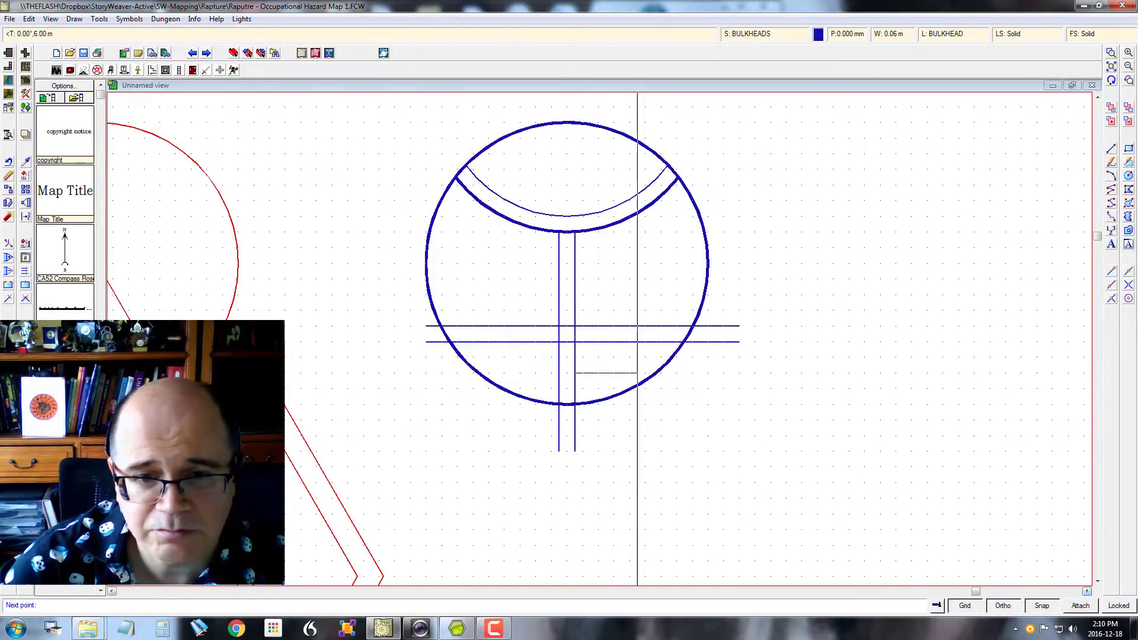
click(738, 373)
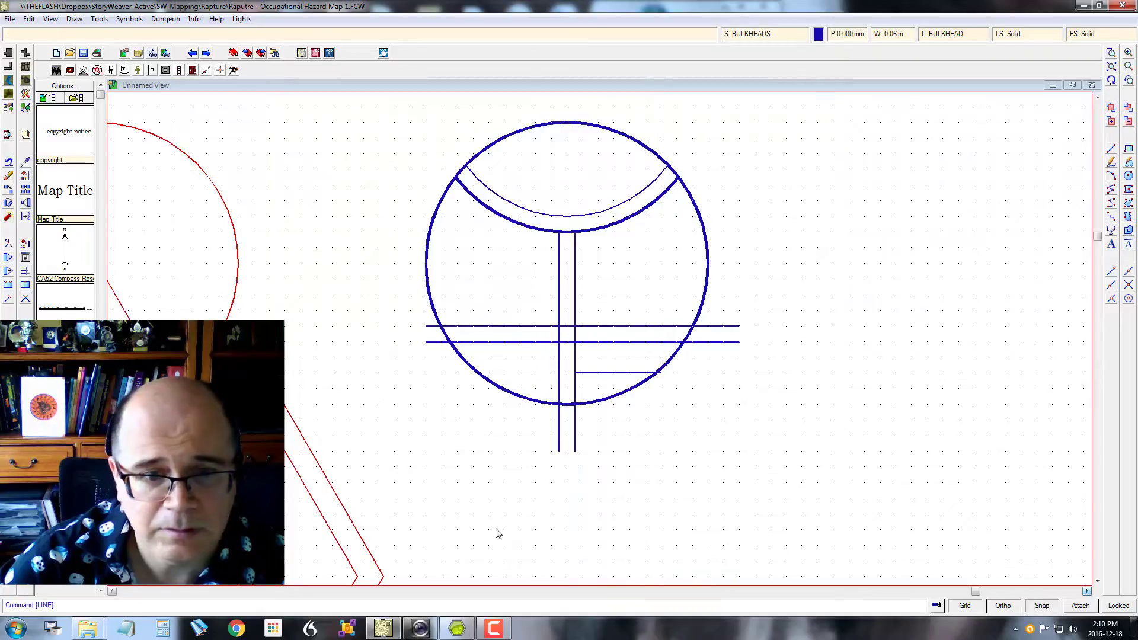
- Consult the rough map PDF and draw a 3 m vertical wall from the cross corridor's lower line down to the horizontal room wall
click(383, 628)
click(379, 632)
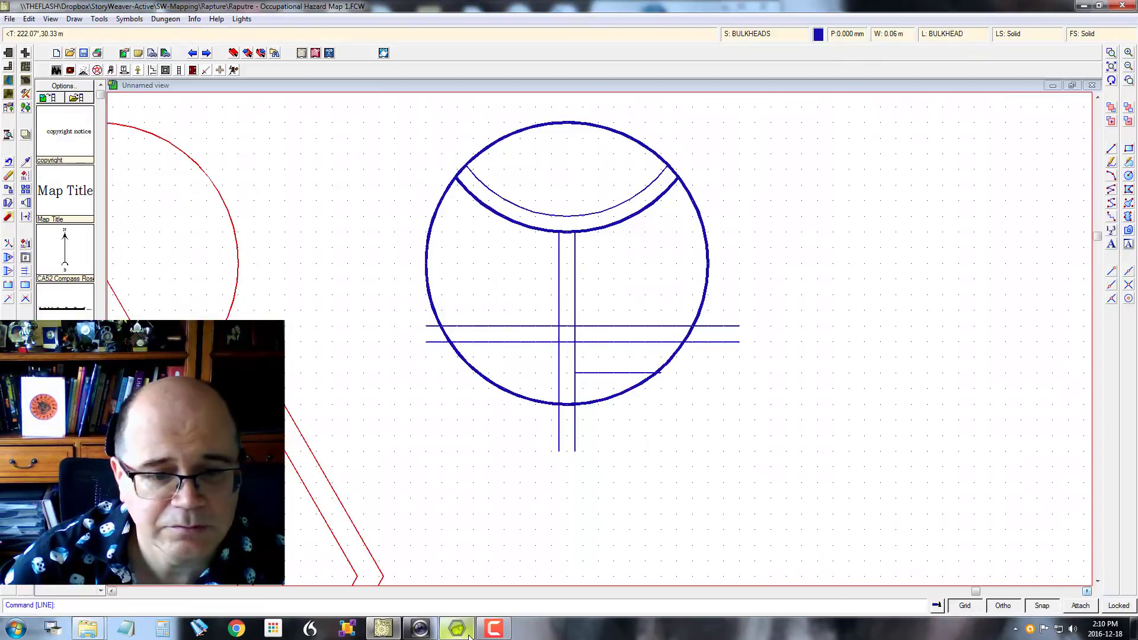
click(459, 630)
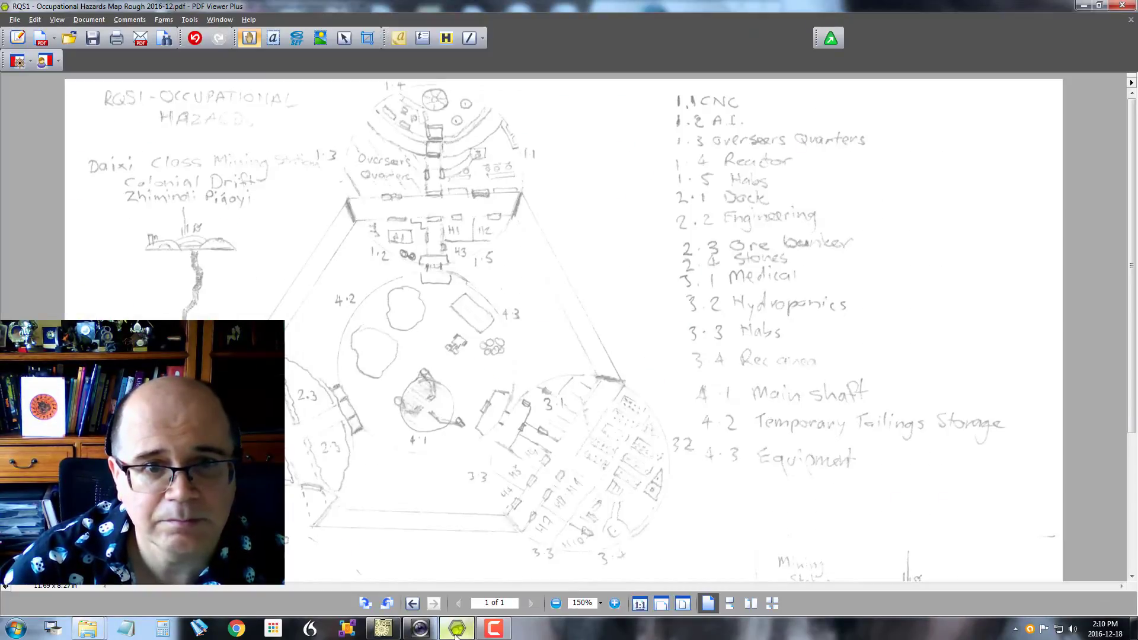
click(457, 630)
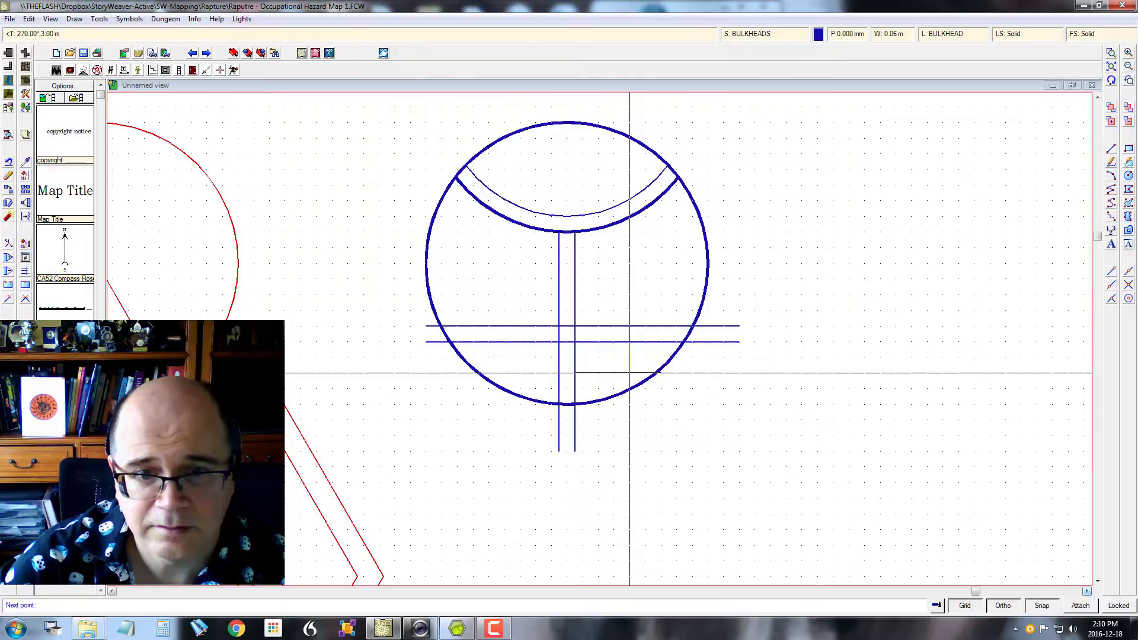
click(630, 373)
right_click(630, 373)
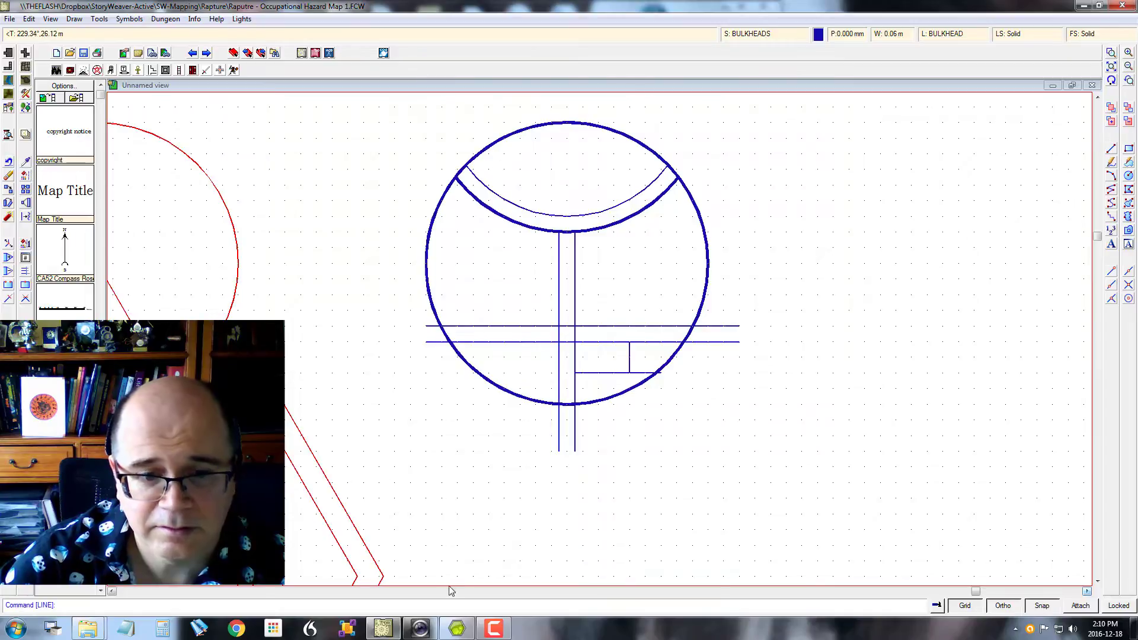
- Recheck the rough map PDF, then split the left vertical corridor line between the two cross corridor lines
click(456, 632)
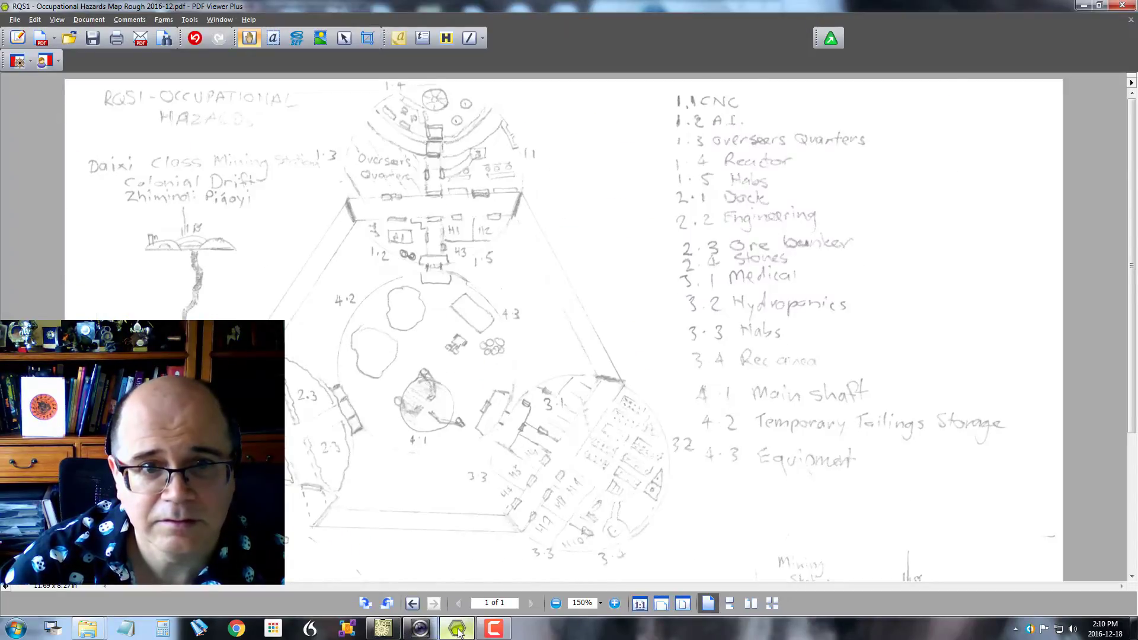
click(457, 632)
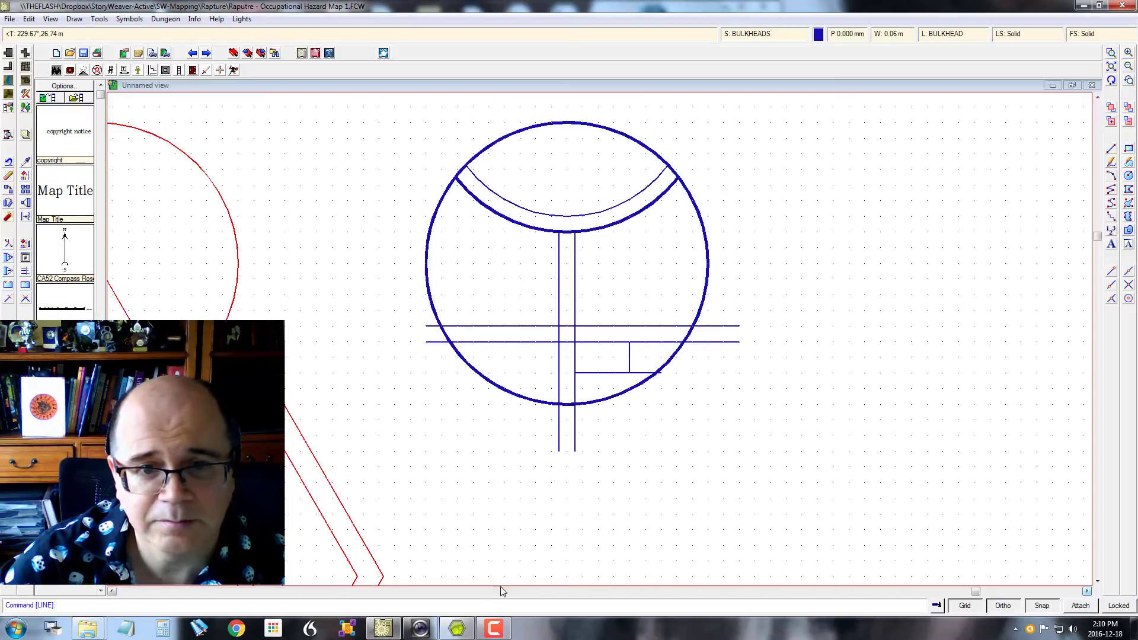
click(456, 631)
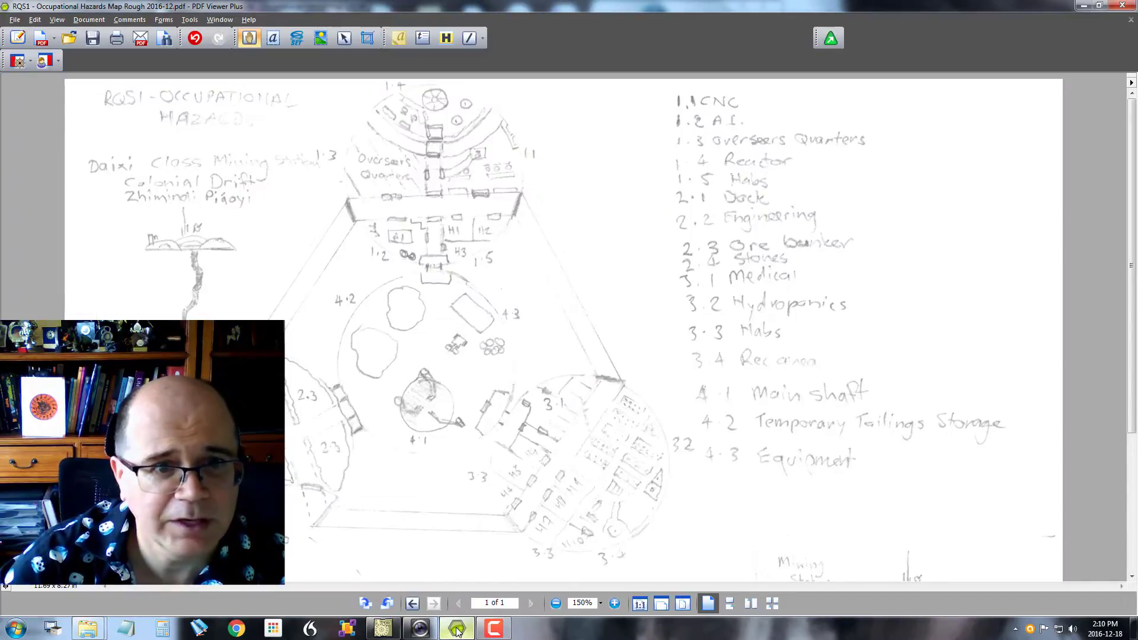
click(457, 631)
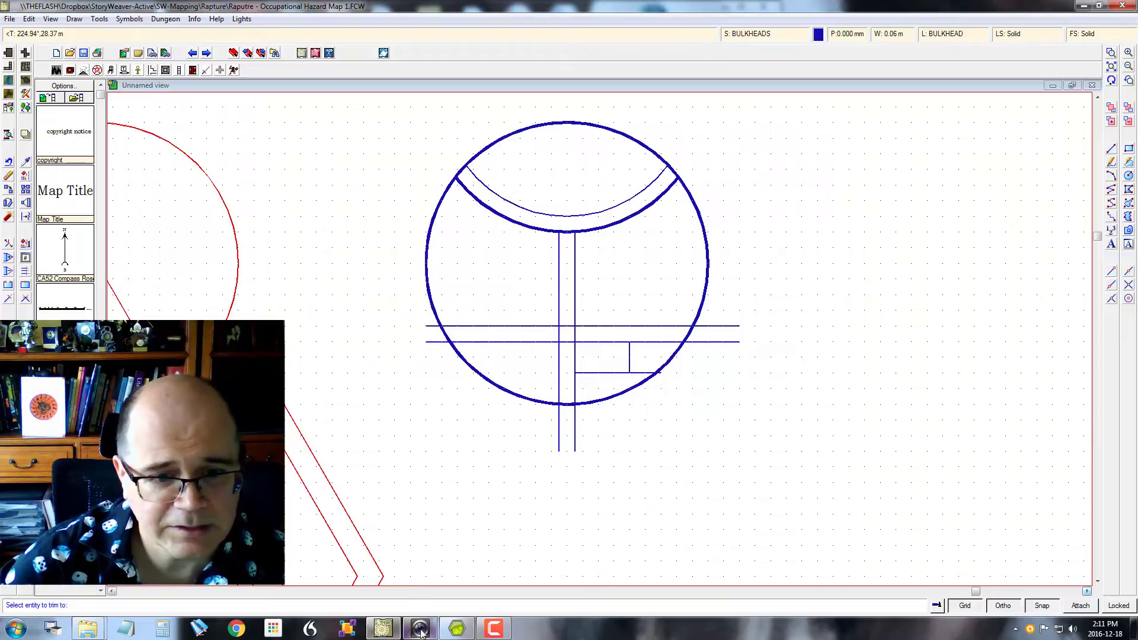
click(455, 632)
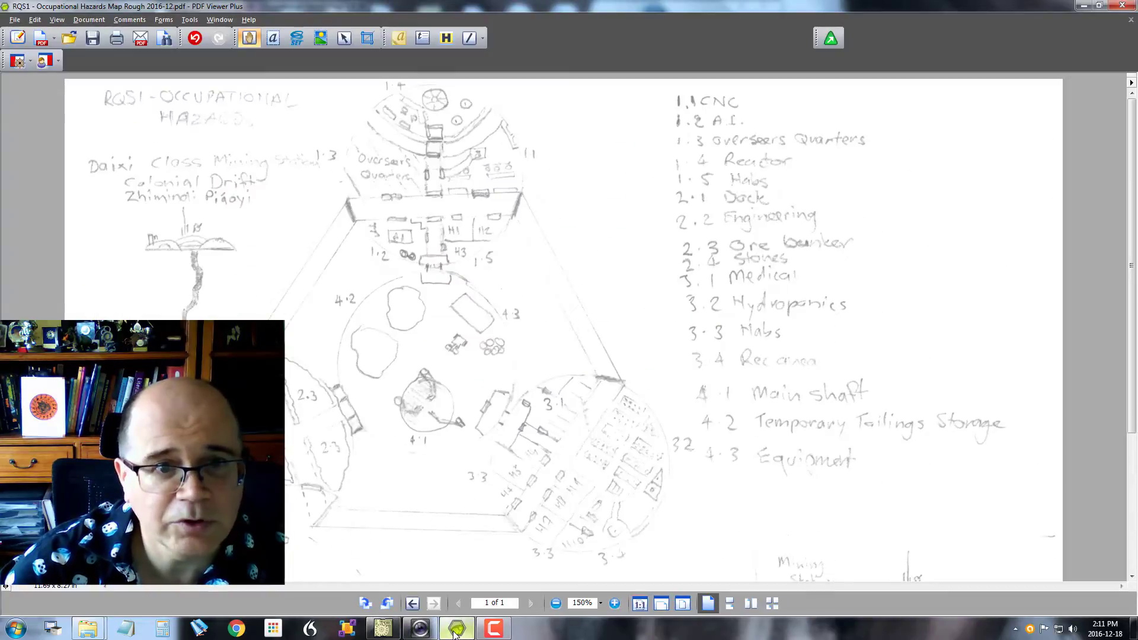
click(455, 632)
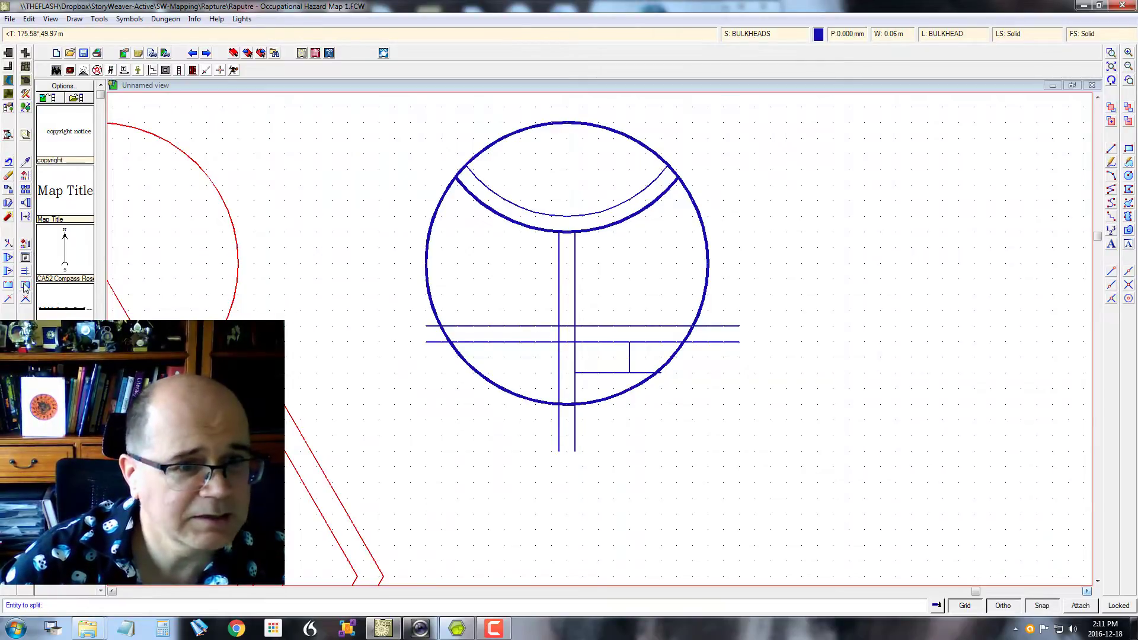
click(558, 305)
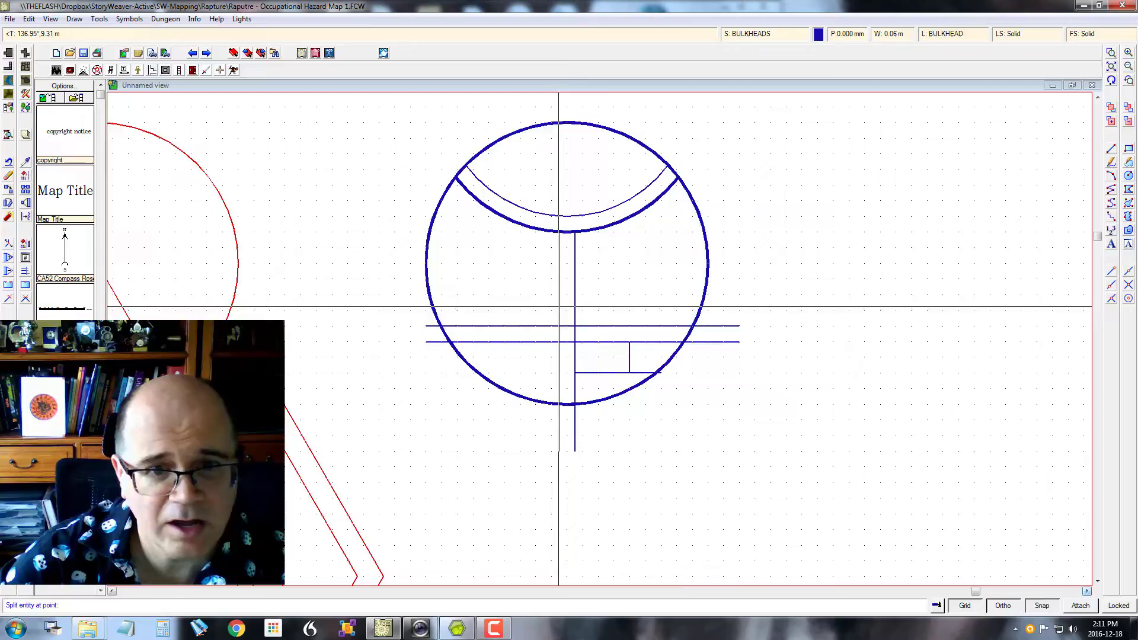
click(561, 338)
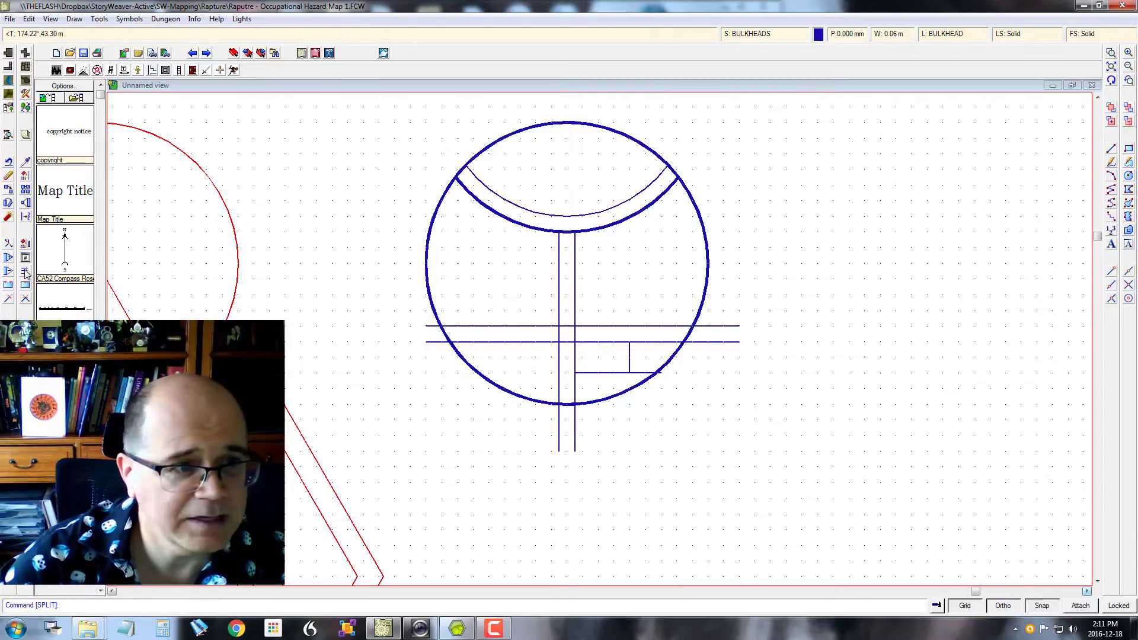
- Trim the left vertical line's lower piece to the cross corridor's lower line and its upper piece to the upper line
click(540, 342)
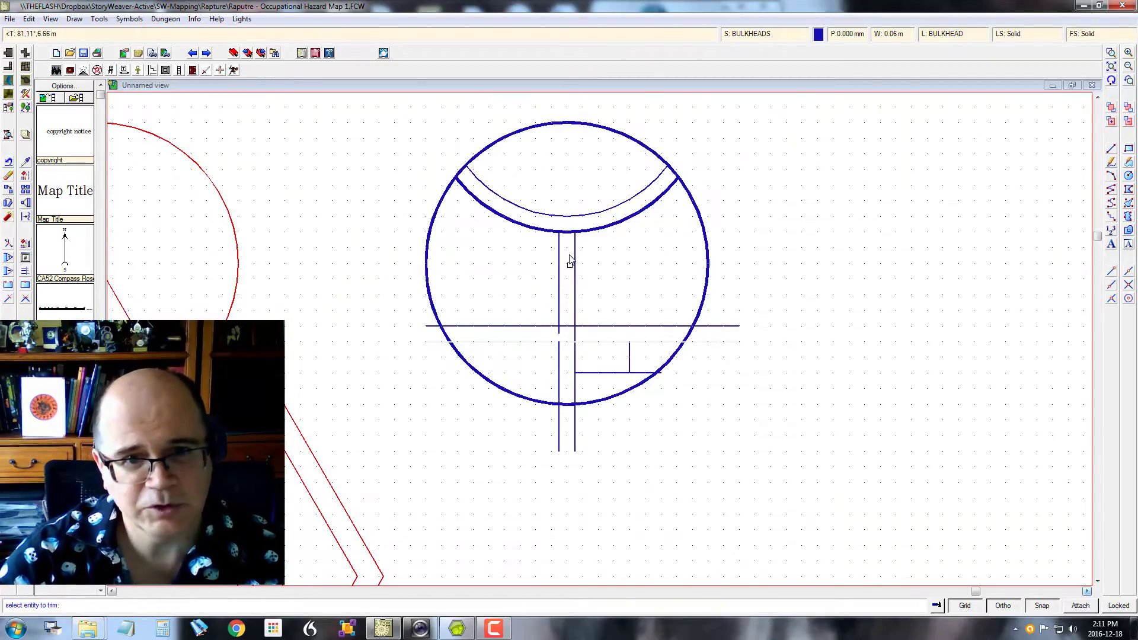
key(Escape)
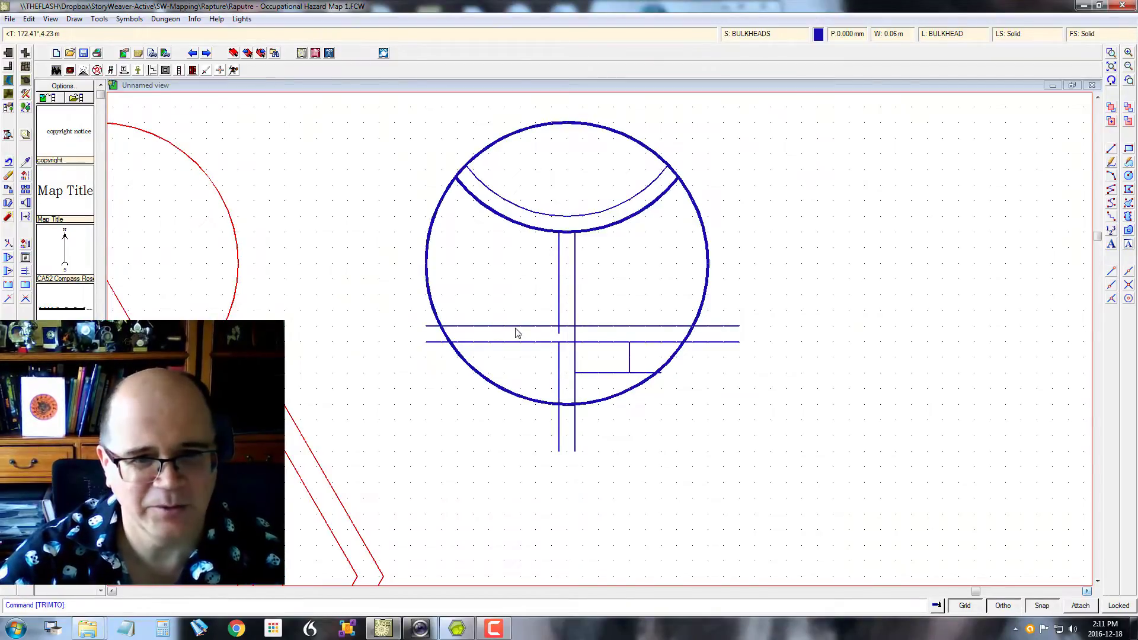
click(516, 326)
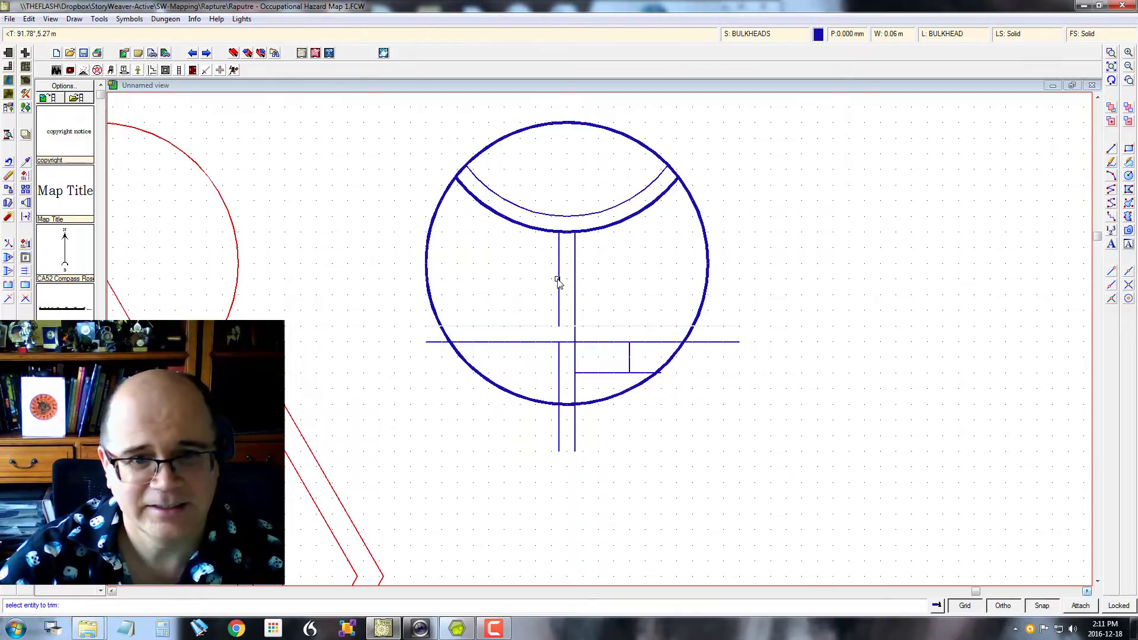
key(Escape)
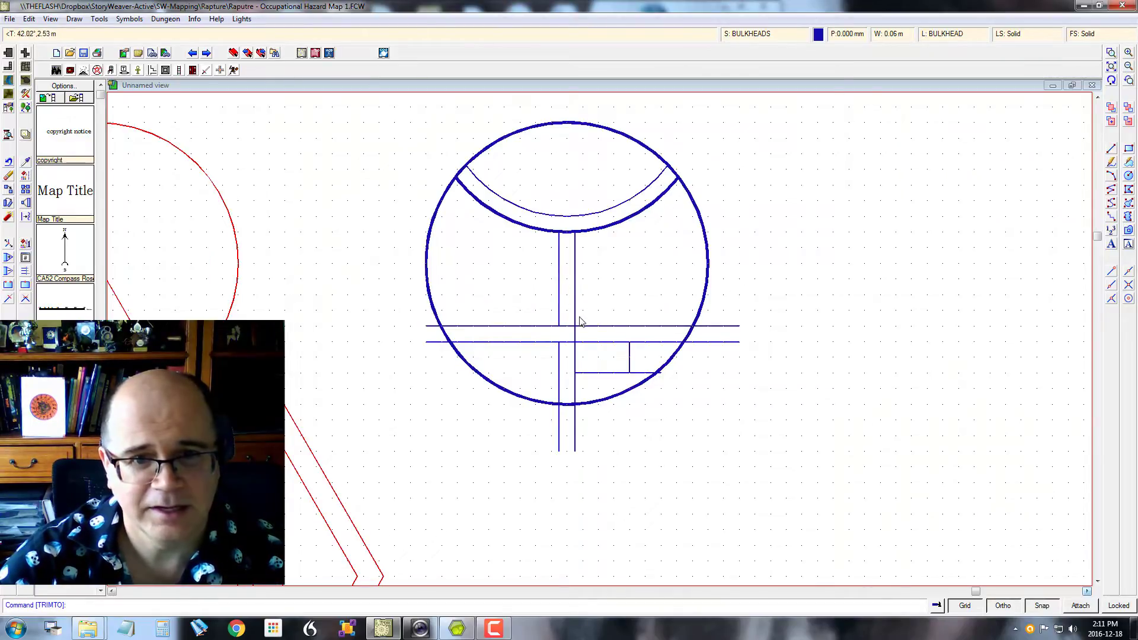
- Try to split the right vertical corridor line inside the cross corridor and trim its lower part
click(24, 284)
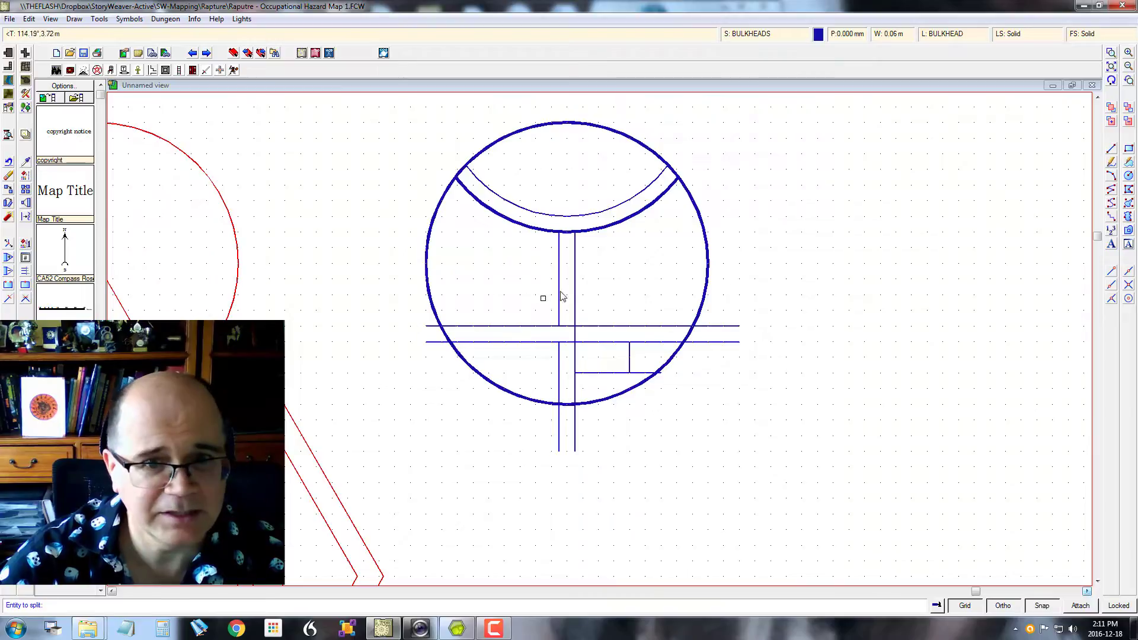
click(575, 336)
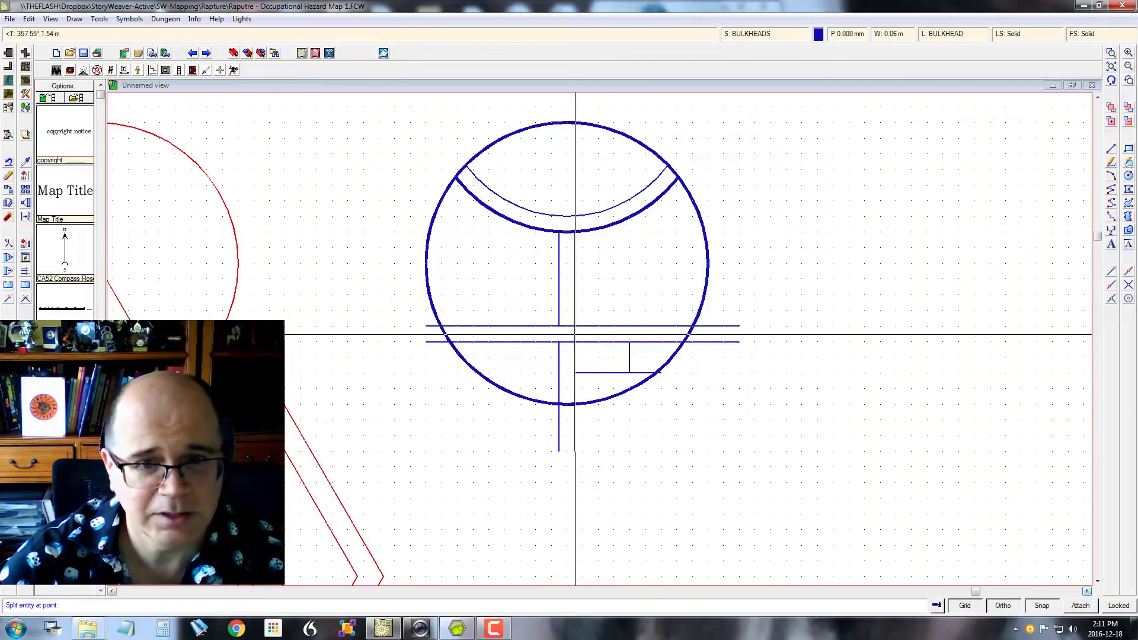
click(24, 272)
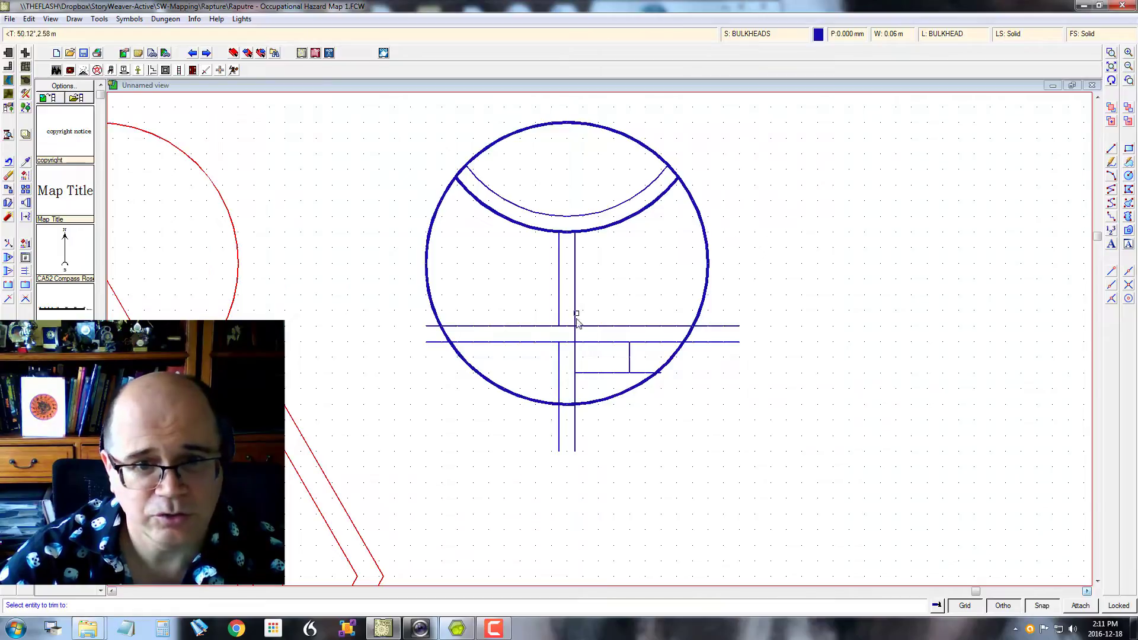
click(574, 390)
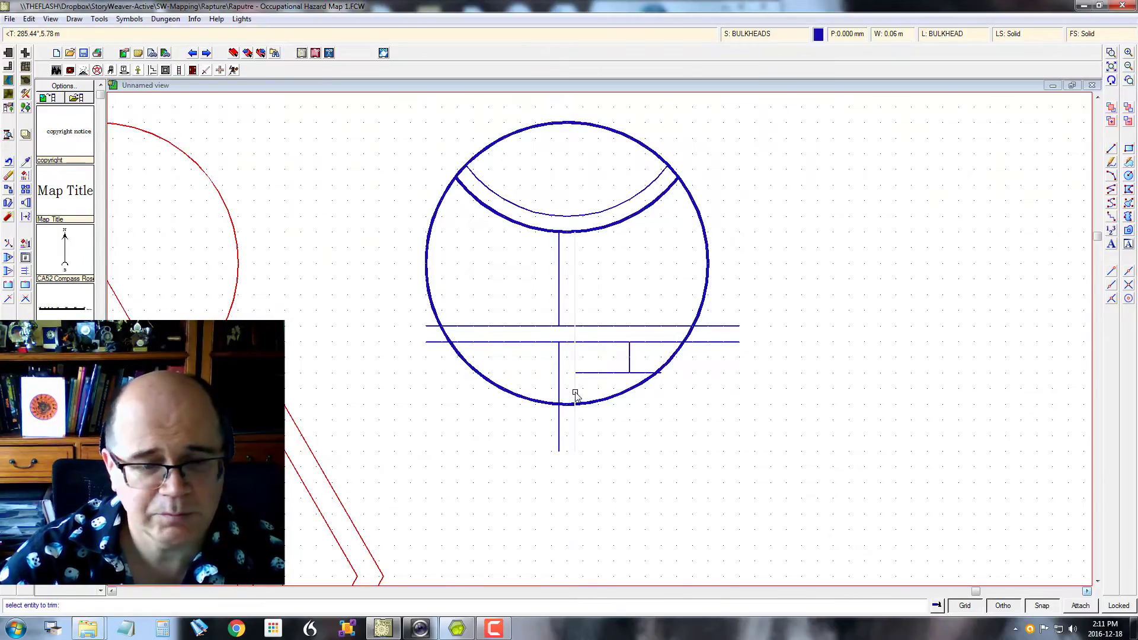
click(575, 394)
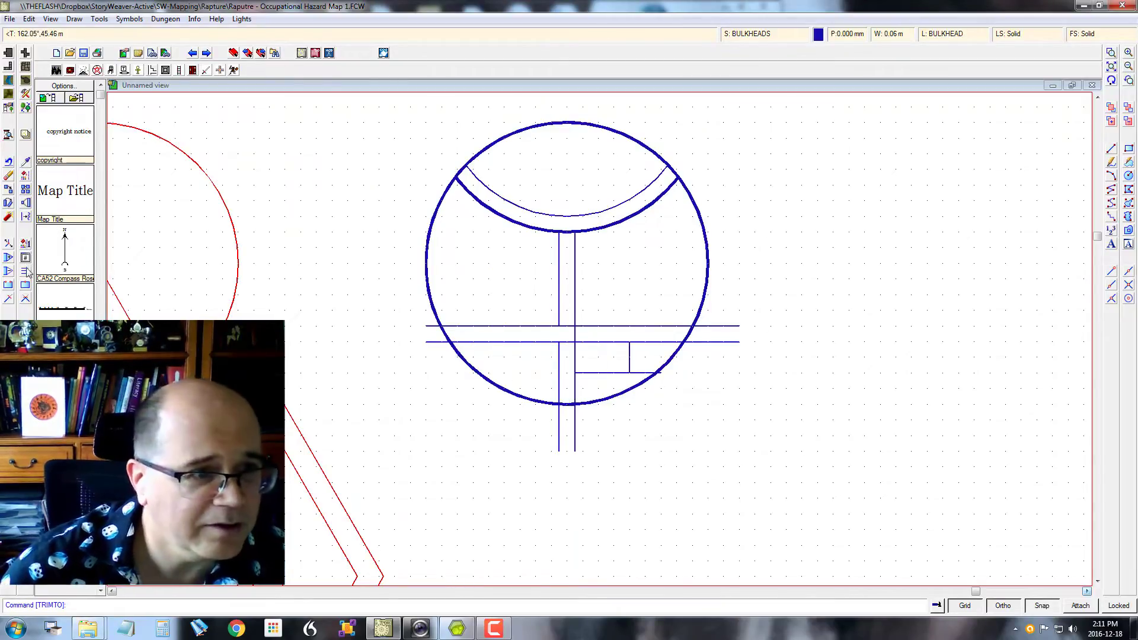
- Split the right vertical corridor line again, trim it to the cross corridor's lower line, and undo the trim
click(27, 286)
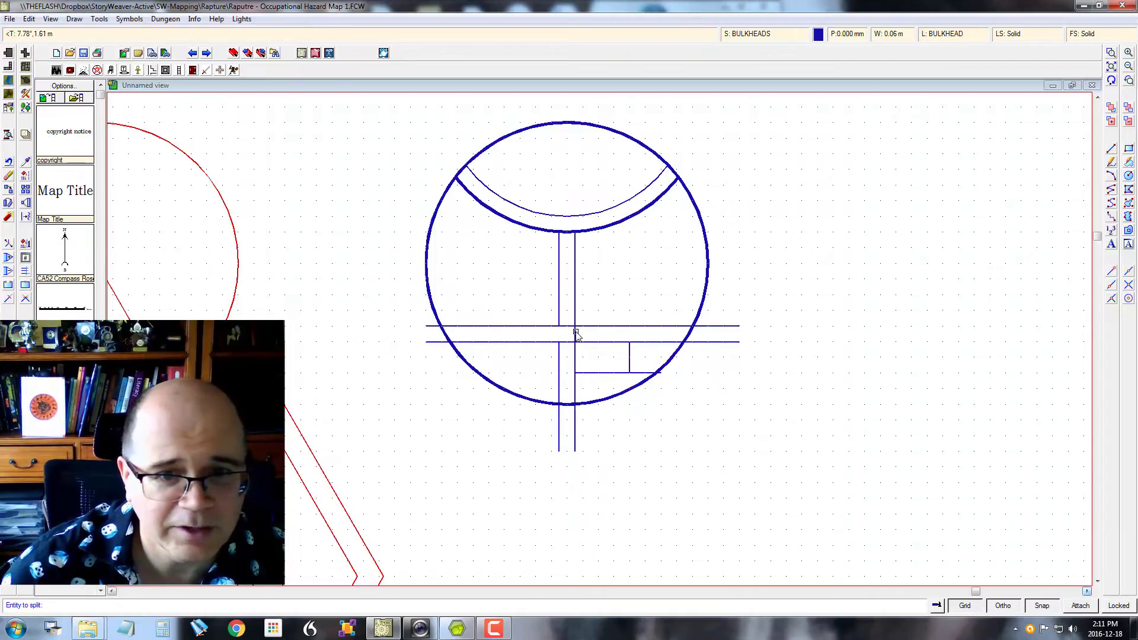
click(576, 334)
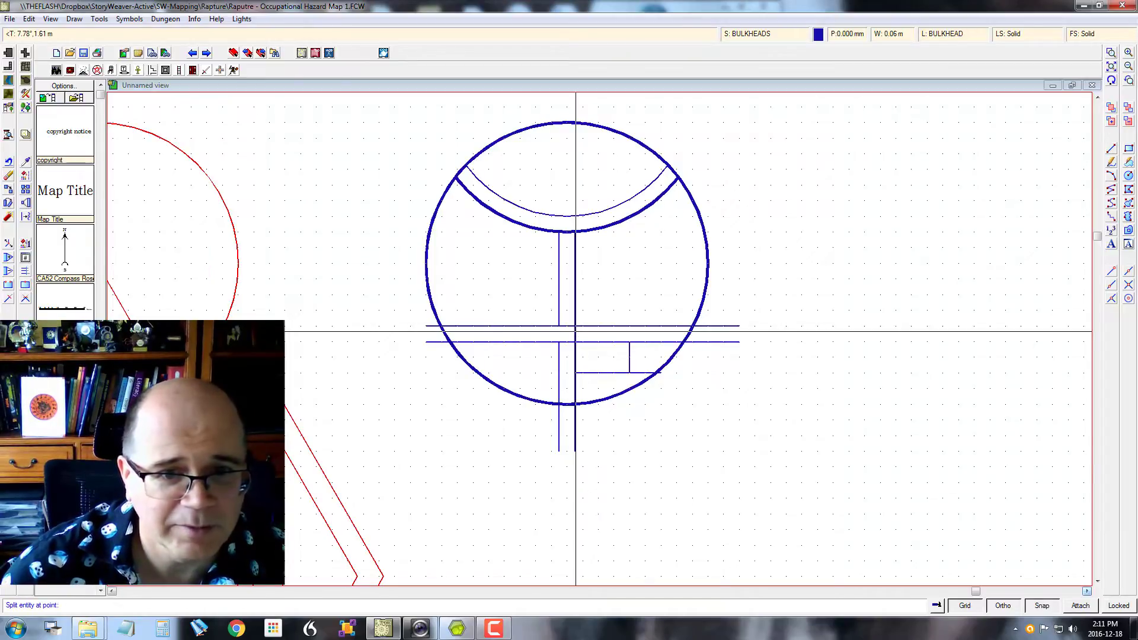
click(25, 271)
click(606, 341)
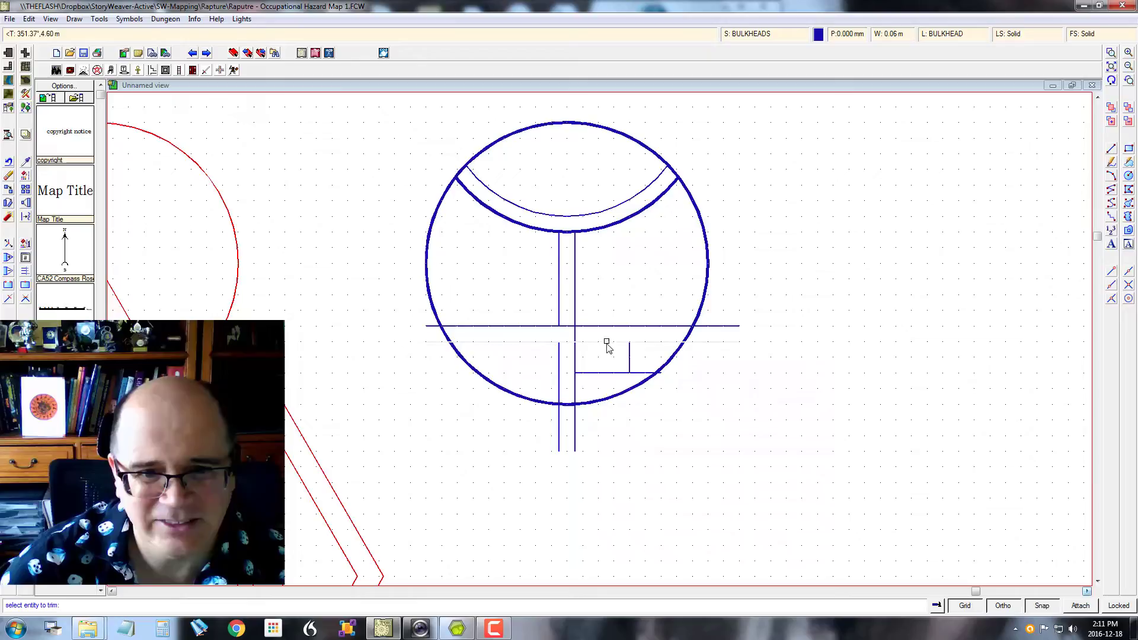
click(574, 390)
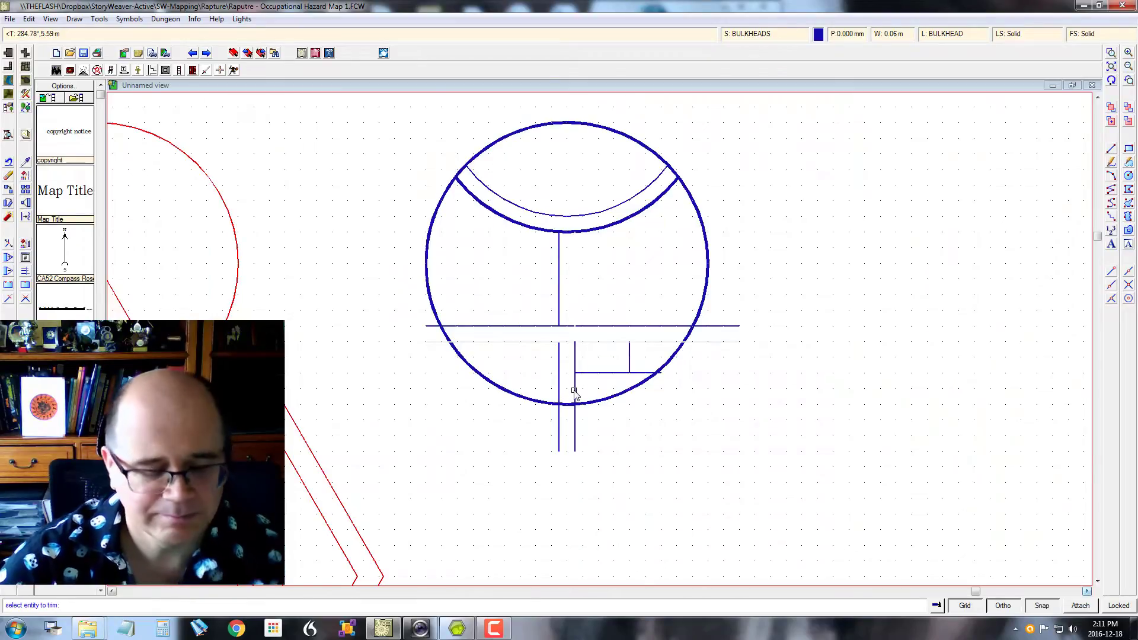
right_click(573, 391)
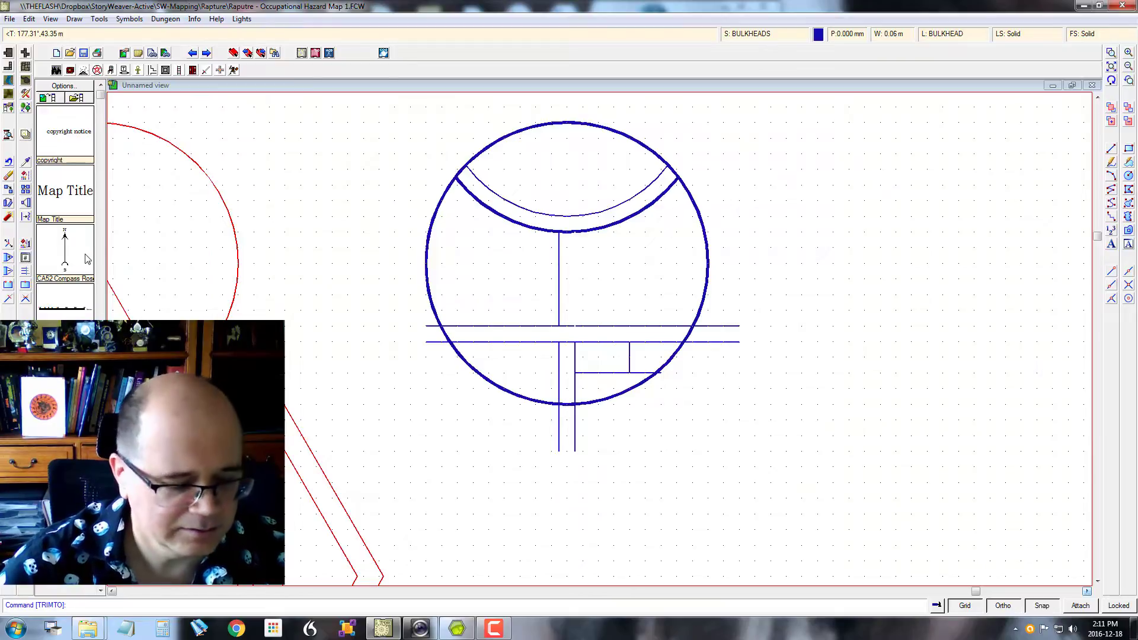
key(ctrl+z)
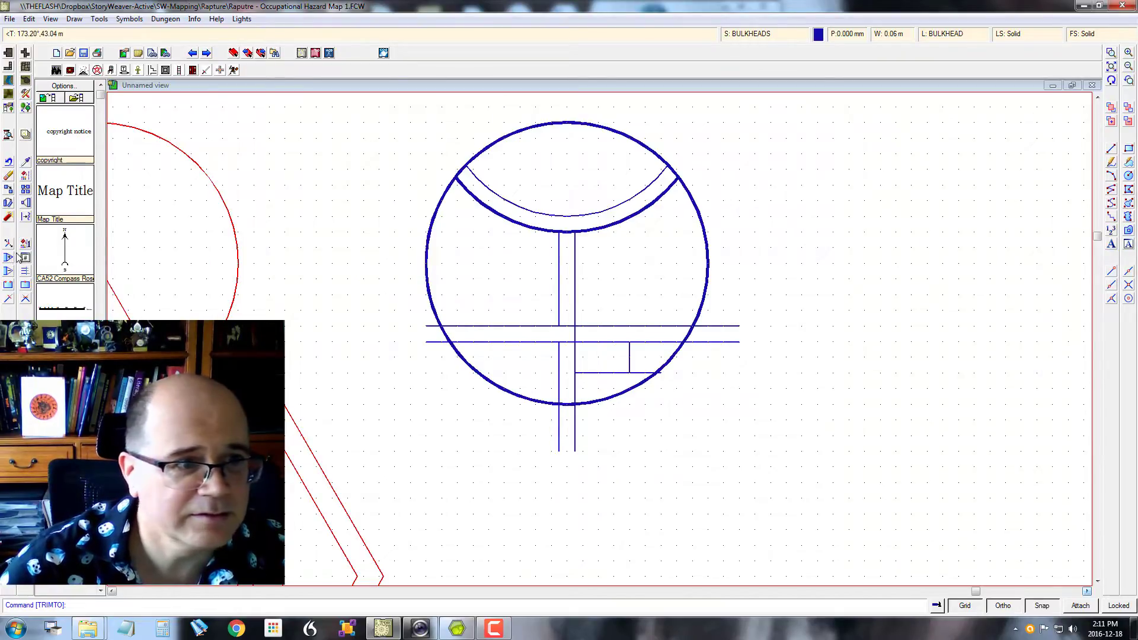
- Try once more to split the right vertical corridor line where it crosses the cross corridor
click(24, 285)
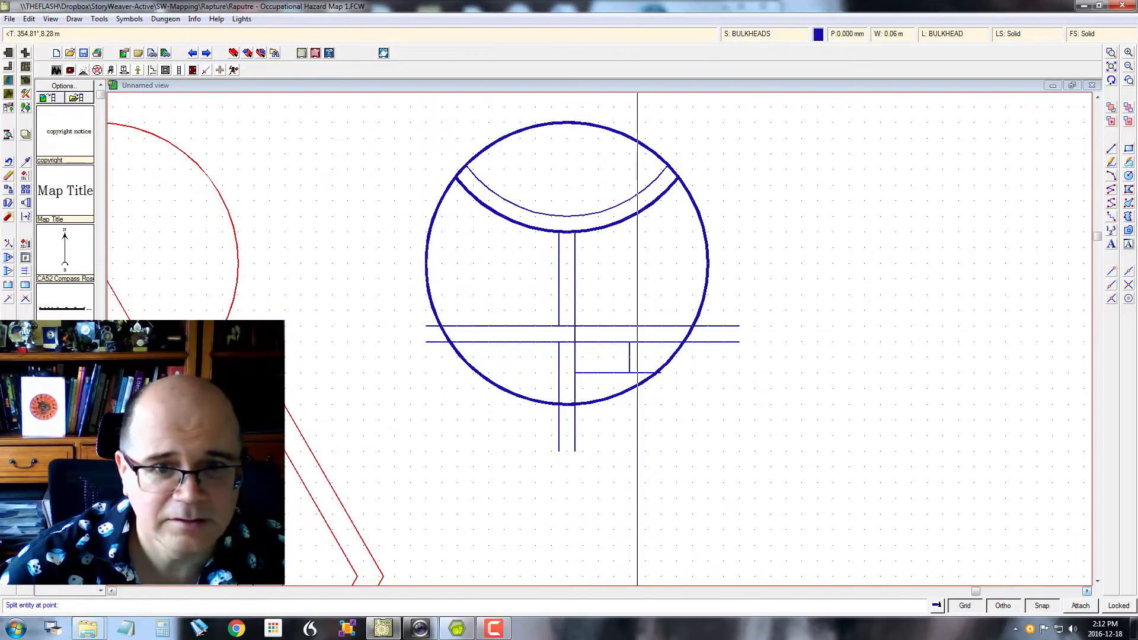
click(574, 271)
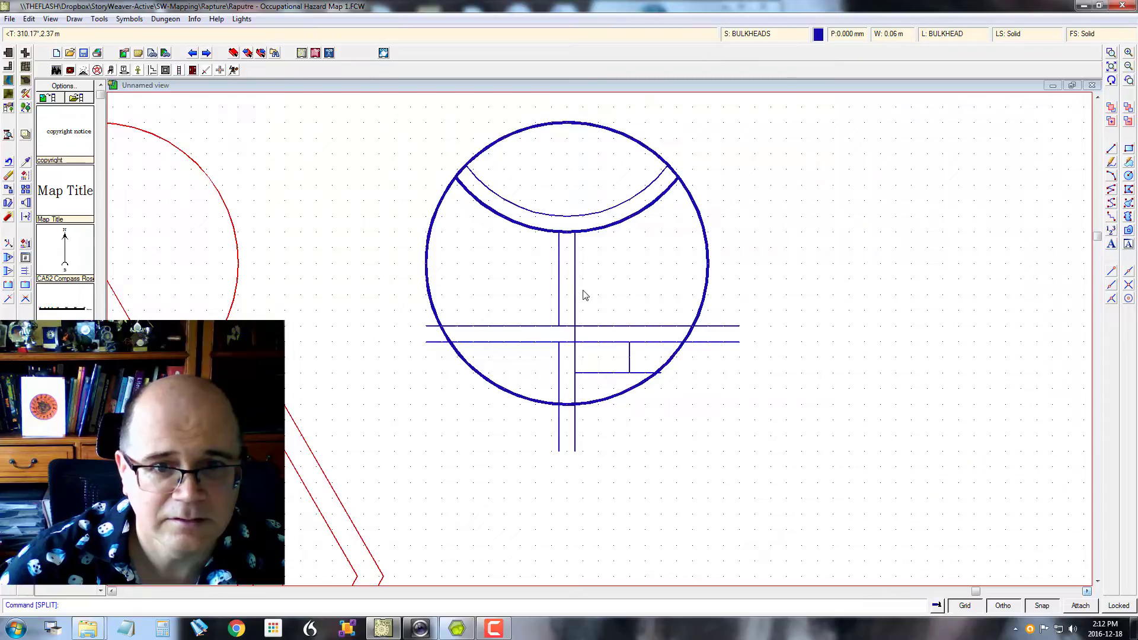
key(Return)
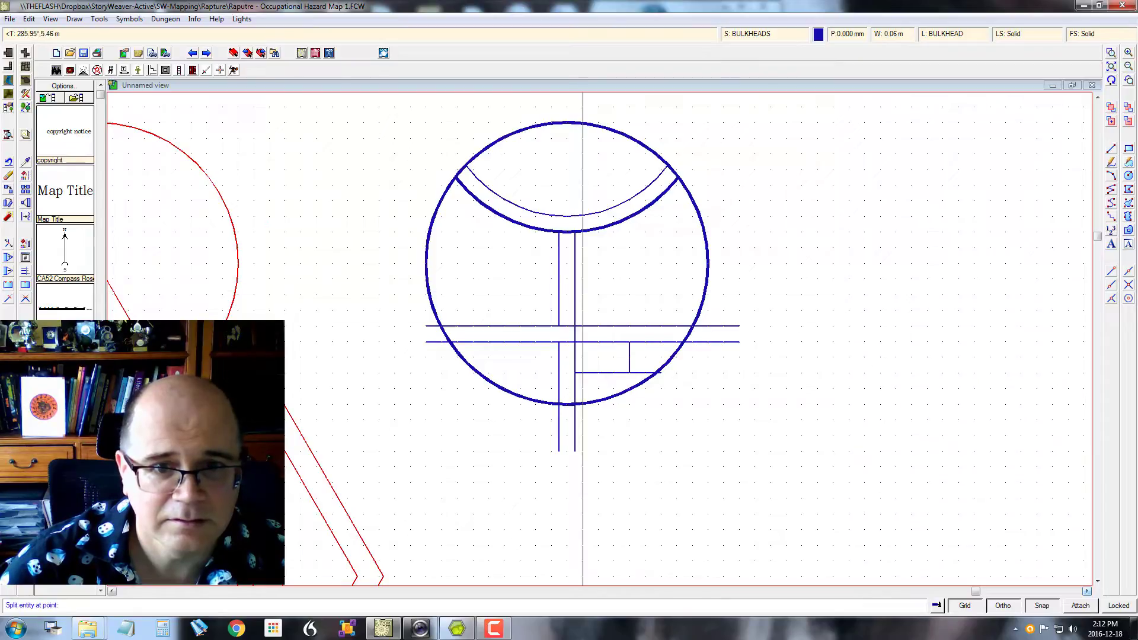
click(568, 342)
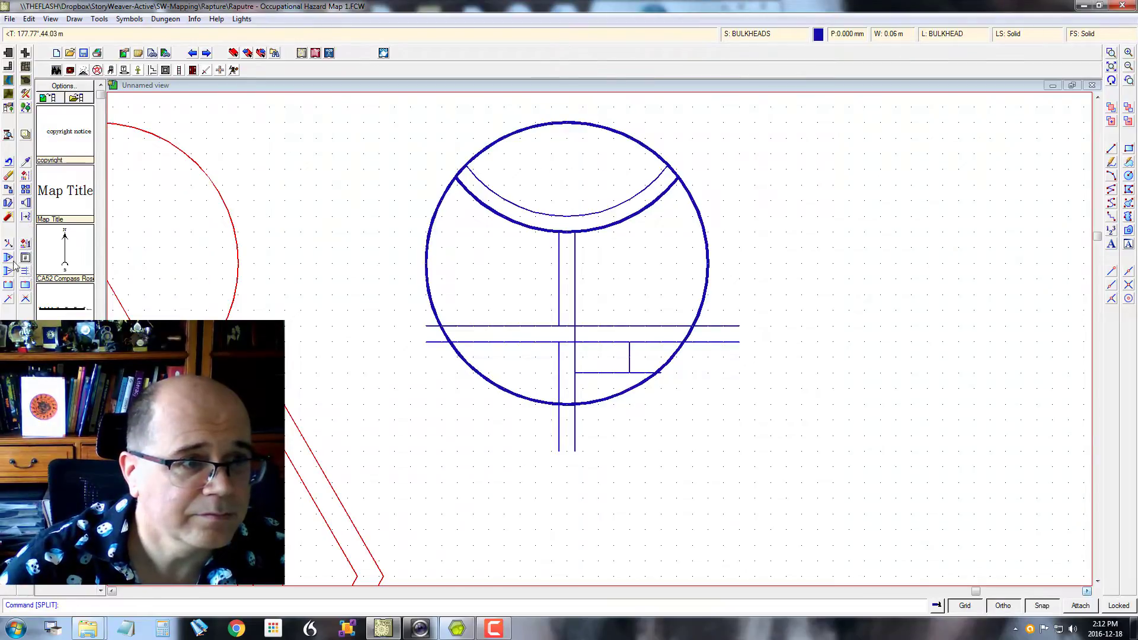
- Erase all pieces of the right vertical corridor line
click(8, 191)
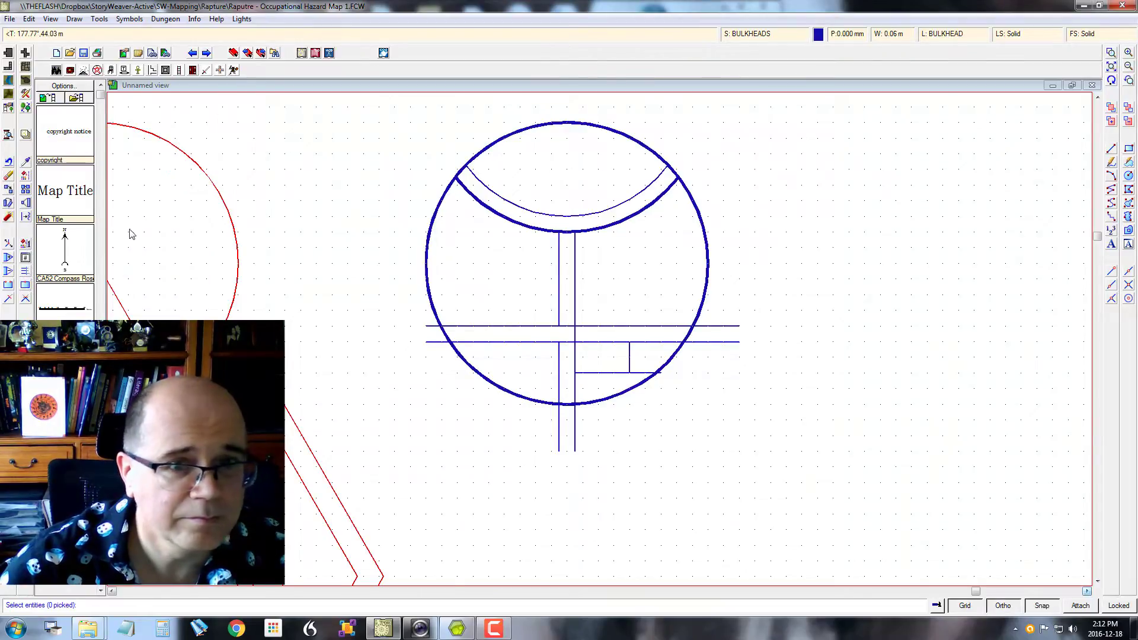
click(575, 305)
click(572, 303)
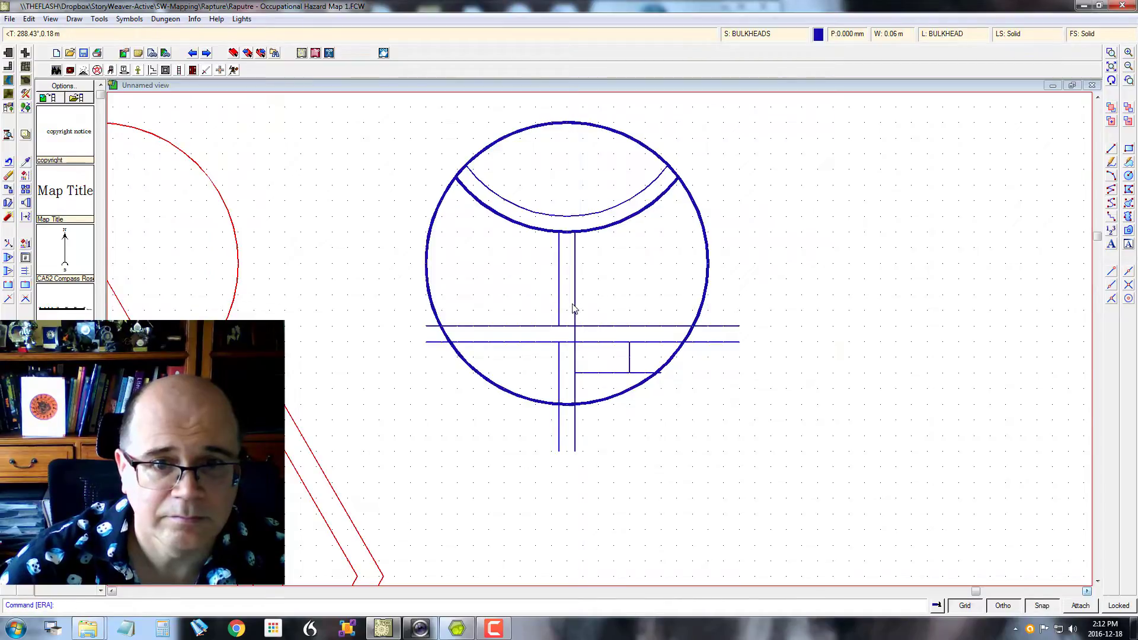
click(573, 285)
click(572, 271)
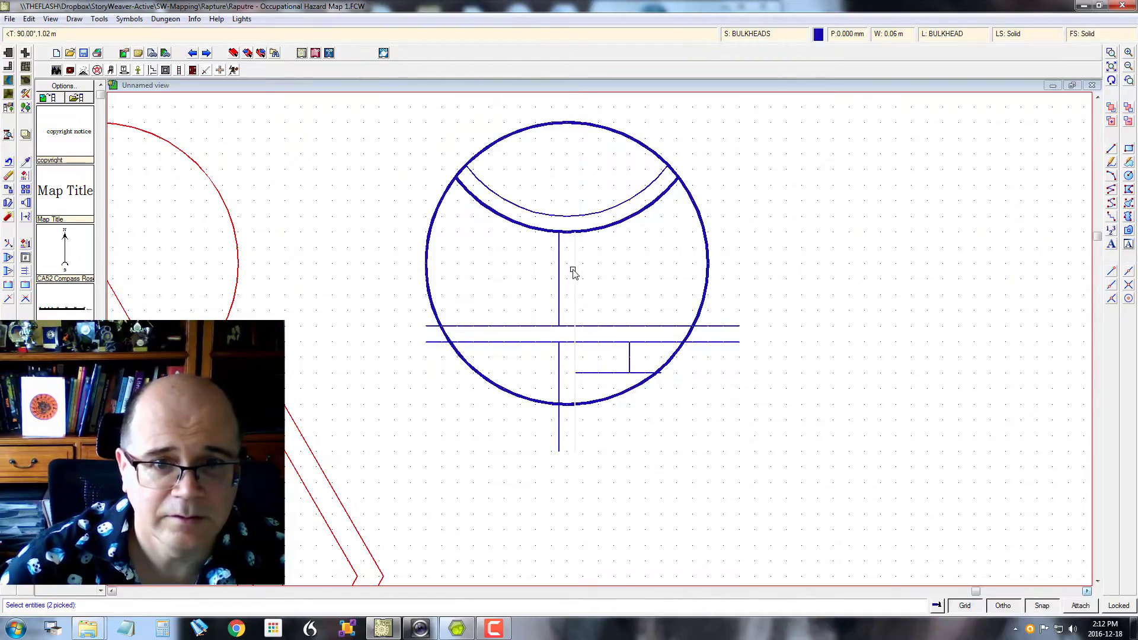
right_click(596, 309)
click(595, 309)
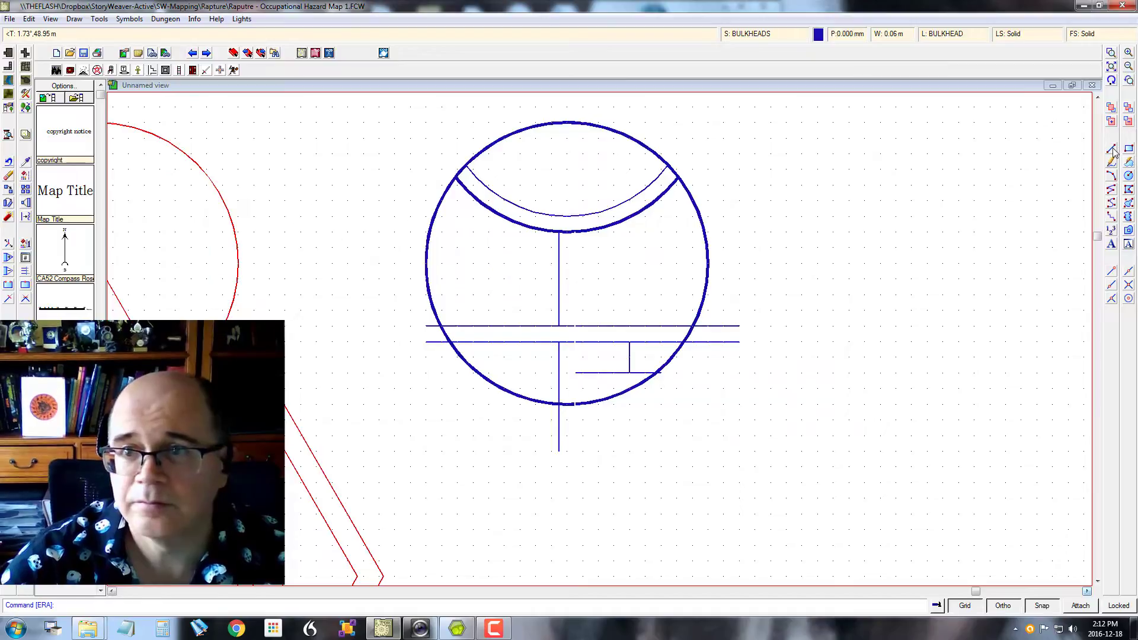
- Redraw the right vertical corridor line straight down from the bulkhead arc to below the dome
click(574, 232)
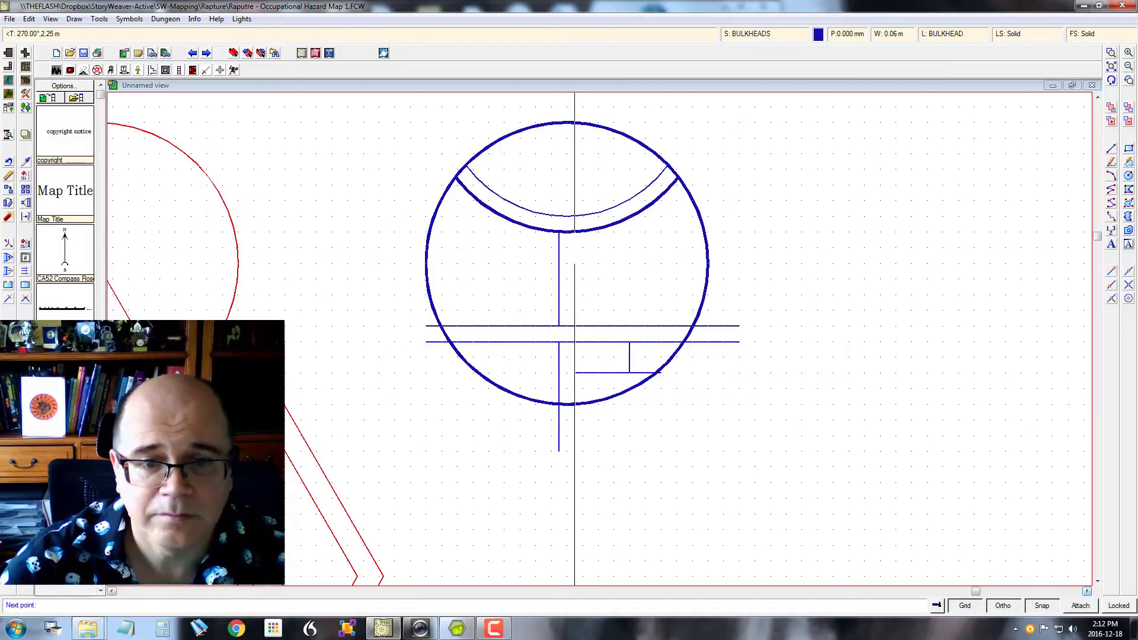
click(574, 444)
right_click(574, 444)
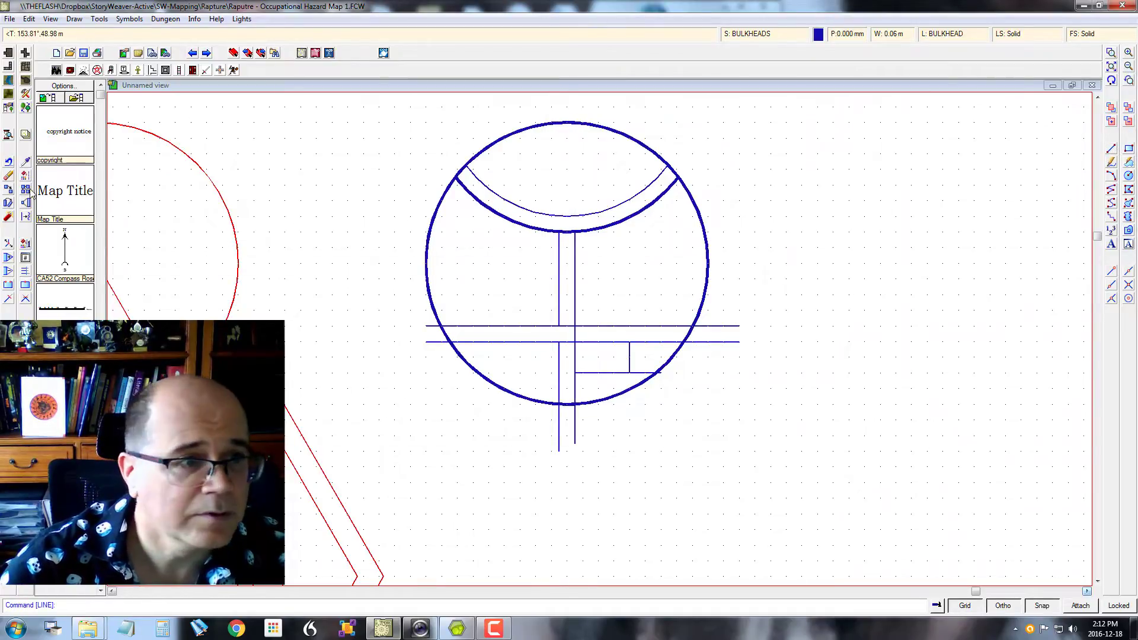
- Split the right vertical corridor line inside the cross corridor and trim the pieces to the corridor's upper and lower lines
click(26, 285)
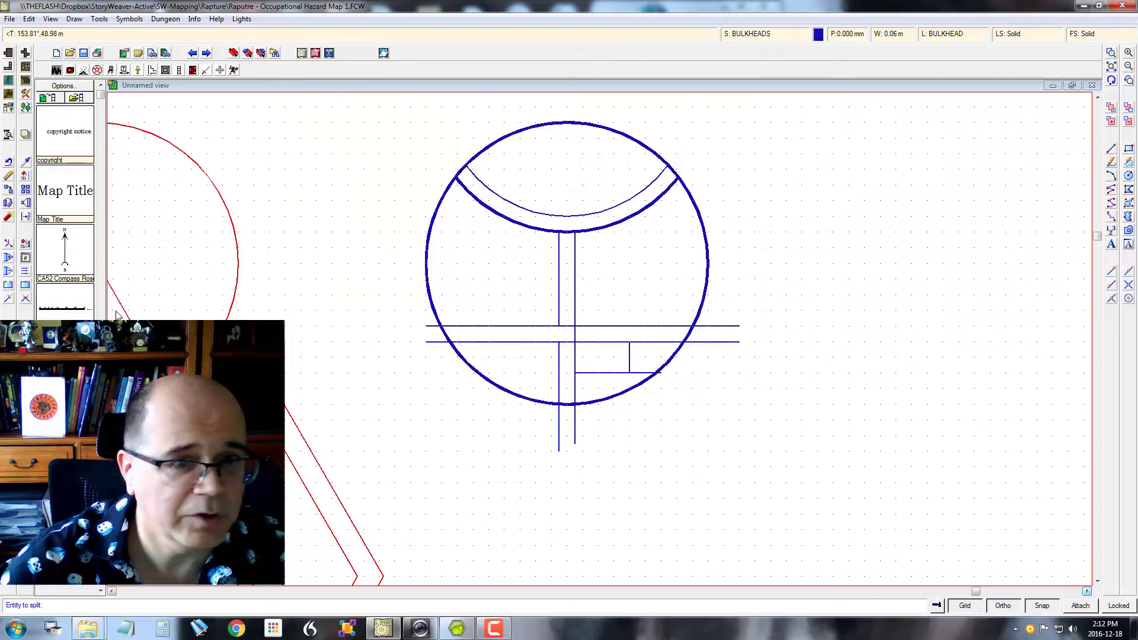
click(576, 311)
click(575, 333)
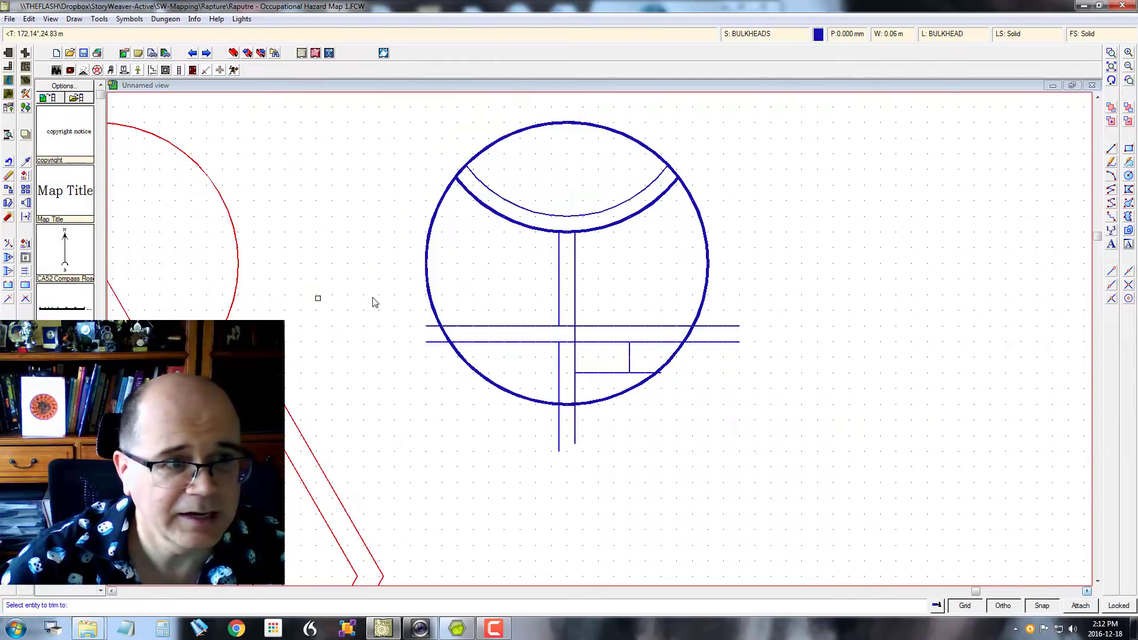
click(593, 326)
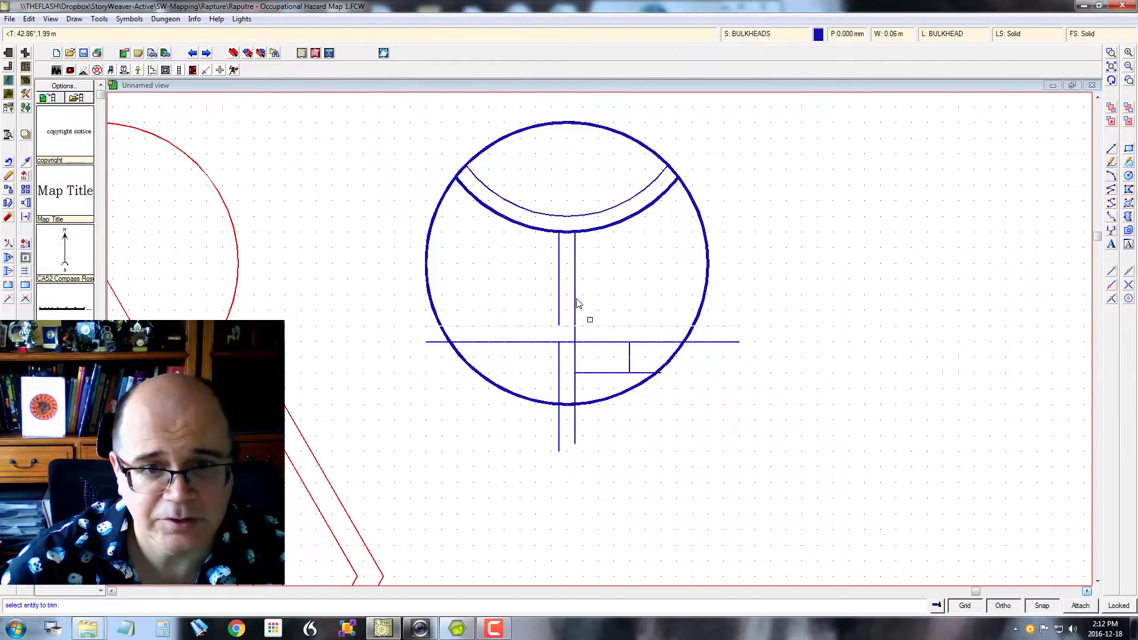
right_click(592, 345)
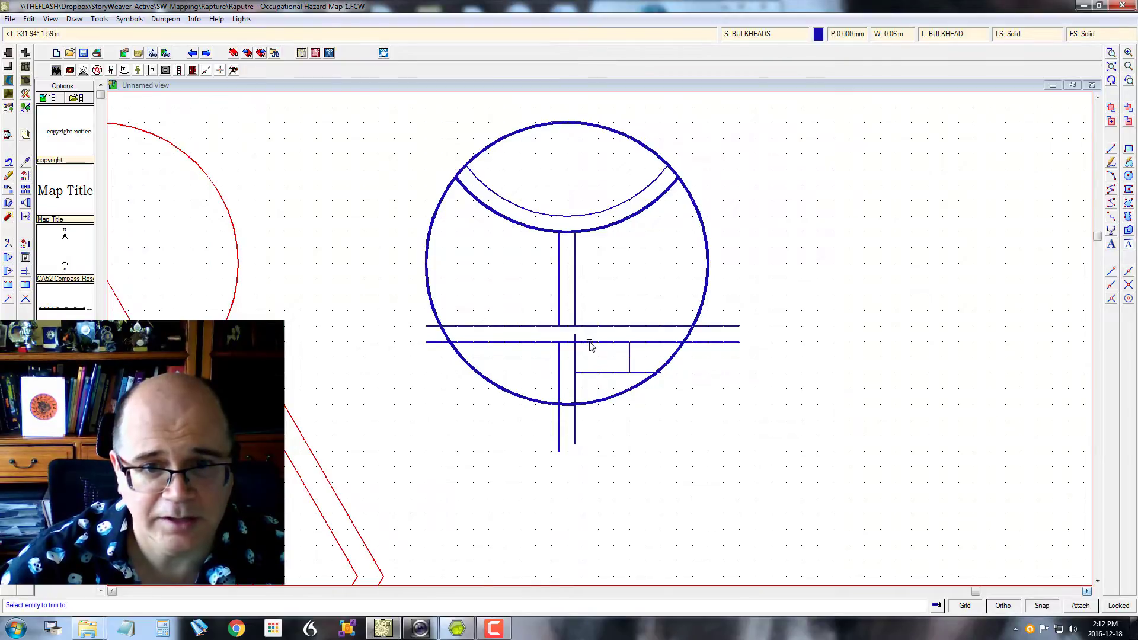
click(590, 342)
click(575, 388)
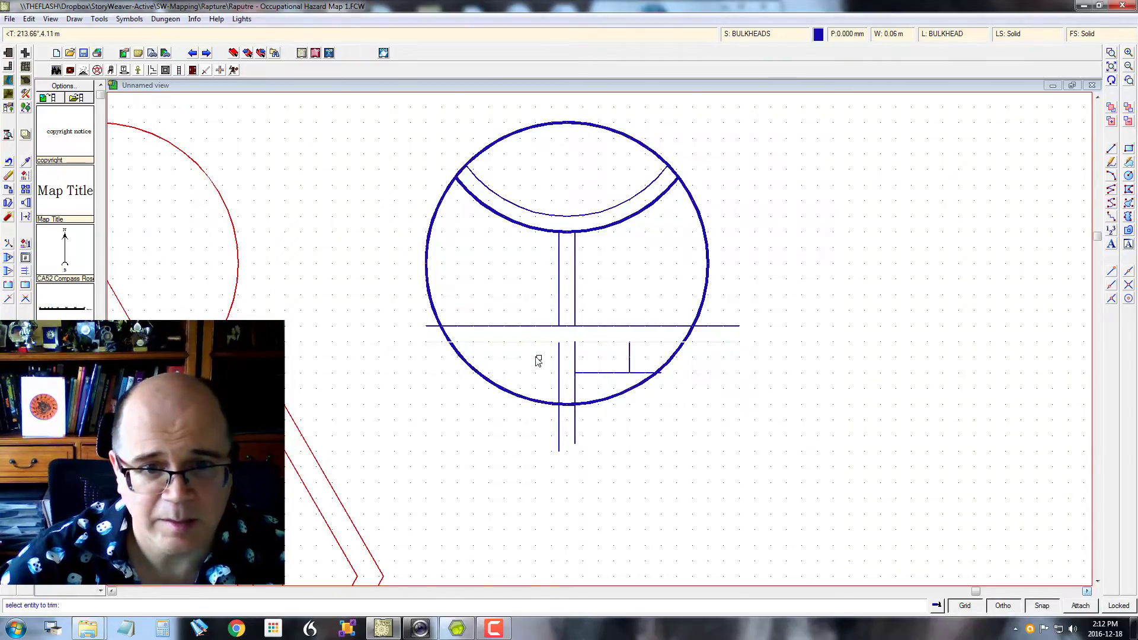
right_click(534, 362)
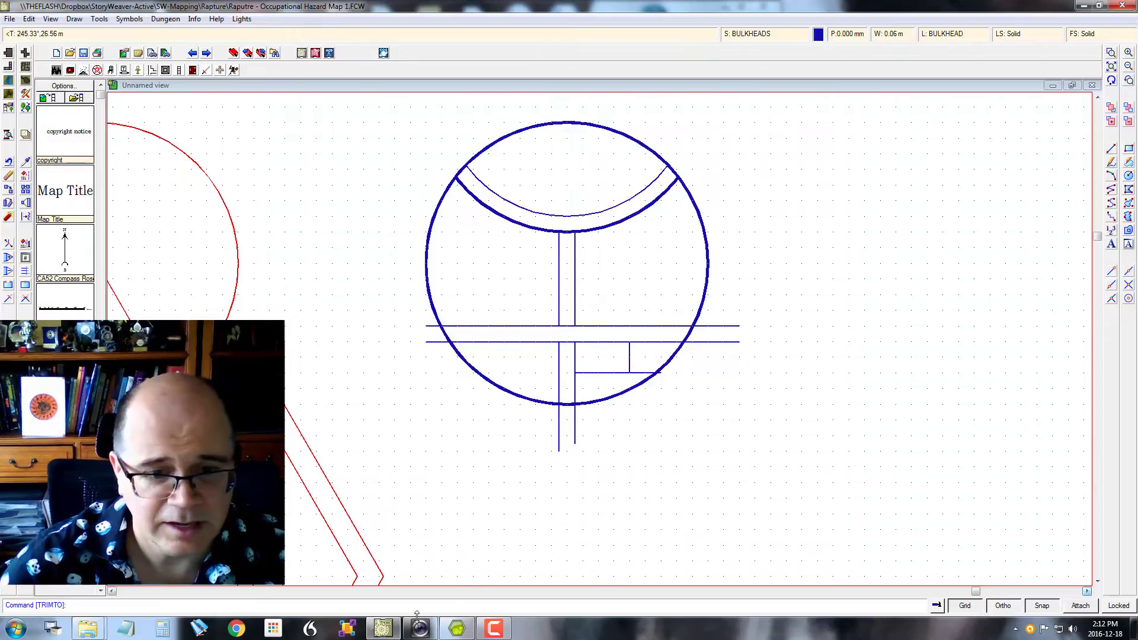
- Trim the overhanging ends of the cross corridor lines and the horizontal room wall to the dome's outer circle
click(455, 632)
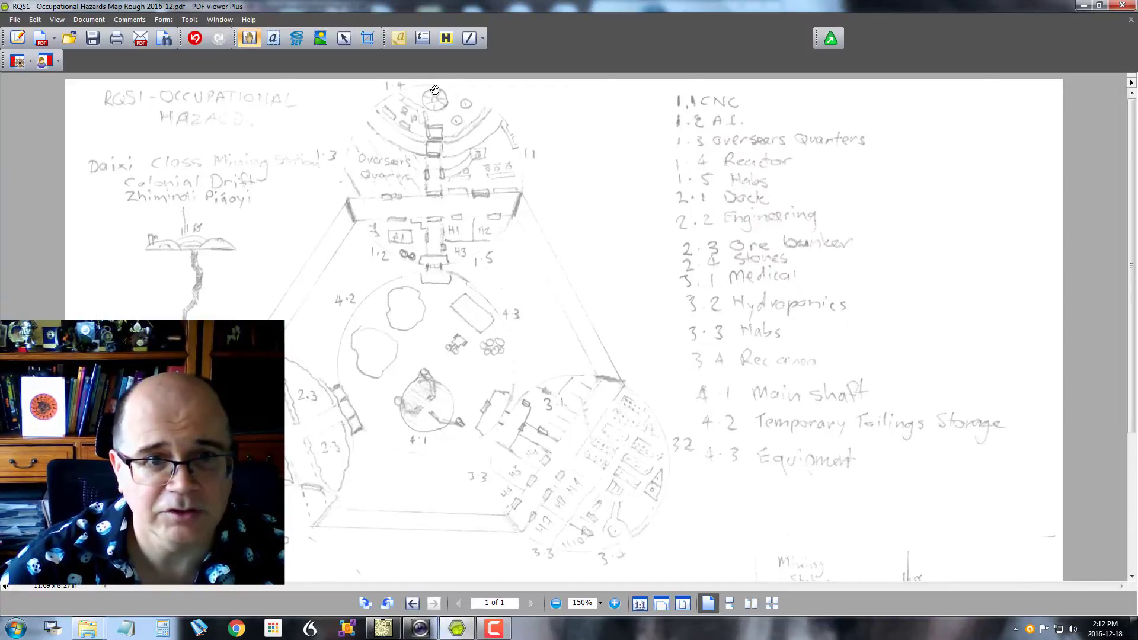
click(457, 632)
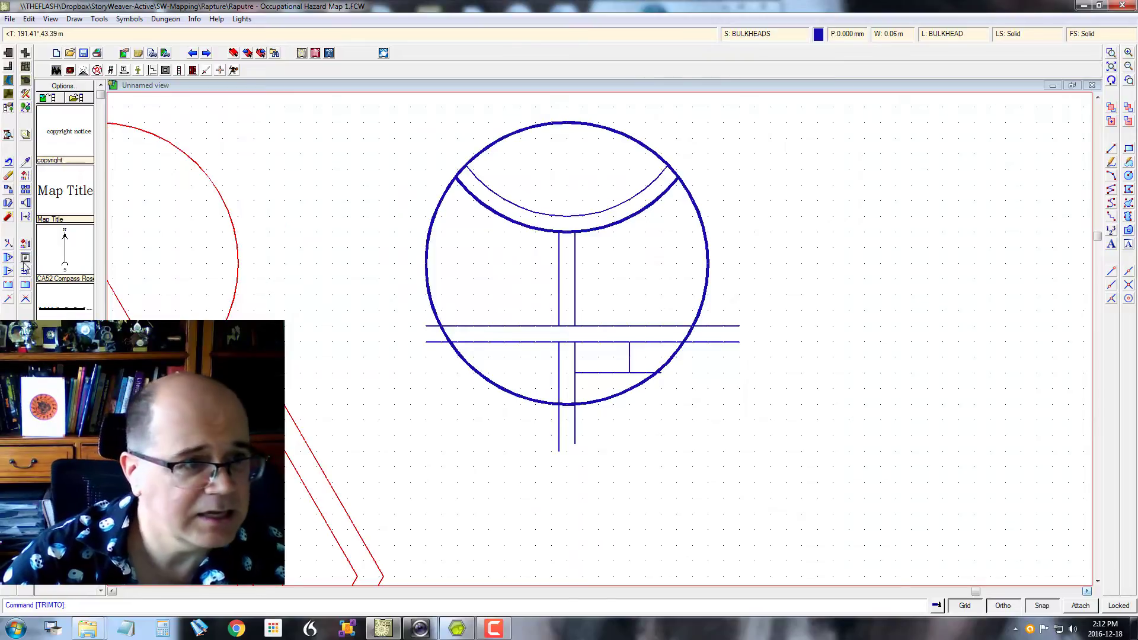
click(426, 279)
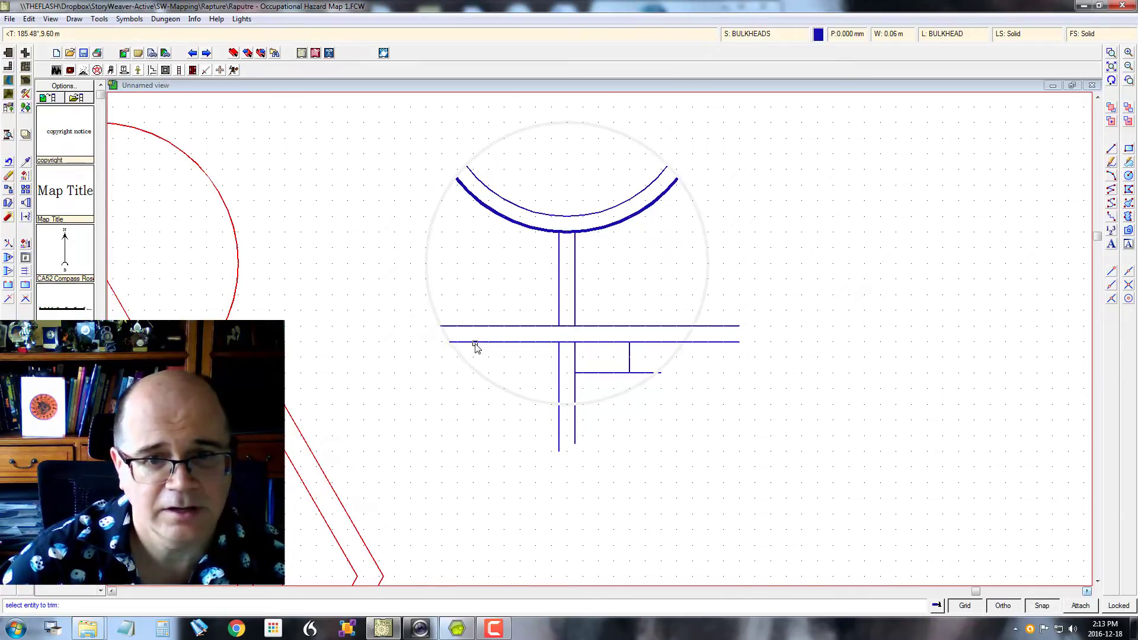
click(679, 326)
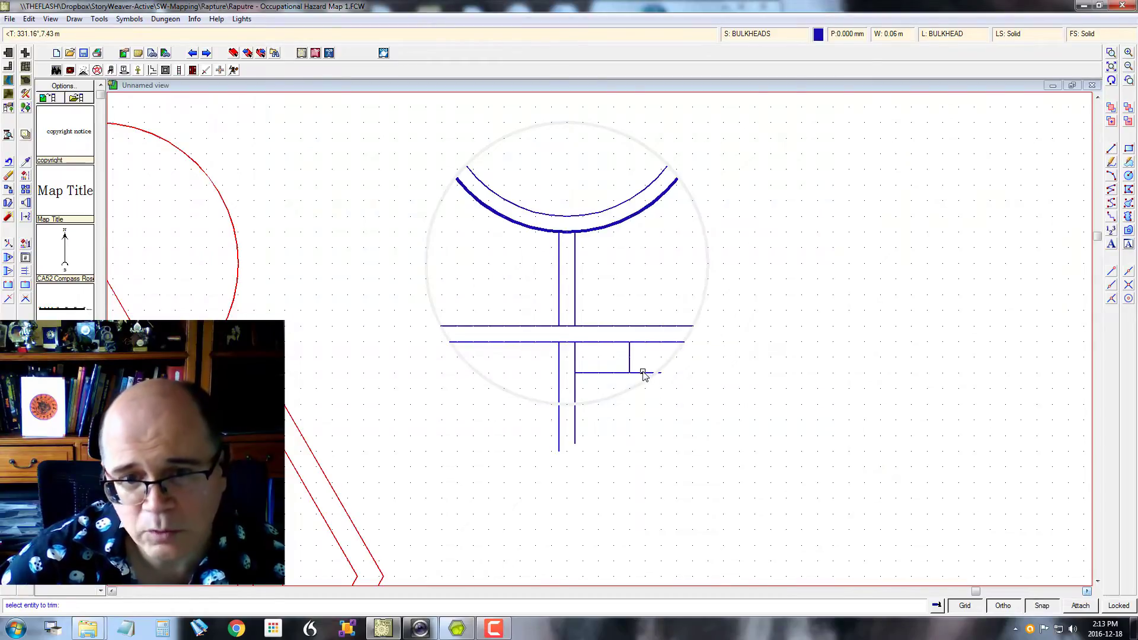
right_click(732, 386)
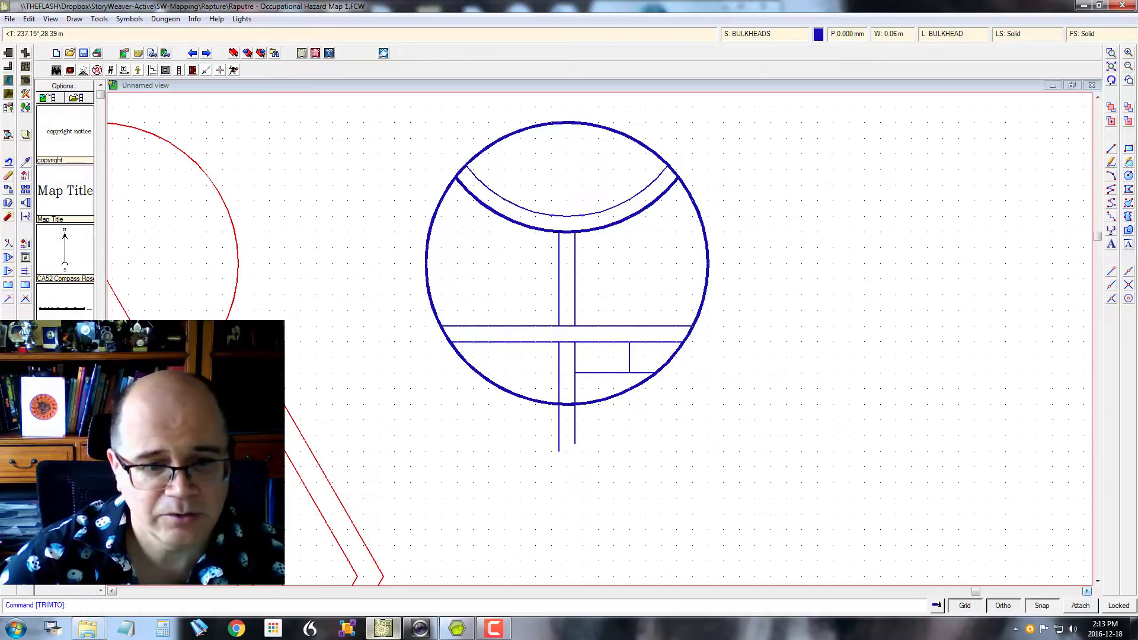
- Compare the drawn dome with the upper dome on the hand-drawn rough map in the PDF viewer
click(383, 629)
click(383, 630)
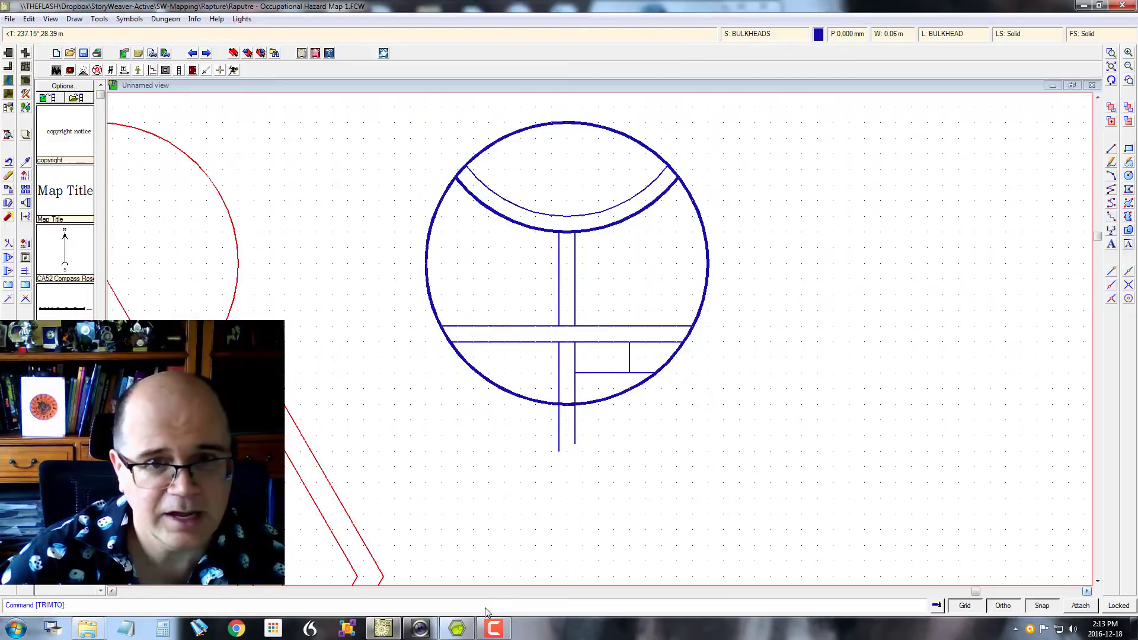
click(456, 630)
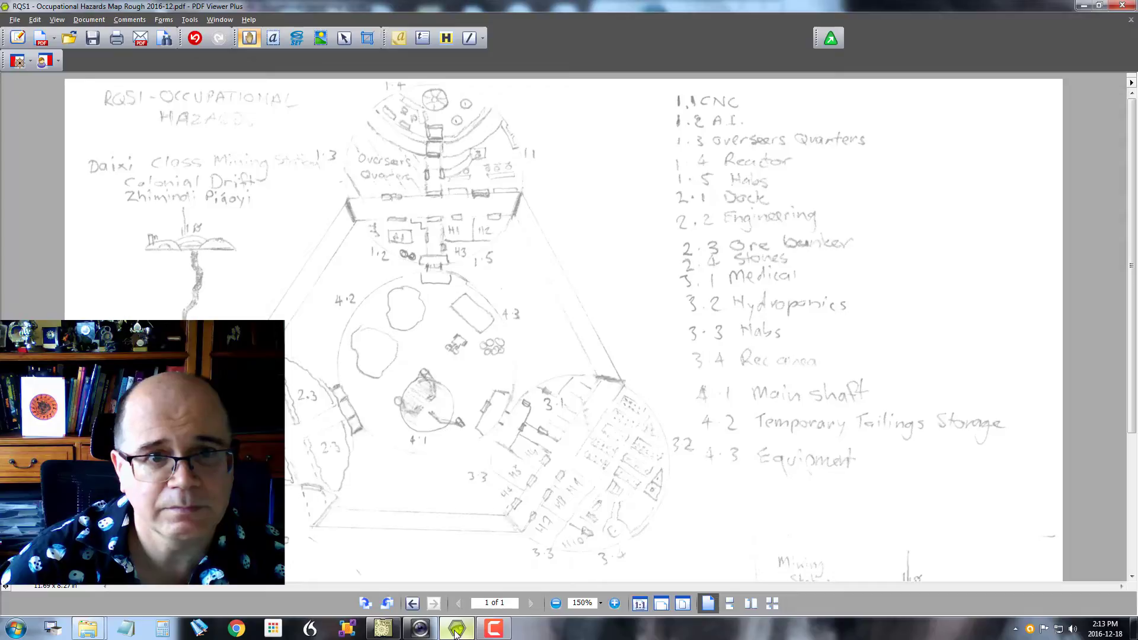
click(456, 630)
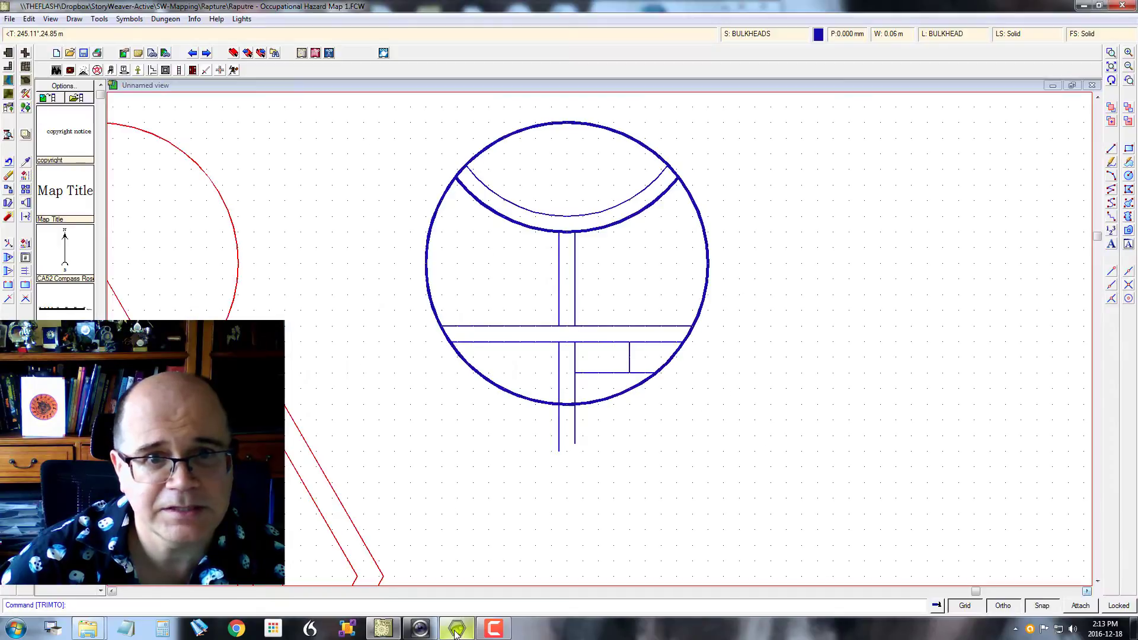
click(456, 630)
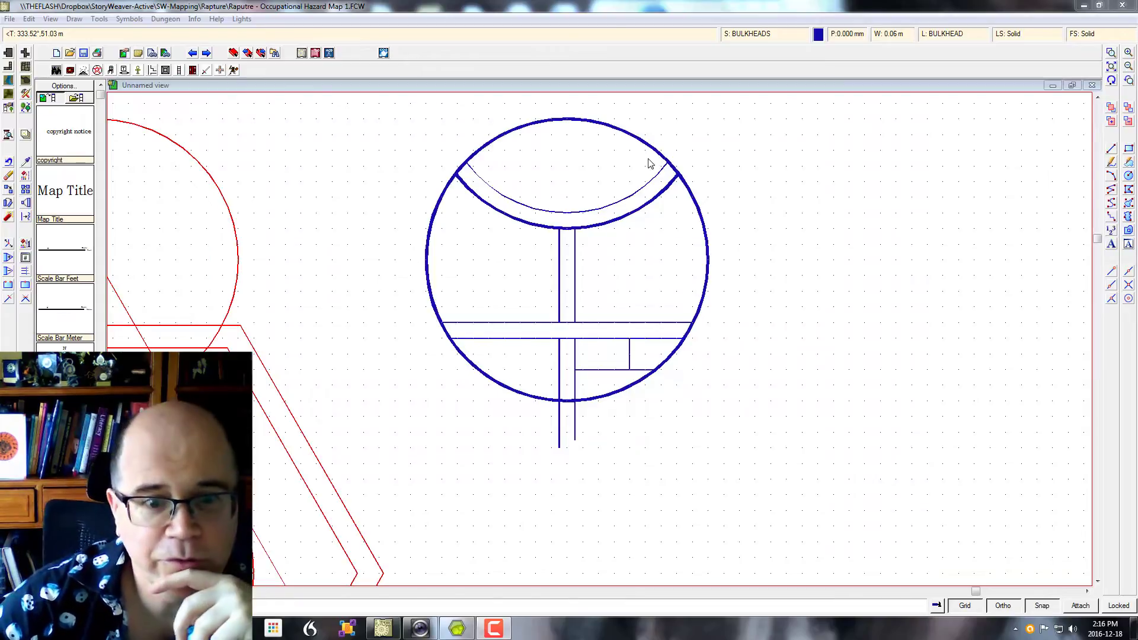
click(457, 634)
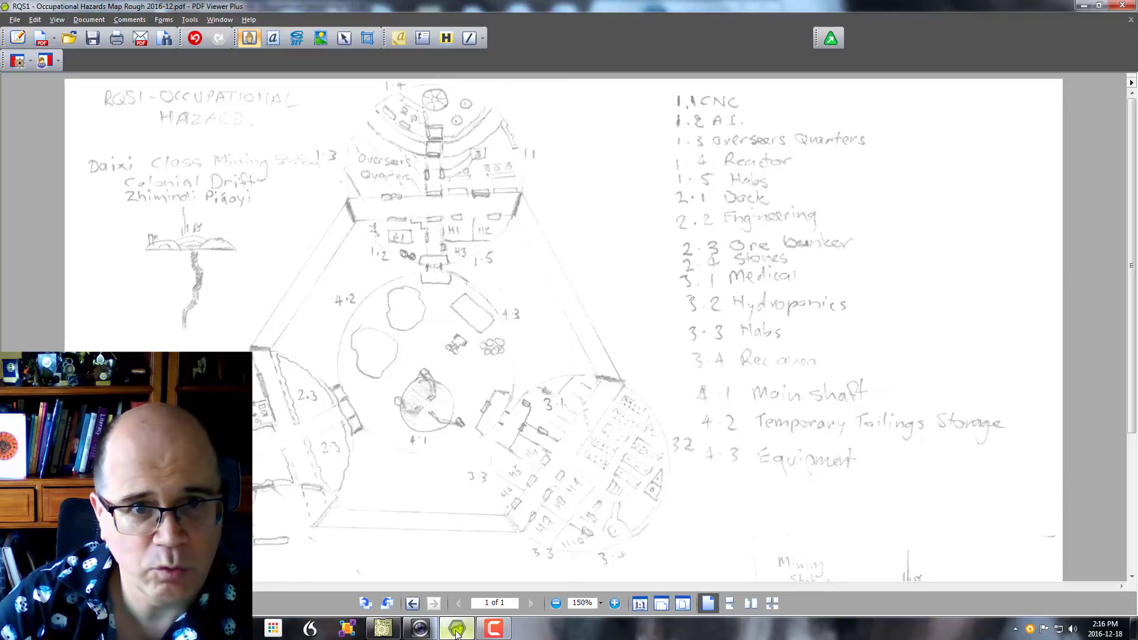
click(457, 633)
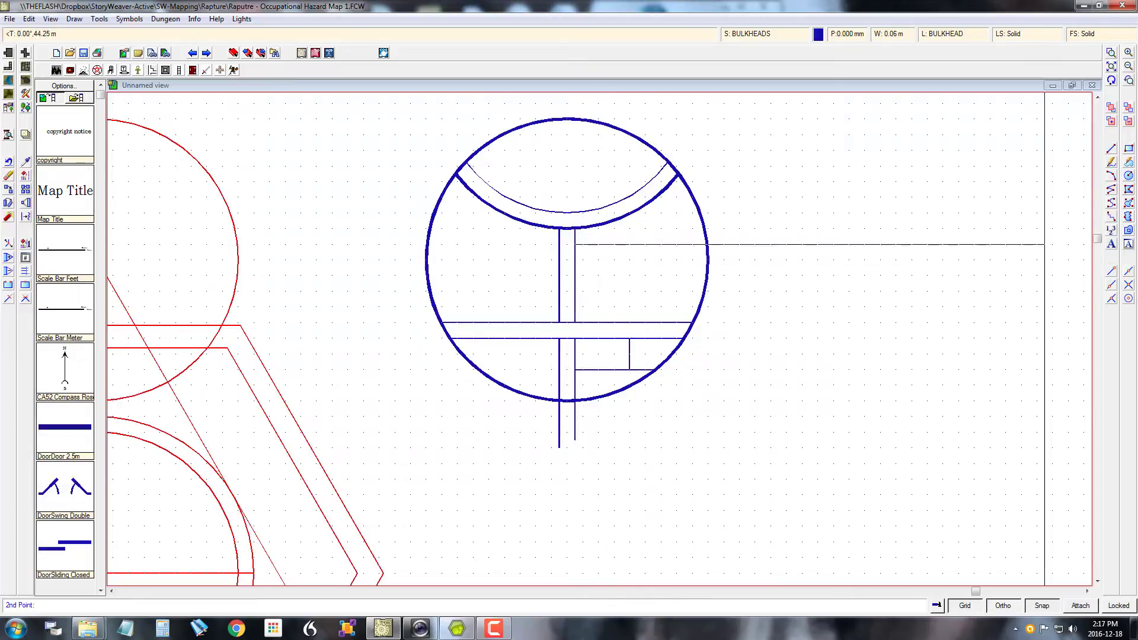
- Turn off Ortho and draw two parallel arcs from the right corridor wall, just below the thick bulkhead arc
click(1002, 606)
click(629, 237)
click(614, 244)
right_click(615, 245)
click(575, 251)
click(630, 244)
click(607, 252)
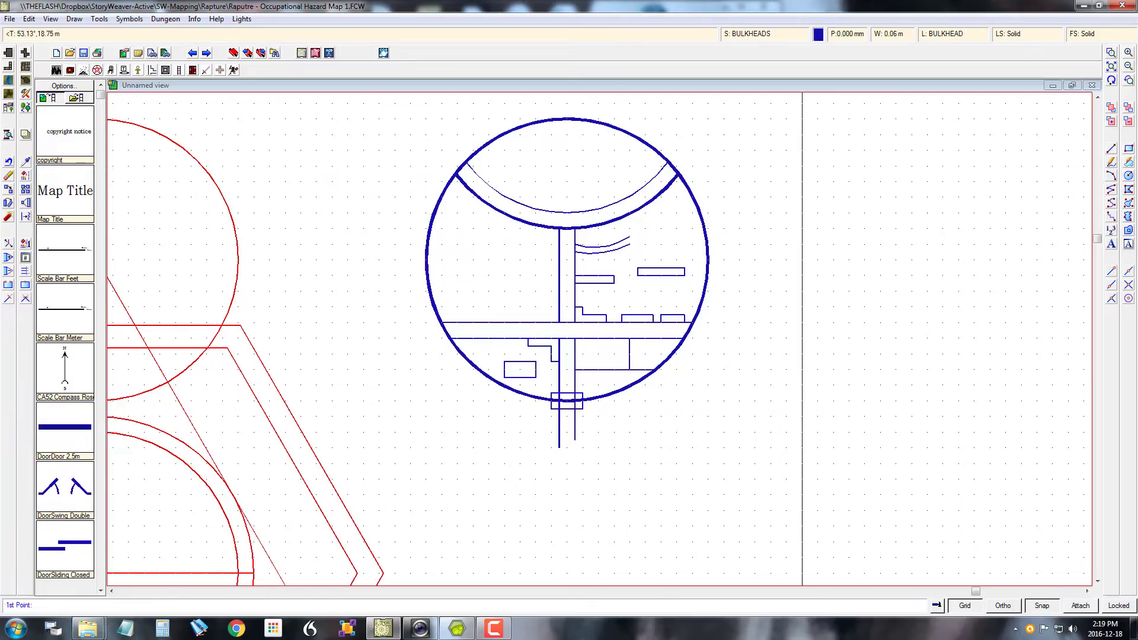
- Draw a curved console along the dome's upper-right wall and a small upright rectangle at the curved counter's free end
click(673, 181)
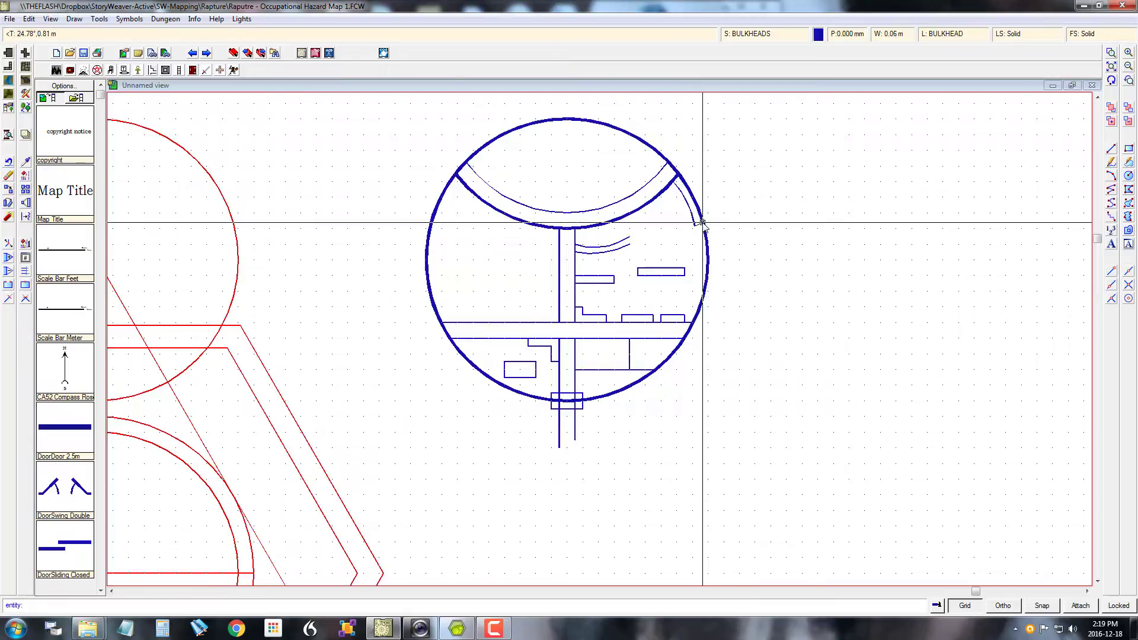
click(462, 631)
click(462, 633)
click(1129, 148)
click(630, 229)
click(645, 252)
- Check the rough map and draw a closed curved desk inside the upper-left part of the dome, parallel to the thin arc
click(463, 631)
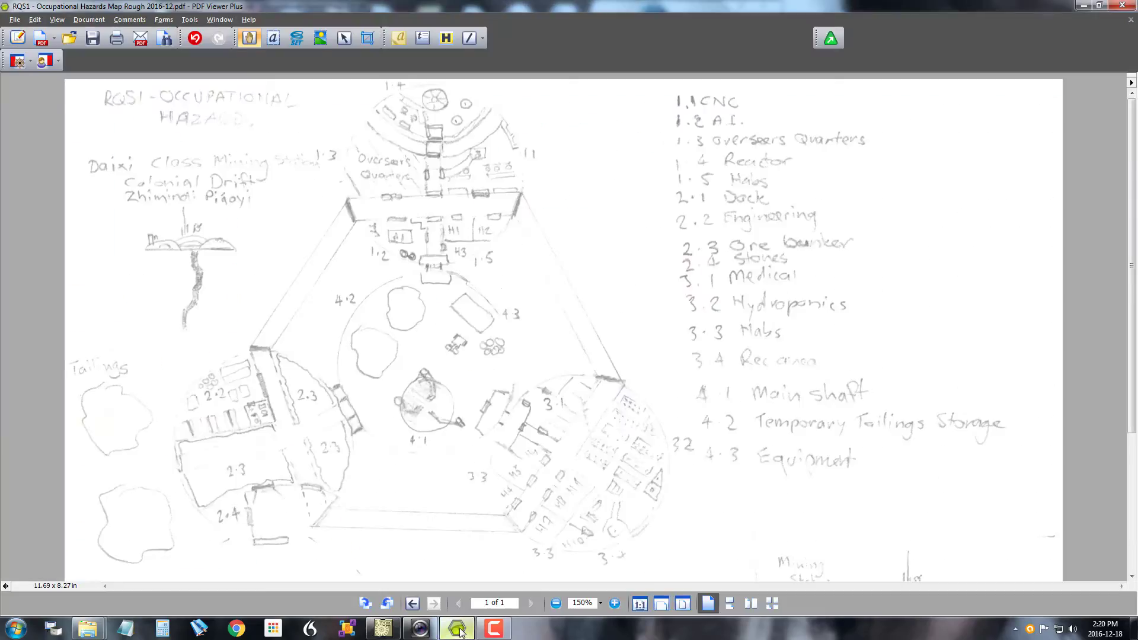
click(462, 632)
click(1111, 177)
click(489, 166)
click(521, 190)
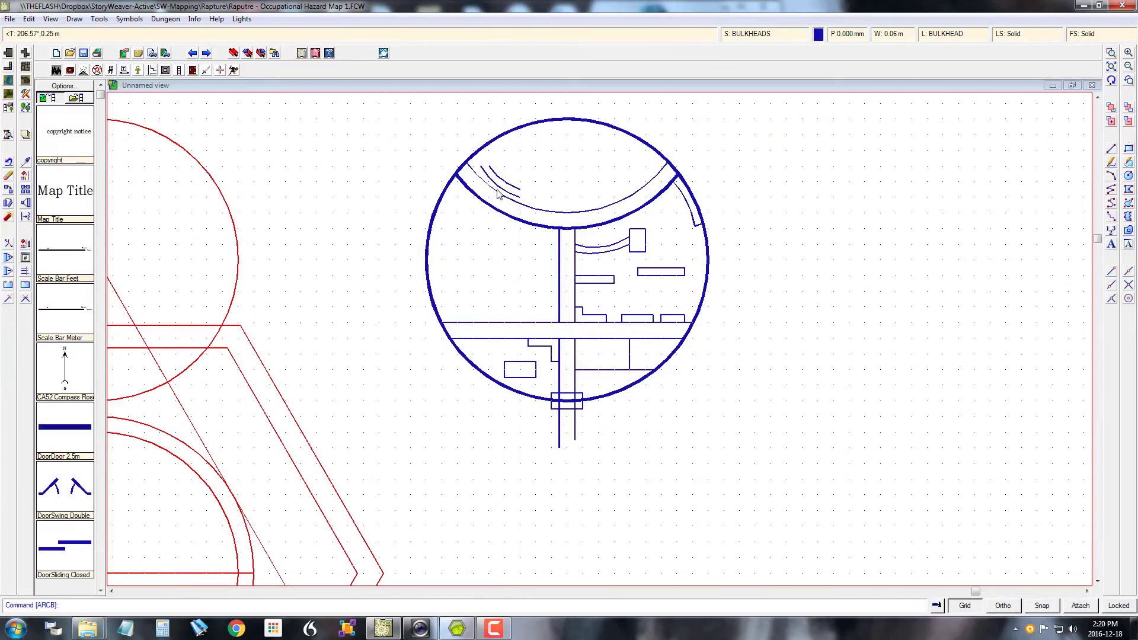
click(1111, 271)
click(521, 197)
click(482, 167)
click(489, 166)
- Try to place a rotated copy of the curved desk further along the thin bulkhead arc, near the corridor
click(9, 189)
click(501, 182)
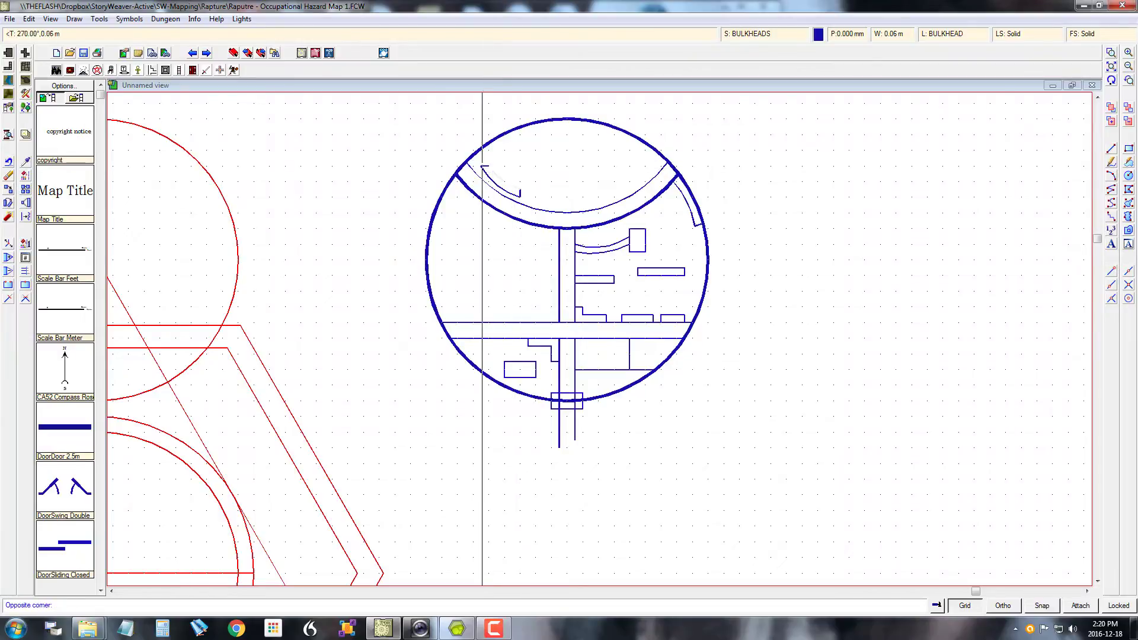
click(508, 187)
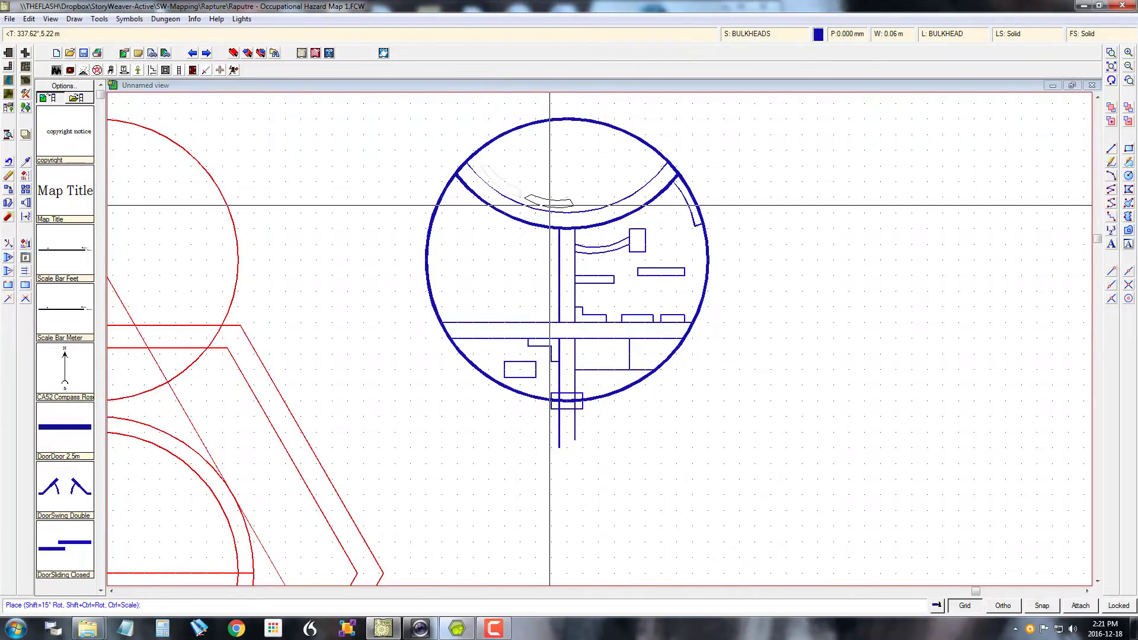
click(550, 203)
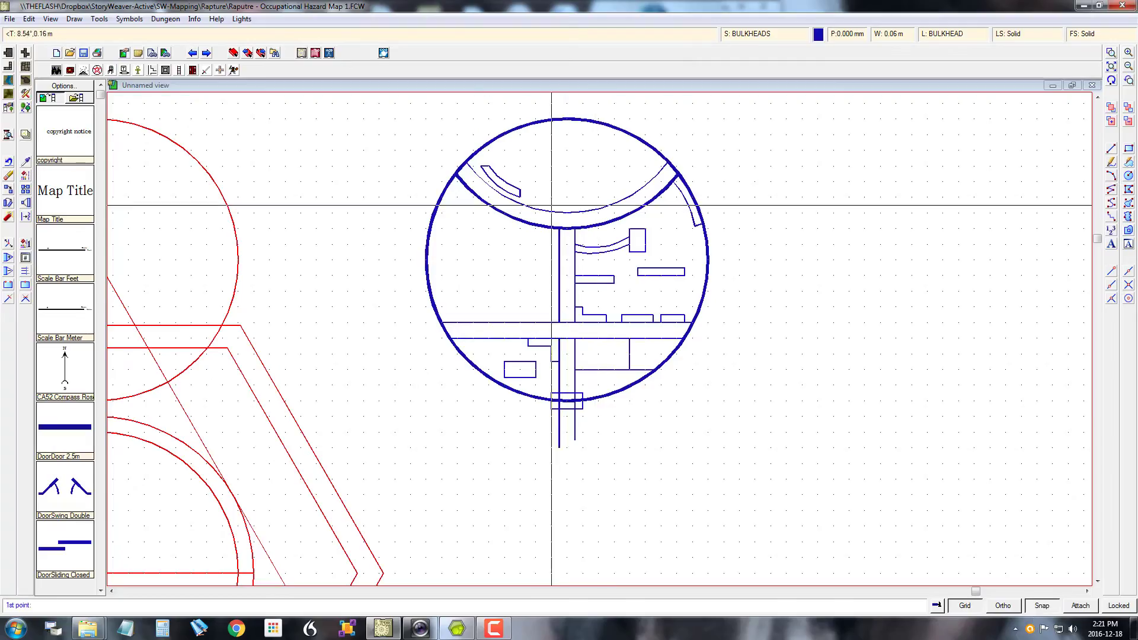
- Try drawing a short wall up from the thin bulkhead arc and then diagonally to the dome's upper-left edge
click(520, 126)
right_click(607, 301)
key(ctrl+z)
click(559, 212)
click(559, 181)
click(505, 126)
right_click(446, 528)
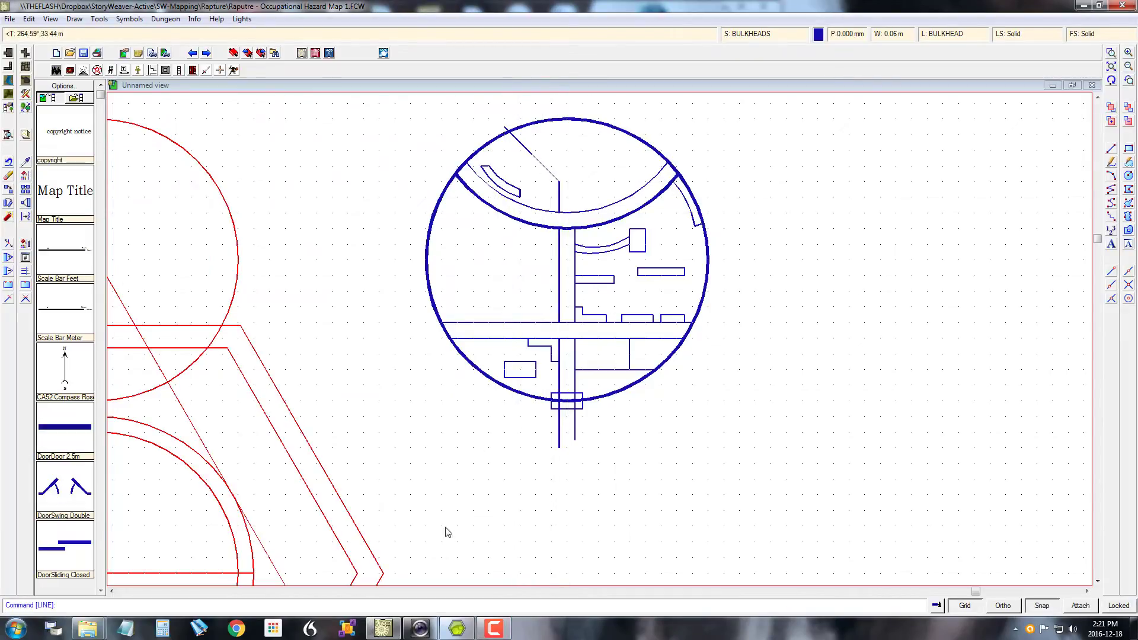
- Draw a taller wall up from the thin bulkhead arc, bending diagonally to the dome's edge left of the top
click(559, 212)
click(559, 158)
click(528, 126)
right_click(628, 194)
- Draw a narrow bent console along the angled wall's left side and close both ends against the wall
click(536, 143)
click(551, 157)
click(552, 181)
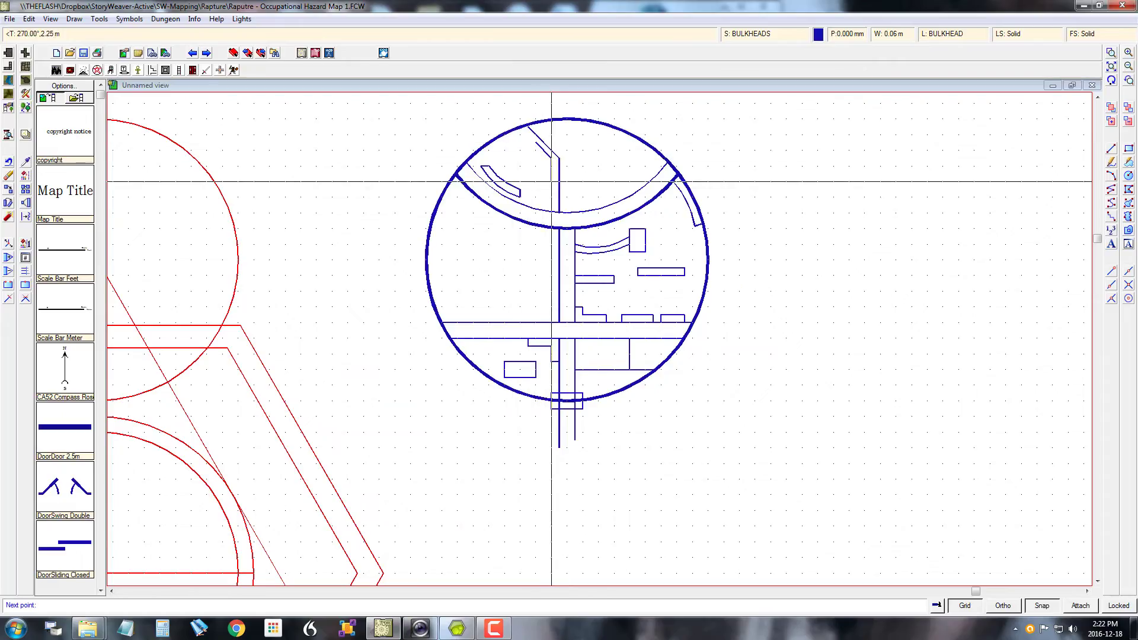
click(559, 182)
double_click(1112, 271)
key(Return)
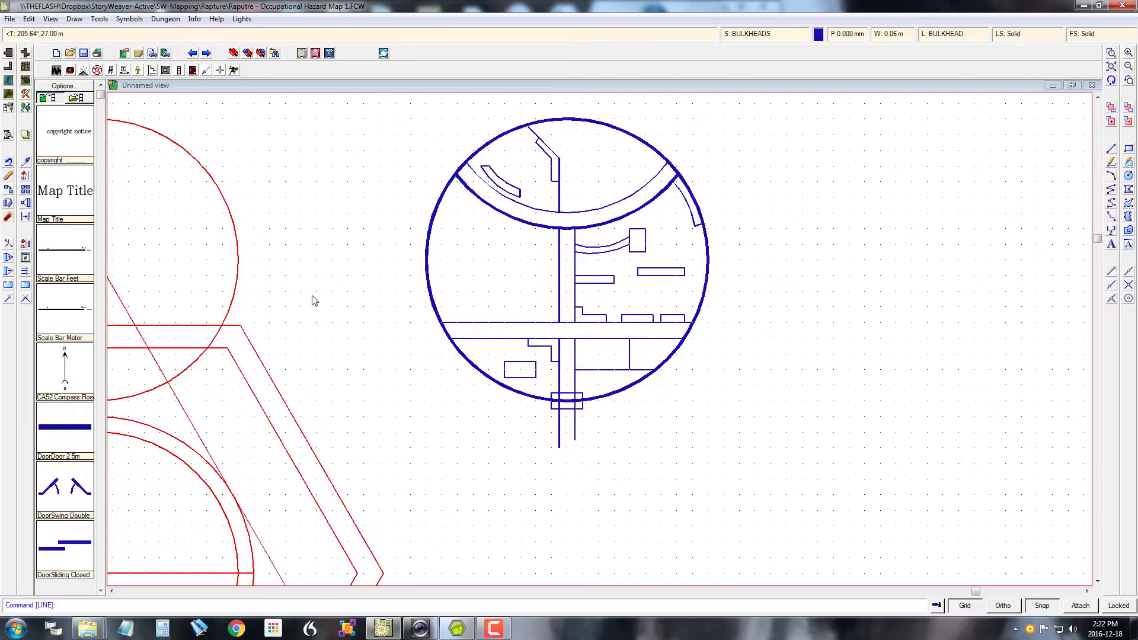
- Examine the reactor area at the top of the rough map and compare it with a close-up of the drawn dome
click(457, 628)
click(459, 631)
click(459, 630)
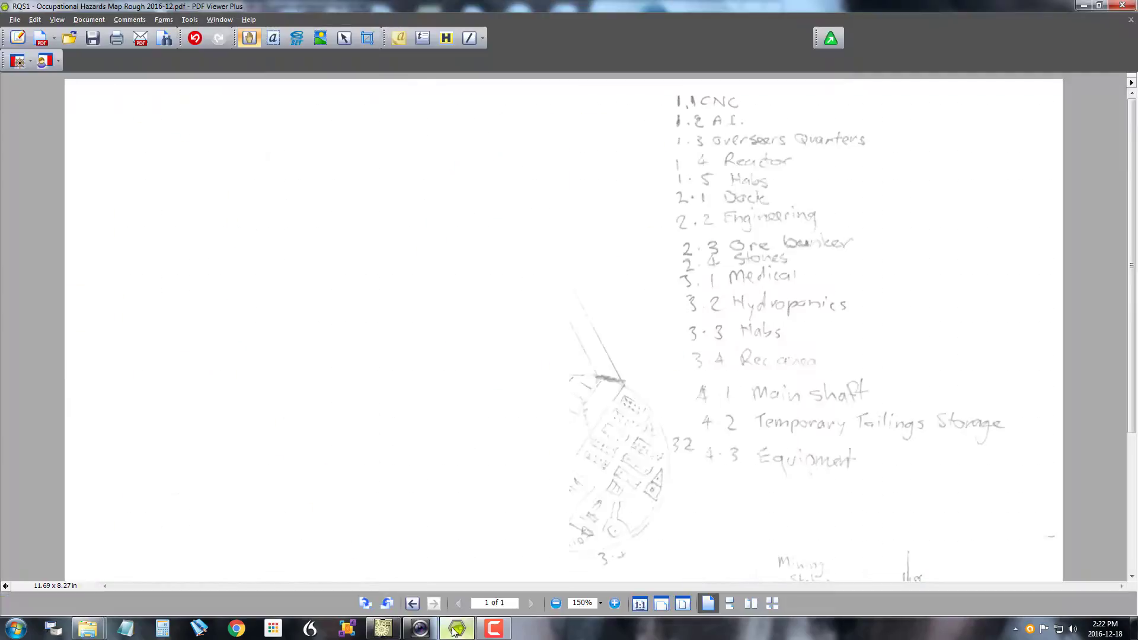
click(458, 630)
click(461, 635)
click(460, 633)
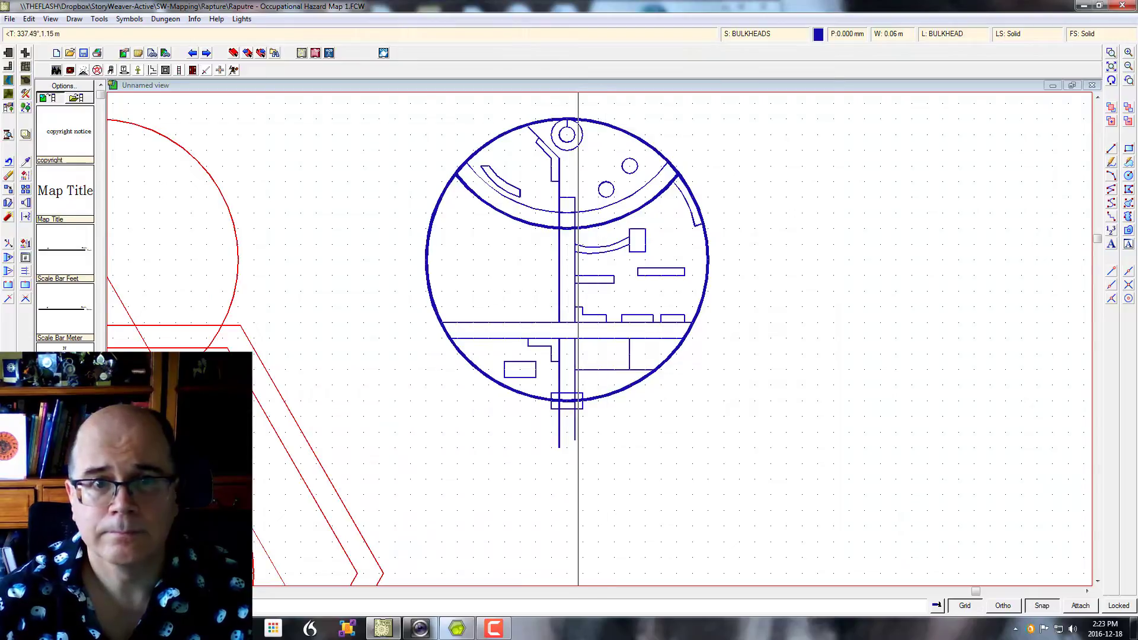
click(645, 207)
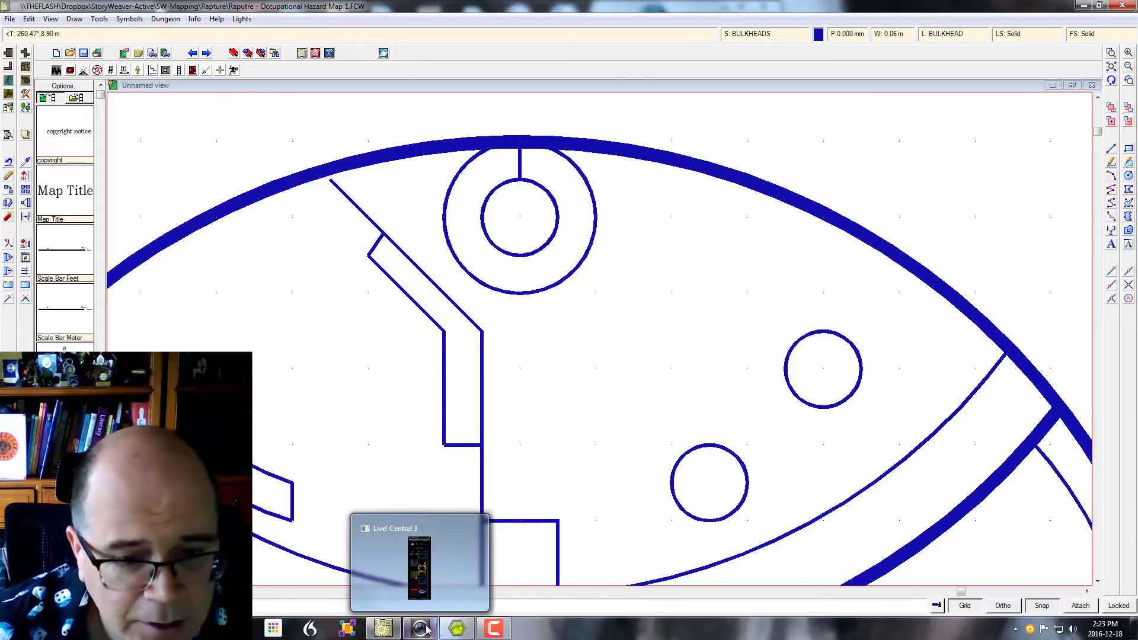
click(502, 548)
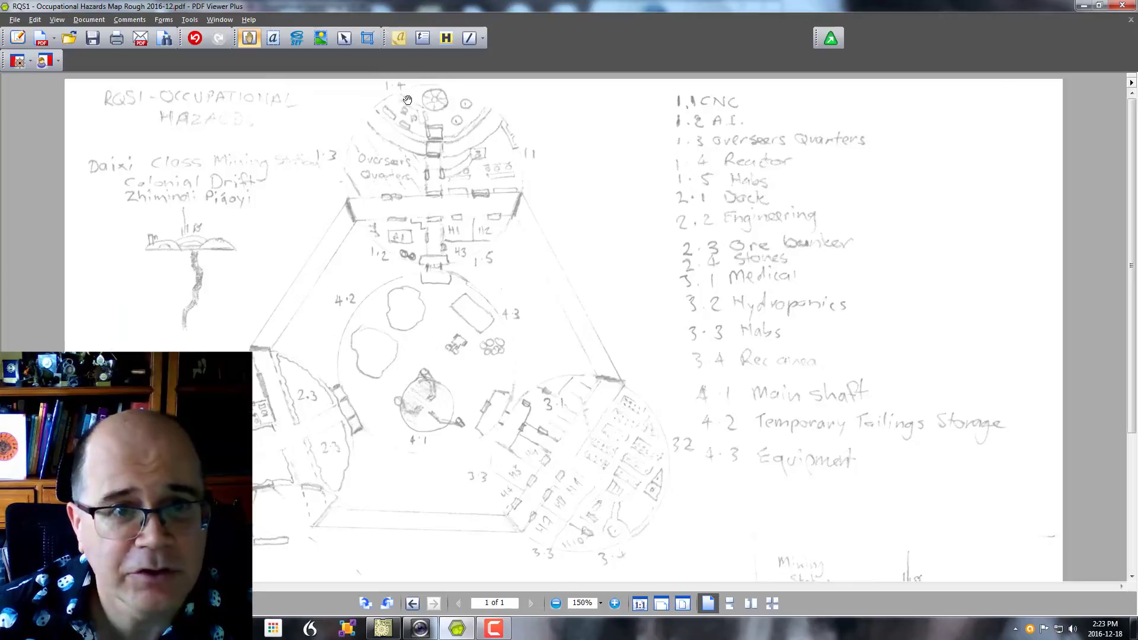
click(461, 629)
click(453, 628)
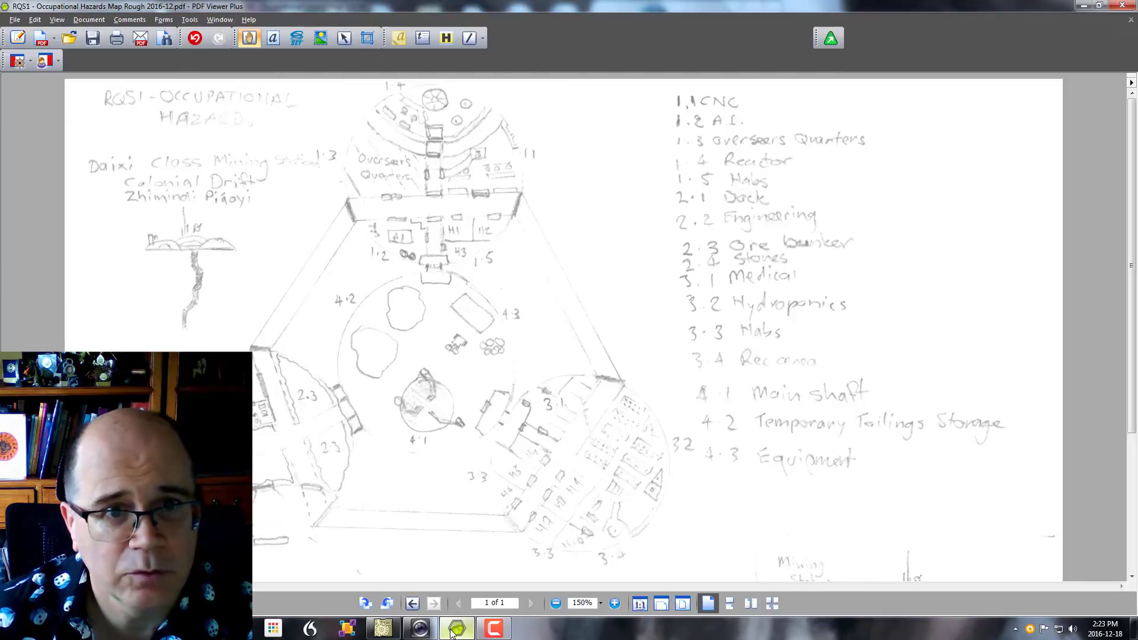
click(454, 629)
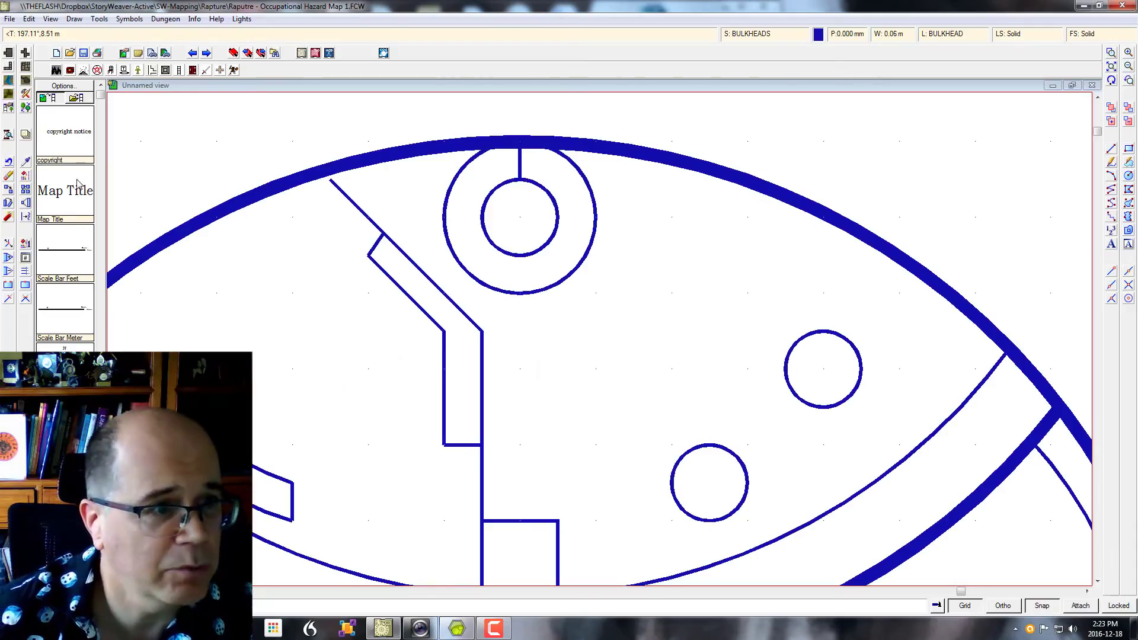
right_click(26, 196)
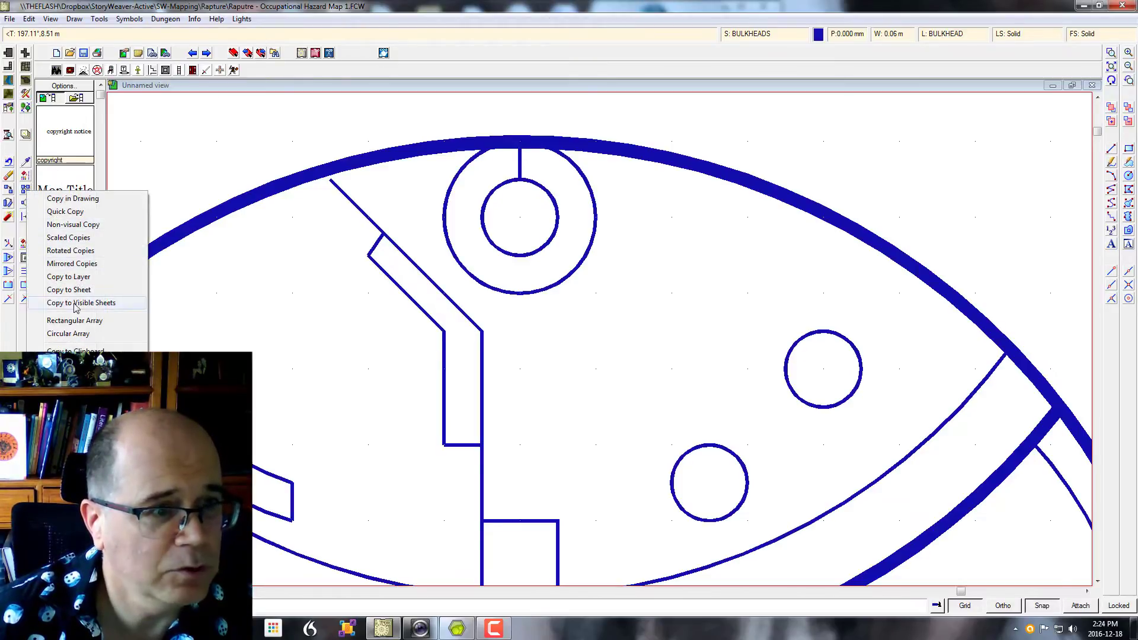
click(77, 337)
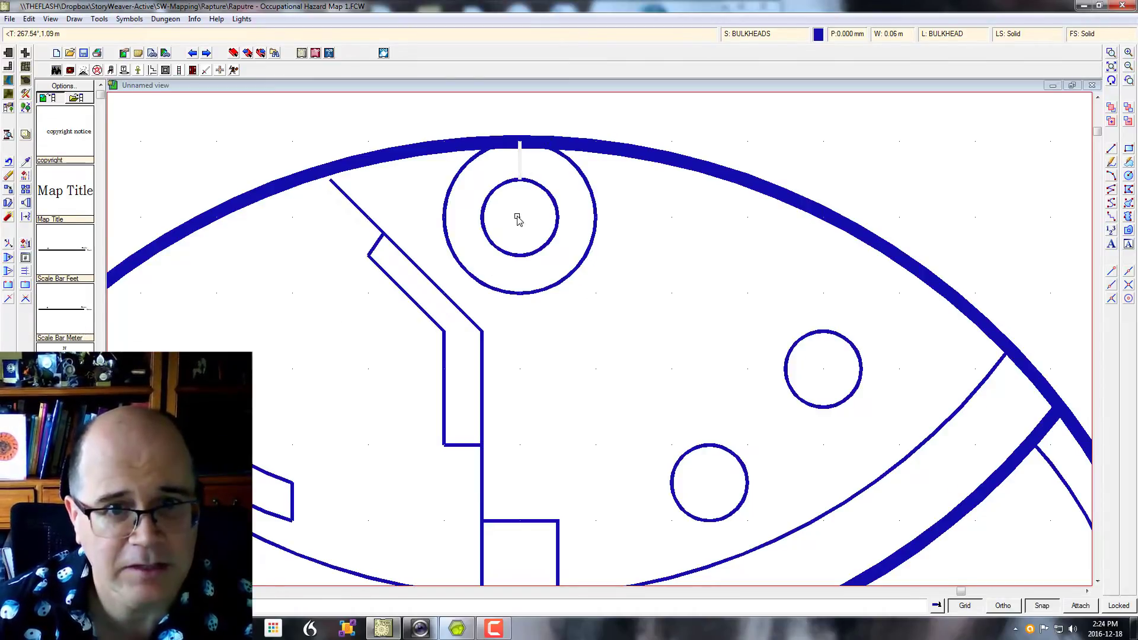
click(26, 203)
click(63, 316)
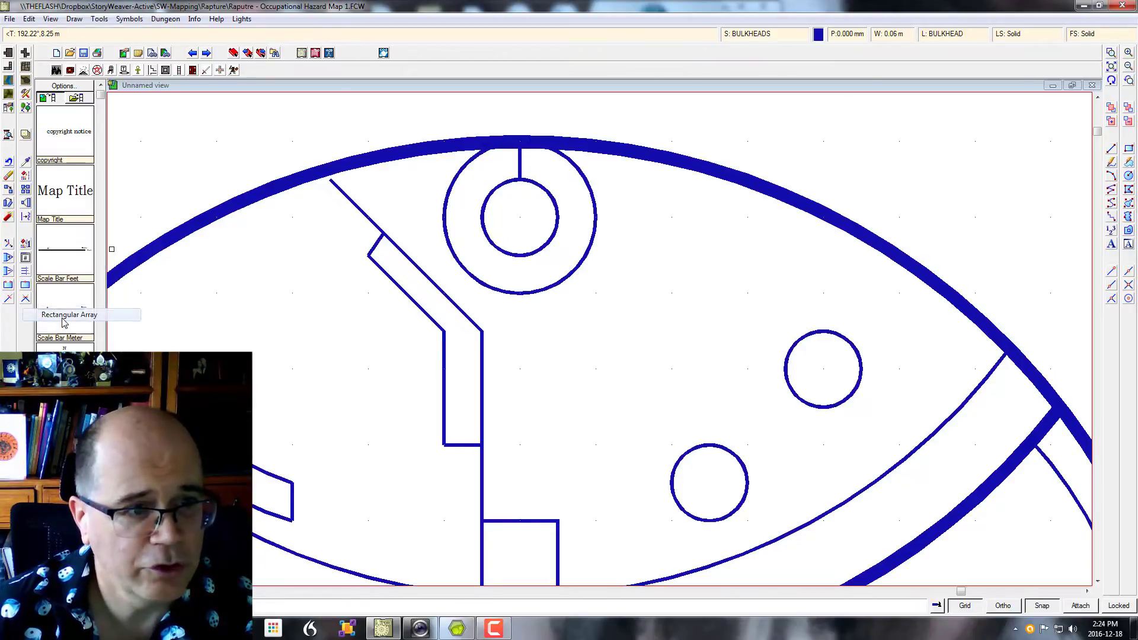
- Repeat the short spoke in a circular array around the reactor's centre, making seven evenly spaced spokes between its two circles
click(25, 191)
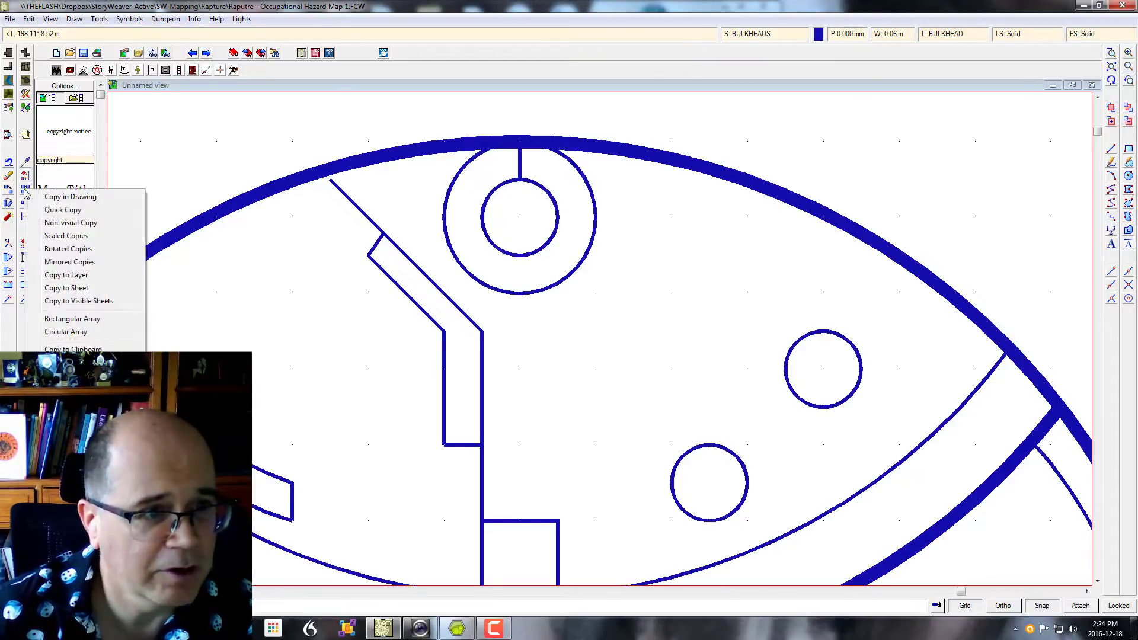
click(70, 338)
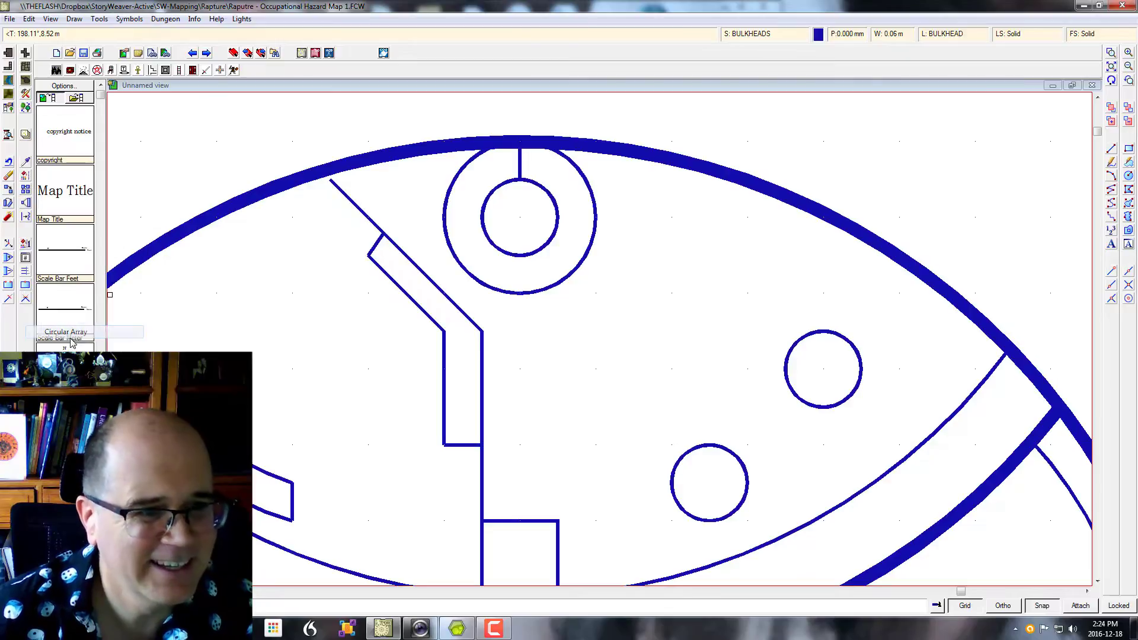
click(520, 162)
right_click(520, 192)
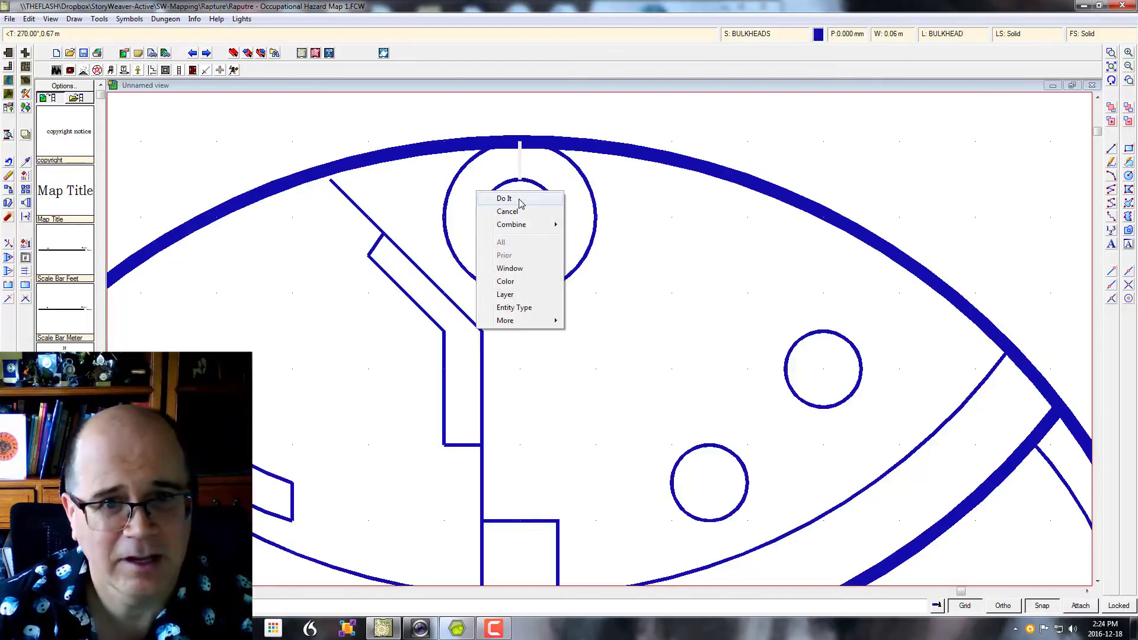
click(504, 199)
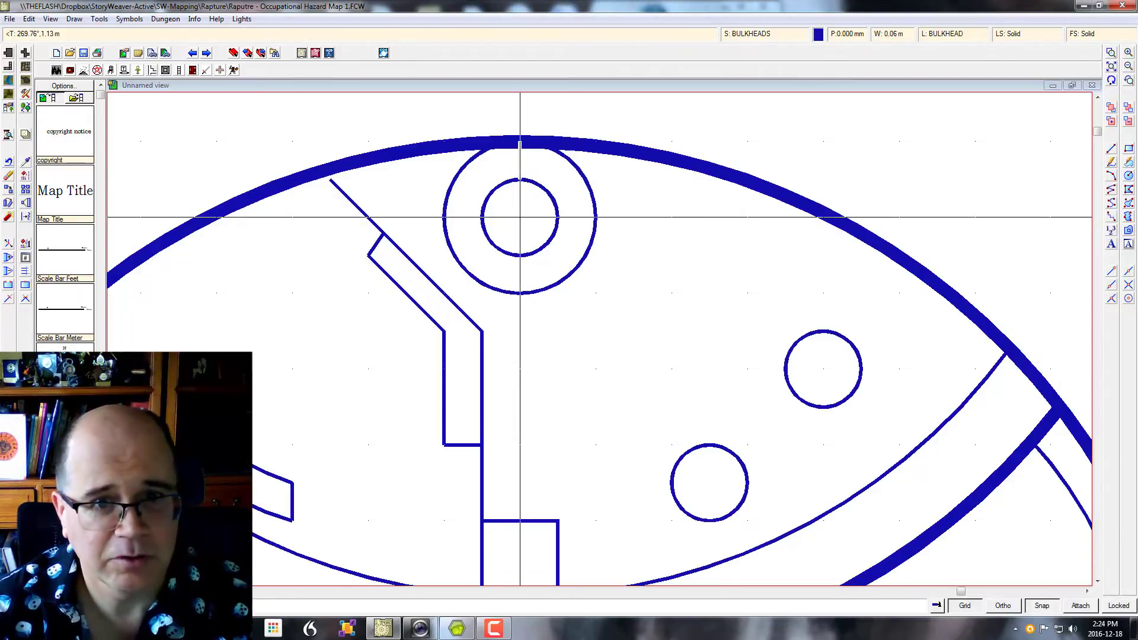
click(520, 179)
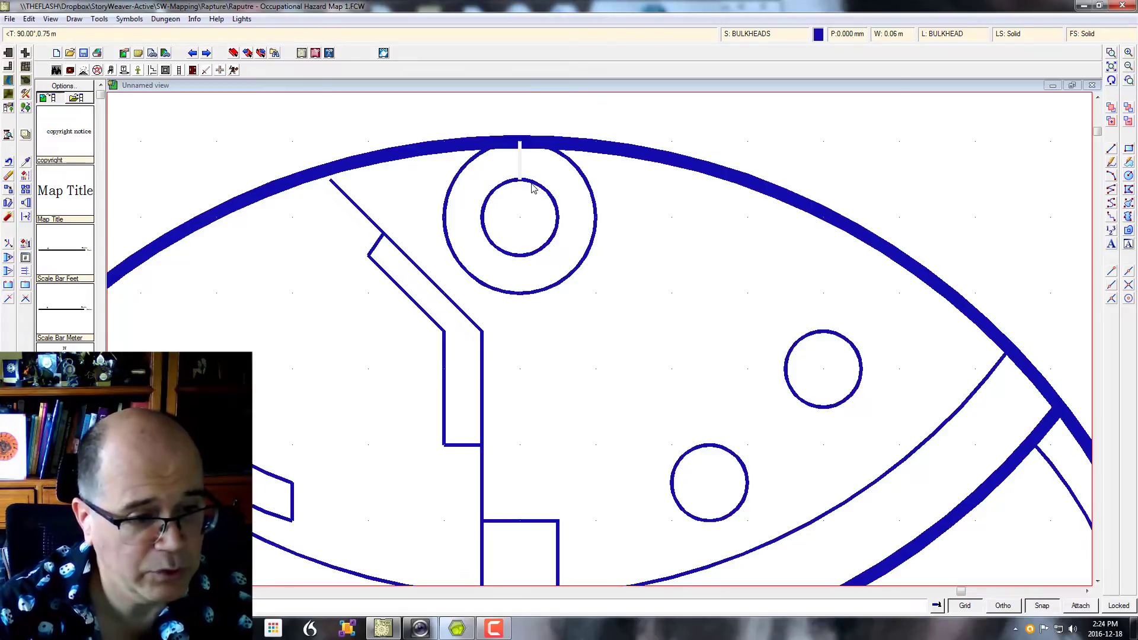
right_click(532, 187)
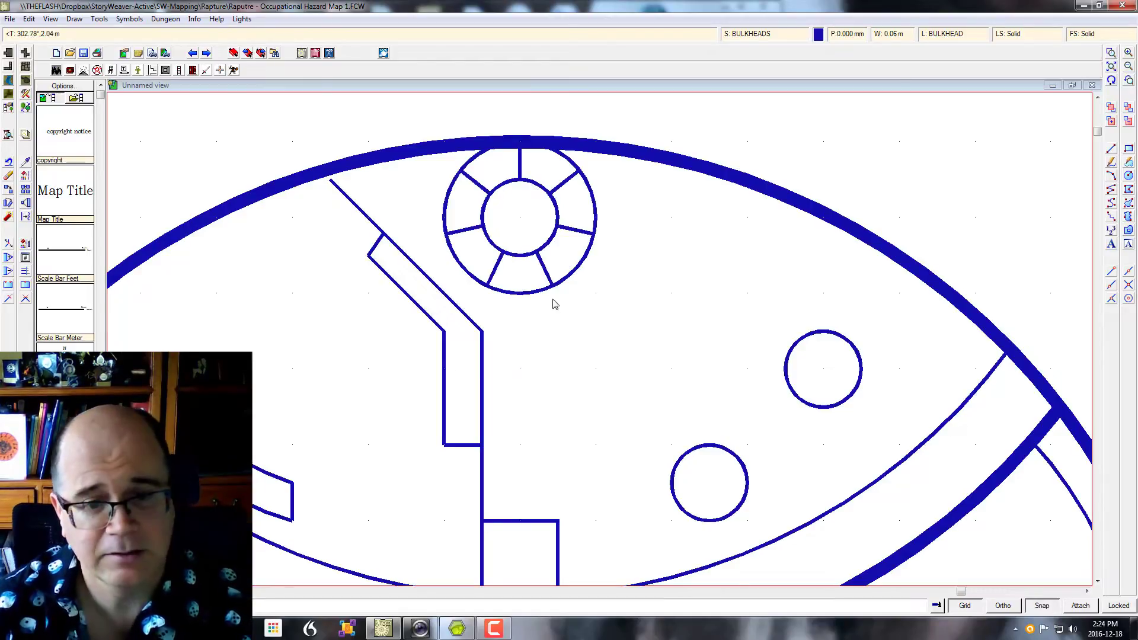
- Compare the drawn upper dome as a whole, including its corridors and lower rooms, with the rough map in PDF Viewer Plus
click(461, 632)
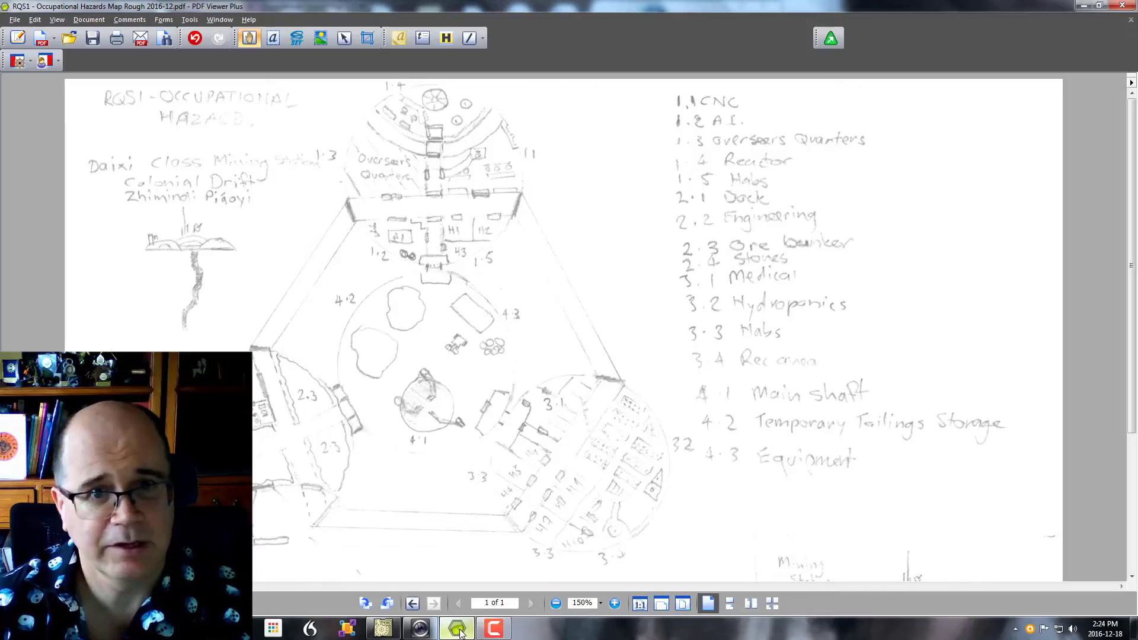
click(462, 632)
click(461, 631)
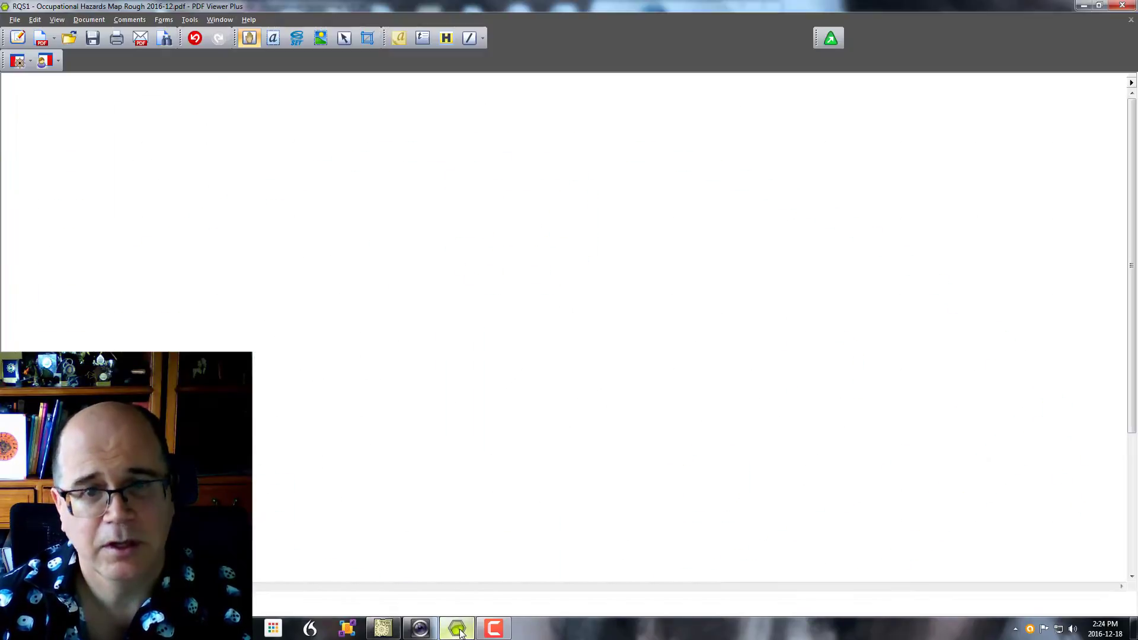
click(461, 632)
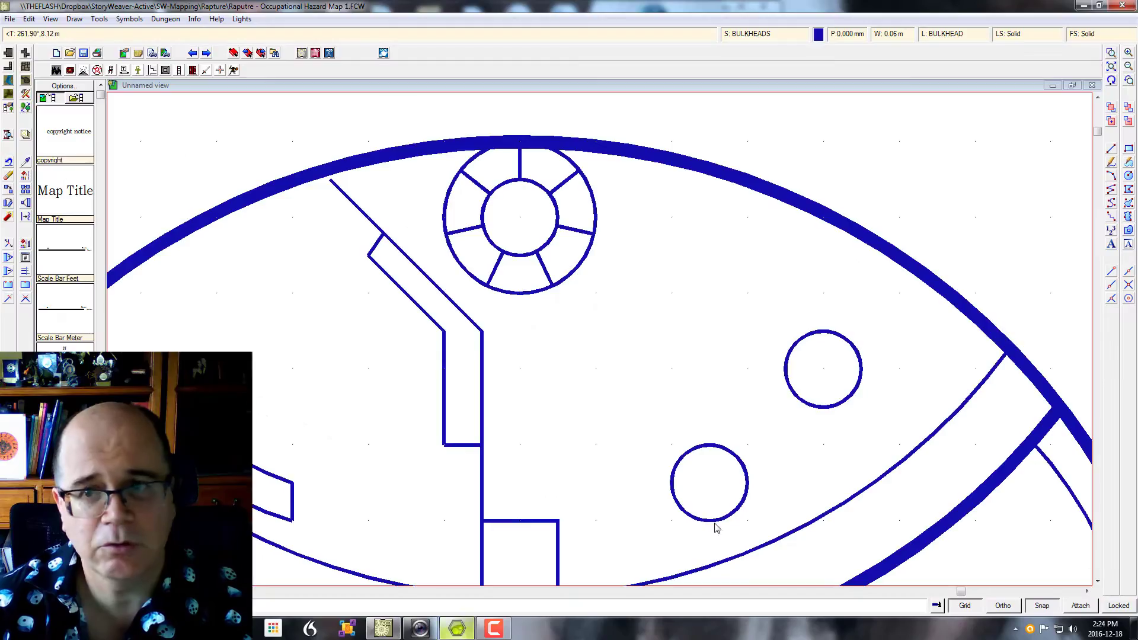
click(1129, 67)
click(1128, 67)
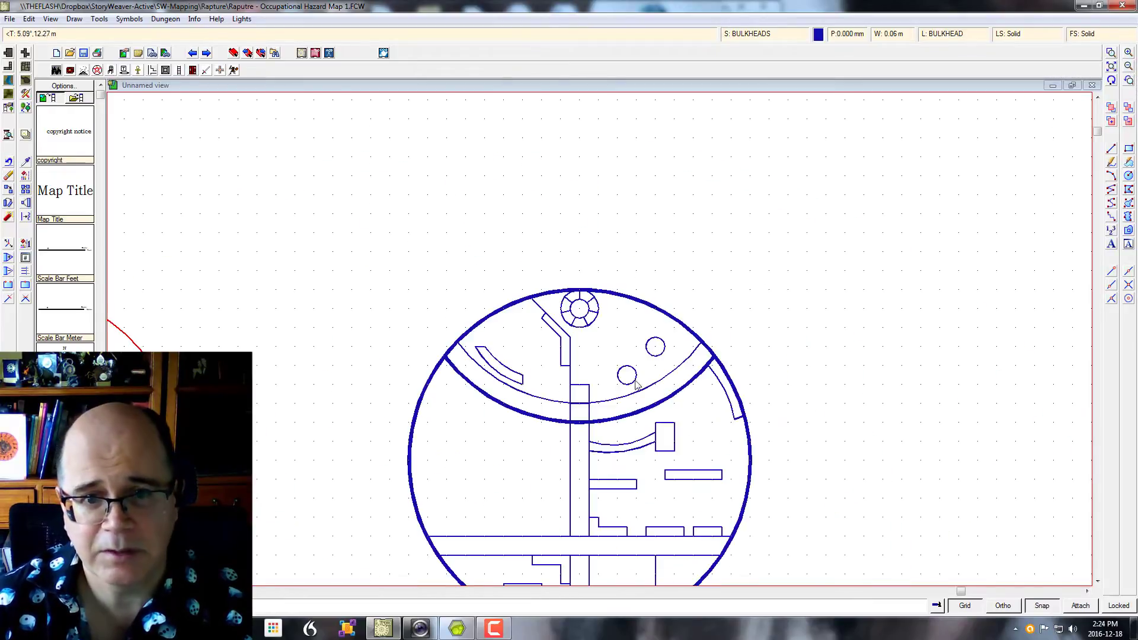
click(1098, 581)
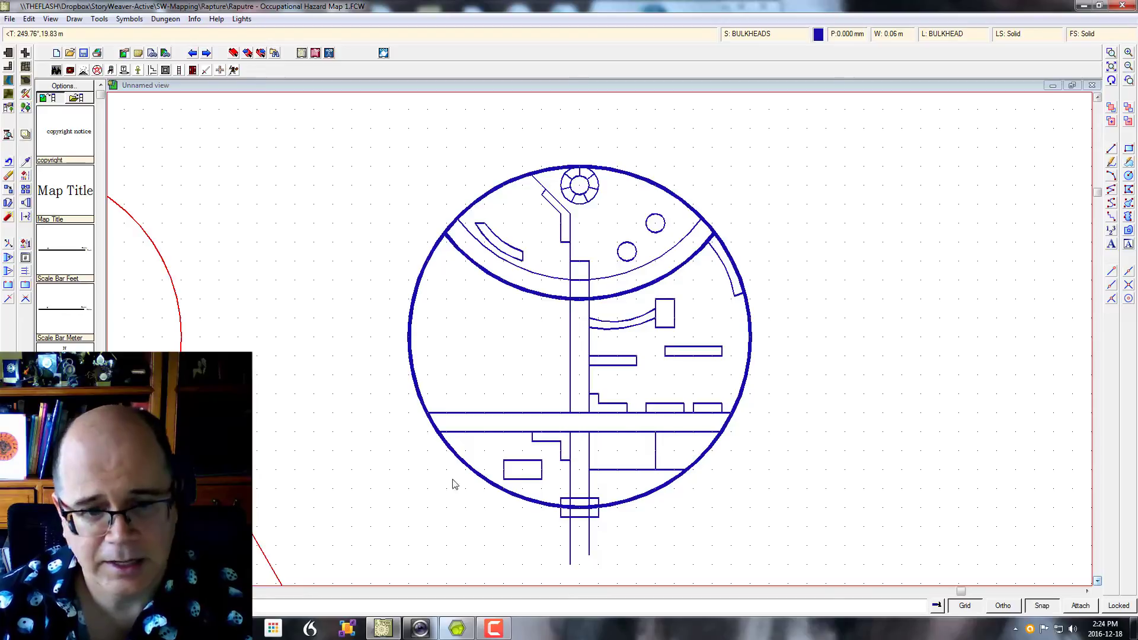
mouse_move(457, 633)
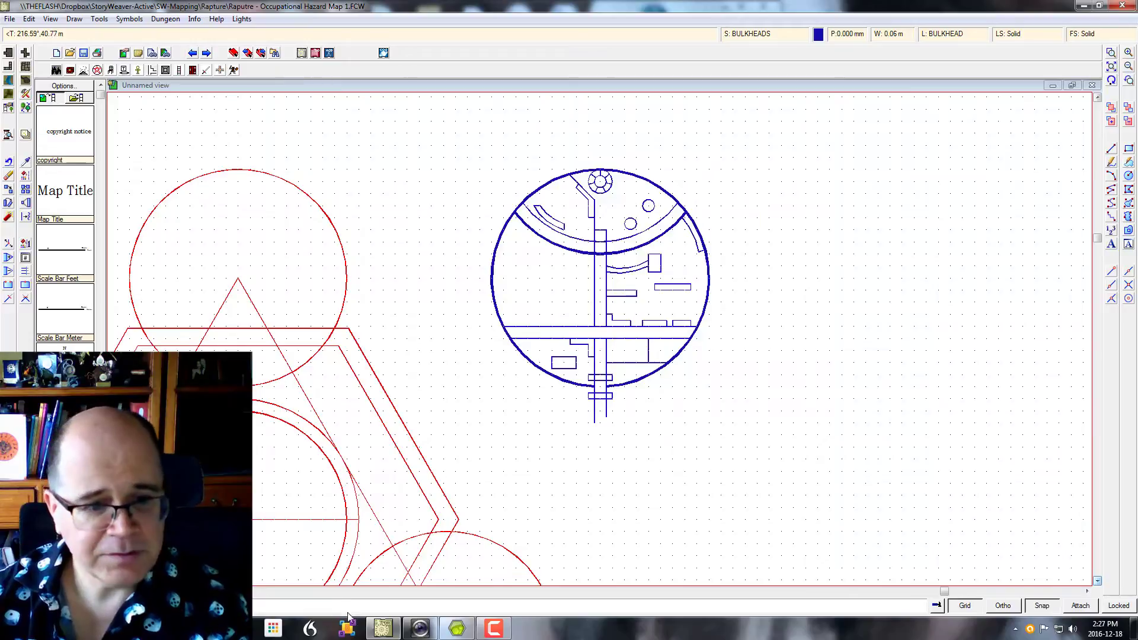
click(457, 628)
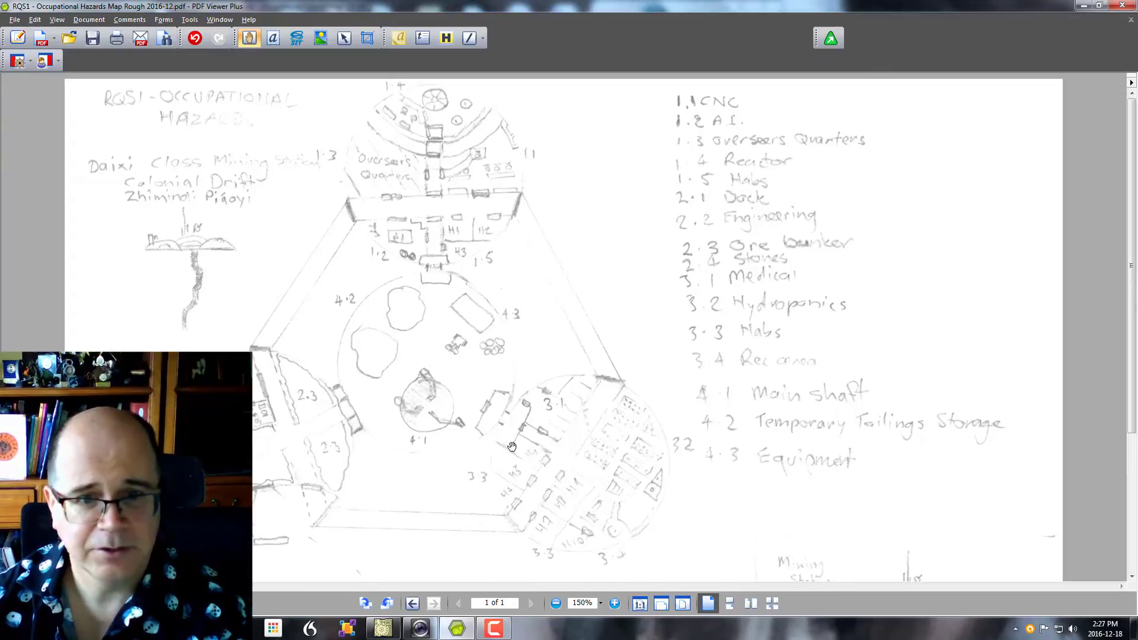
click(458, 630)
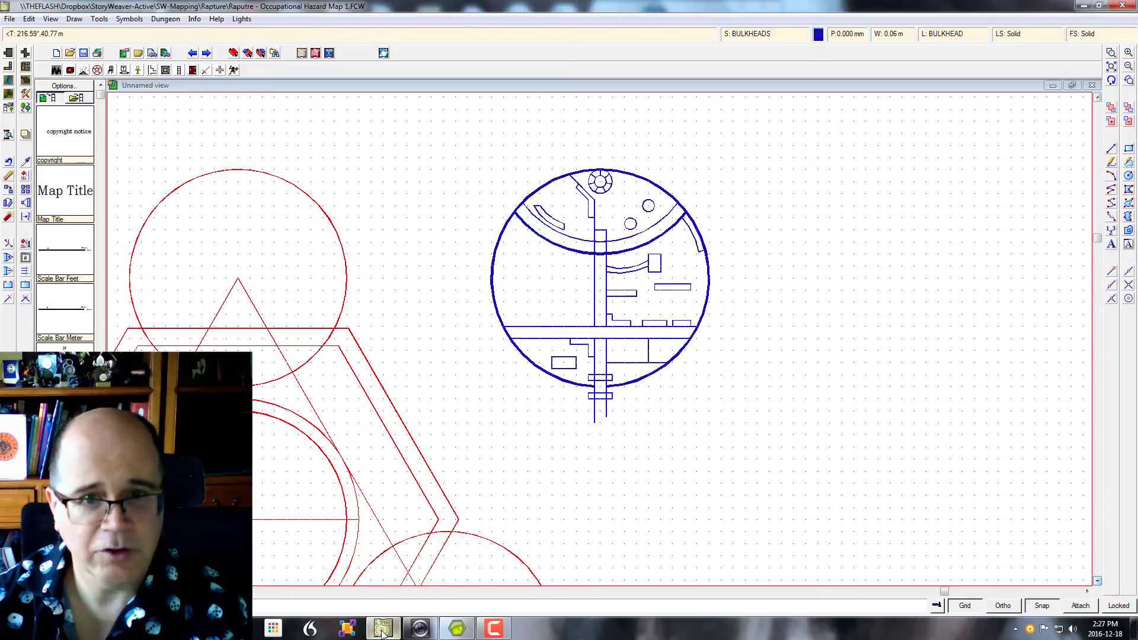
- Copy the dome's outer circle, main corridor walls and both airlock rectangles horizontally into the empty area right of the dome
click(503, 220)
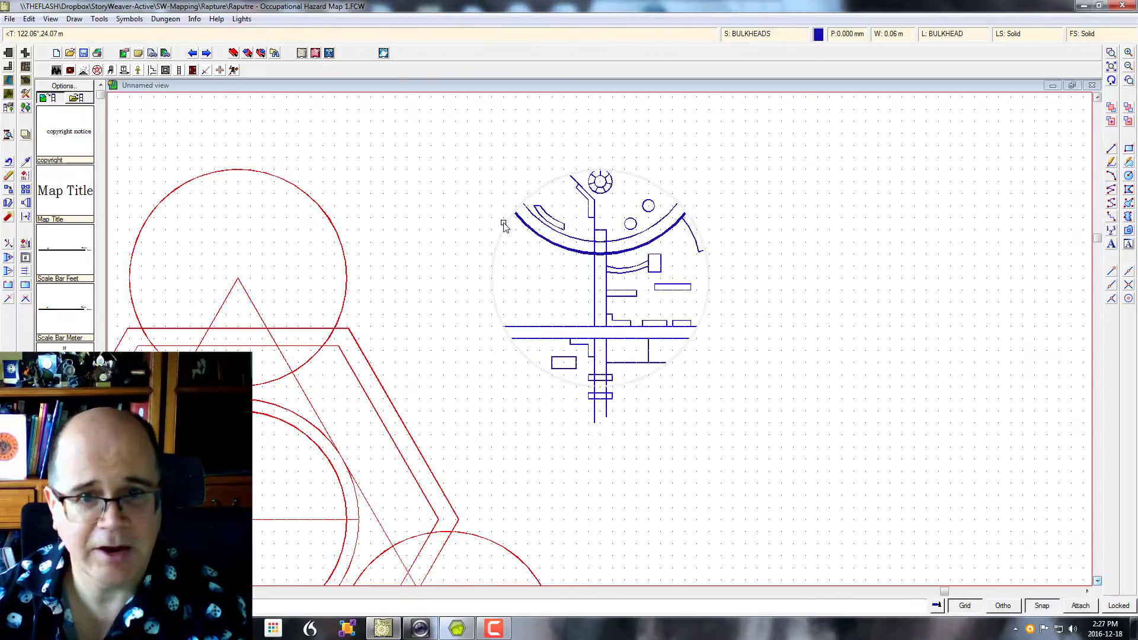
click(594, 327)
click(606, 326)
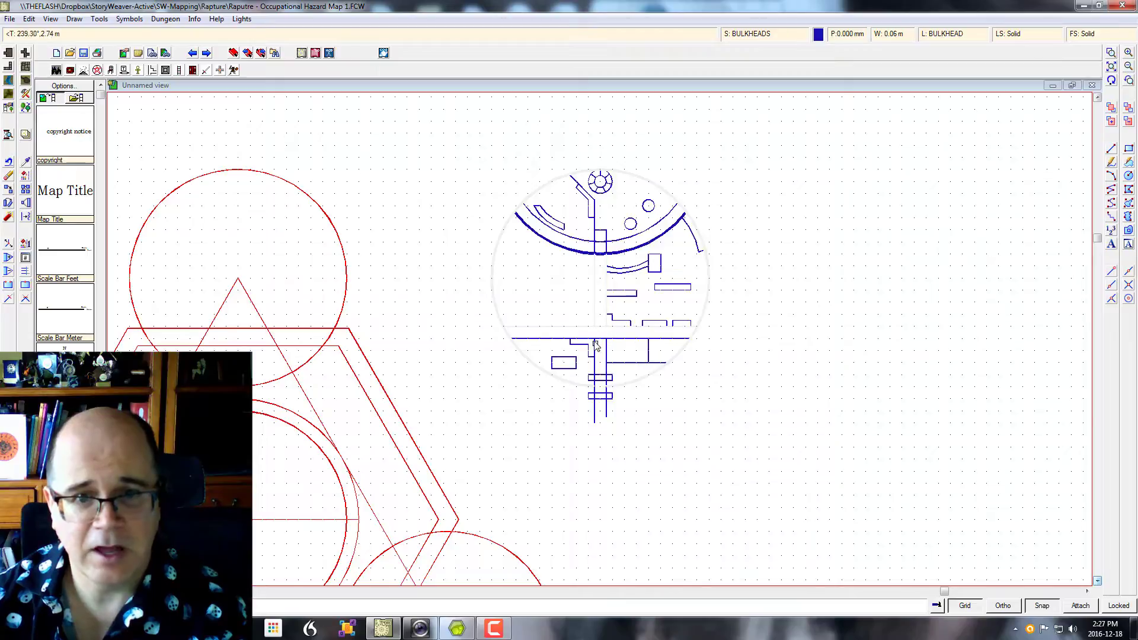
click(601, 340)
click(605, 343)
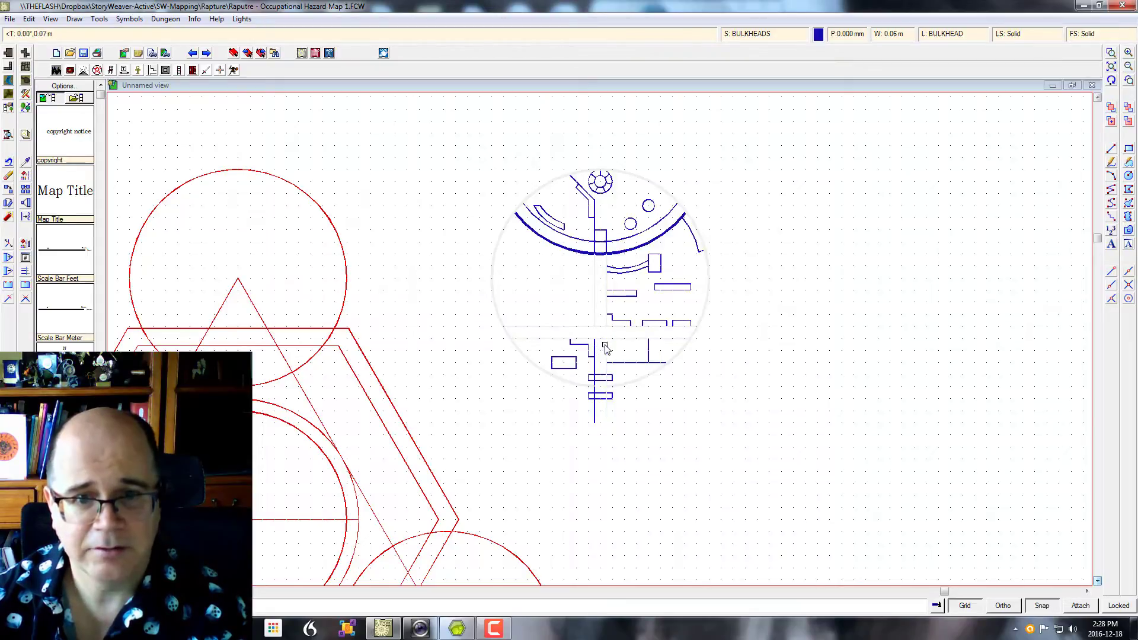
click(595, 338)
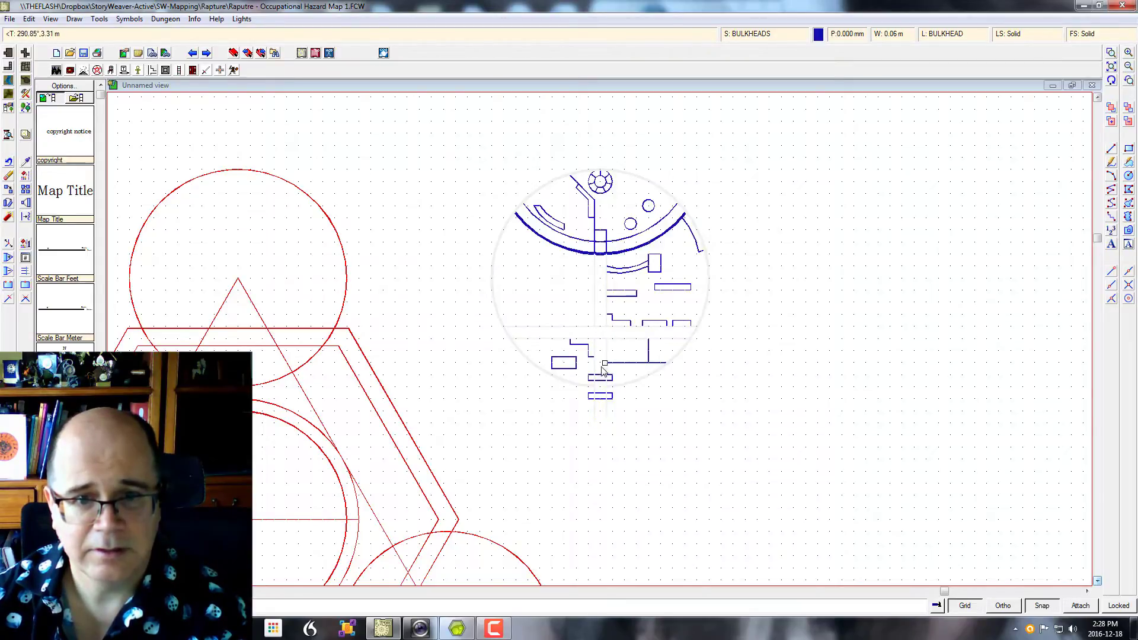
click(599, 396)
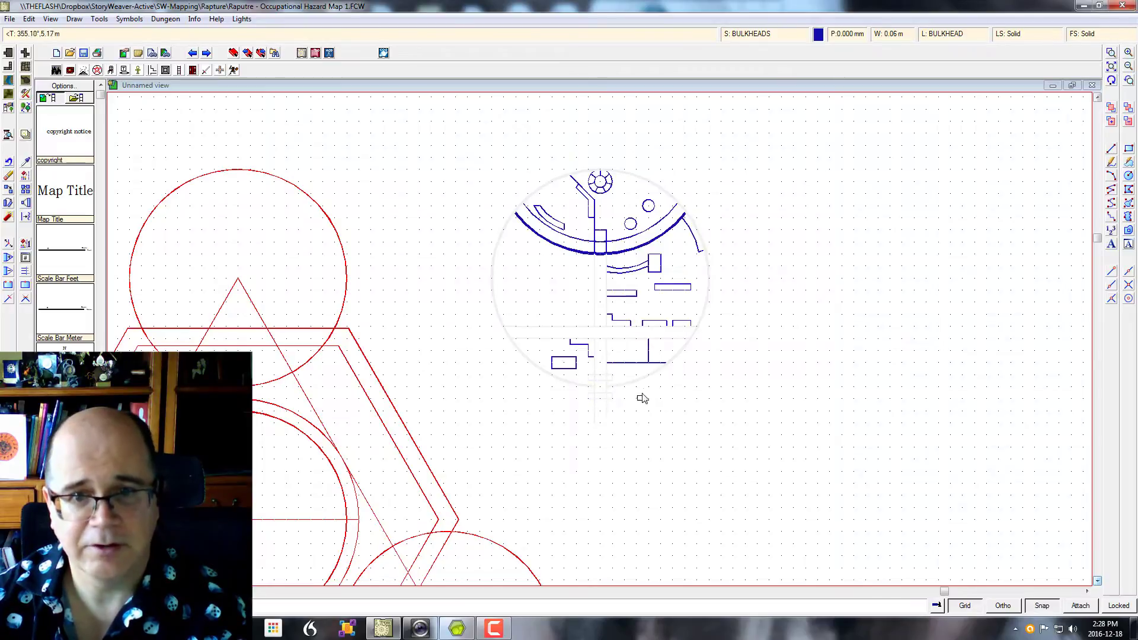
right_click(729, 319)
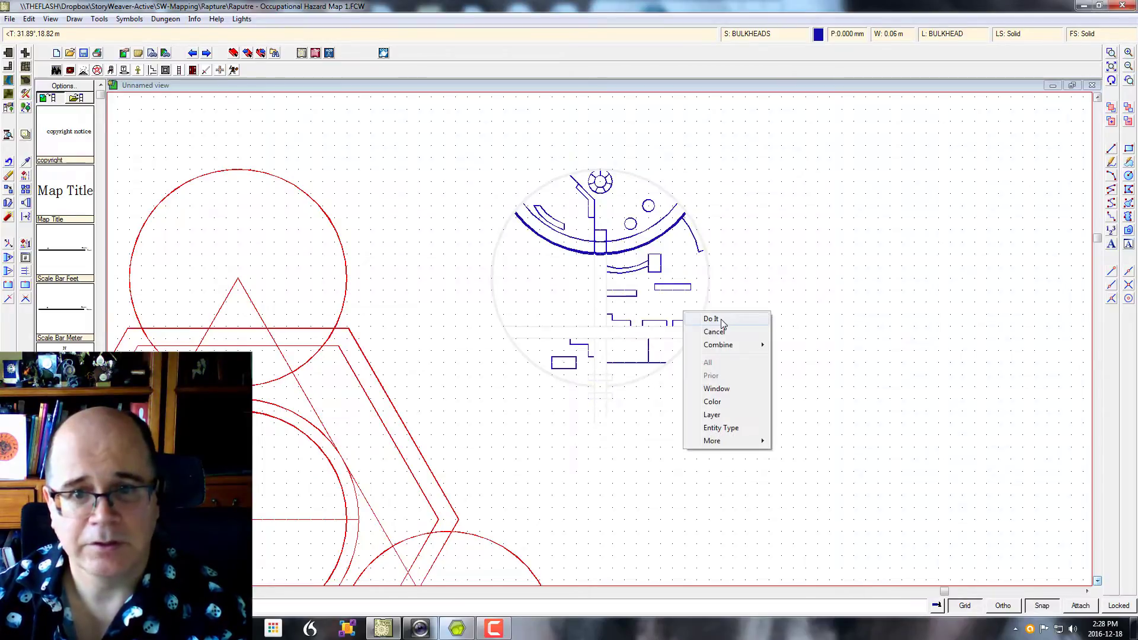
click(720, 319)
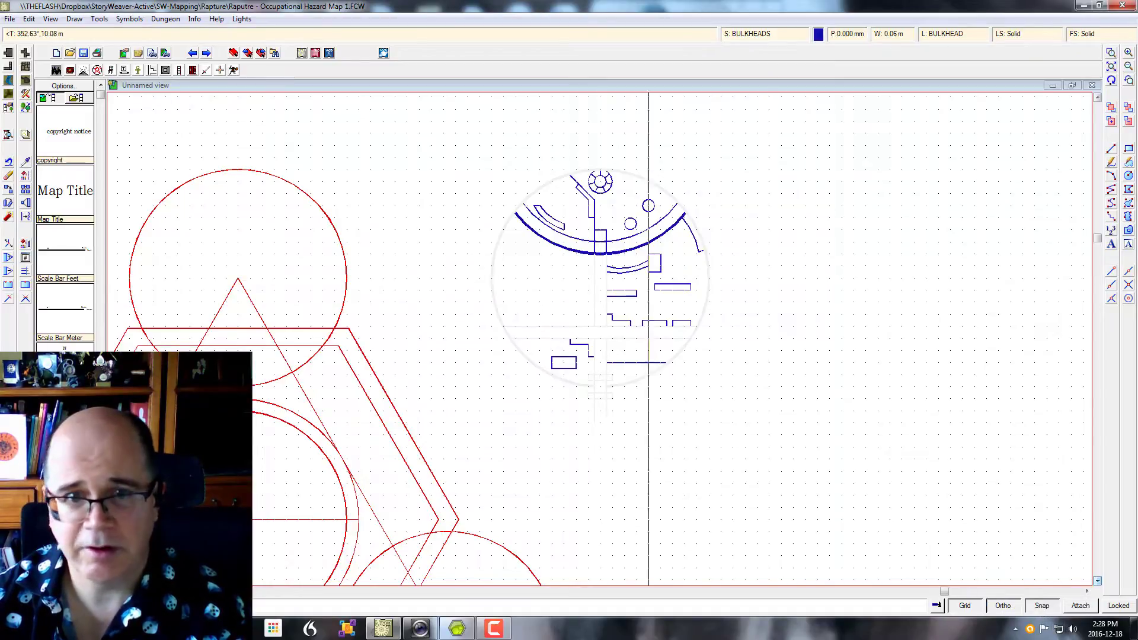
click(599, 277)
click(829, 278)
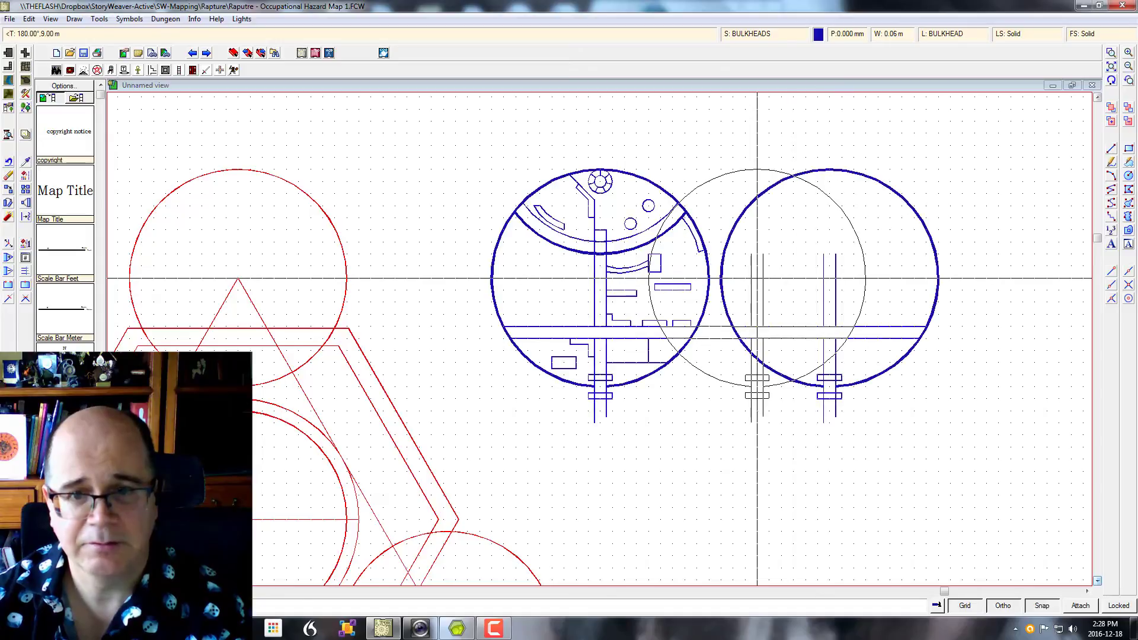
right_click(749, 323)
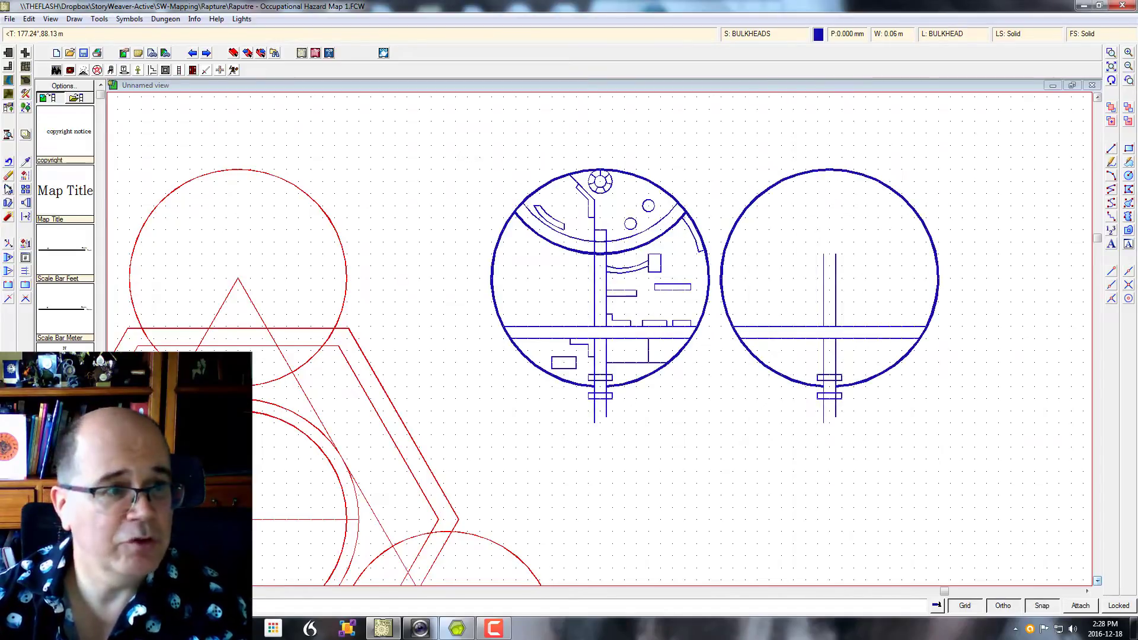
- Move the complete furnished dome 45 m to the left, centring it on the upper red guide circle
click(439, 126)
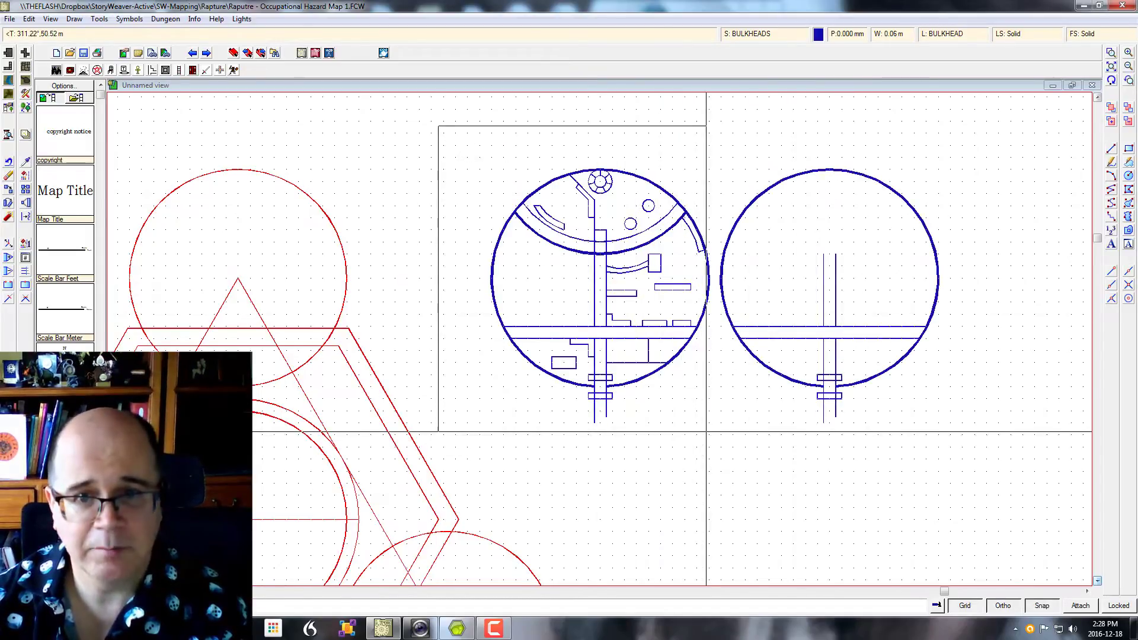
click(716, 434)
right_click(583, 274)
click(590, 279)
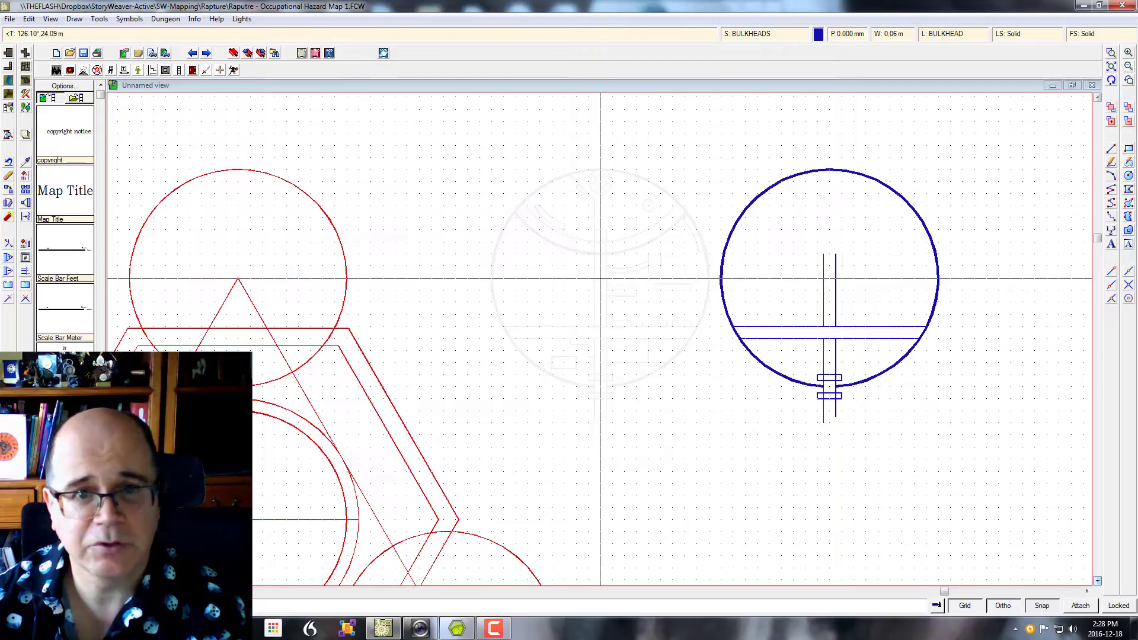
click(600, 277)
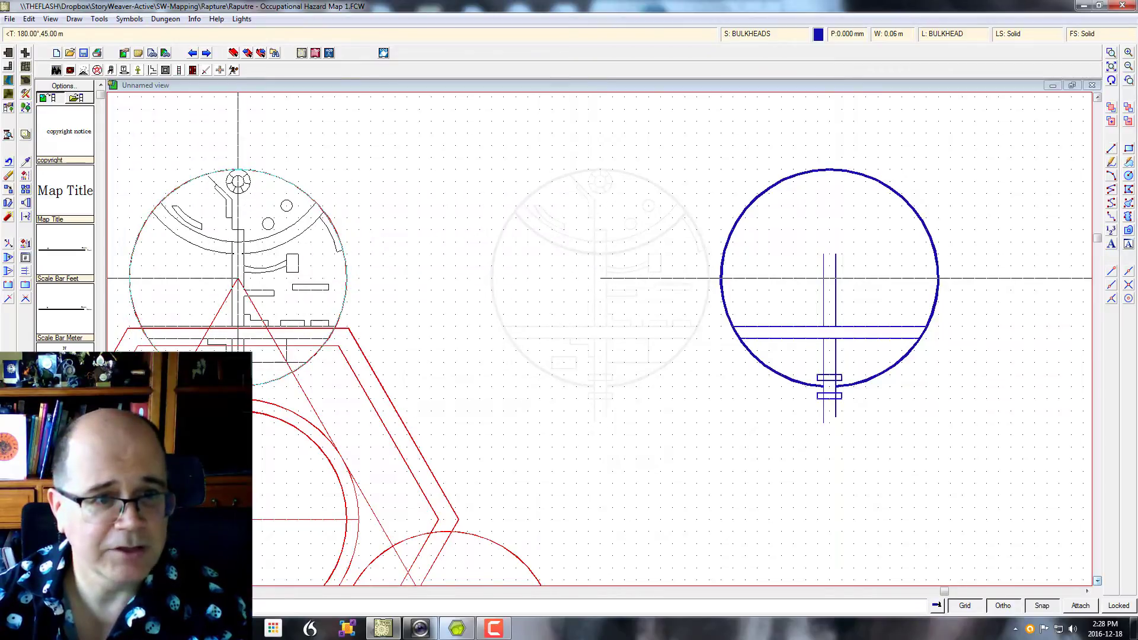
click(237, 278)
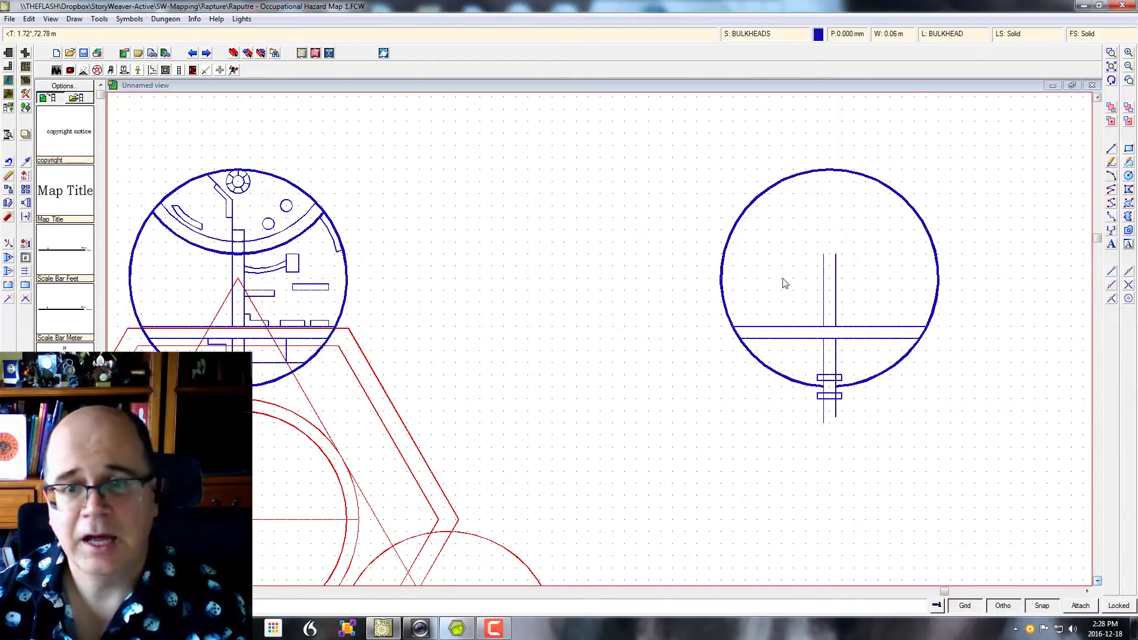
- Draw a right-angled wall in the copied dome's lower-left section, following the rough map, with a vertical leg about 2.25 m long
click(390, 634)
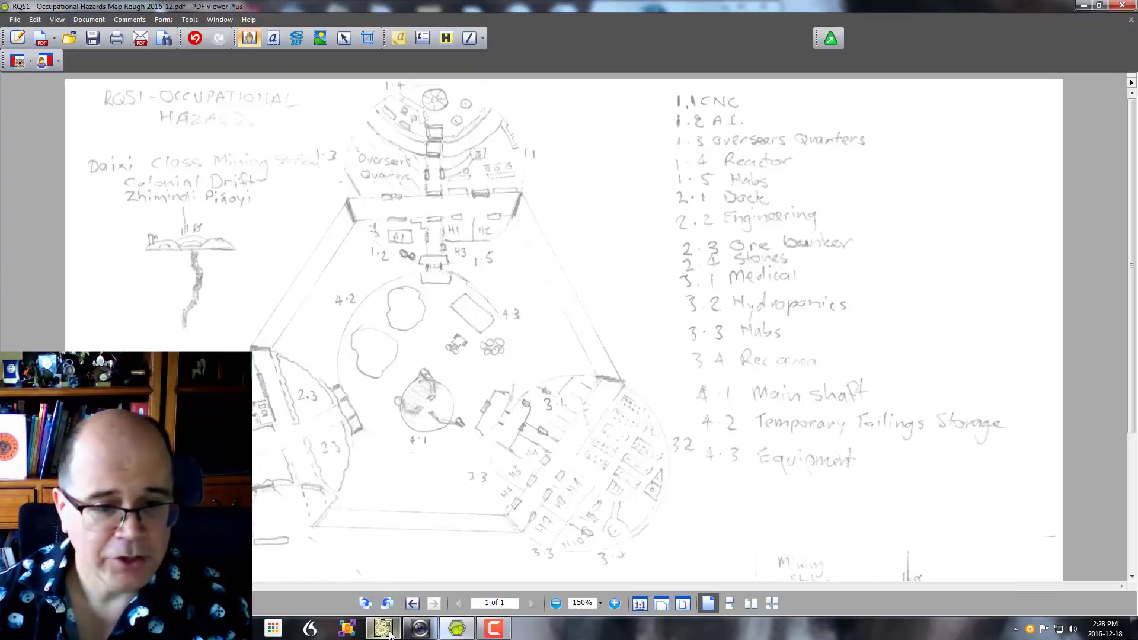
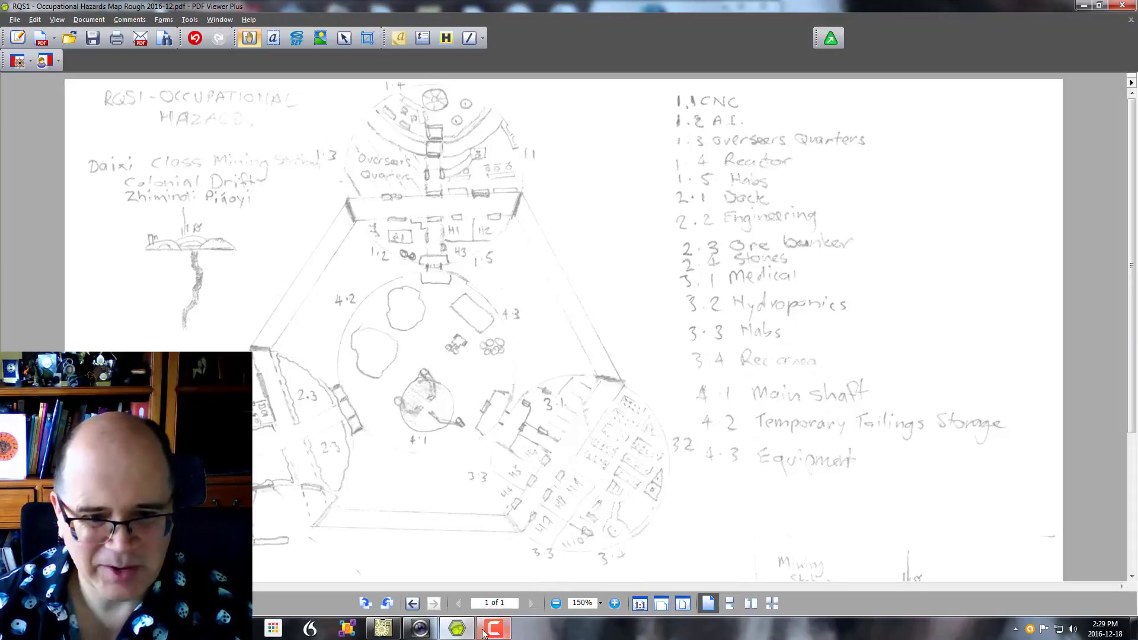
mouse_move(460, 634)
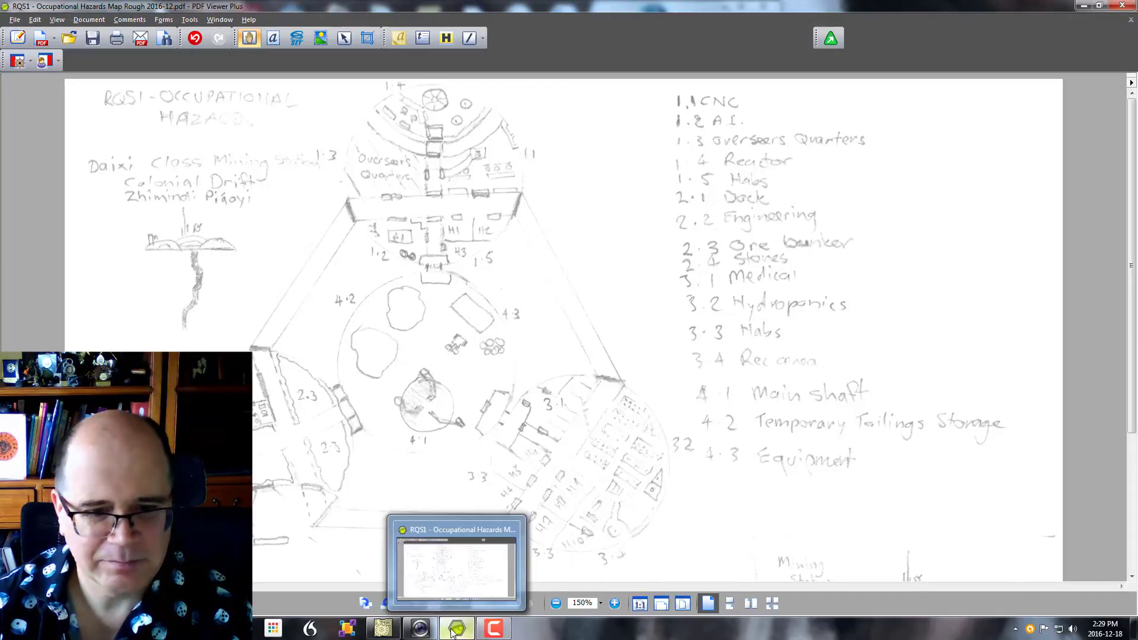
click(383, 628)
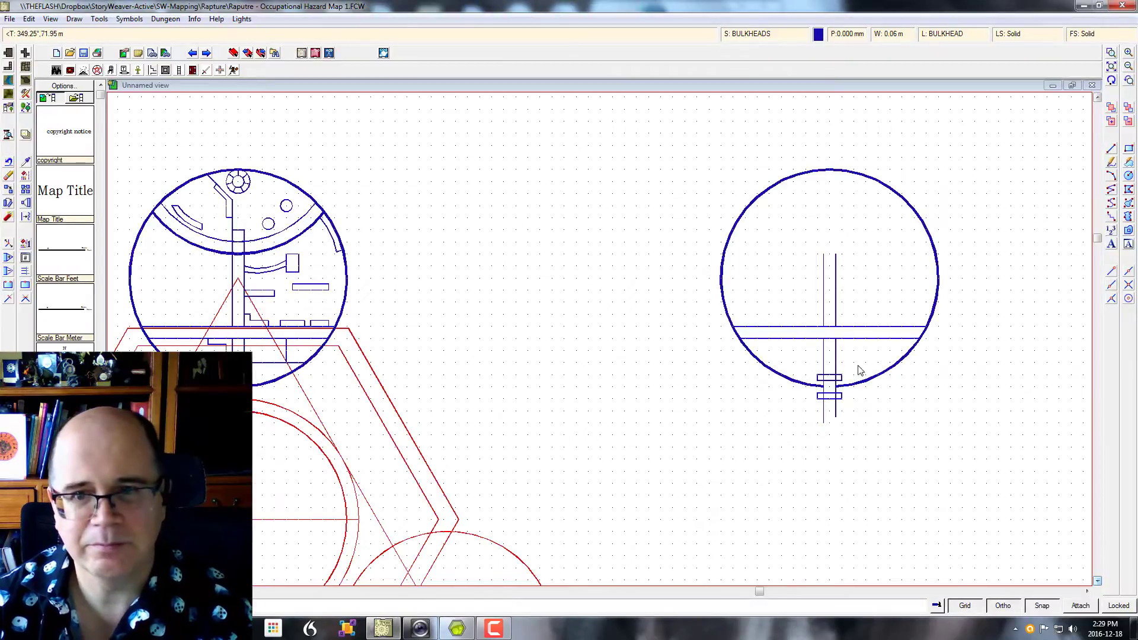
click(1111, 52)
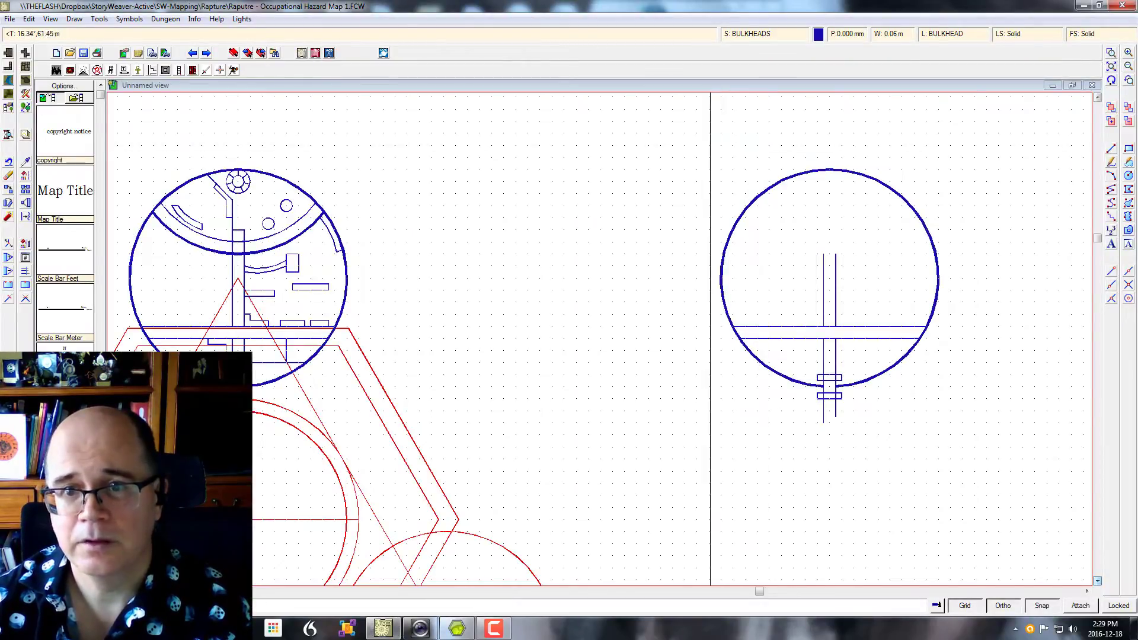
click(666, 139)
click(970, 447)
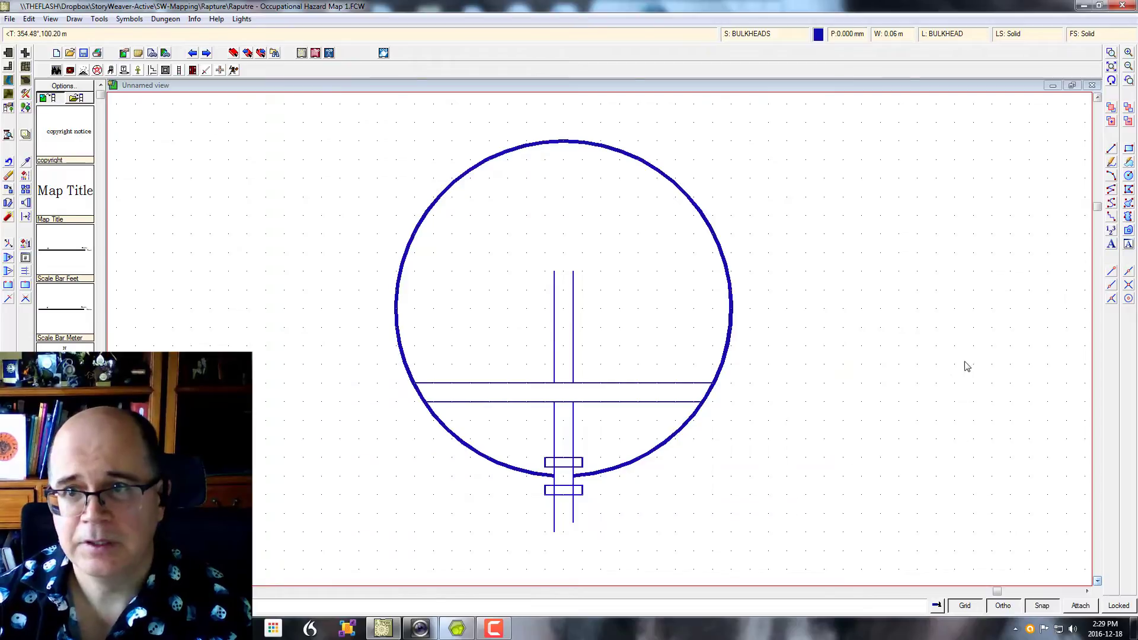
click(1111, 149)
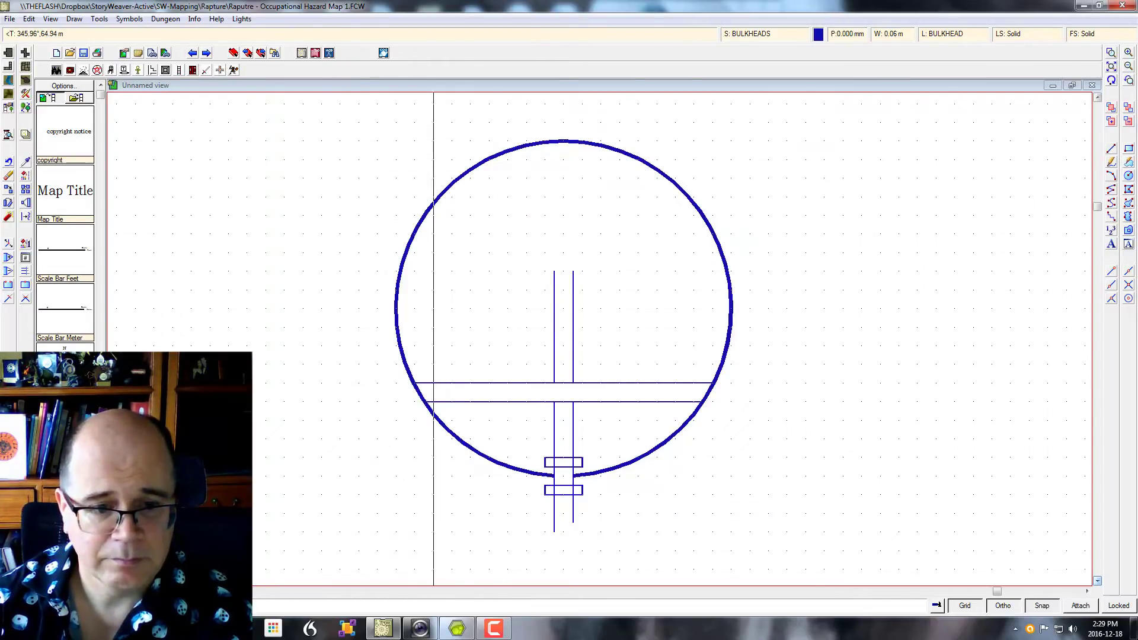
click(462, 447)
click(527, 447)
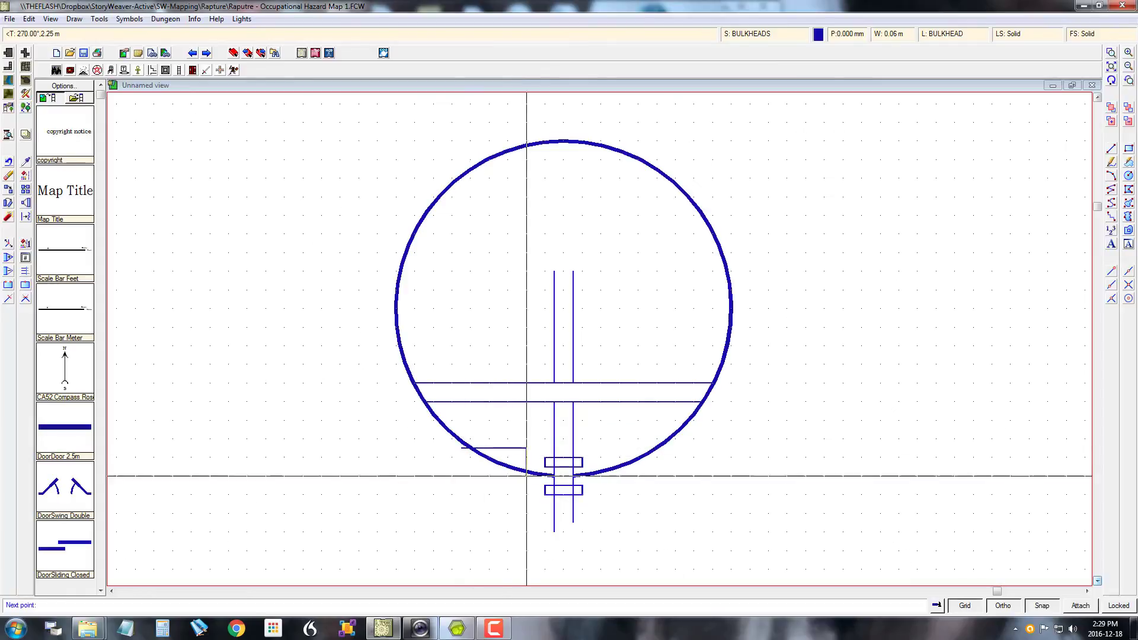
click(526, 476)
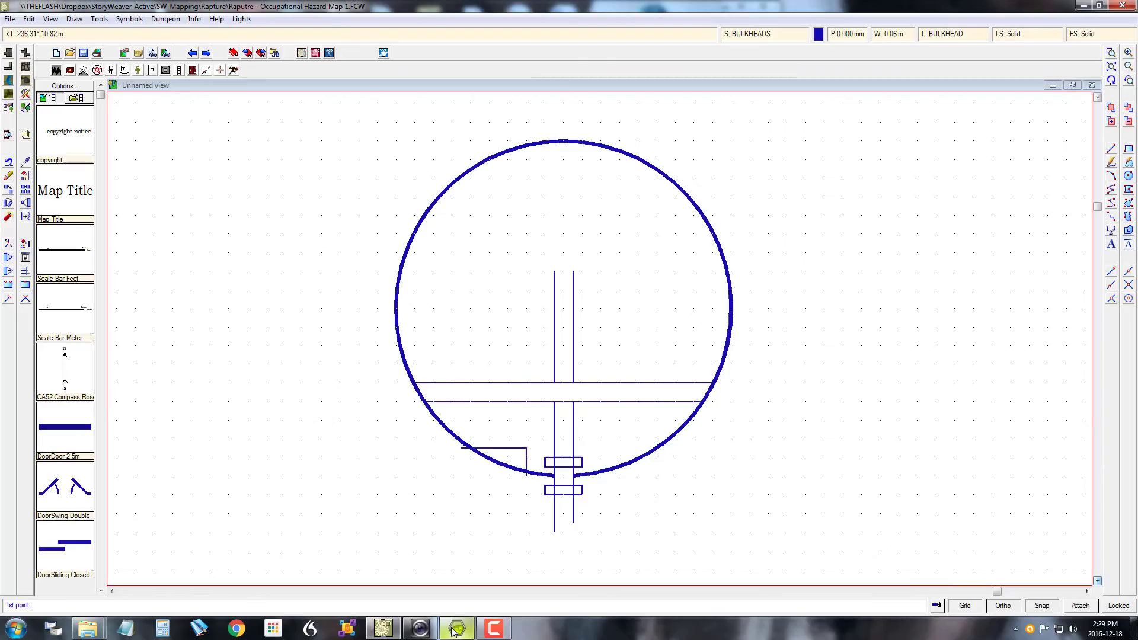
- Draw four short, evenly spaced vertical partitions hanging from the horizontal corridor's lower wall in the dome's lower-left section
click(461, 403)
click(461, 420)
click(479, 402)
click(479, 421)
click(499, 402)
click(499, 421)
- Replace the lower-left room's horizontal wall with a line placed slightly higher
click(8, 176)
click(1113, 150)
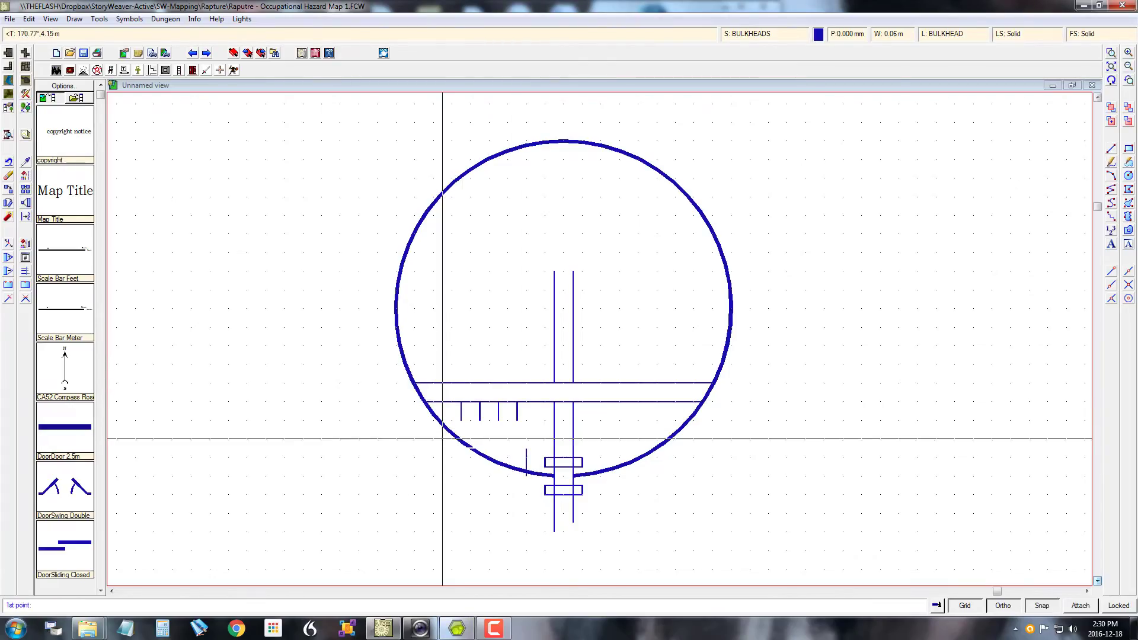
click(442, 439)
click(526, 438)
- Erase the lower-left room's separate horizontal and vertical wall lines
click(8, 176)
click(504, 438)
click(529, 455)
click(1111, 152)
click(5, 162)
click(8, 175)
click(504, 438)
click(527, 450)
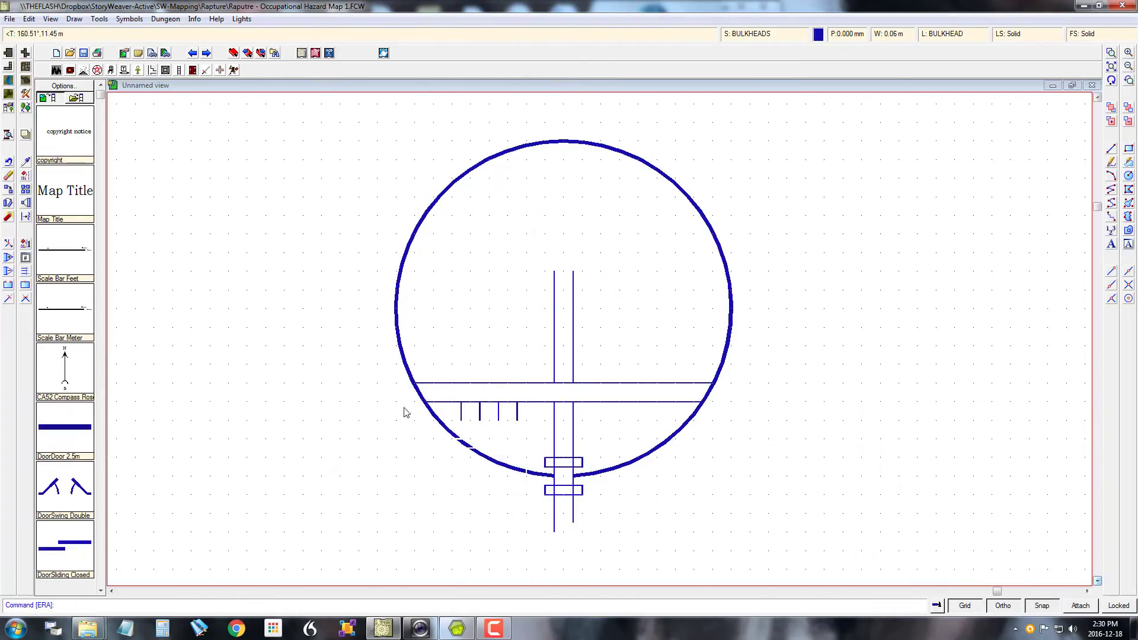
- Draw the lower-left room's walls as one continuous right-angled path extending past the dome's outline at both ends
click(1112, 191)
click(424, 439)
click(527, 439)
click(526, 494)
- Draw two vertical partitions from the horizontal corridor's lower wall down across the dome's lower-right outline
click(1128, 66)
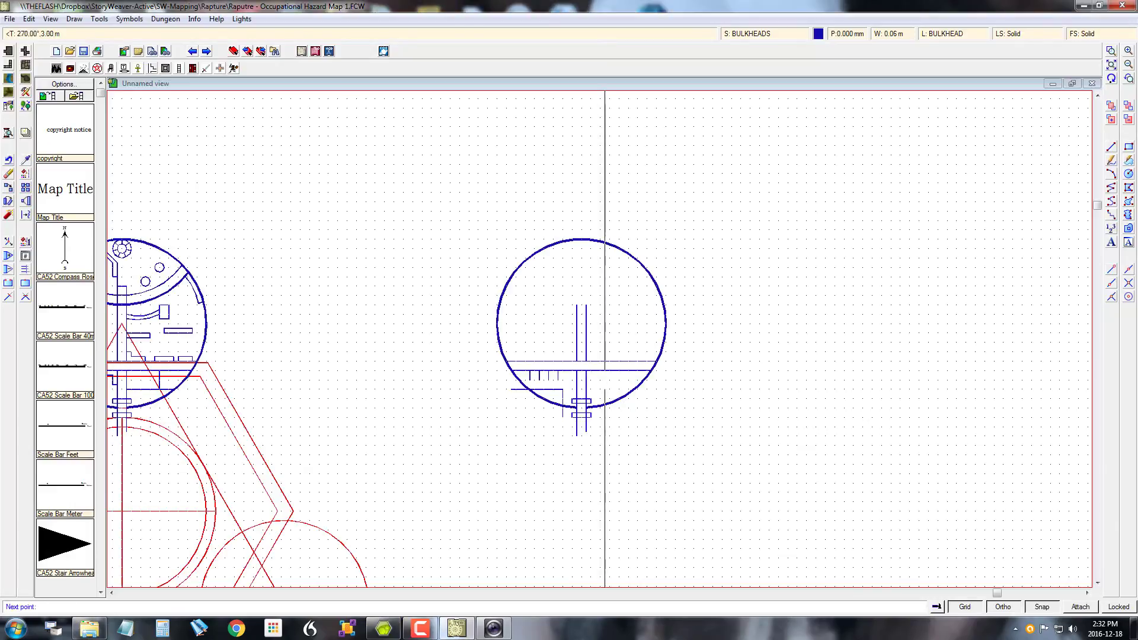
click(605, 418)
click(624, 370)
click(624, 408)
- Draw a horizontal wall from the central passage past the dome's right outline and divide the space beneath it with two vertical partitions
click(453, 628)
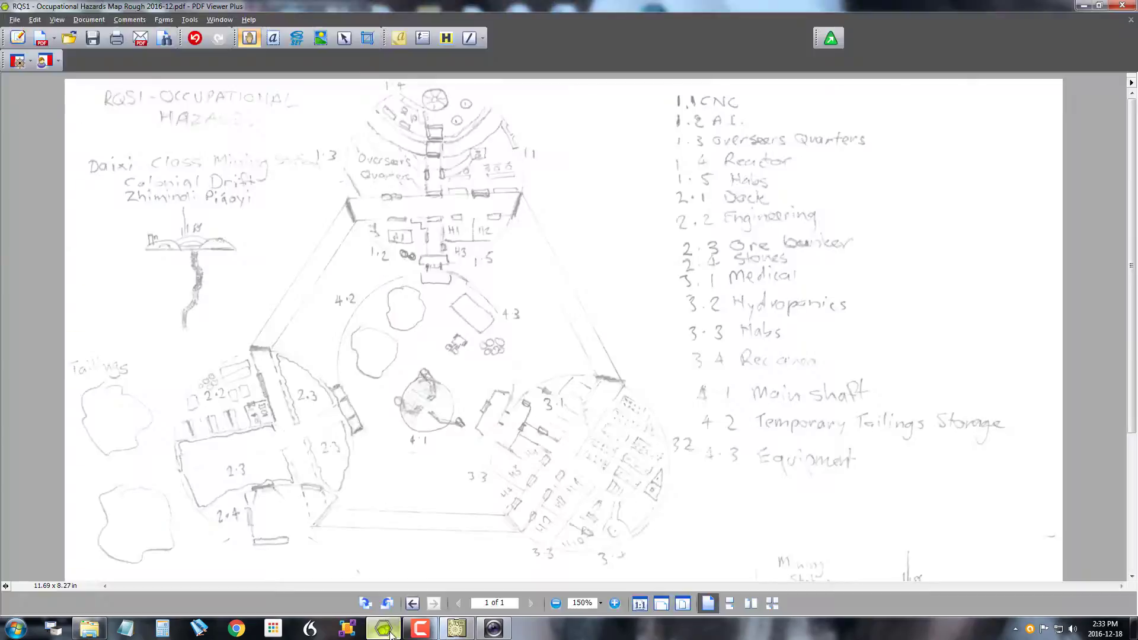
click(453, 628)
click(586, 324)
click(675, 324)
click(454, 628)
click(383, 629)
click(456, 628)
- Try an upright rectangle beside the central passage's left wall, and erase it again
click(1128, 147)
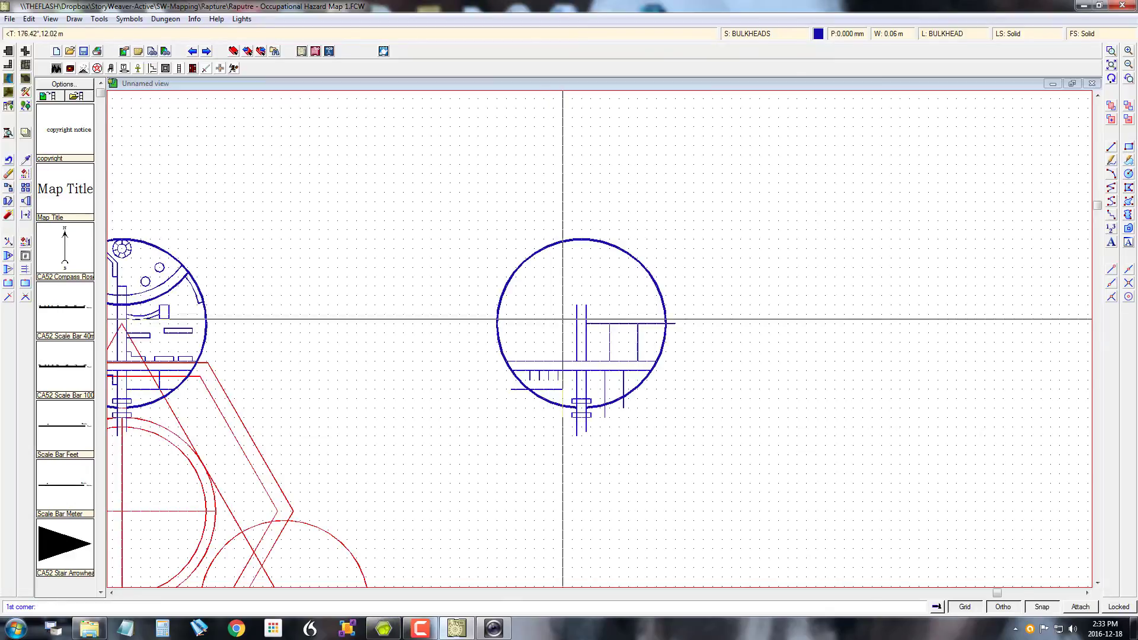
click(572, 324)
click(557, 352)
click(419, 628)
click(8, 174)
right_click(522, 339)
click(568, 352)
- Draw a narrow upright rectangle left of the central passage and repeat it into a lower row of five and an upper row of four
click(1128, 147)
click(572, 328)
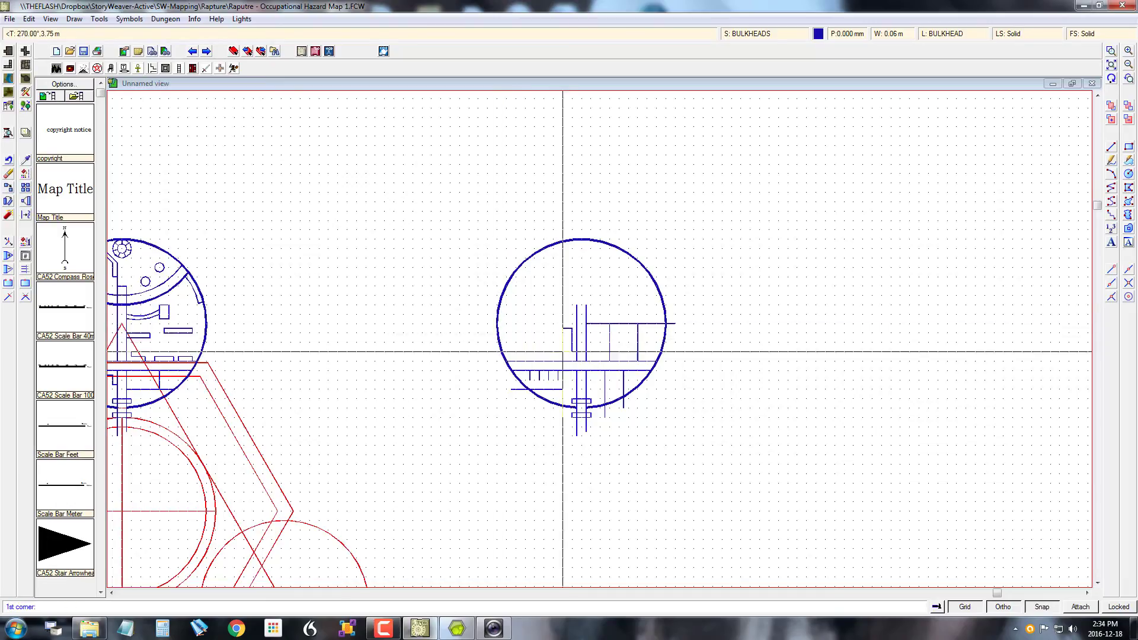
click(562, 352)
click(457, 629)
- Redraw the horizontal corridor's upper wall left of the central passage and remove the passage's left wall above the corridor
click(551, 363)
click(586, 361)
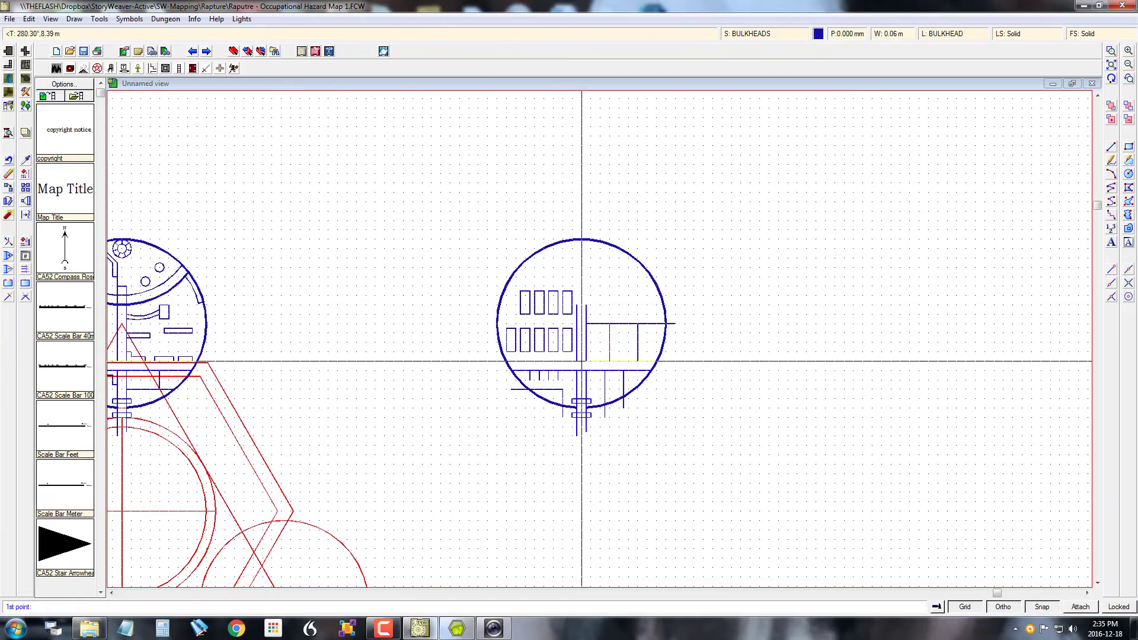
click(492, 361)
click(576, 332)
- Trim the overhanging room walls and partitions to the dome's outer circle
click(456, 628)
click(457, 628)
click(9, 297)
click(512, 371)
click(519, 361)
click(624, 391)
click(656, 323)
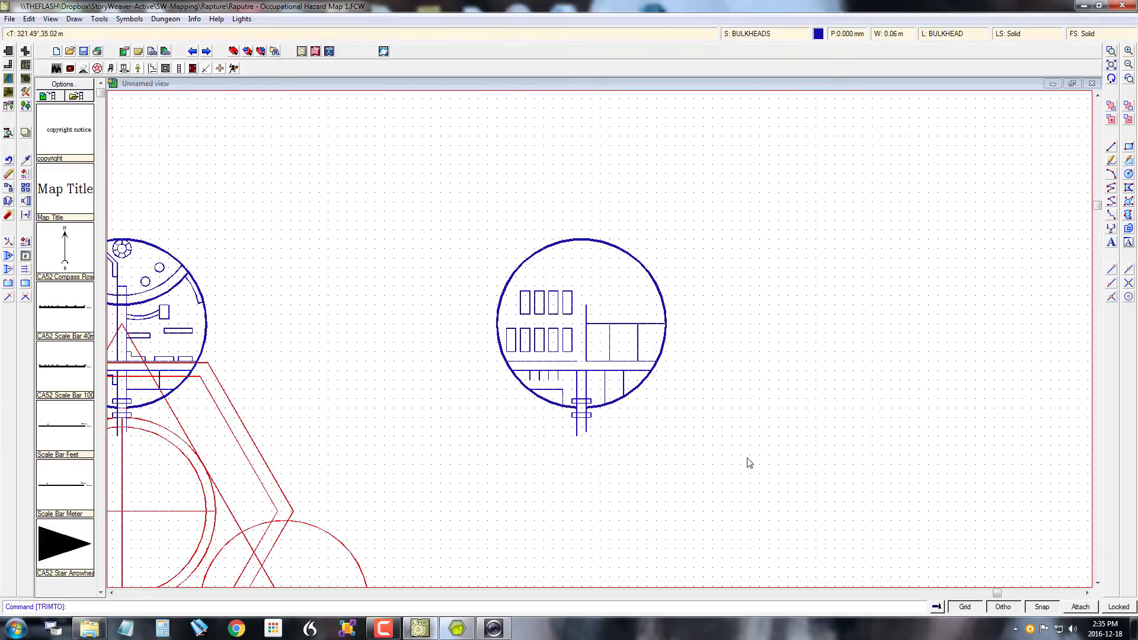
click(1111, 147)
click(572, 239)
click(456, 629)
click(456, 628)
click(457, 628)
click(420, 628)
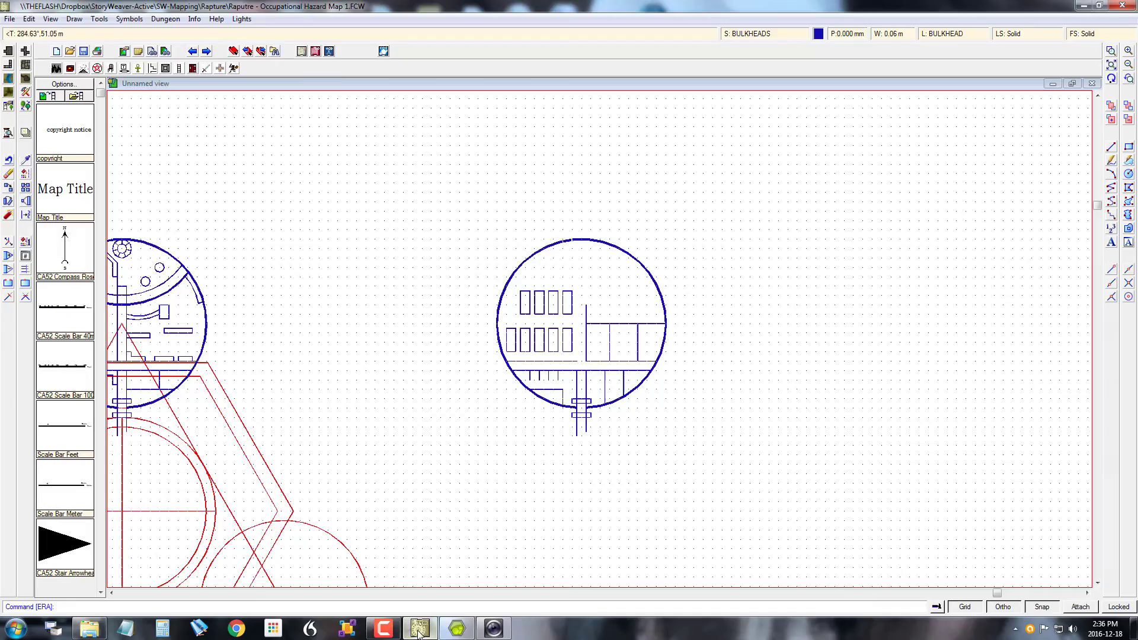
- Draw a short arc centred on the dome, with a radius of about 12 m, inside its upper-left outline
click(1111, 147)
click(1042, 606)
click(456, 629)
click(456, 628)
click(1112, 173)
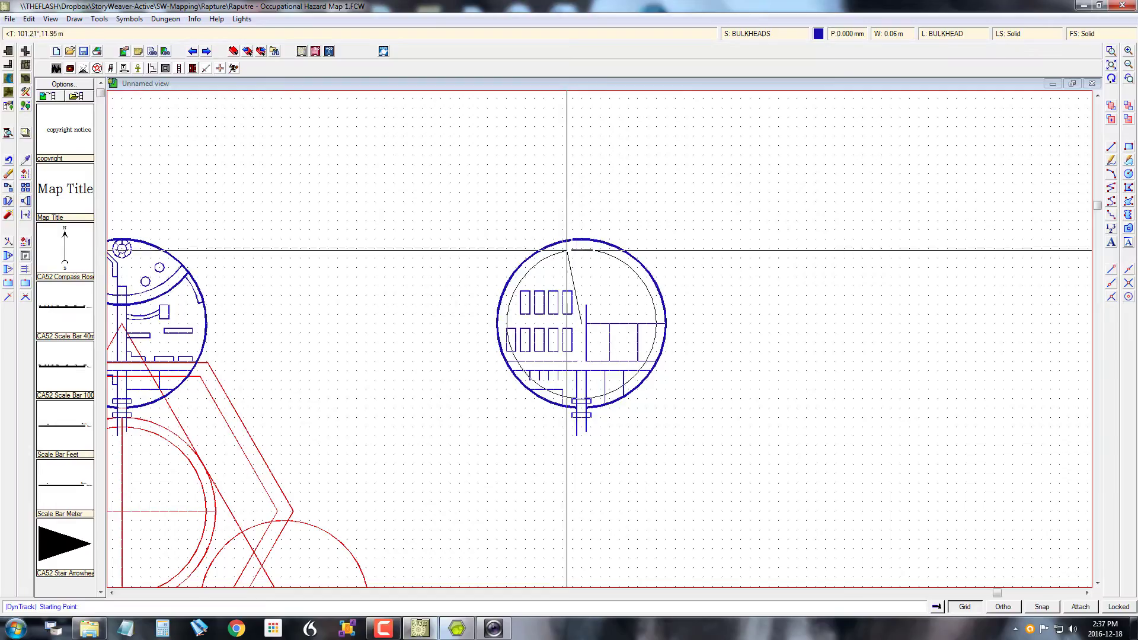
click(567, 249)
click(537, 265)
- Close the upper-left arc into a room with a vertical wall at each end and a horizontal base line
click(1006, 606)
click(1111, 147)
click(568, 251)
click(567, 267)
click(1042, 606)
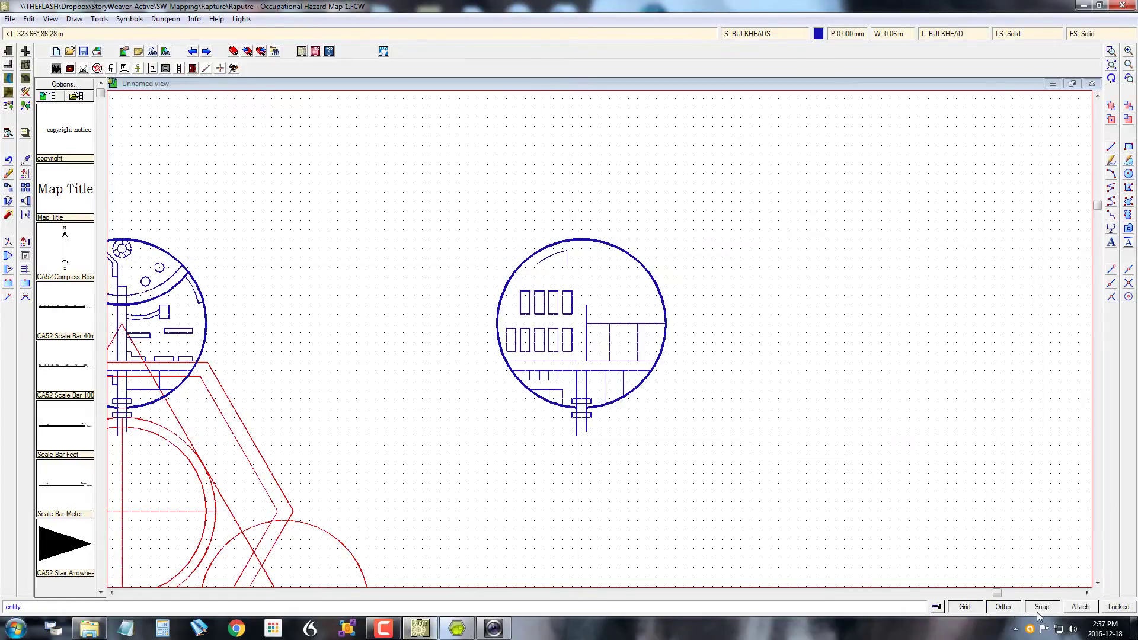
scroll(534, 245, up, 5)
click(545, 368)
click(545, 349)
- Draw a vertical divider through the middle of the arched room and trim the lines that overhang the room's outline
click(1112, 147)
click(1042, 607)
click(634, 267)
click(635, 394)
click(9, 296)
click(635, 338)
click(652, 293)
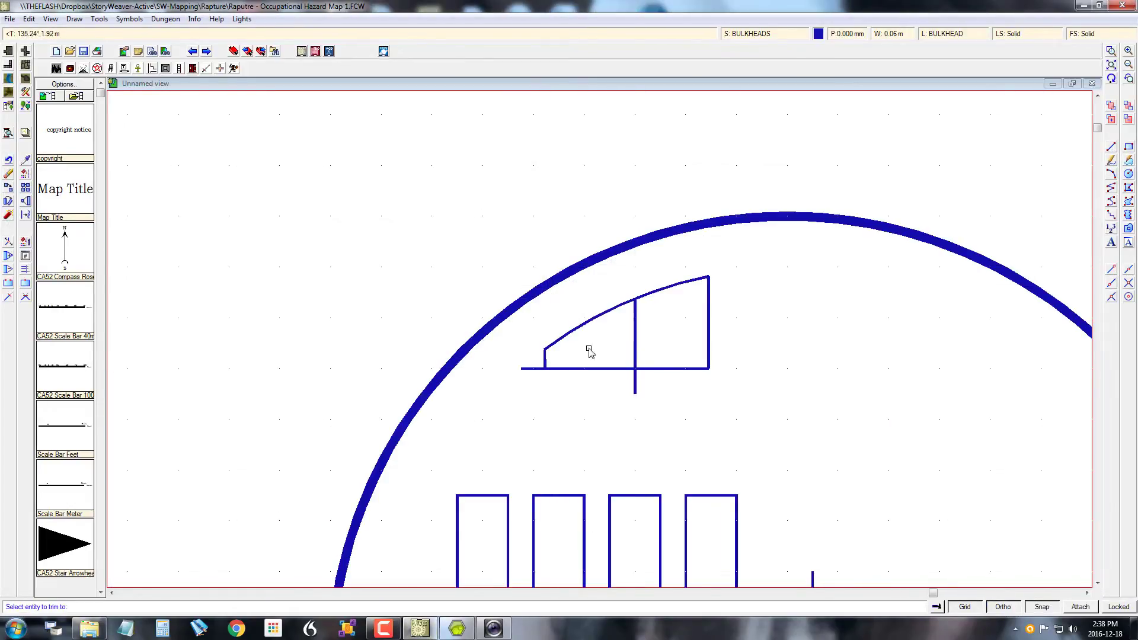
click(635, 342)
click(609, 369)
- Draw a small trapezoid at the right end of the upper row of rectangles, following the rough map
scroll(599, 339, down, 4)
click(456, 628)
click(430, 635)
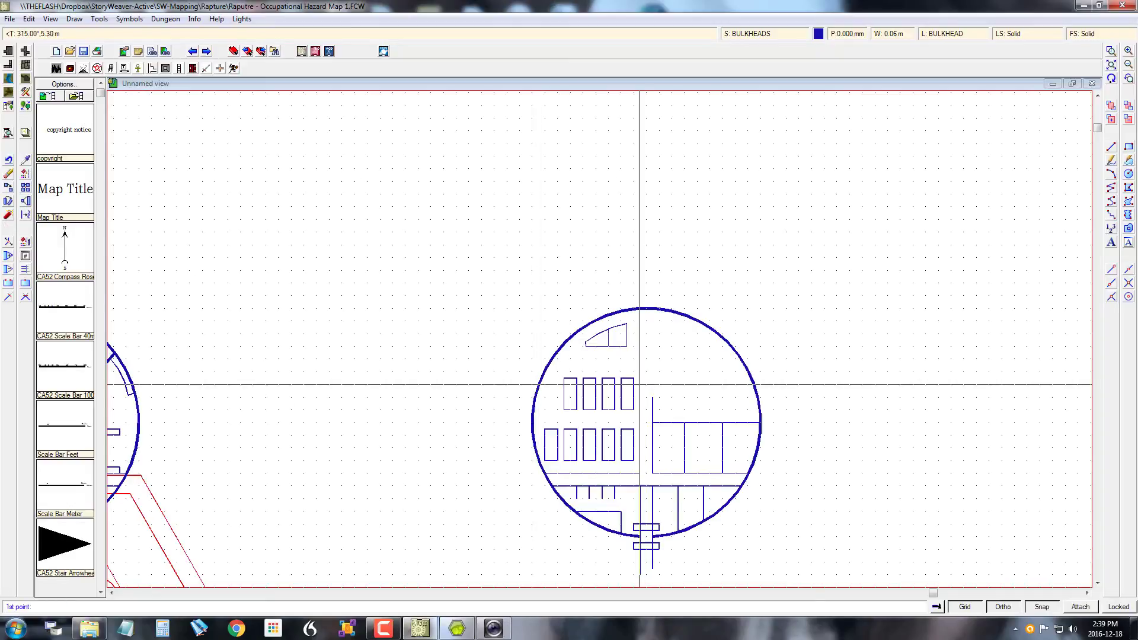
click(456, 628)
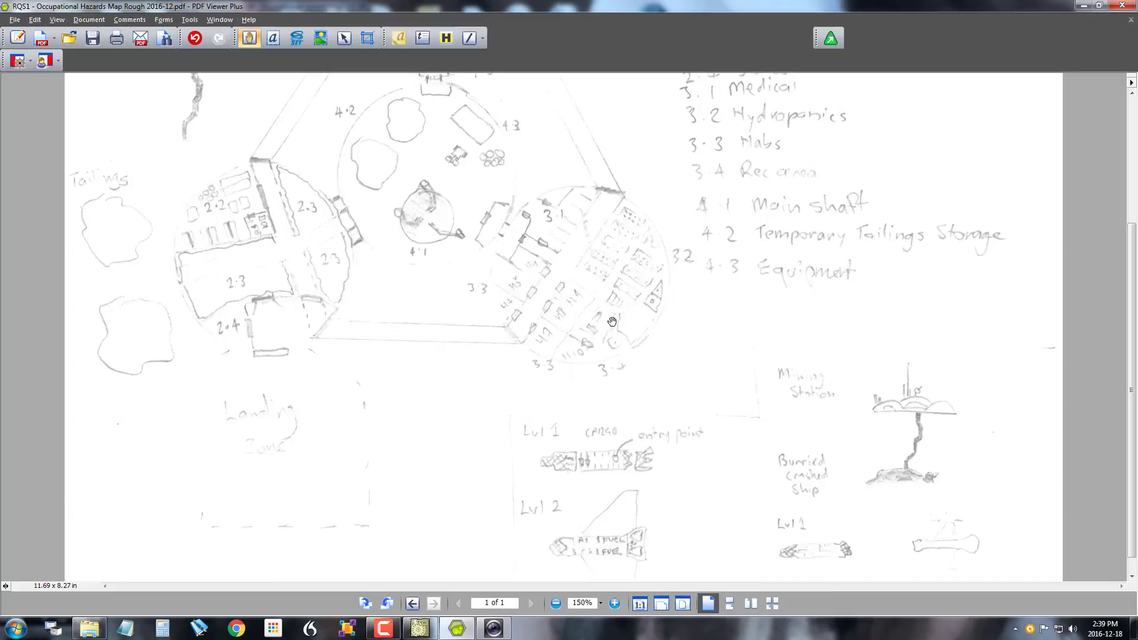
click(430, 632)
click(1111, 147)
click(659, 358)
click(456, 628)
click(430, 631)
- Draw two concentric circles near the dome's upper-right outline
click(1128, 174)
click(698, 347)
click(724, 346)
click(698, 346)
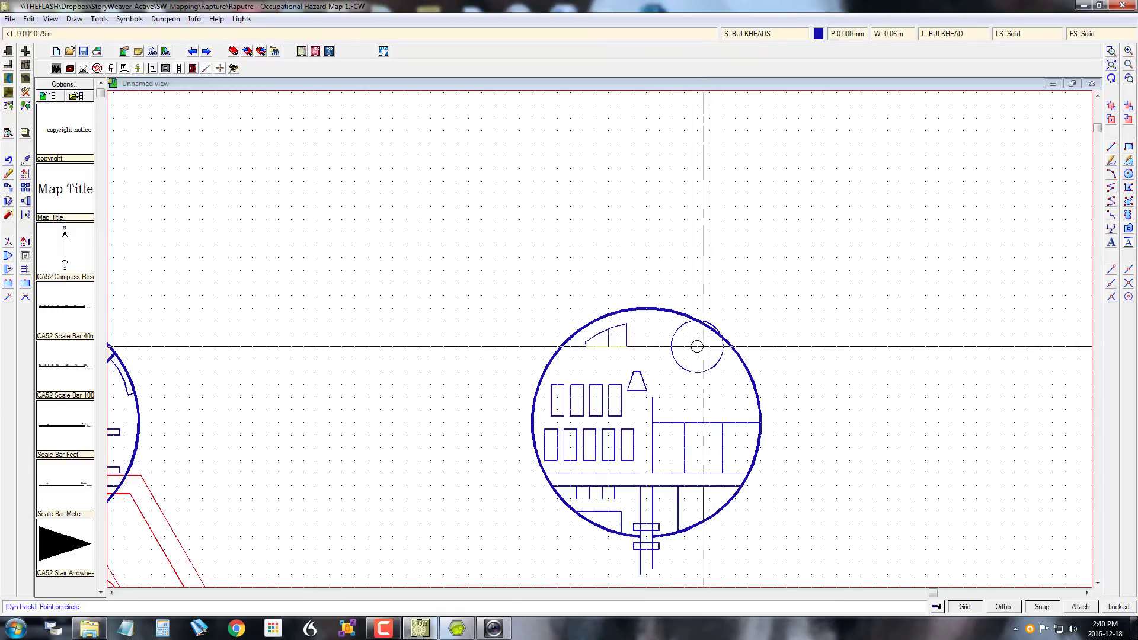
click(710, 350)
- Draw a circle in the dome's upper middle, between the arched room and the concentric circles, and check it against the rough map
click(646, 372)
click(665, 375)
click(456, 628)
click(430, 632)
- Move the trapezoid straight down beside the central passage and shorten the passage's right wall to the trapezoid's base level
click(617, 403)
click(646, 390)
click(646, 417)
click(8, 242)
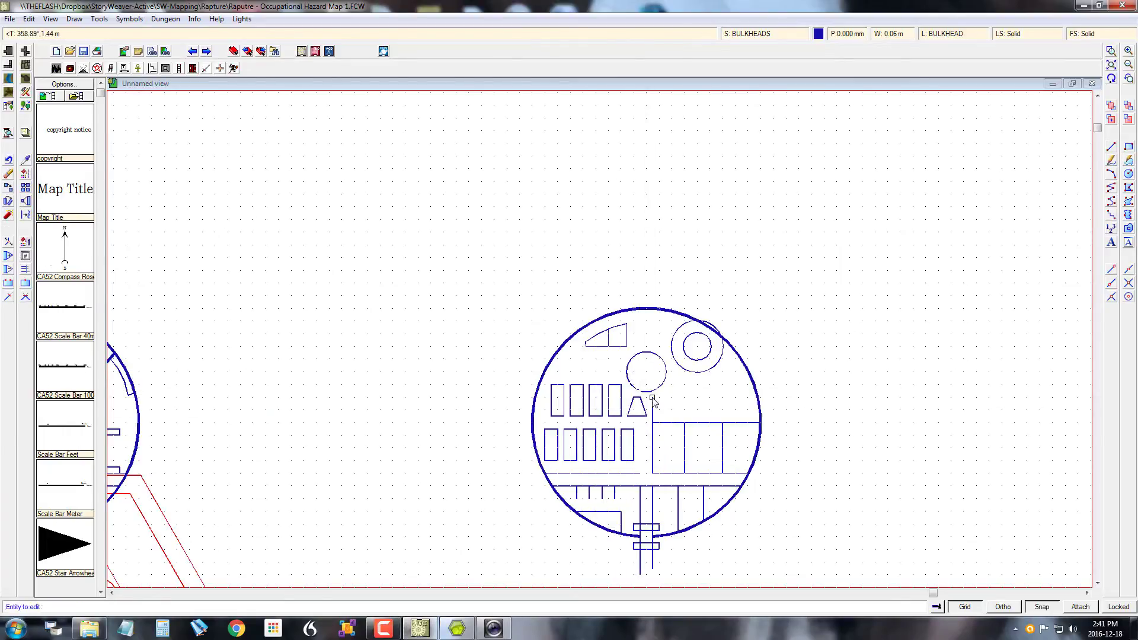
drag(653, 397, 653, 416)
- Draw an arc inside the dome's top reaching the concentric circles, with a vertical wall down from its left end
click(457, 628)
click(430, 632)
click(1112, 174)
click(634, 321)
click(457, 628)
click(420, 629)
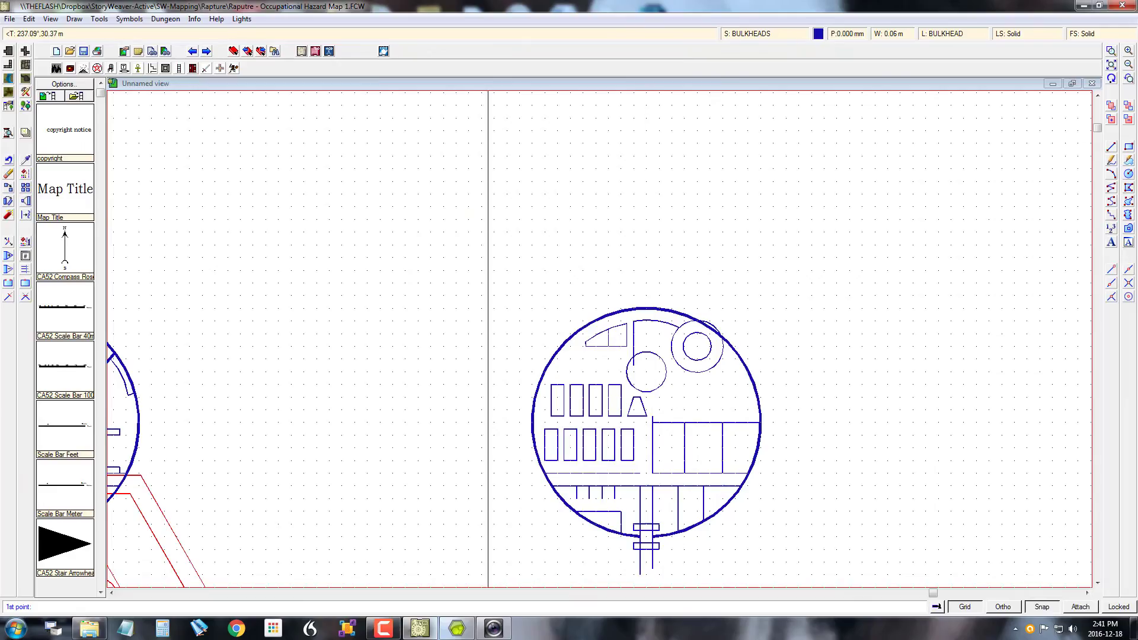
- Erase the circle in the upper middle and draw a new one lower down, around the trapezoid
click(8, 174)
click(666, 371)
click(1129, 174)
click(647, 403)
click(666, 391)
- Draw parallel diagonal passage walls linking the circle around the trapezoid with the upper-right concentric circles
click(1111, 147)
click(659, 397)
click(704, 346)
- Draw an arc from the upper vertical wall's lower end across the diagonal passage and around the trapezoid's circle
click(463, 630)
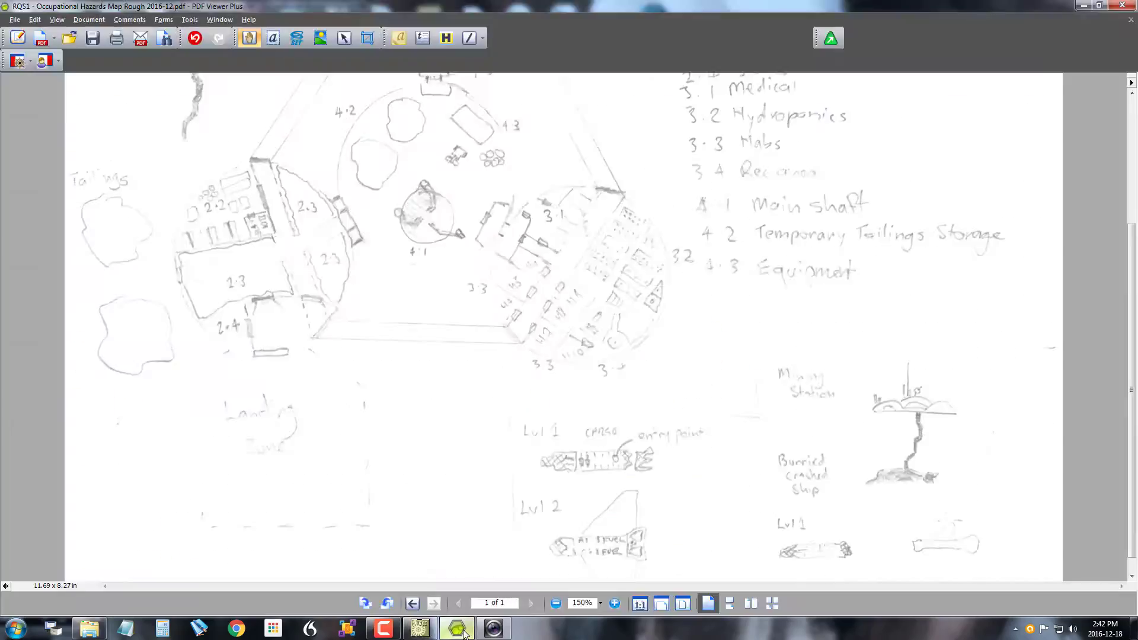
click(429, 631)
click(1111, 173)
click(634, 365)
click(685, 409)
click(671, 378)
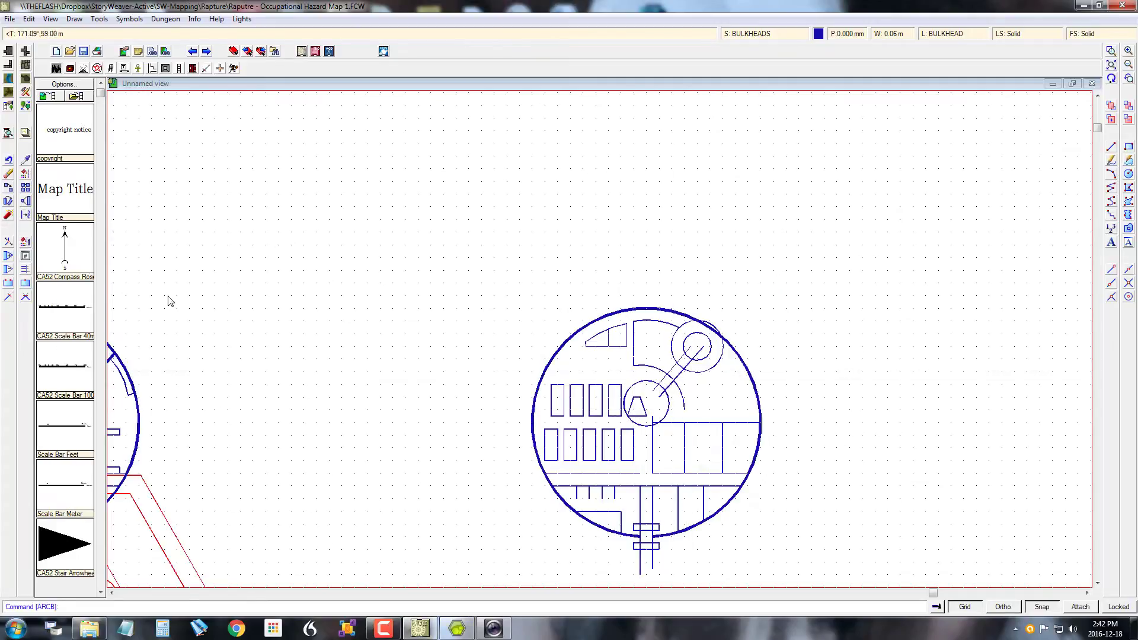
- Undo the long arc and redraw it shorter, ending at the diagonal passage
key(ctrl+z)
click(649, 368)
click(659, 384)
click(673, 382)
- Break the outer of the two concentric circles, removing its right-hand part and keeping the arc facing the curved room
click(9, 283)
click(671, 338)
click(456, 628)
click(429, 631)
click(8, 282)
click(680, 367)
click(715, 365)
click(678, 327)
- Undo the last edit after checking the rough map, and save the drawing
click(462, 629)
click(429, 631)
key(ctrl+z)
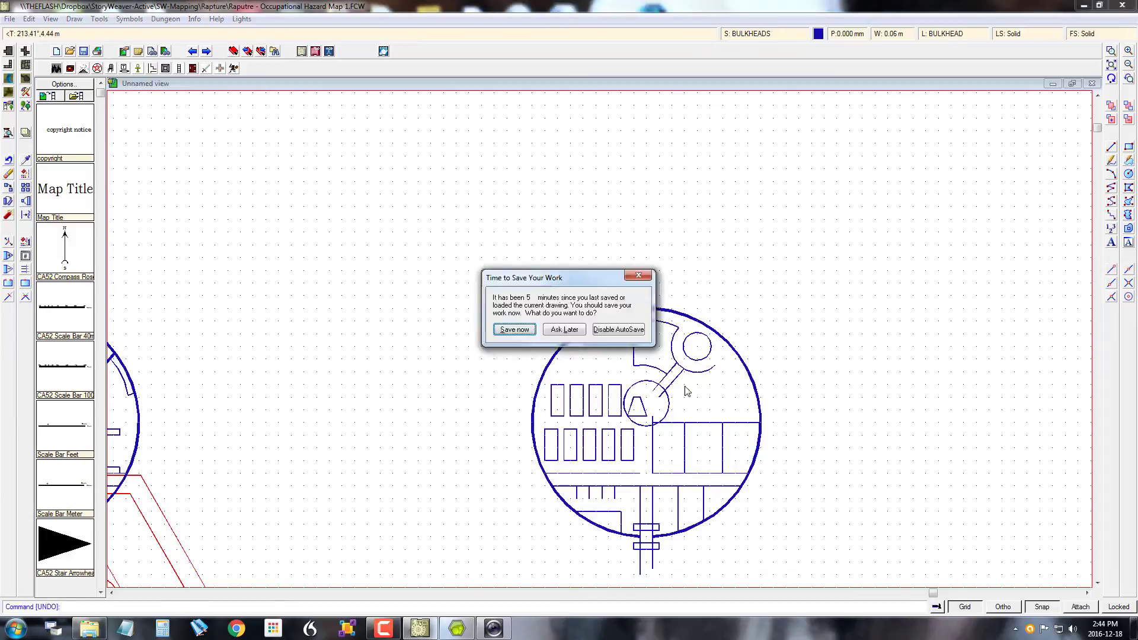
click(515, 329)
- Move the trapezoid slightly right so its base corner meets the central passage's right wall
click(457, 628)
click(420, 628)
click(644, 410)
click(647, 416)
click(652, 416)
click(8, 296)
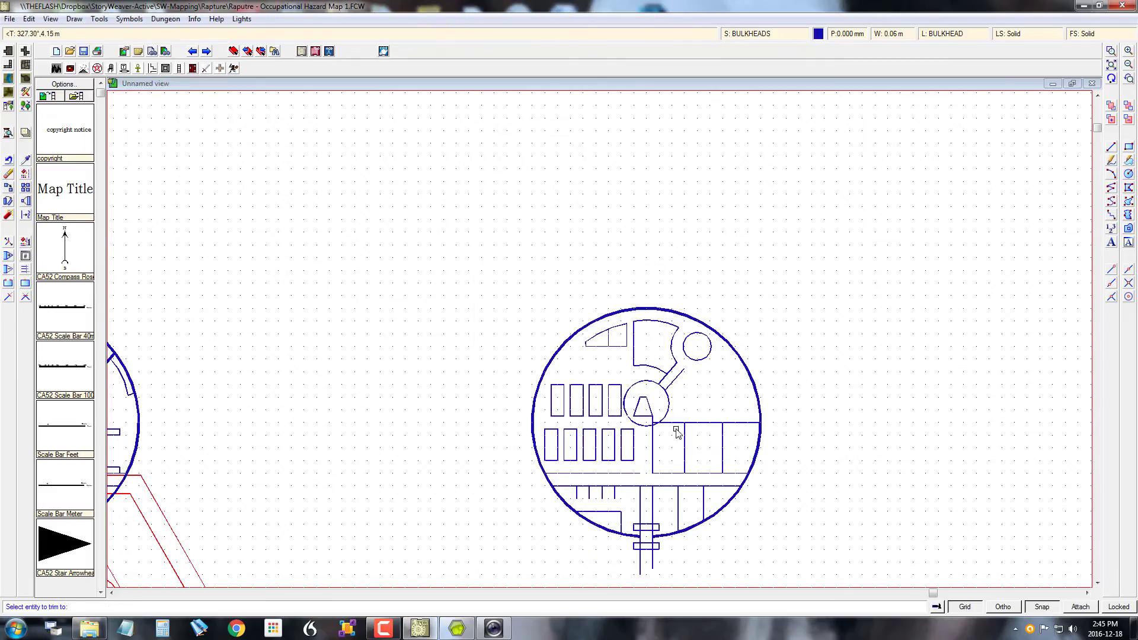
- Trim the central passage's right wall back to the top wall of the right-hand rooms, and save the drawing
click(675, 422)
click(652, 419)
click(514, 329)
click(515, 329)
- Break out the left edge of the circle around the trapezoid and replace it with a straight vertical wall
click(456, 628)
click(420, 628)
click(8, 282)
click(632, 422)
click(627, 391)
click(627, 417)
click(1111, 146)
click(627, 391)
click(627, 416)
- Trim the lower arc of the circle around the trapezoid to the rooms' top wall, and save the drawing
click(8, 296)
click(666, 422)
click(640, 426)
click(514, 329)
click(456, 628)
- Draw a short vertical wall from the rooms' top wall up to the curved wall, and trim the curve to it
click(1110, 147)
click(666, 422)
click(665, 410)
click(8, 296)
click(666, 414)
scroll(674, 406, up, 3)
click(659, 418)
- Move the trapezoid slightly right so it sits centred within the curved room
click(9, 187)
click(612, 398)
click(626, 402)
click(636, 402)
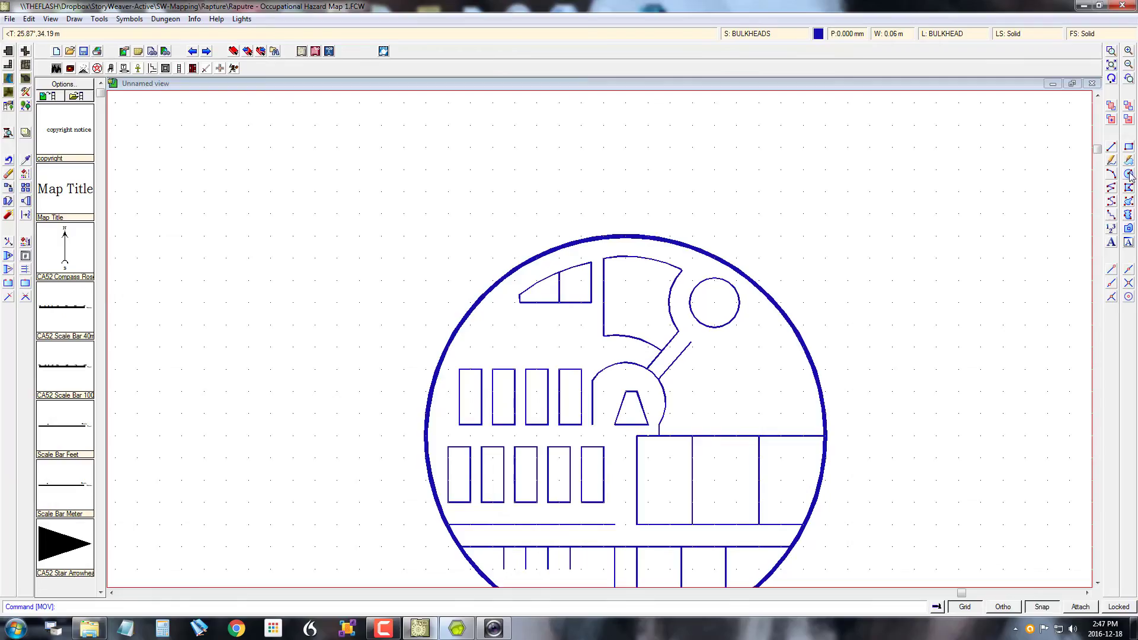
- Draw an arc around the lower side of the small circle beside the curved room
click(1130, 174)
scroll(631, 391, down, 4)
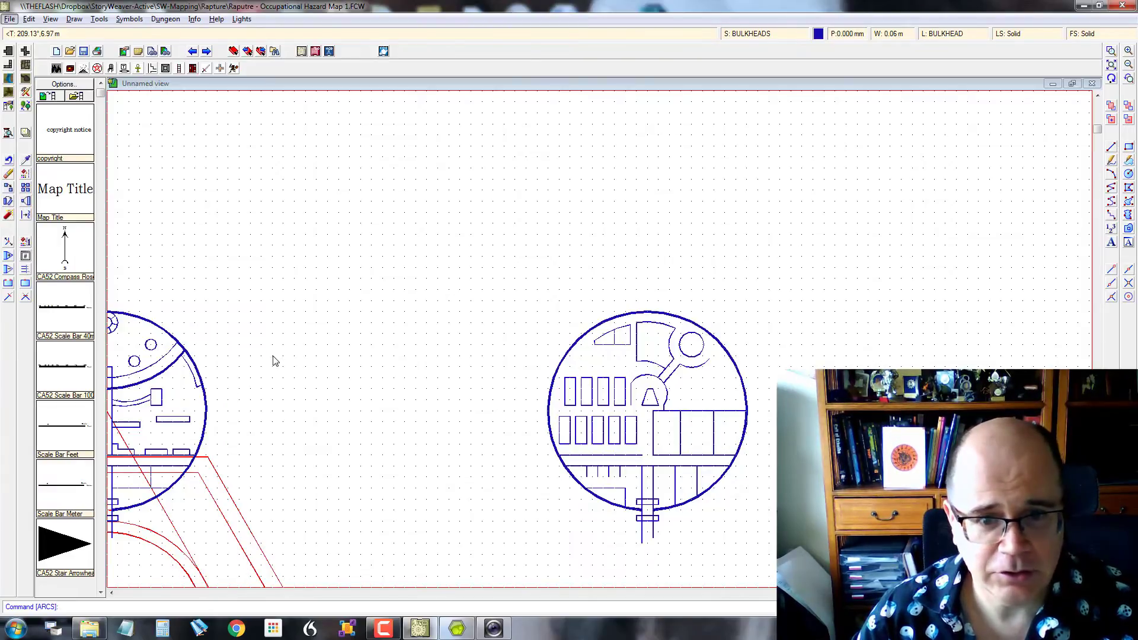
click(1112, 64)
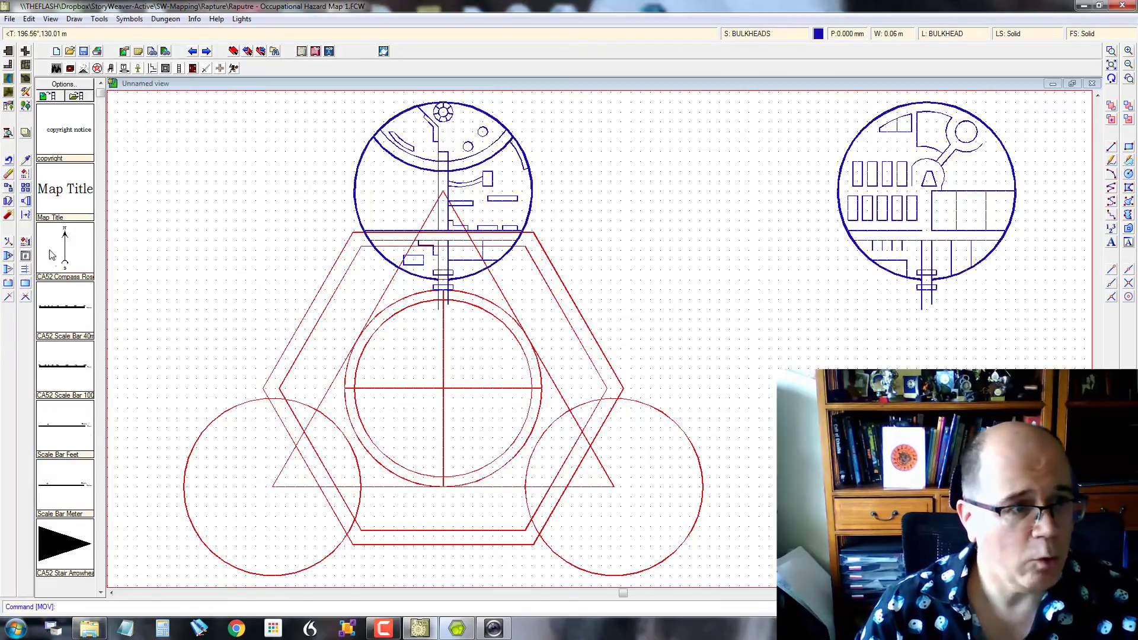
- Try to make a 120° rotated copy of the furnished dome about a centre point outside it
right_click(27, 191)
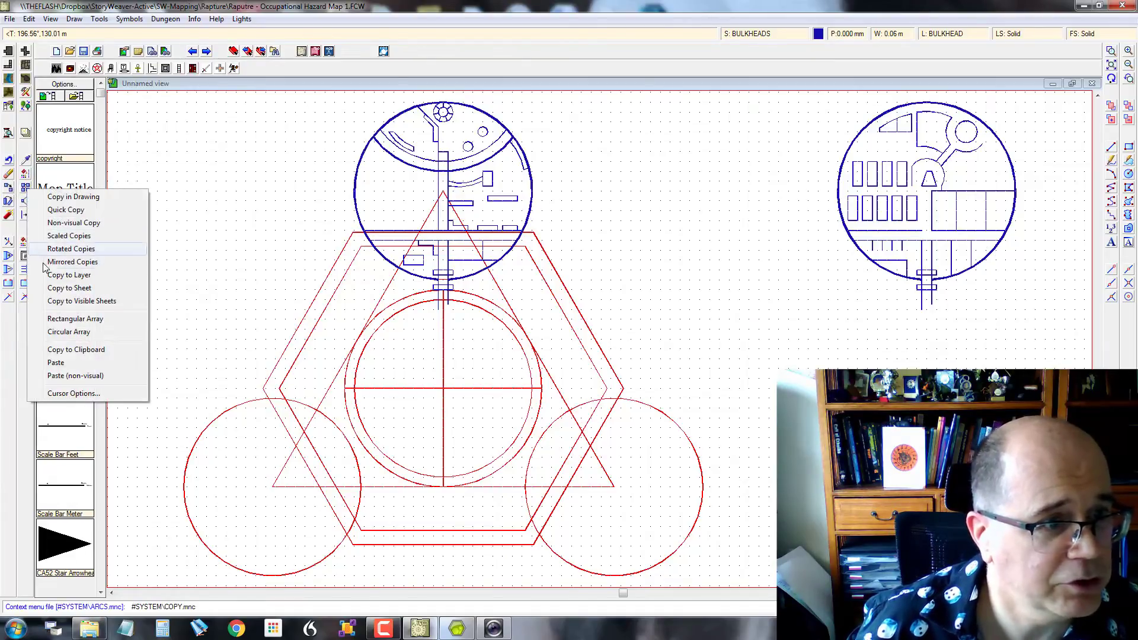
click(68, 249)
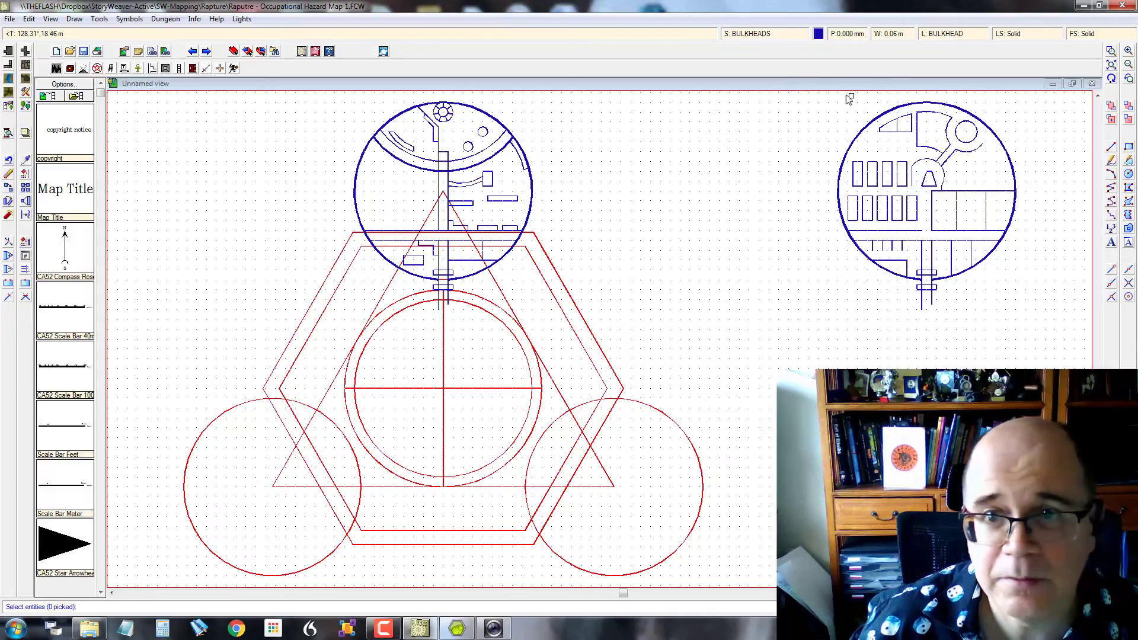
click(826, 100)
click(1048, 337)
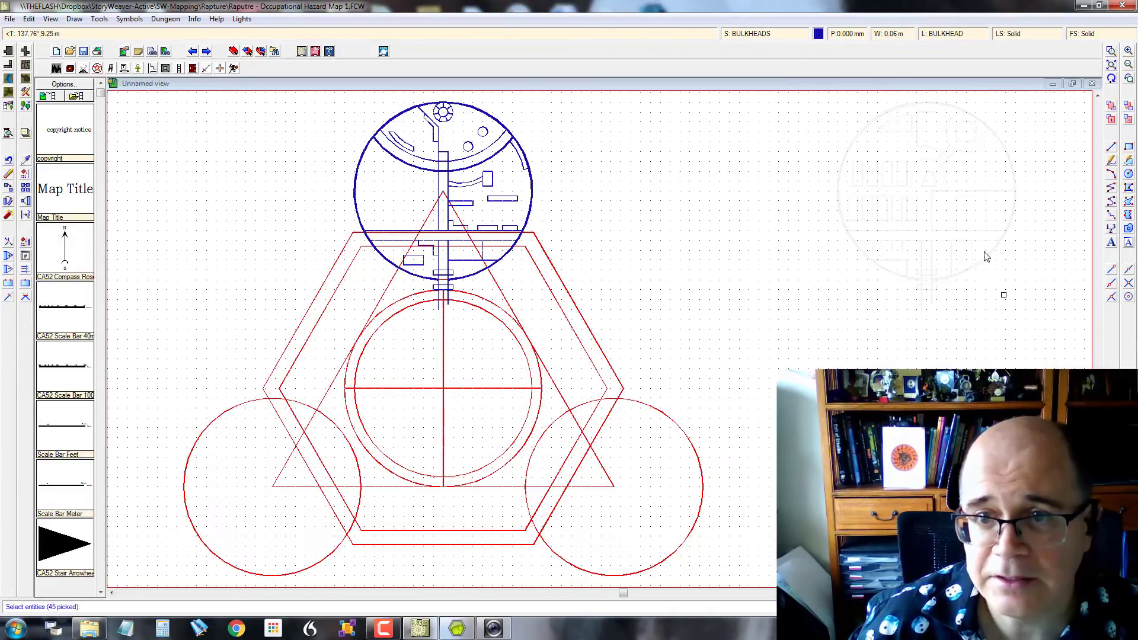
right_click(932, 203)
click(931, 204)
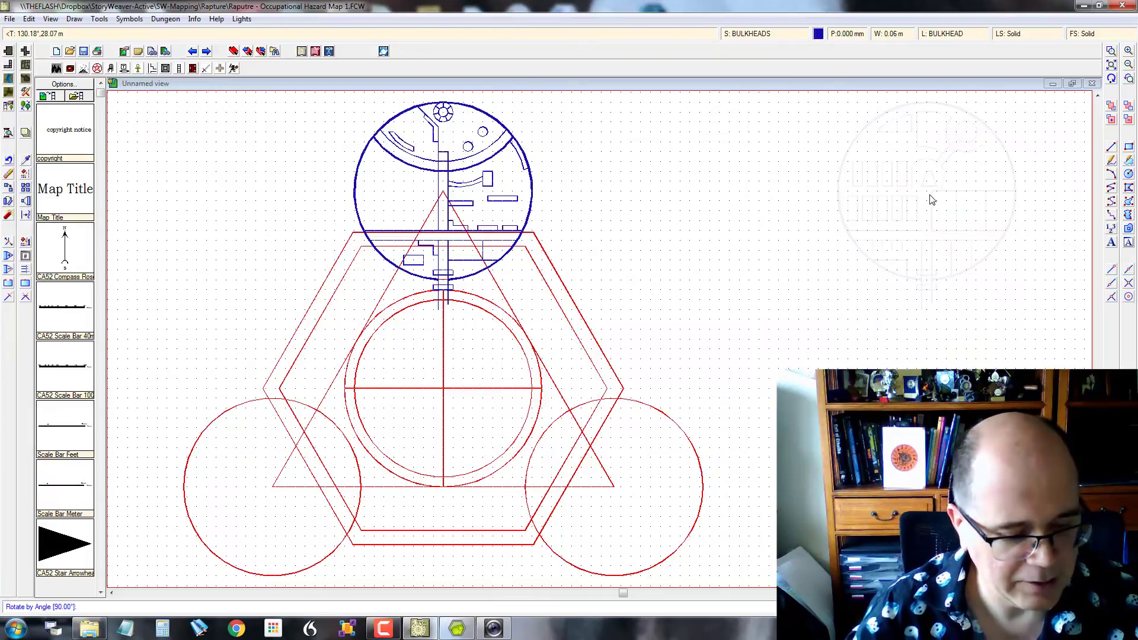
text(120)
key(Return)
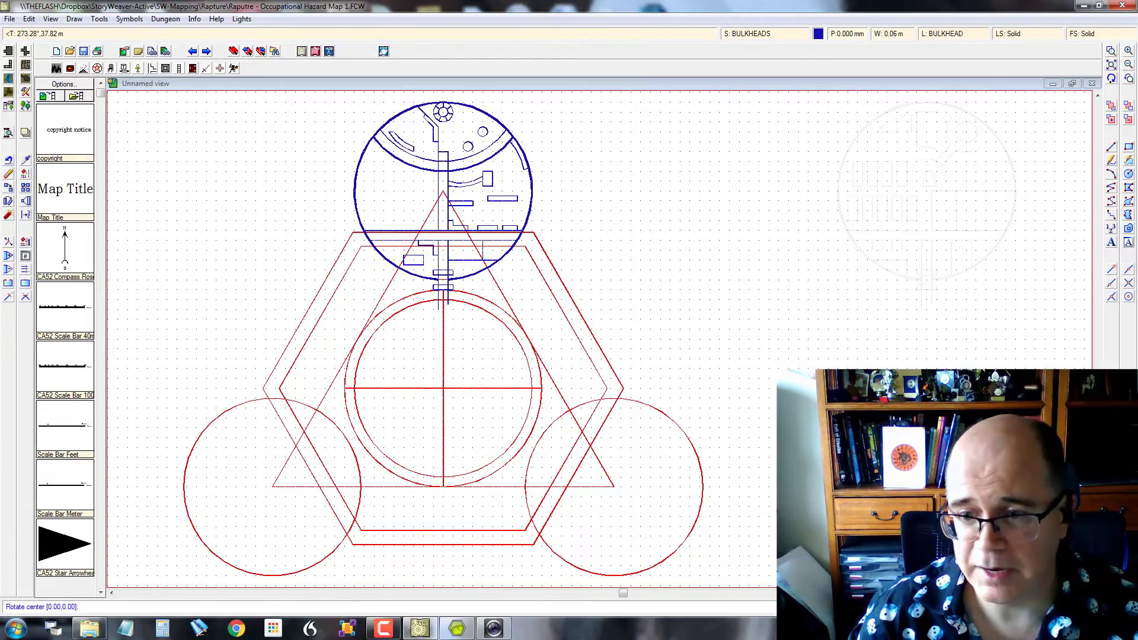
click(729, 309)
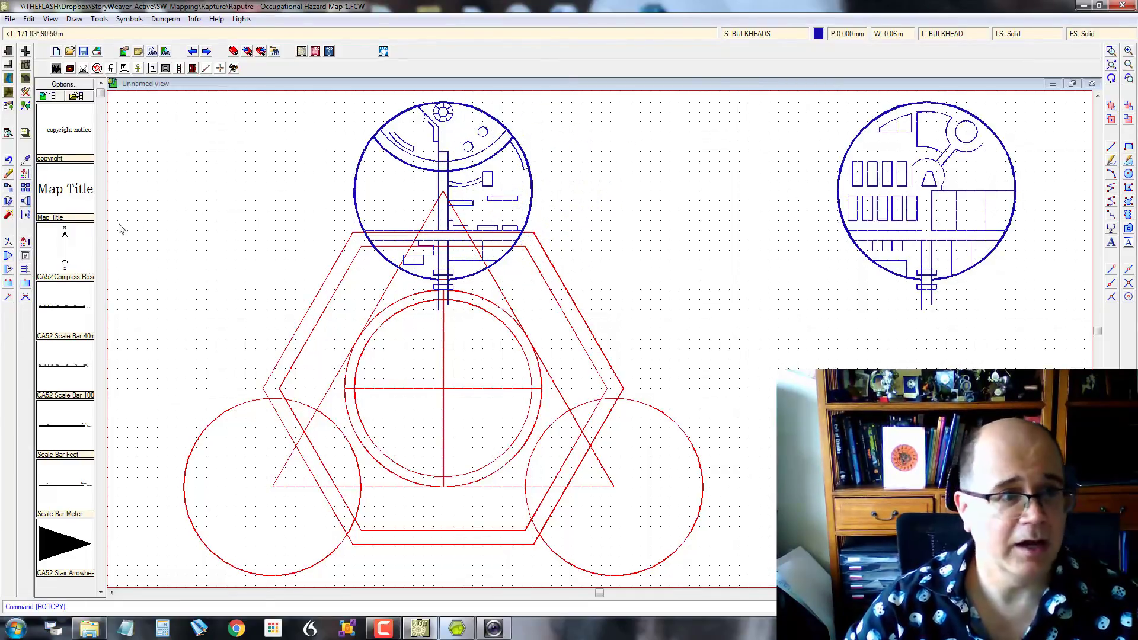
- Make a 120° rotated copy of the furnished dome about the dome's own centre, postponing the save reminder
right_click(28, 191)
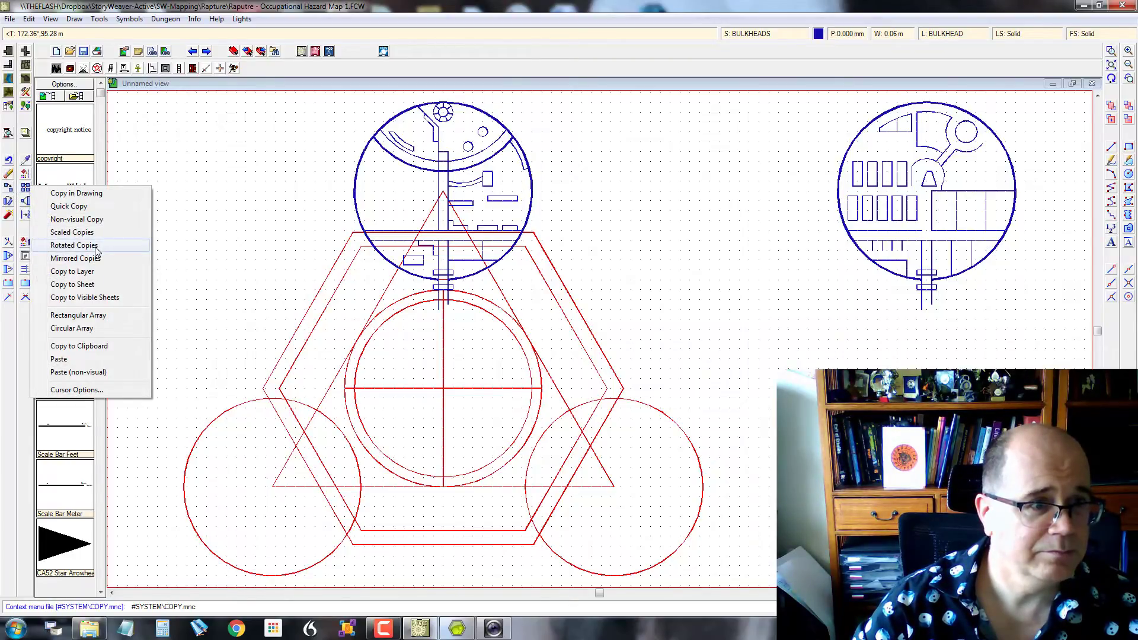
click(74, 245)
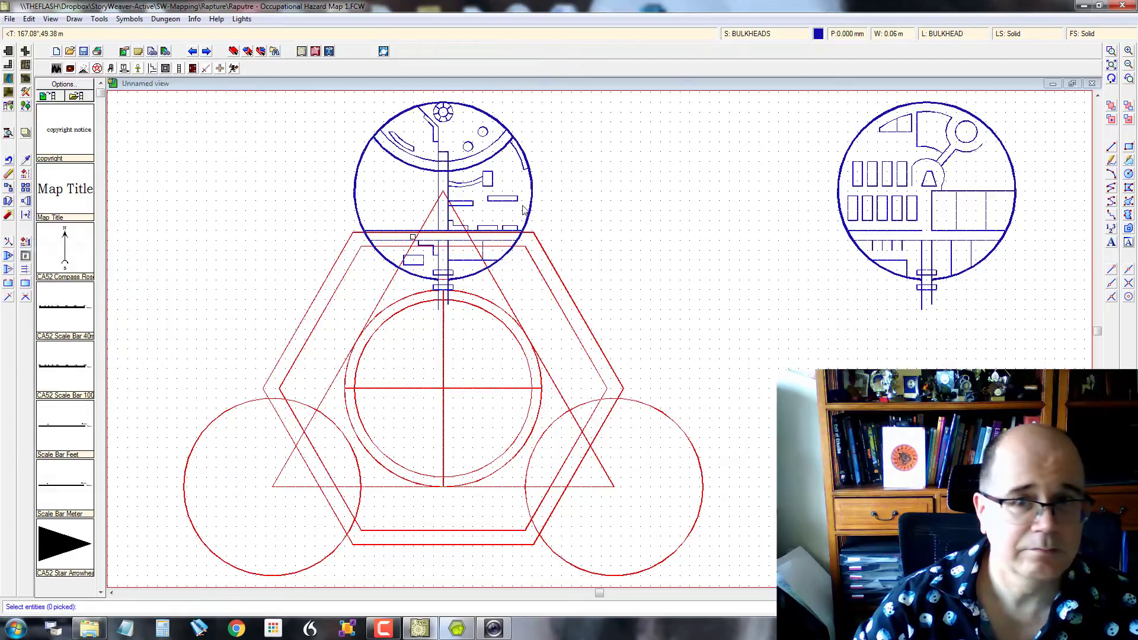
click(846, 101)
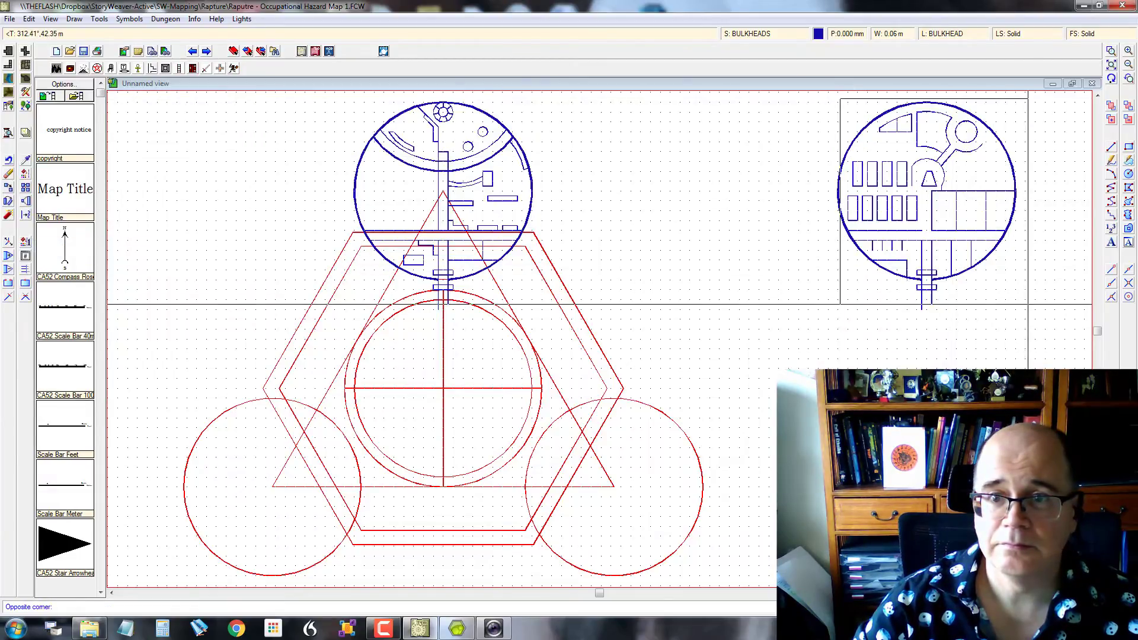
click(1032, 318)
right_click(803, 269)
click(802, 272)
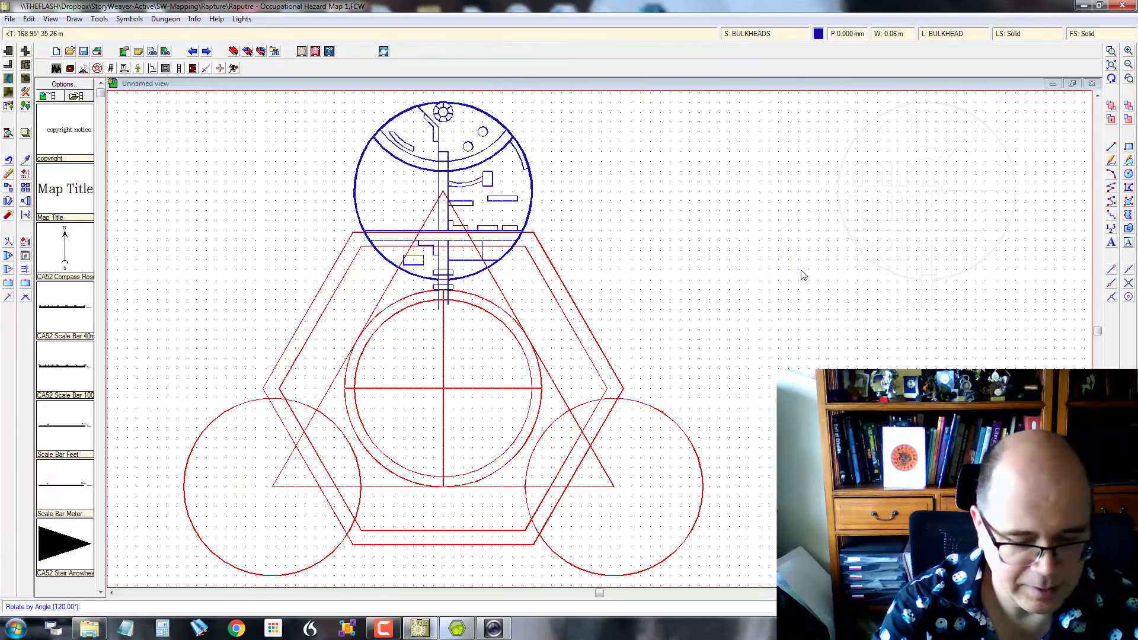
key(Return)
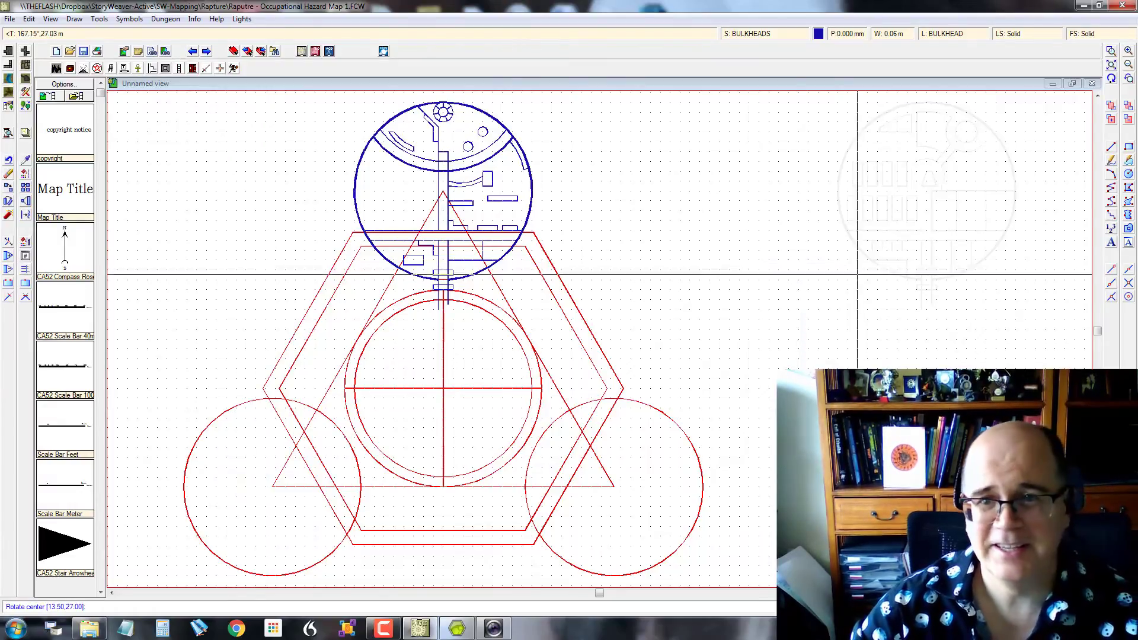
click(926, 191)
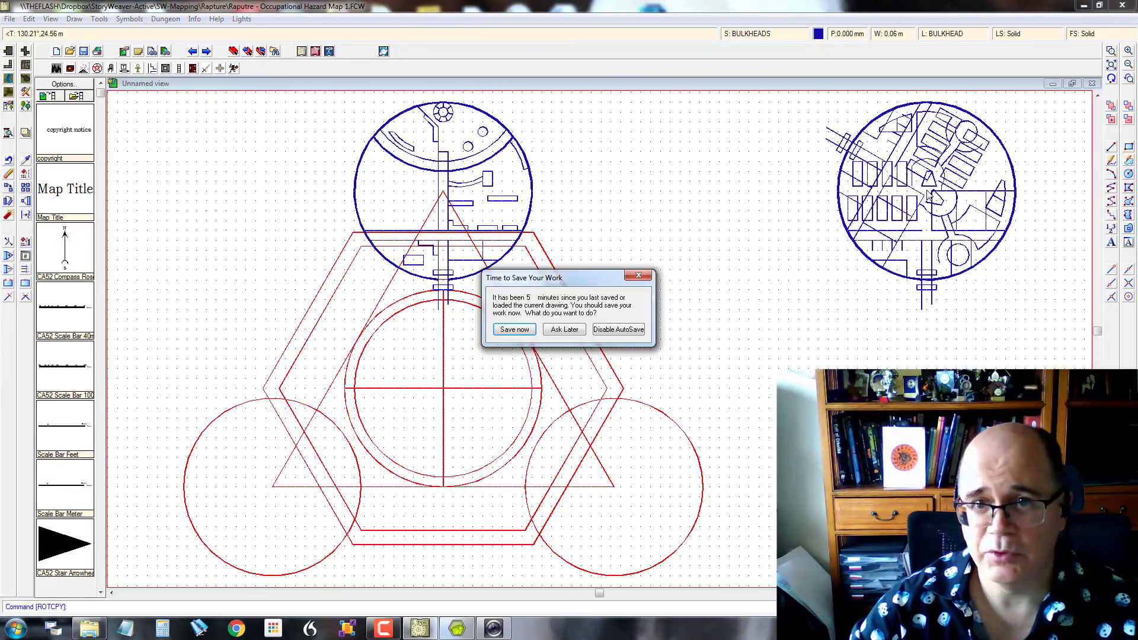
click(564, 330)
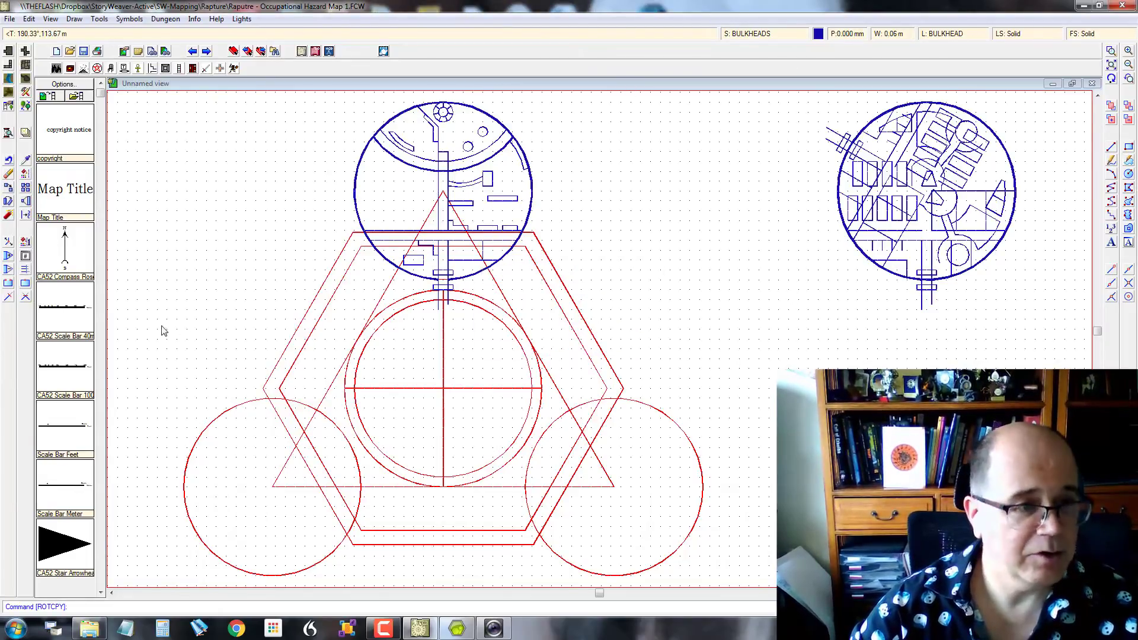
- Move the rotated dome copy by its centre onto the centre of the lower-right guide circle, saving the drawing when prompted
click(9, 188)
key(p)
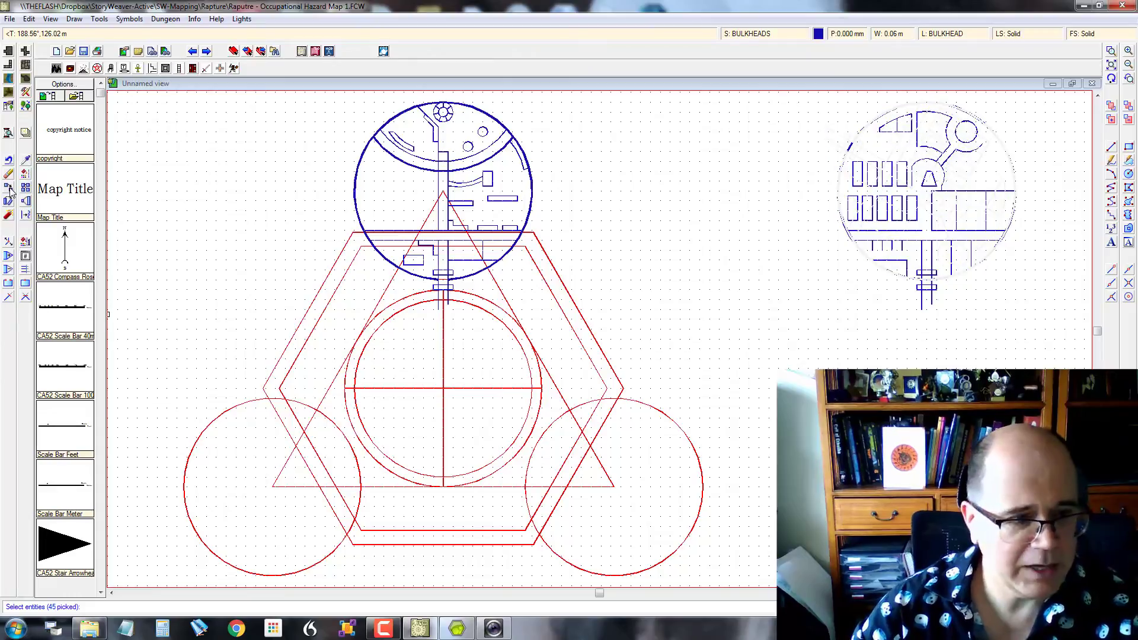
right_click(664, 252)
click(665, 251)
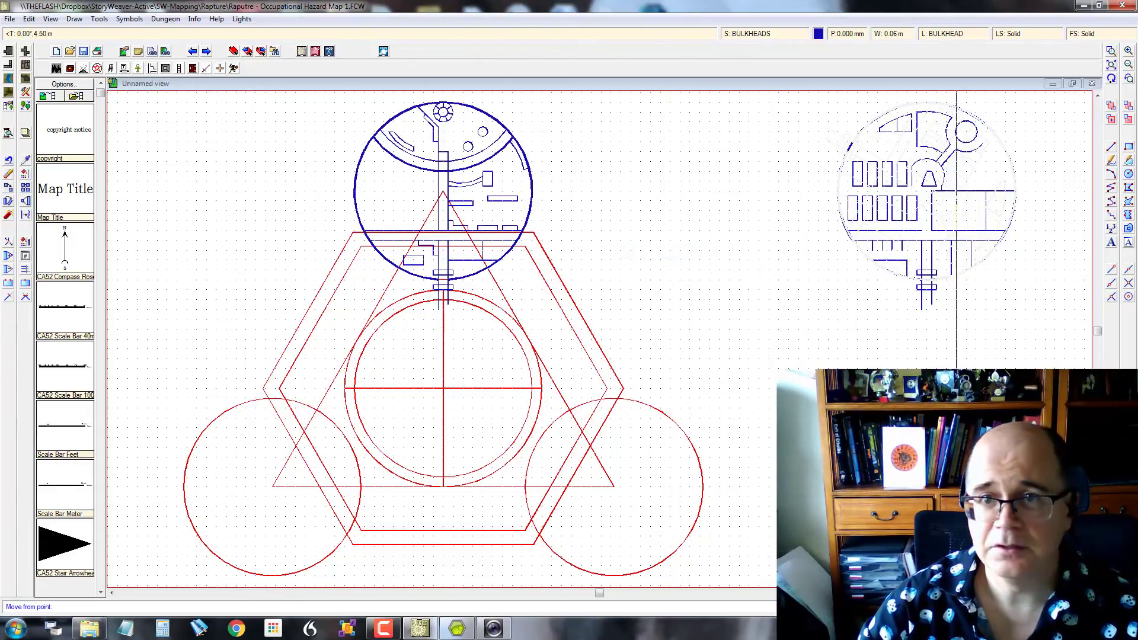
click(927, 191)
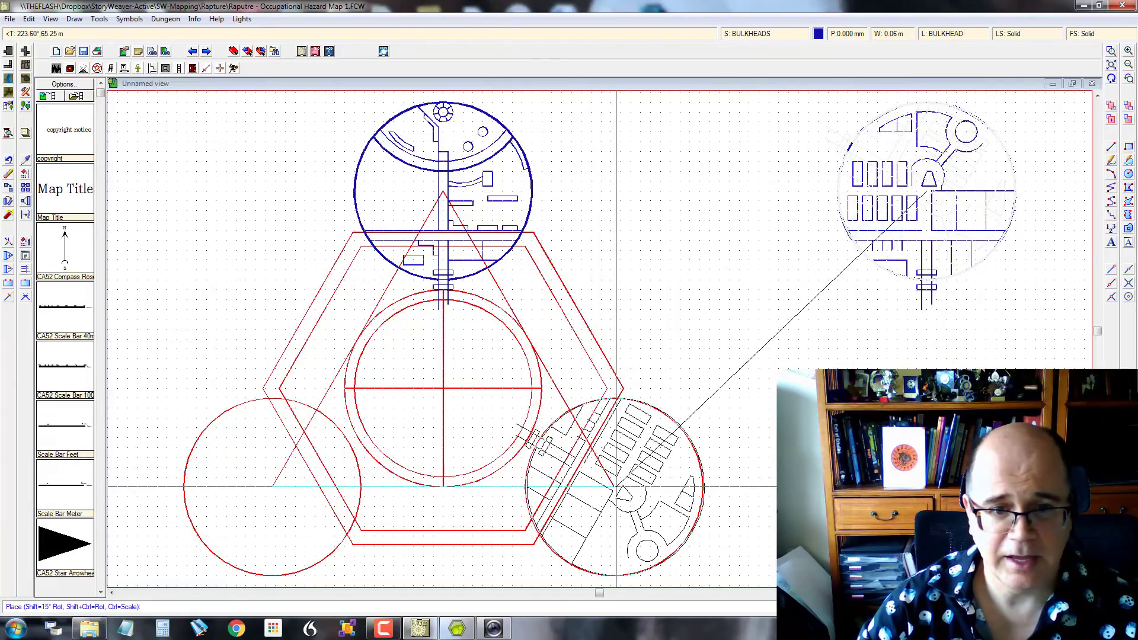
click(1111, 51)
click(487, 390)
click(755, 564)
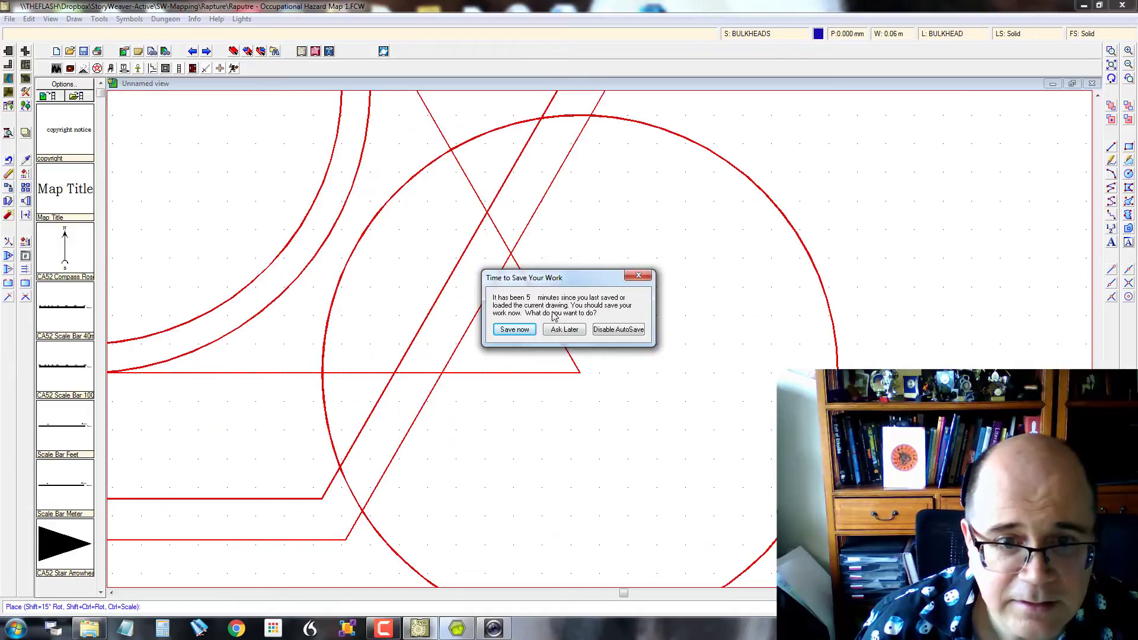
click(515, 330)
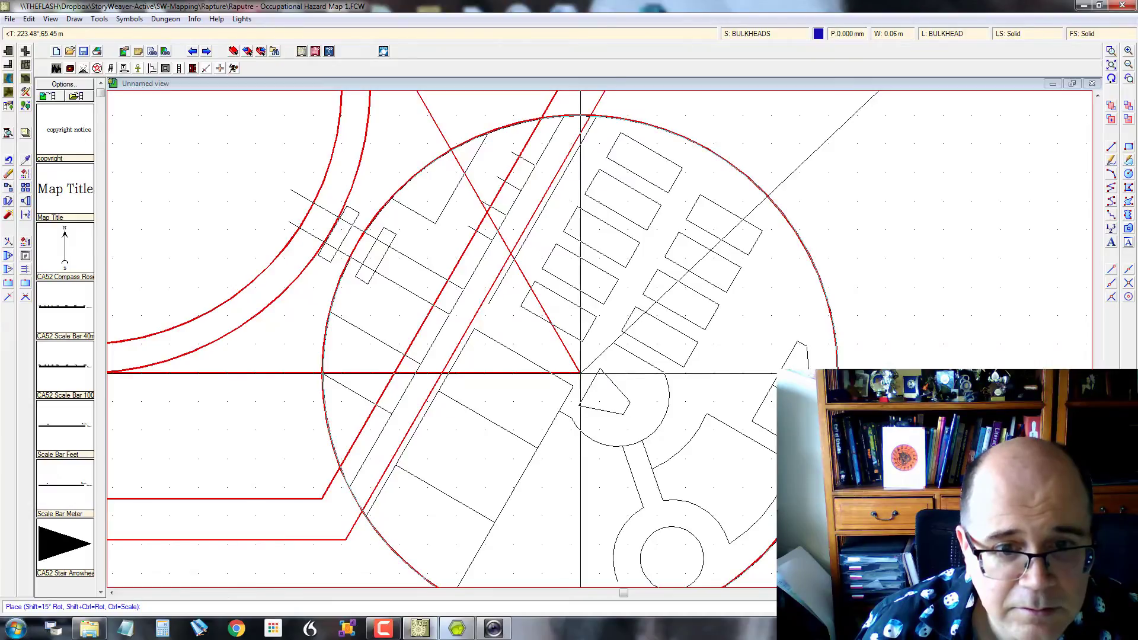
click(580, 373)
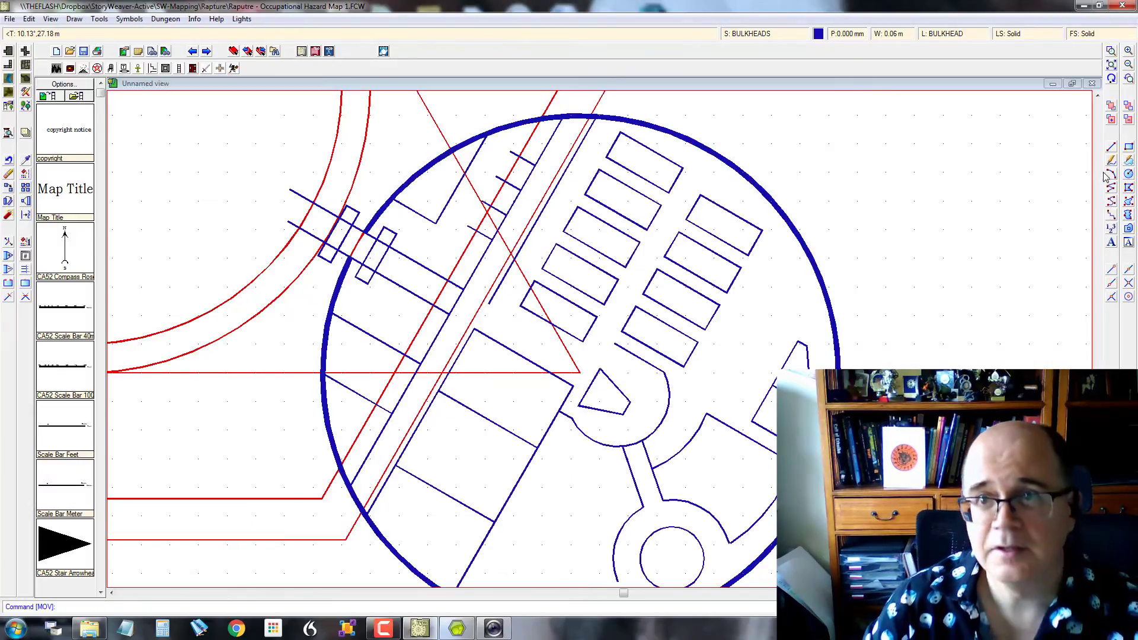
- Erase the unrotated furnished dome from the empty area right of the station
click(1111, 65)
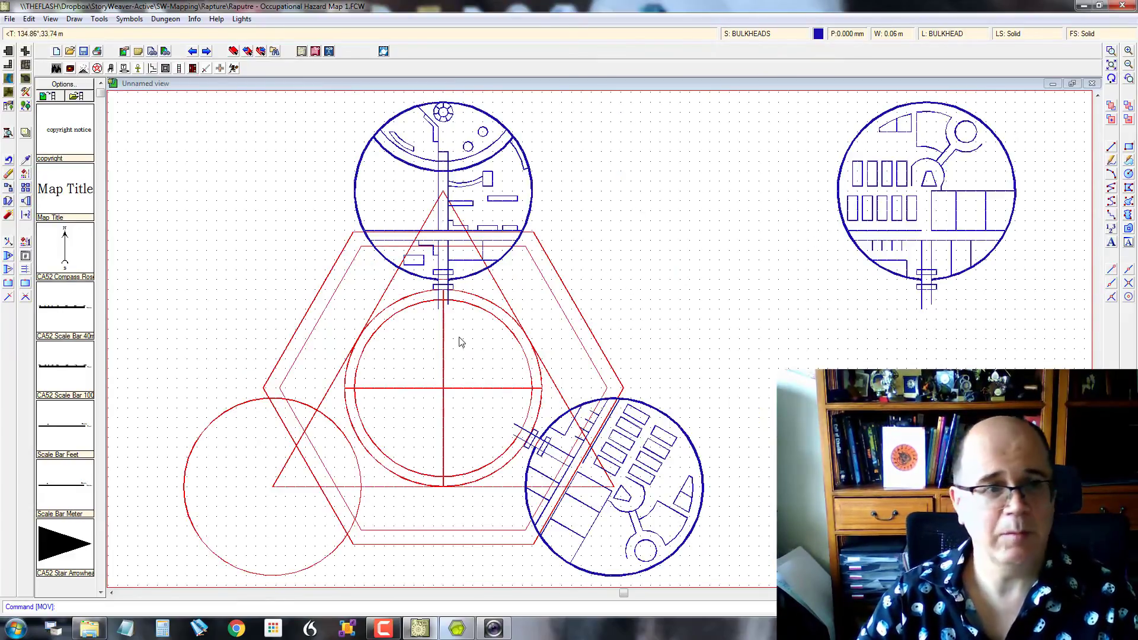
click(8, 175)
mouse_move(828, 96)
mouse_down()
mouse_move(1037, 369)
mouse_move(1068, 368)
mouse_up()
right_click(897, 295)
click(897, 303)
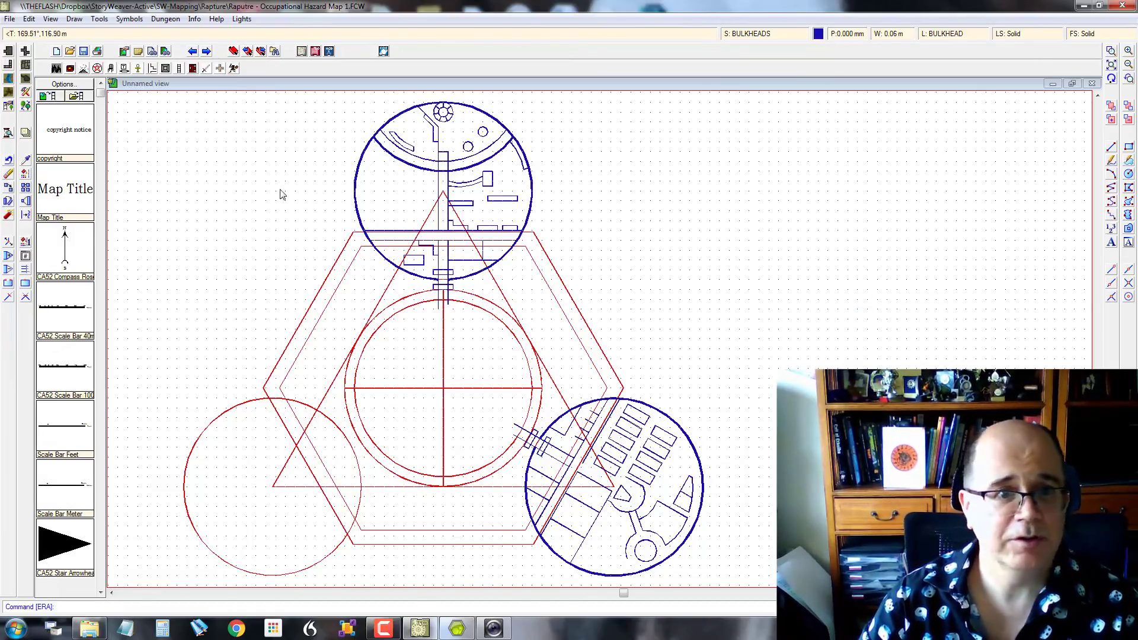
- With the GUIDES layer hidden, copy the top dome's shell, corridors, airlock blocks and lower-right room walls to the empty area on its right
click(25, 190)
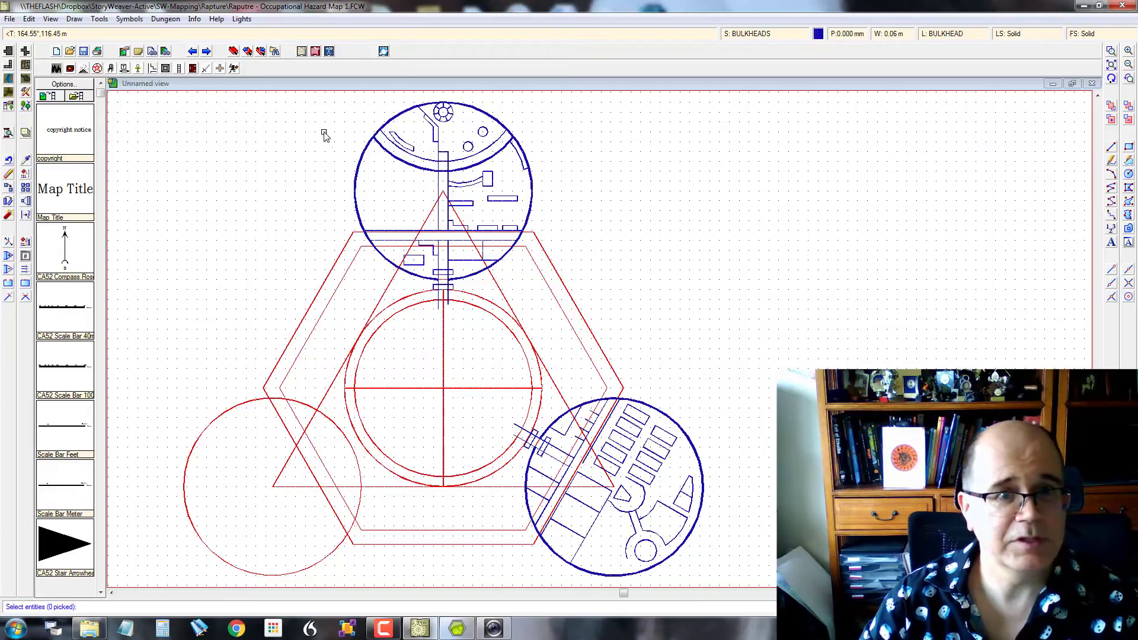
click(335, 167)
click(369, 182)
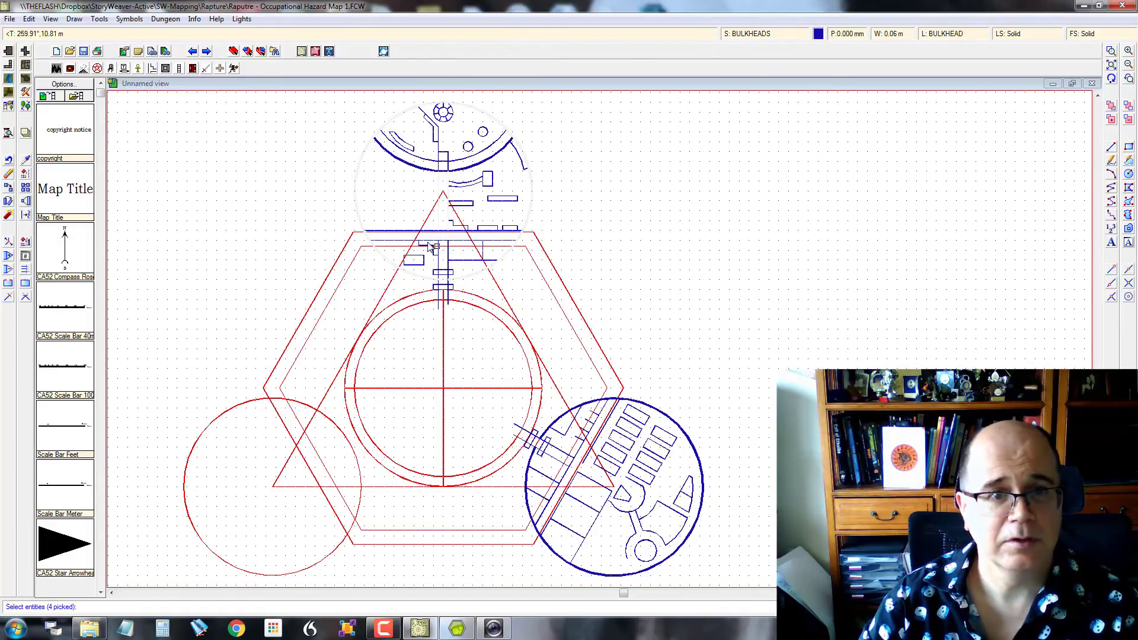
click(952, 36)
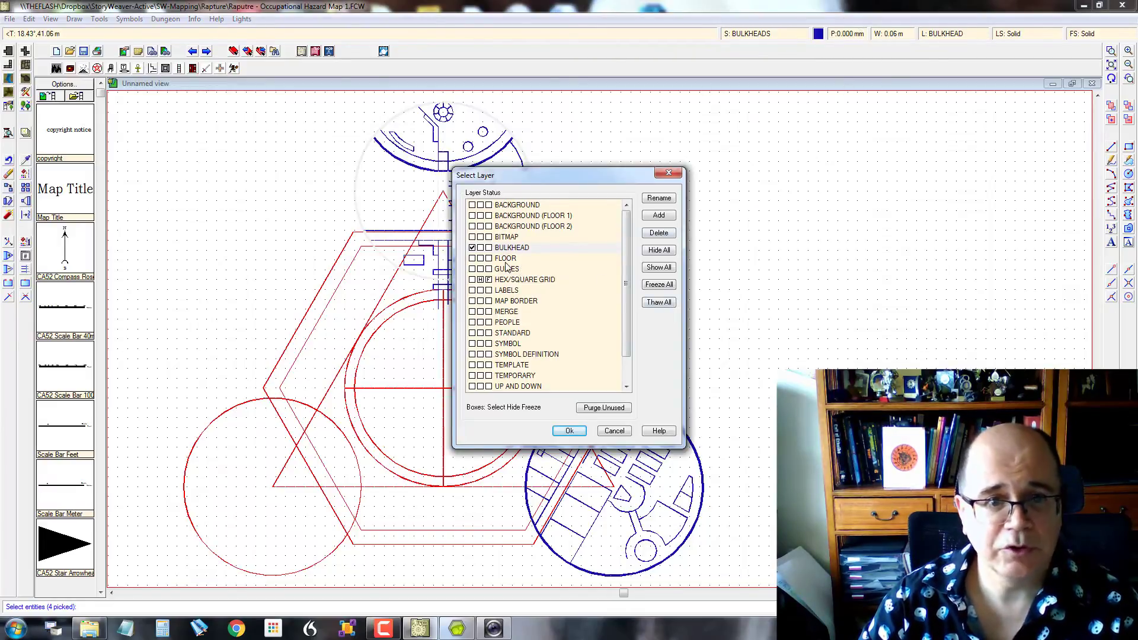
click(614, 432)
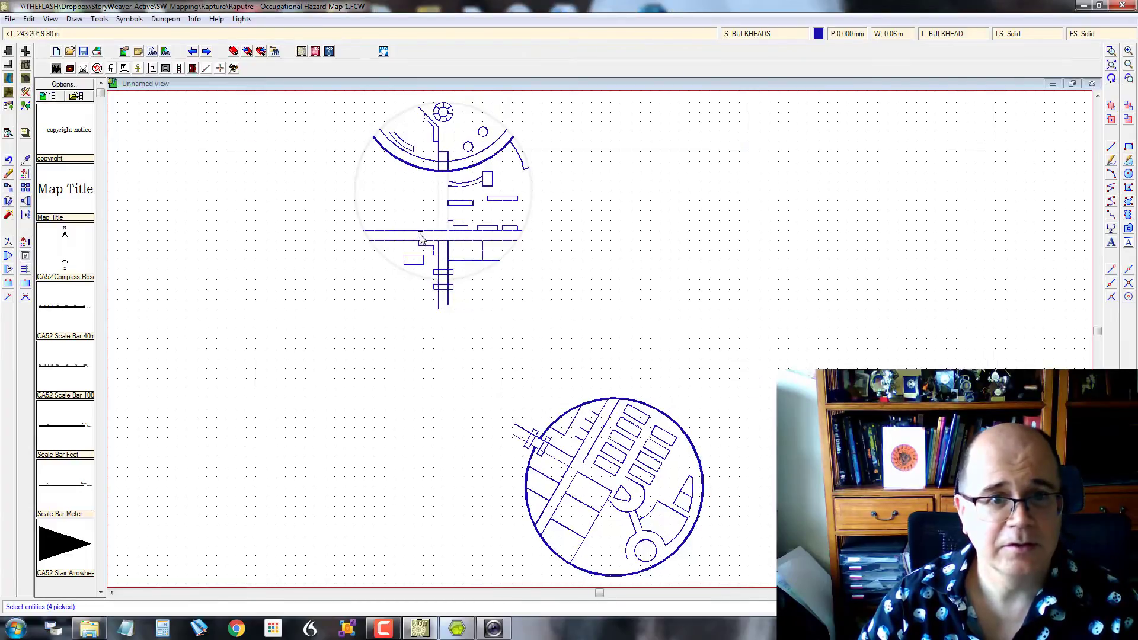
click(420, 238)
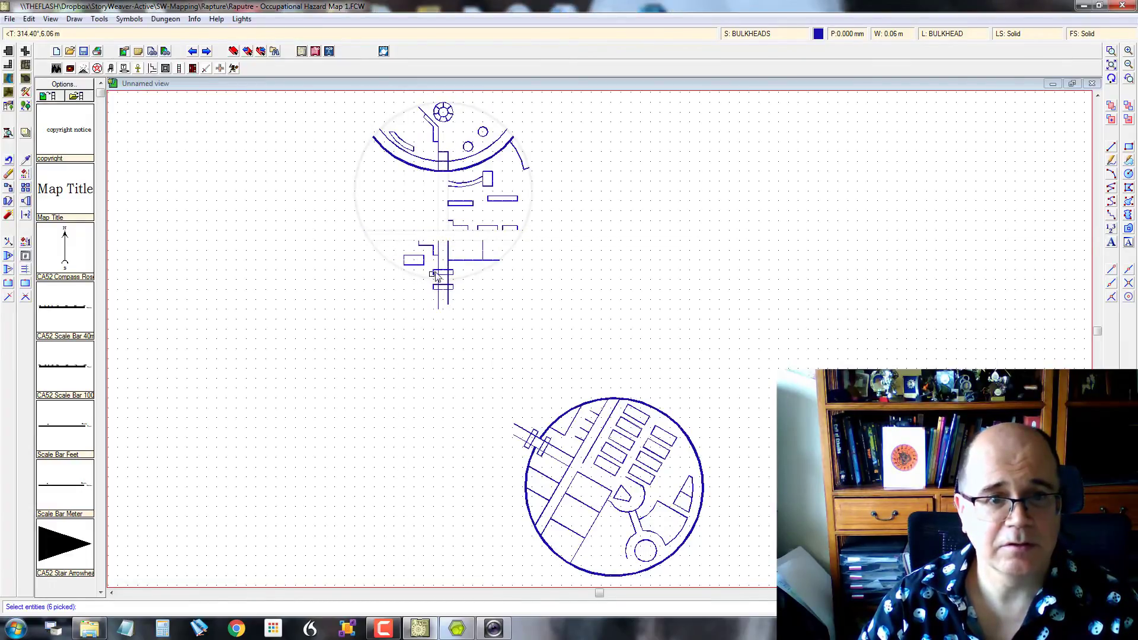
click(451, 291)
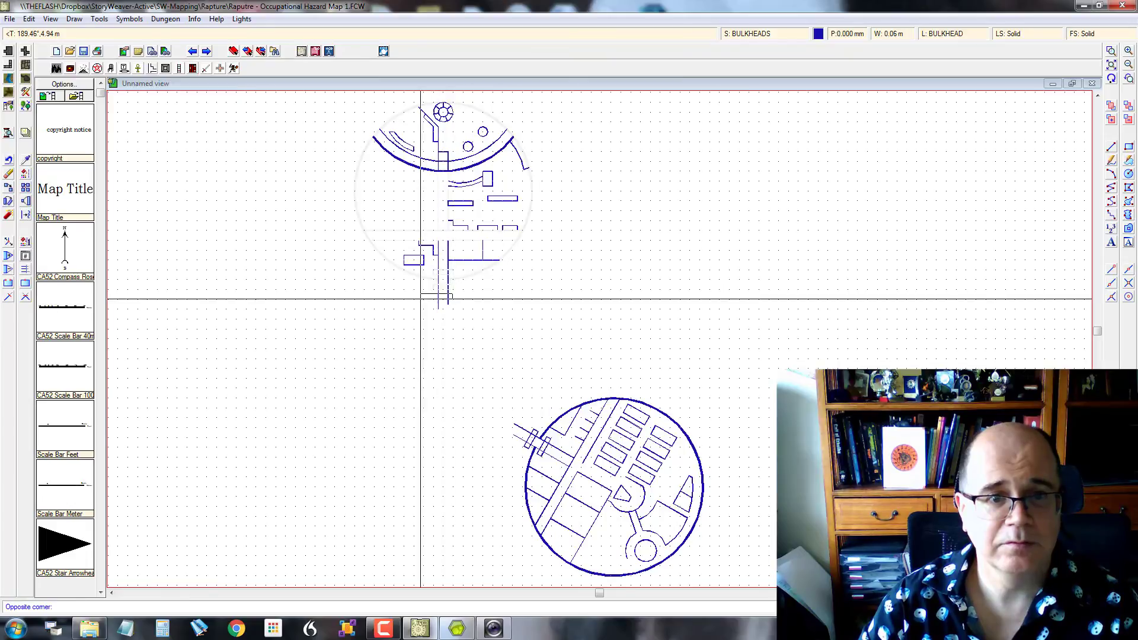
click(420, 300)
click(483, 260)
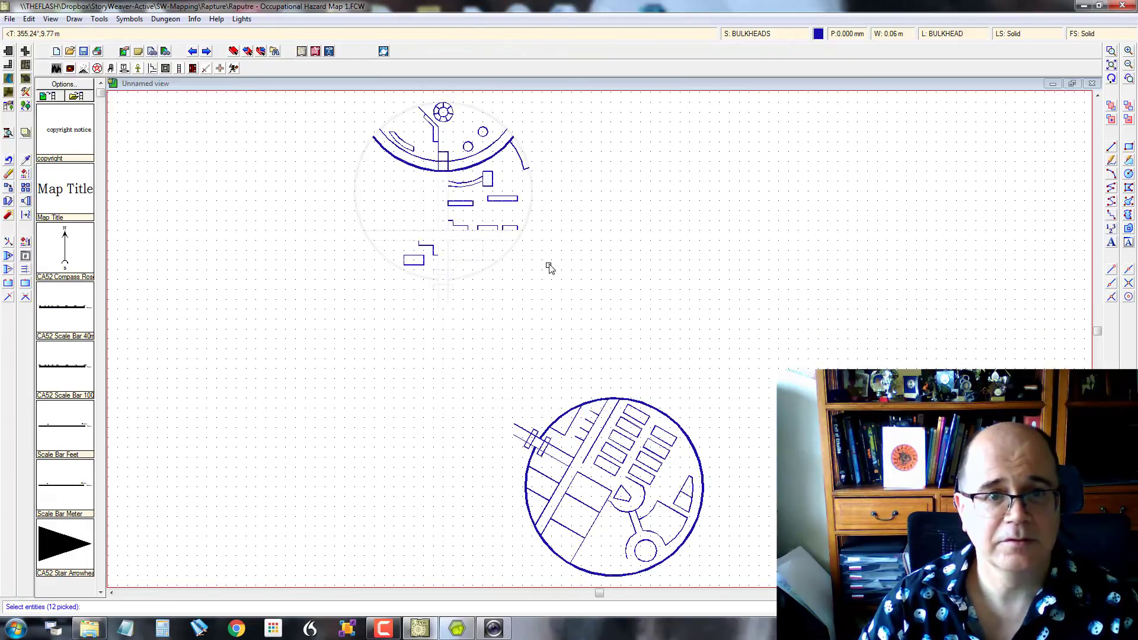
right_click(550, 268)
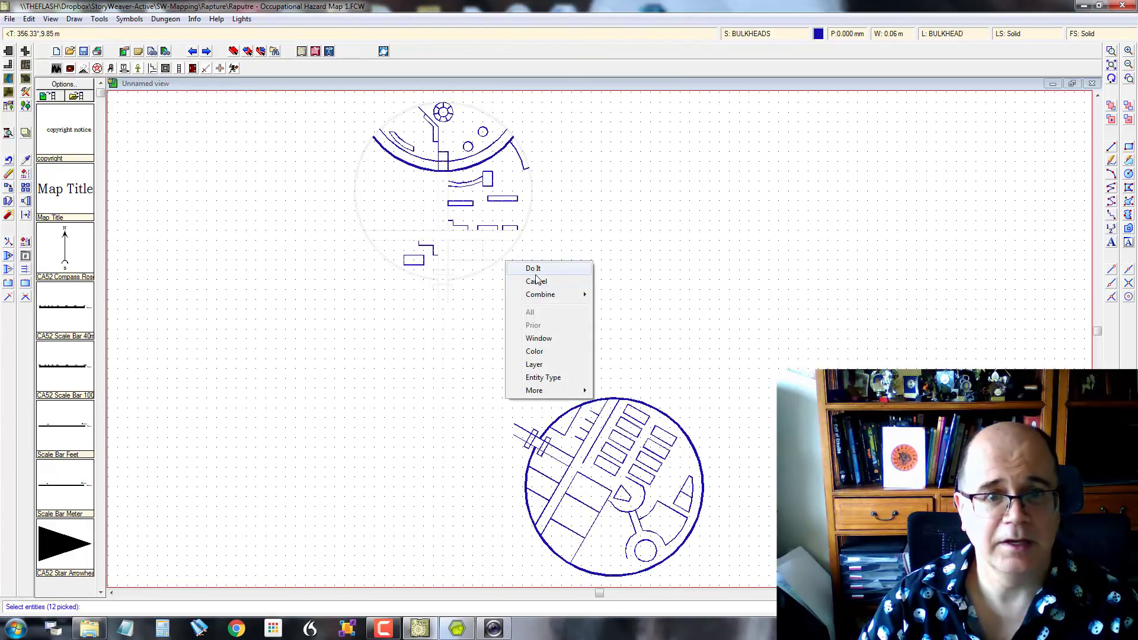
click(533, 269)
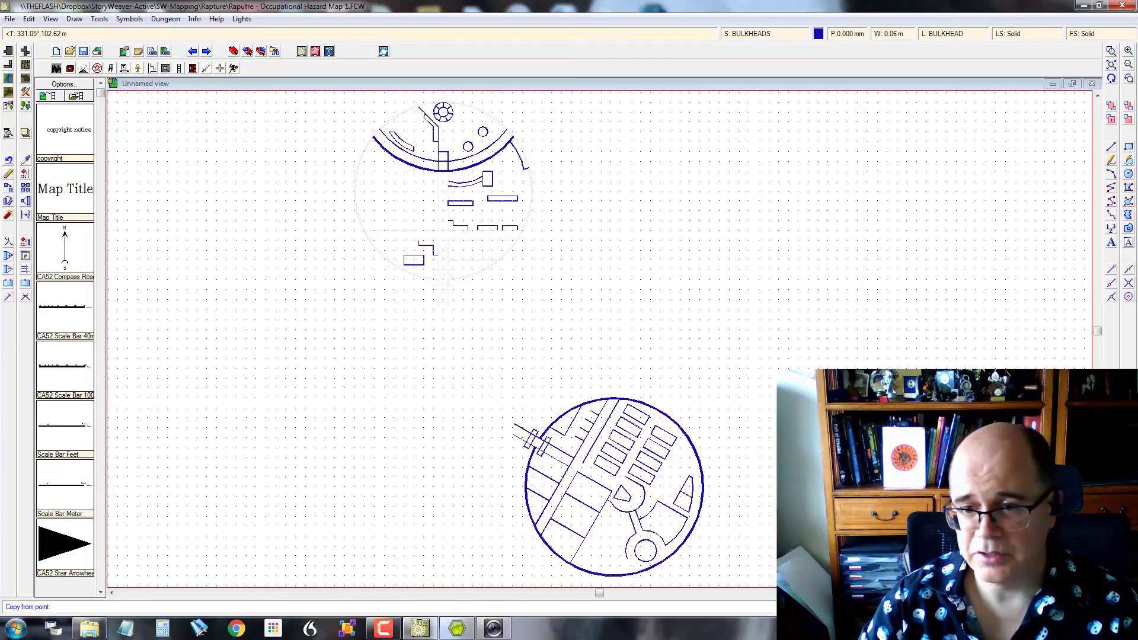
click(444, 191)
click(882, 191)
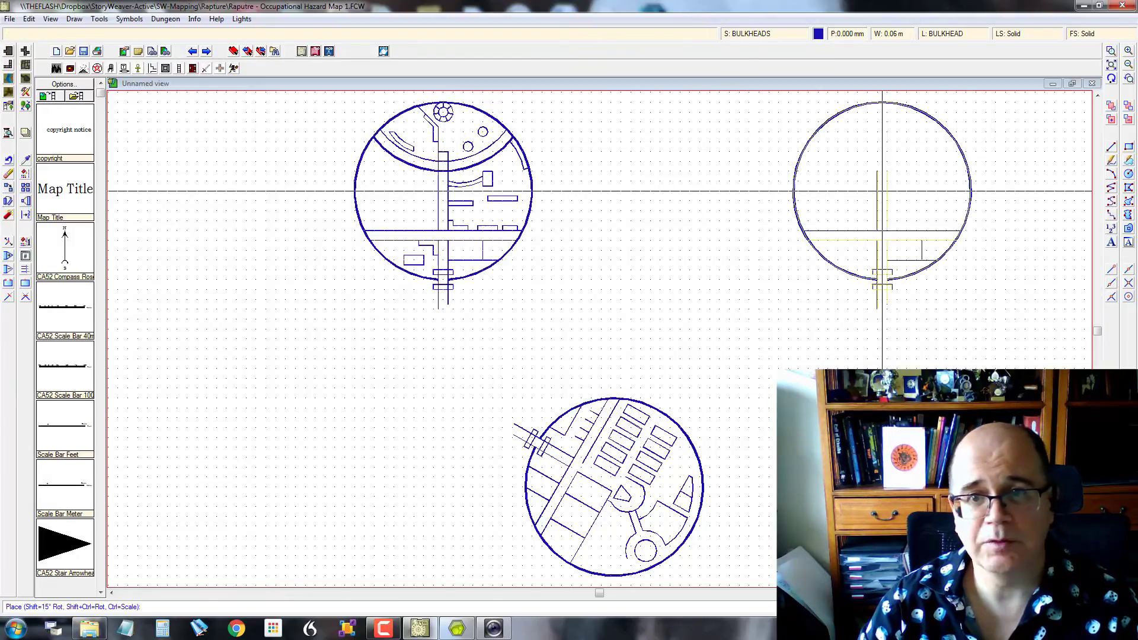
right_click(1030, 191)
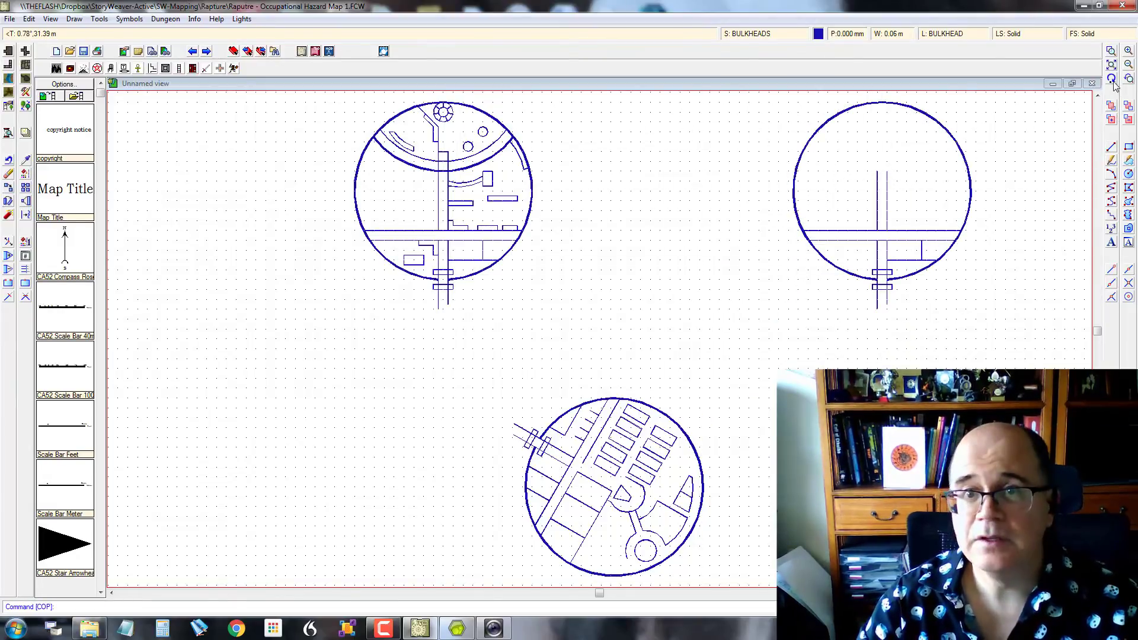
- Show the hidden GUIDES layer again and consult the rough sketch PDF for the layout of the lower-left dome
click(934, 36)
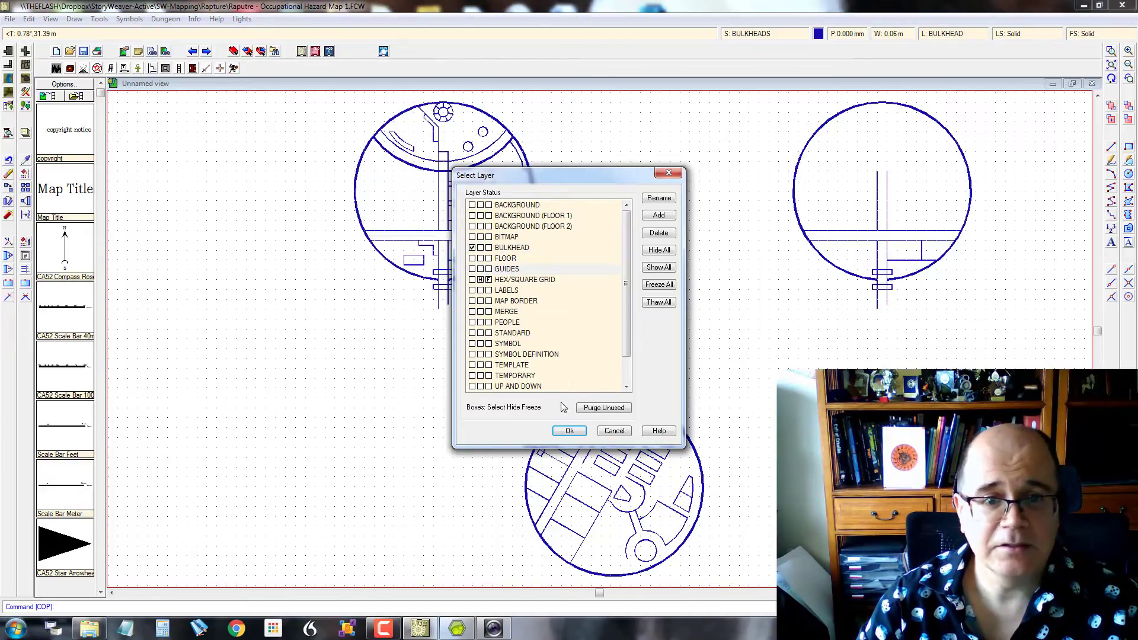
click(569, 431)
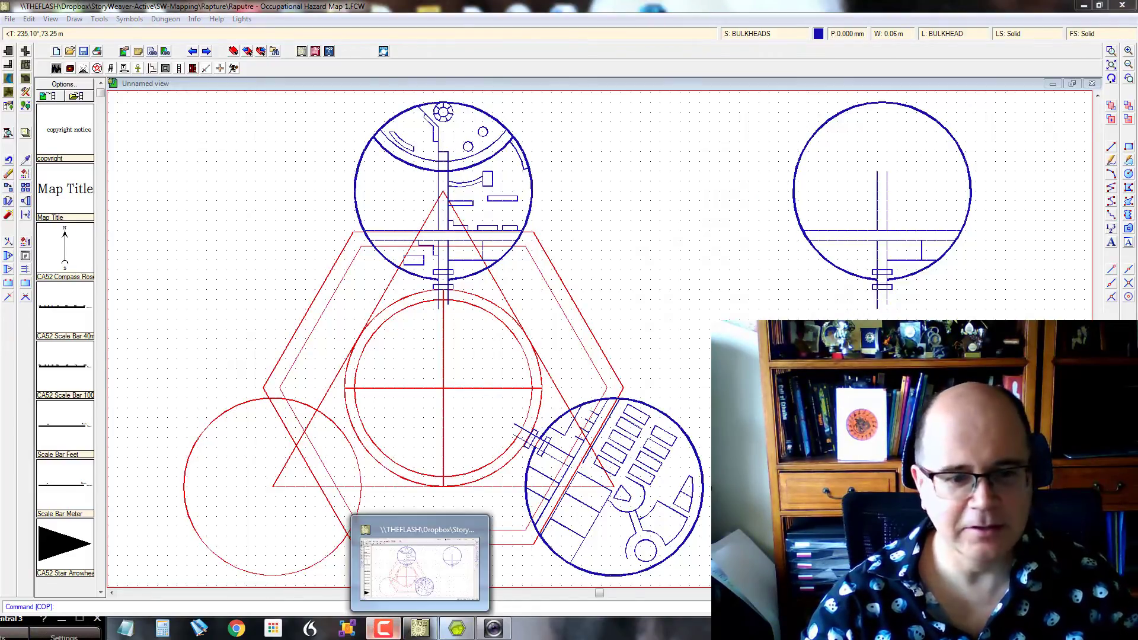
mouse_move(422, 630)
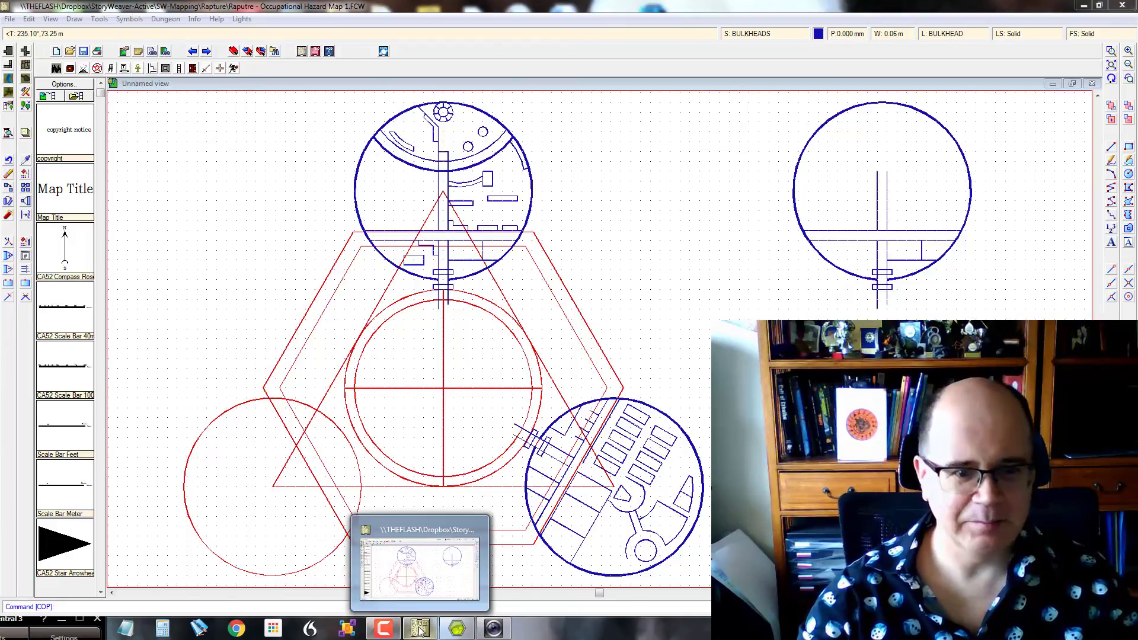
mouse_move(463, 633)
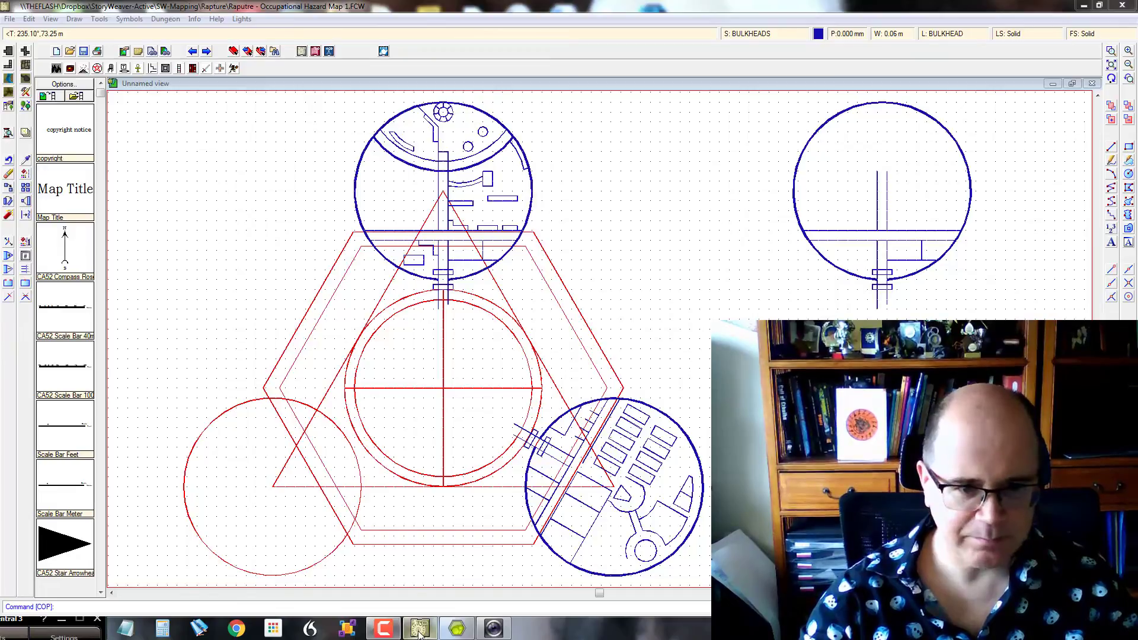
click(456, 629)
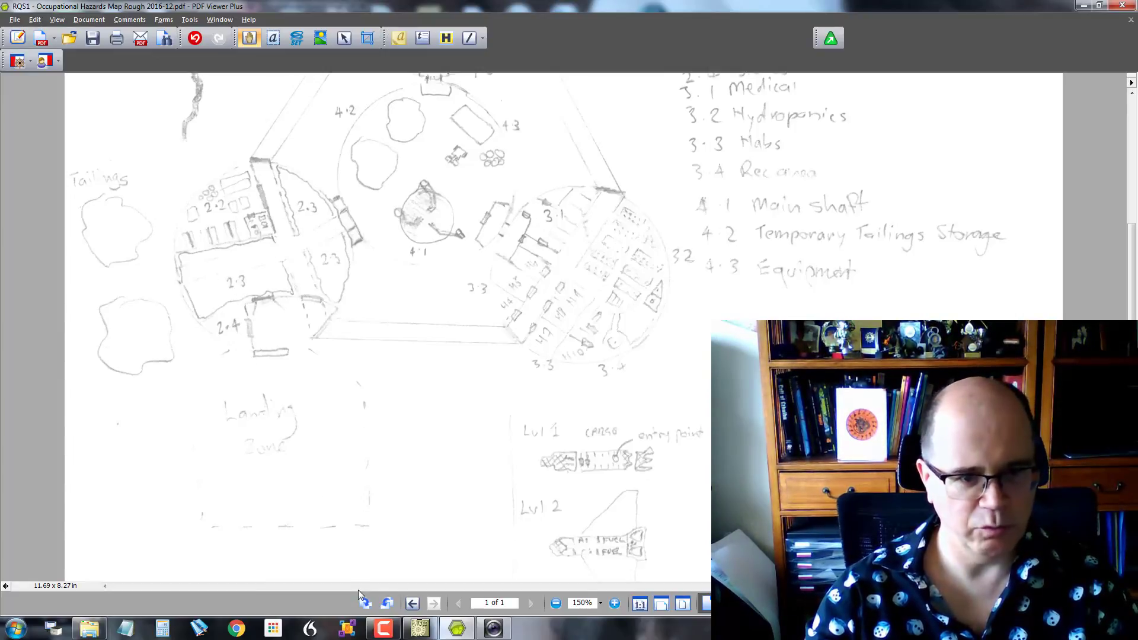
click(419, 628)
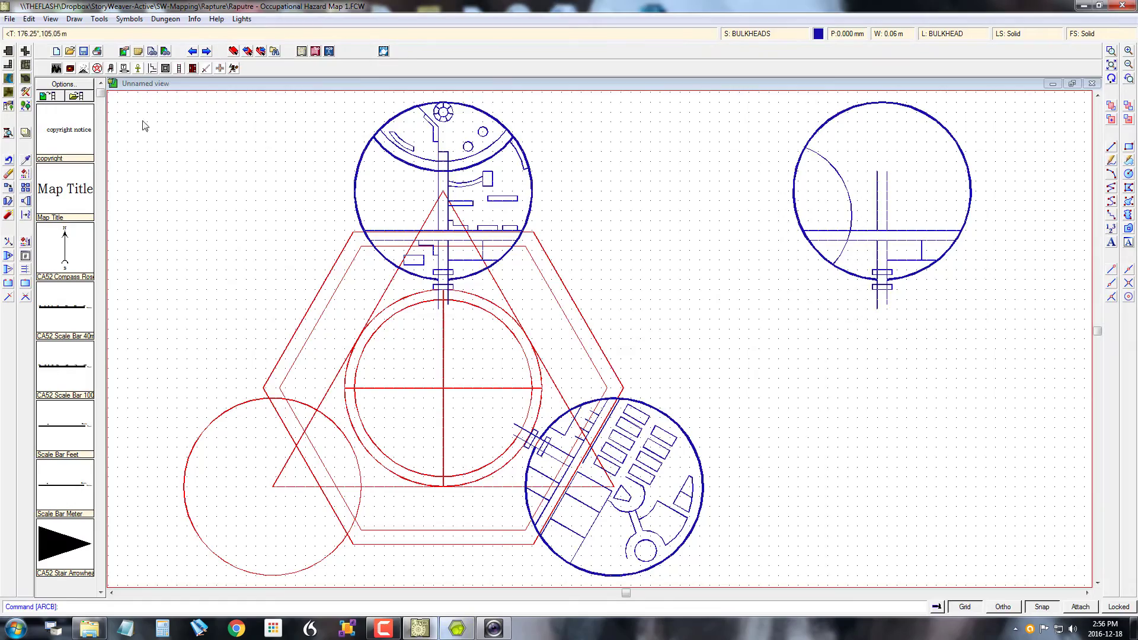
- Following the rough sketch, draw a curved wall, a vertical dividing wall, a square room and three stacked rectangles in the copied dome
click(435, 633)
click(434, 633)
click(455, 633)
click(431, 633)
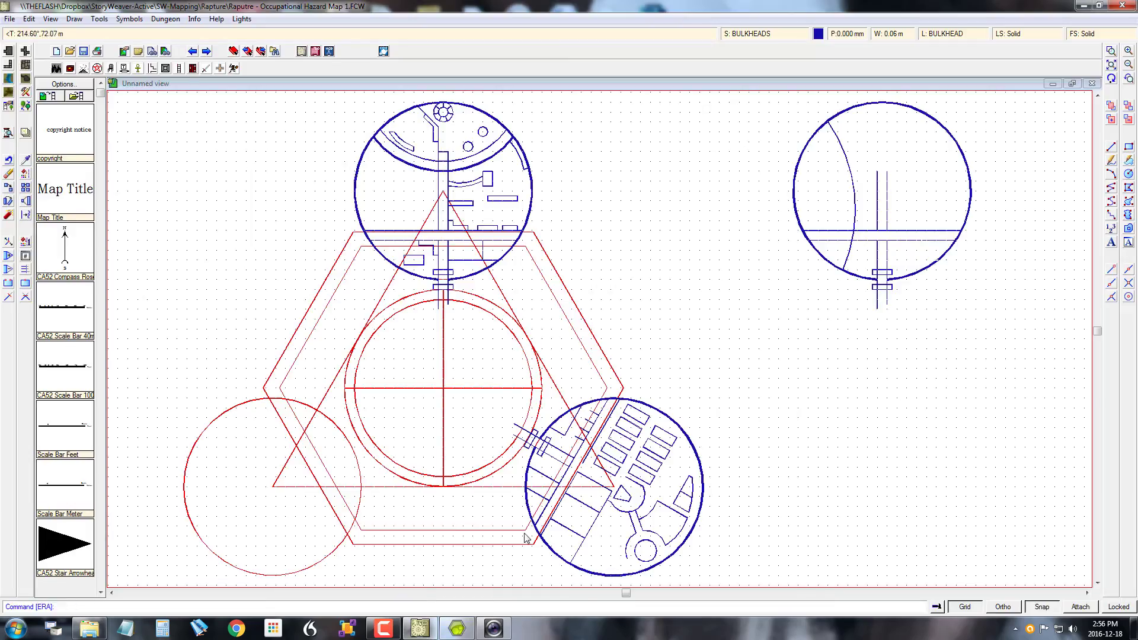
click(455, 633)
click(455, 633)
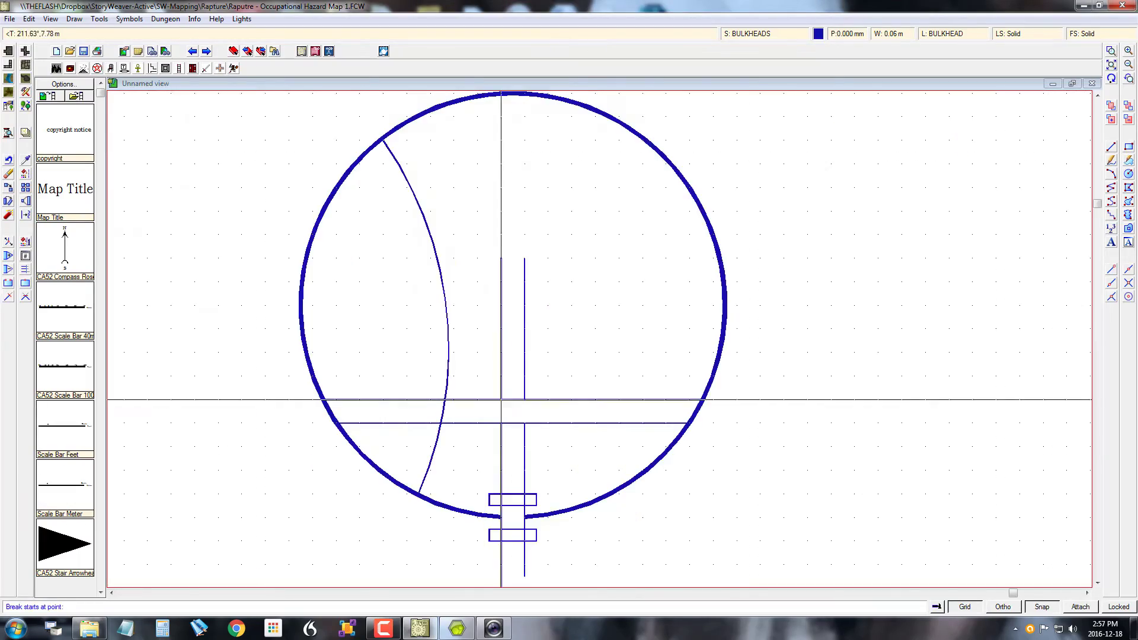
click(421, 632)
click(421, 631)
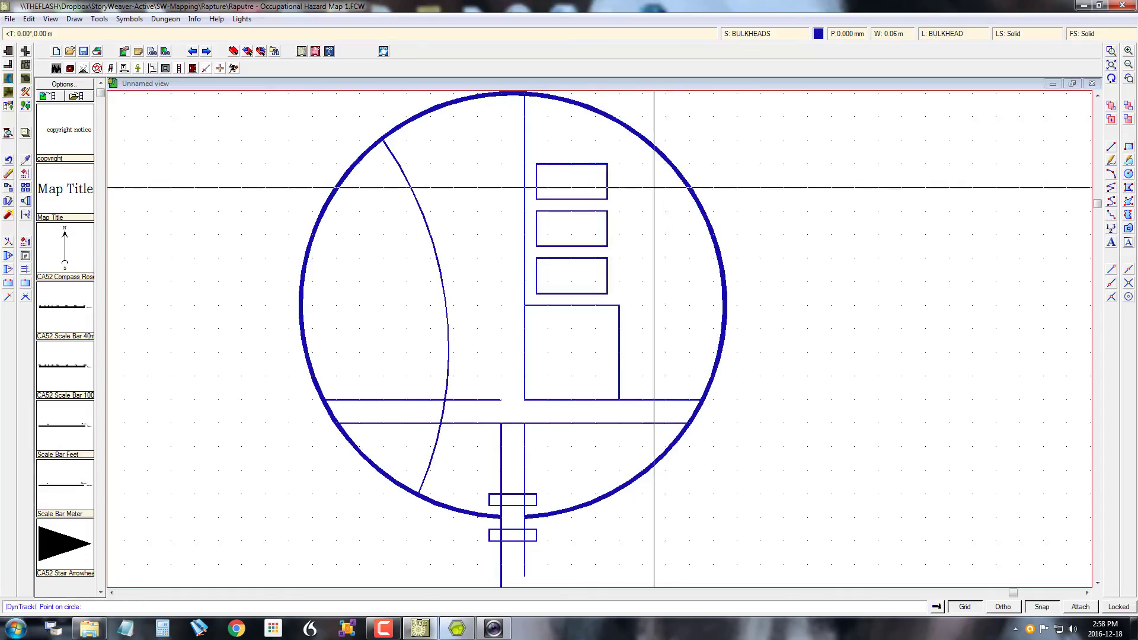
- Following the sketch's Engineering area, add three small circles, two narrow rectangles and a bay against the dome's right wall
click(456, 632)
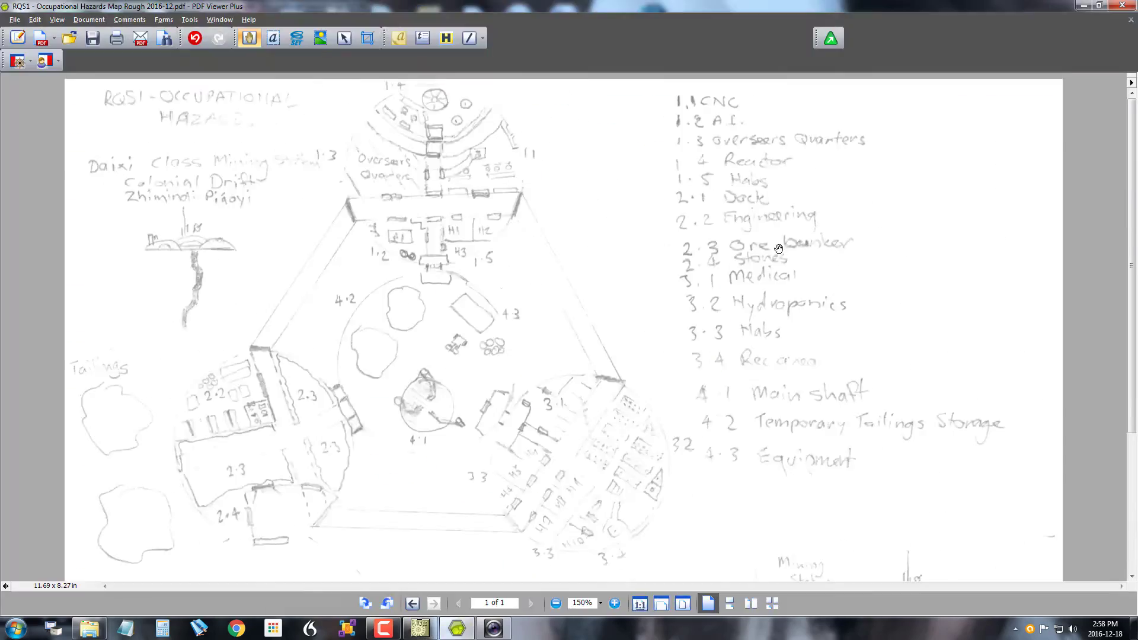
click(456, 632)
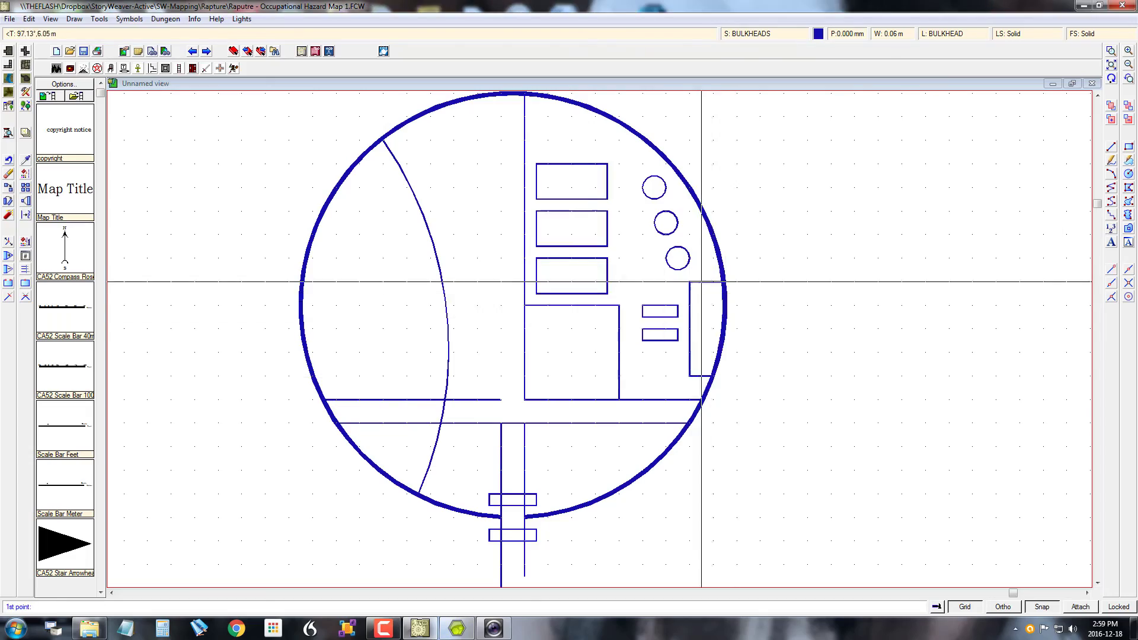
click(456, 632)
click(454, 634)
click(454, 635)
click(455, 634)
click(454, 634)
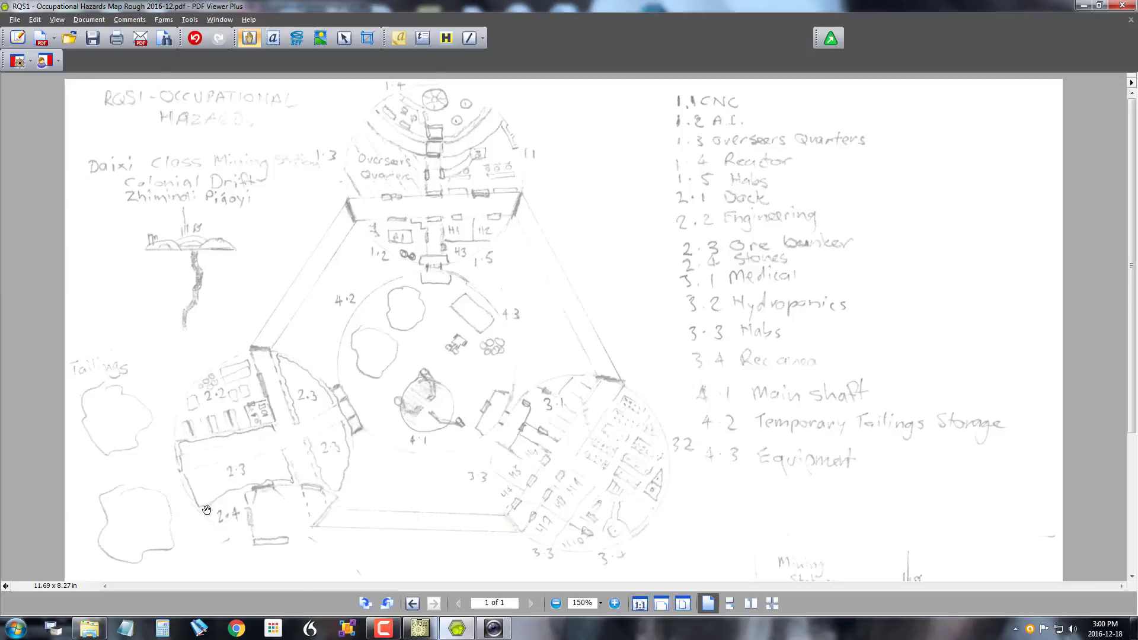
- Add a small square above the three rectangles, divide the bay, and end the curved wall at a new horizontal wall, checking the sketch
click(455, 634)
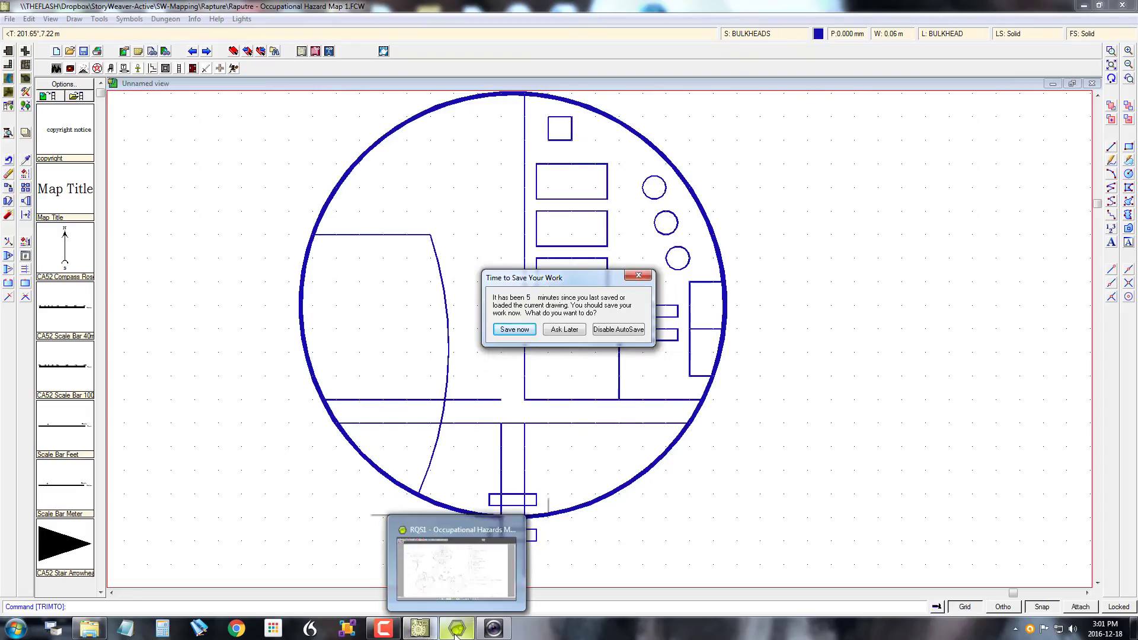
click(456, 630)
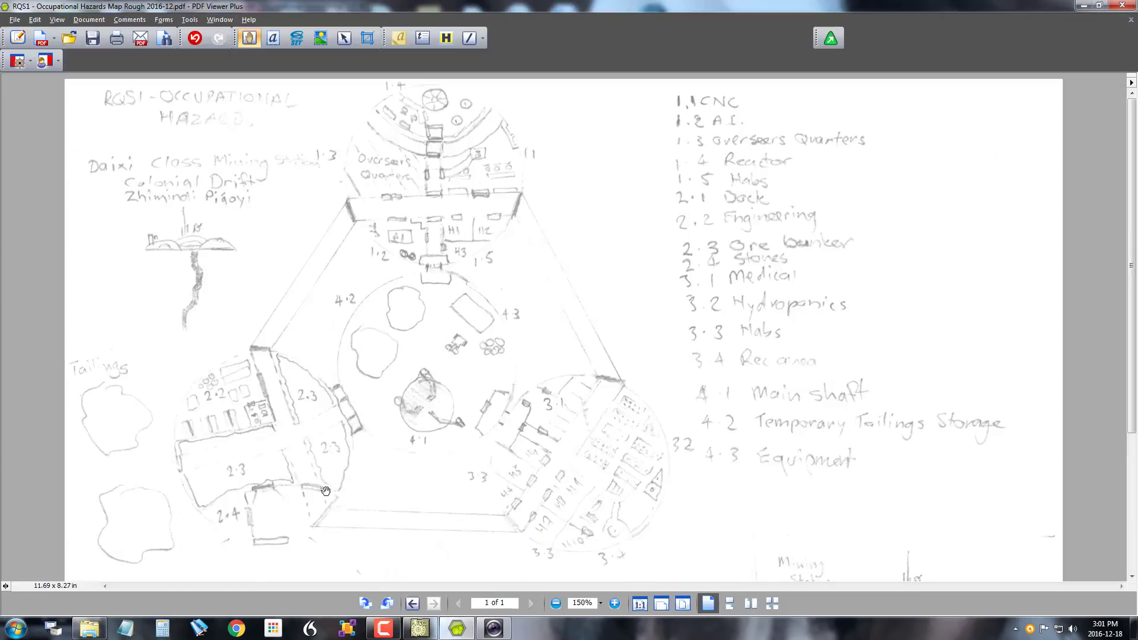
click(457, 630)
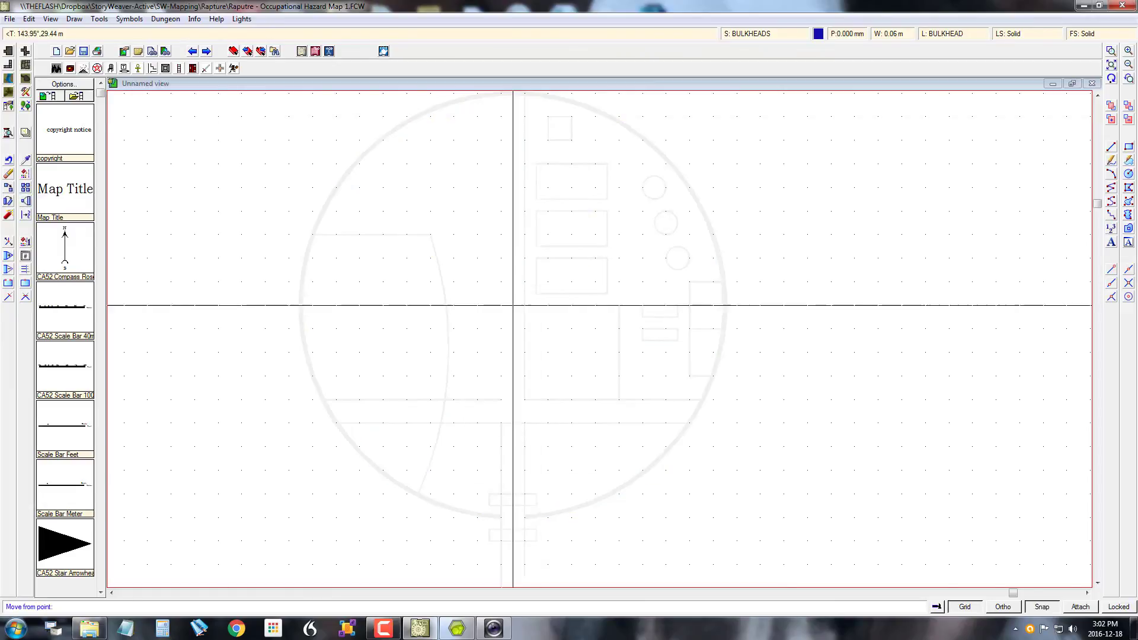
- Abandon the dome move and redo the trim that ends the horizontal wall at the curved wall
click(513, 305)
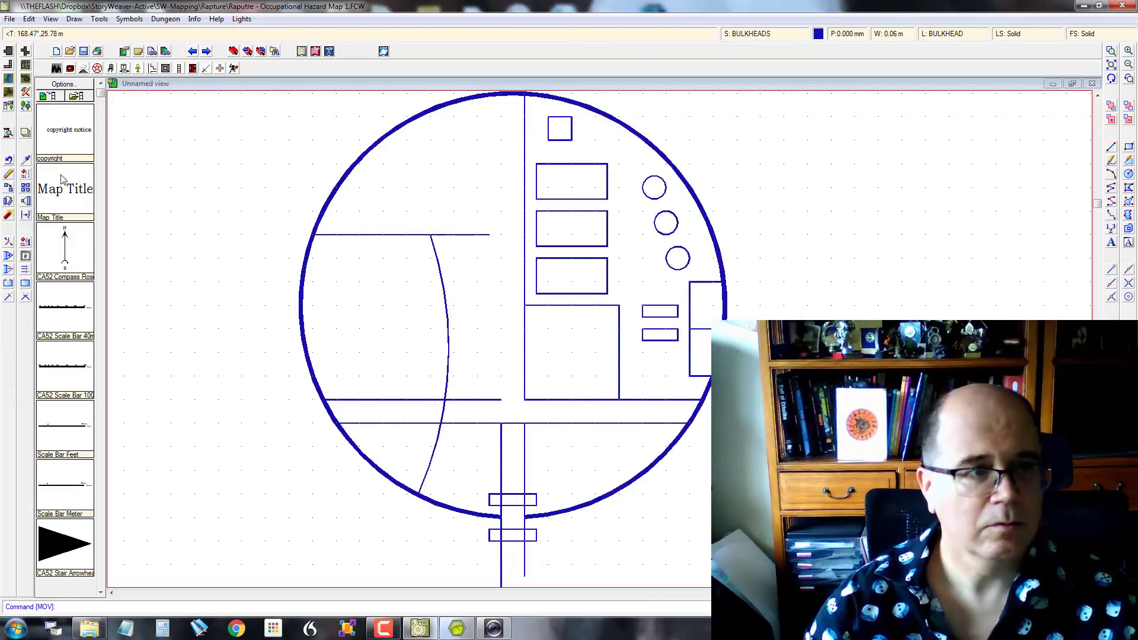
click(50, 18)
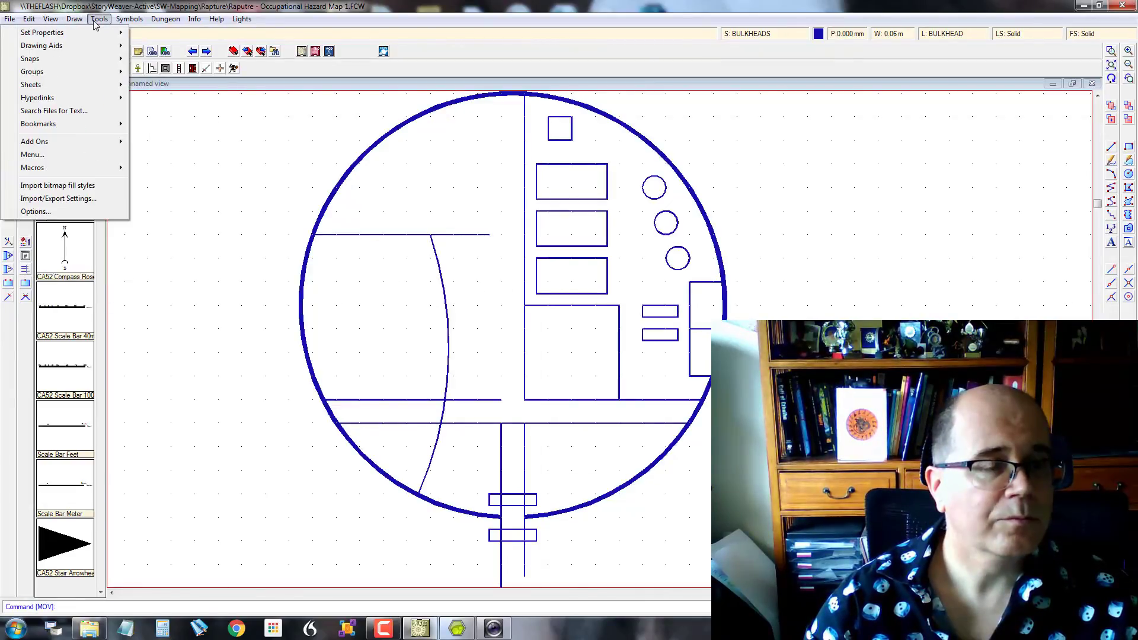
mouse_move(30, 20)
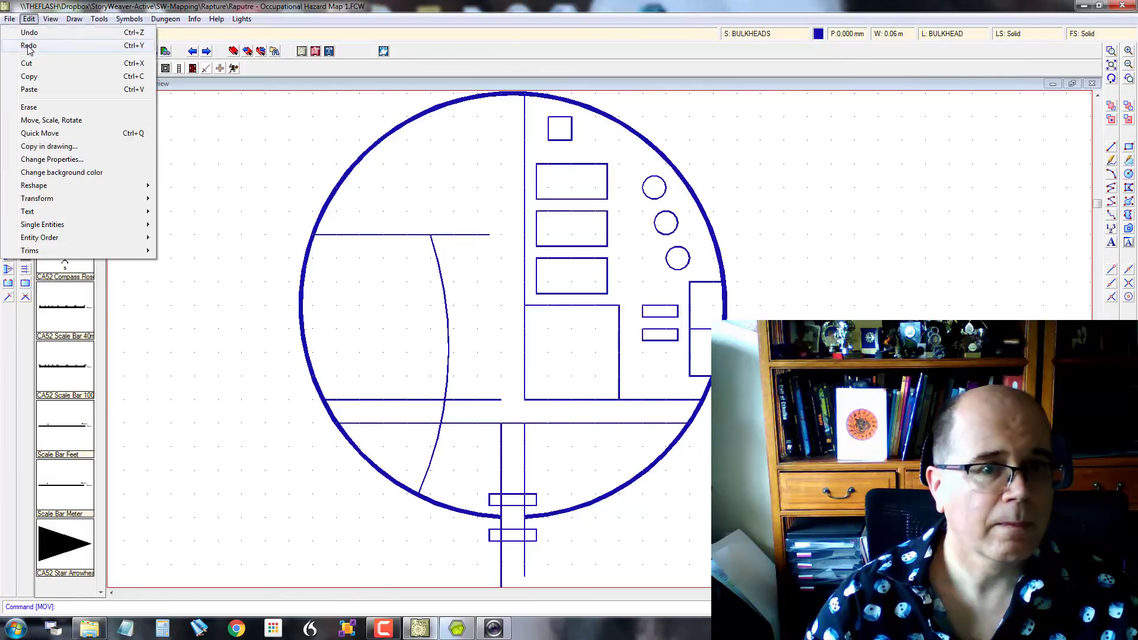
click(28, 44)
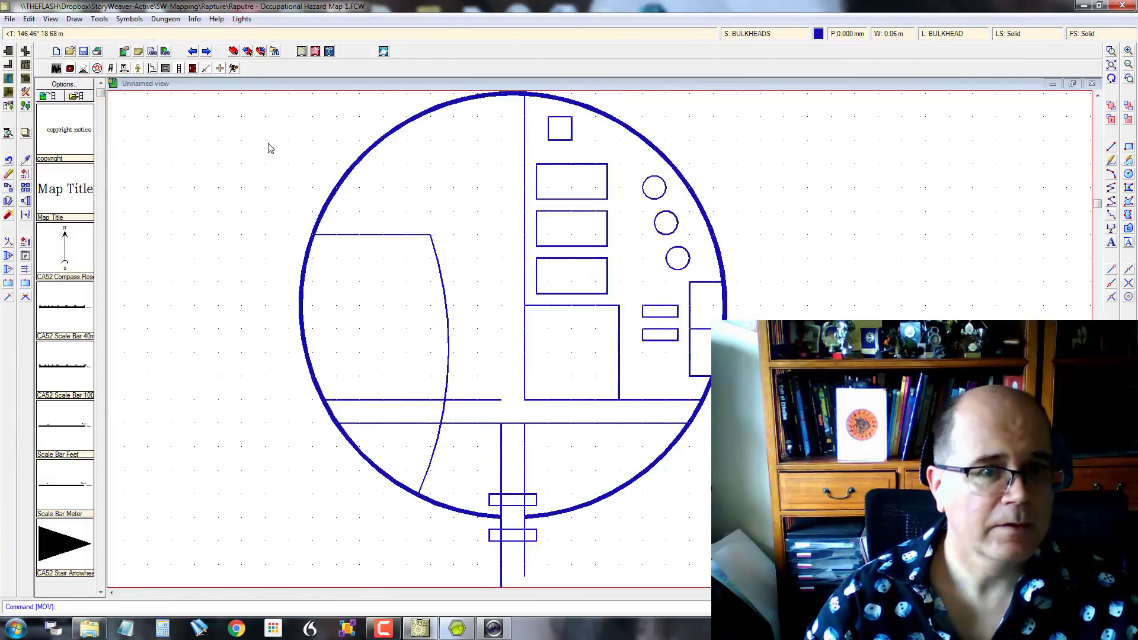
- Rotate the whole furnished dome 120° about its own centre
click(8, 201)
click(236, 98)
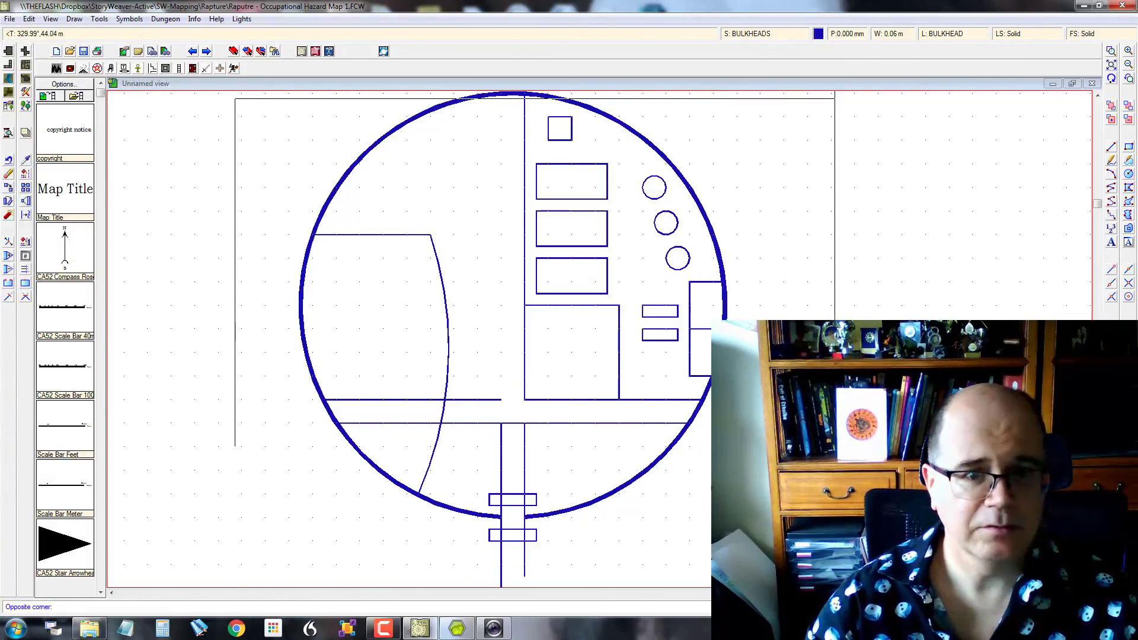
click(836, 560)
right_click(544, 308)
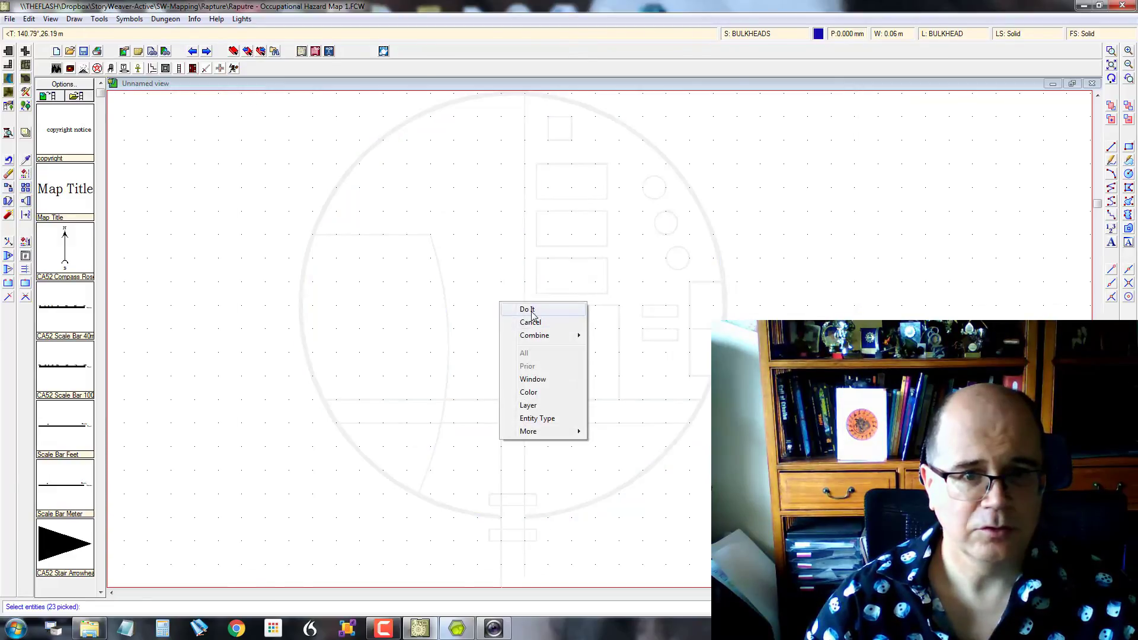
click(535, 310)
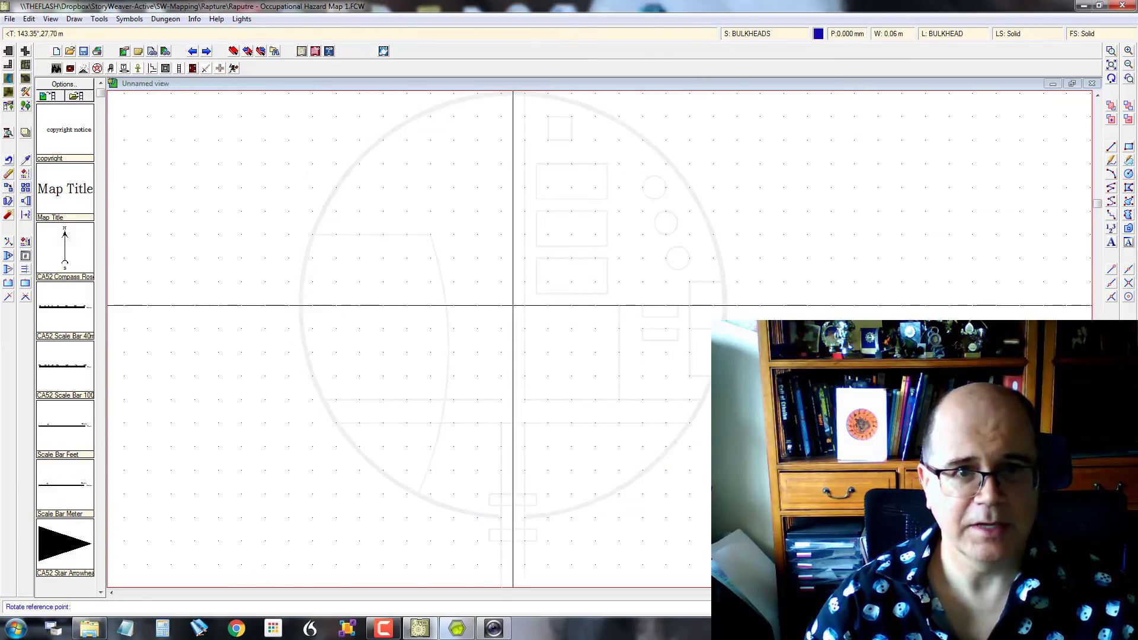
click(512, 305)
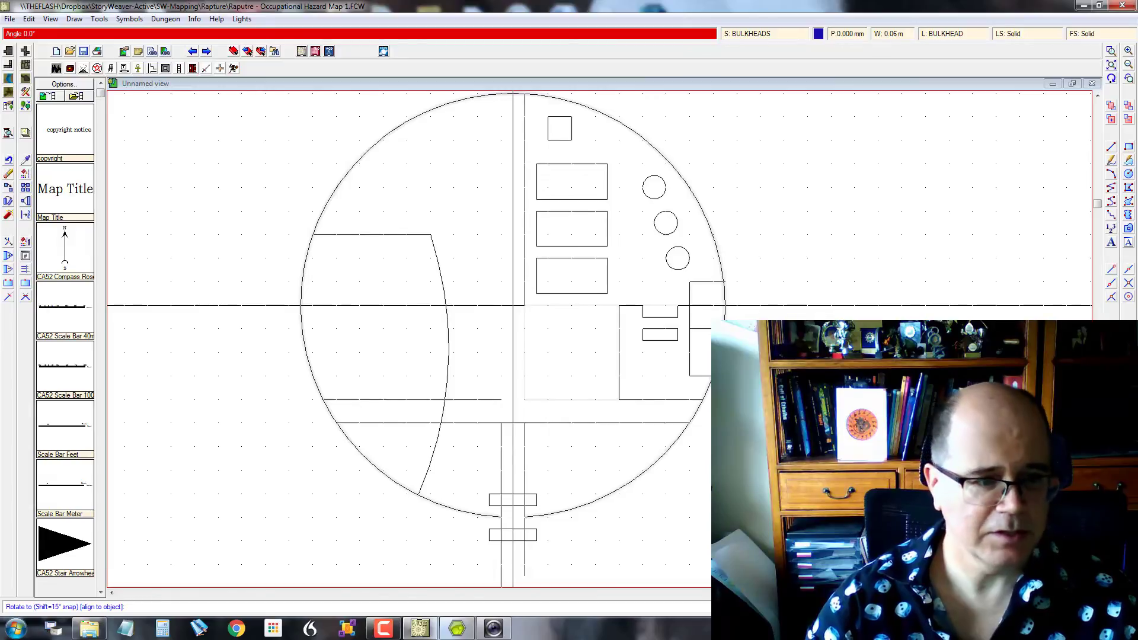
text(30)
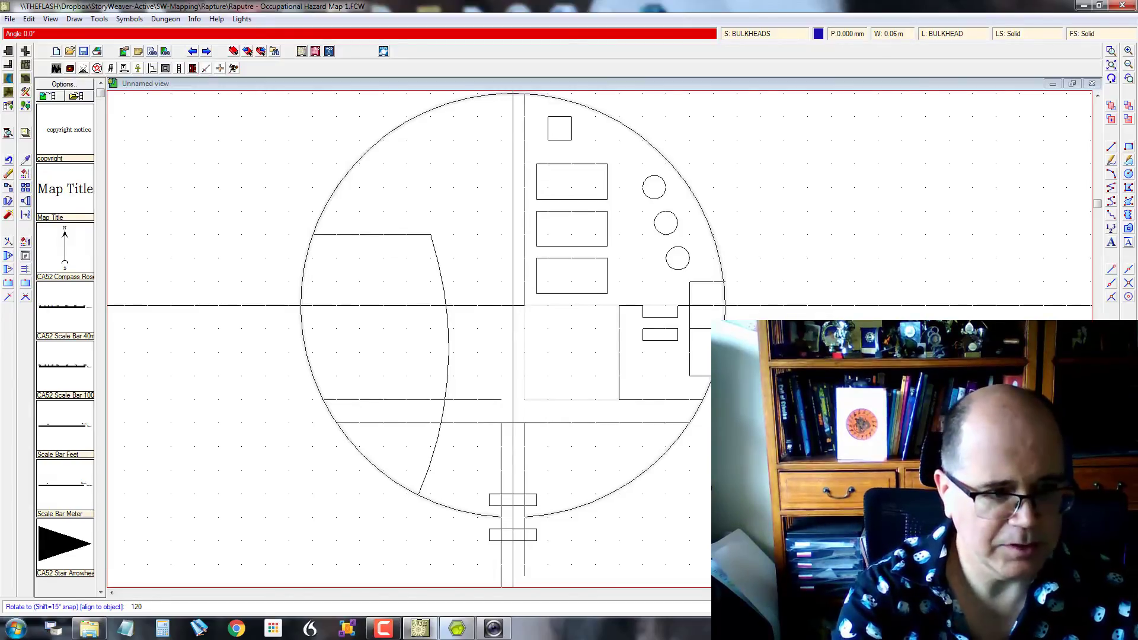
key(Return)
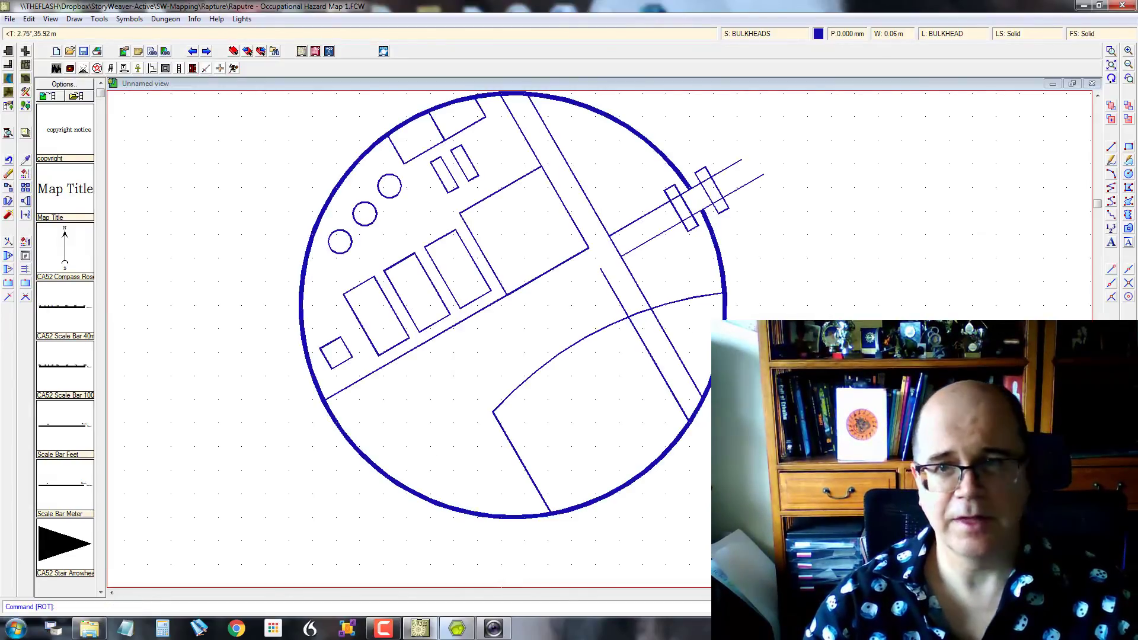
click(1129, 65)
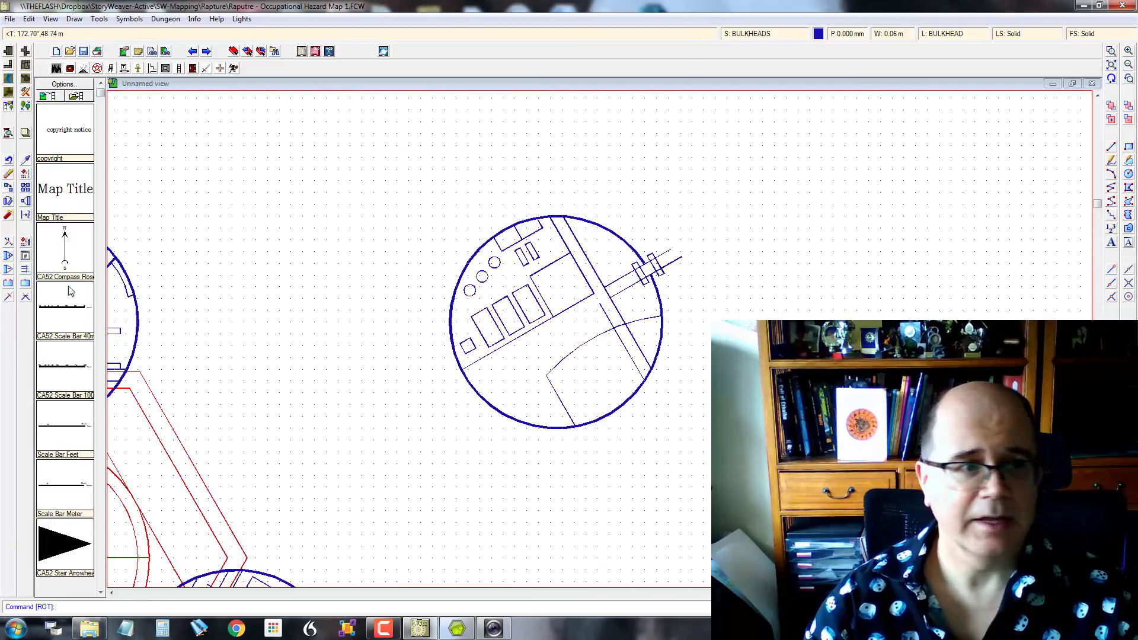
click(8, 188)
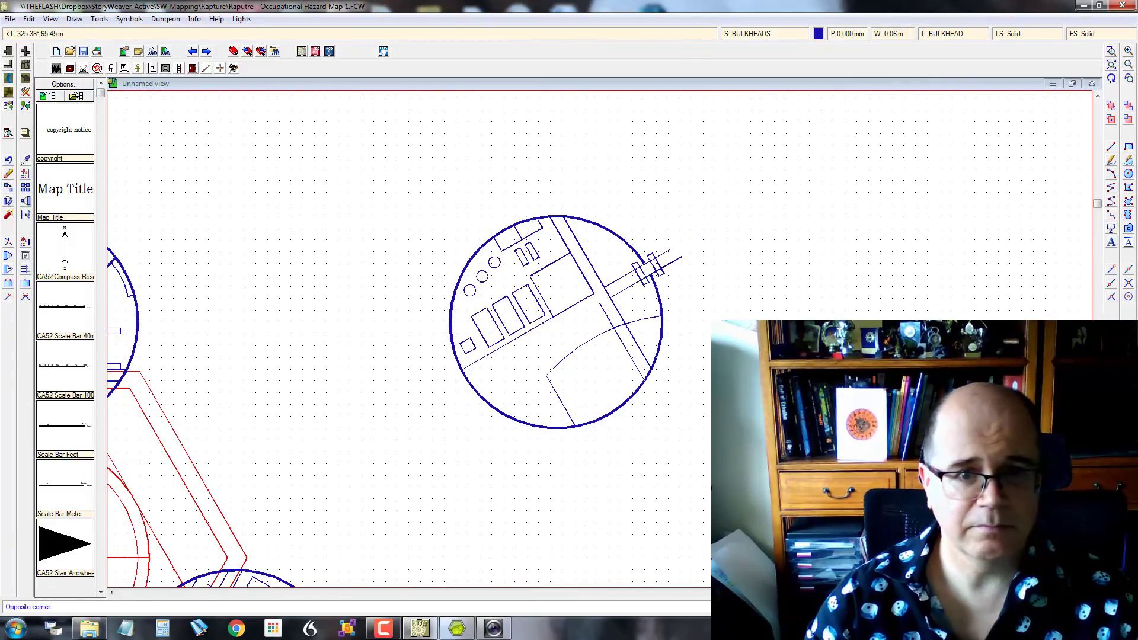
click(597, 343)
right_click(597, 345)
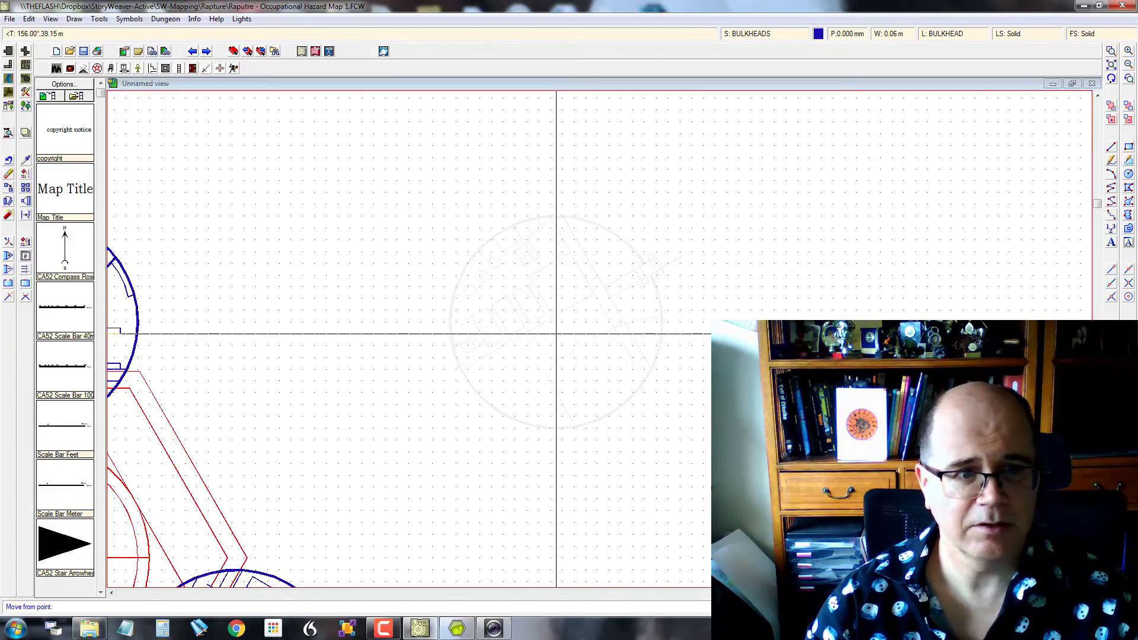
click(556, 333)
click(556, 334)
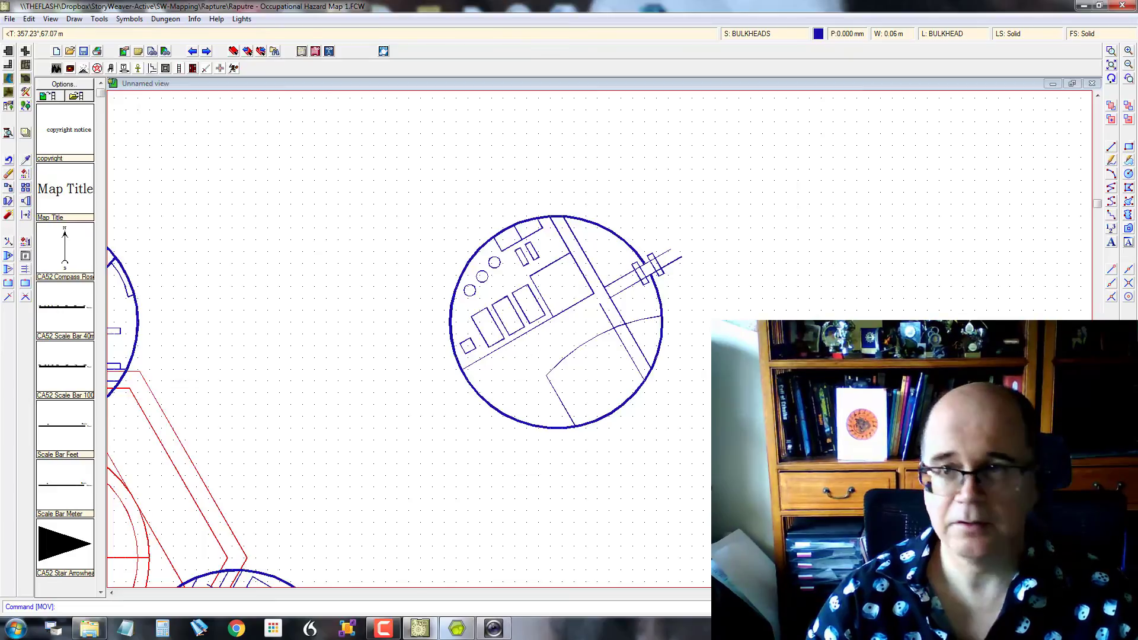
- Move the rotated dome by its centre onto the centre of the lower-left guide circle, at the guide triangle's corner
click(1129, 65)
right_click(528, 270)
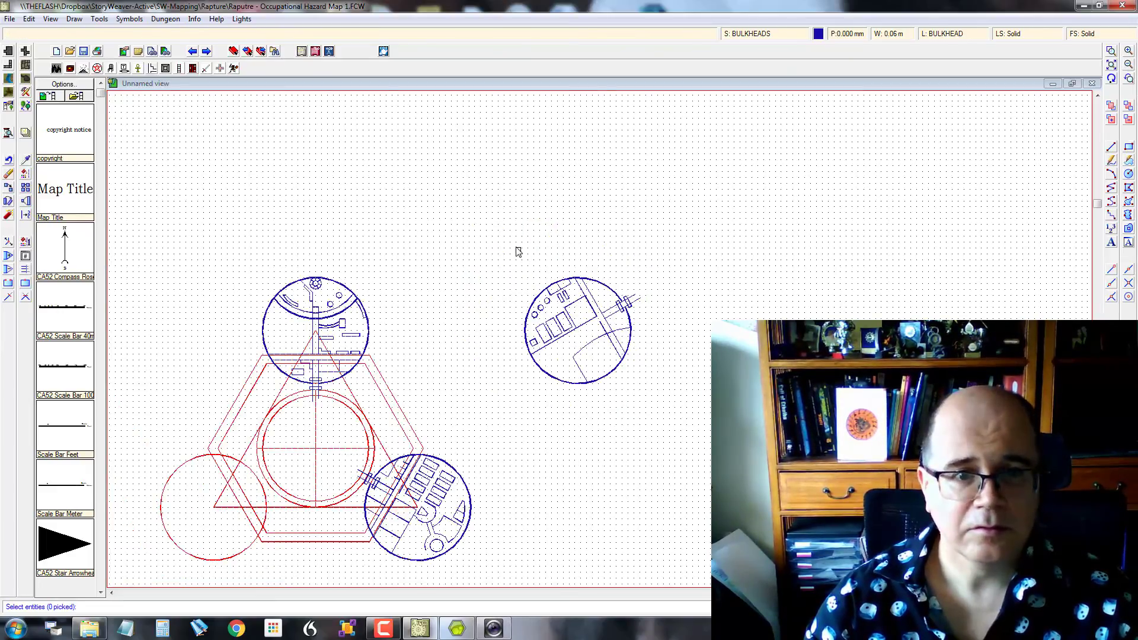
click(516, 247)
click(646, 385)
right_click(541, 316)
click(570, 325)
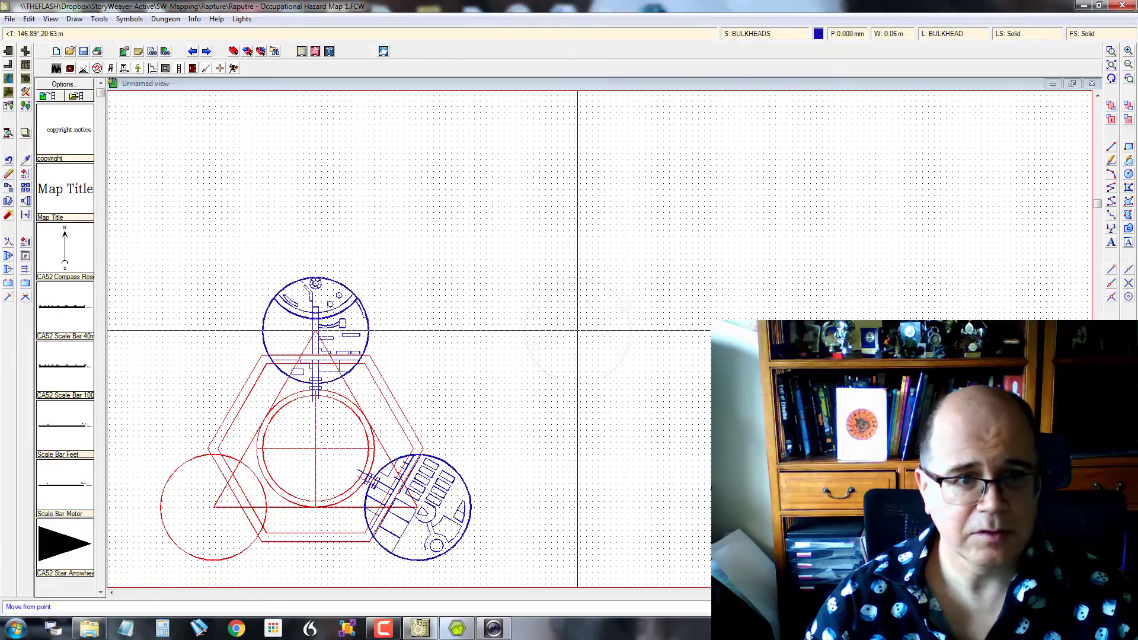
click(578, 331)
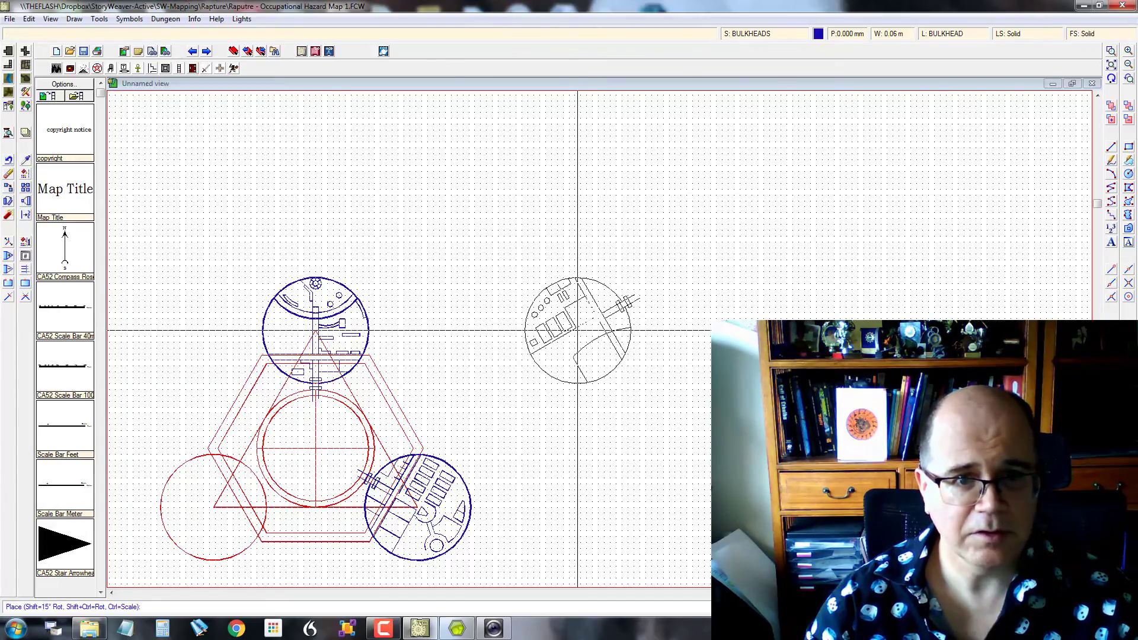
click(1110, 53)
click(203, 491)
click(239, 515)
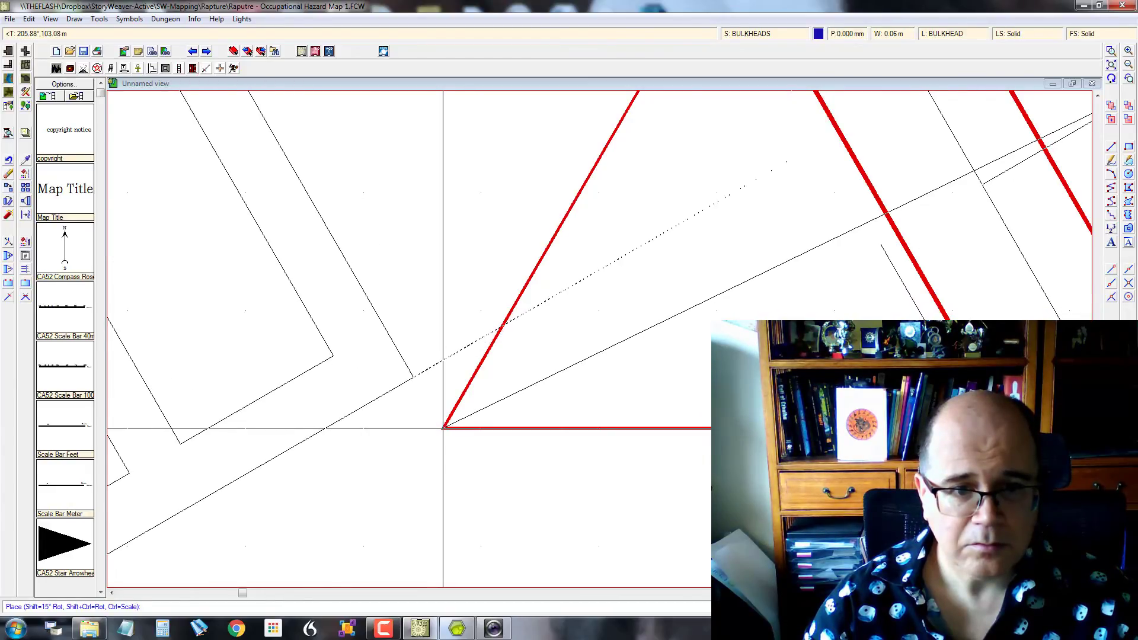
click(443, 427)
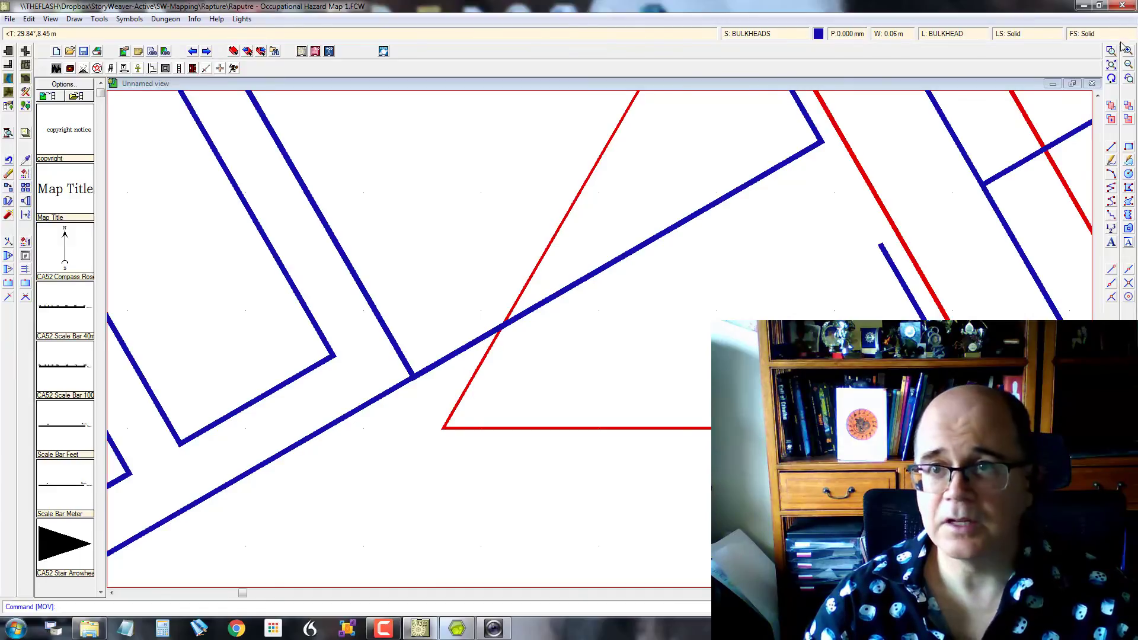
click(1112, 65)
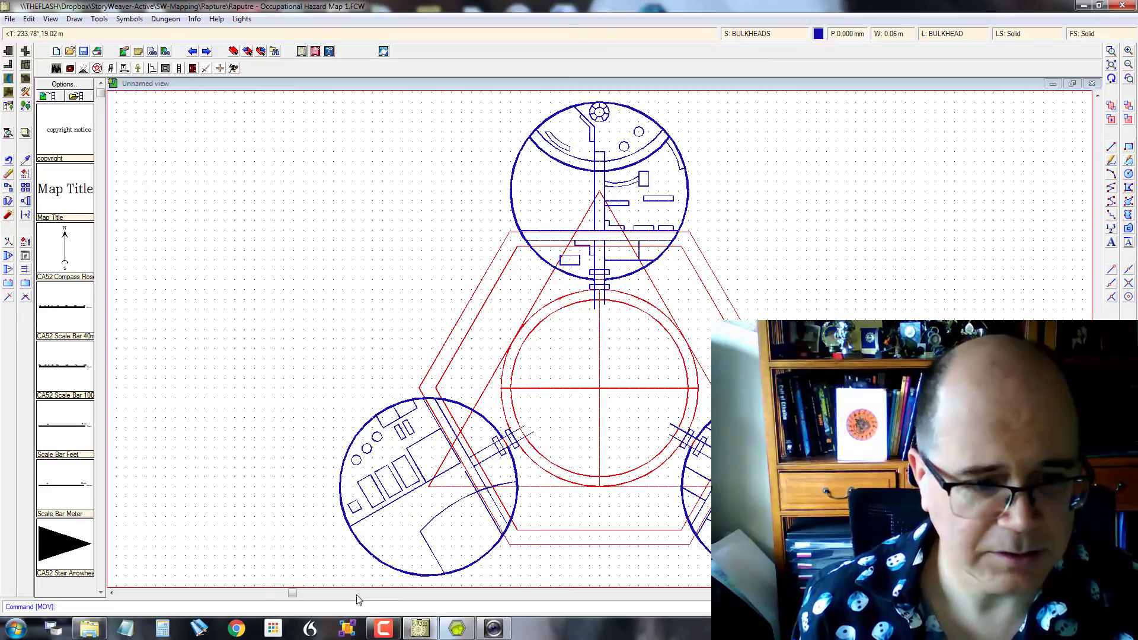
- After checking the sketch, turn the central dome's outer guide circle into a bulkhead wall and trim the three domes' connecting corridors to it
click(457, 630)
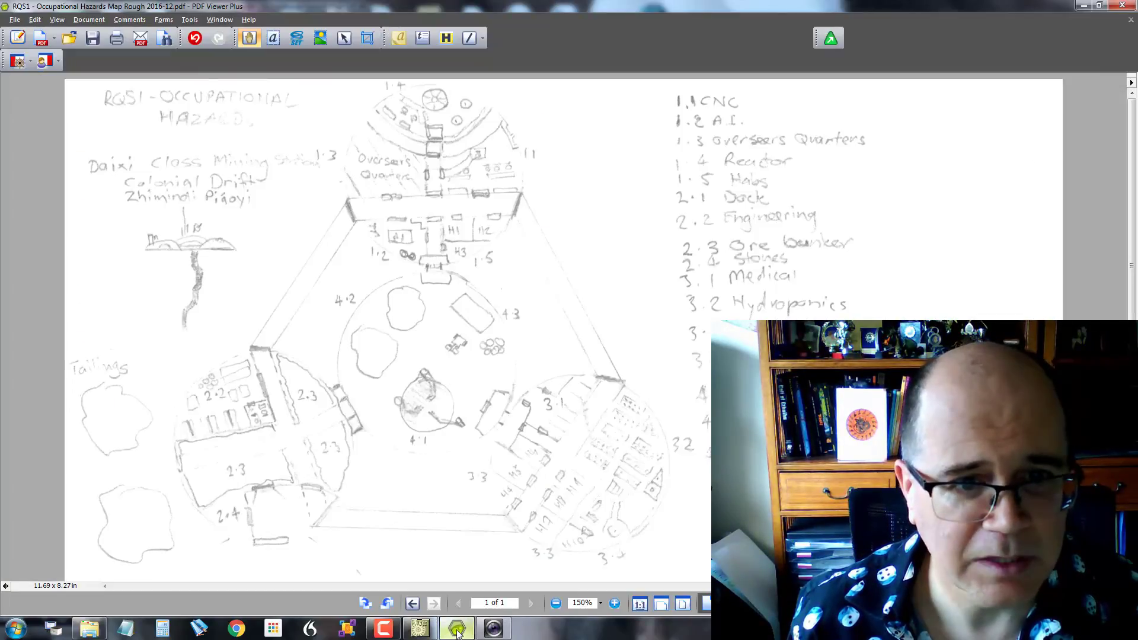
click(457, 630)
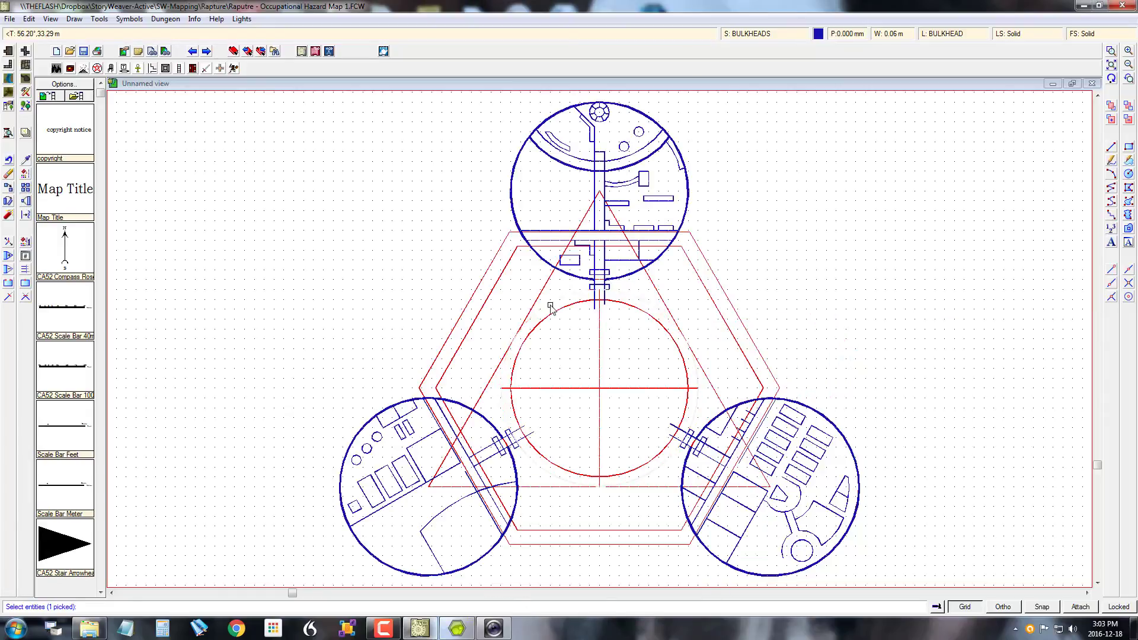
scroll(401, 300, up, 2)
click(418, 434)
click(750, 432)
click(758, 415)
click(594, 128)
click(575, 128)
scroll(634, 296, down, 2)
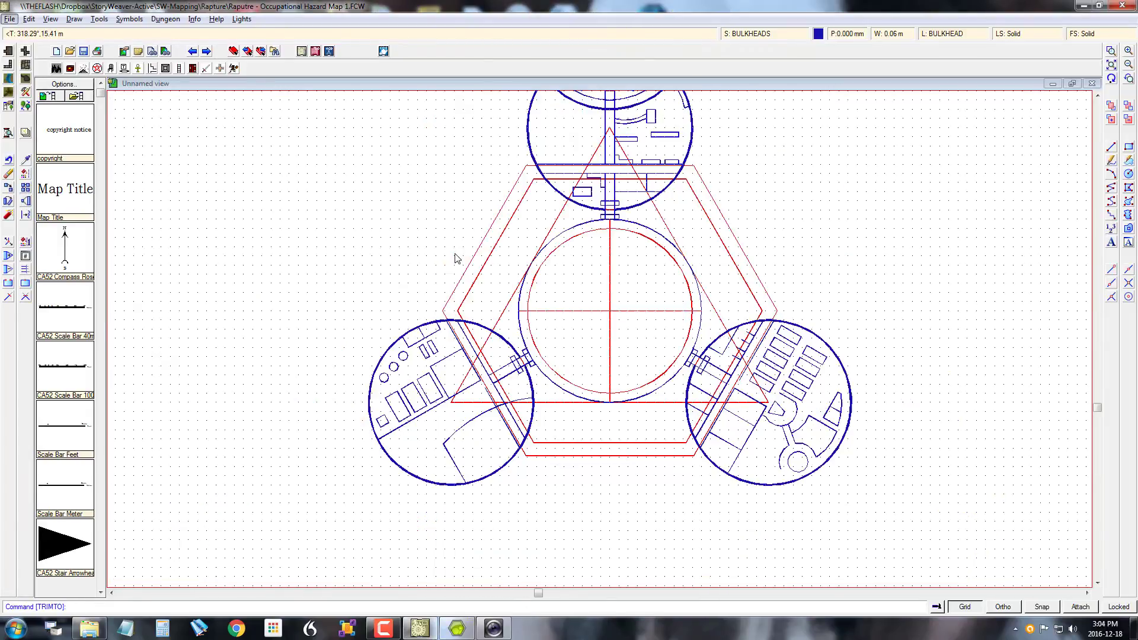
- Following the sketch, draw a snapped circle in the central dome's lower half and two smooth irregular outlines in its upper half
click(457, 630)
click(421, 628)
click(1042, 607)
click(1128, 174)
click(610, 347)
click(629, 348)
click(1128, 200)
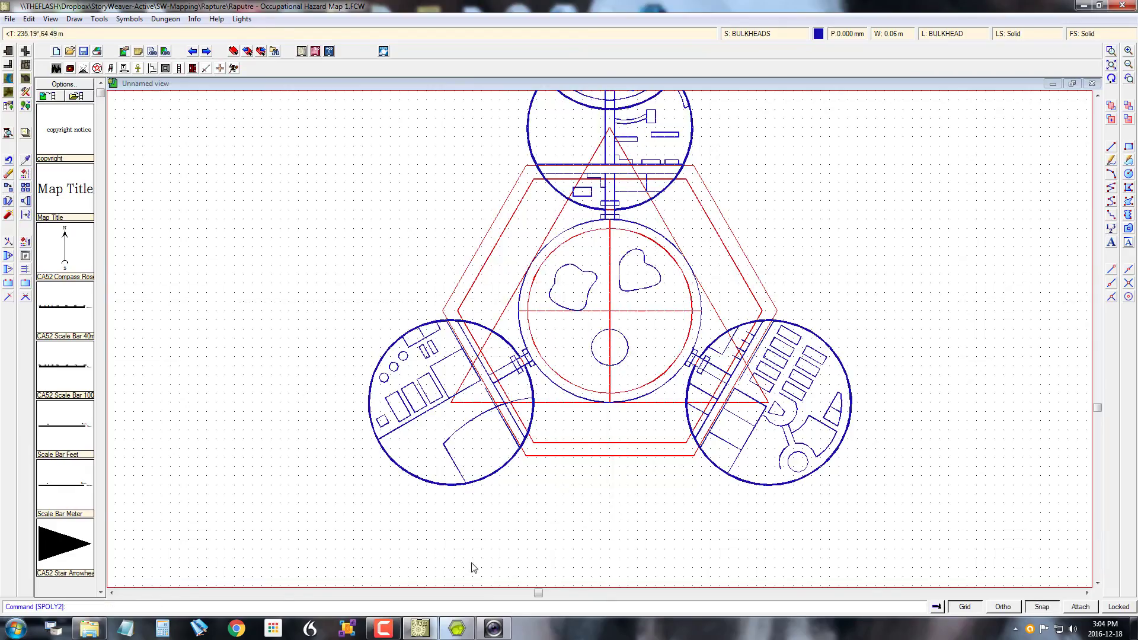
- Add a small horizontal rectangle and a cluster of four small circles beneath the heart-shaped outline in the central dome
click(1129, 147)
click(628, 306)
click(651, 316)
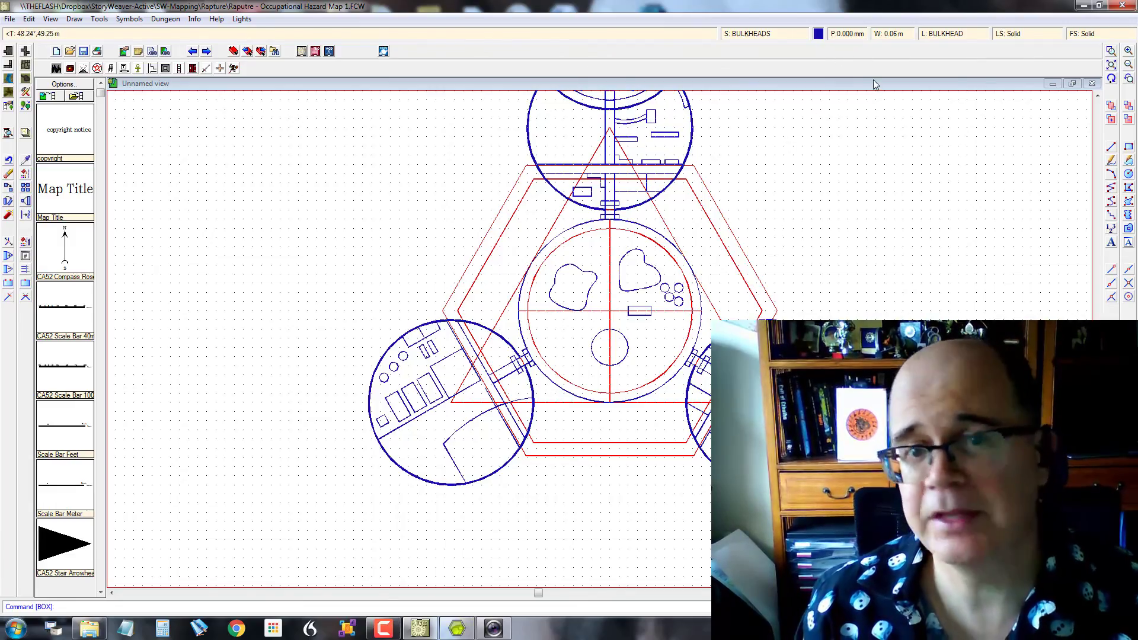
- Hide the GUIDES layer and draw a line from the upper wall's left end in the top dome to the lower-left dome's outer wall end
click(936, 35)
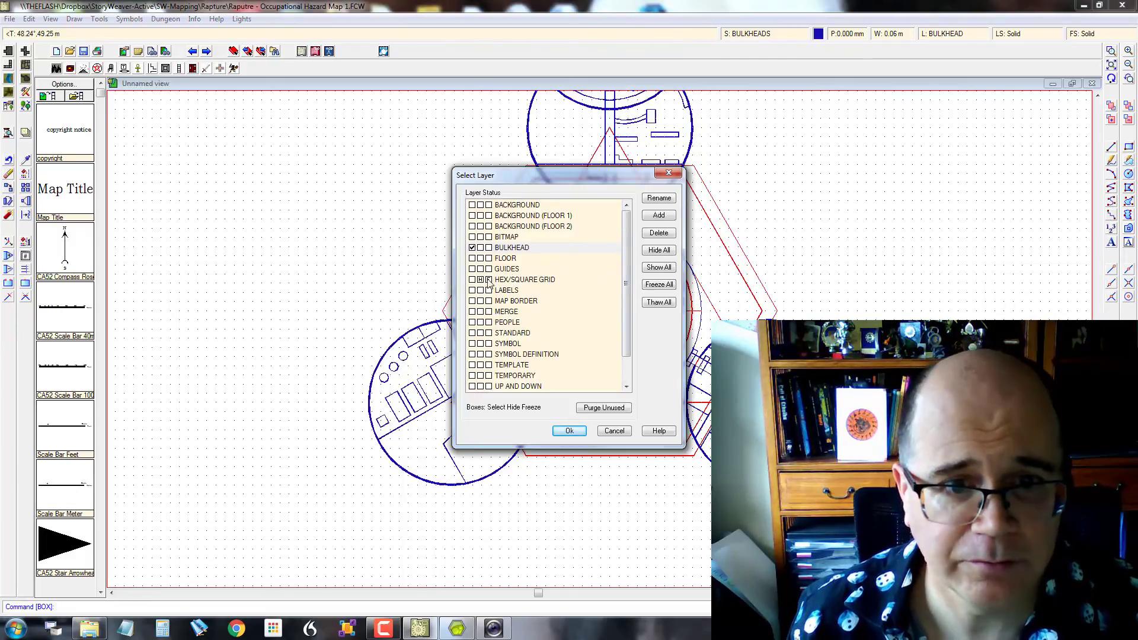
click(569, 431)
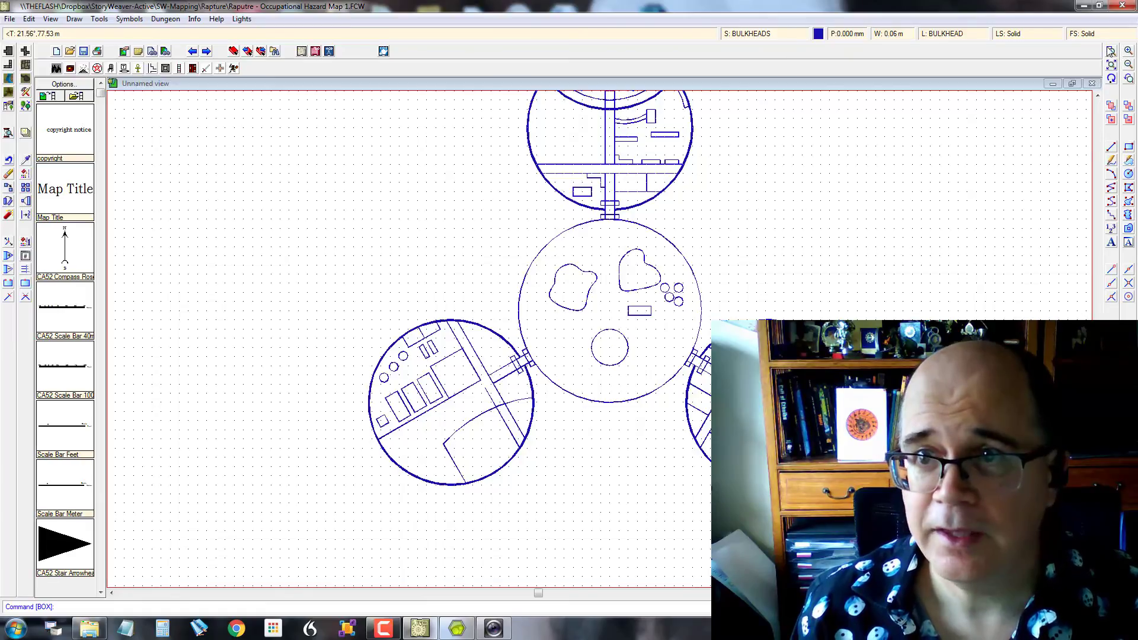
click(1112, 148)
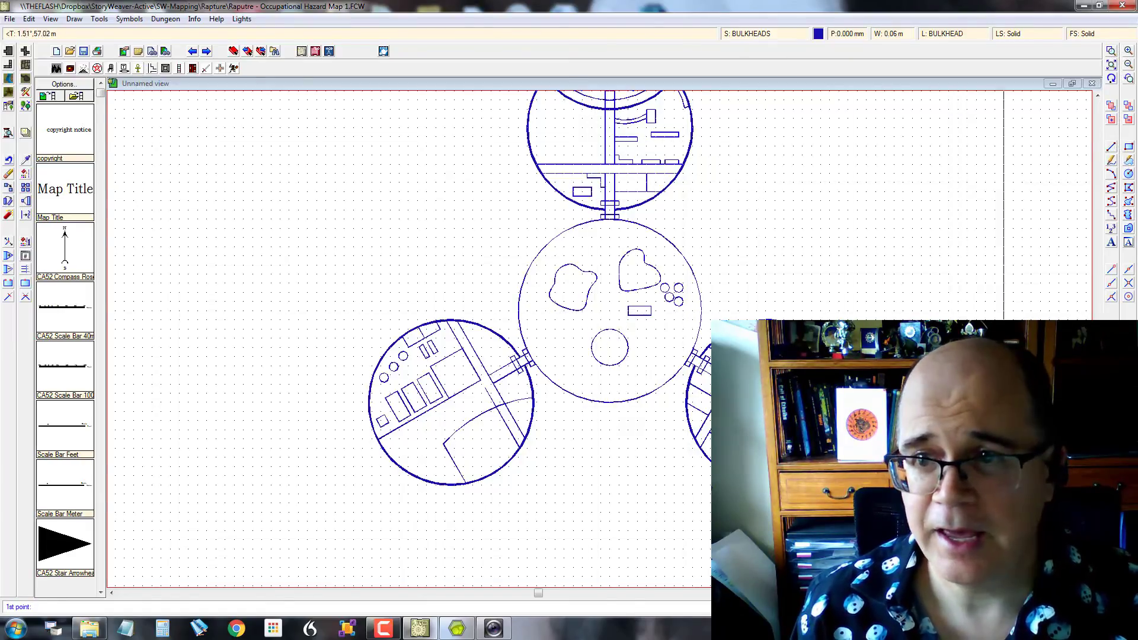
click(1113, 270)
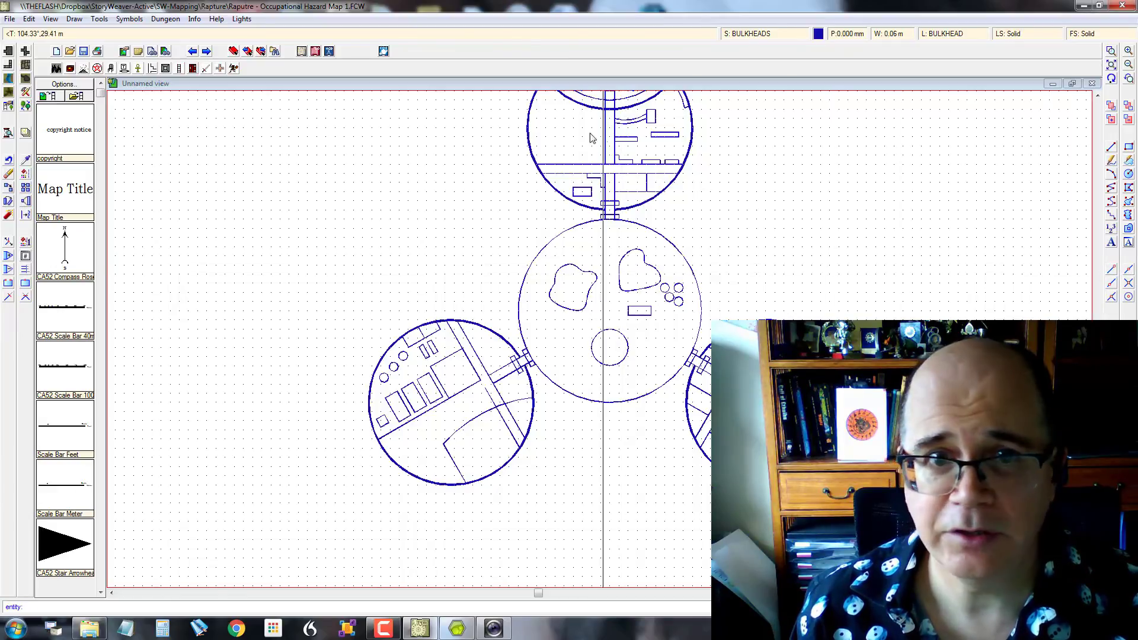
click(540, 167)
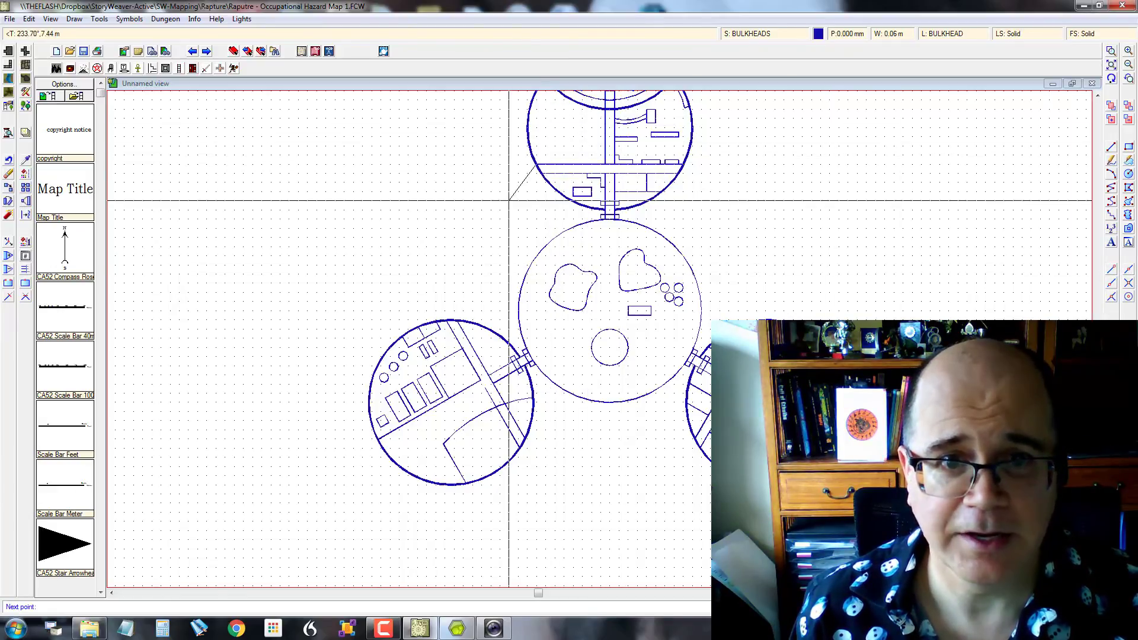
click(1113, 266)
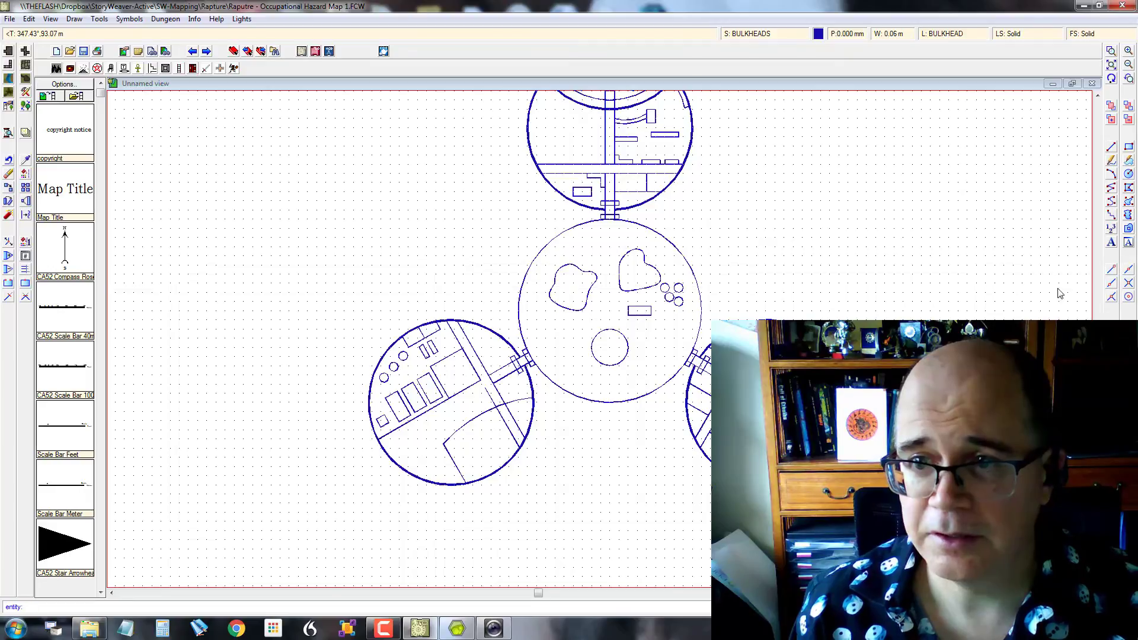
click(449, 328)
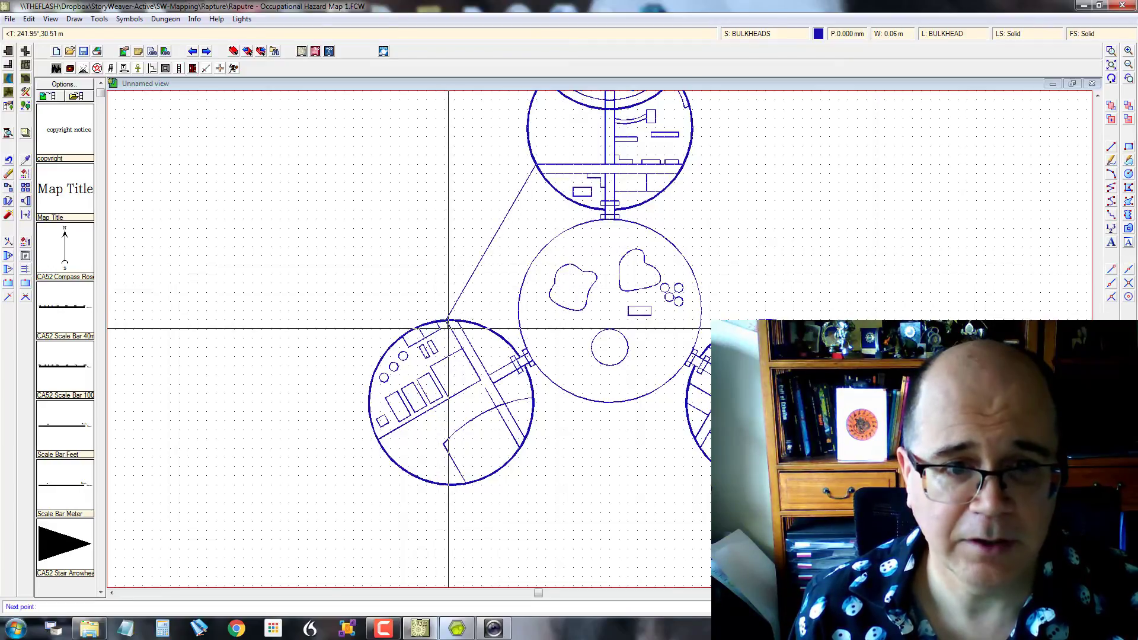
right_click(449, 327)
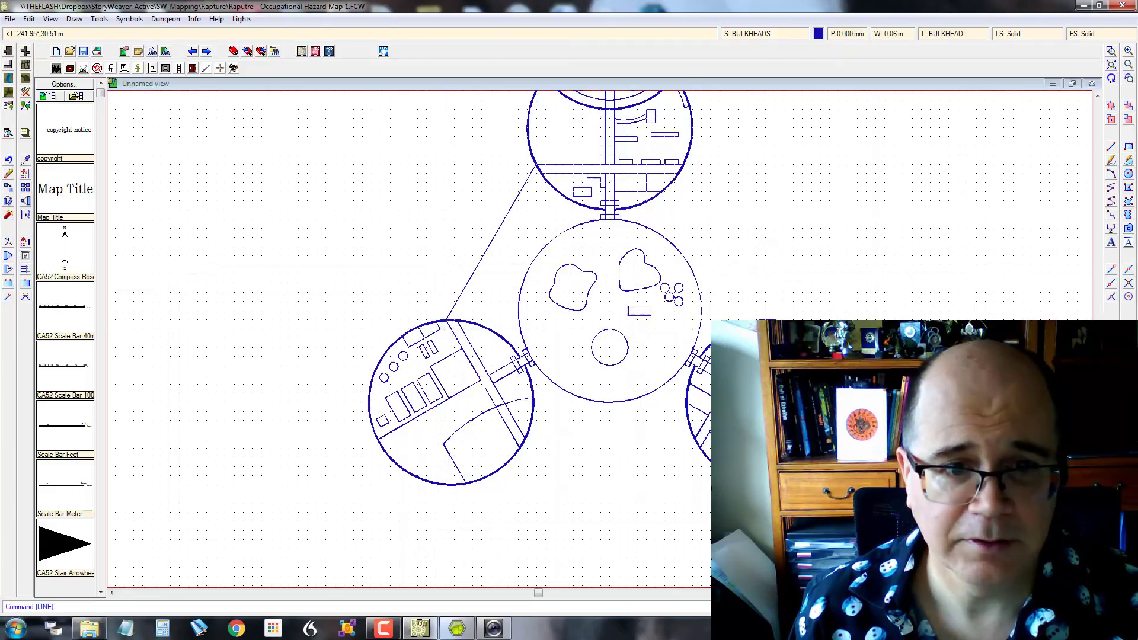
- Draw the corridor's inner line between the endpoints of the inner cross walls in the top and lower-left domes
click(1112, 270)
click(643, 257)
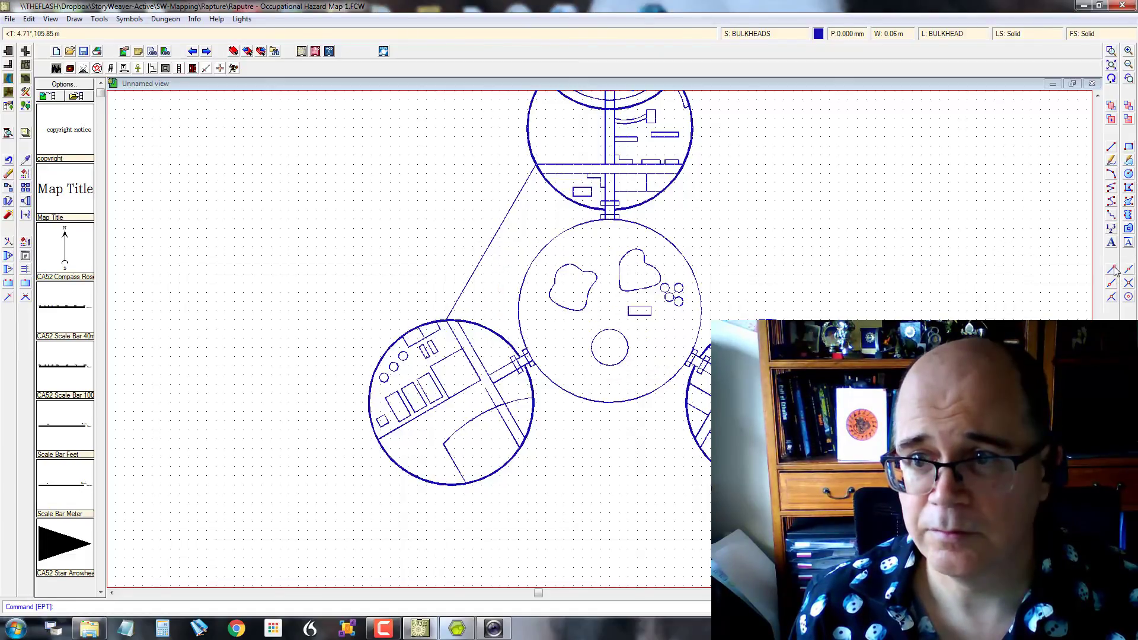
click(1112, 149)
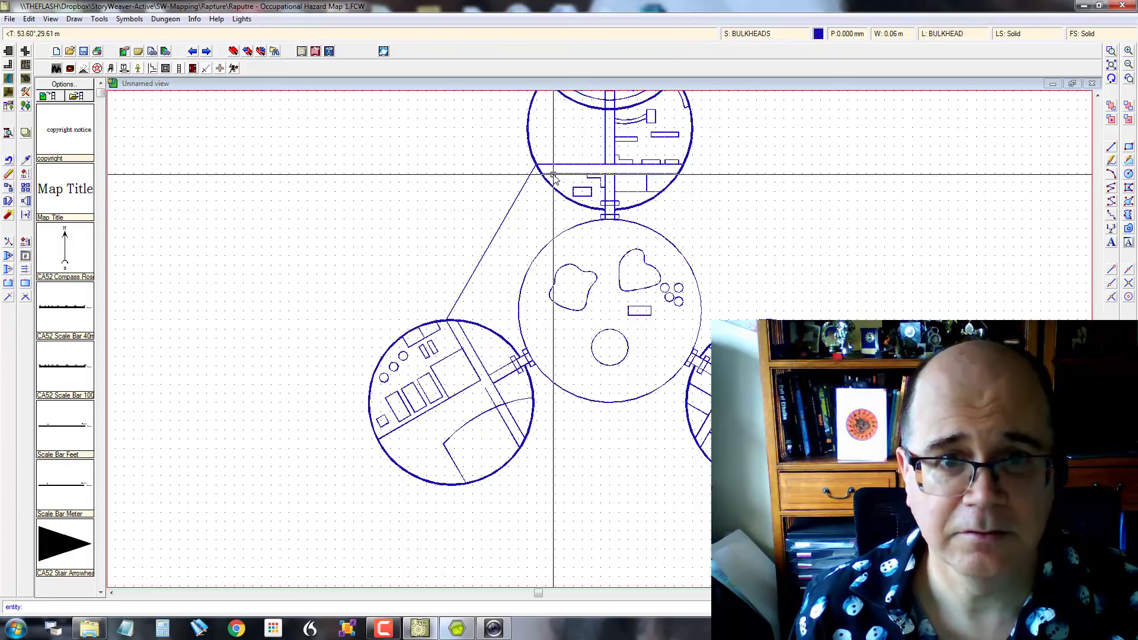
click(553, 175)
click(1113, 269)
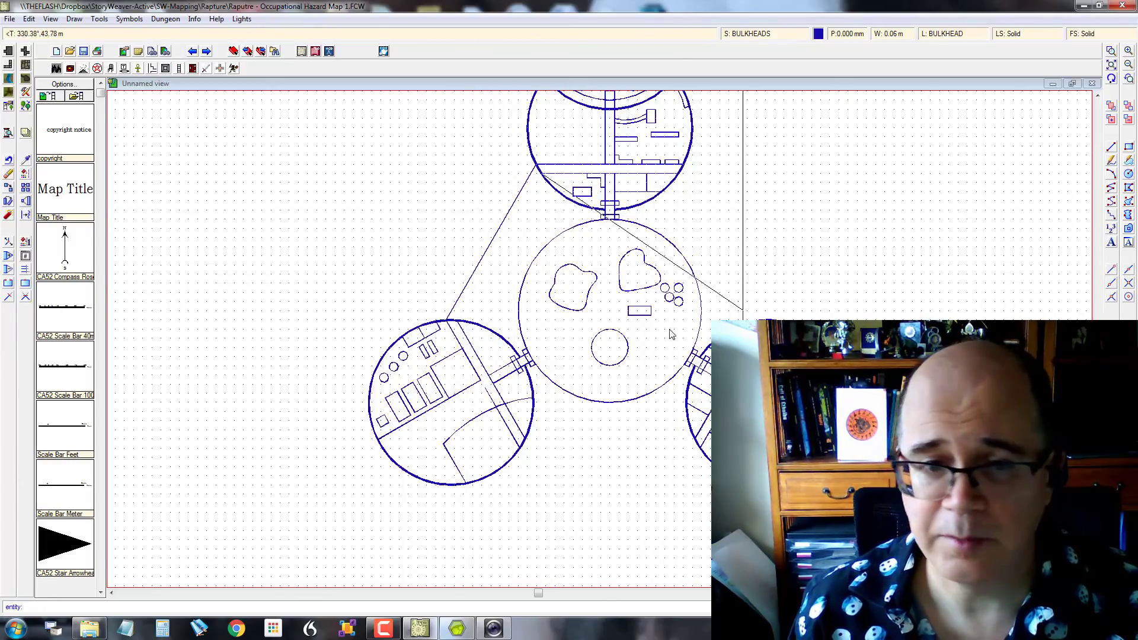
click(466, 330)
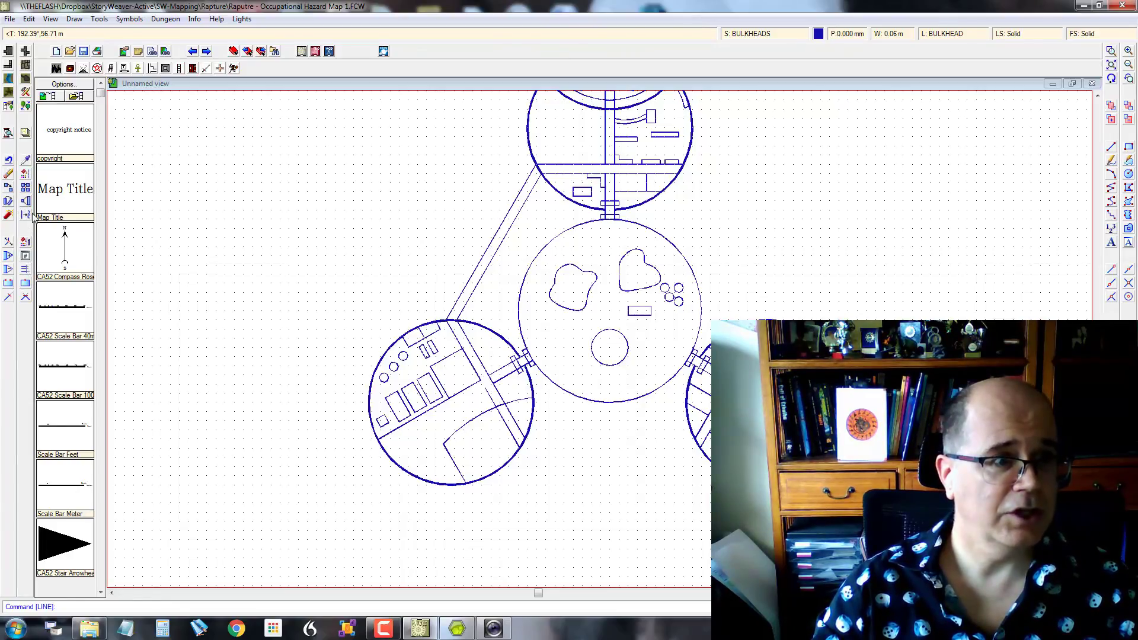
- Try to copy the two corridor lines between the top and lower-left domes as a rectangular array
click(26, 188)
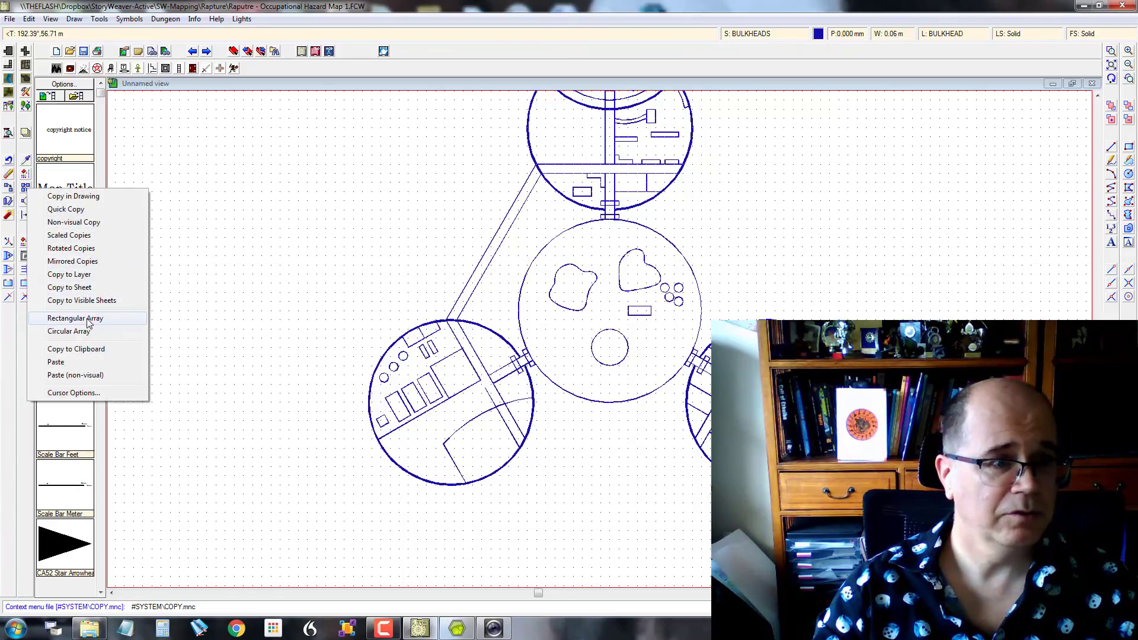
click(65, 320)
click(482, 230)
click(506, 246)
right_click(506, 248)
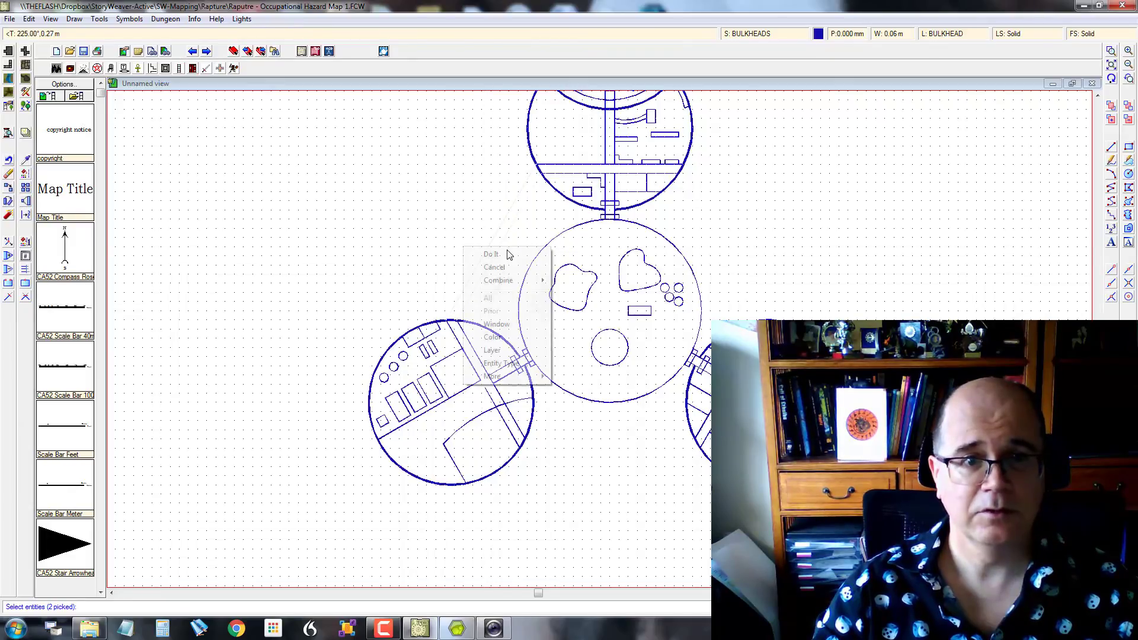
click(502, 255)
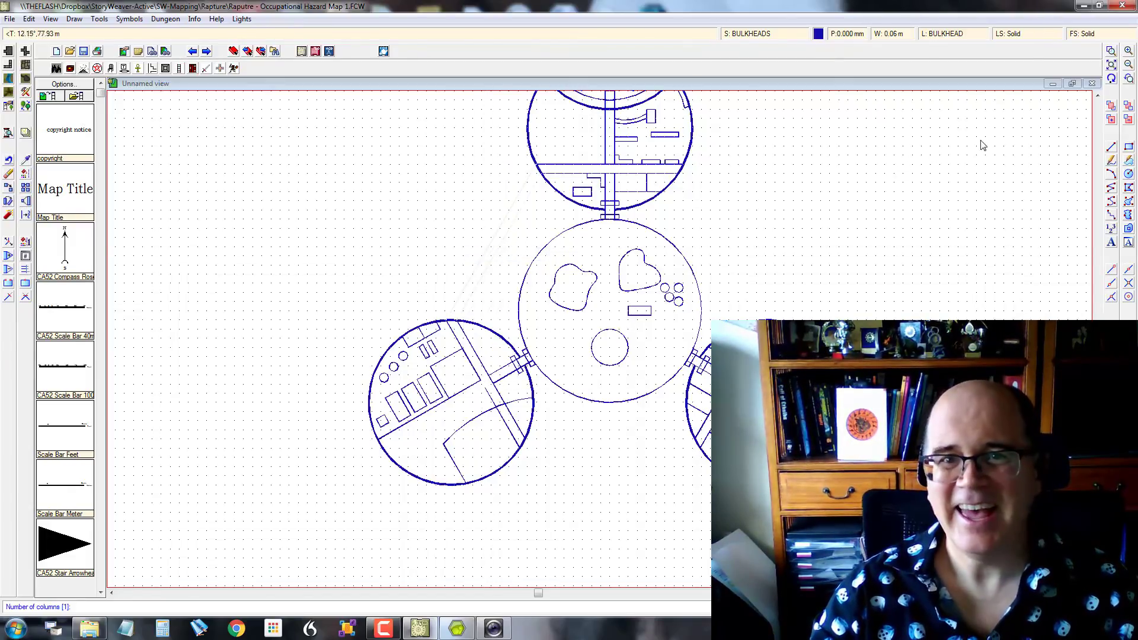
- Show the GUIDES layer again and finish the rectangular array with 1 column and 1 row
click(939, 37)
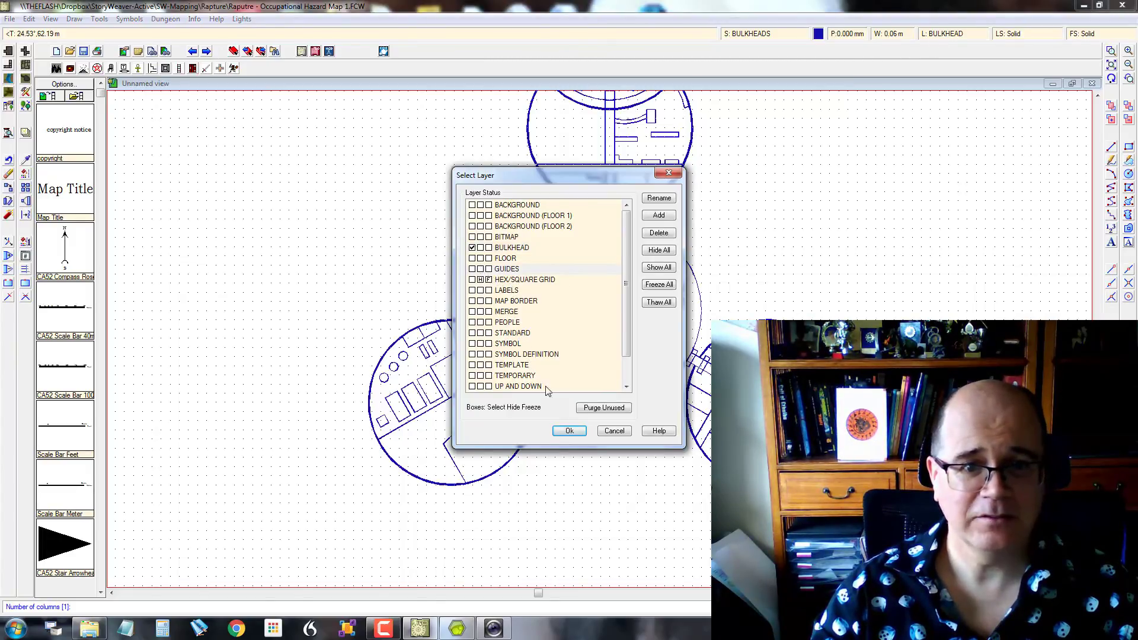
click(568, 431)
click(513, 332)
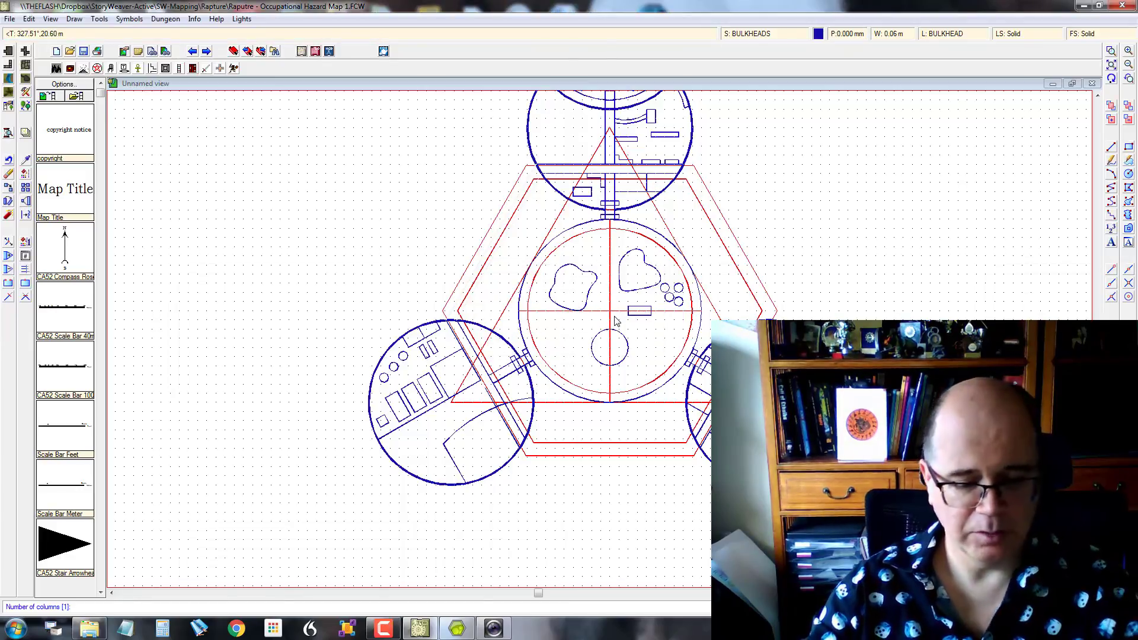
key(Return)
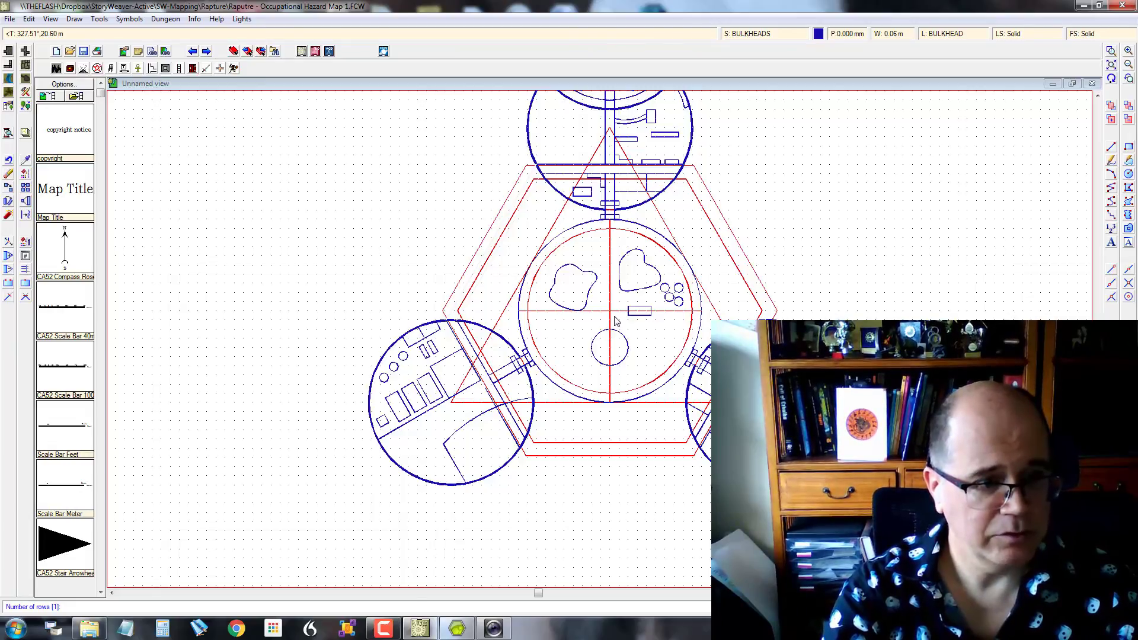
key(Return)
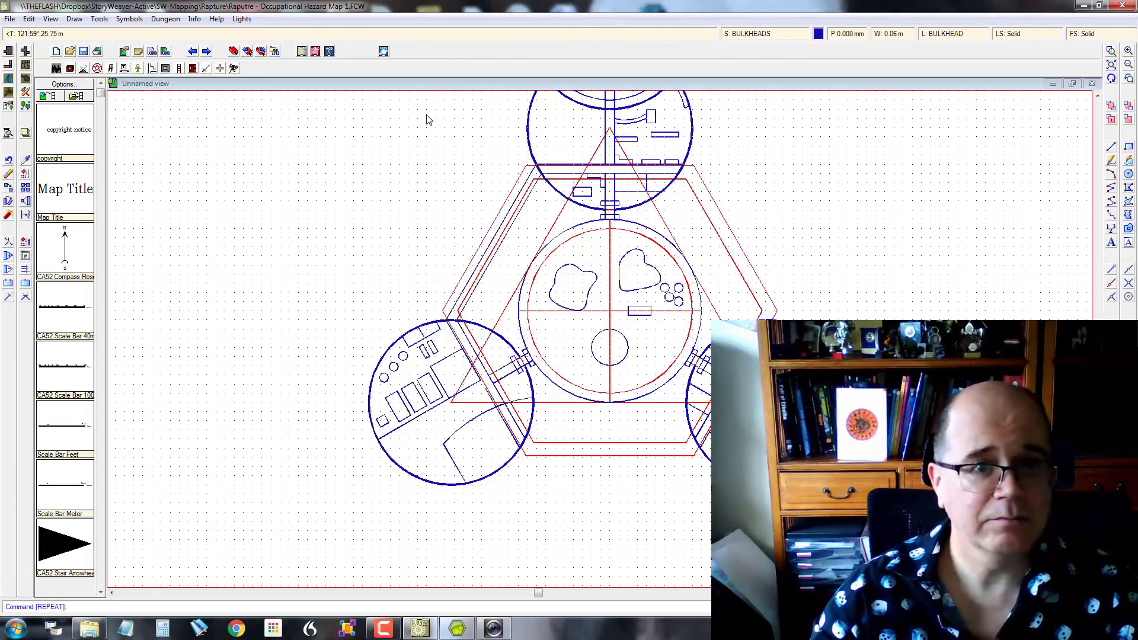
- Try to make rotated copies of the two corridor lines at an angle of -120°
right_click(26, 191)
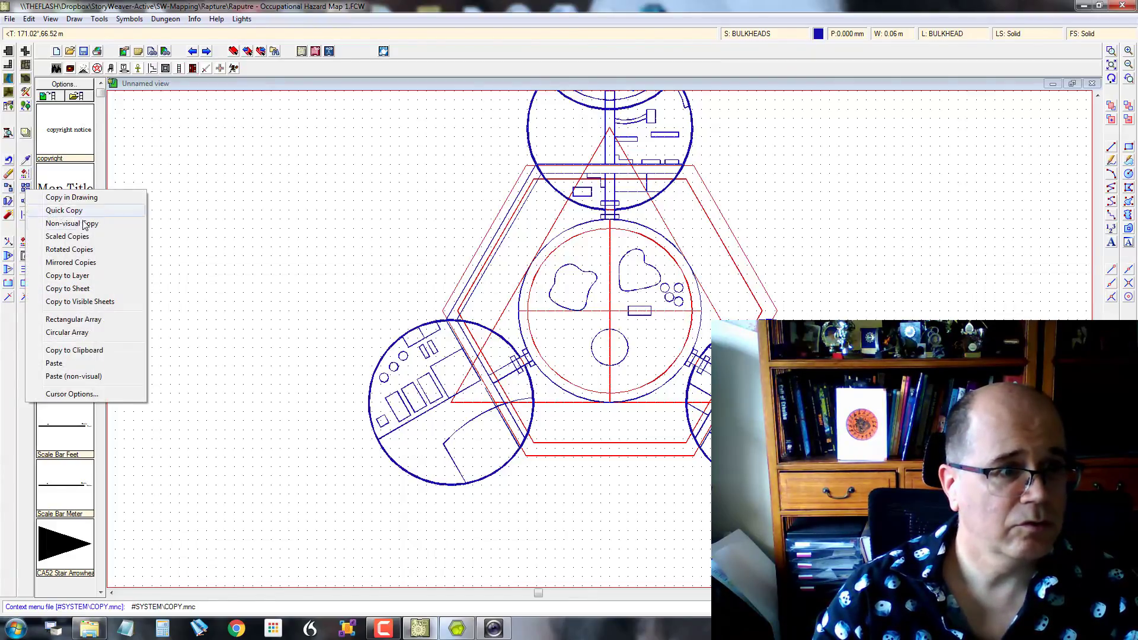
click(83, 262)
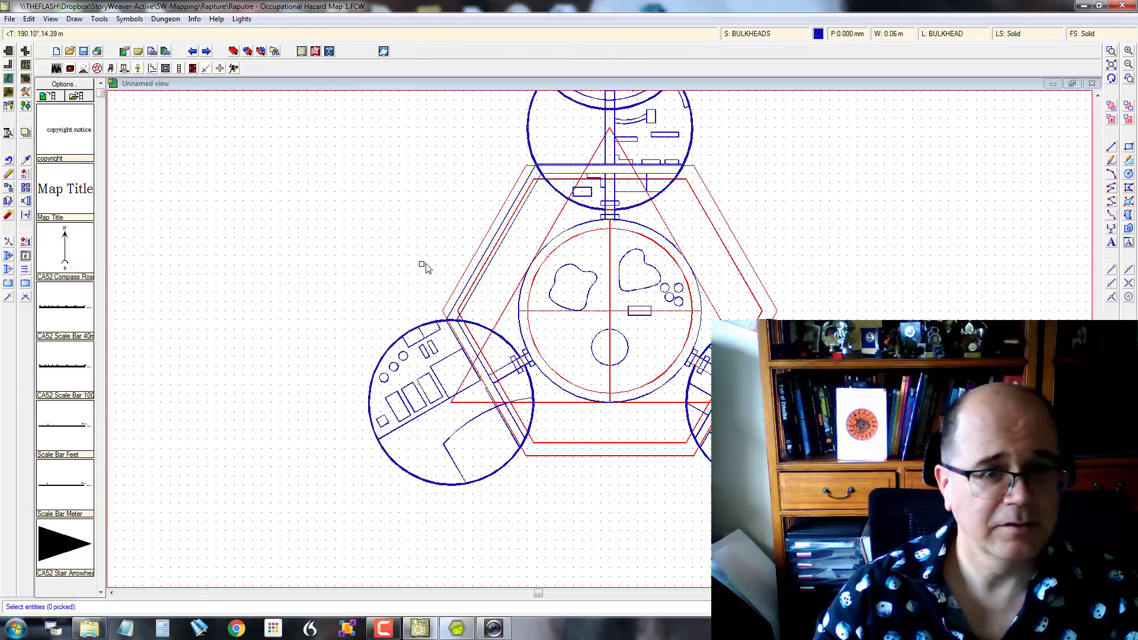
click(492, 242)
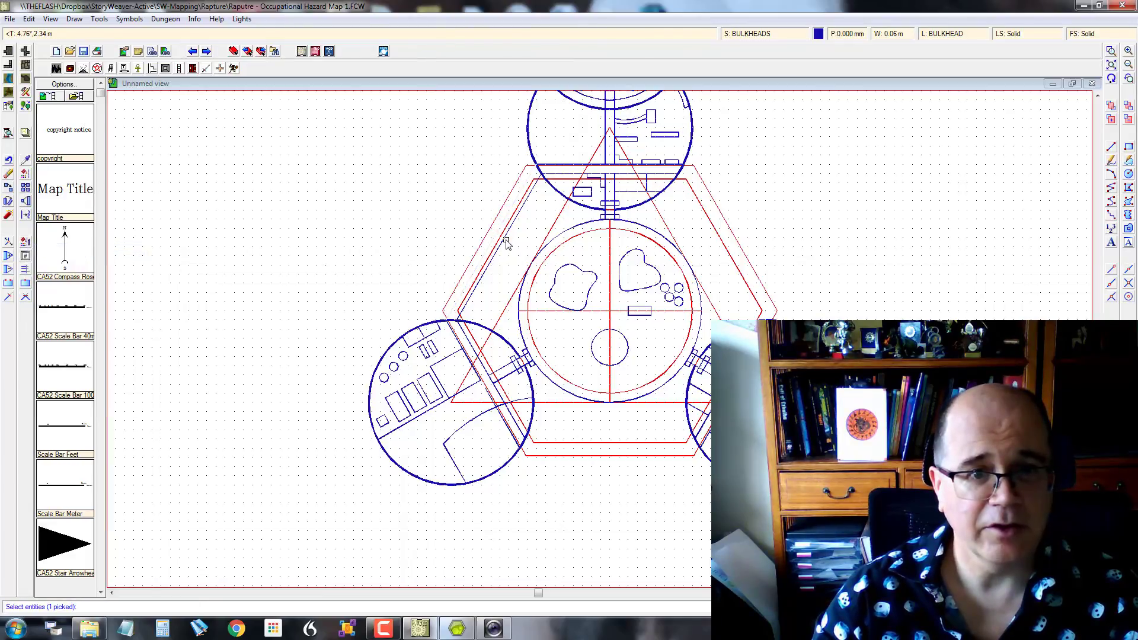
click(508, 243)
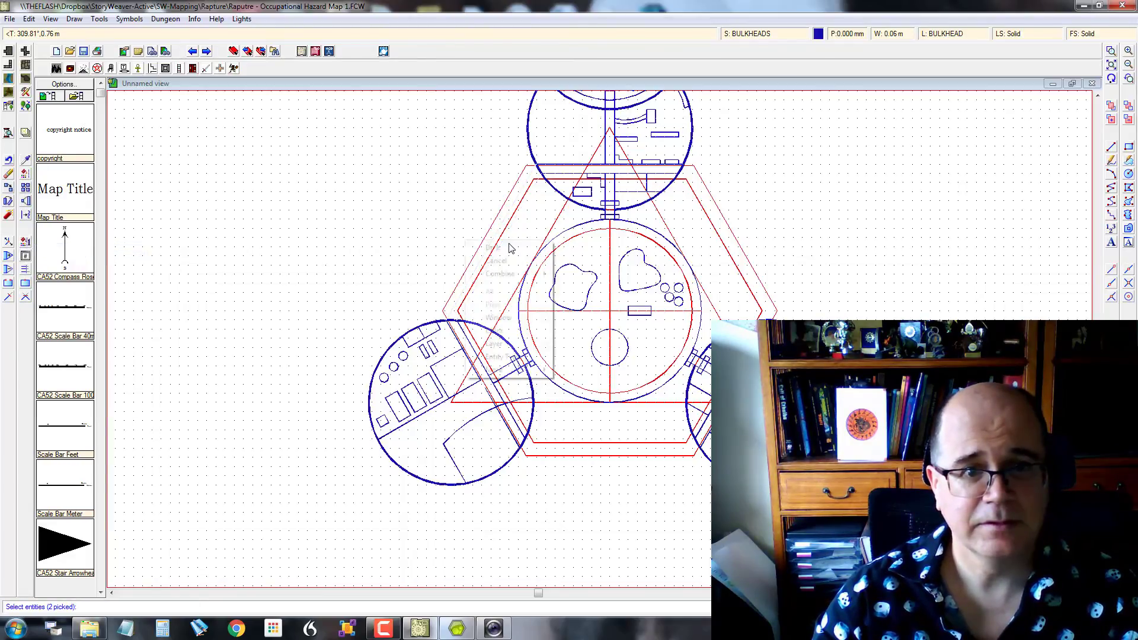
right_click(508, 246)
click(504, 251)
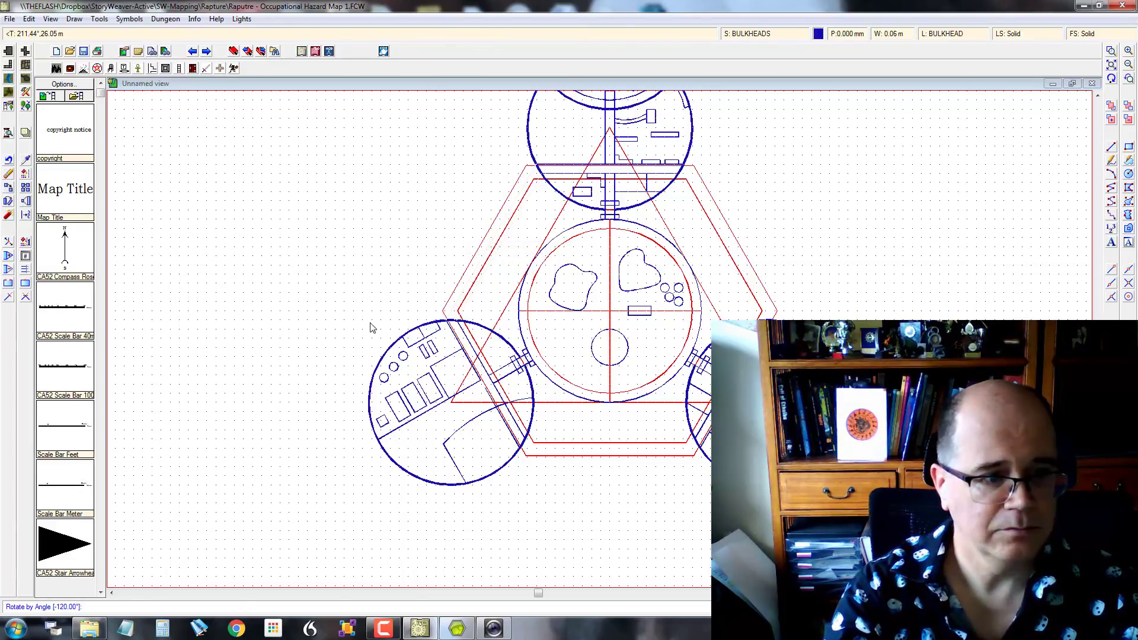
key(Return)
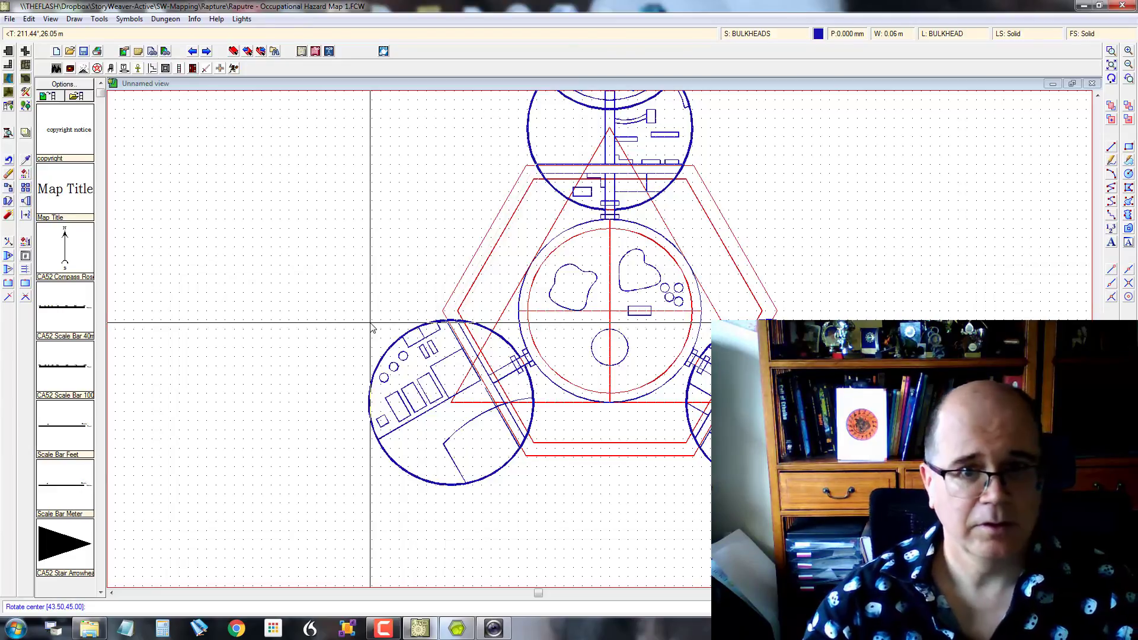
click(546, 309)
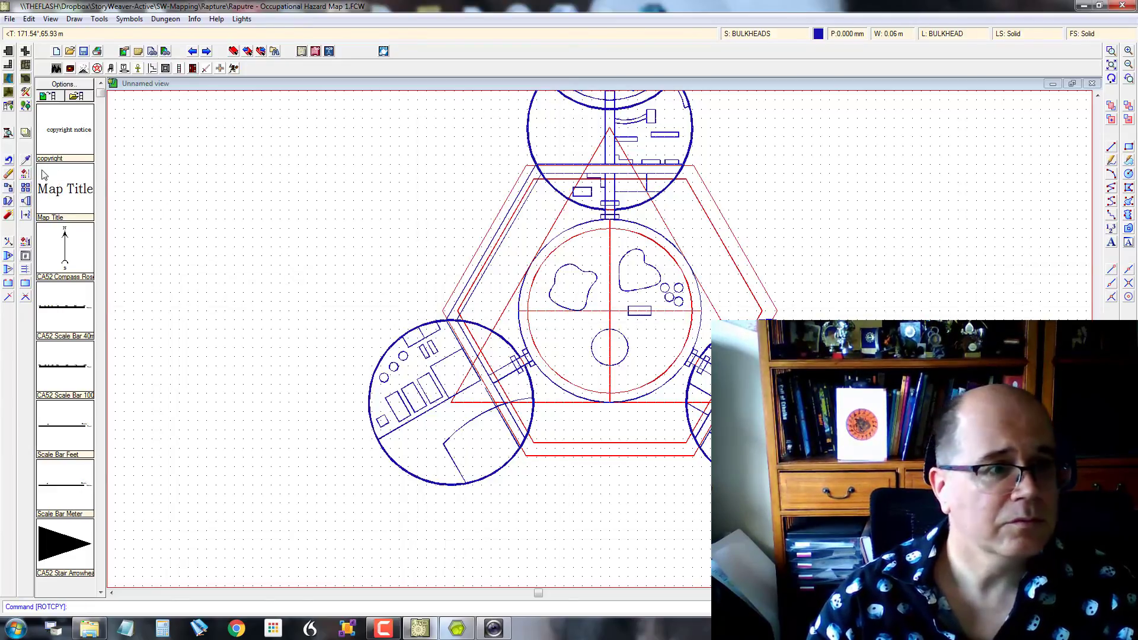
- Copy the two corridor lines between the top and lower-left domes as a circular array centred on the central dome, with 1 ring and 120° between spokes
right_click(26, 187)
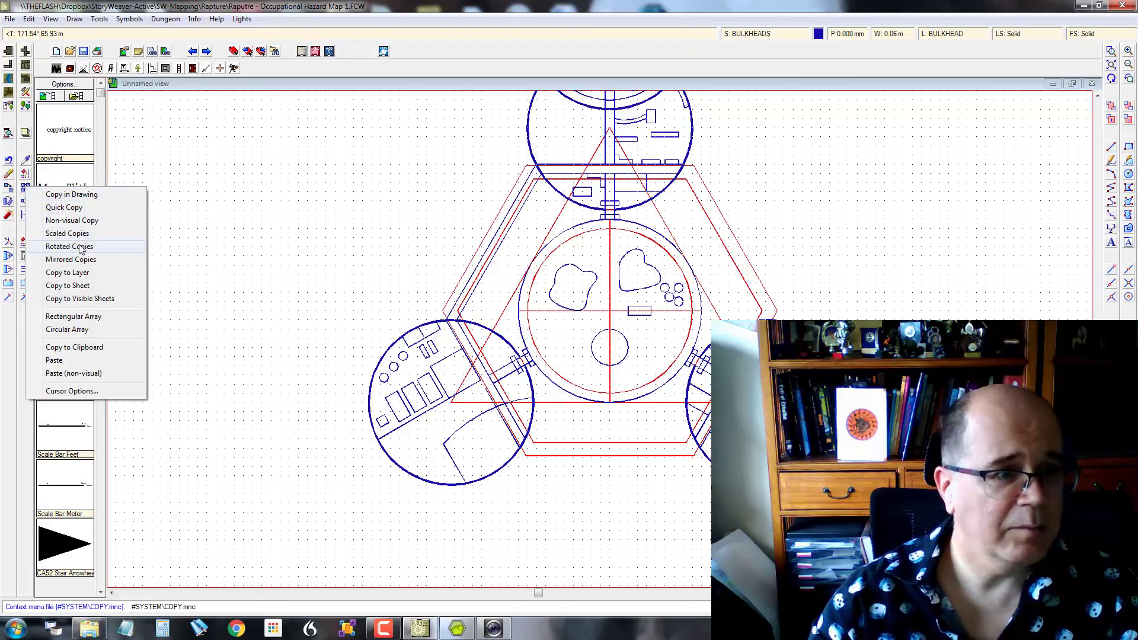
click(84, 333)
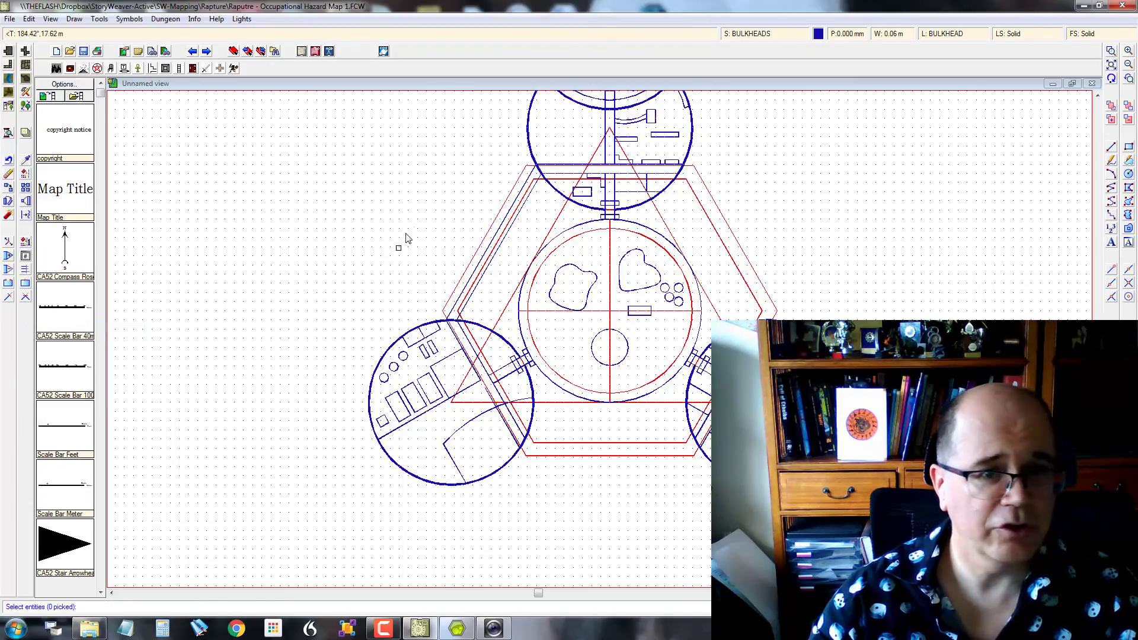
click(508, 235)
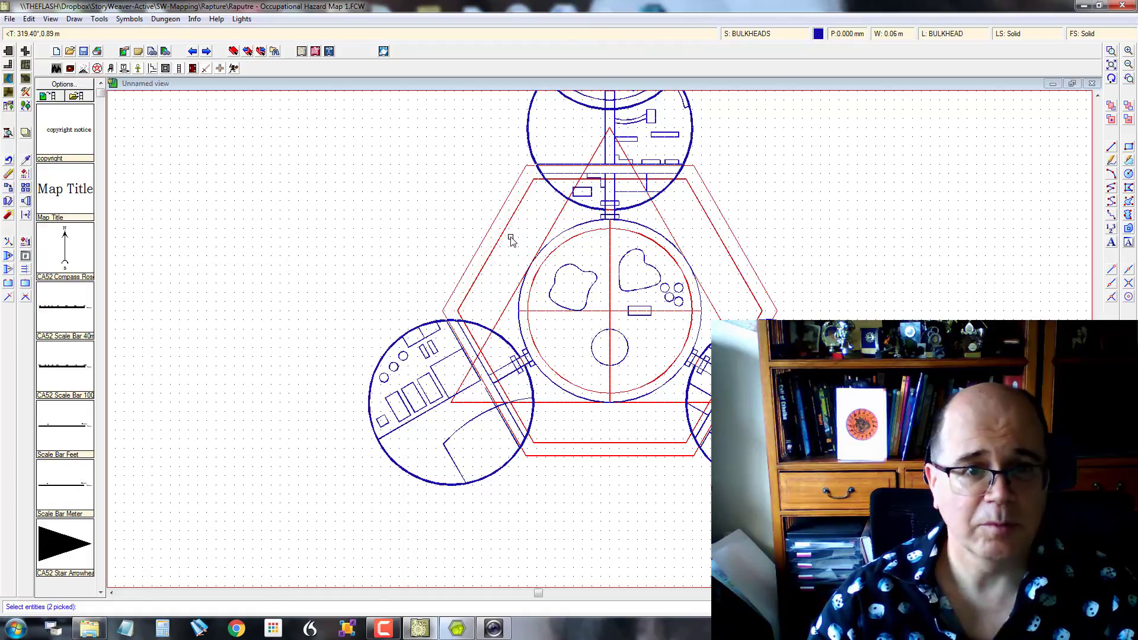
right_click(509, 242)
click(494, 241)
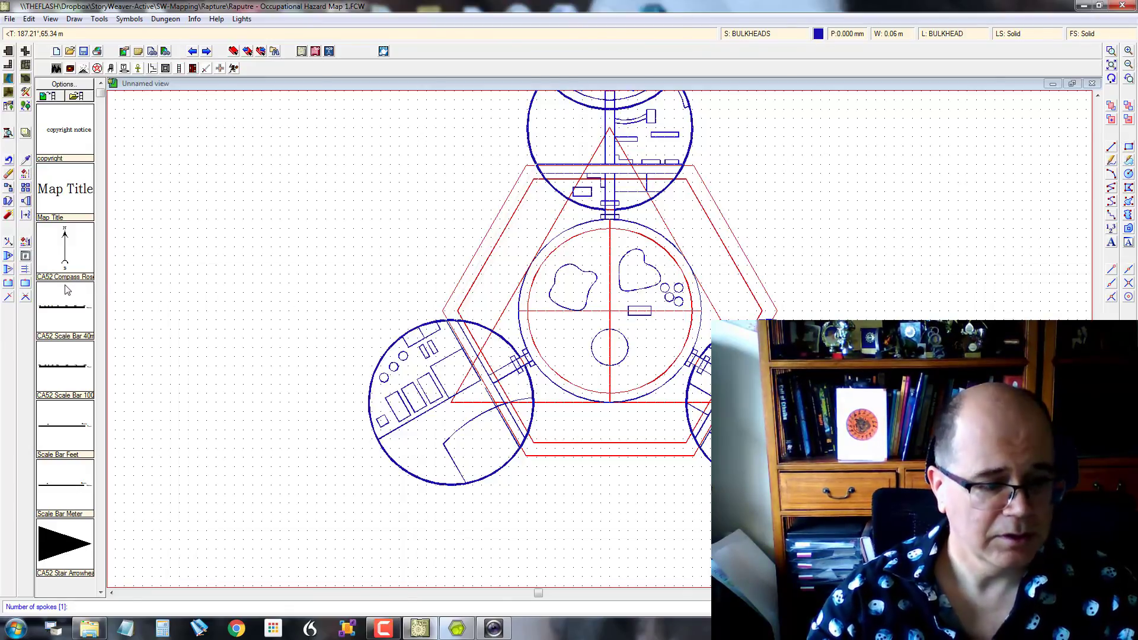
key(Return)
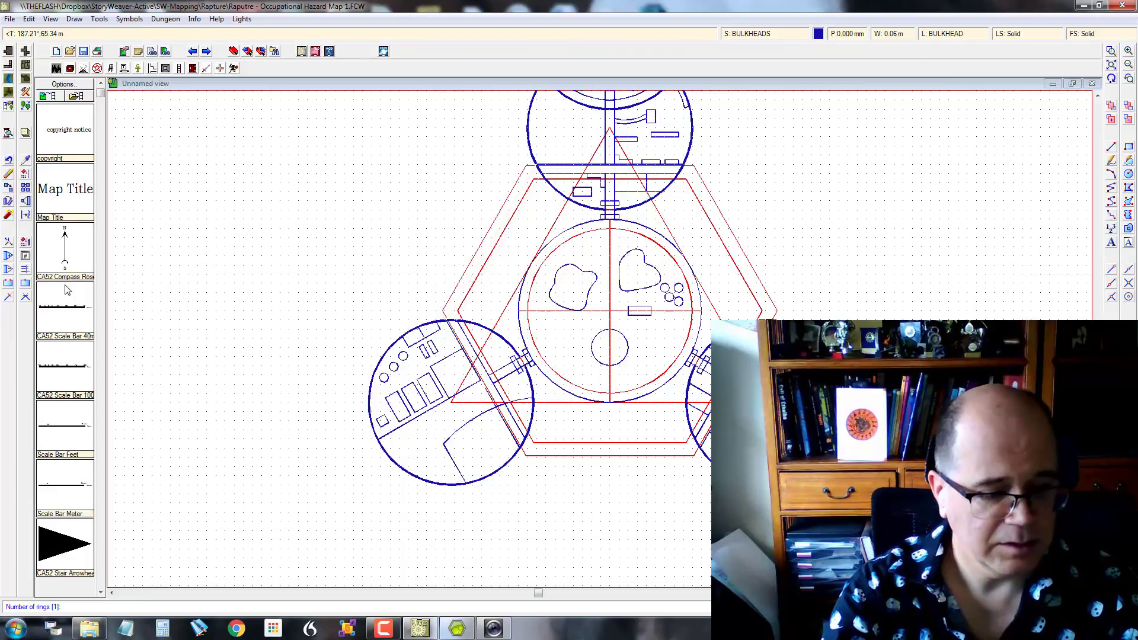
key(Return)
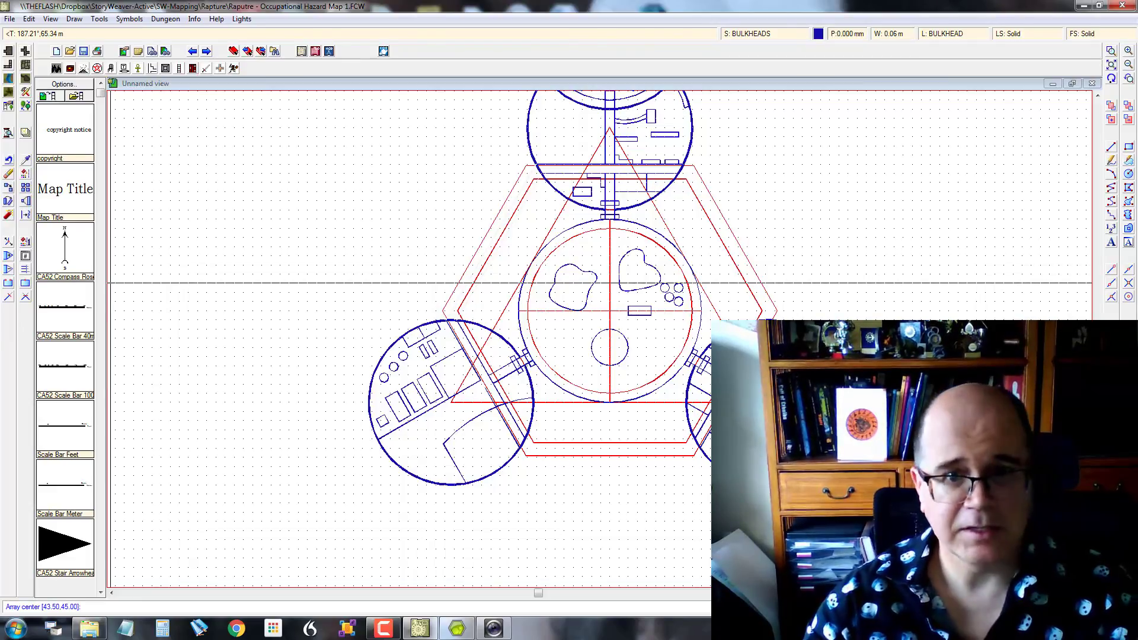
click(609, 311)
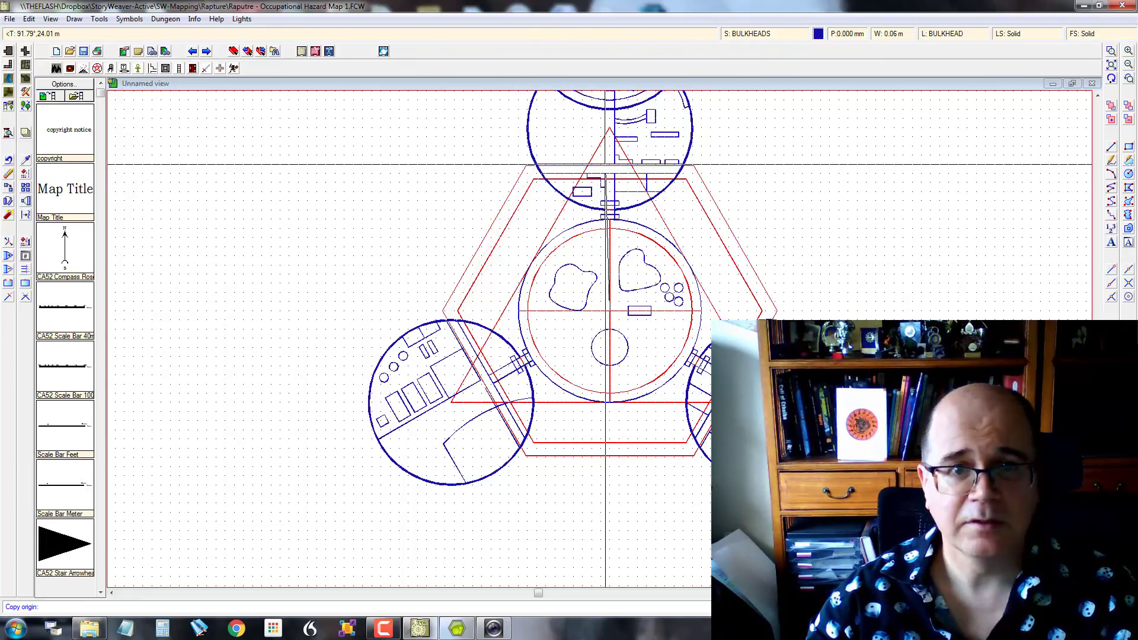
click(610, 165)
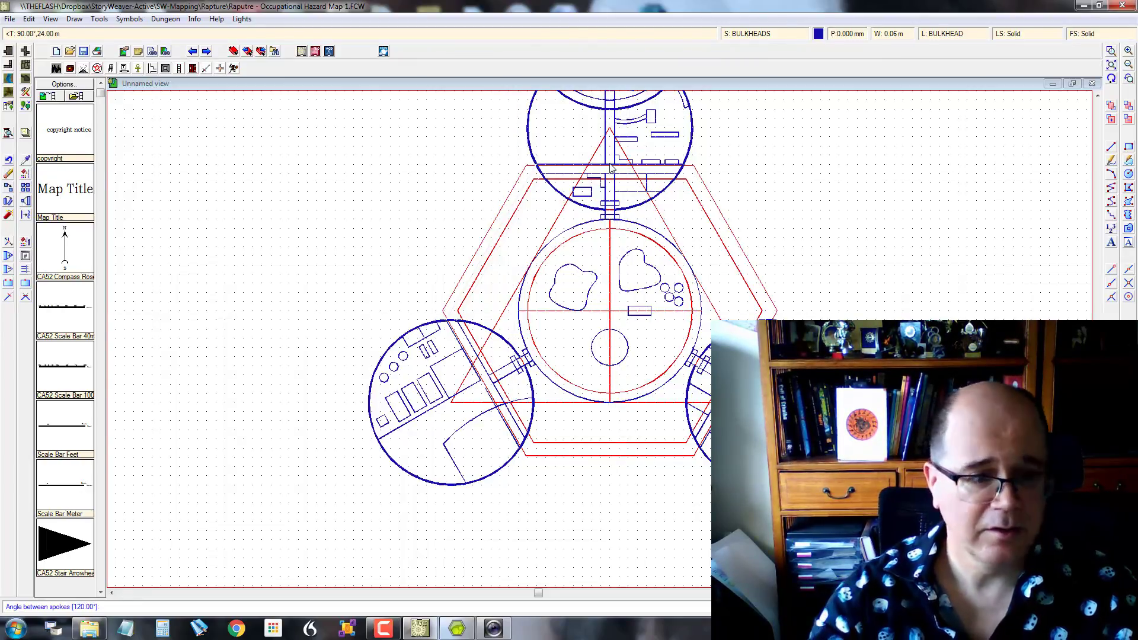
key(Return)
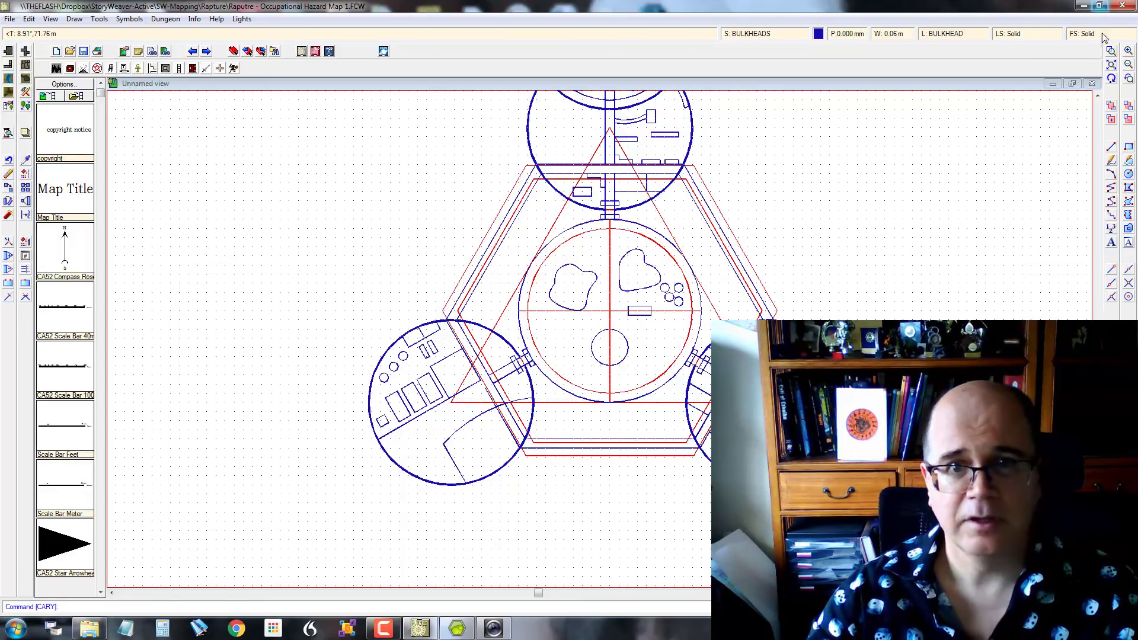
- Hide the GUIDES layer so only the station drawing shows
click(937, 38)
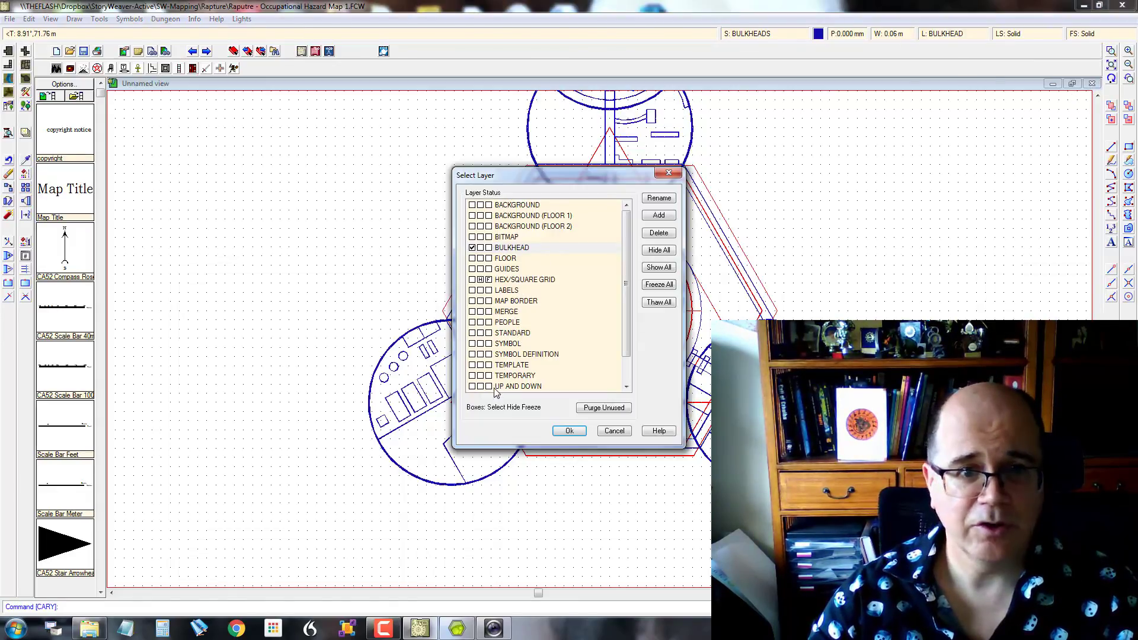
click(569, 431)
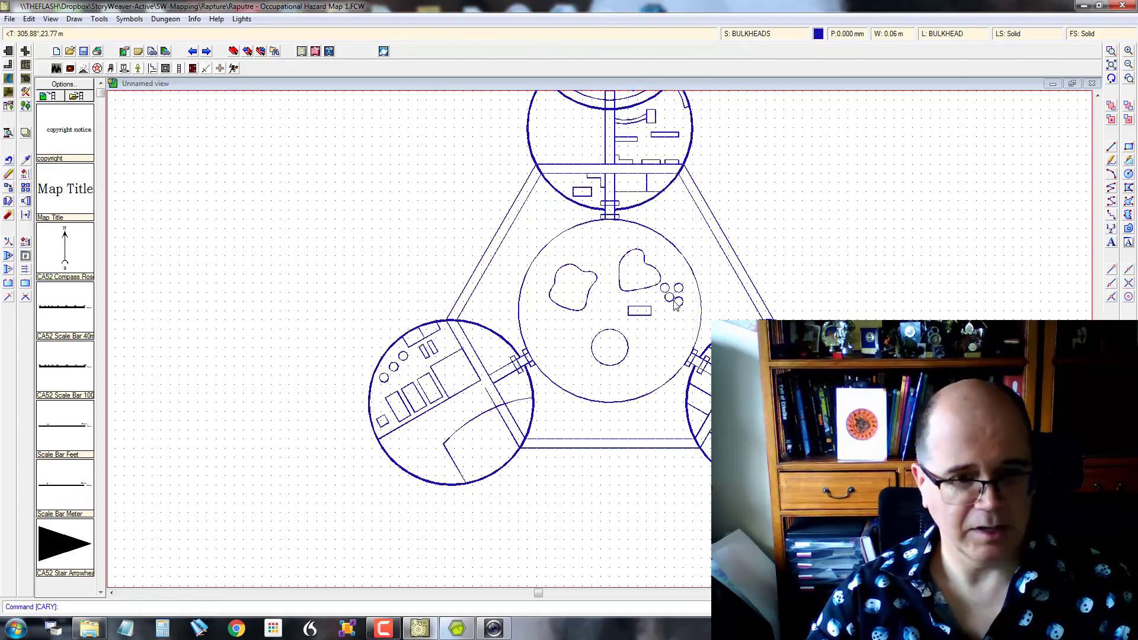
scroll(674, 304, down, 2)
- Switch to PDF Viewer Plus to check the Occupational Hazards rough map, and return to the station drawing
key(alt)
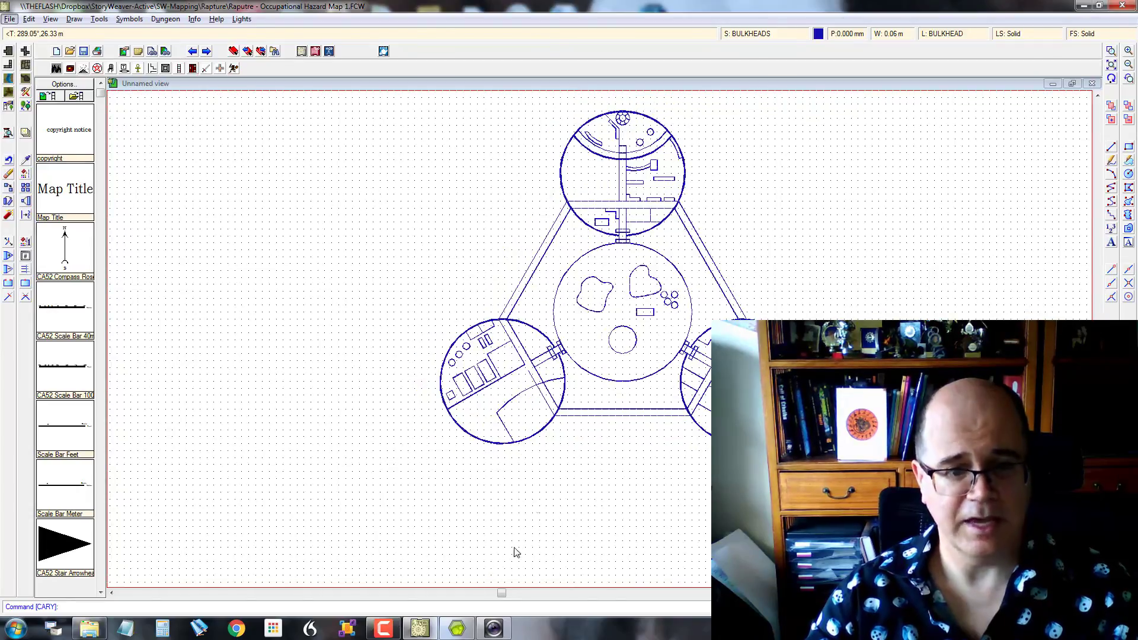
click(457, 632)
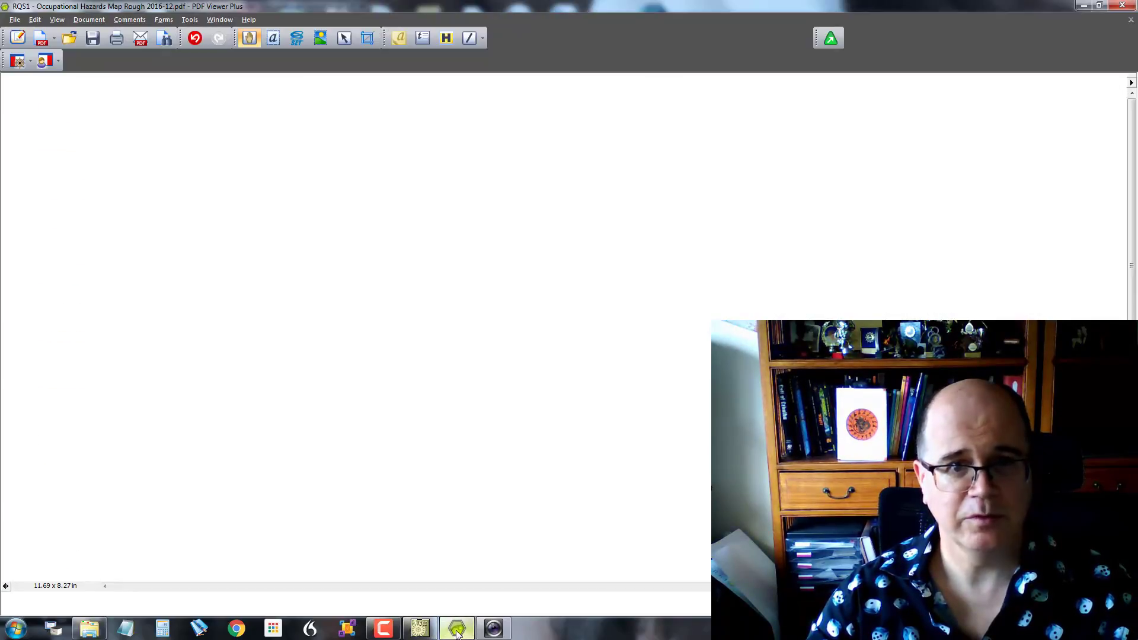
click(457, 631)
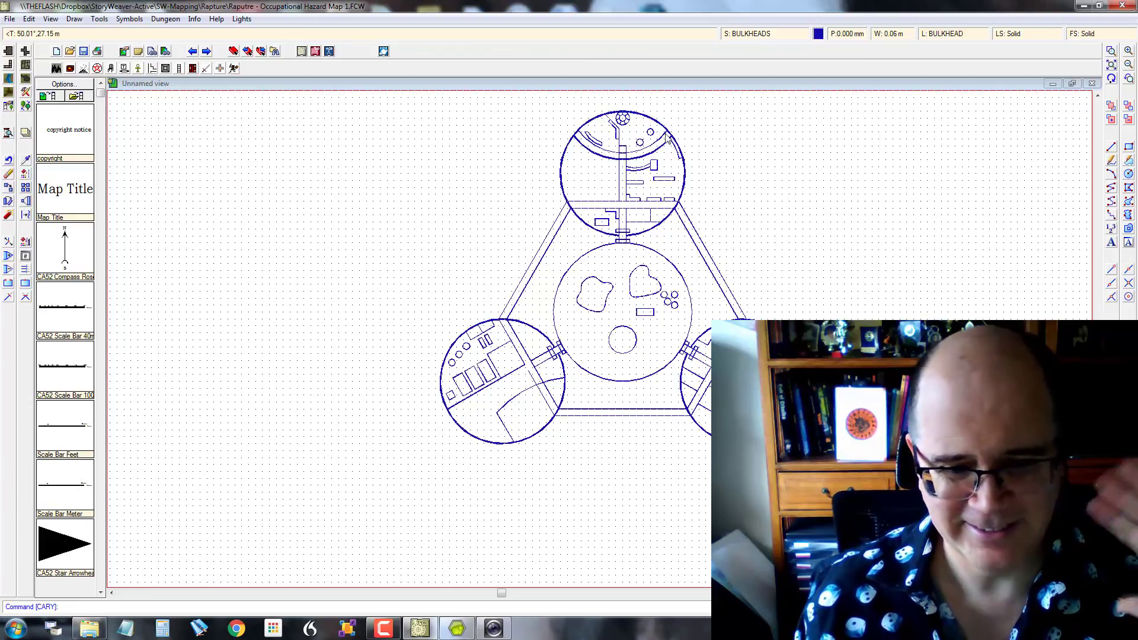
click(384, 627)
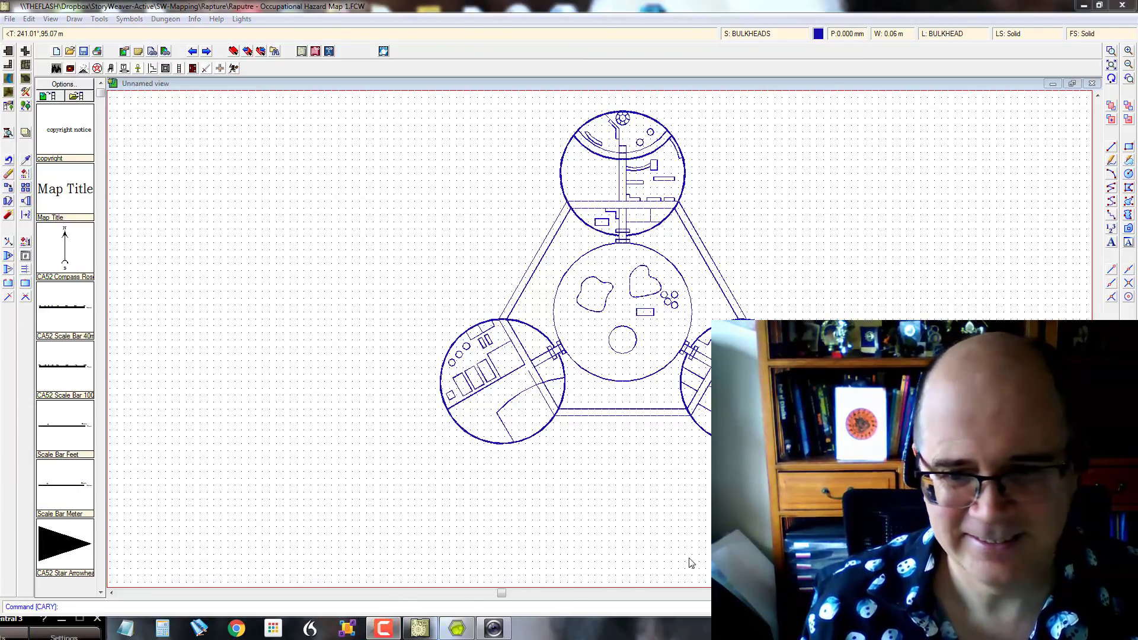